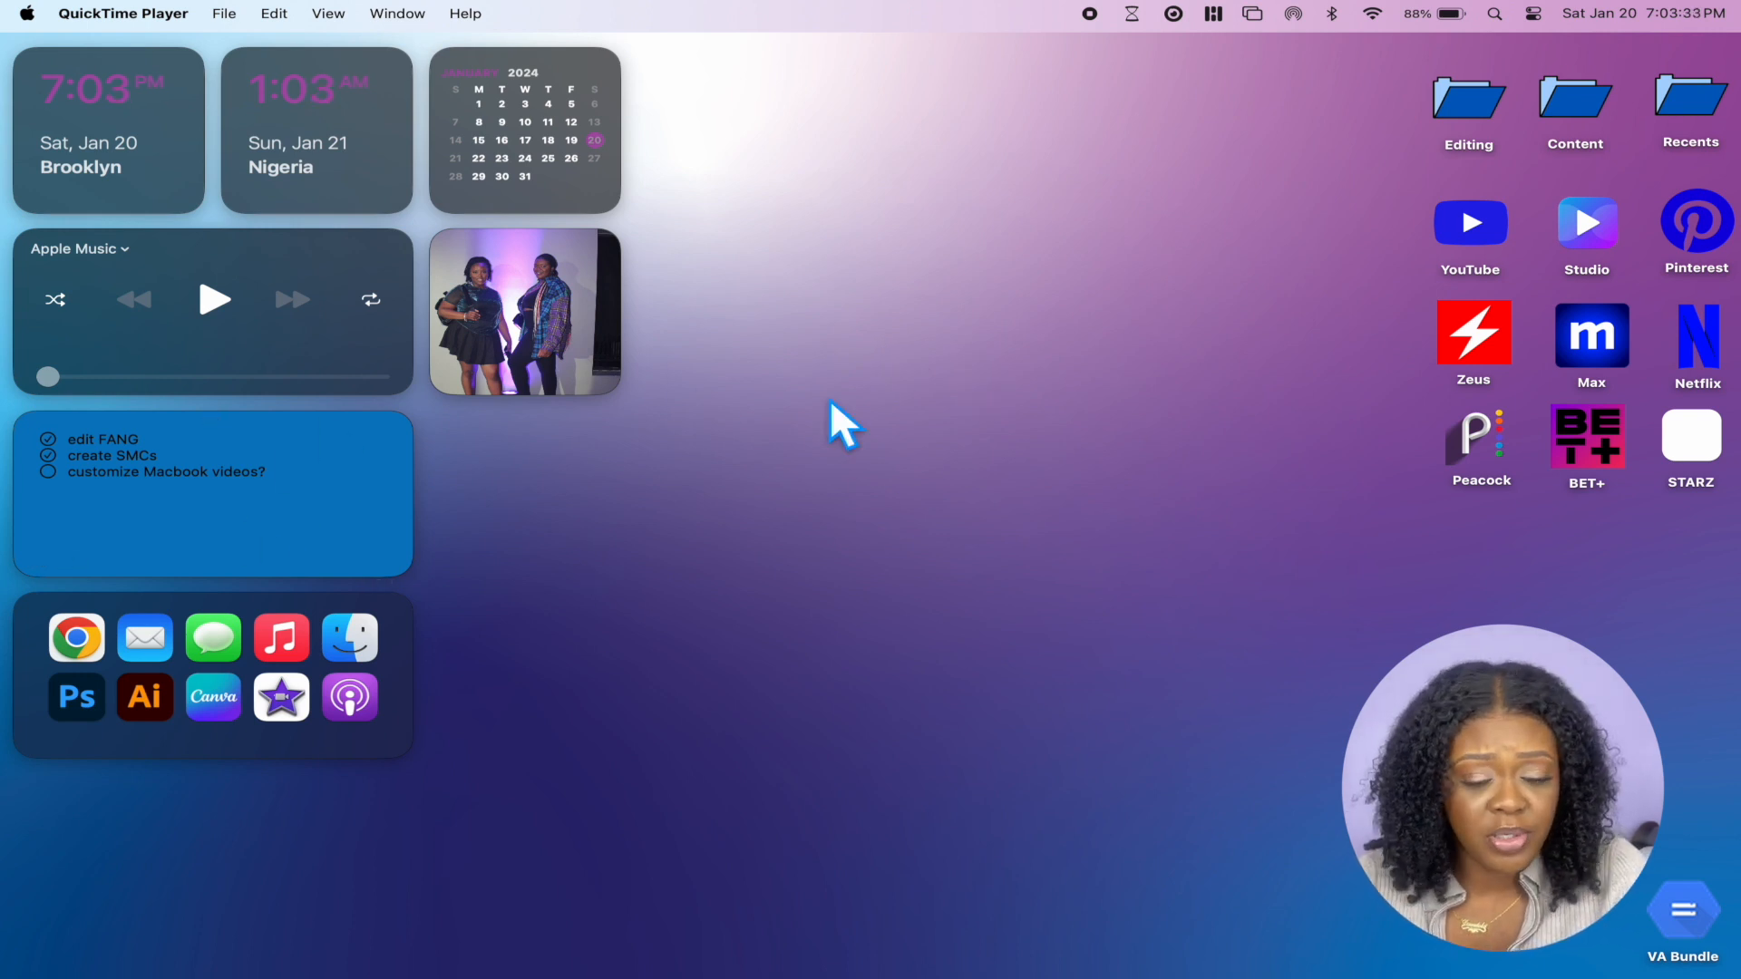
# Open System Settings and go to the Mouse settings
pyautogui.moveTo(843, 970)
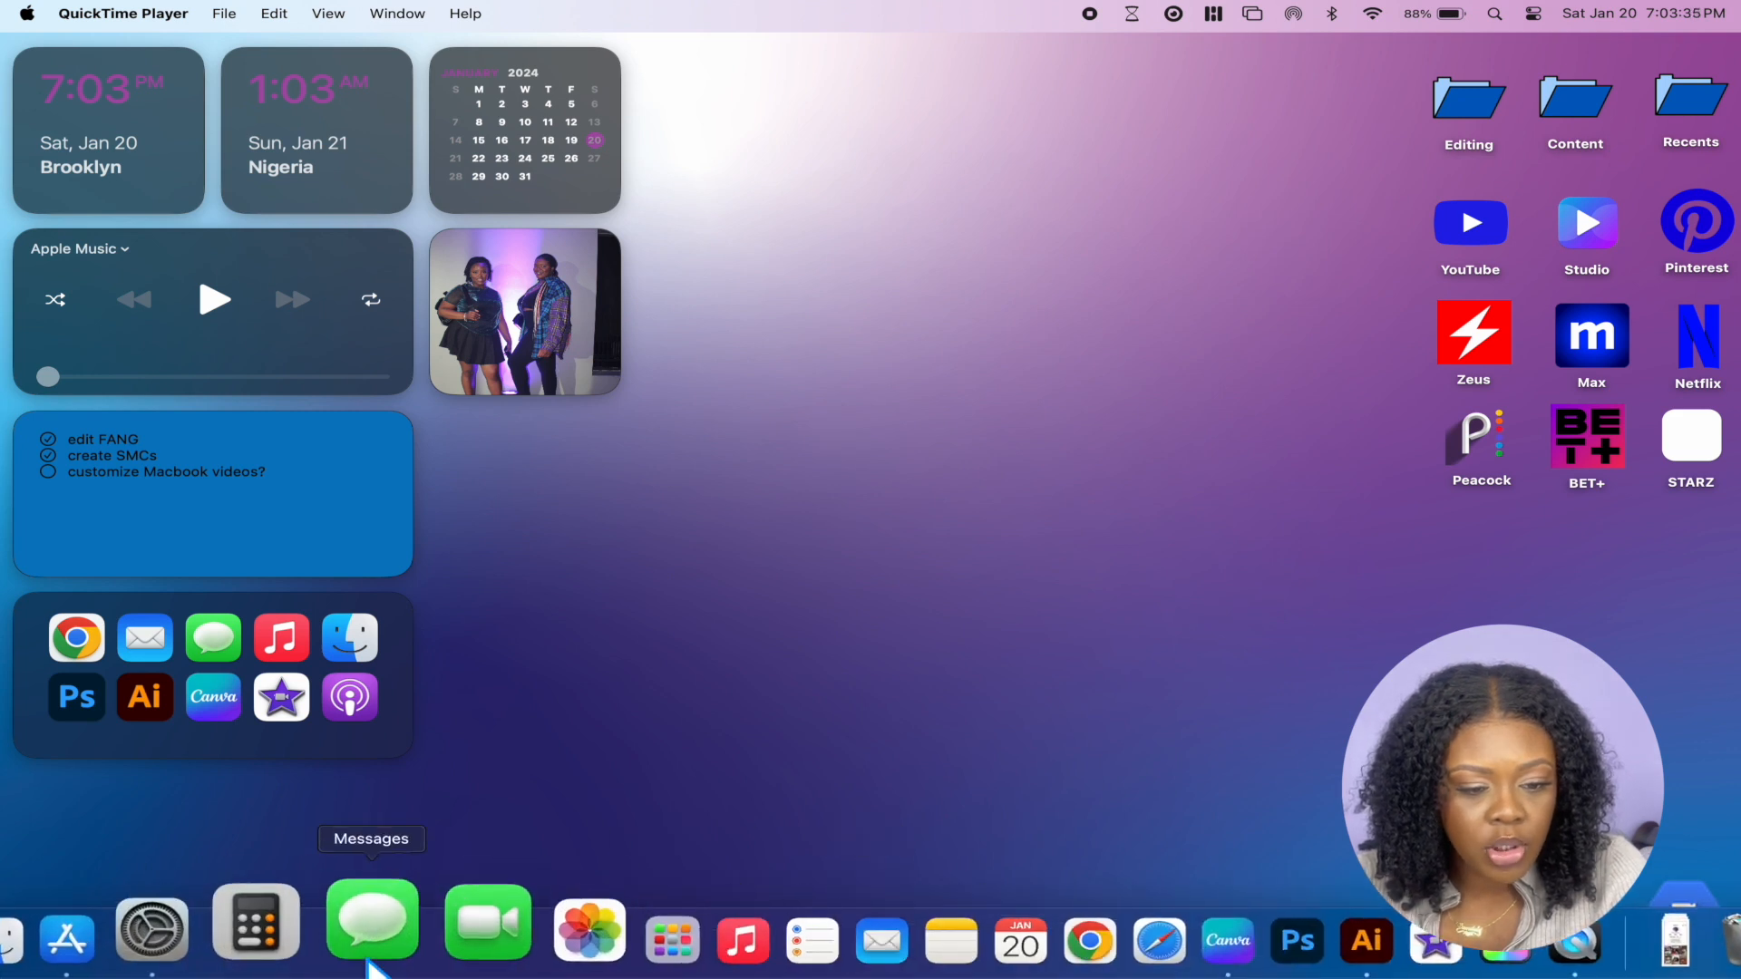
pyautogui.click(237, 934)
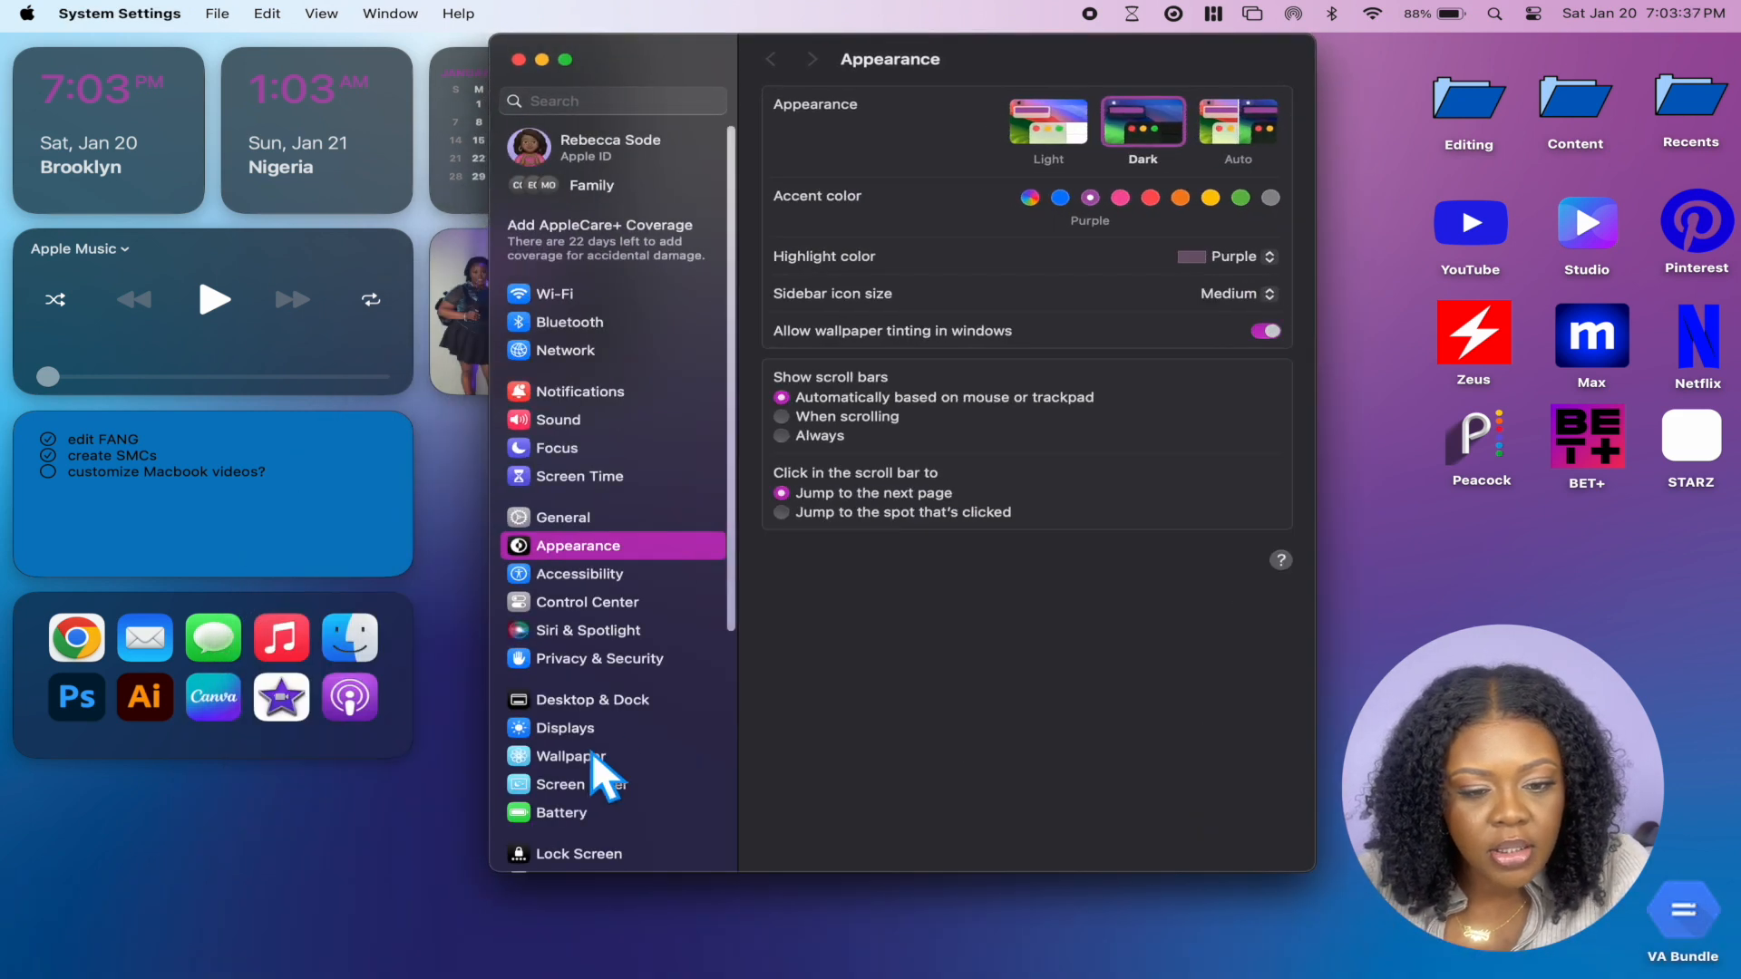
pyautogui.scroll(-5, 602, 765)
pyautogui.scroll(-2, 592, 756)
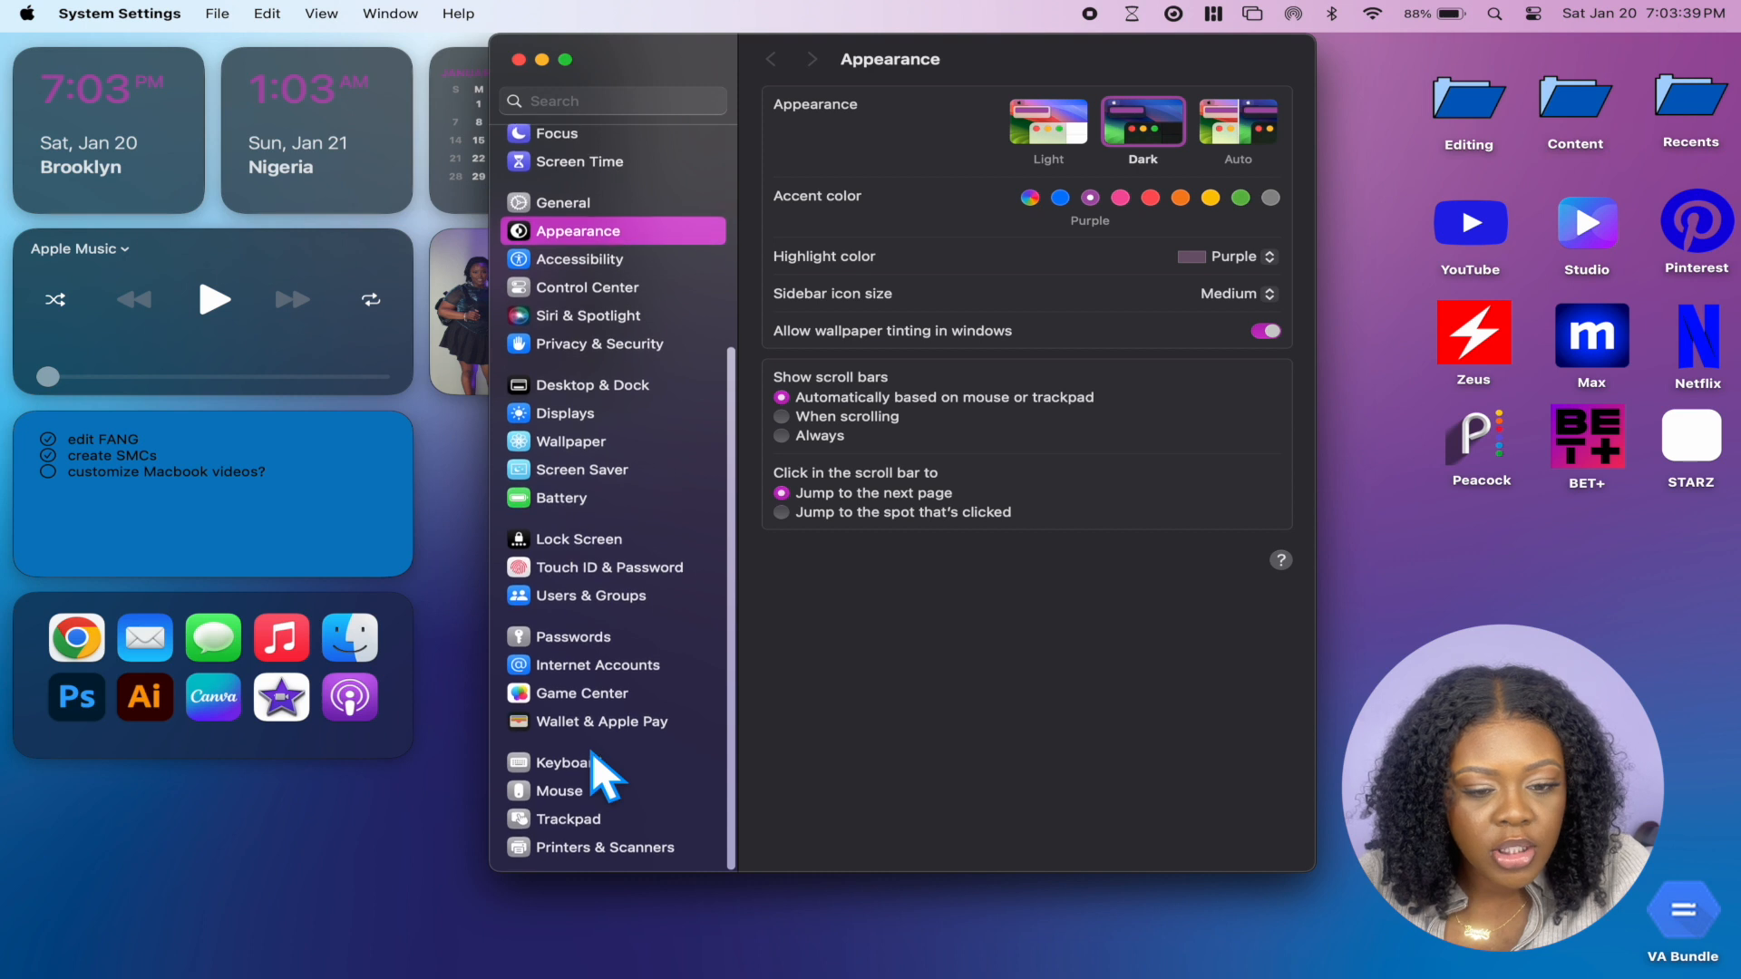
pyautogui.click(570, 803)
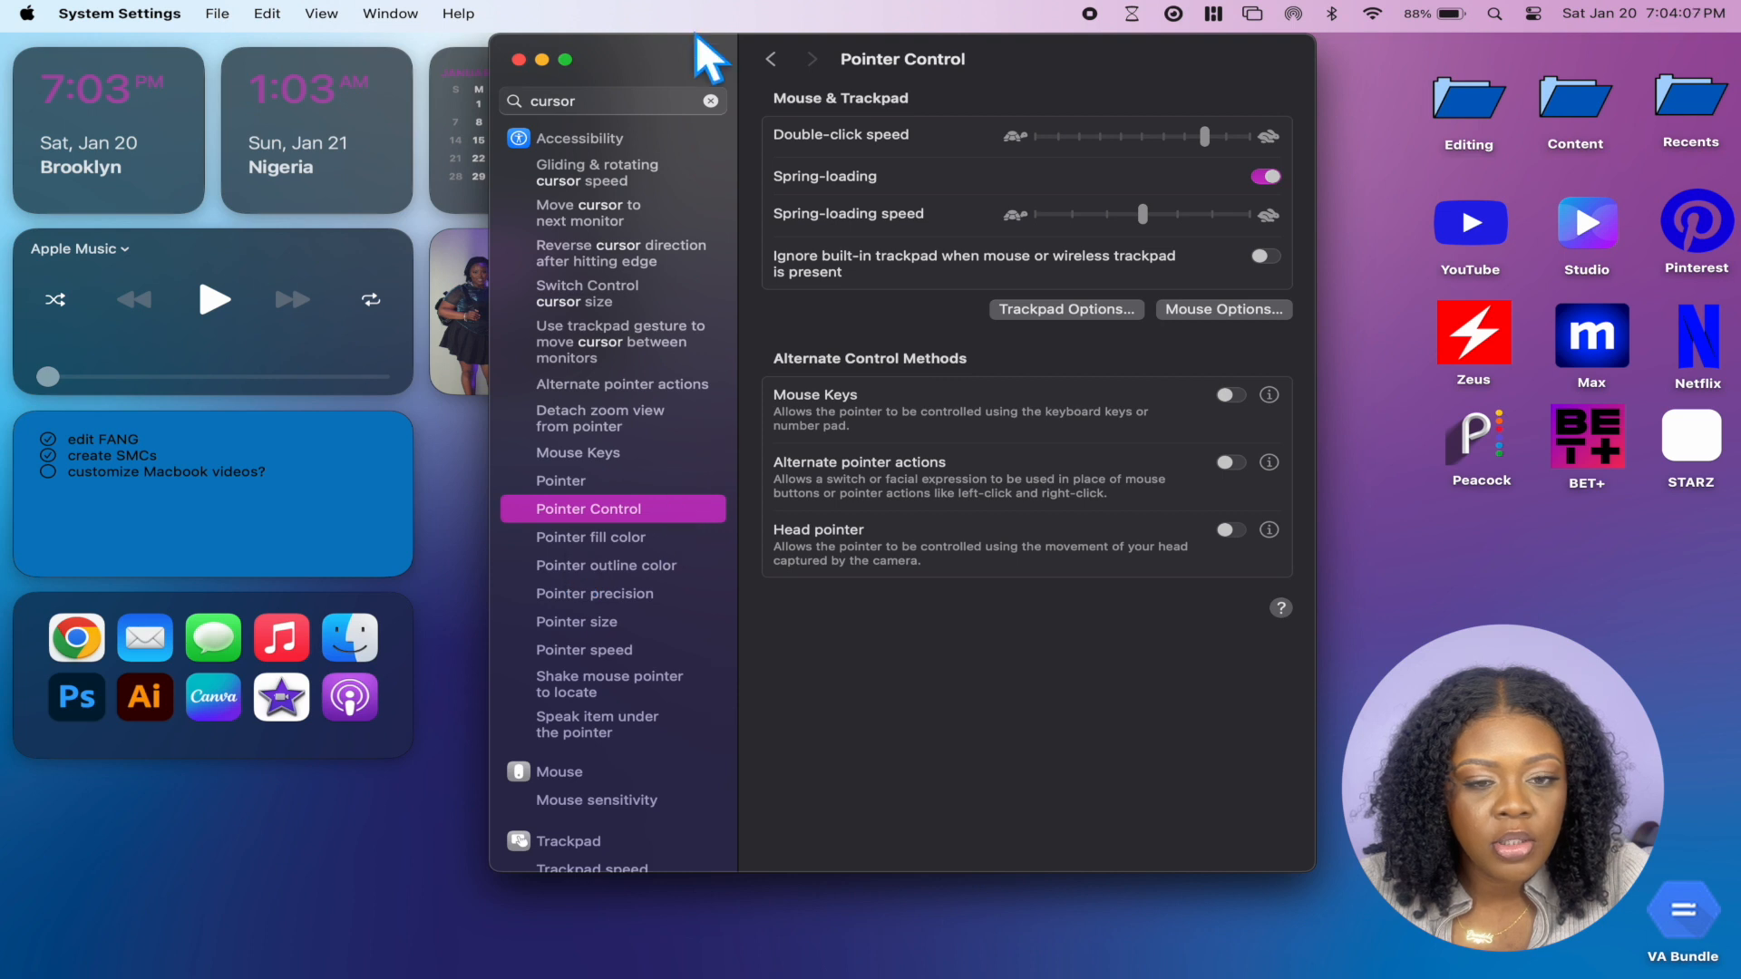
# Search the settings for "cursor" and open the pointer fill color setting
pyautogui.click(711, 101)
pyautogui.scroll(-5, 640, 616)
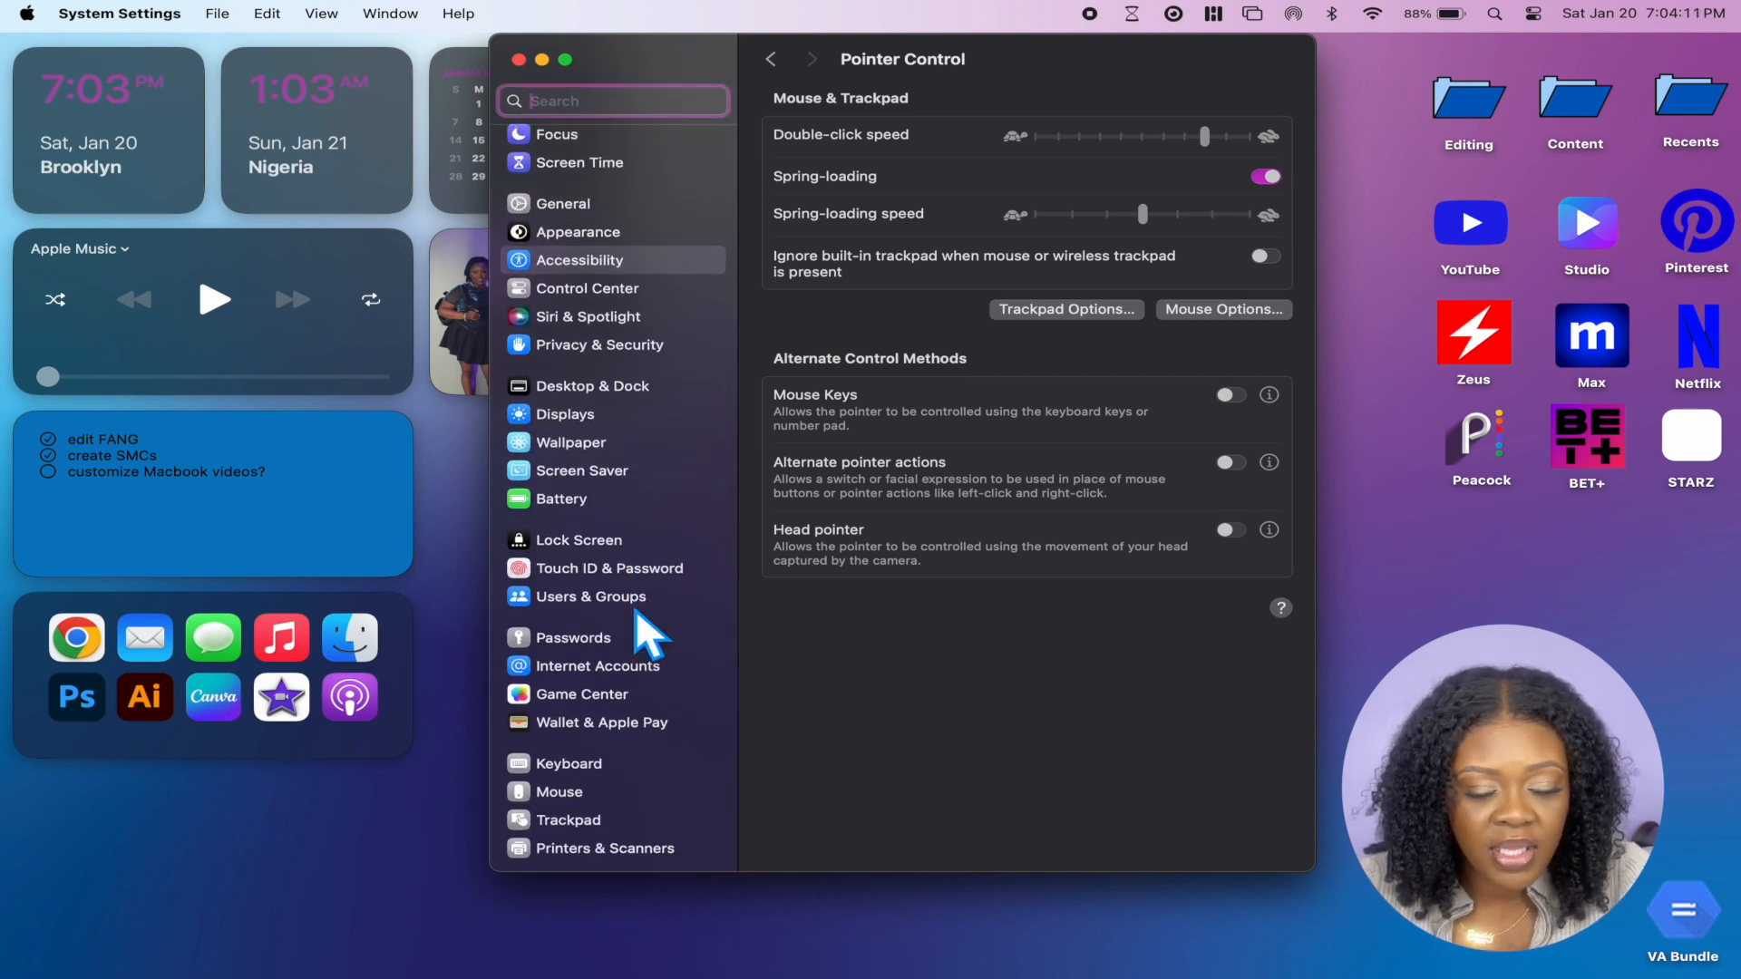
pyautogui.scroll(5, 648, 635)
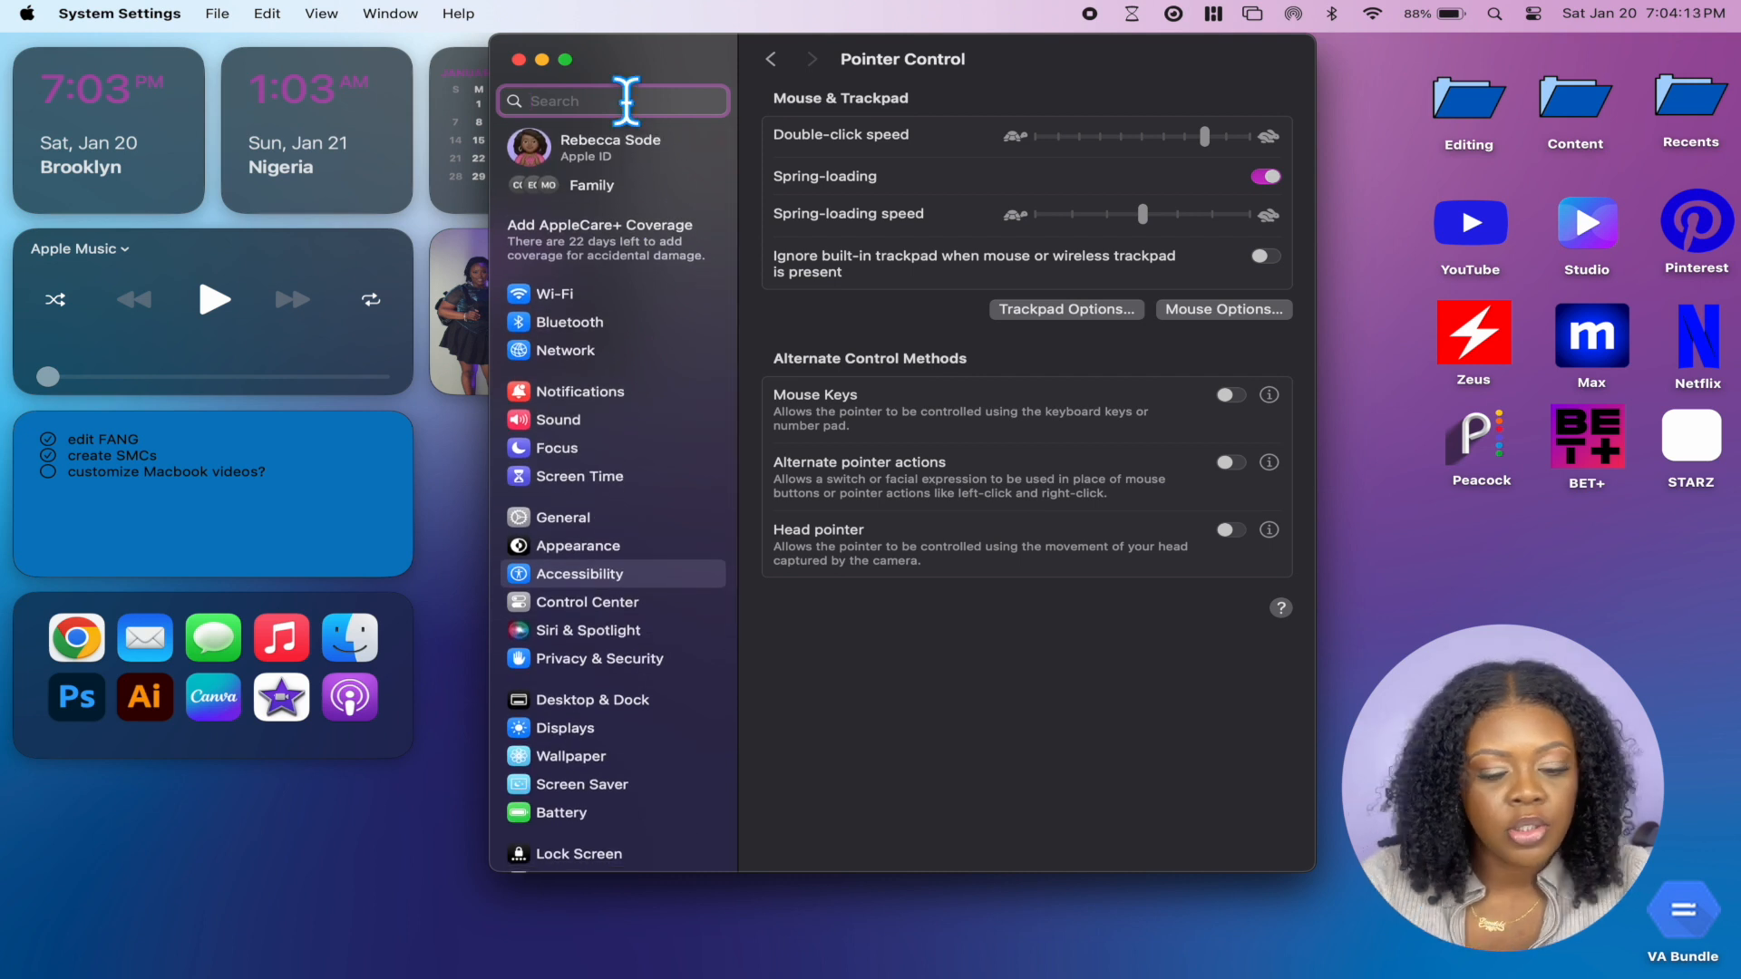
pyautogui.write('cursor')
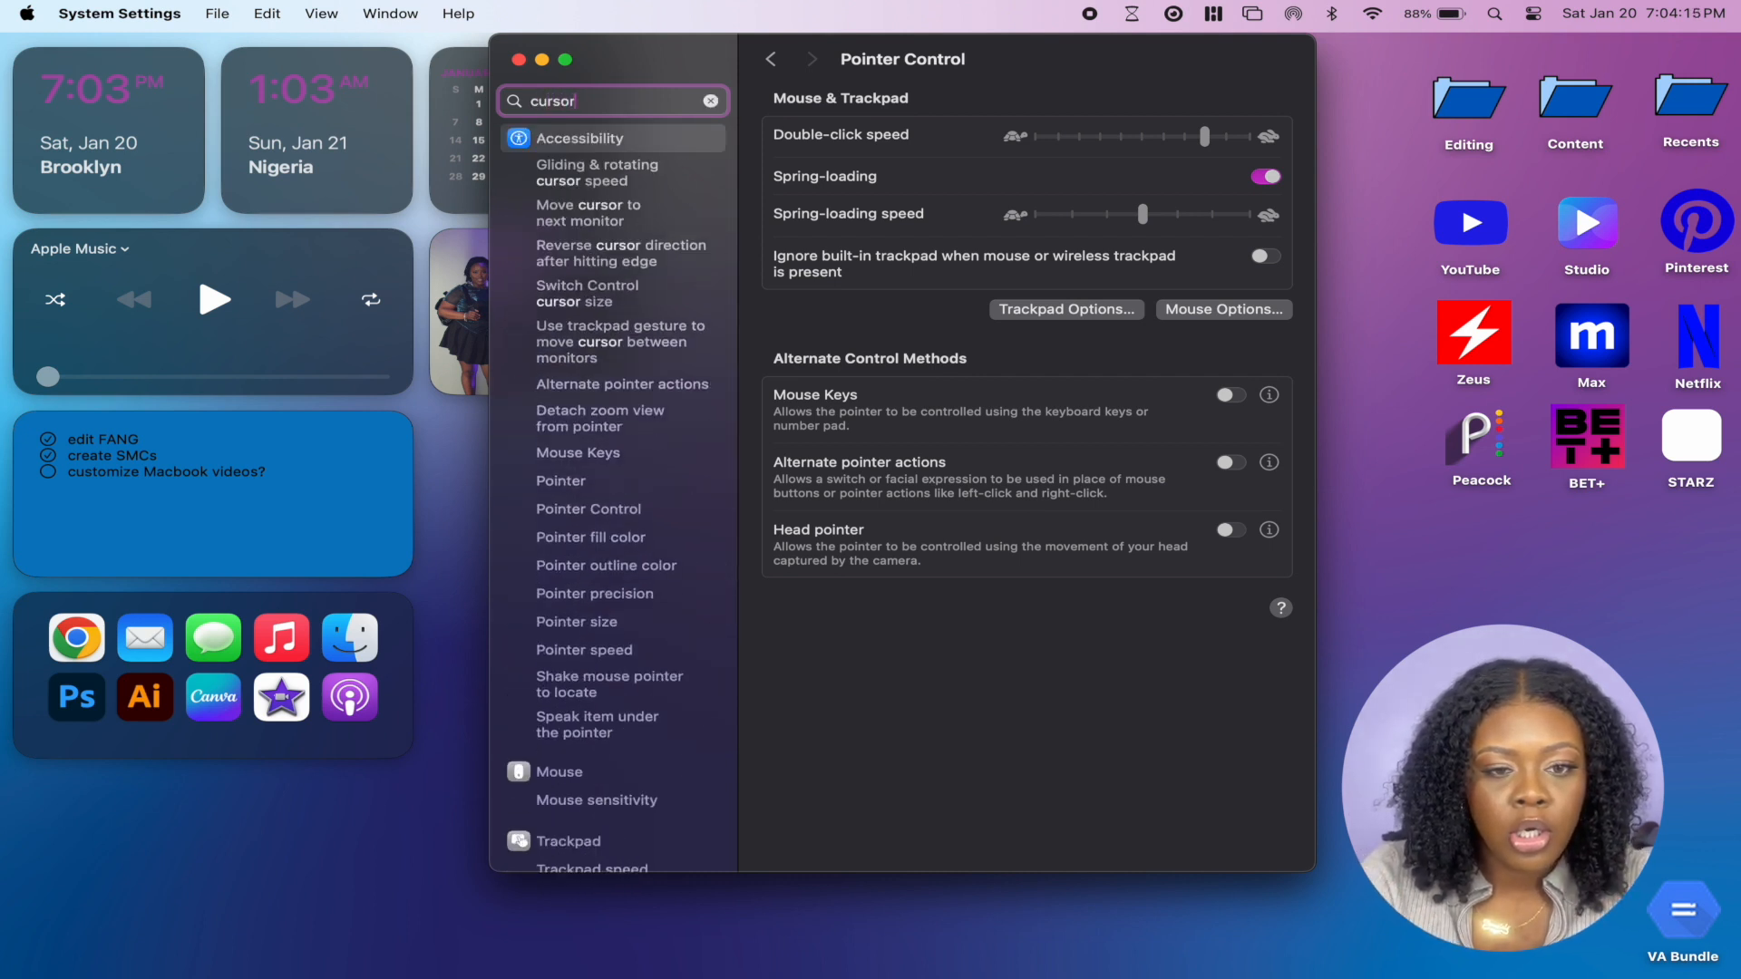
pyautogui.click(591, 539)
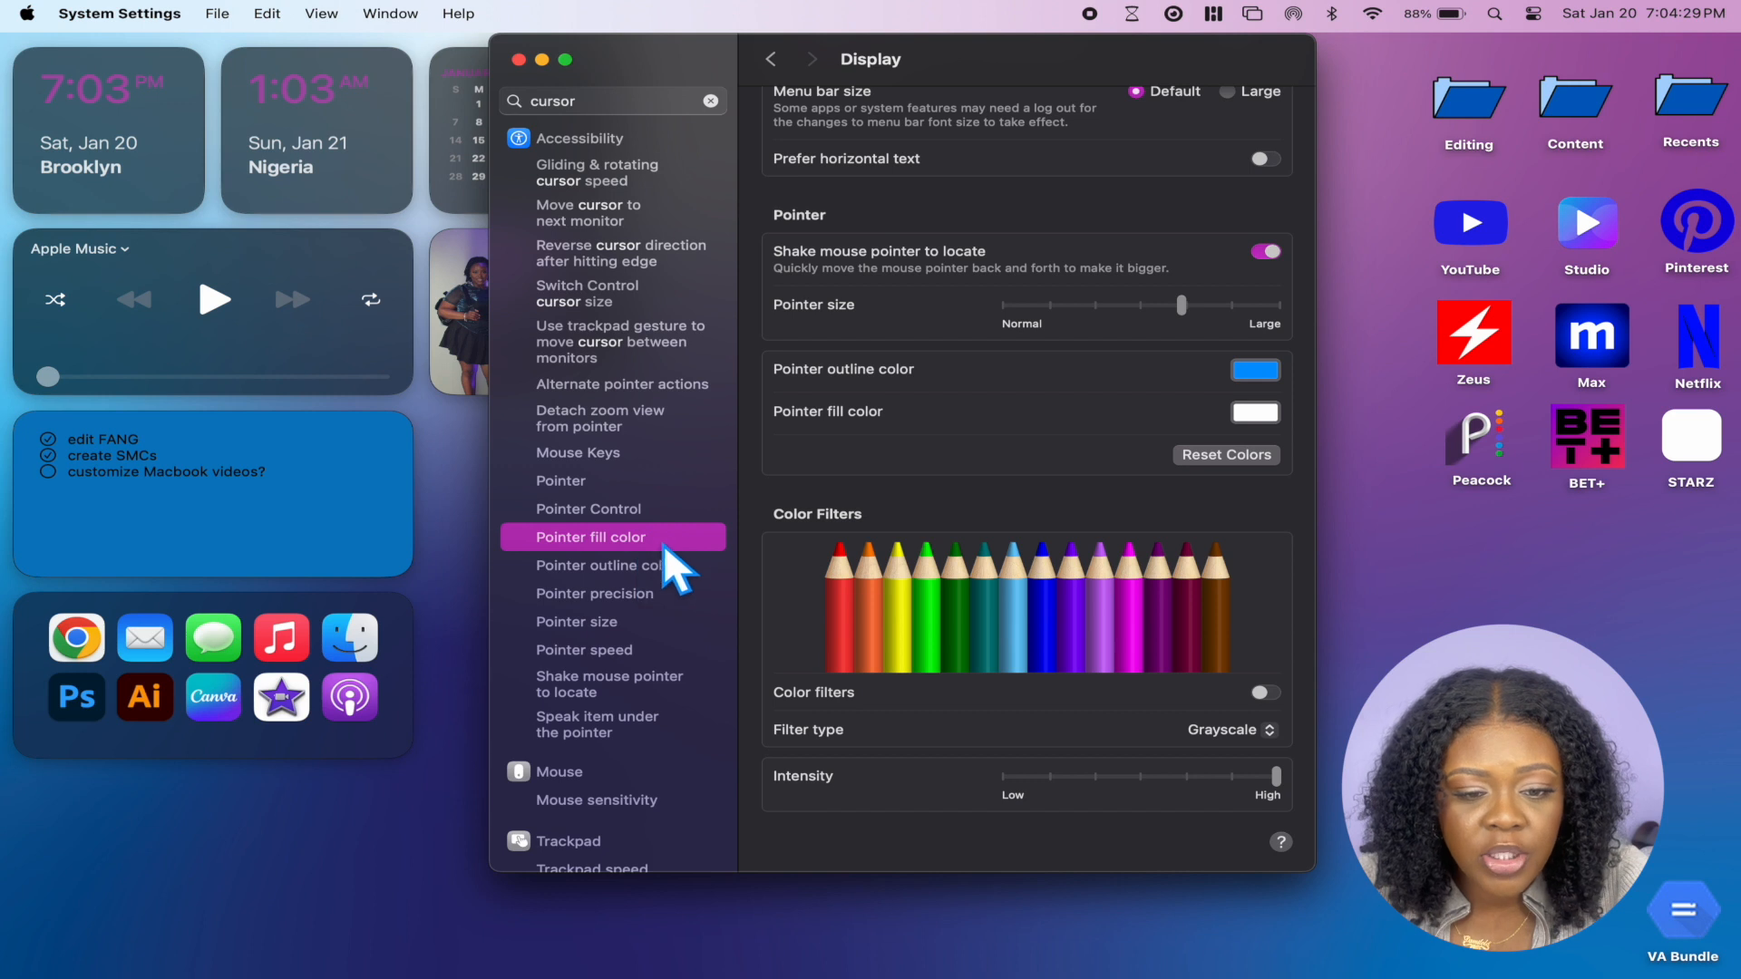
# Set the pointer outline color to the Strawberry pencil color
pyautogui.scroll(2, 998, 436)
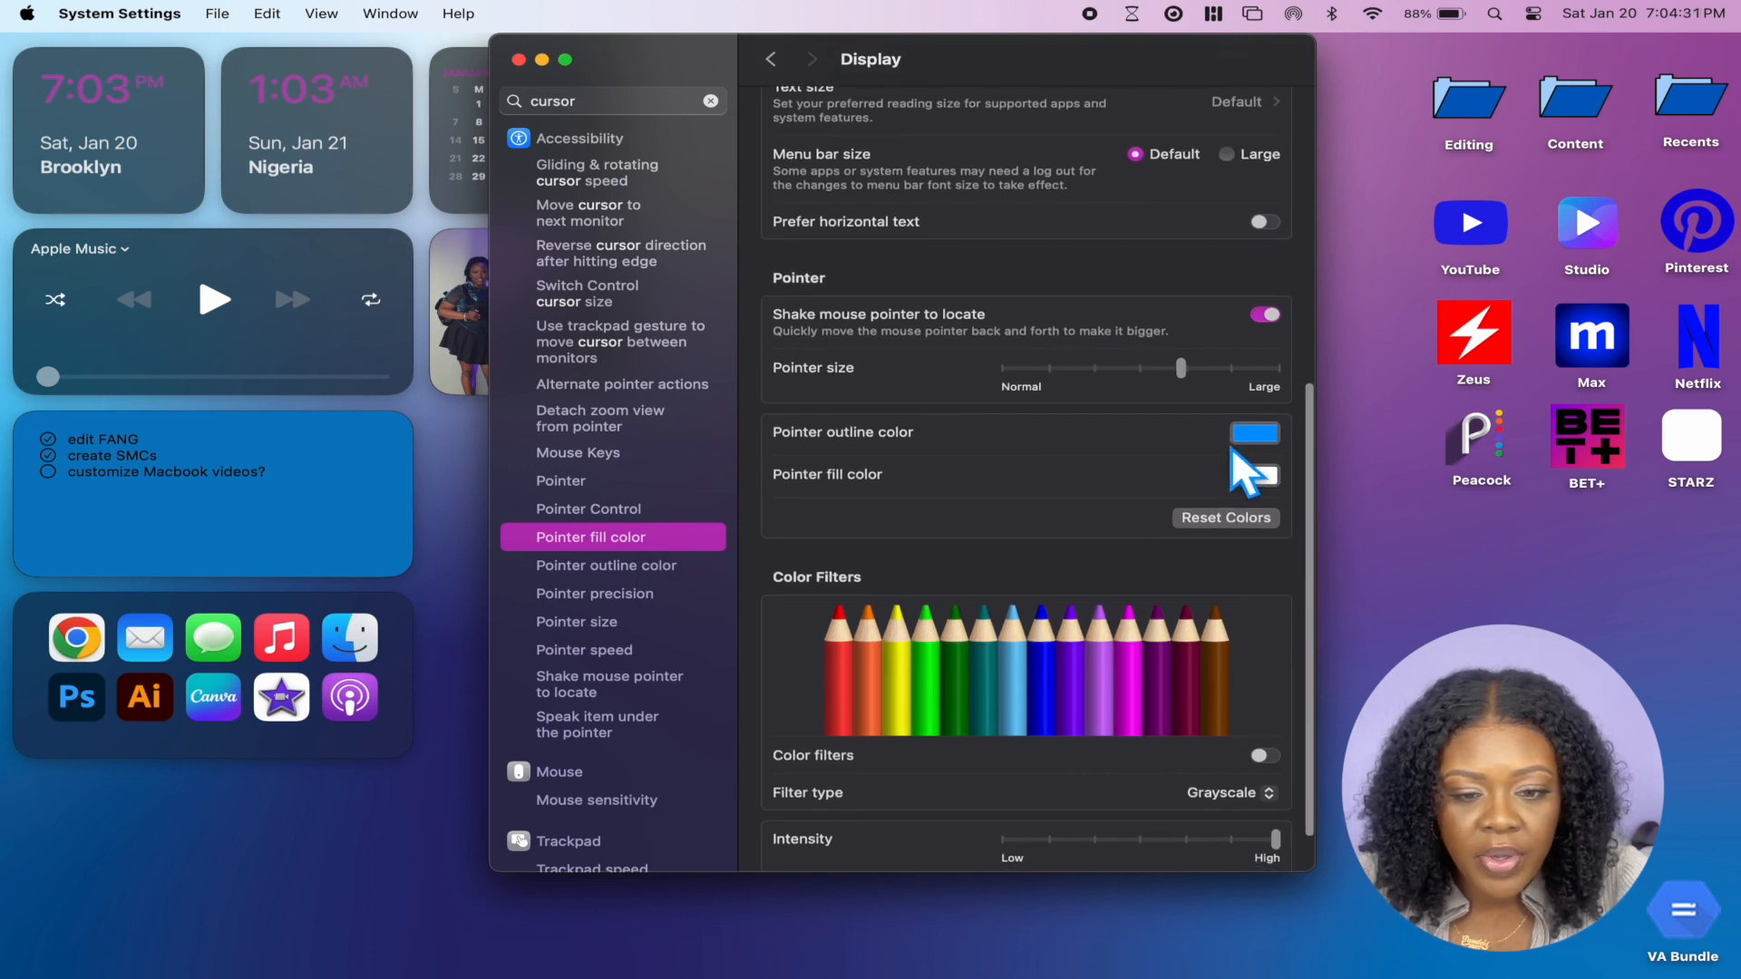
pyautogui.click(1269, 436)
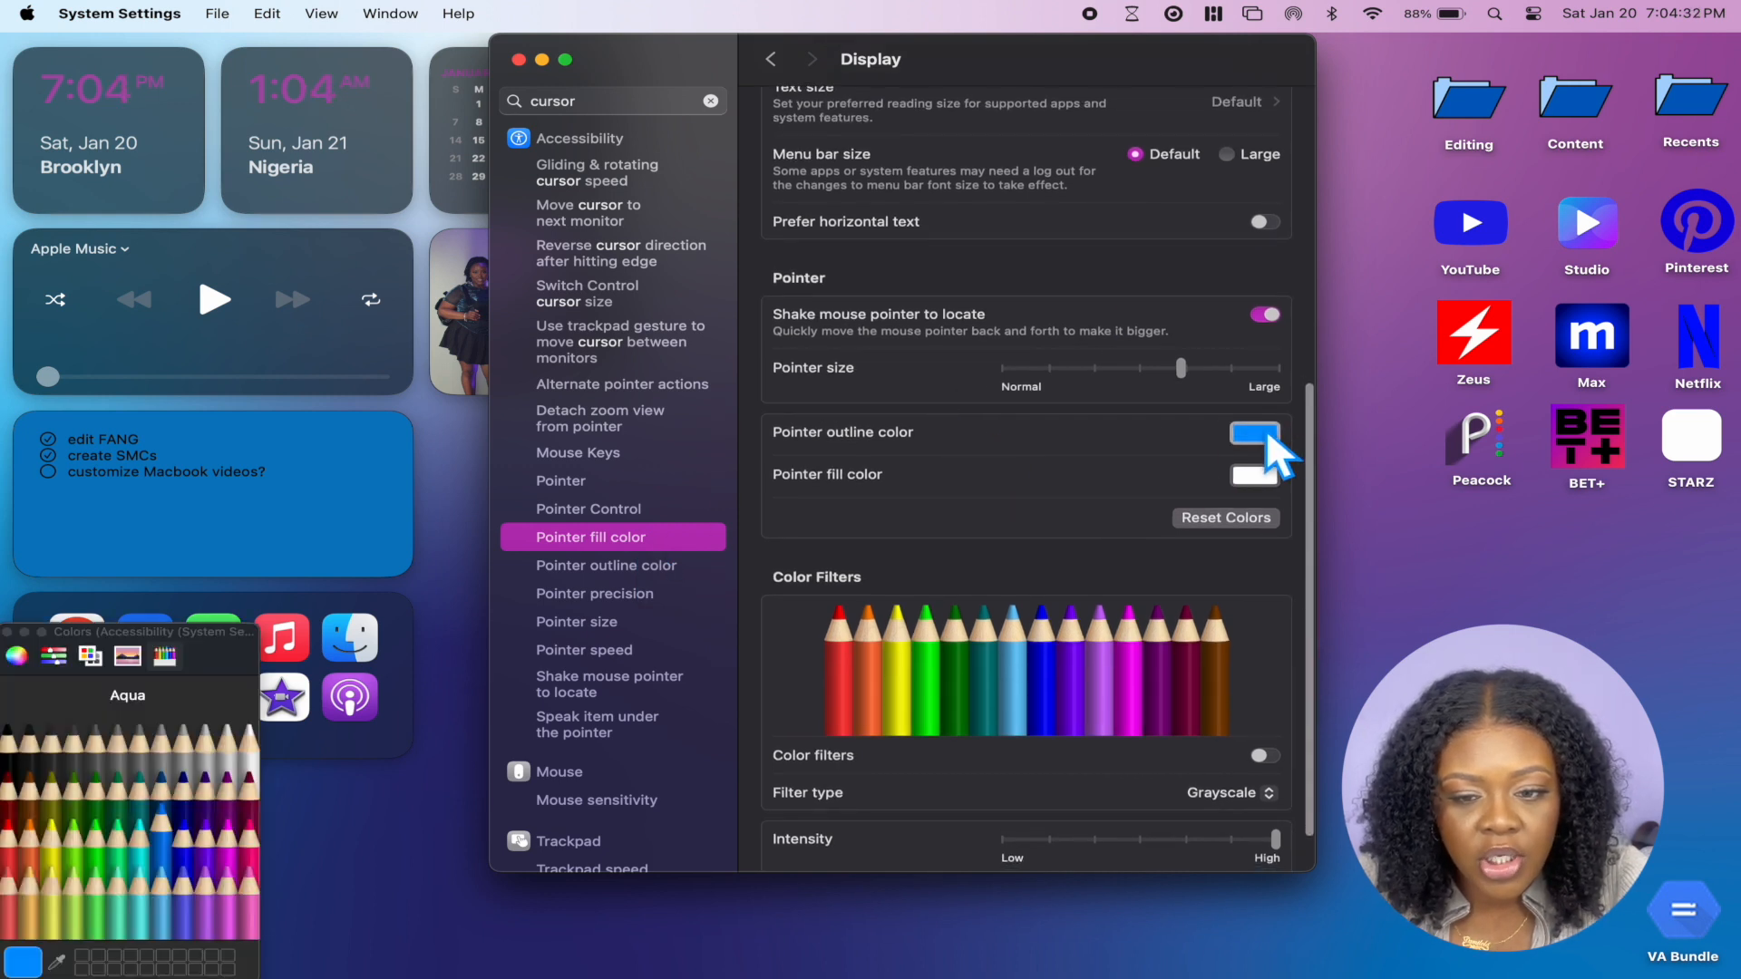
pyautogui.click(246, 838)
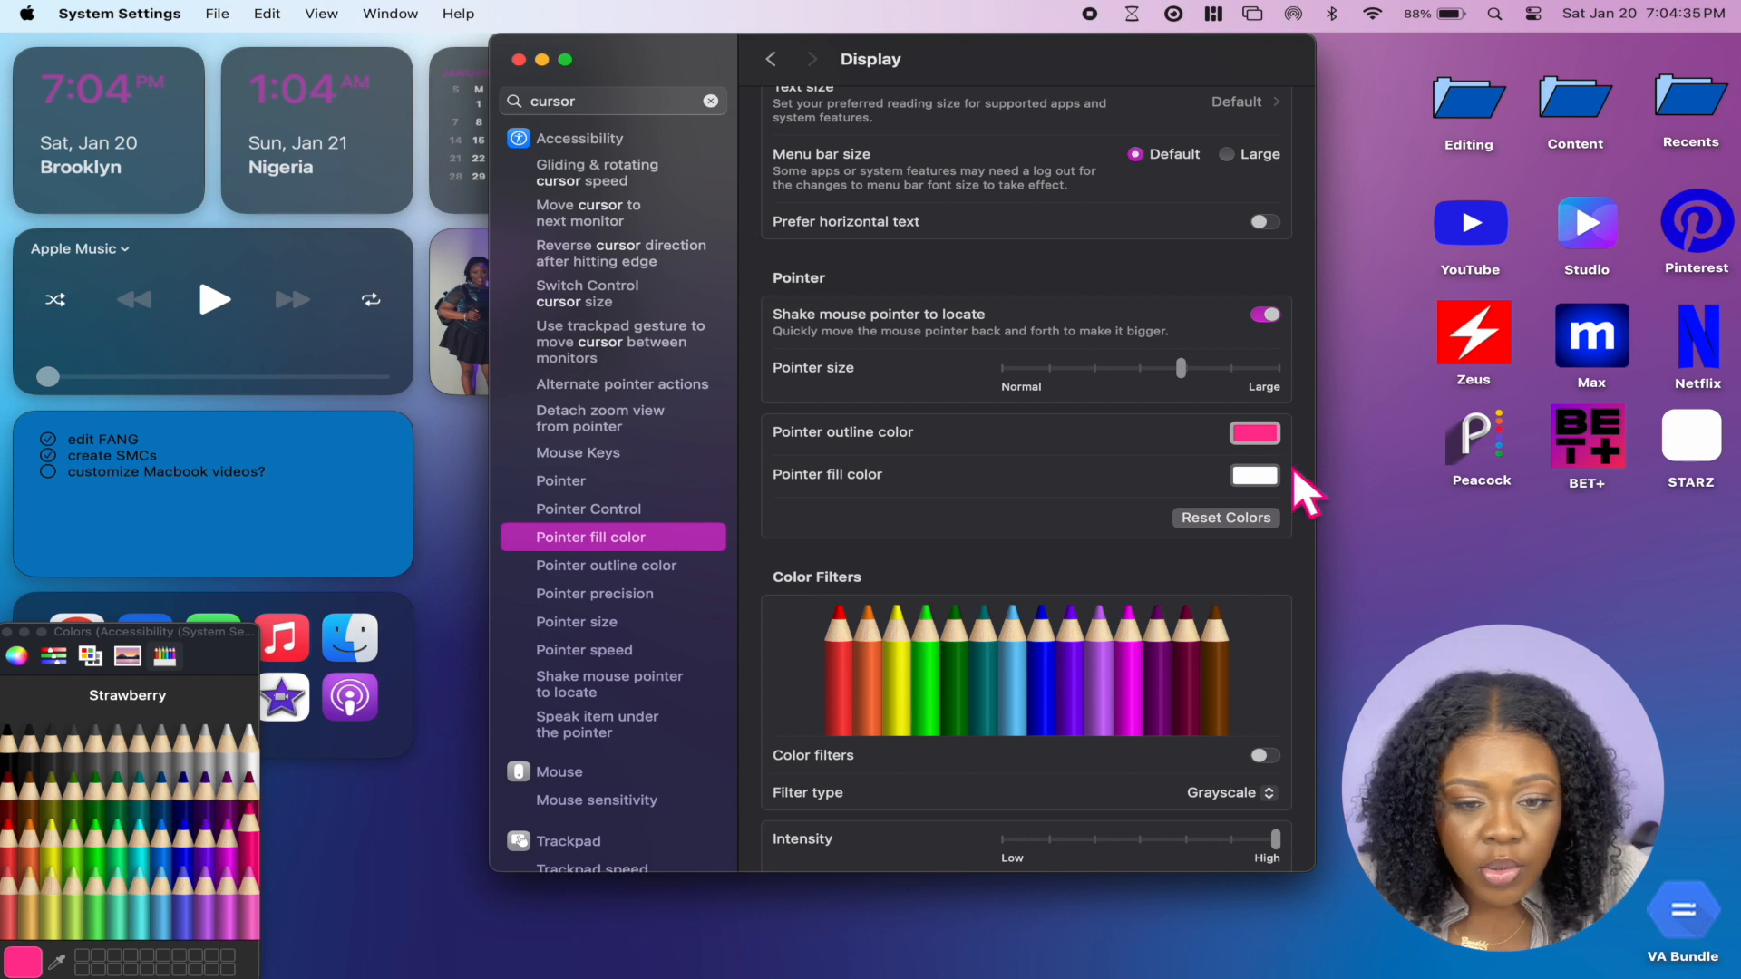
# Try Teal as the pointer fill color and change the fill back to Snow
pyautogui.click(1255, 476)
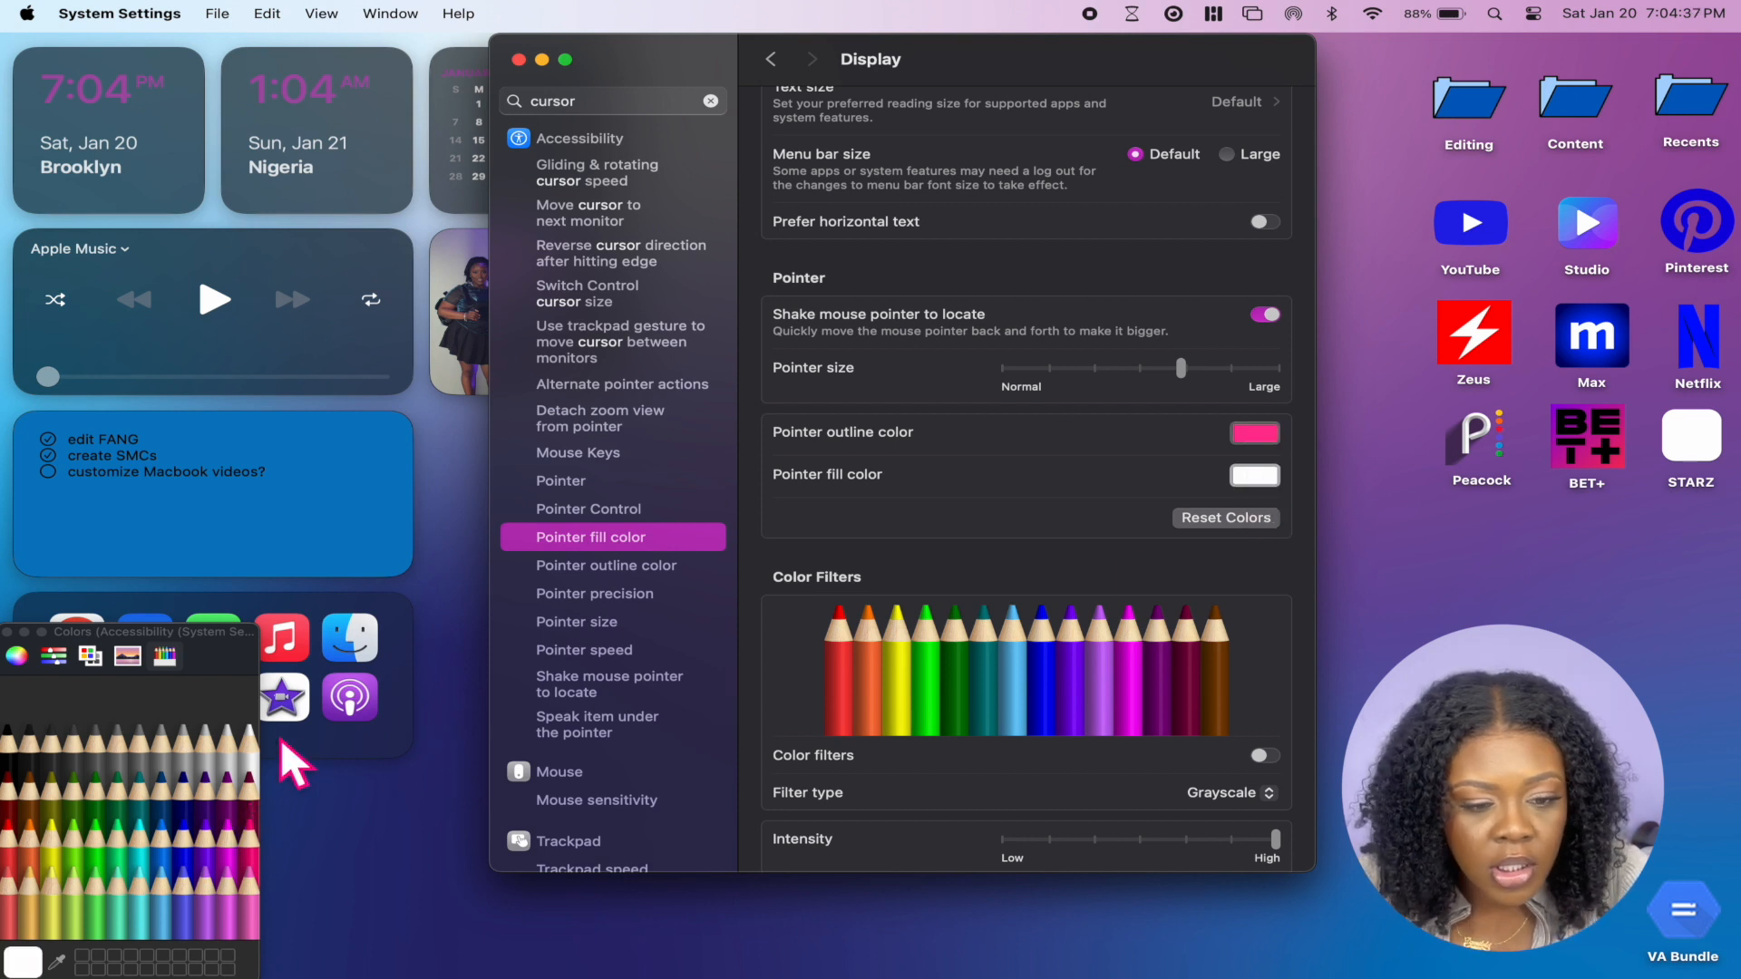
pyautogui.click(145, 787)
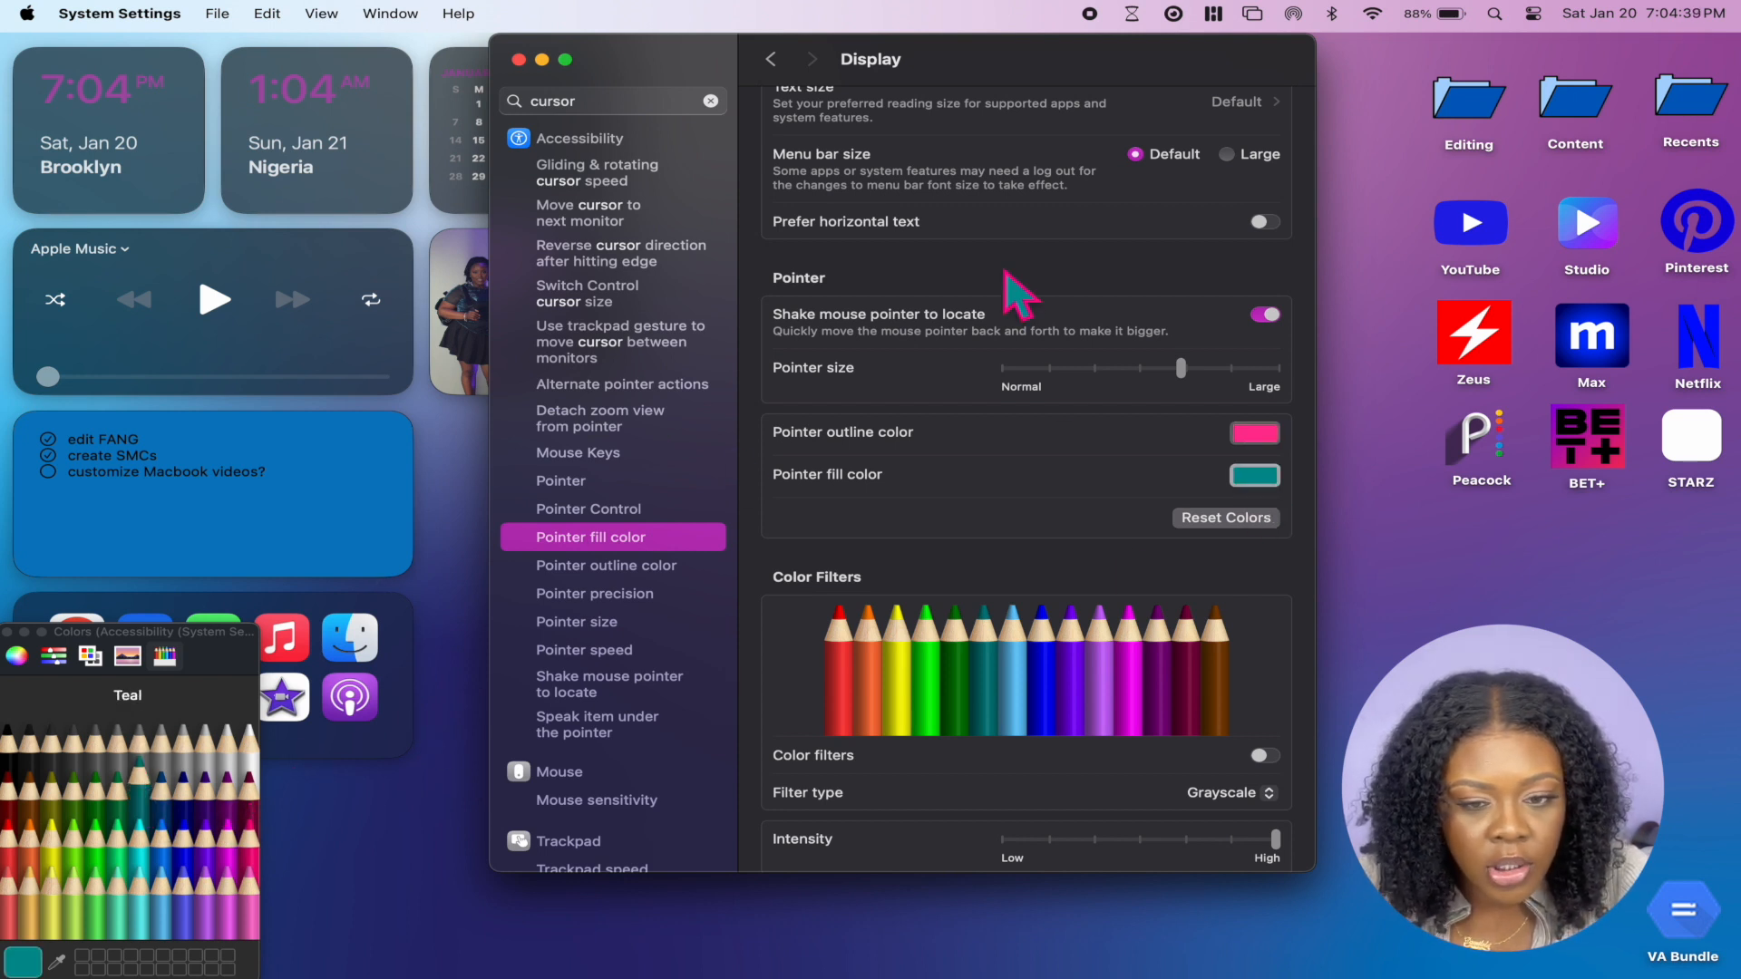
pyautogui.click(112, 631)
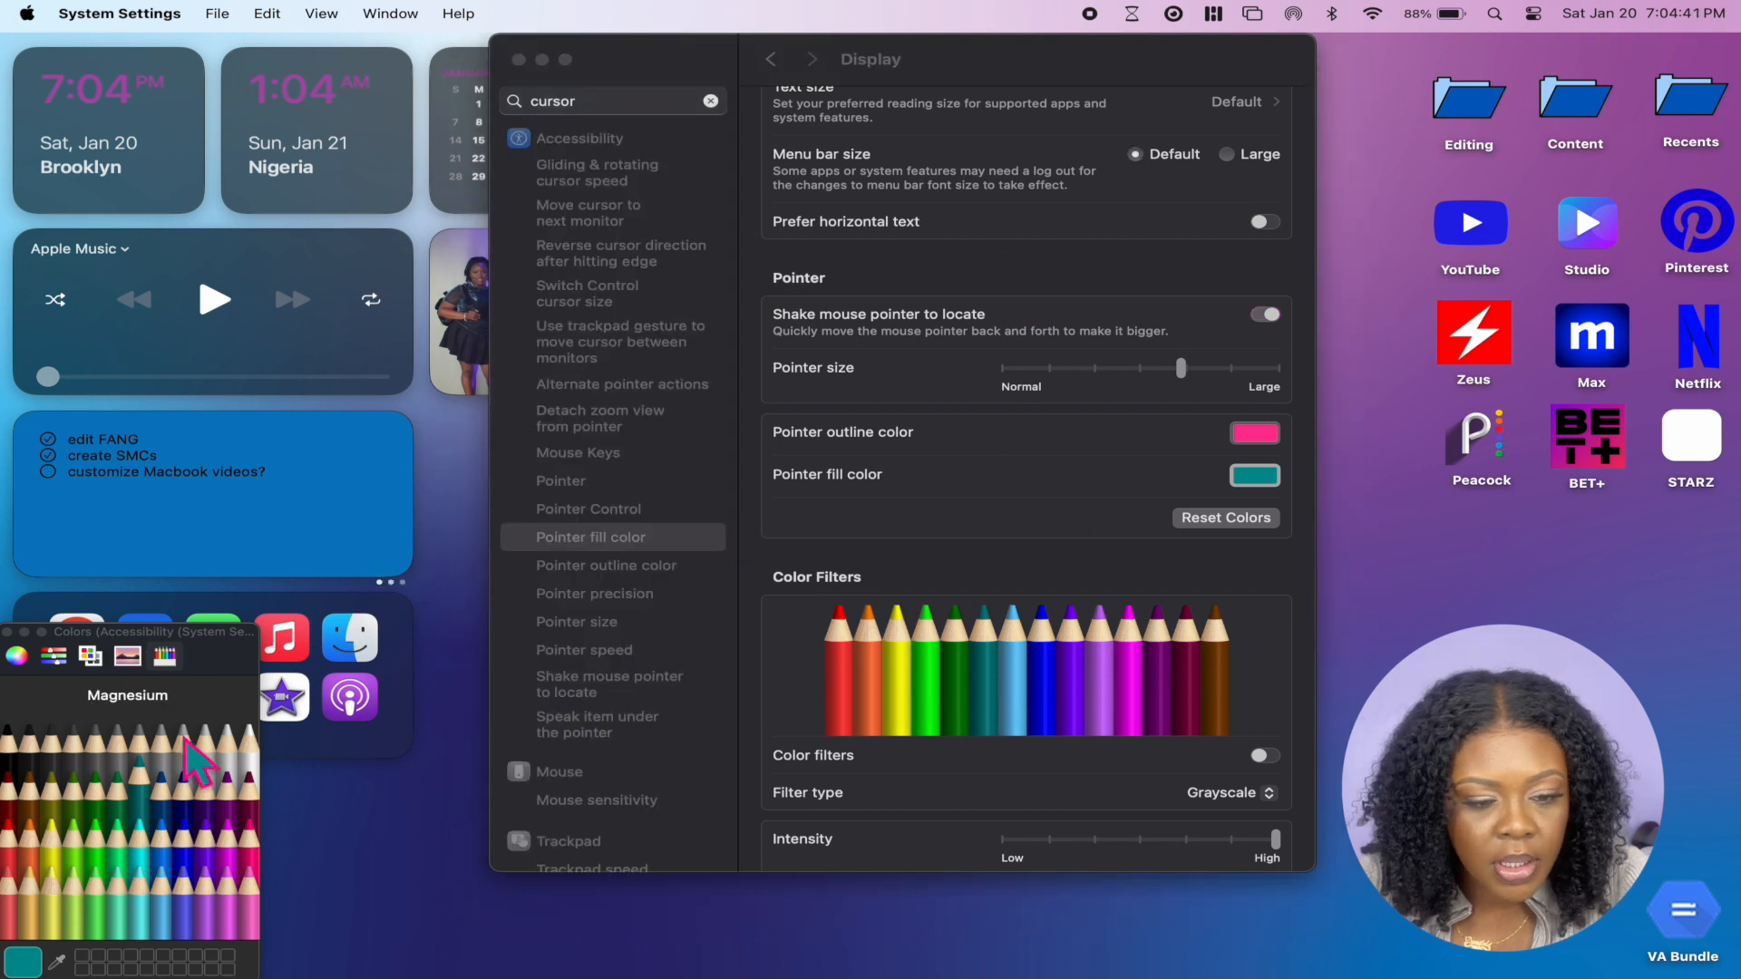
pyautogui.click(250, 752)
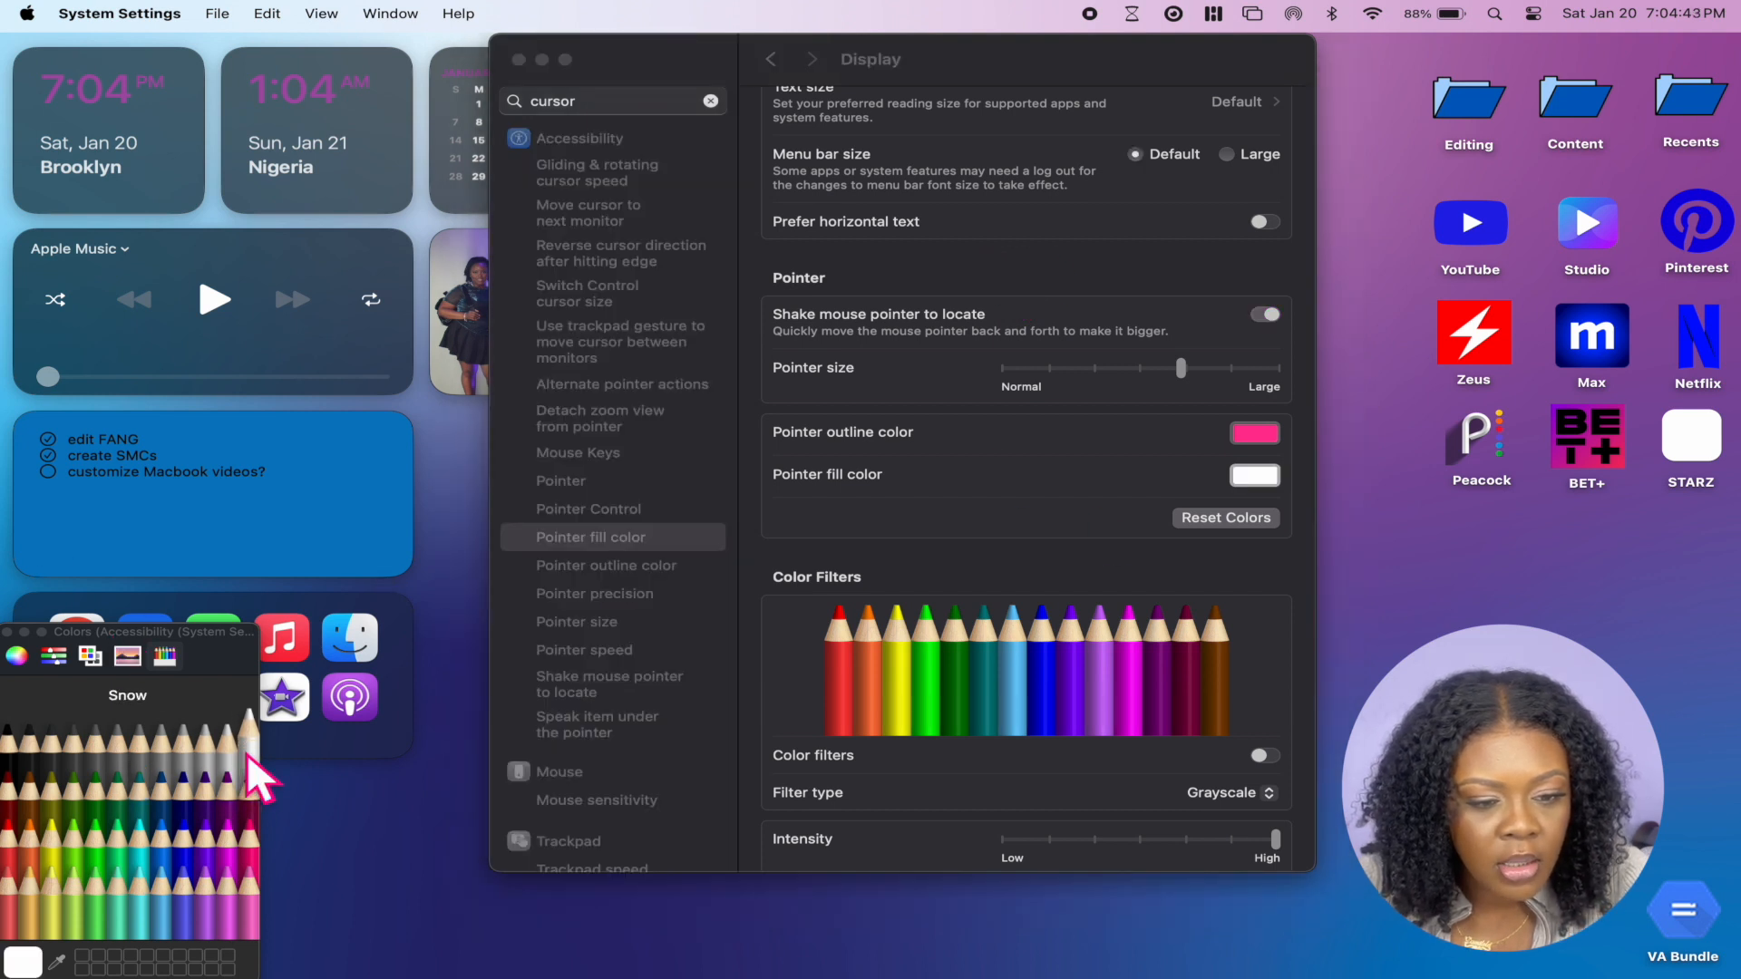
pyautogui.click(1255, 434)
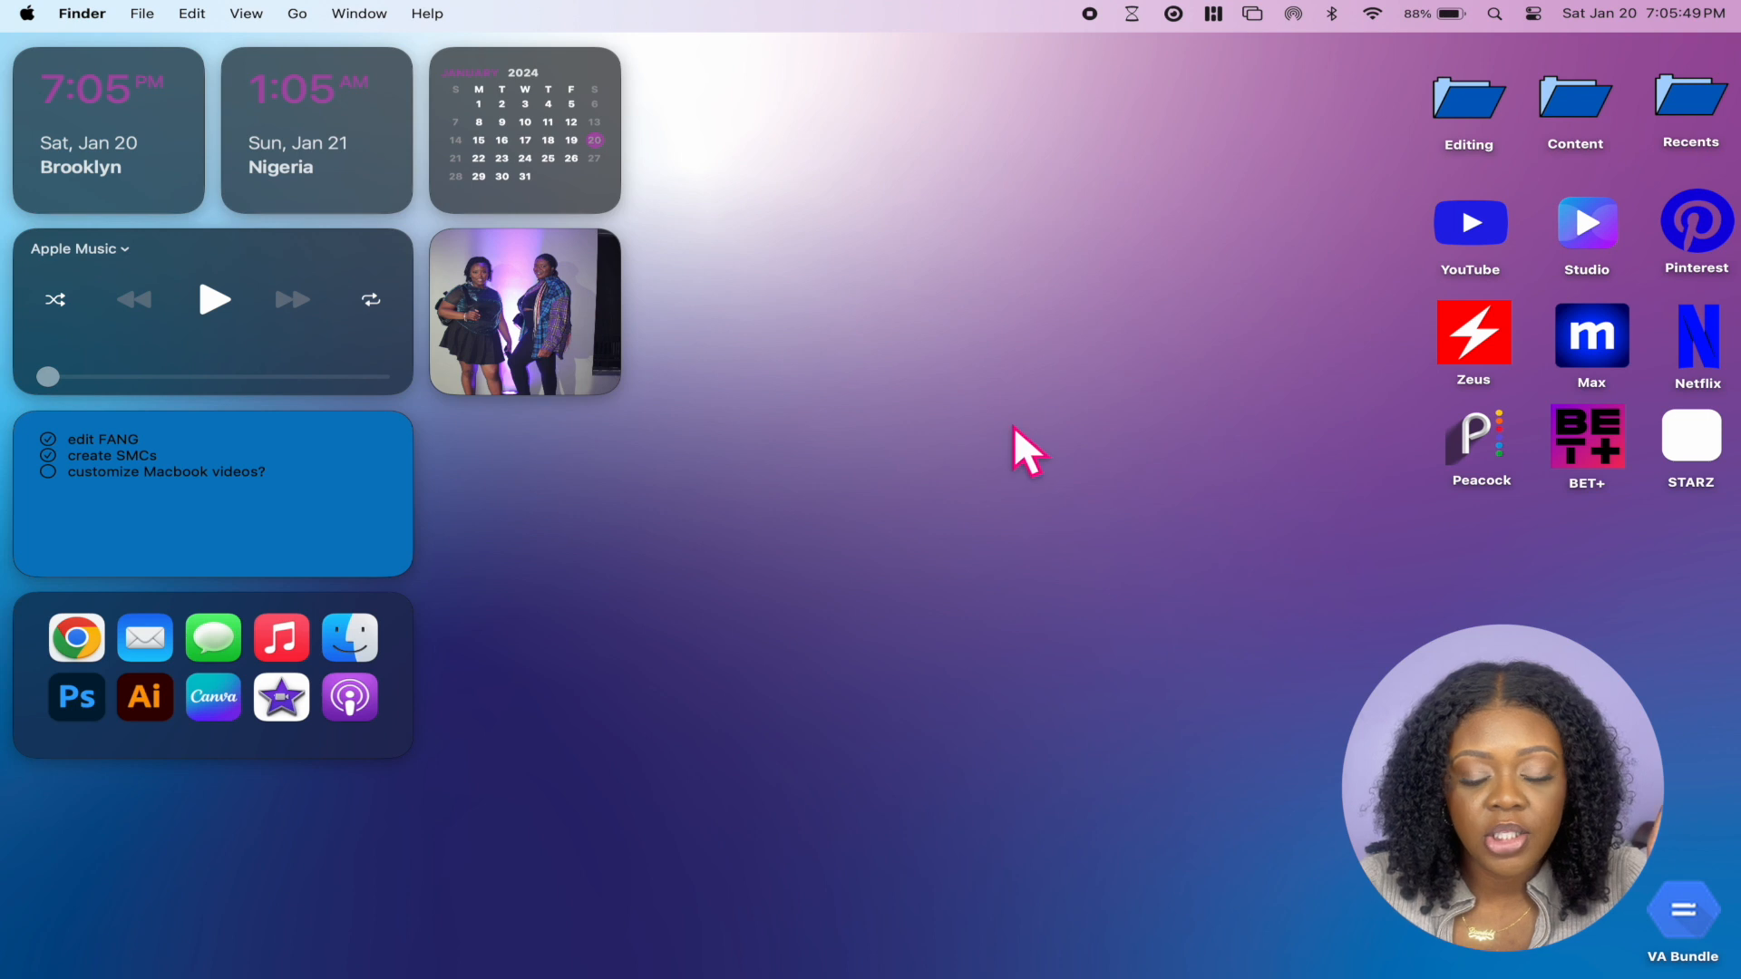
pyautogui.moveTo(1394, 60); pyautogui.dragTo(1740, 530)
pyautogui.click(1598, 591)
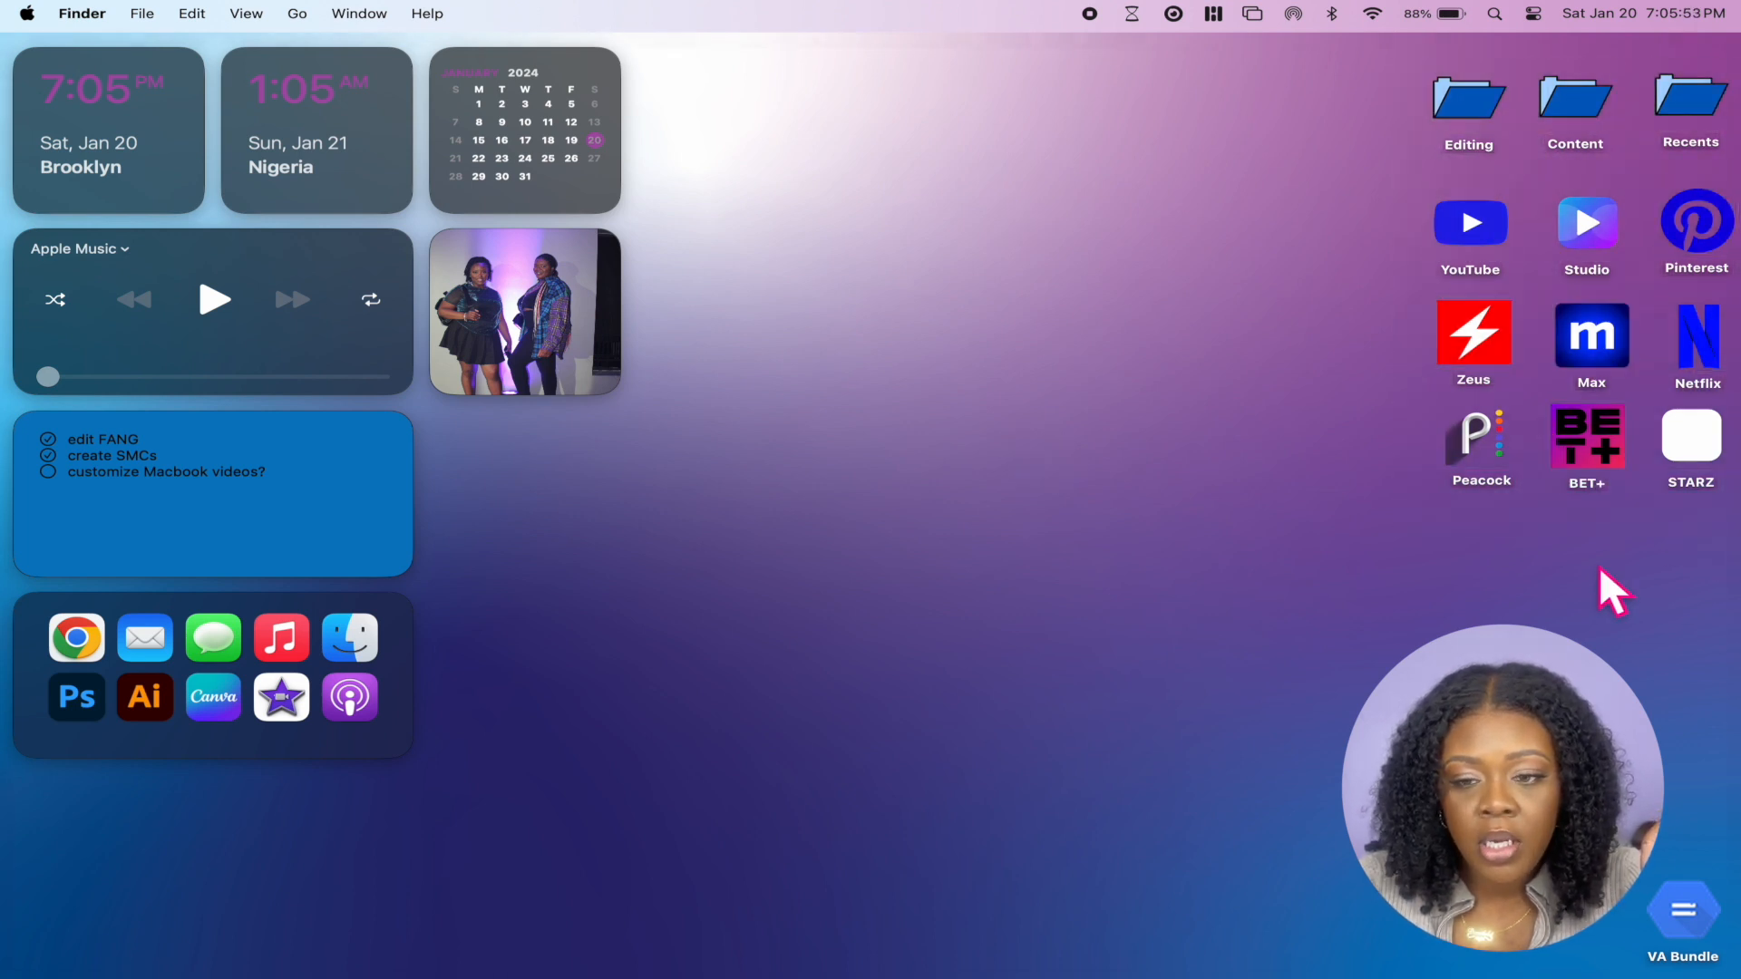
pyautogui.rightClick(1498, 91)
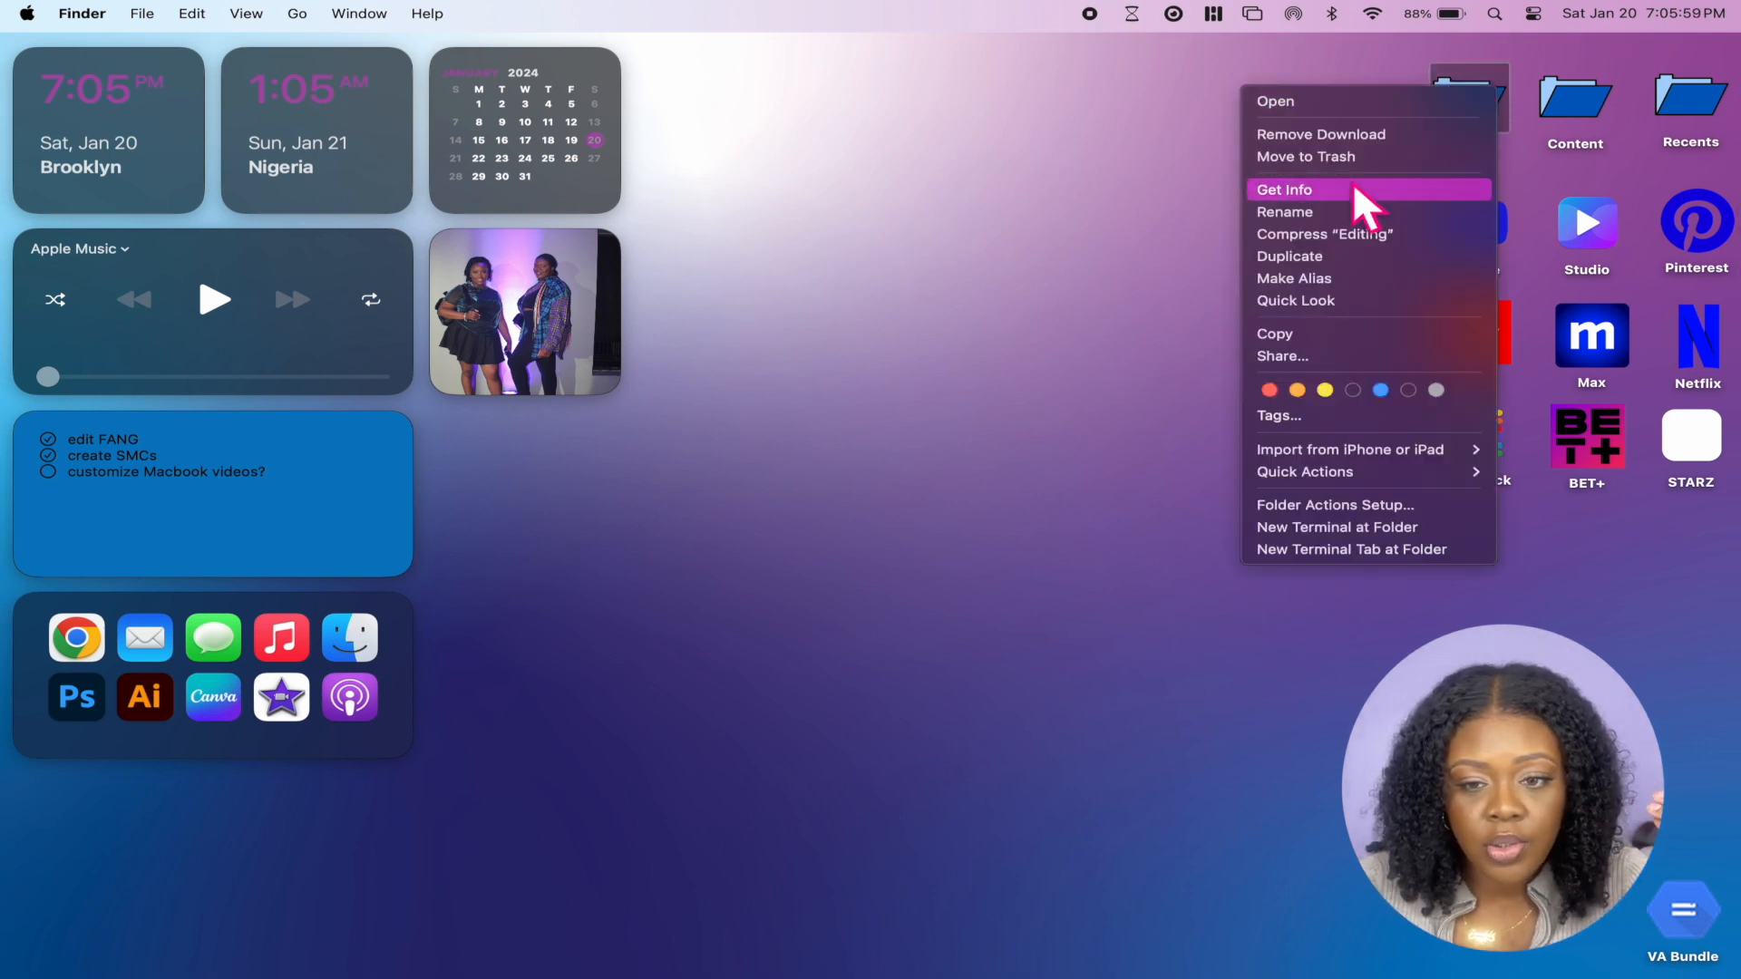
pyautogui.click(1015, 468)
# Switch to Safari, search Google for "pink folder png" and show the image results
pyautogui.moveTo(907, 975)
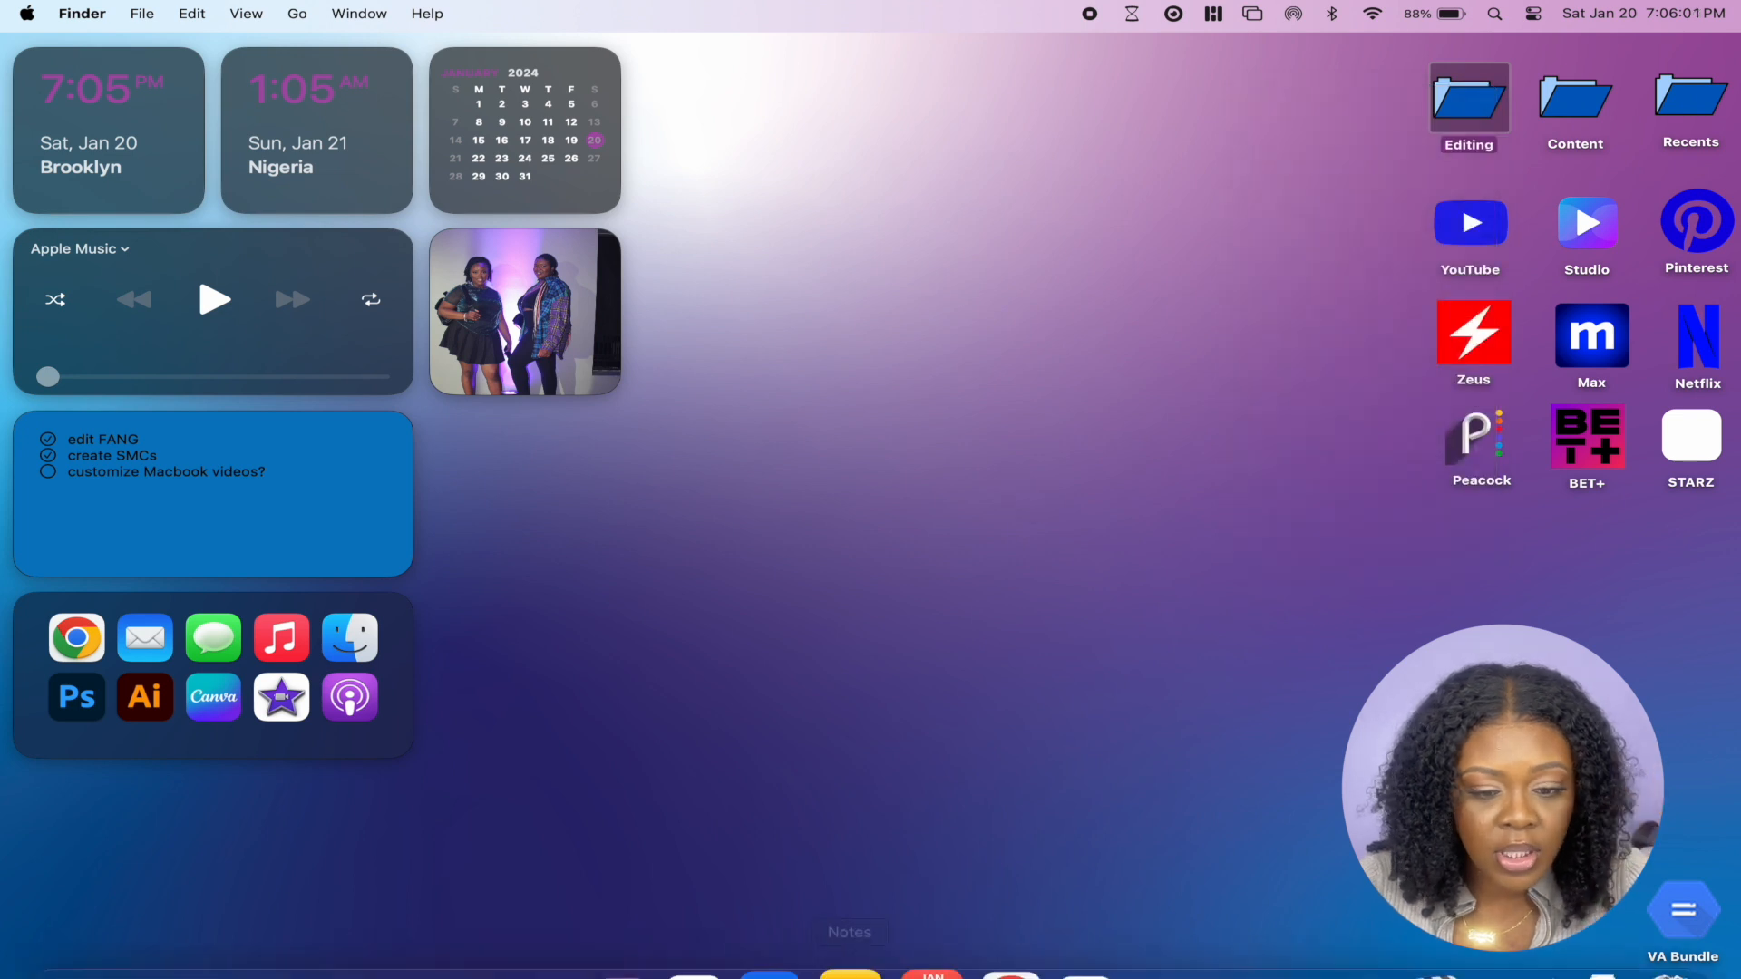
pyautogui.click(1043, 916)
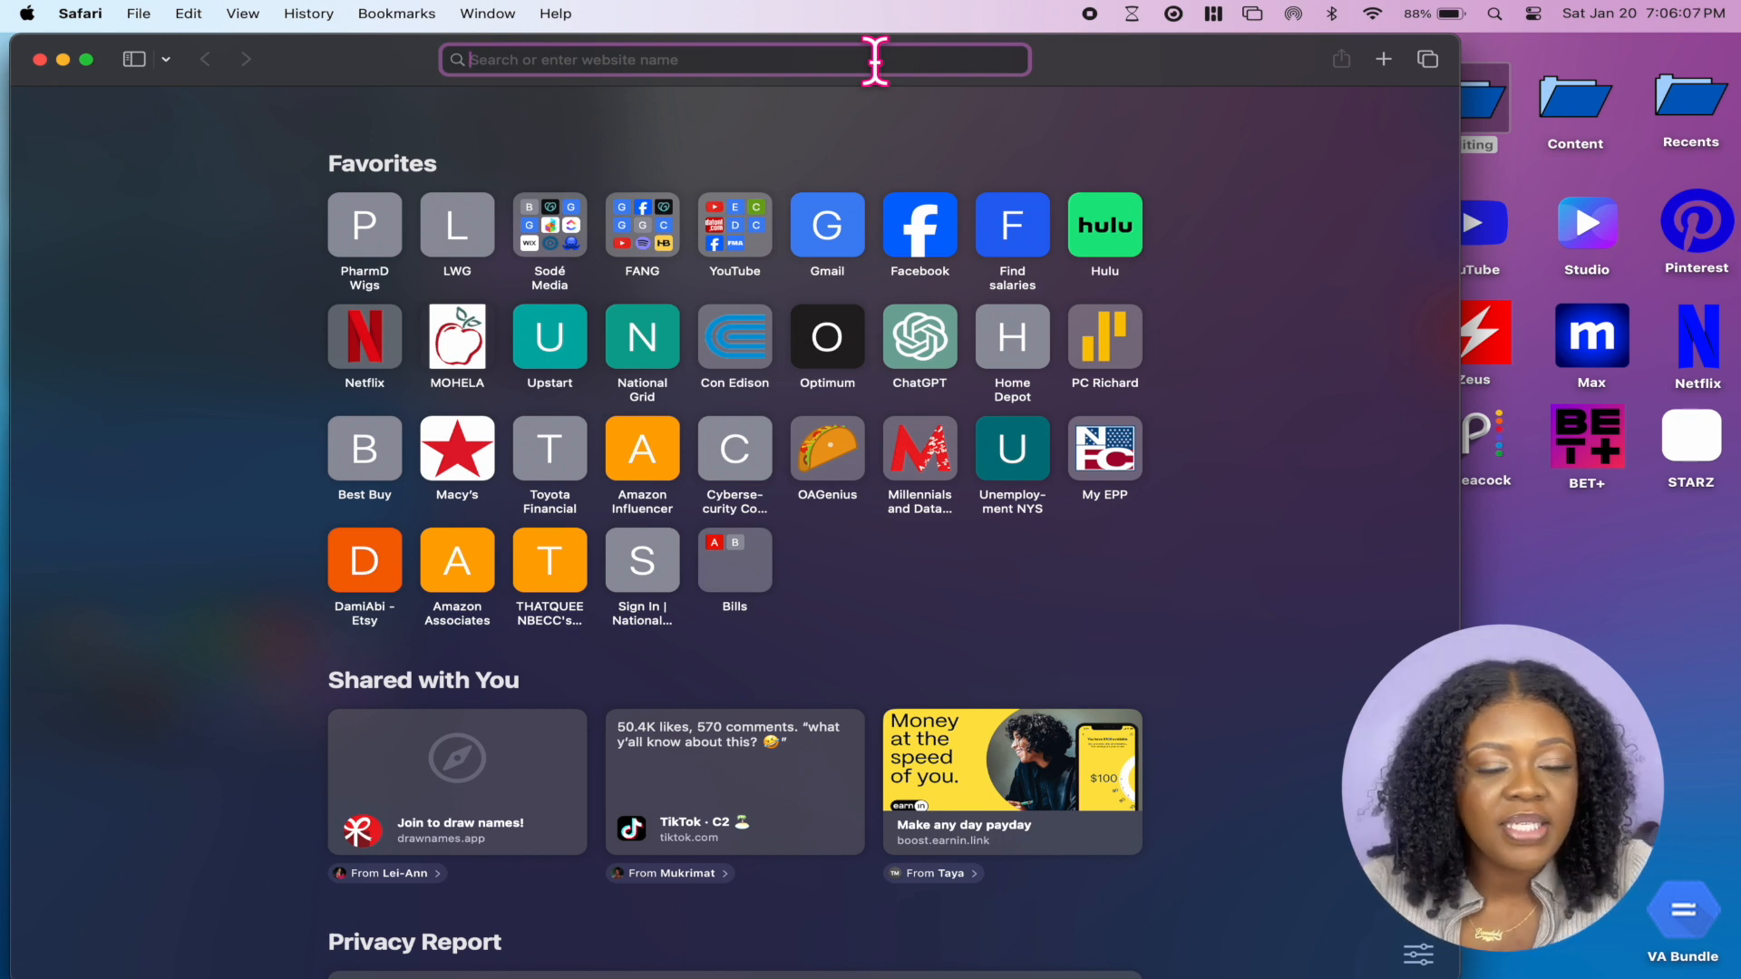
pyautogui.write('pi')
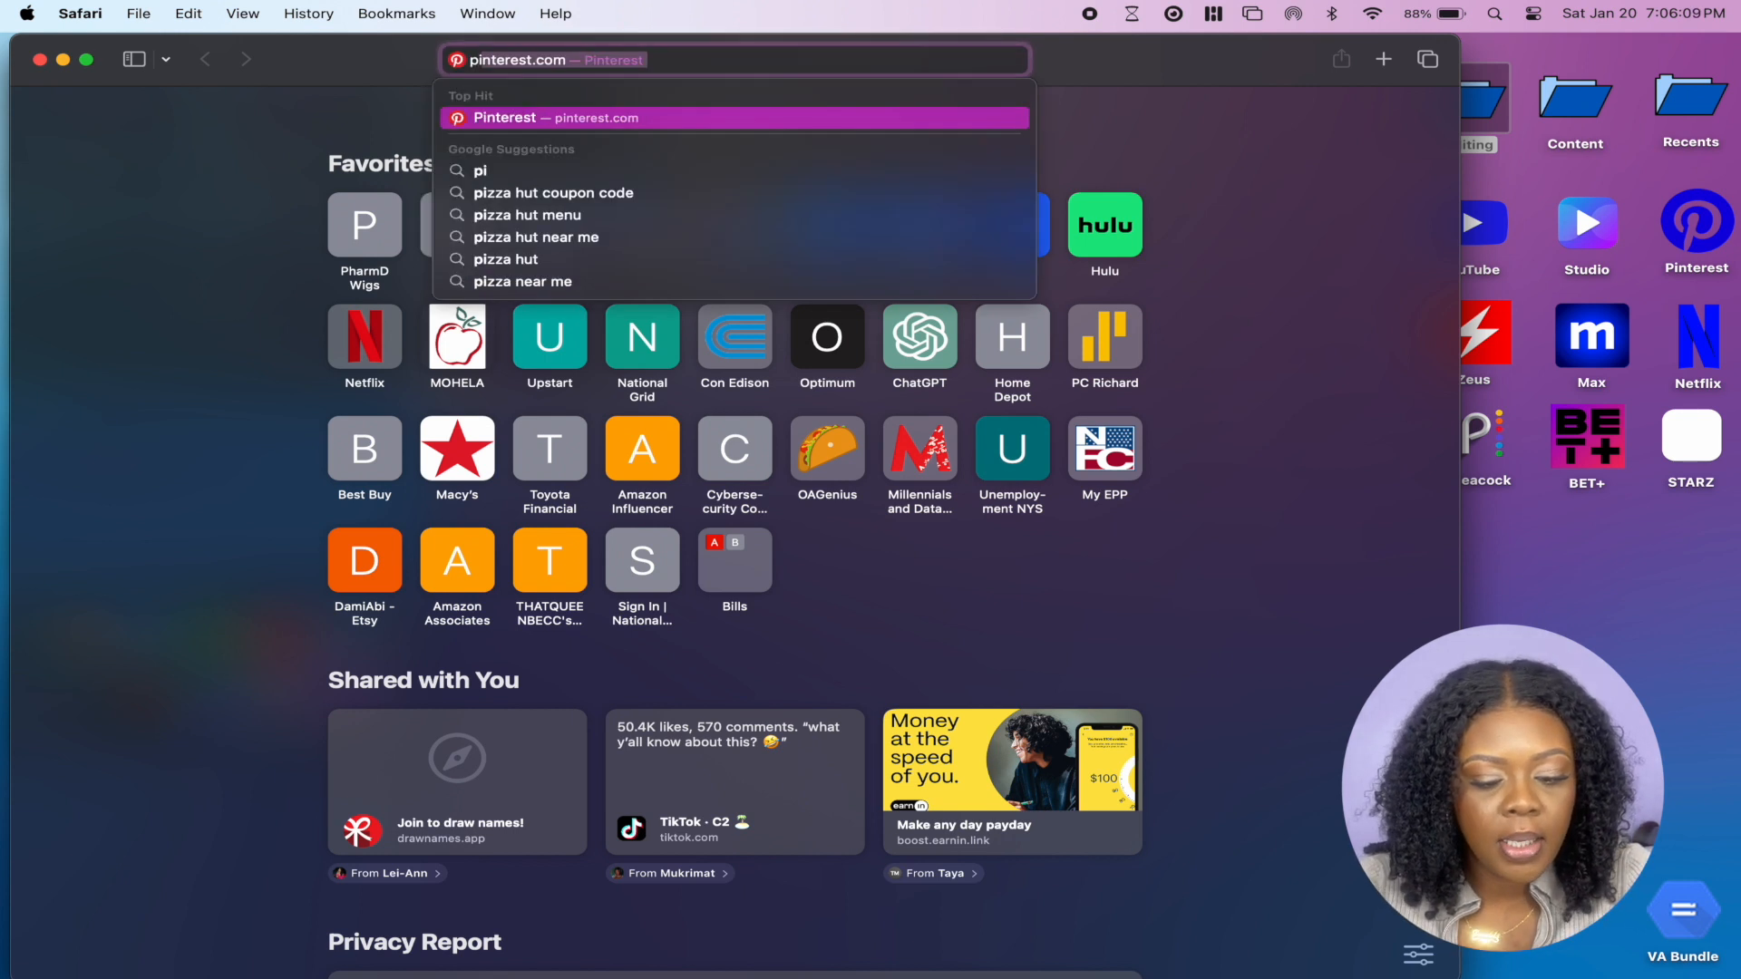
pyautogui.write('nk folder ')
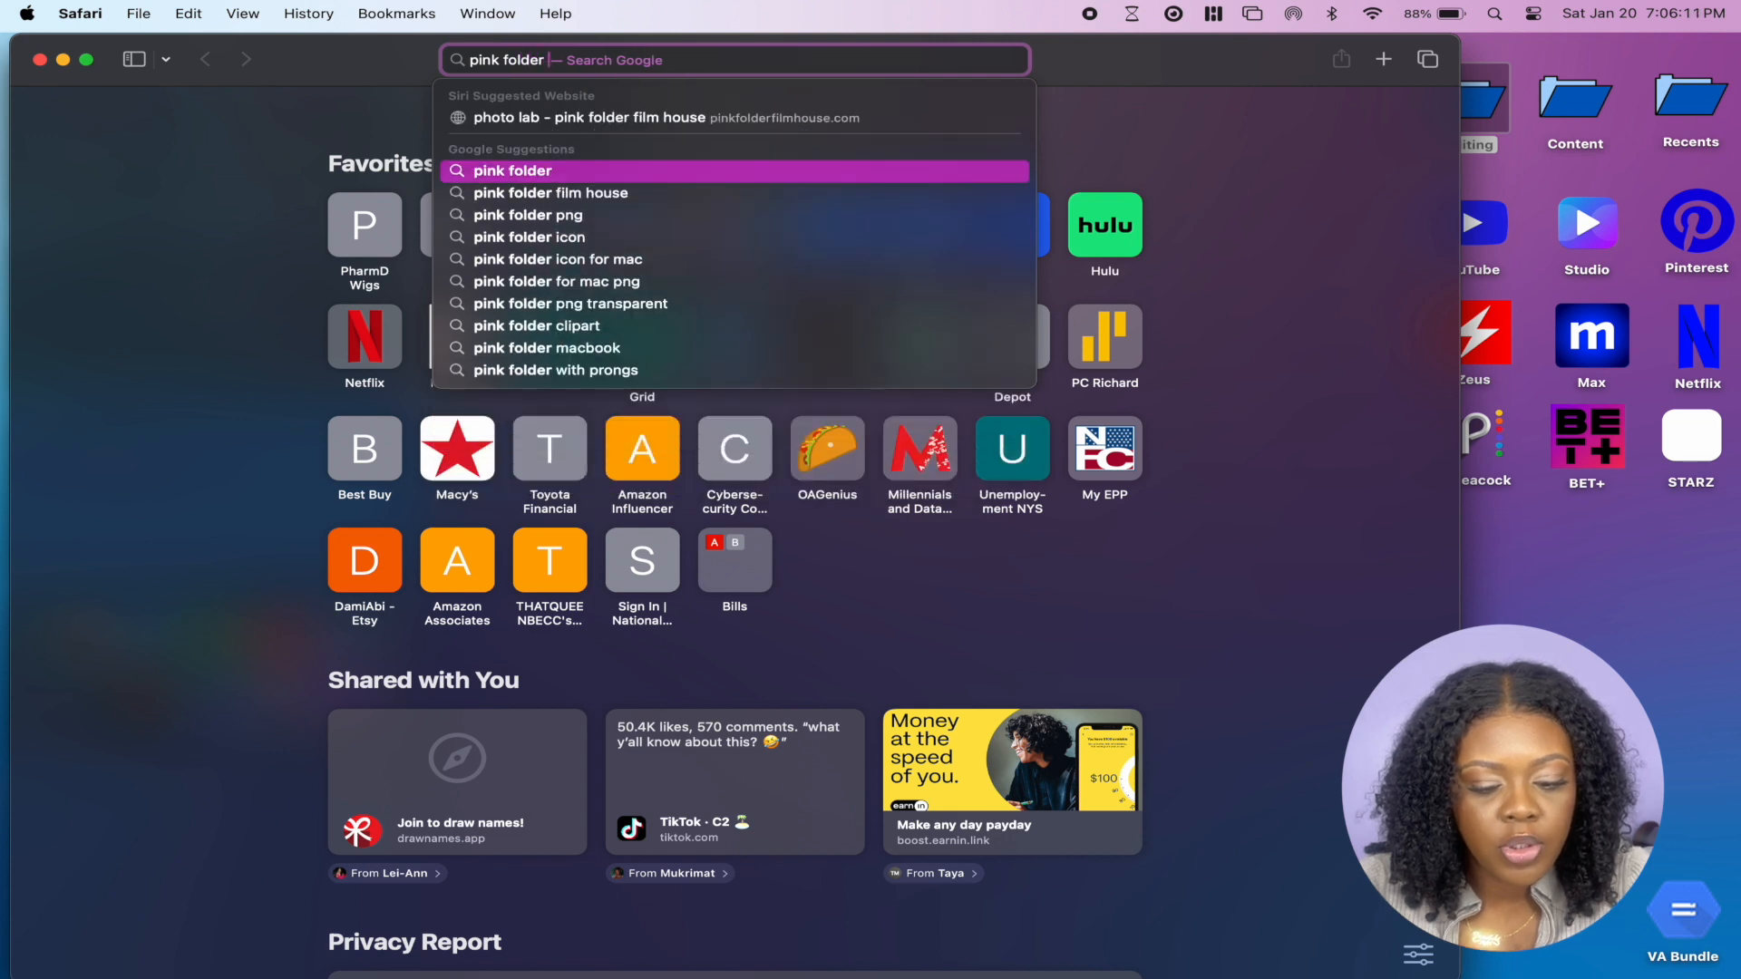
pyautogui.write('png')
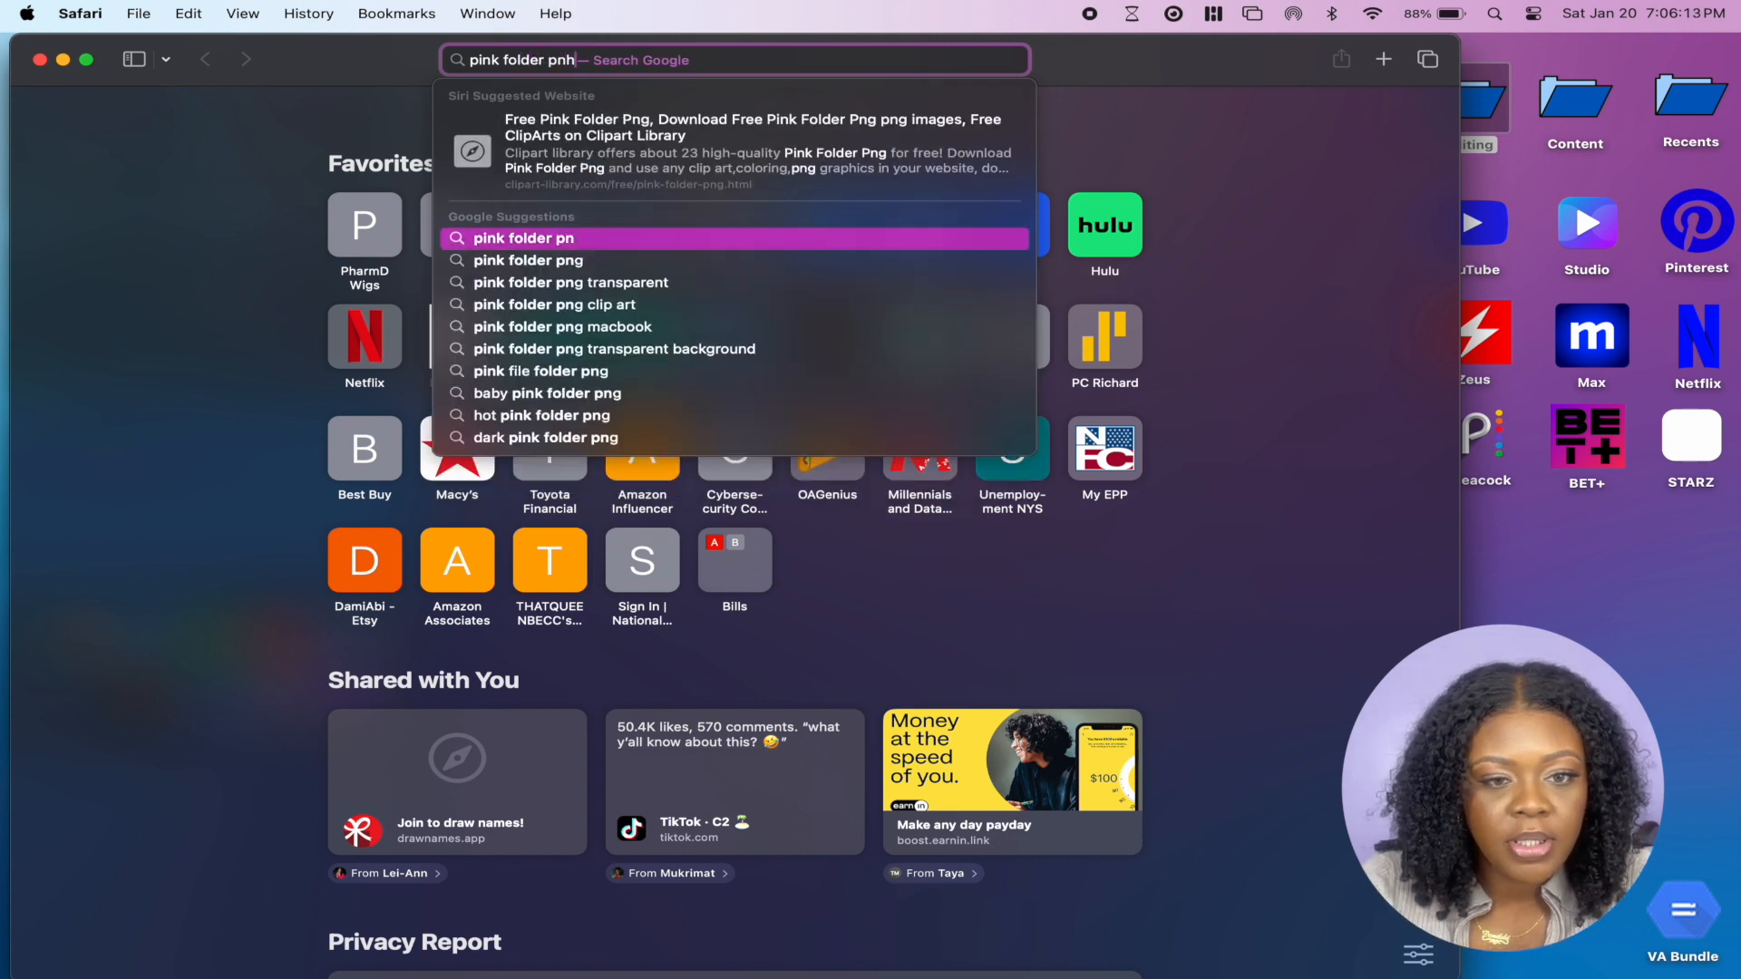
pyautogui.press('Return')
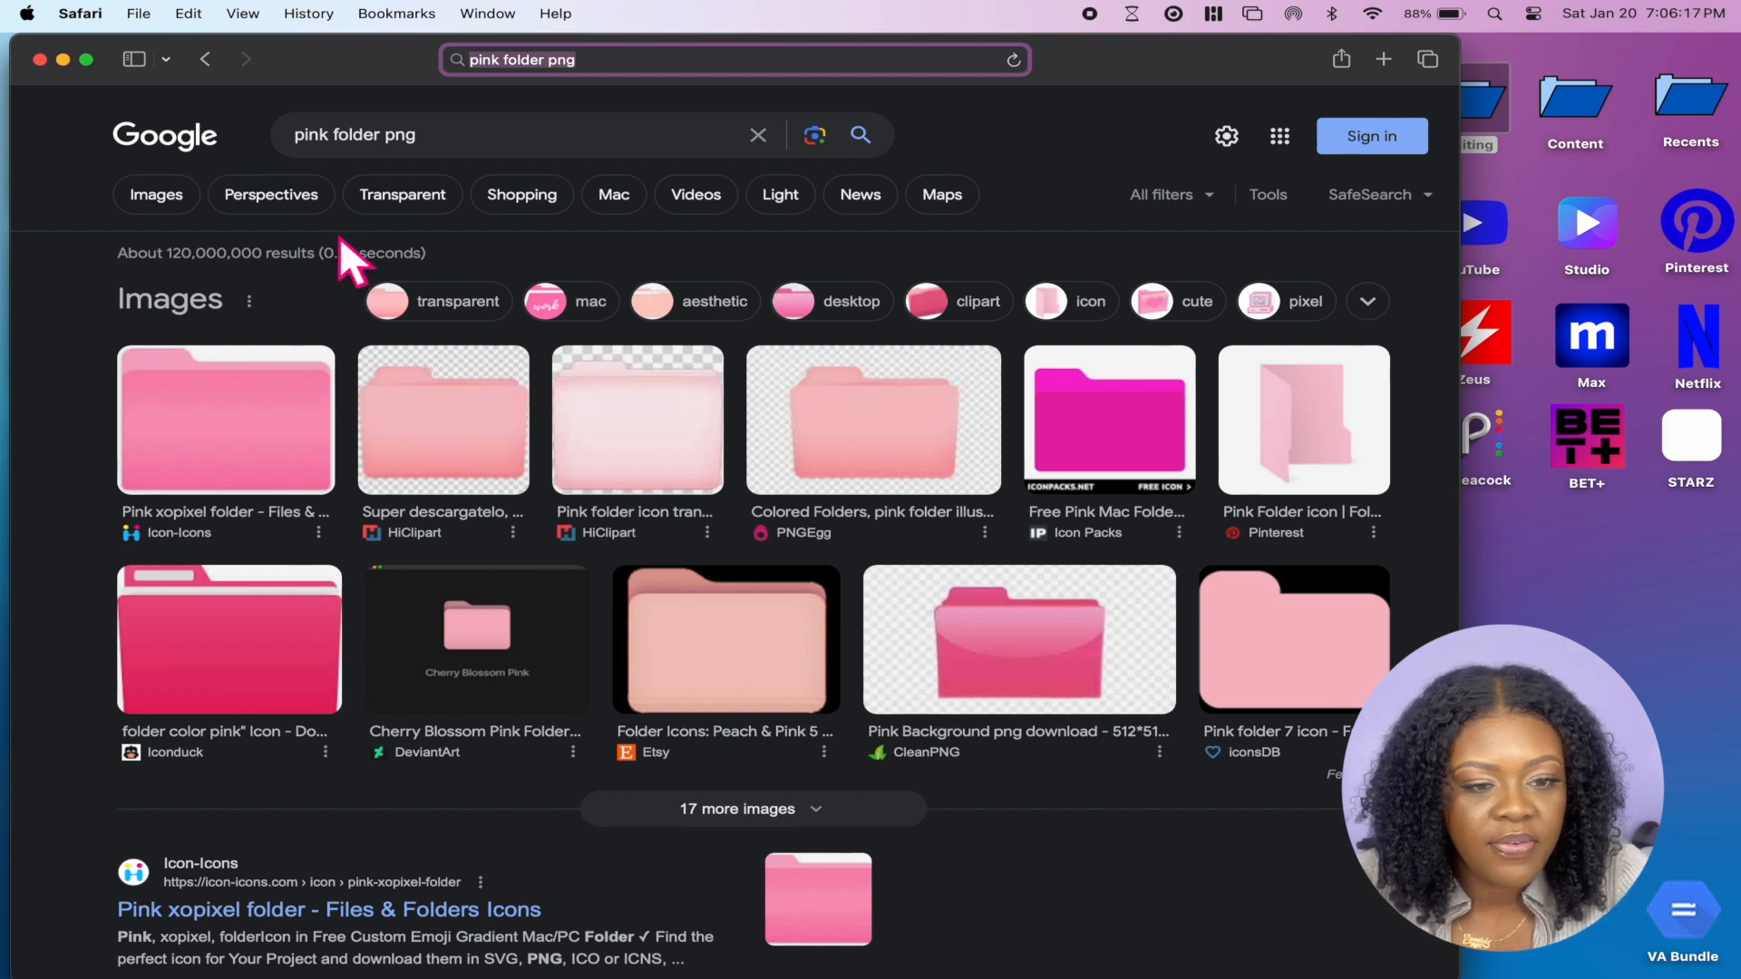
pyautogui.click(168, 199)
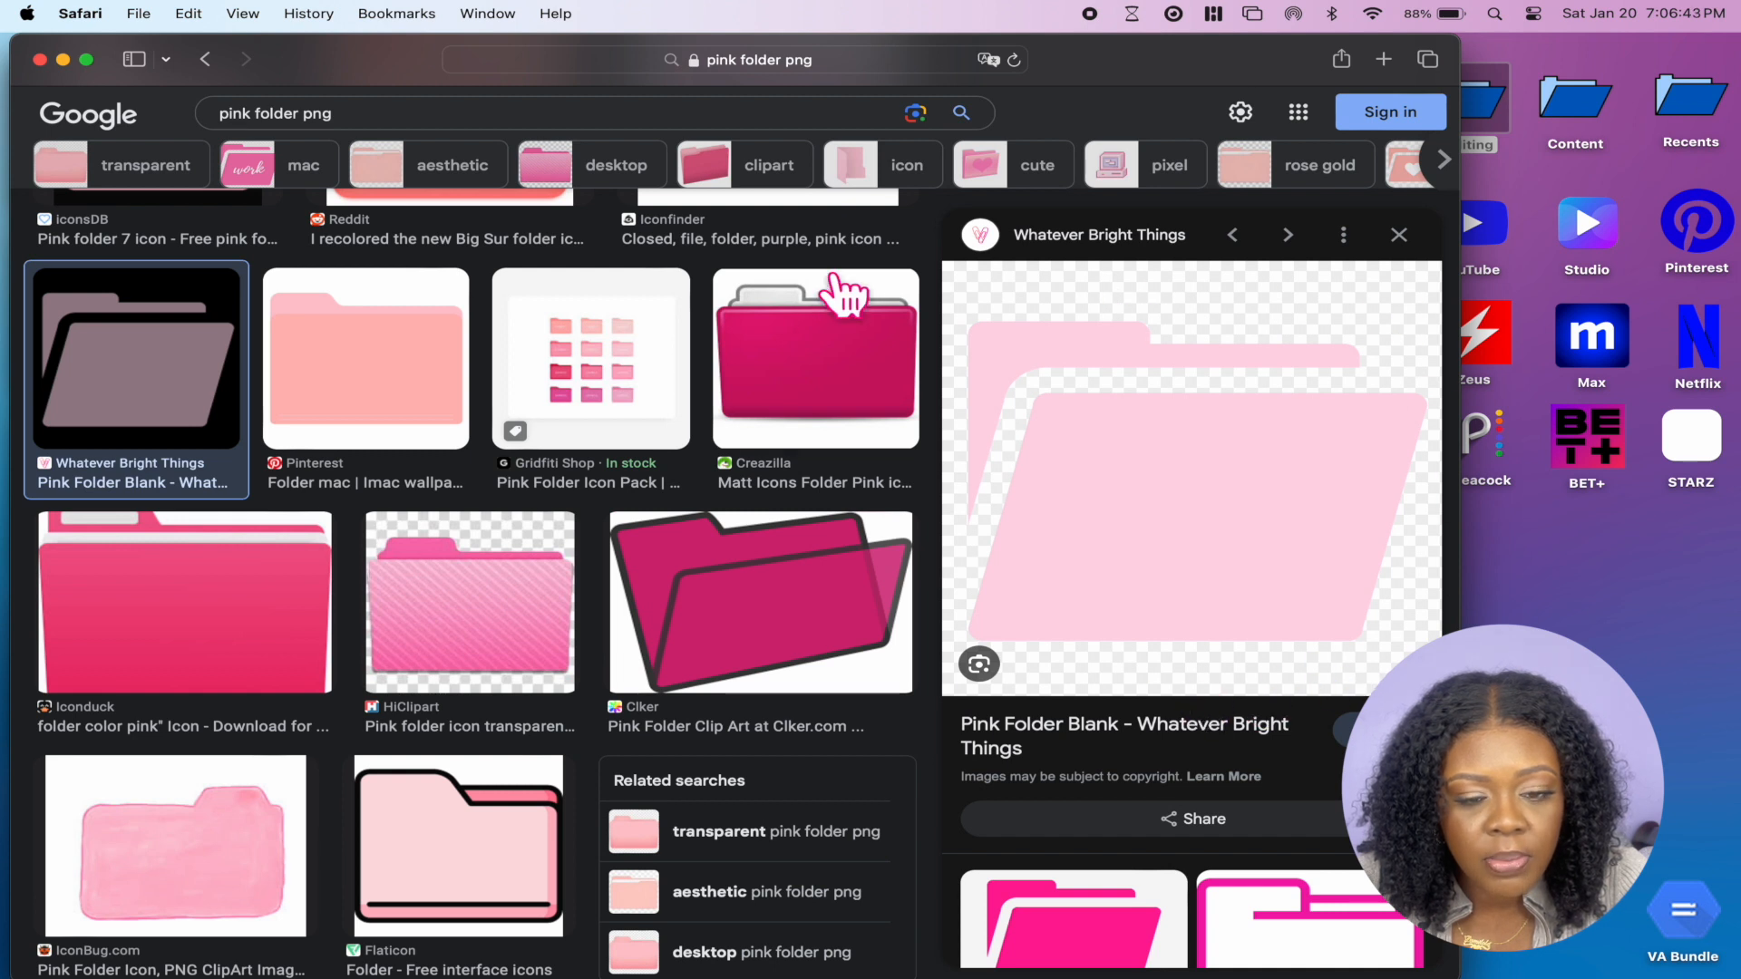
# Browse the pink folder images for a suitable icon and preview the Pink xopixel folder from Icon-Icons
pyautogui.scroll(-10, 585, 626)
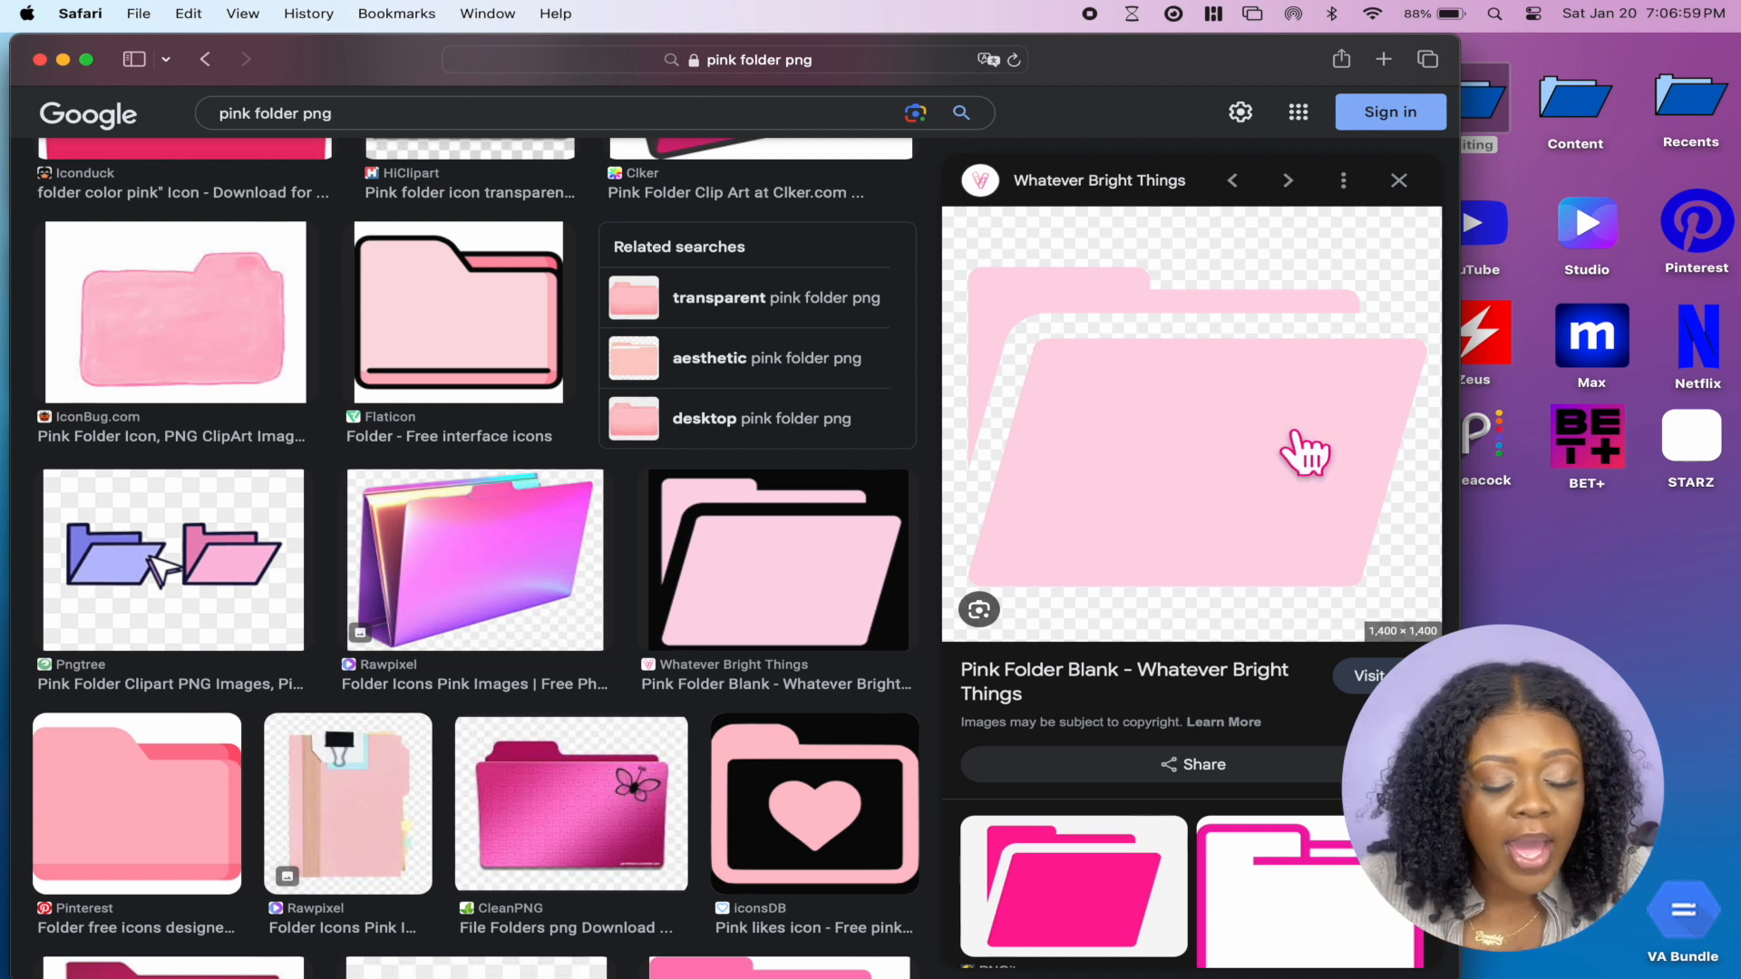
pyautogui.scroll(-5, 1306, 453)
pyautogui.scroll(-10, 1306, 453)
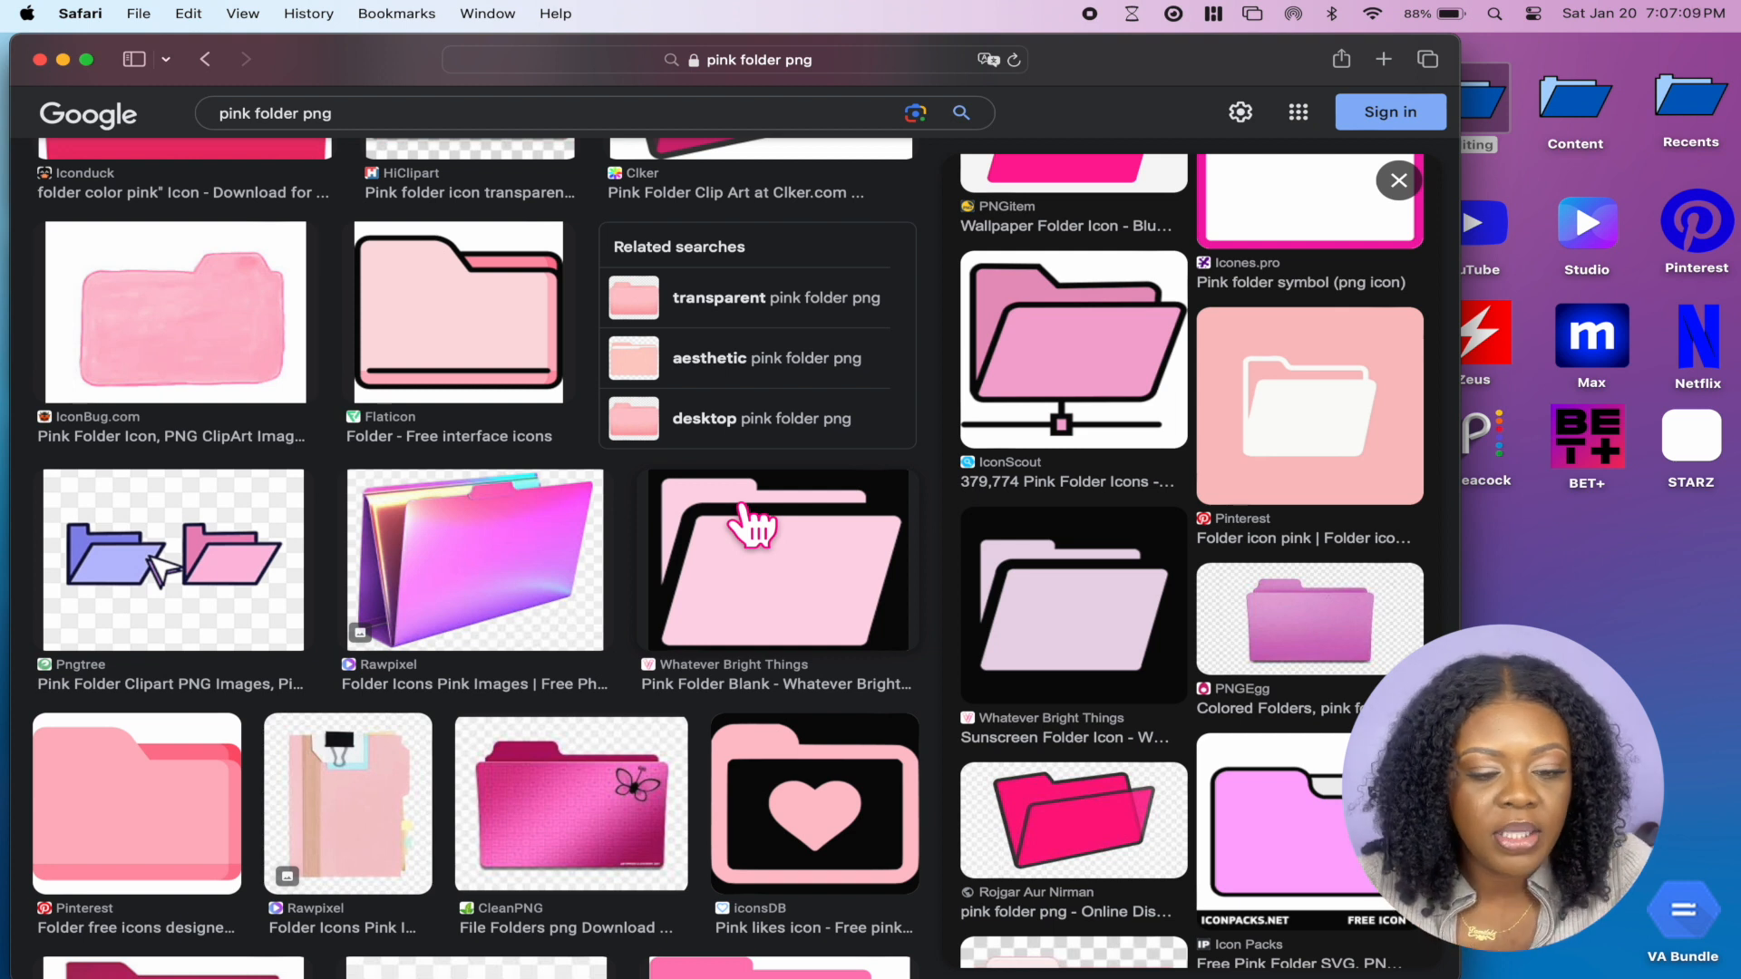
pyautogui.scroll(-5, 752, 524)
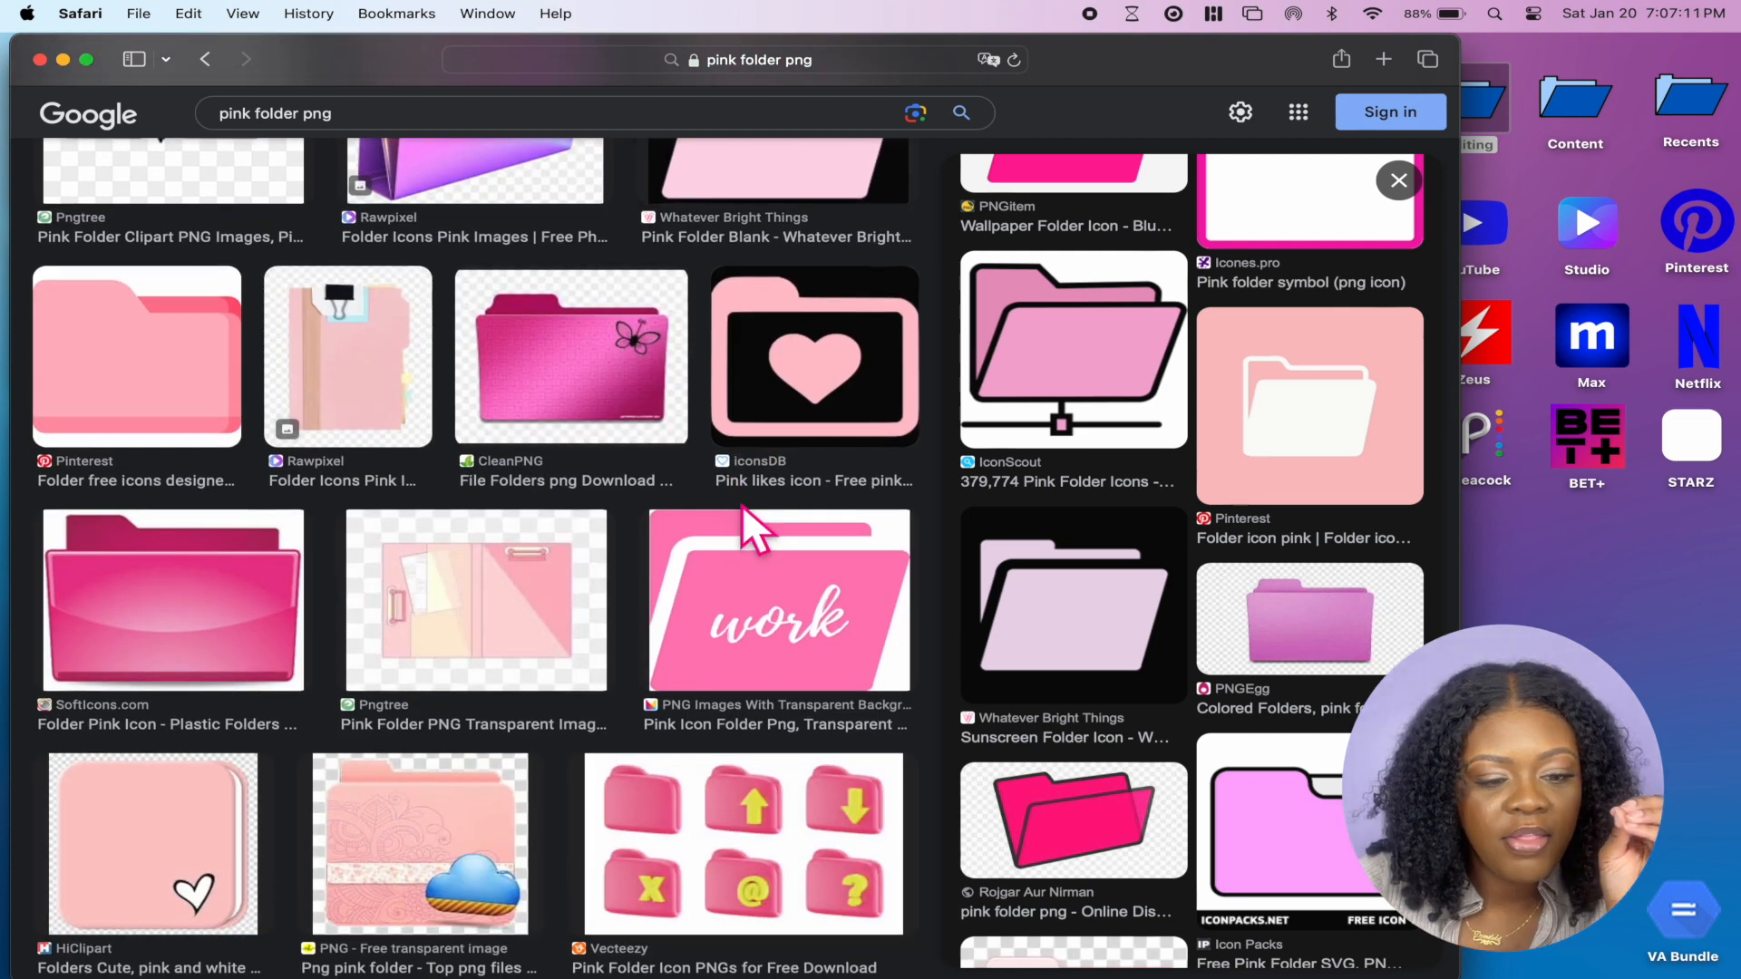
pyautogui.scroll(20, 744, 508)
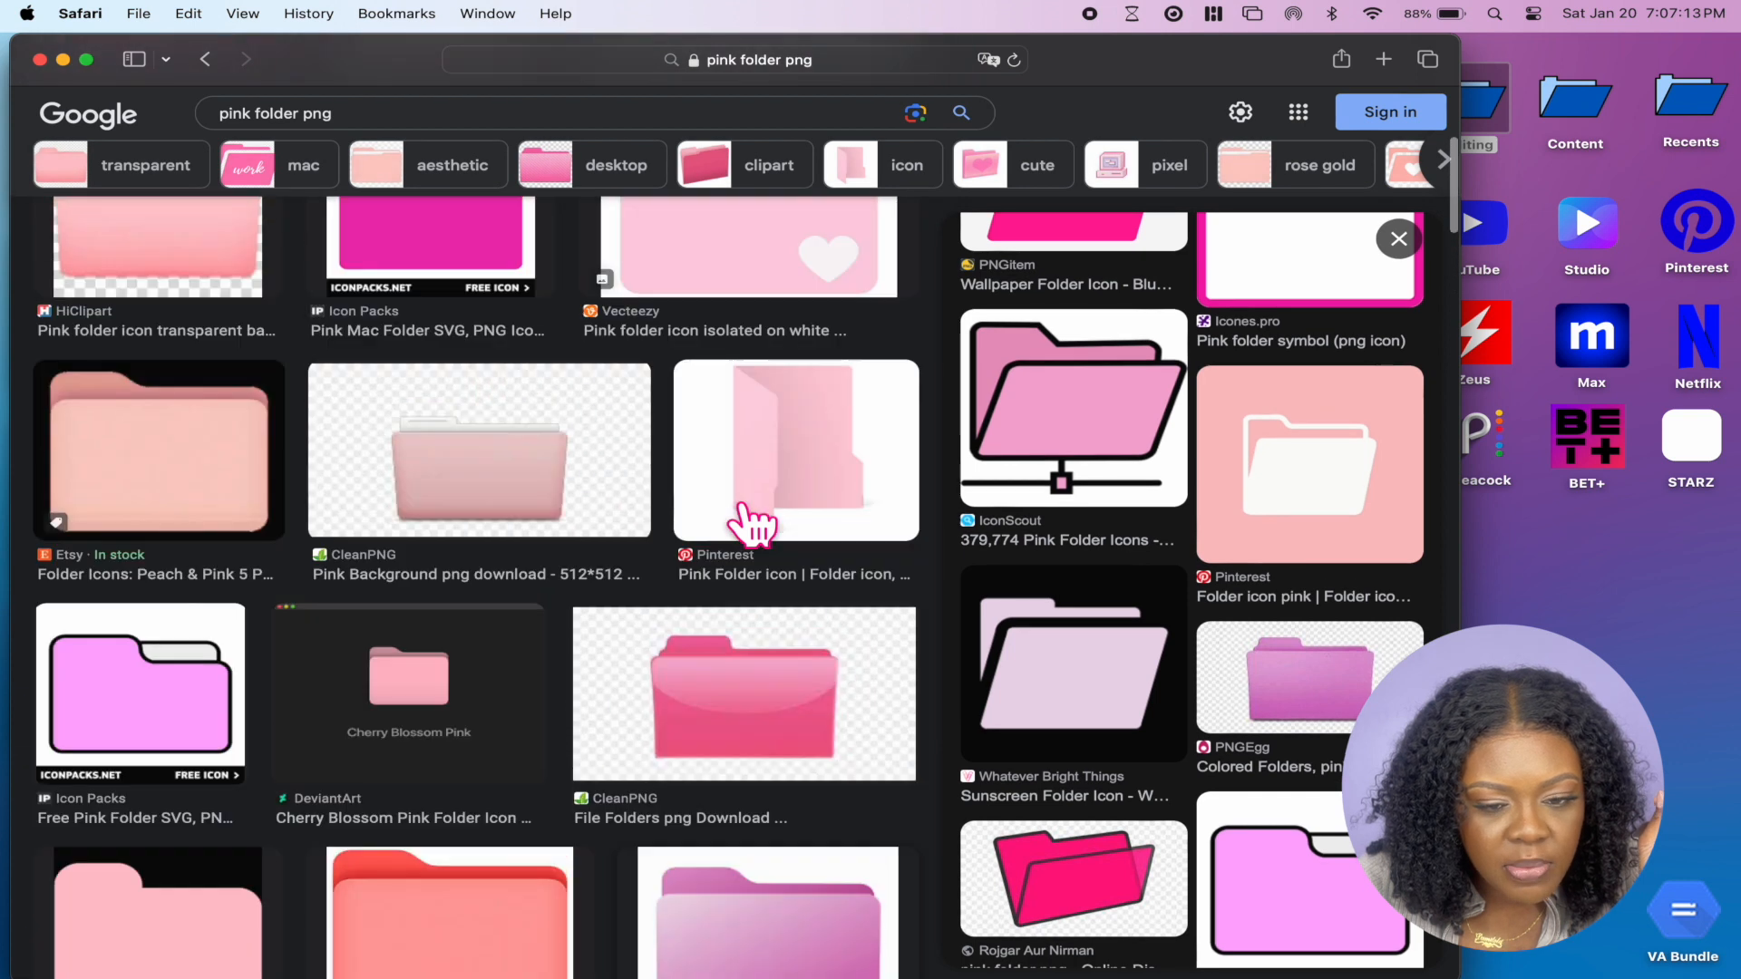
pyautogui.scroll(5, 749, 525)
pyautogui.click(207, 417)
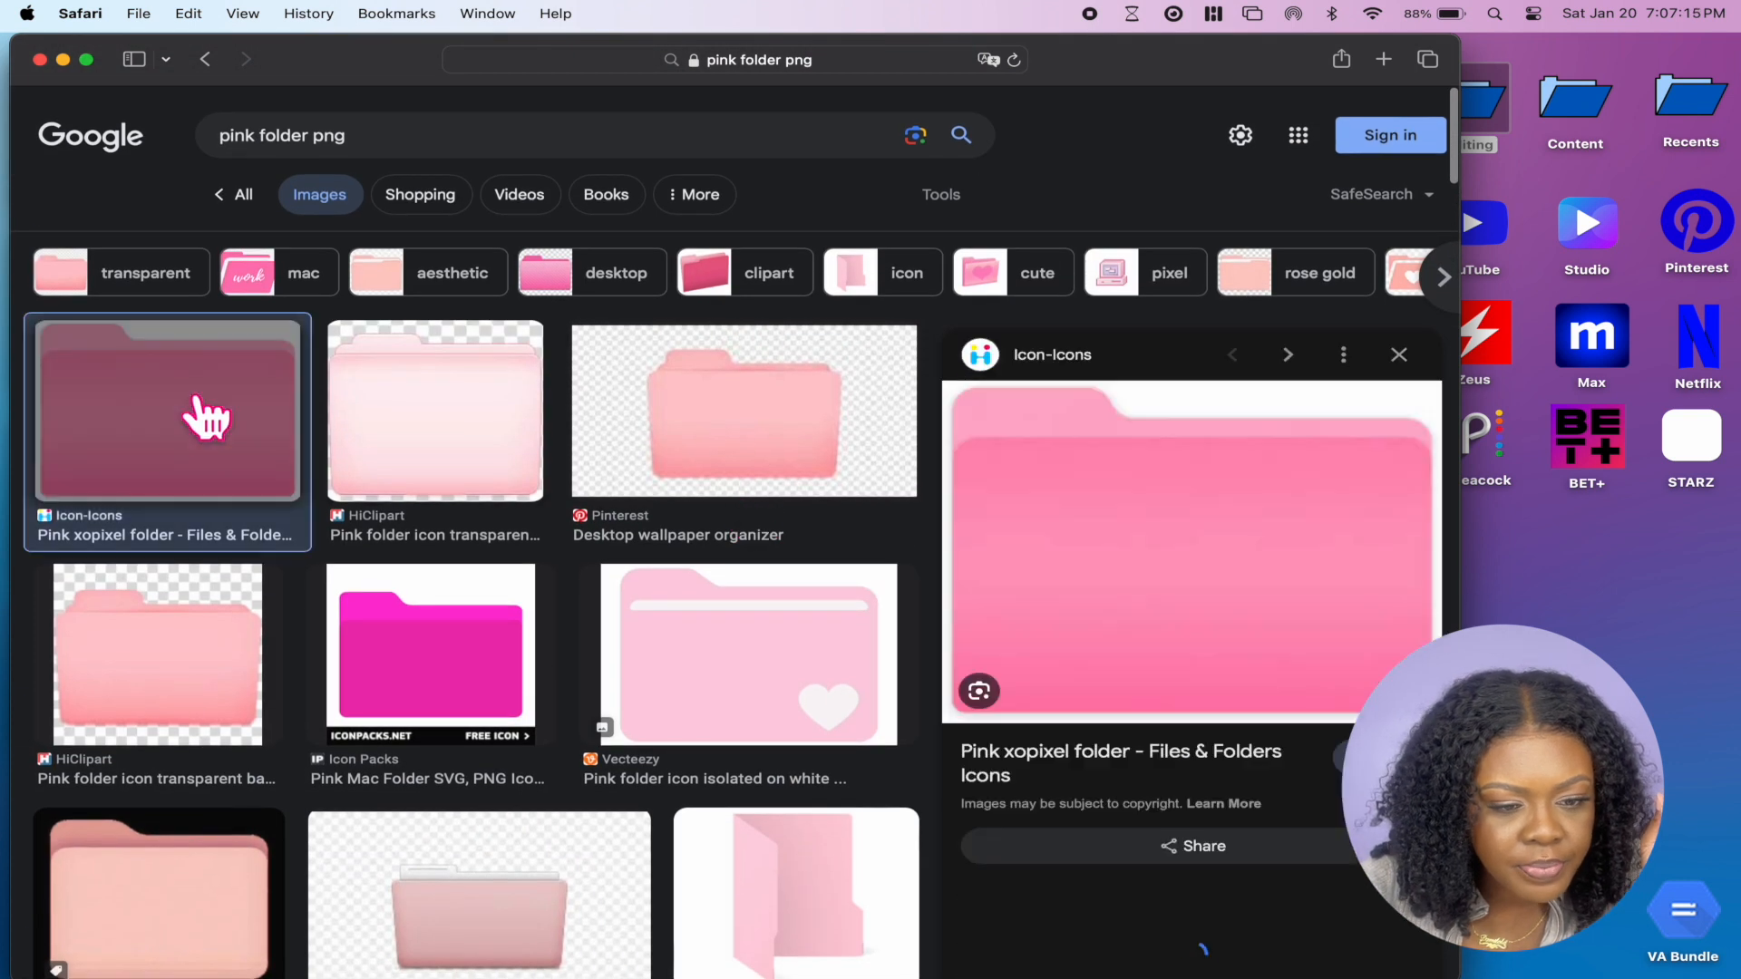
# Preview the Pink Folder Blank image from Whatever Bright Things and pick the related dark-outlined pink folder from Burrard Law LLP
pyautogui.scroll(-3, 747, 765)
pyautogui.scroll(1, 747, 764)
pyautogui.scroll(-4, 746, 764)
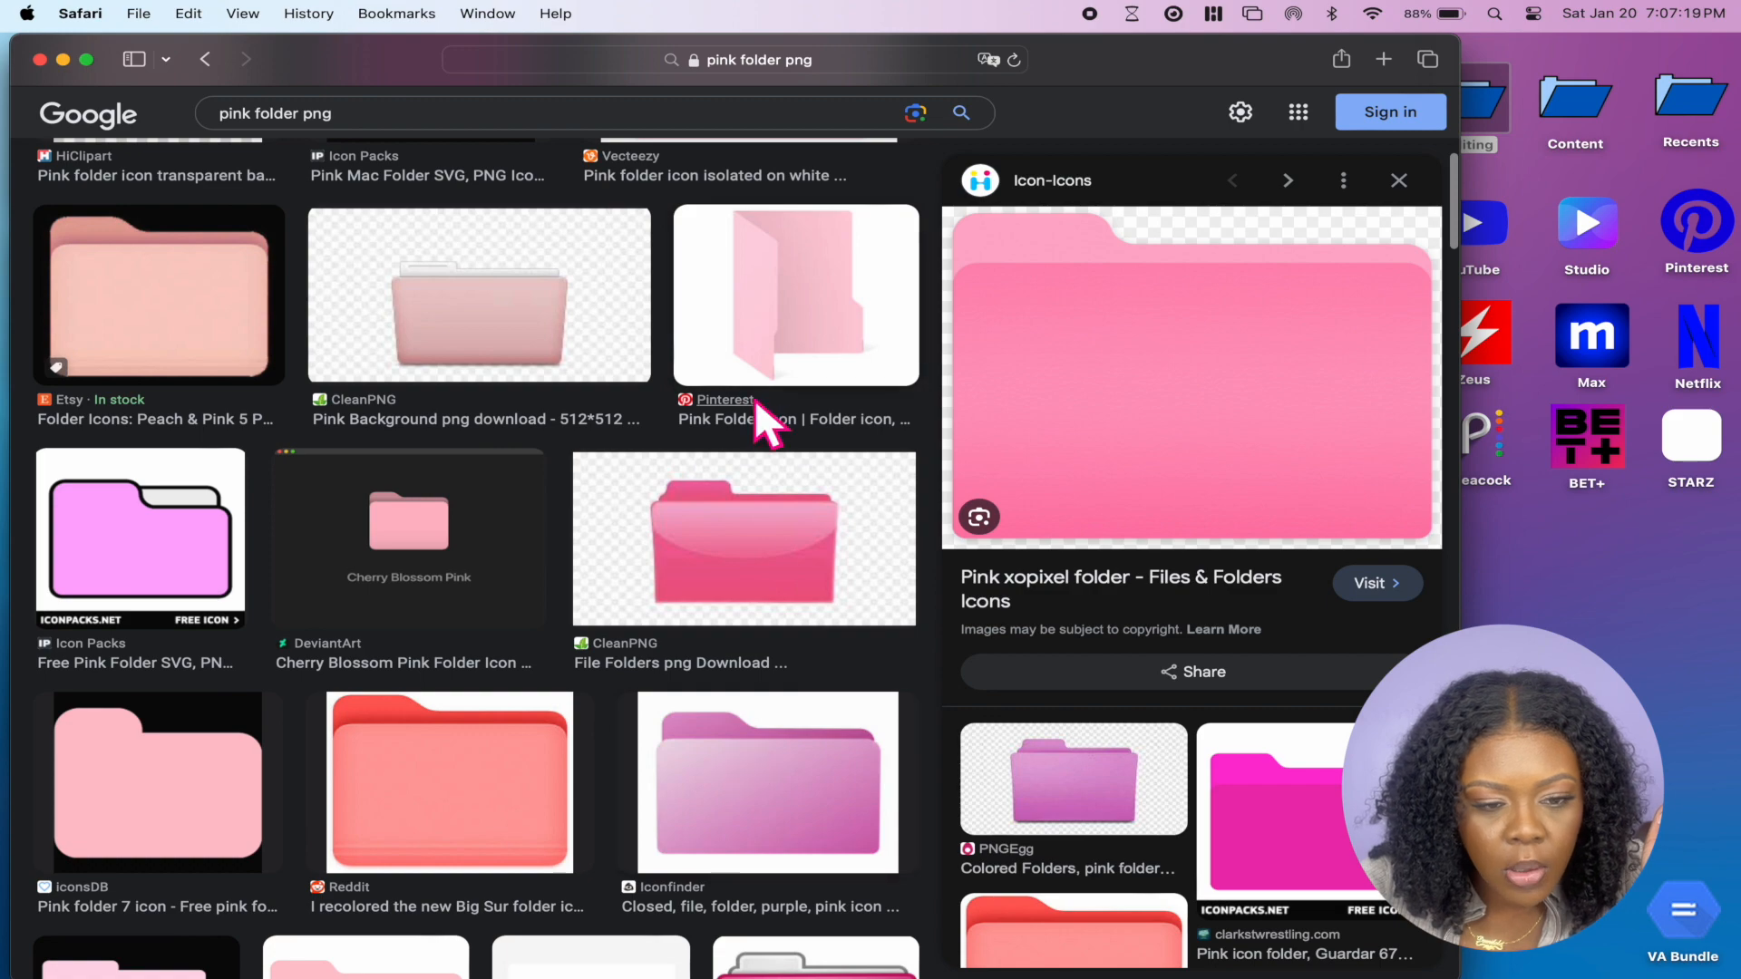
pyautogui.click(765, 419)
pyautogui.click(745, 103)
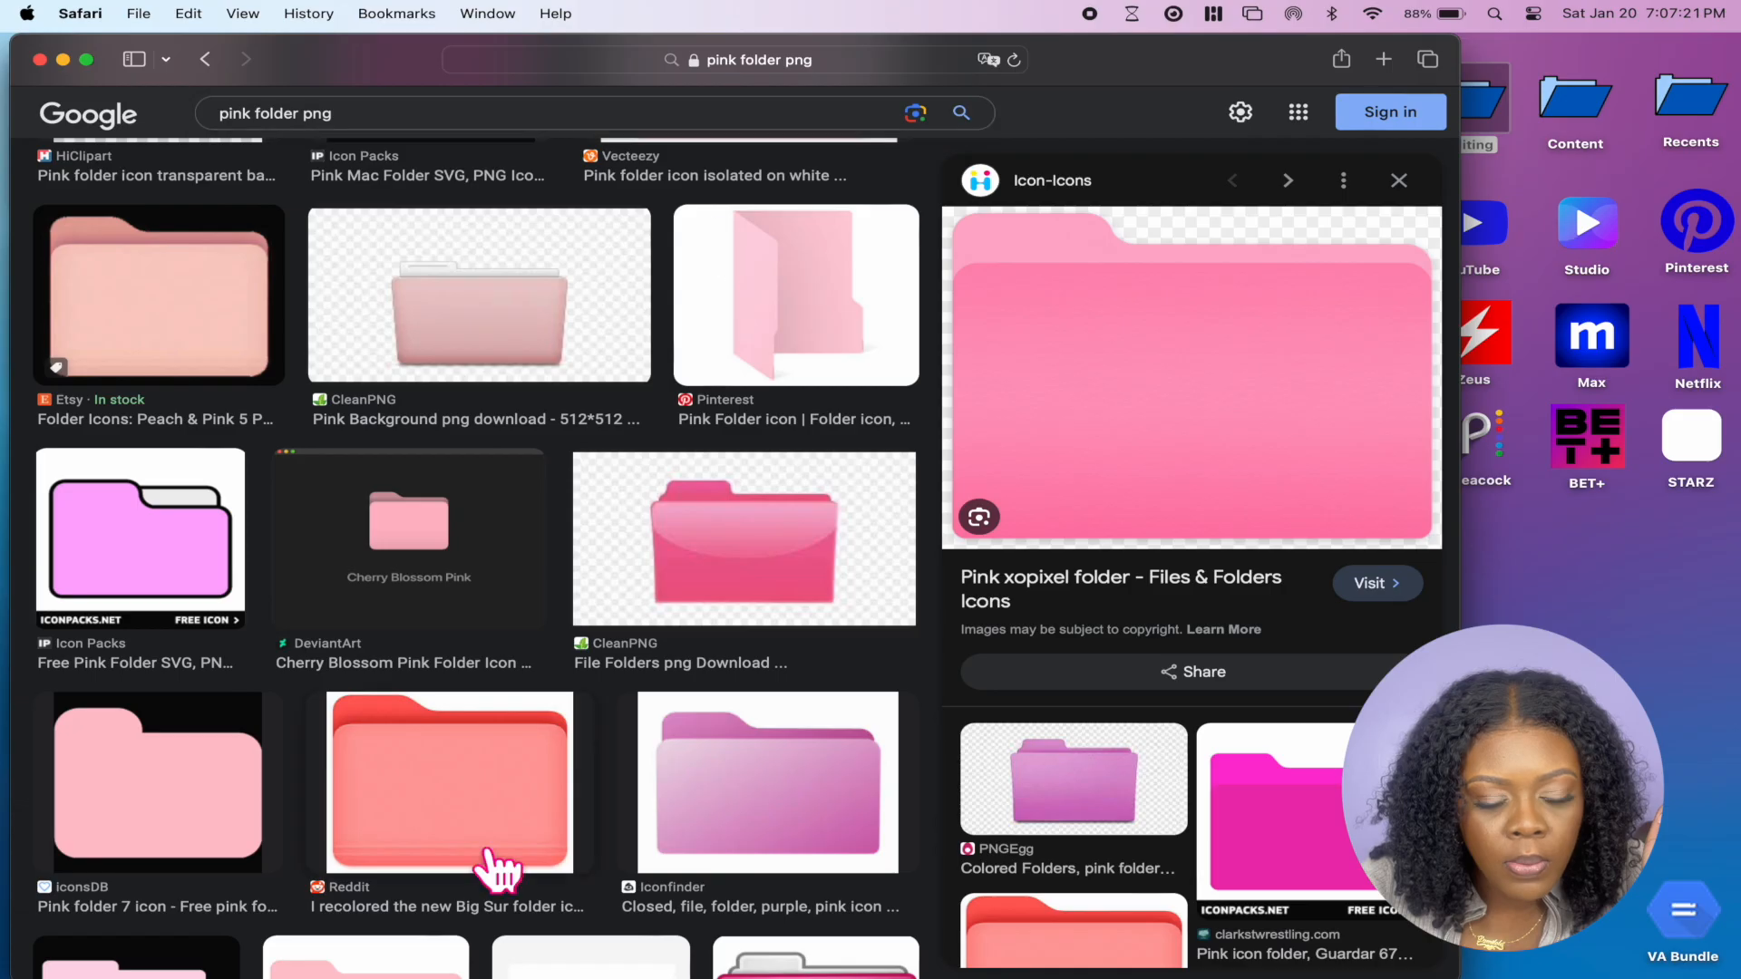
pyautogui.scroll(-7, 494, 765)
pyautogui.scroll(-7, 497, 869)
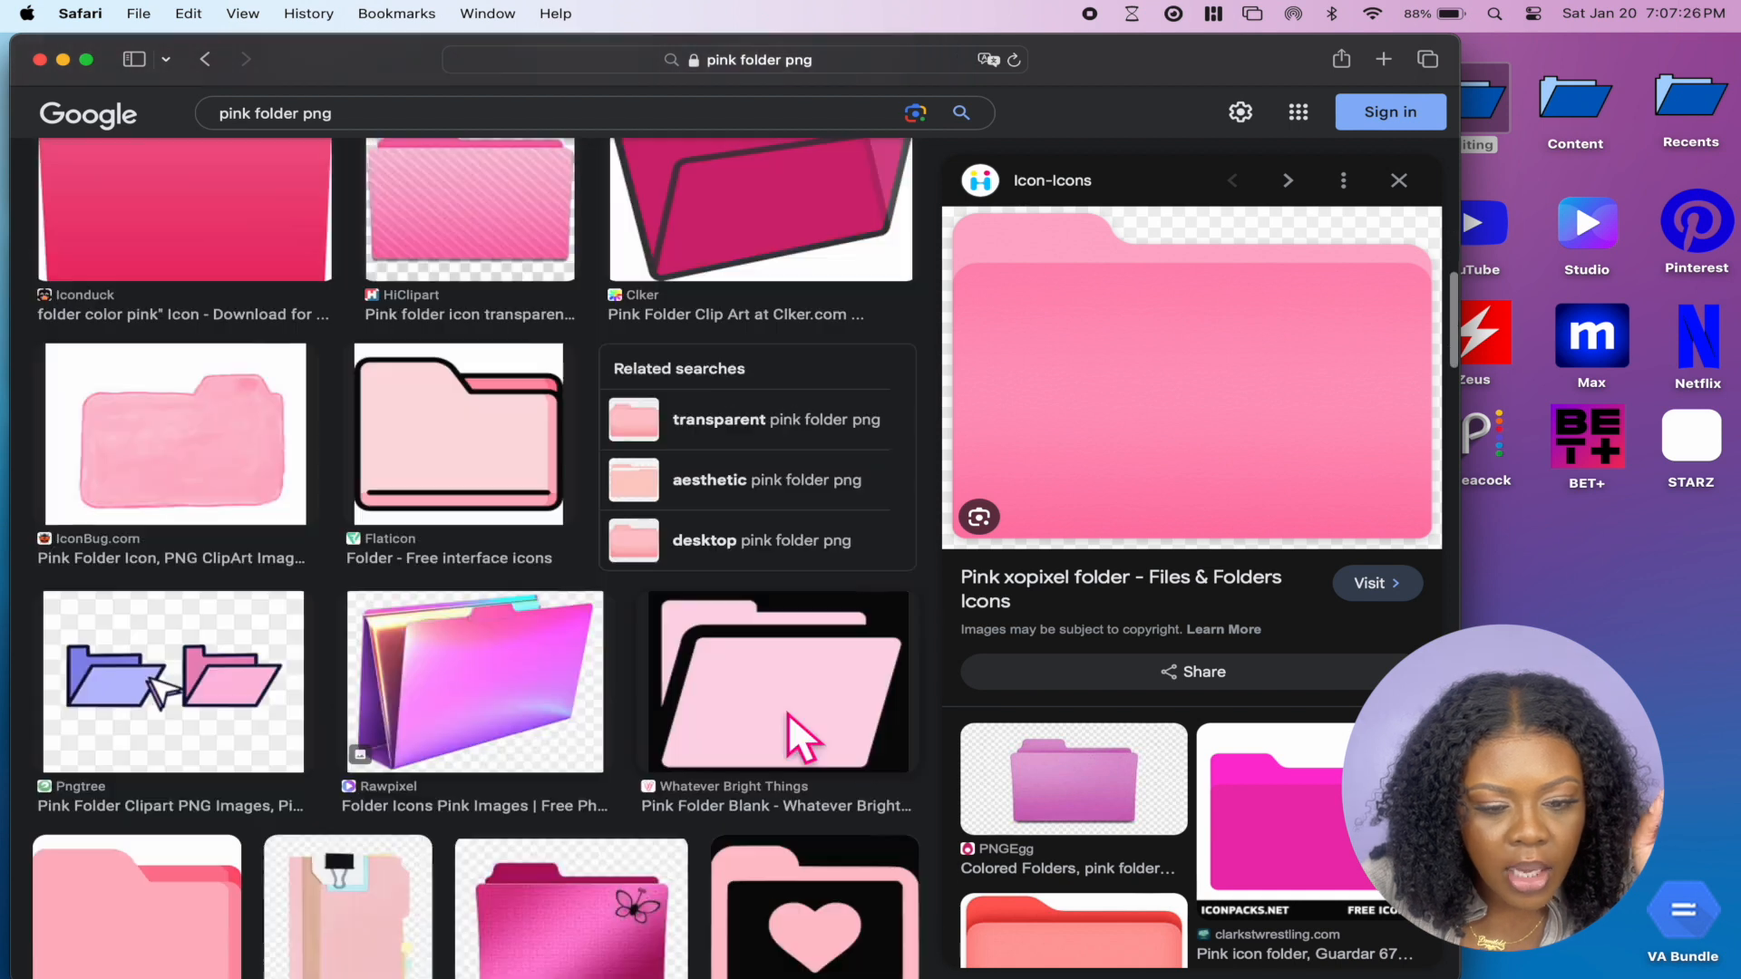
pyautogui.click(798, 735)
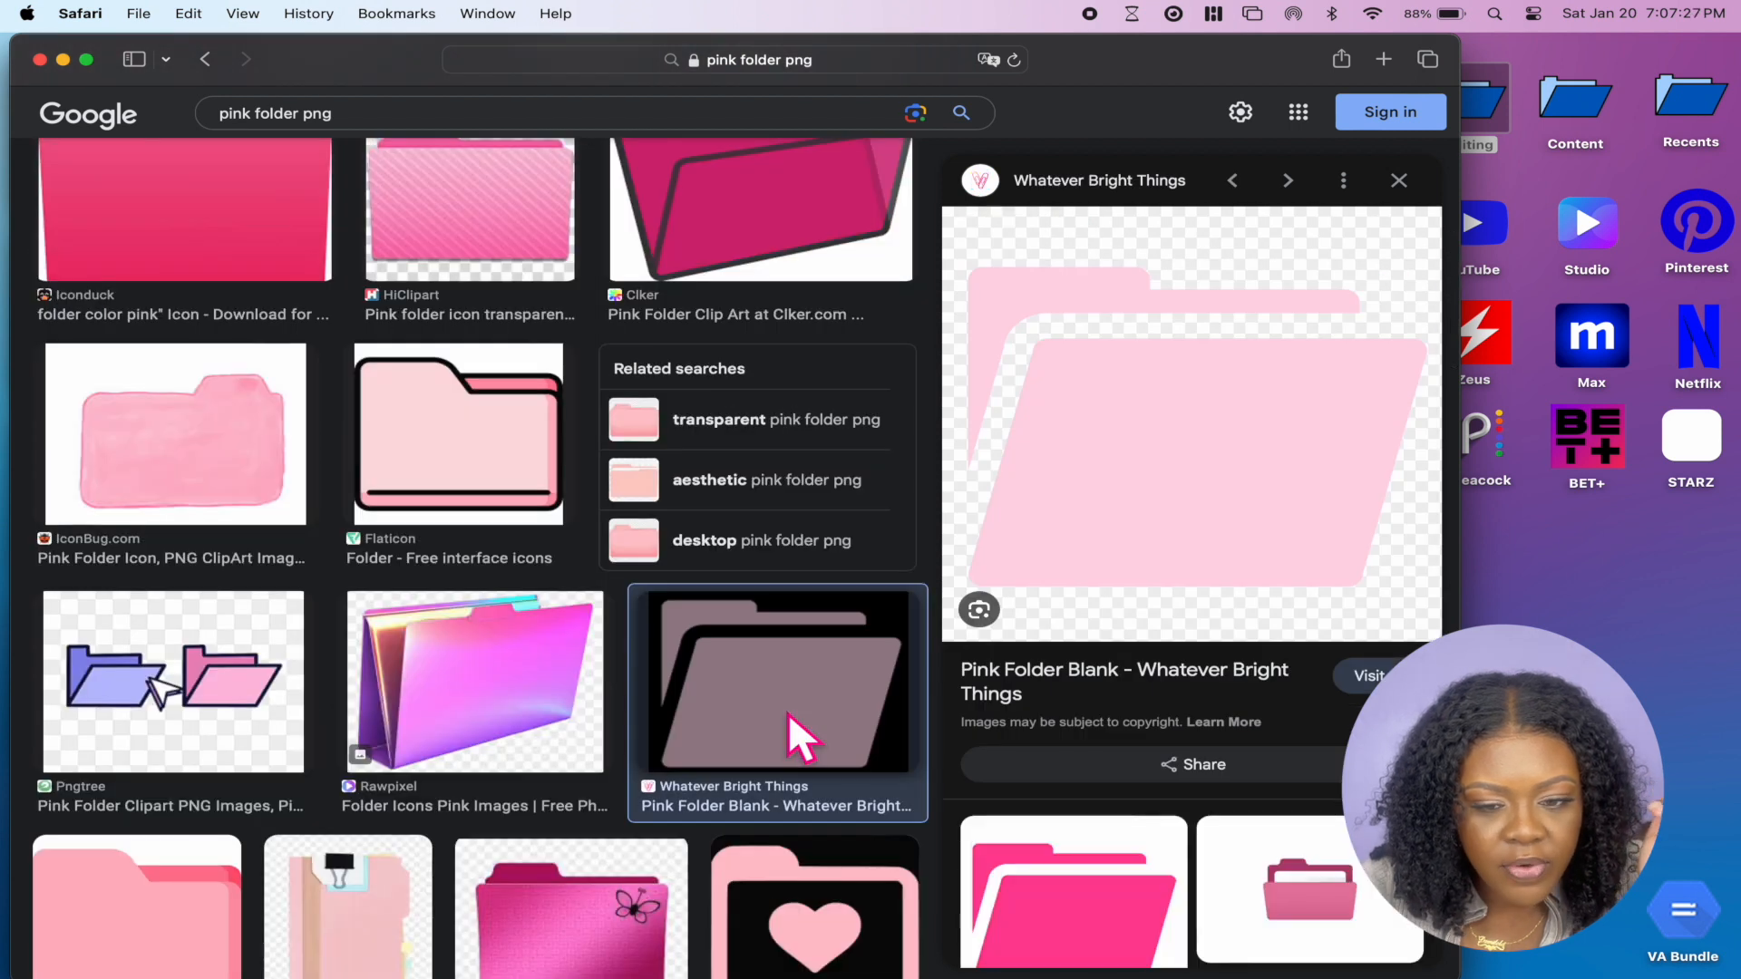
pyautogui.scroll(-3, 798, 736)
pyautogui.click(1038, 871)
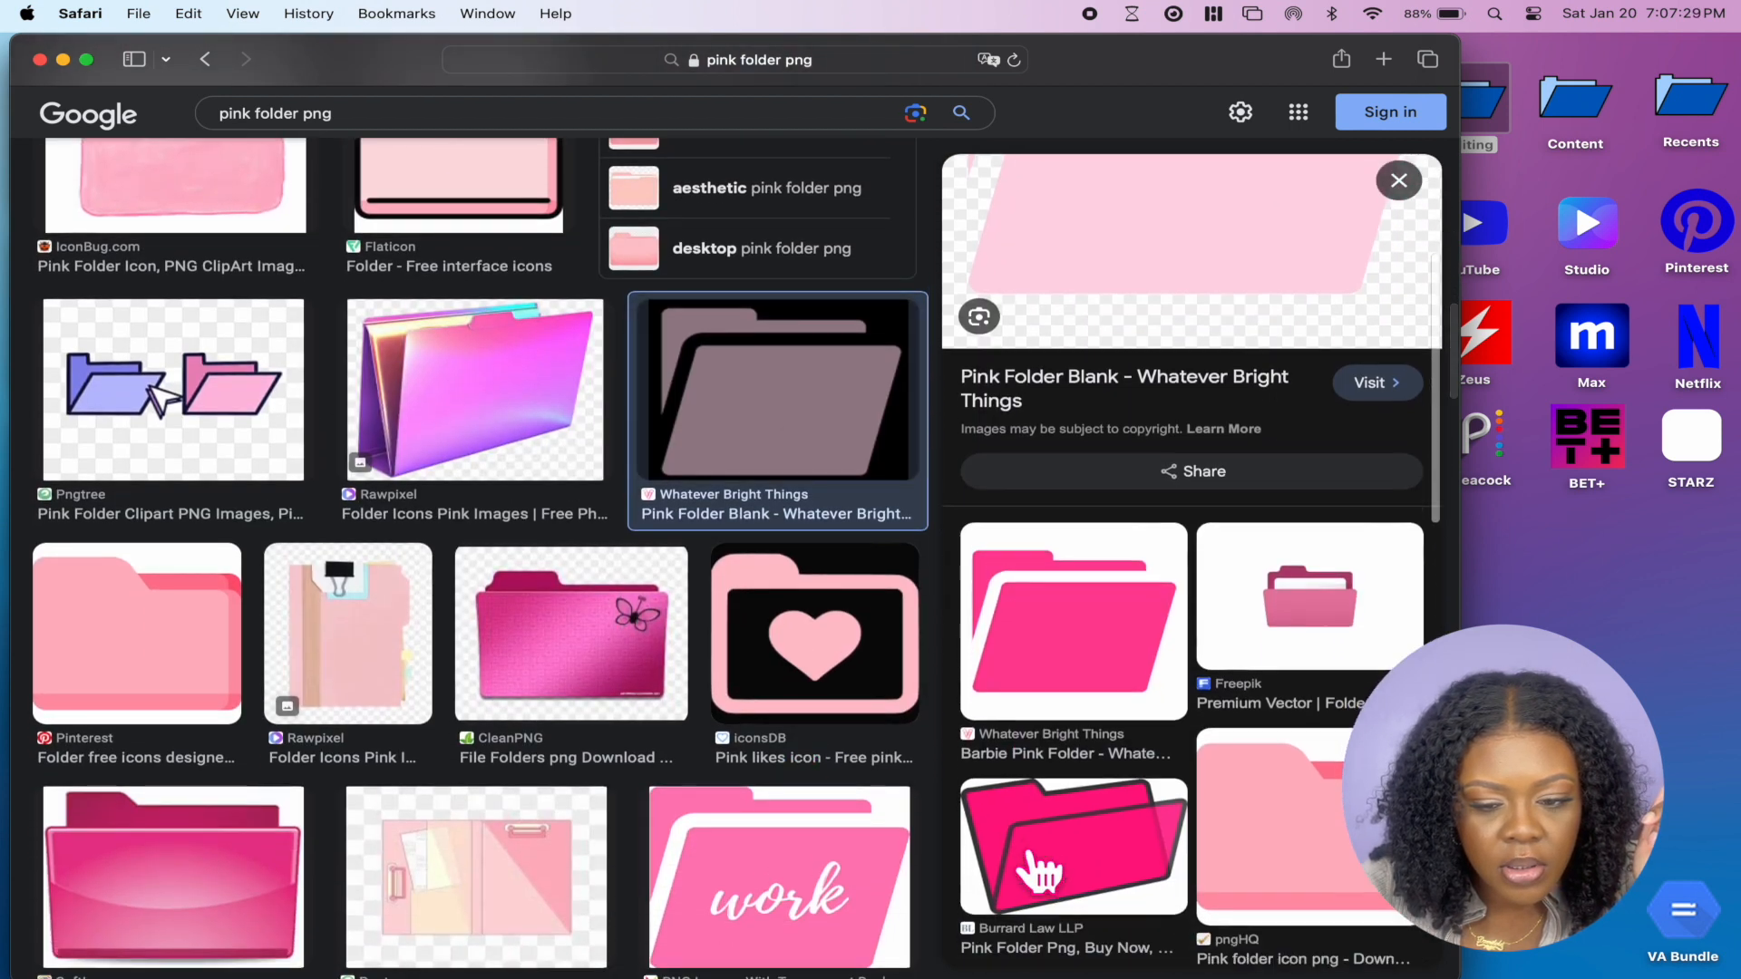
# Save the Barbie Pink Folder image from Whatever Bright Things to the Desktop as Barbie-Pink-Folder.png
pyautogui.rightClick(1265, 370)
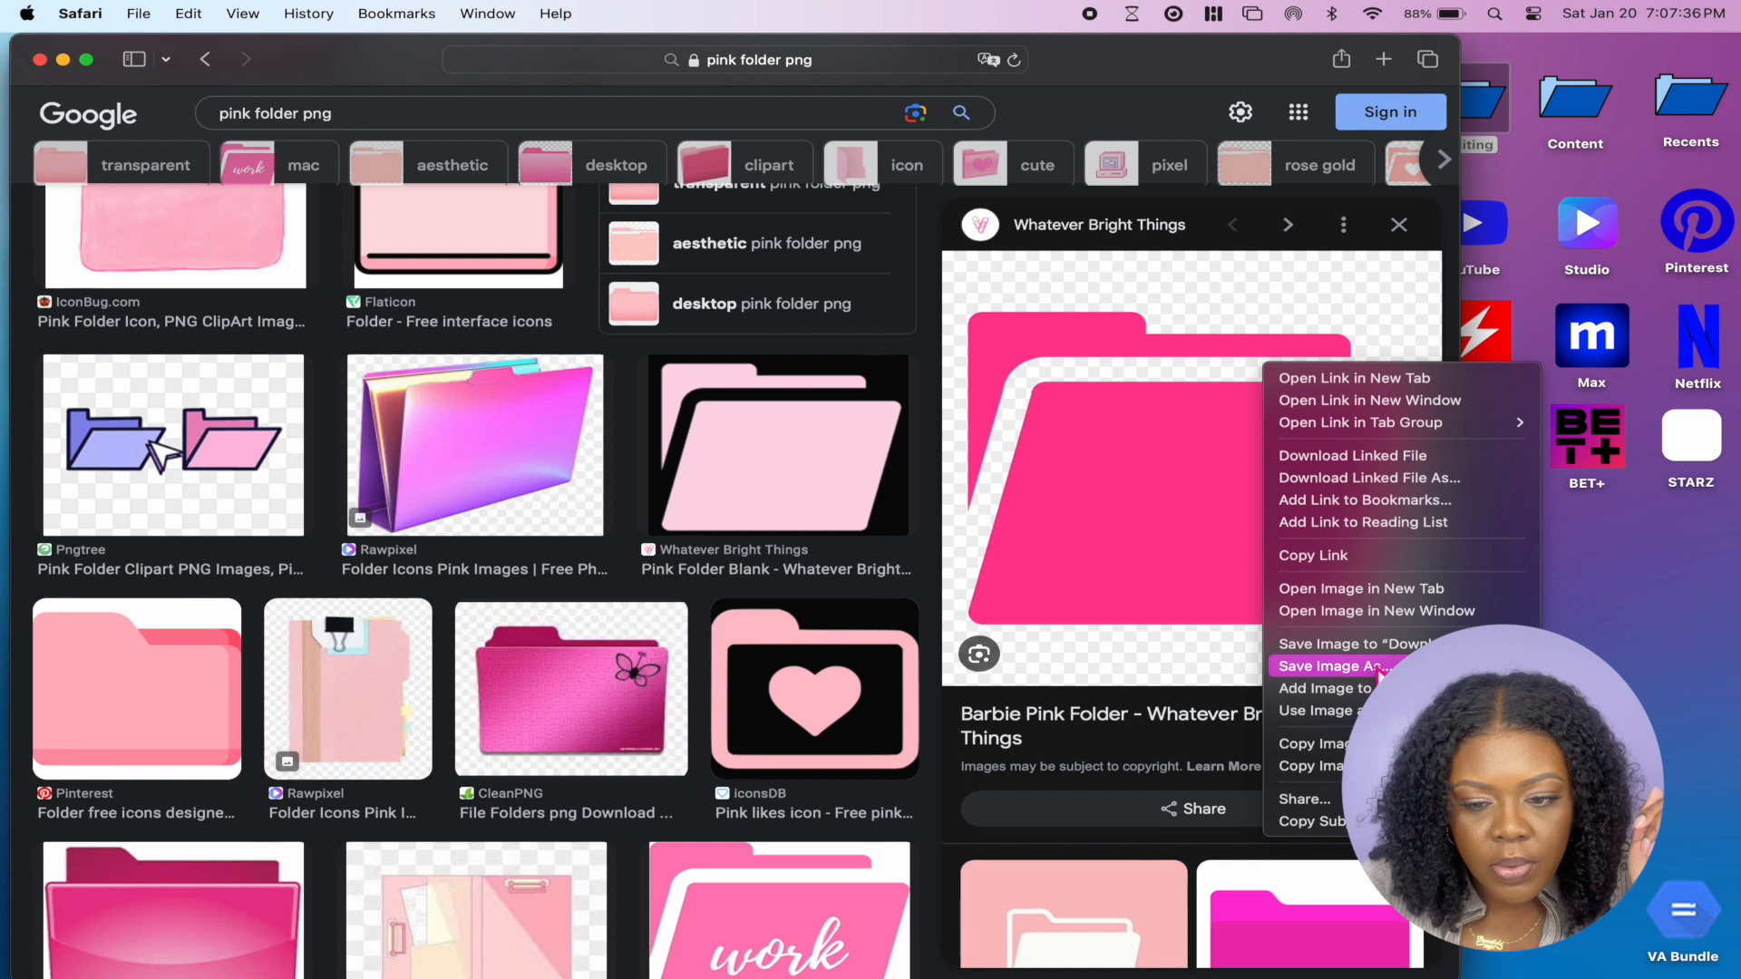
pyautogui.click(1333, 667)
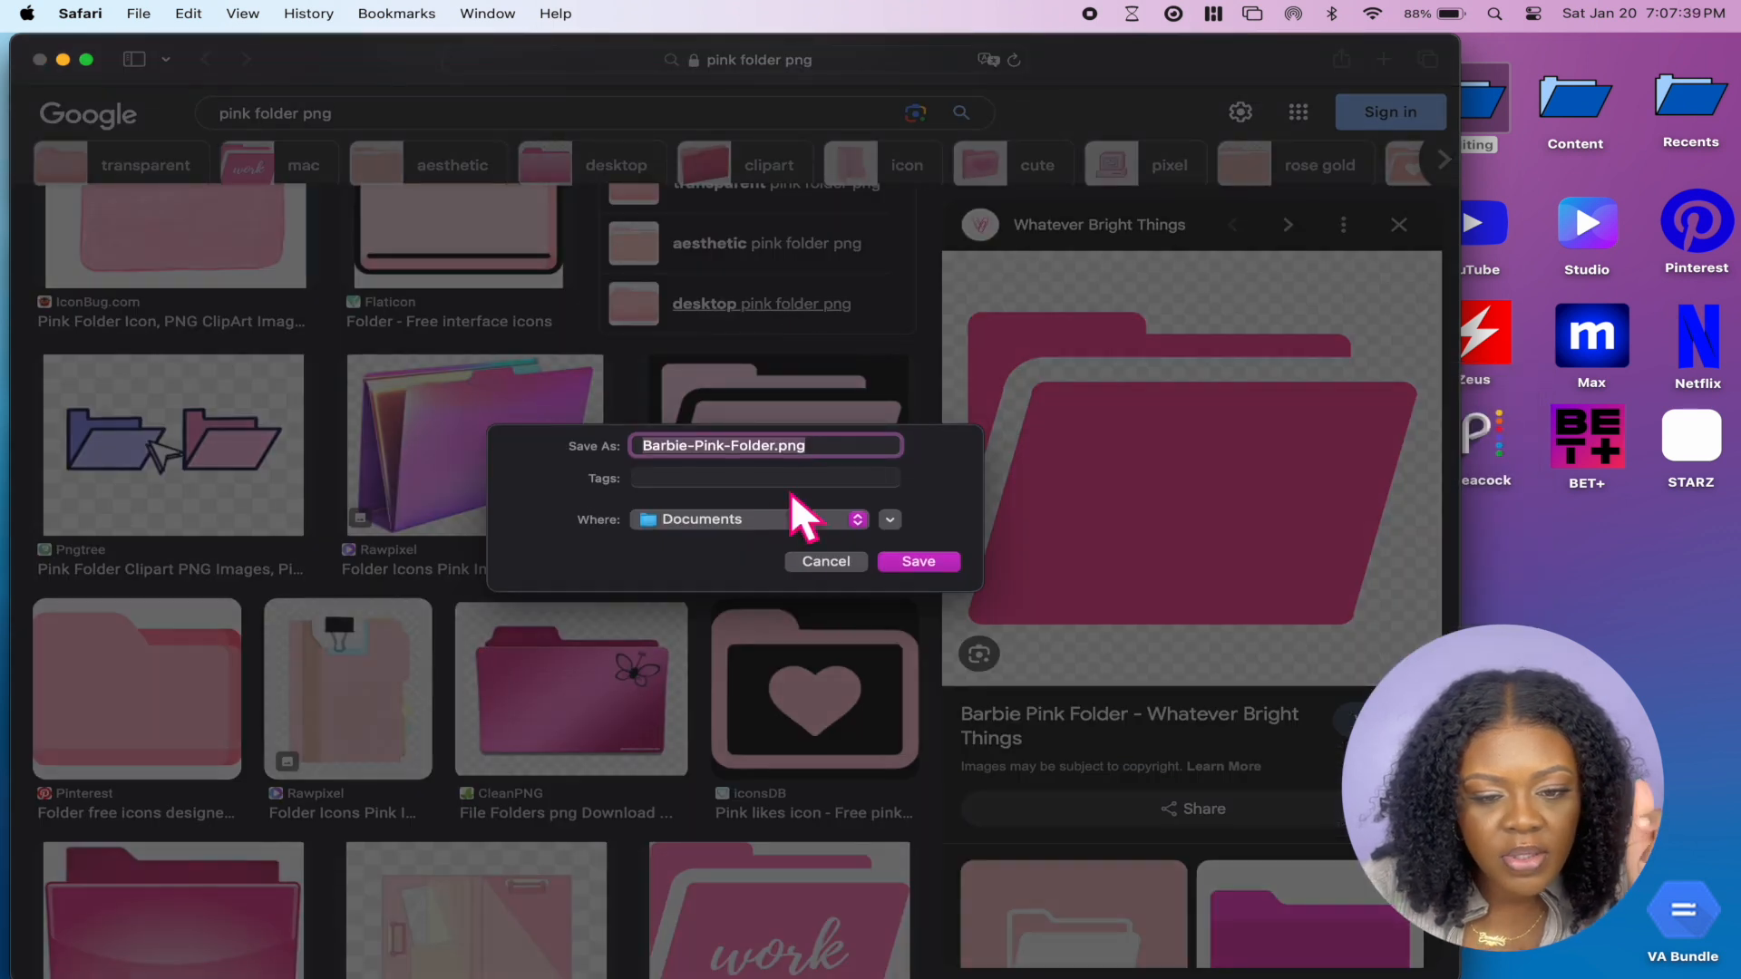
pyautogui.click(804, 518)
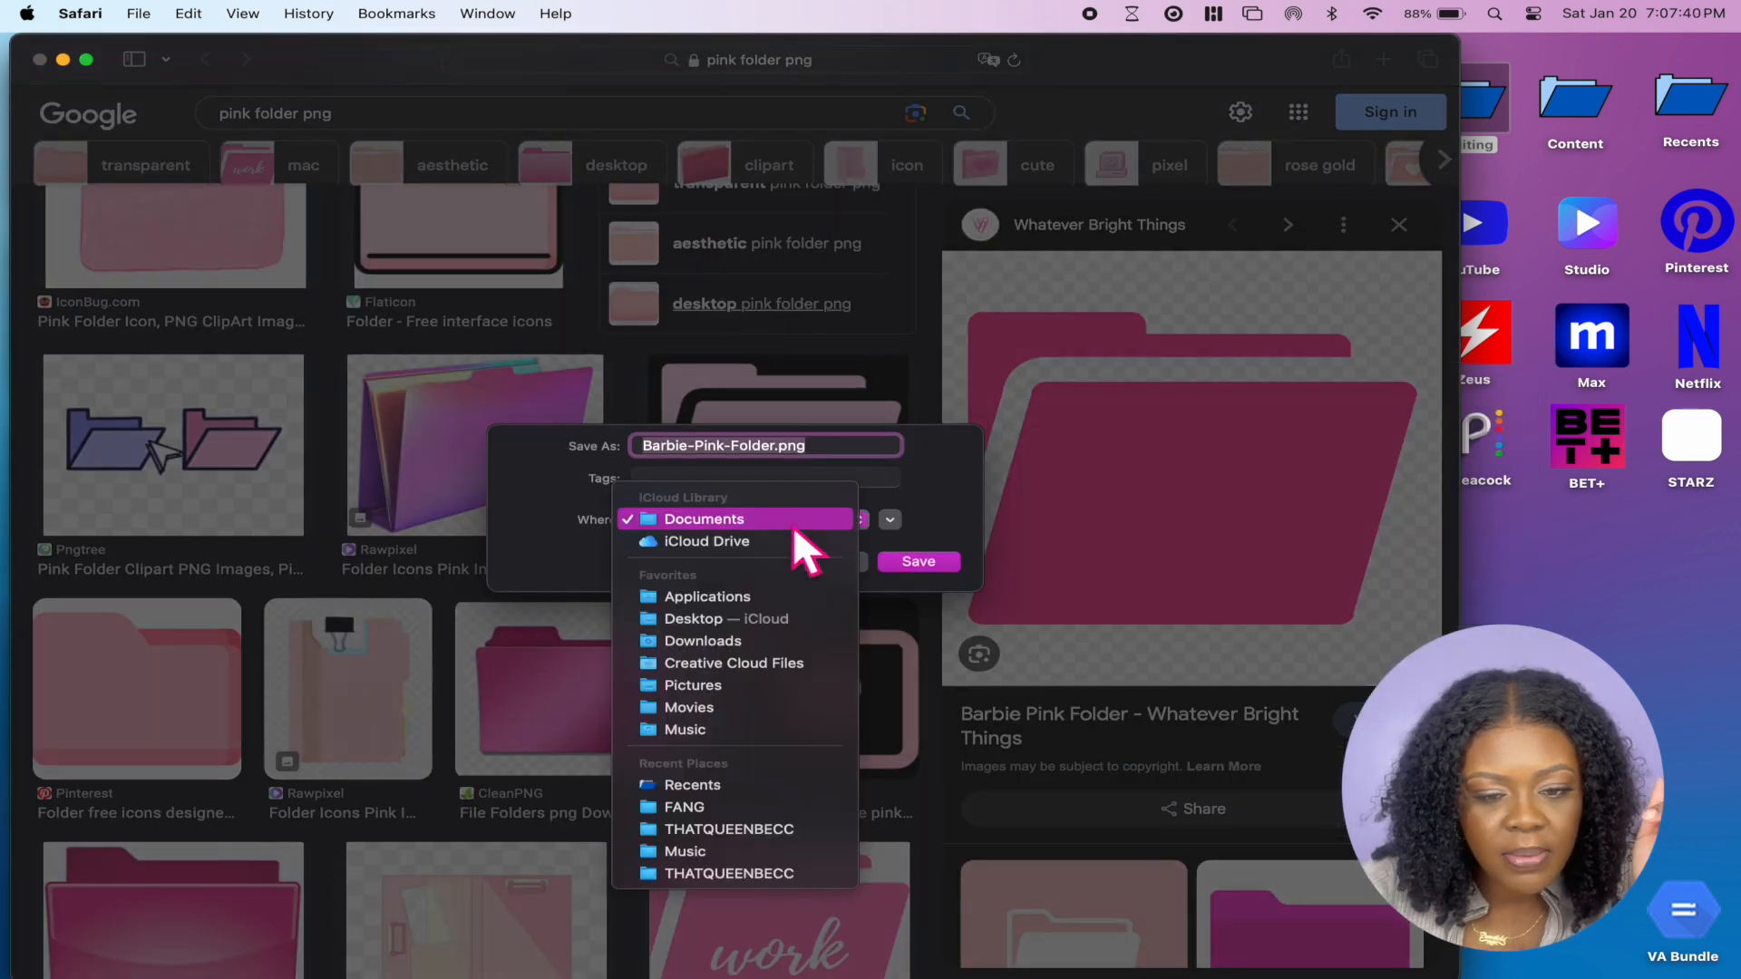
pyautogui.click(774, 618)
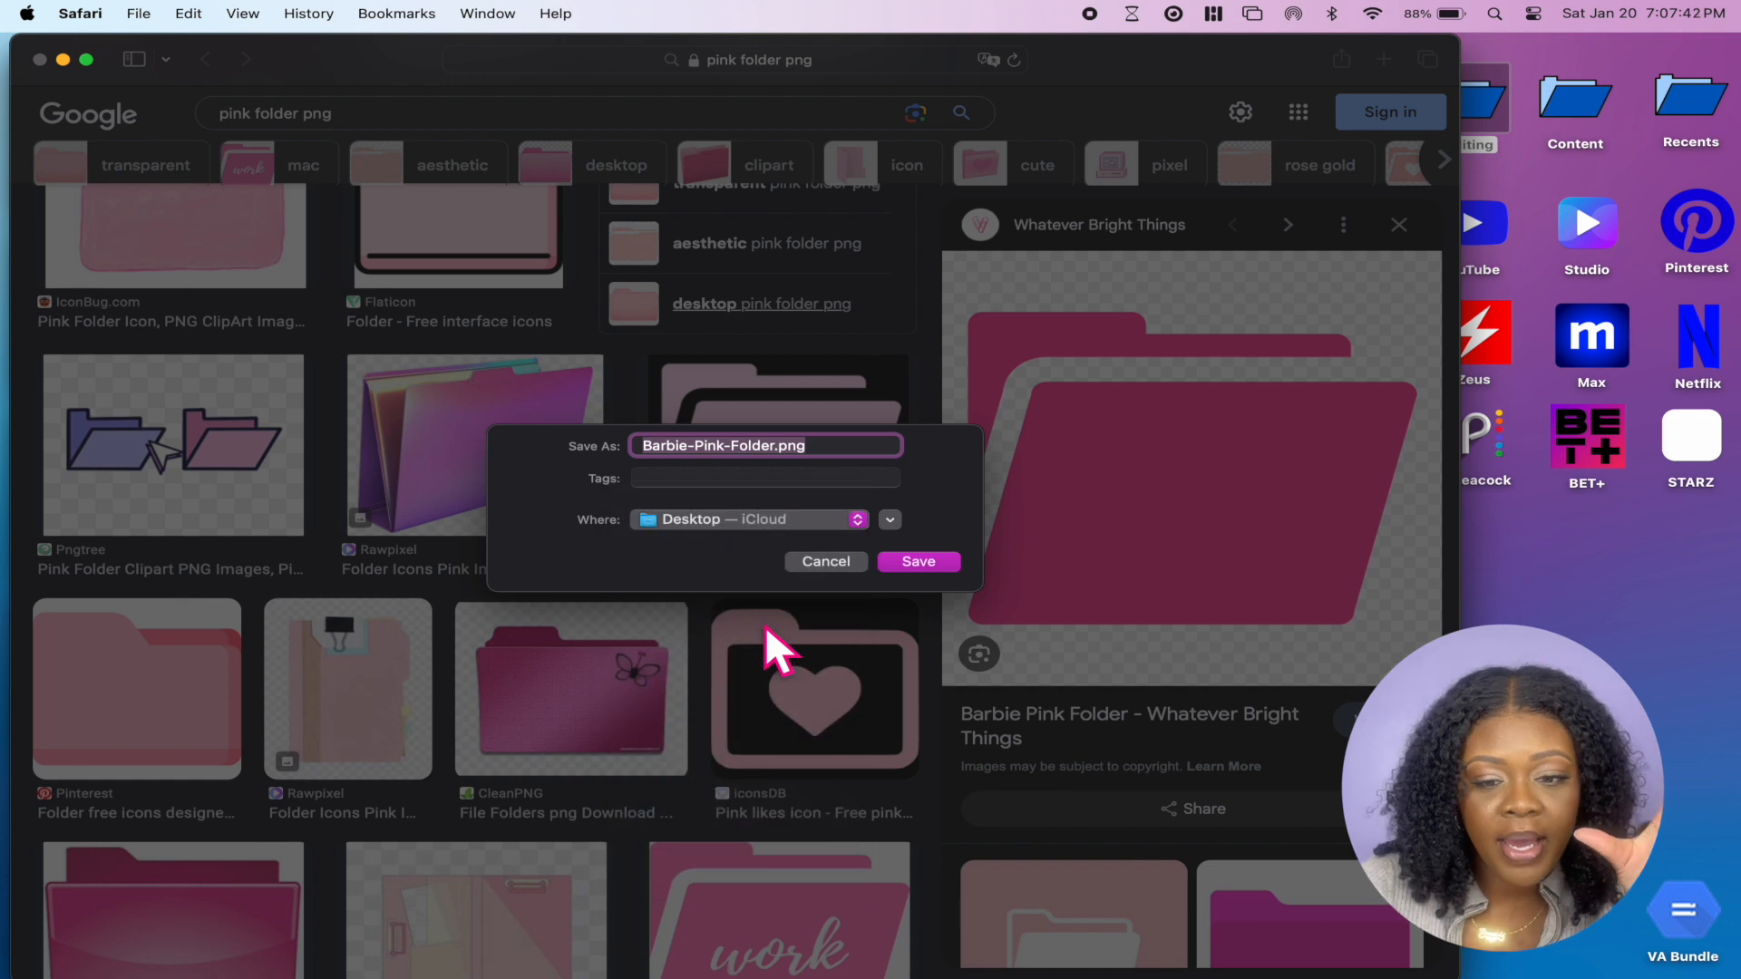
pyautogui.click(919, 561)
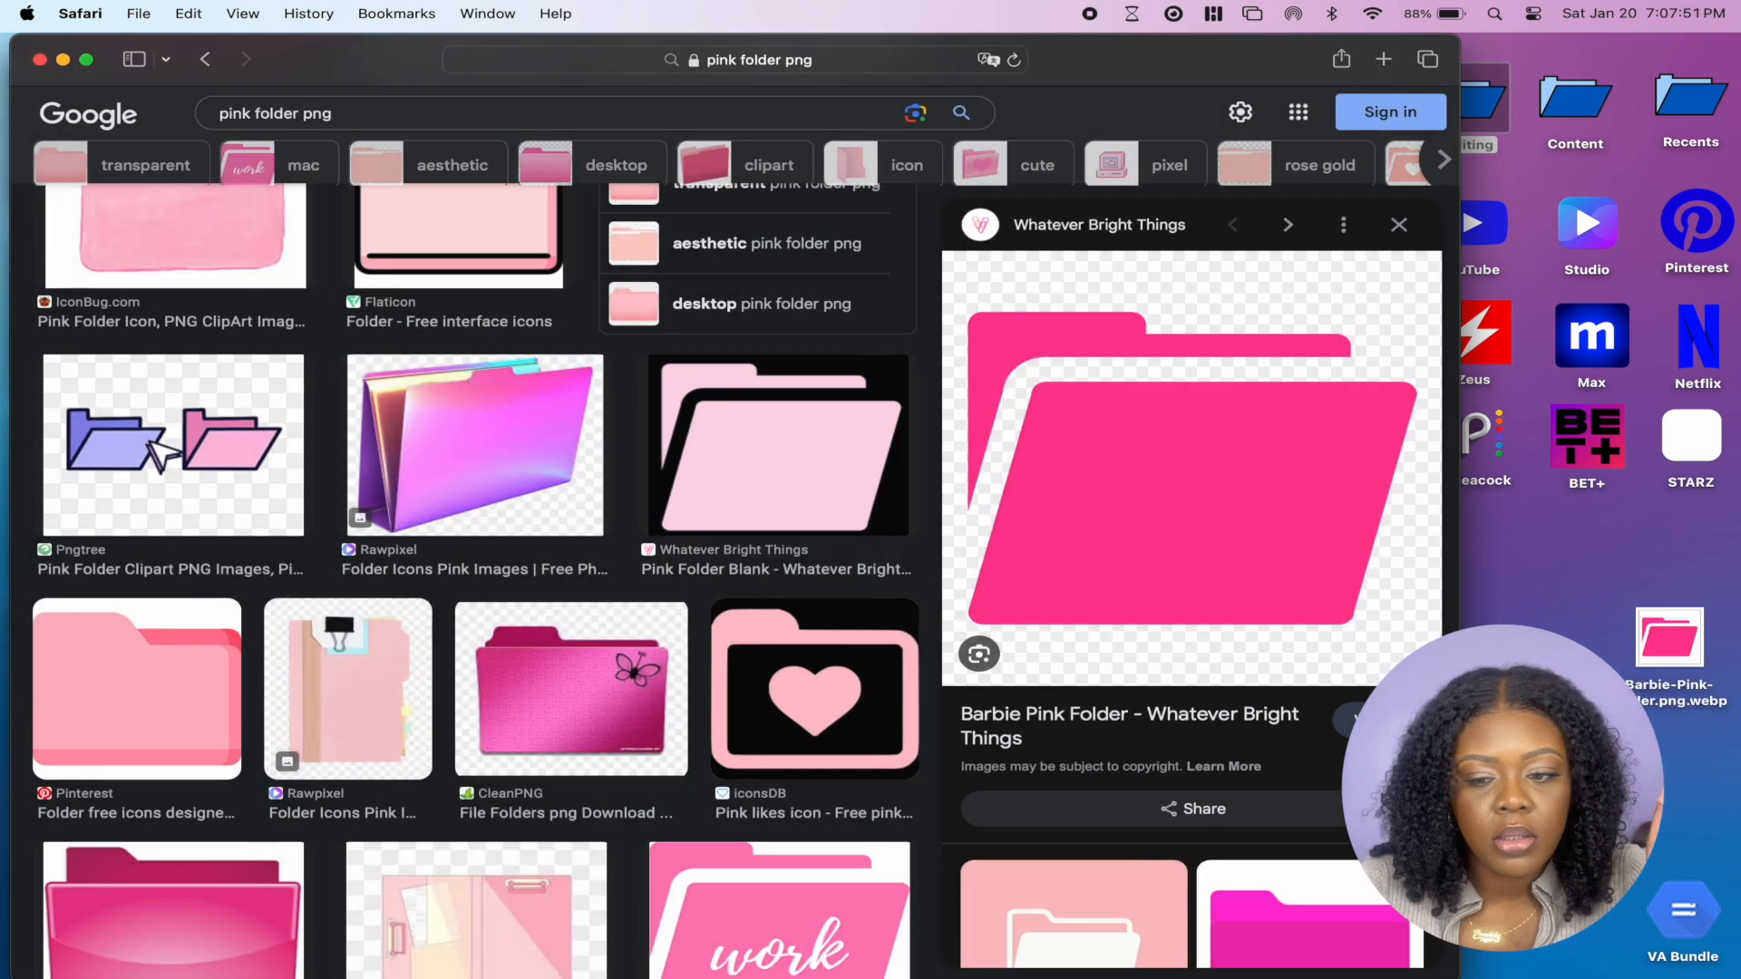
# Copy the saved Barbie-Pink-Folder image file on the desktop
pyautogui.click(1564, 593)
pyautogui.click(1635, 645)
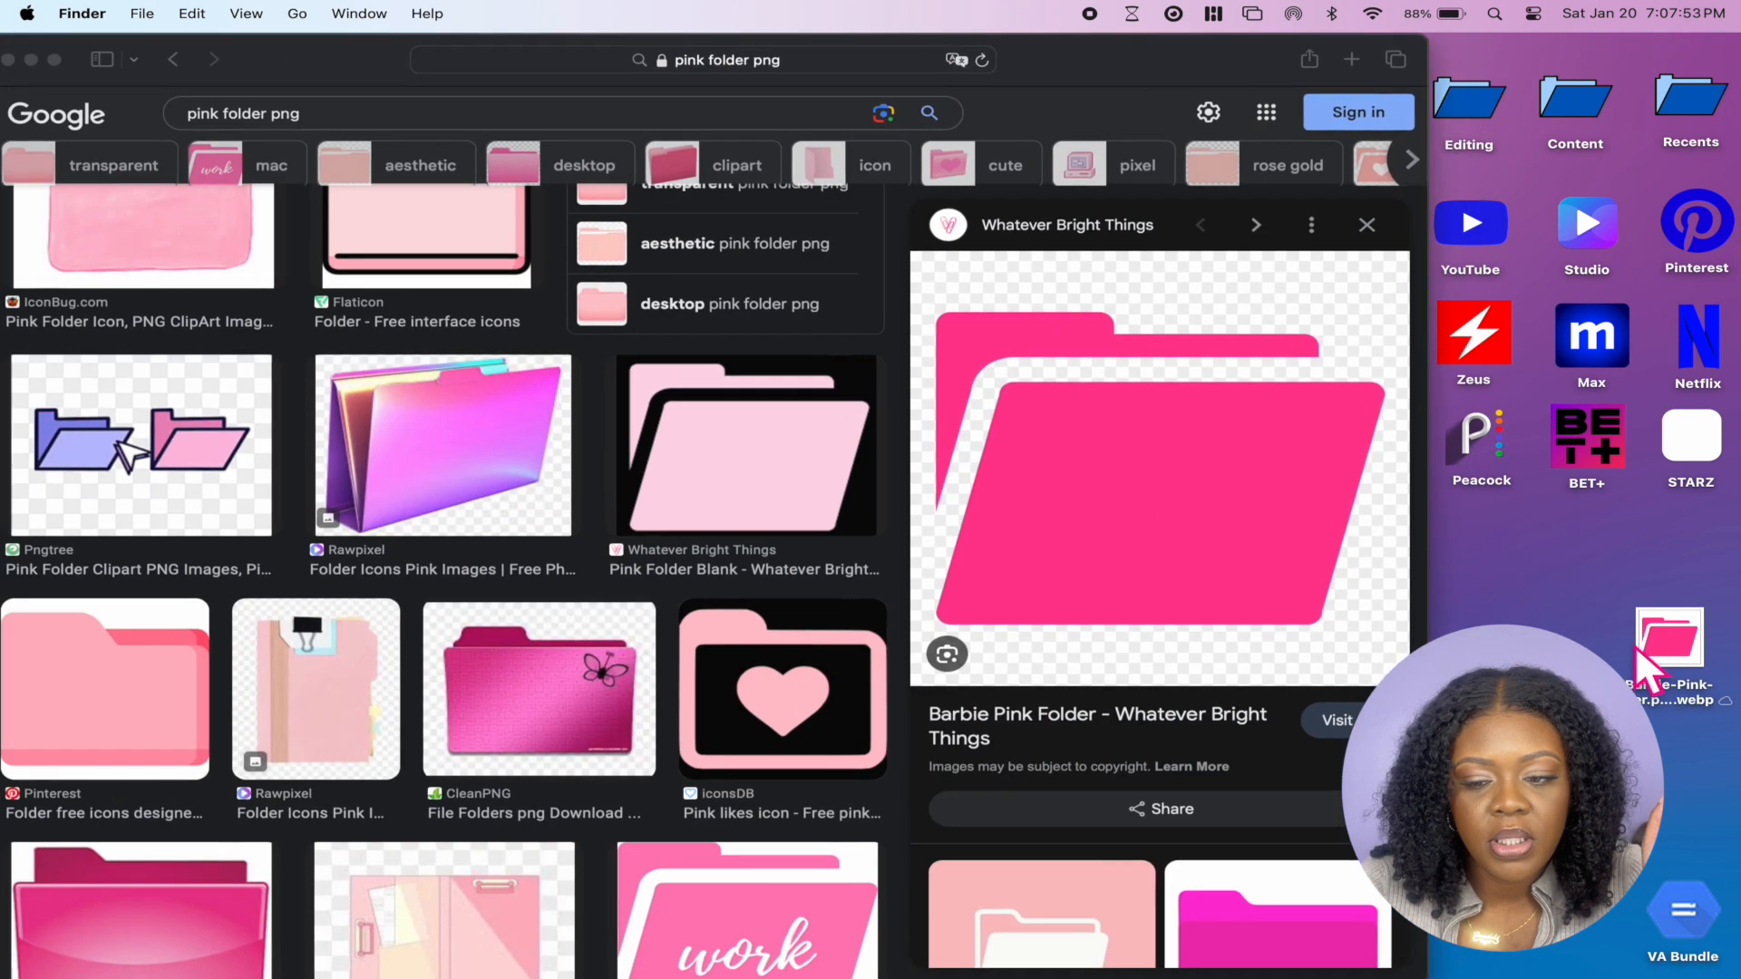
pyautogui.rightClick(1667, 635)
pyautogui.click(1313, 522)
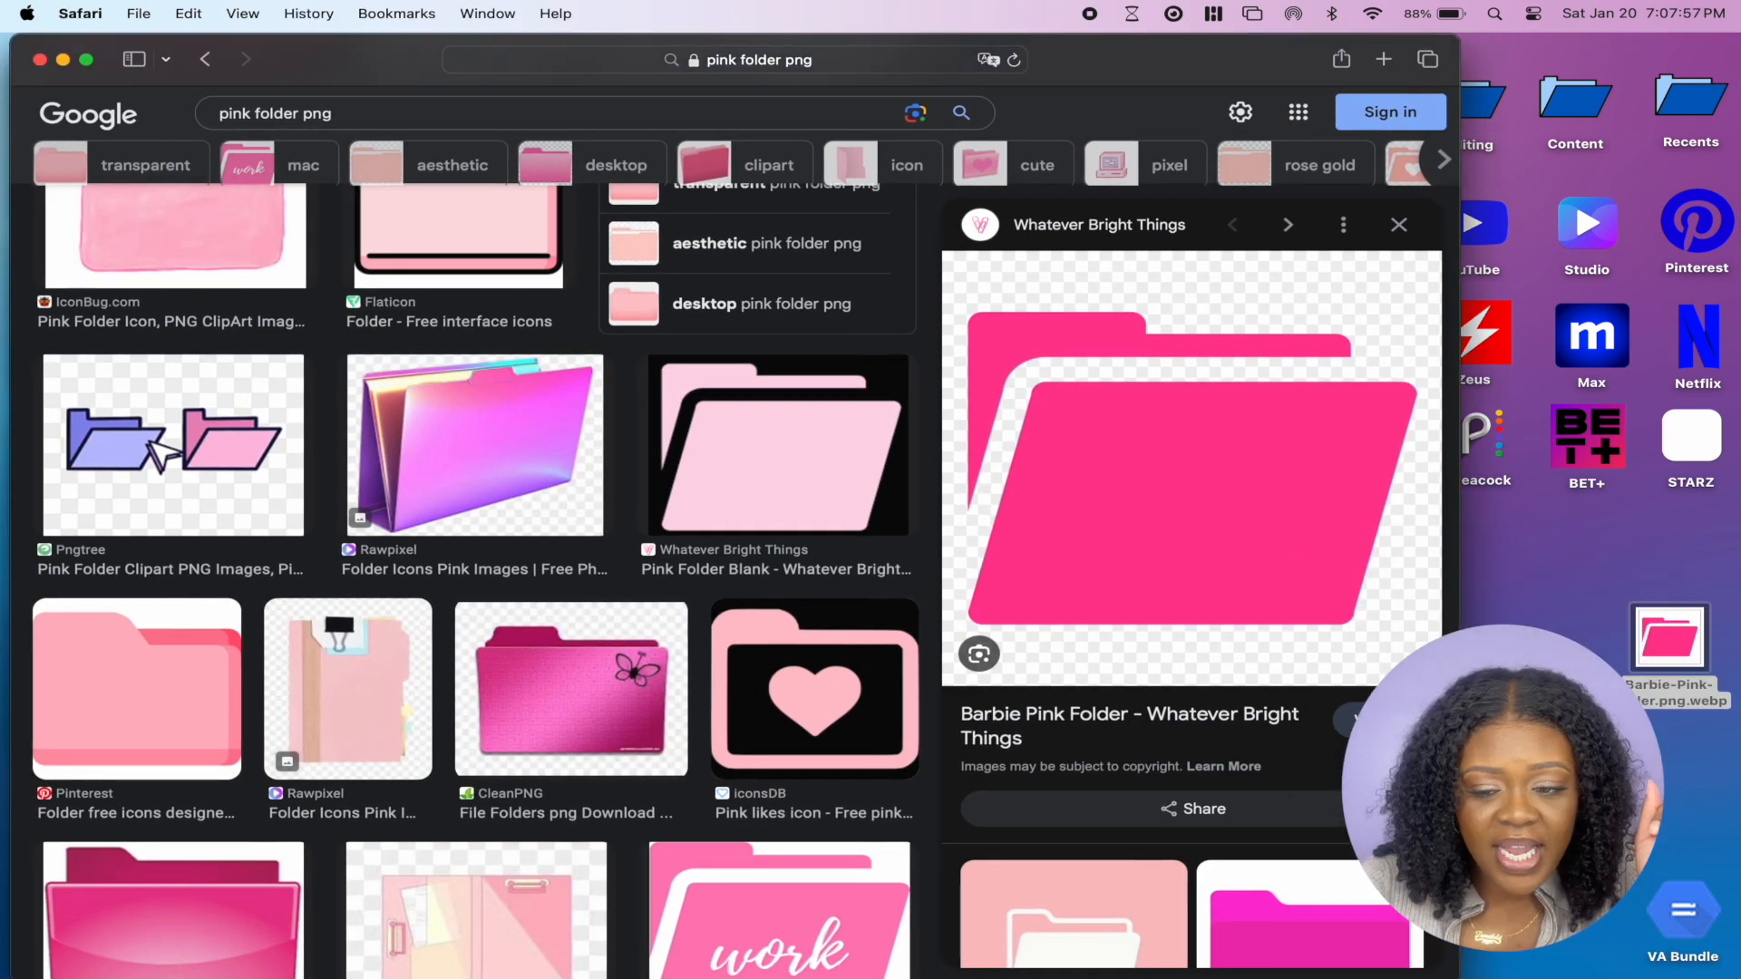
pyautogui.rightClick(1667, 640)
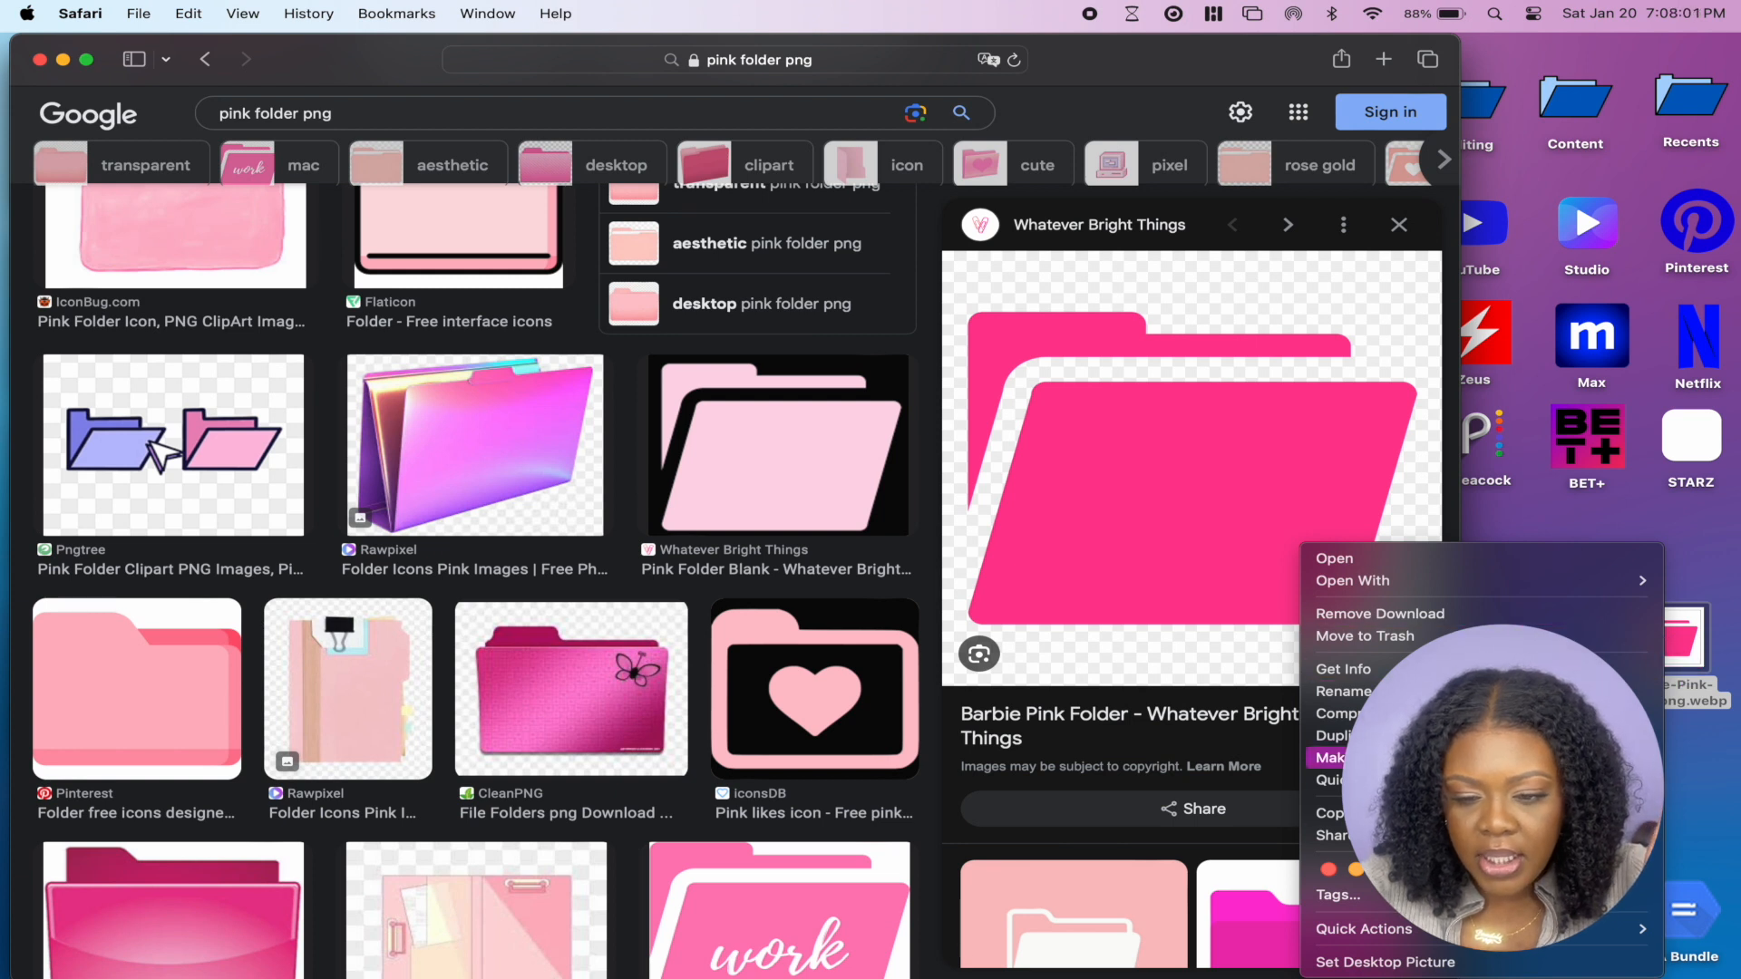
pyautogui.click(1406, 813)
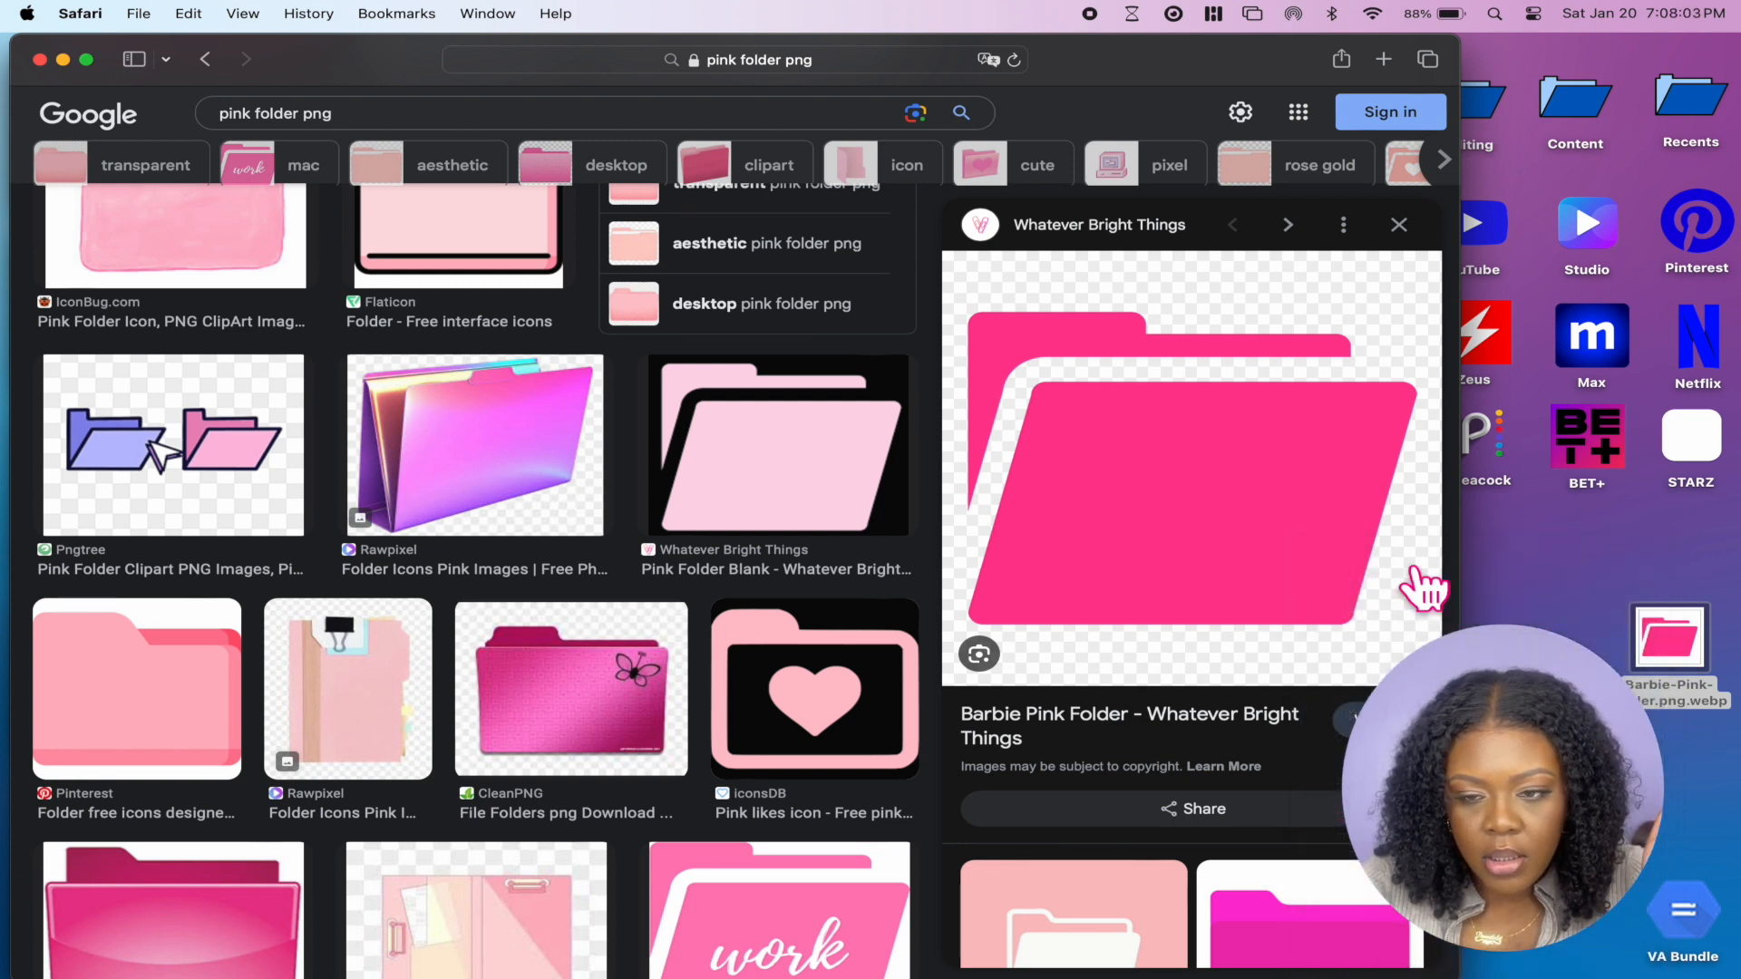
# Minimize the browser window and open the info window of the Editing folder on the desktop
pyautogui.click(1549, 154)
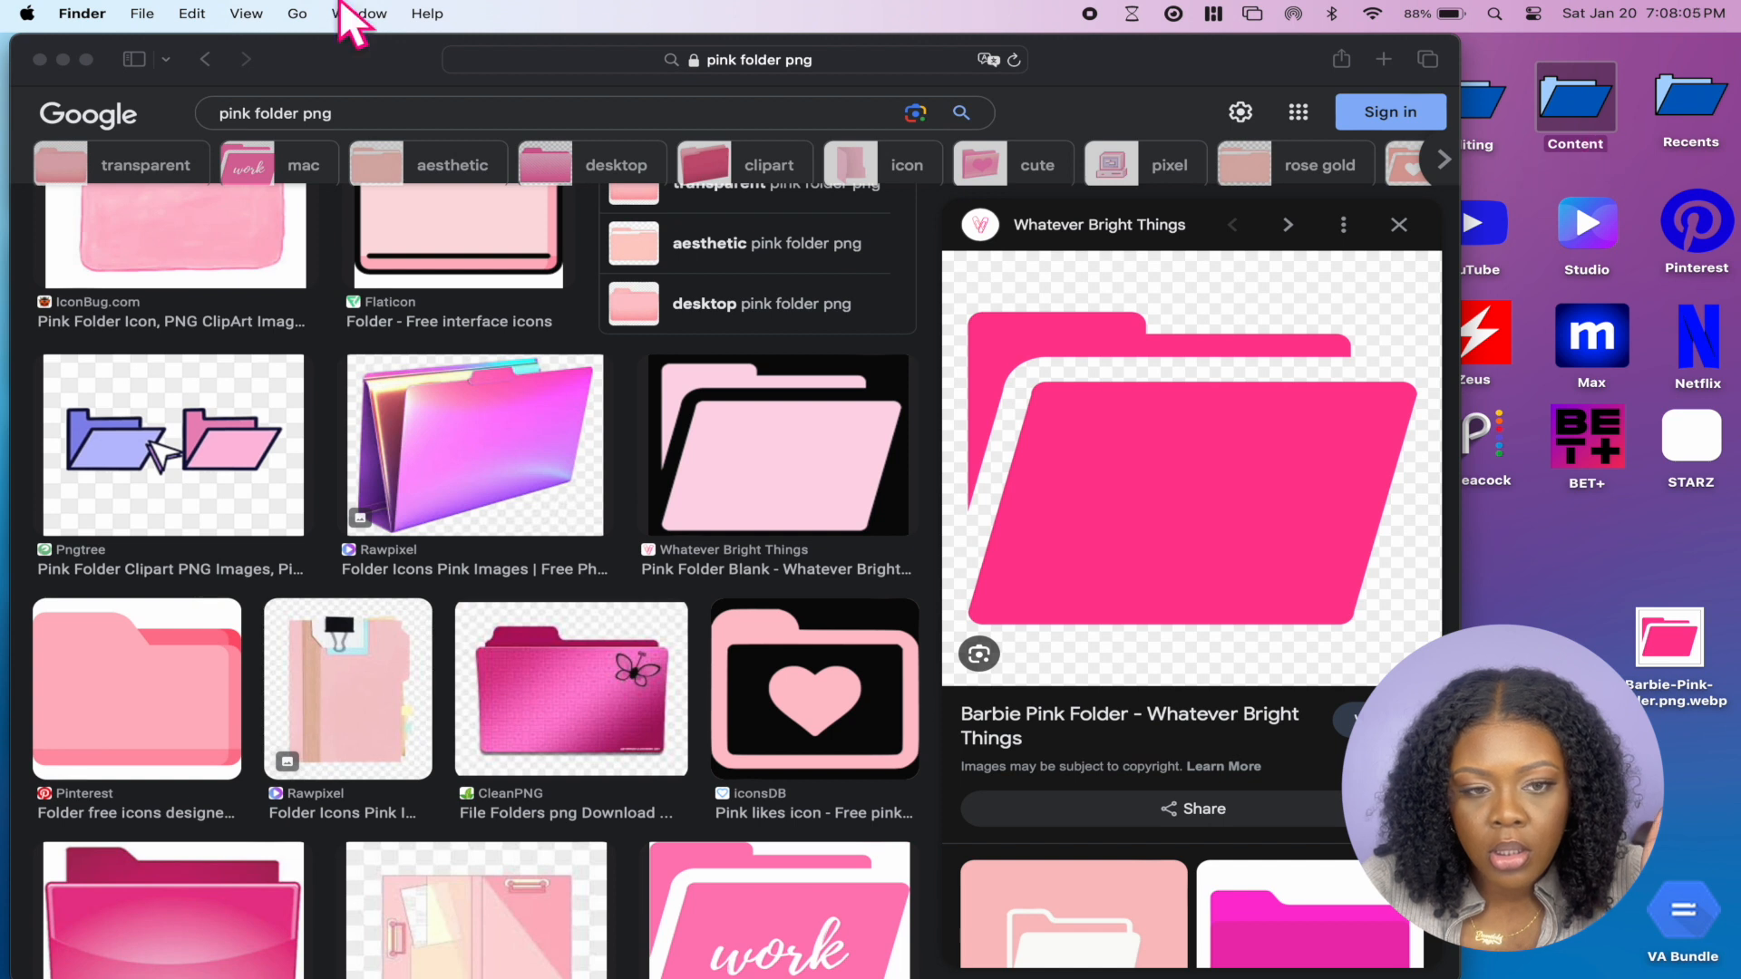
pyautogui.click(63, 59)
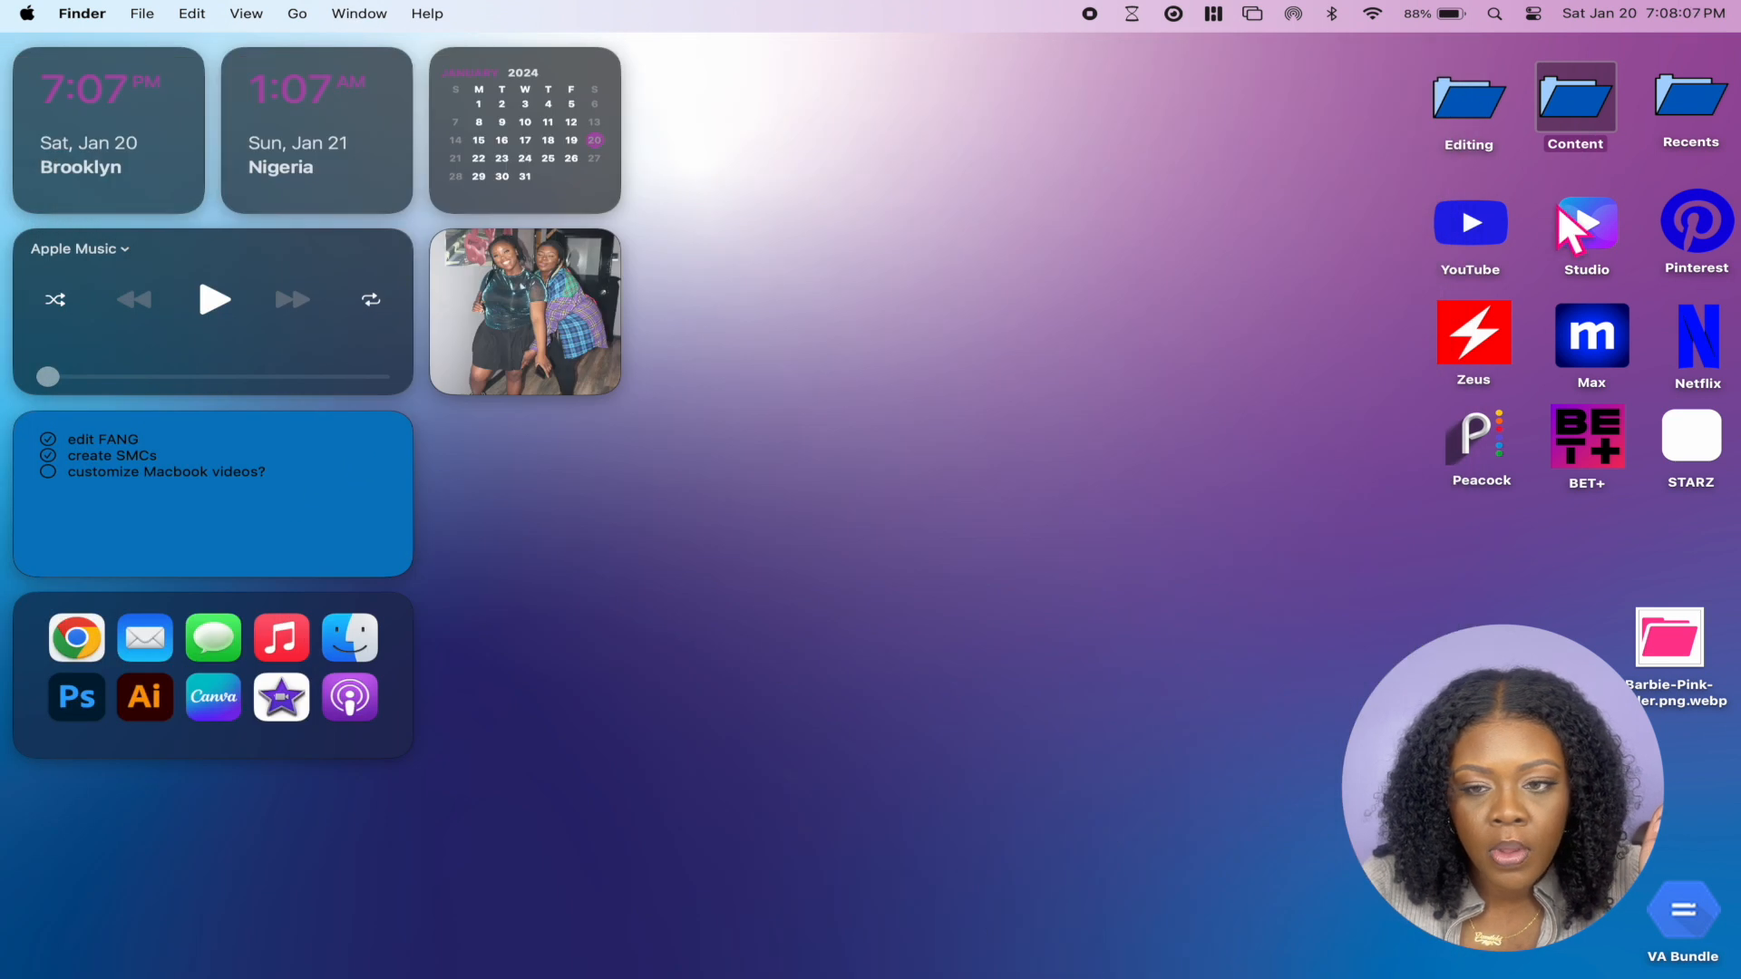
pyautogui.click(1293, 145)
pyautogui.click(1417, 123)
pyautogui.click(1493, 99)
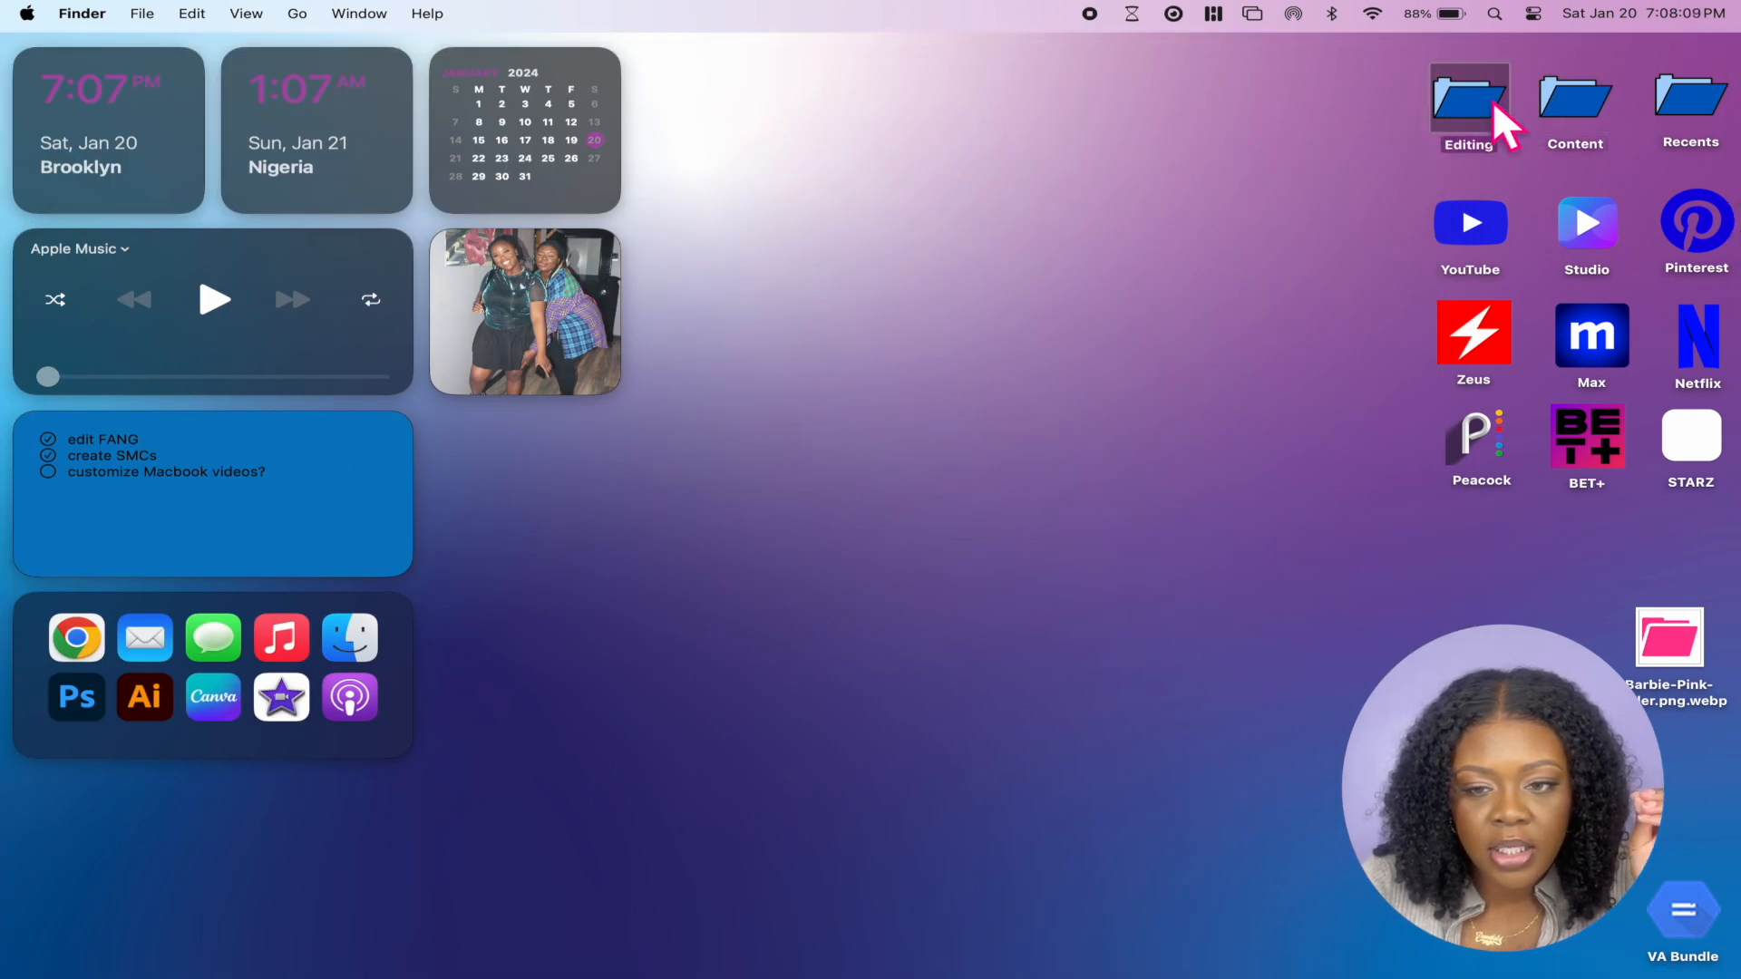
pyautogui.rightClick(1493, 100)
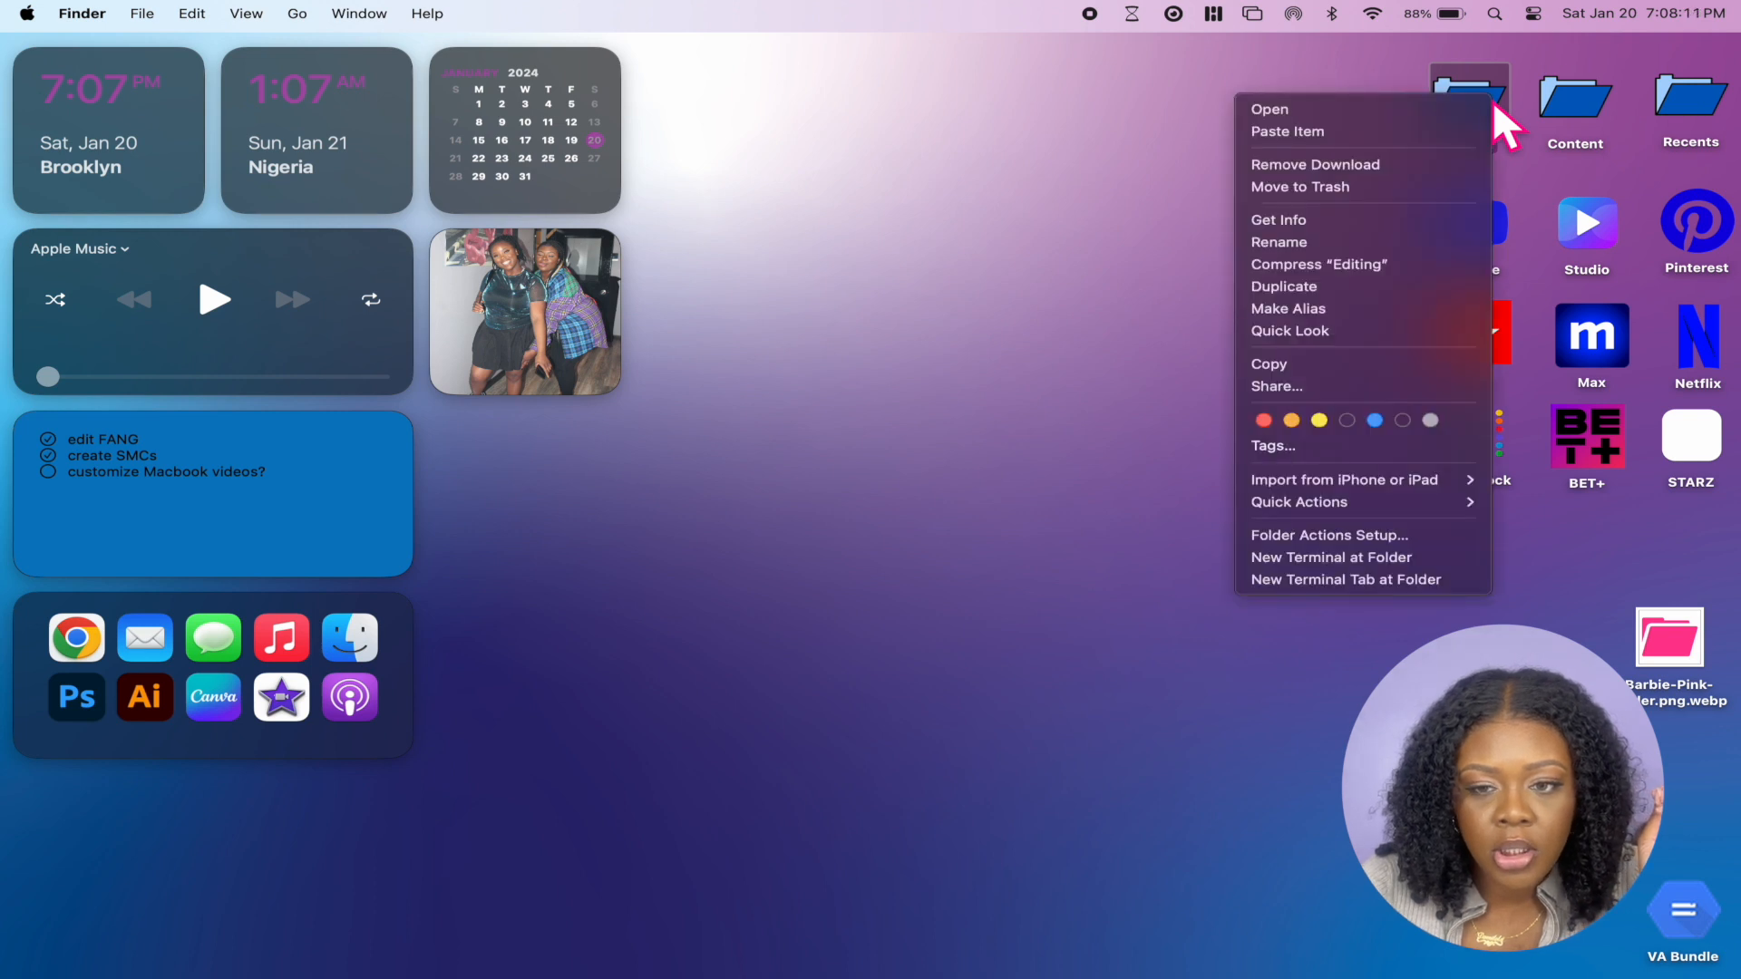
pyautogui.click(1326, 225)
# Open the info windows of the Content and Recents desktop folders as well
pyautogui.click(1581, 102)
pyautogui.rightClick(1579, 103)
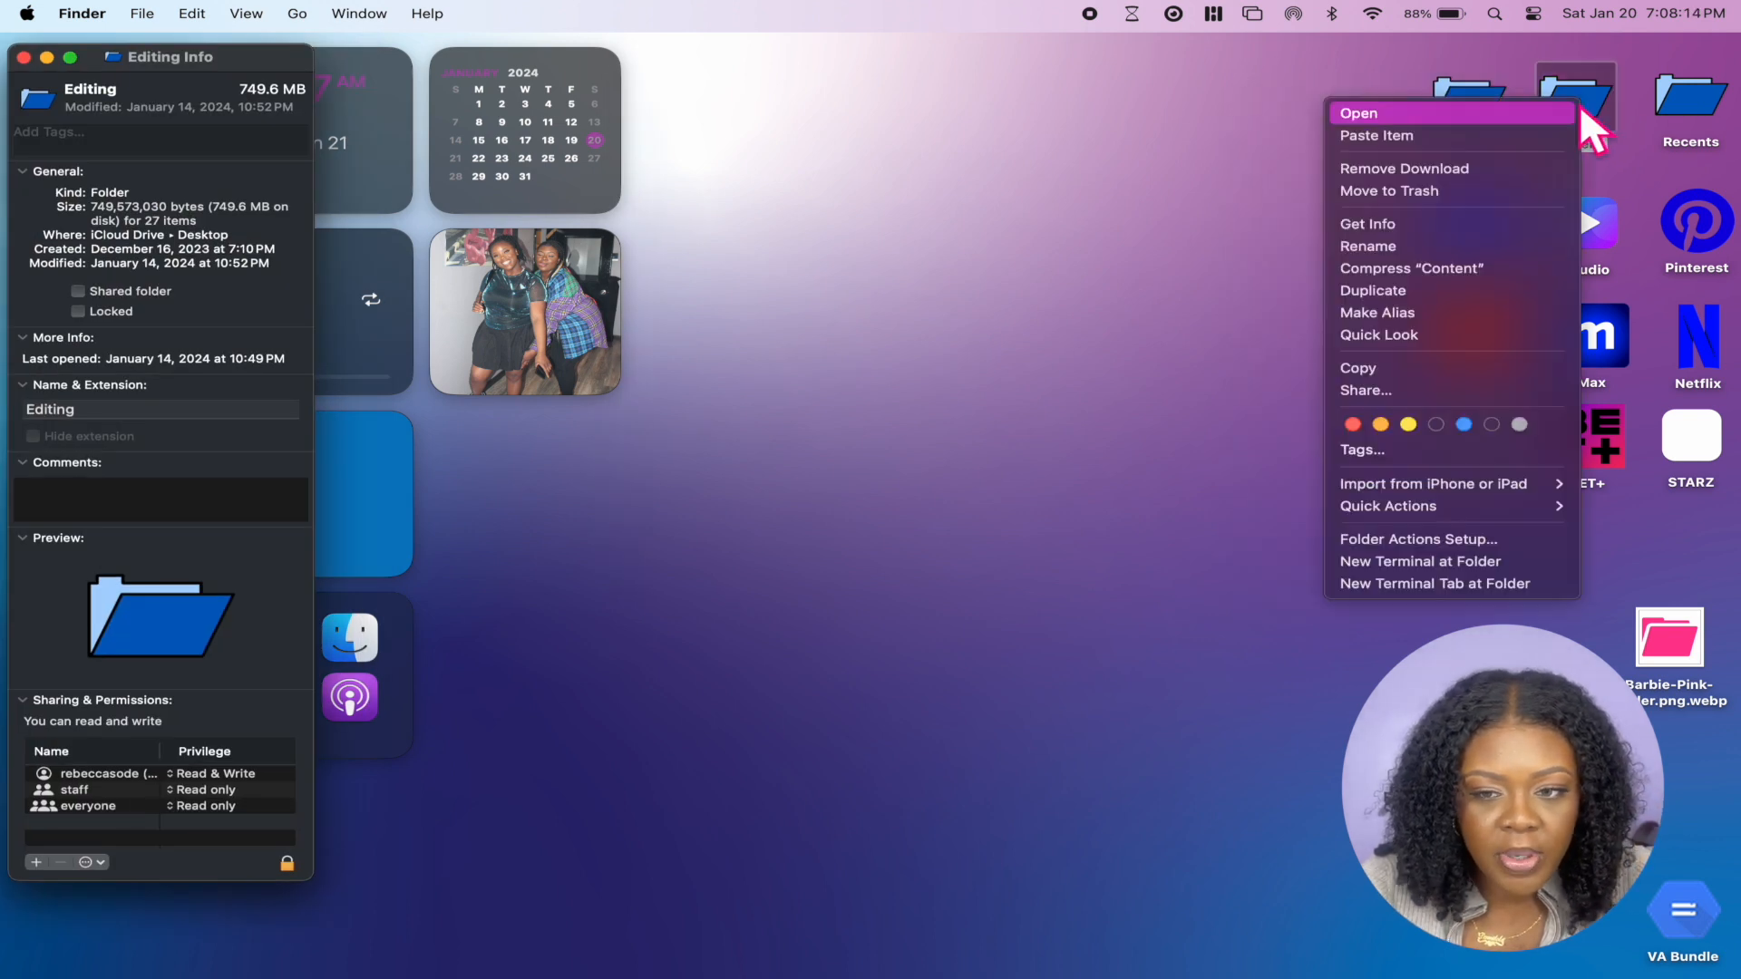
pyautogui.click(1467, 230)
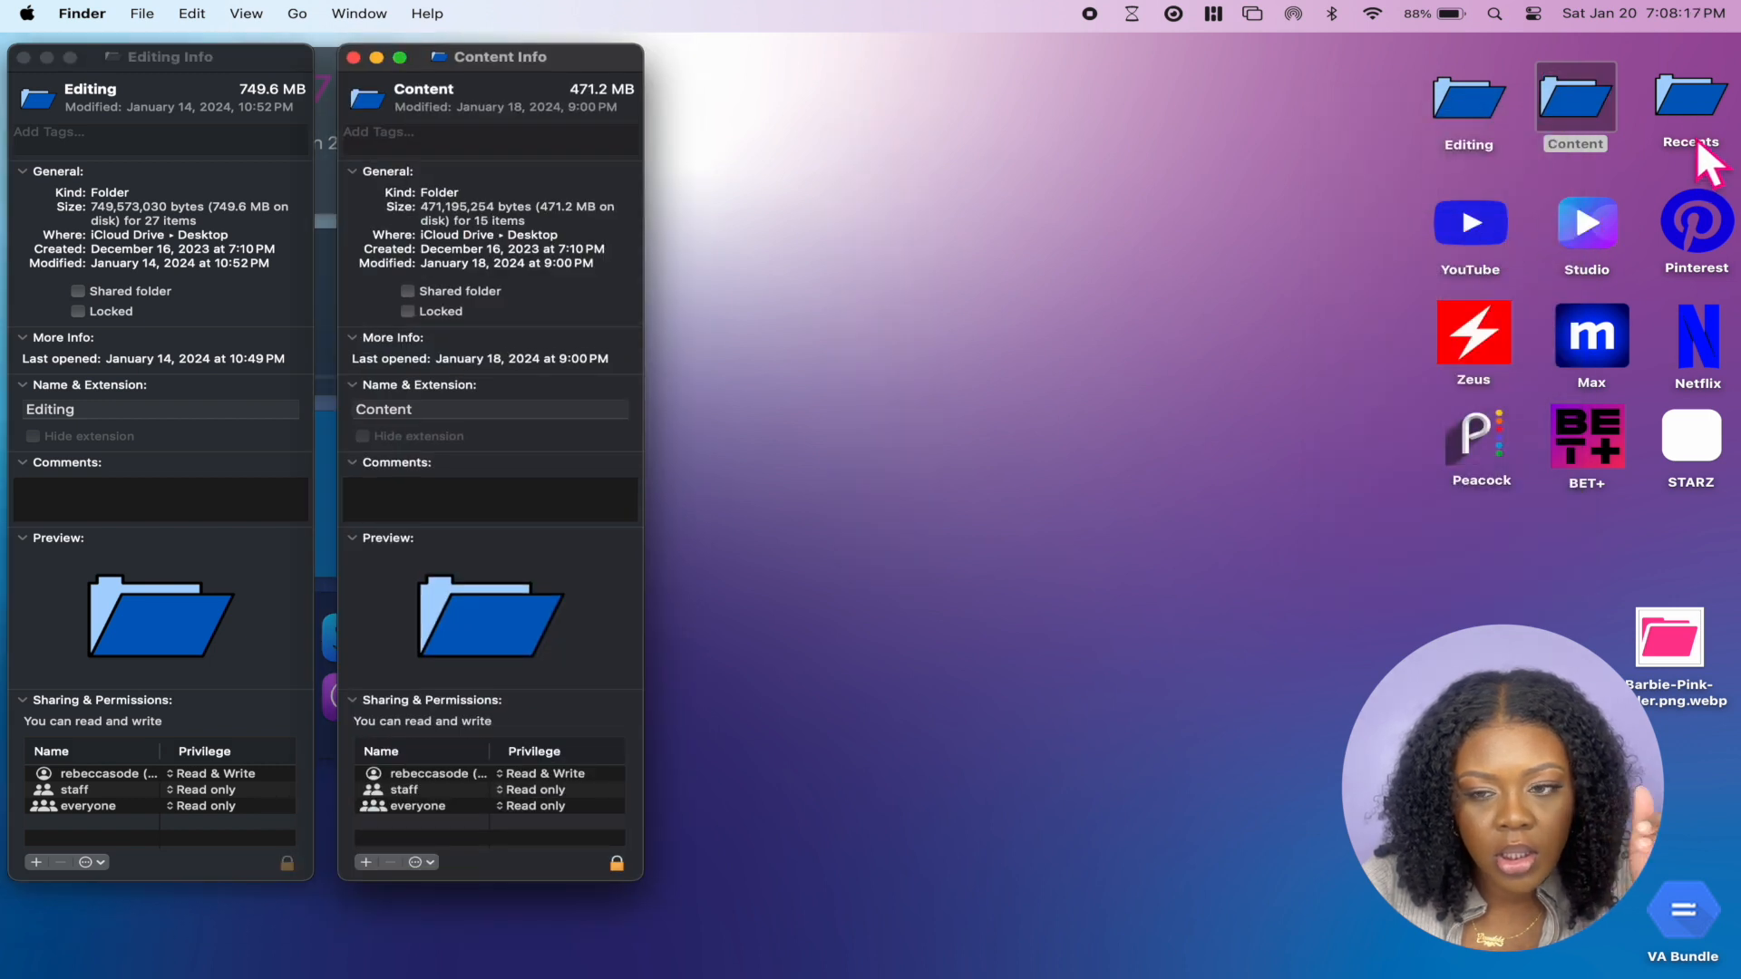
pyautogui.rightClick(1692, 101)
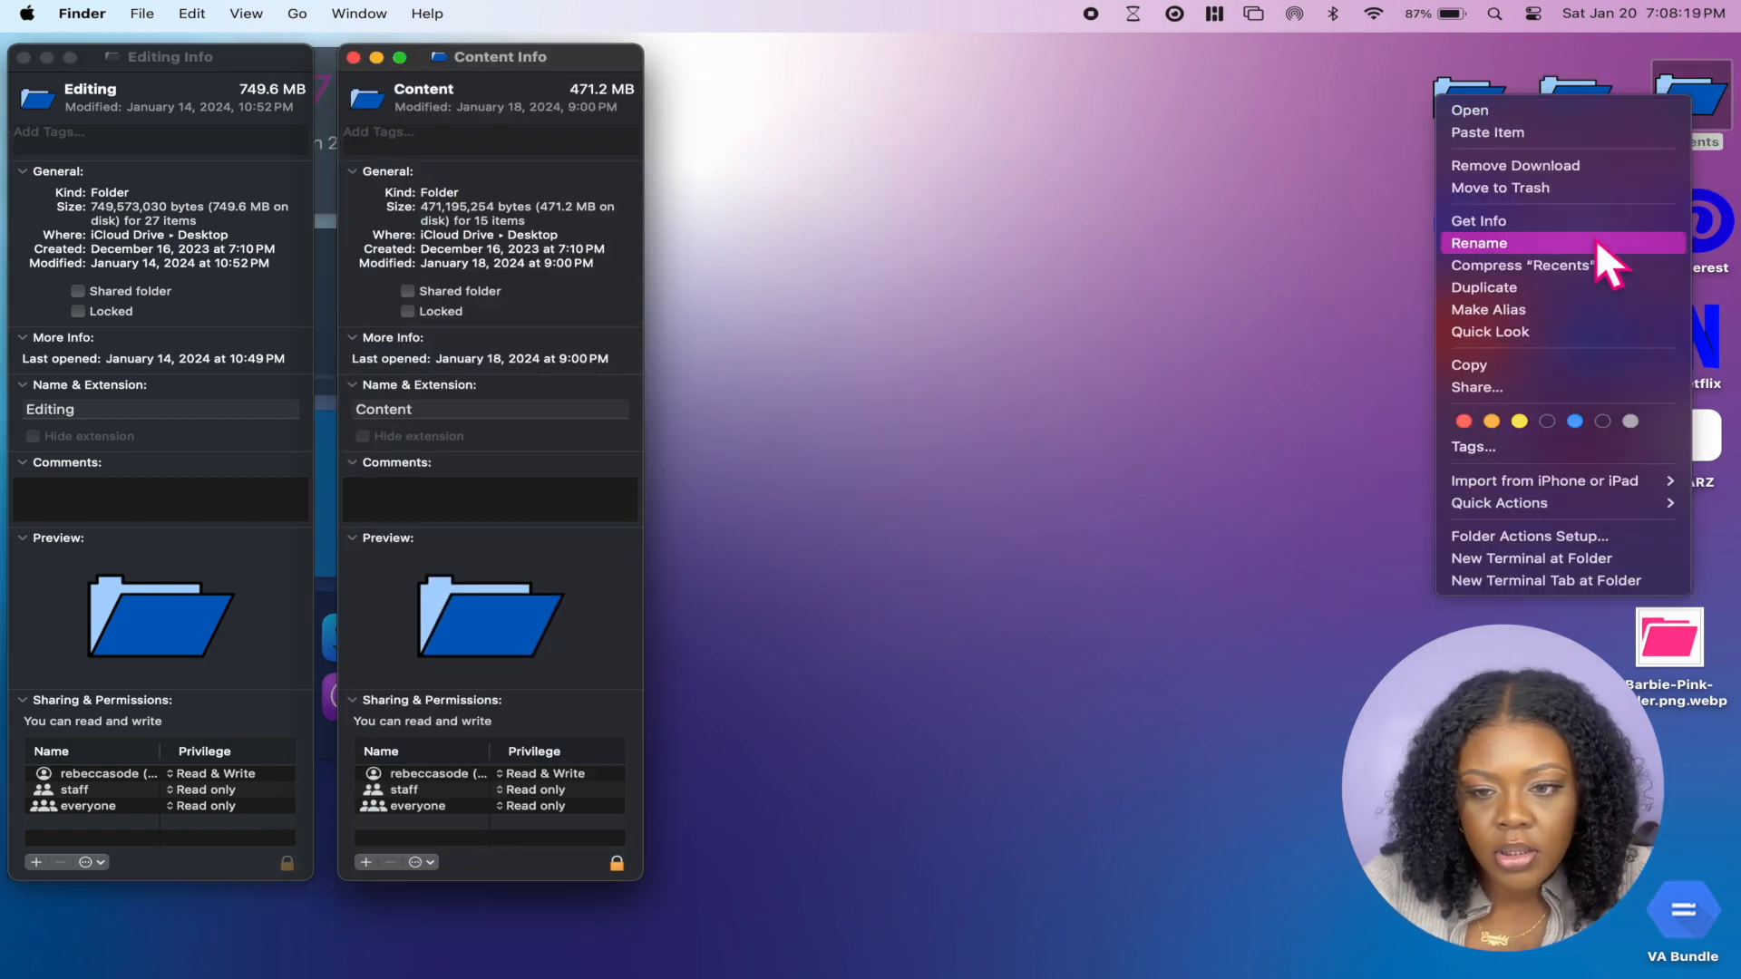
pyautogui.click(1591, 225)
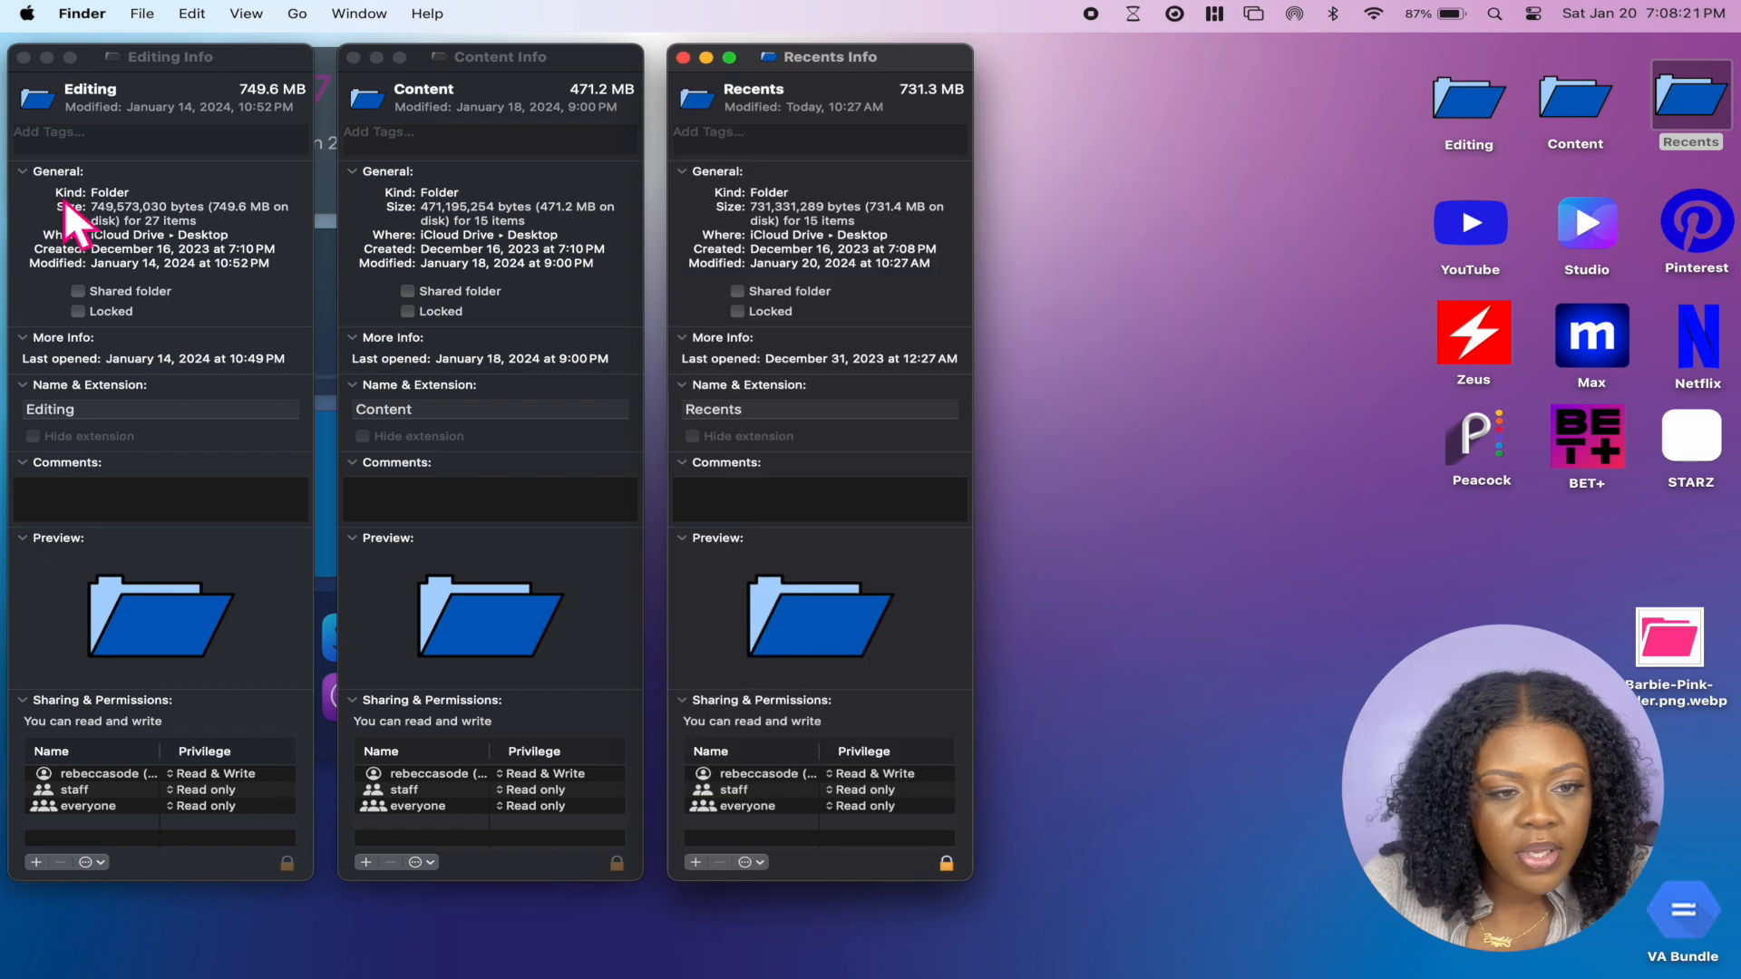
# Replace the icons of the Editing, Content and Recents folders with the Barbie-Pink-Folder image
pyautogui.click(42, 95)
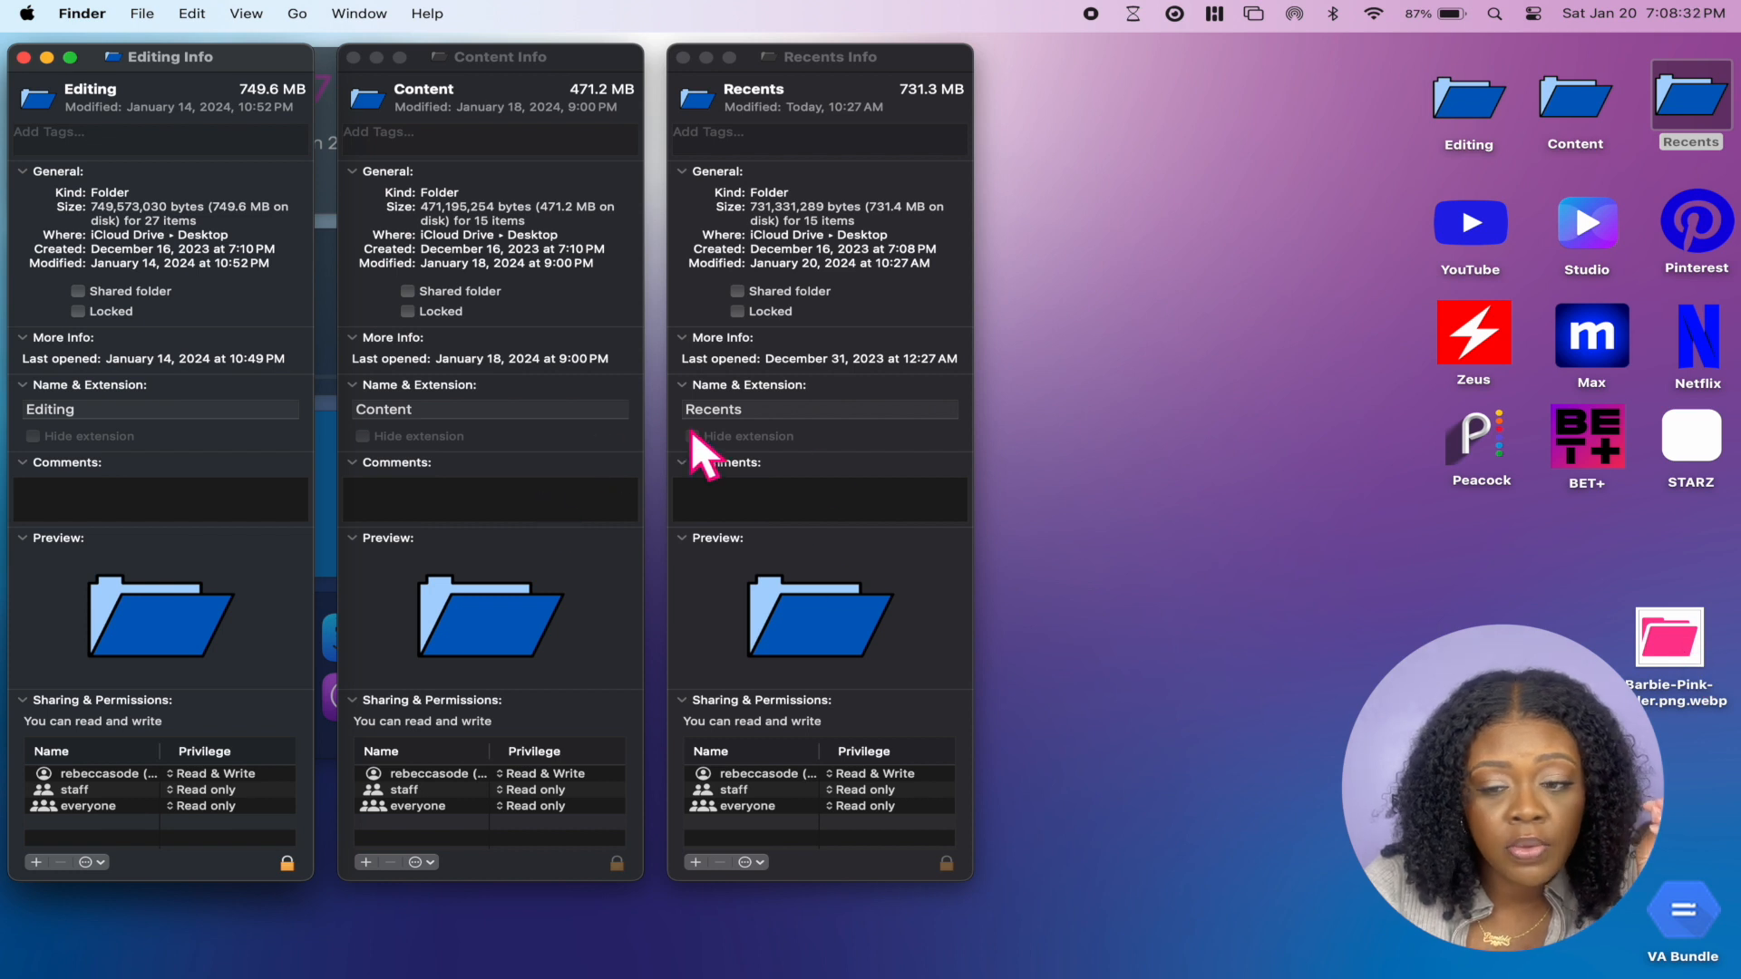
pyautogui.click(1651, 654)
pyautogui.moveTo(1651, 651); pyautogui.dragTo(40, 96)
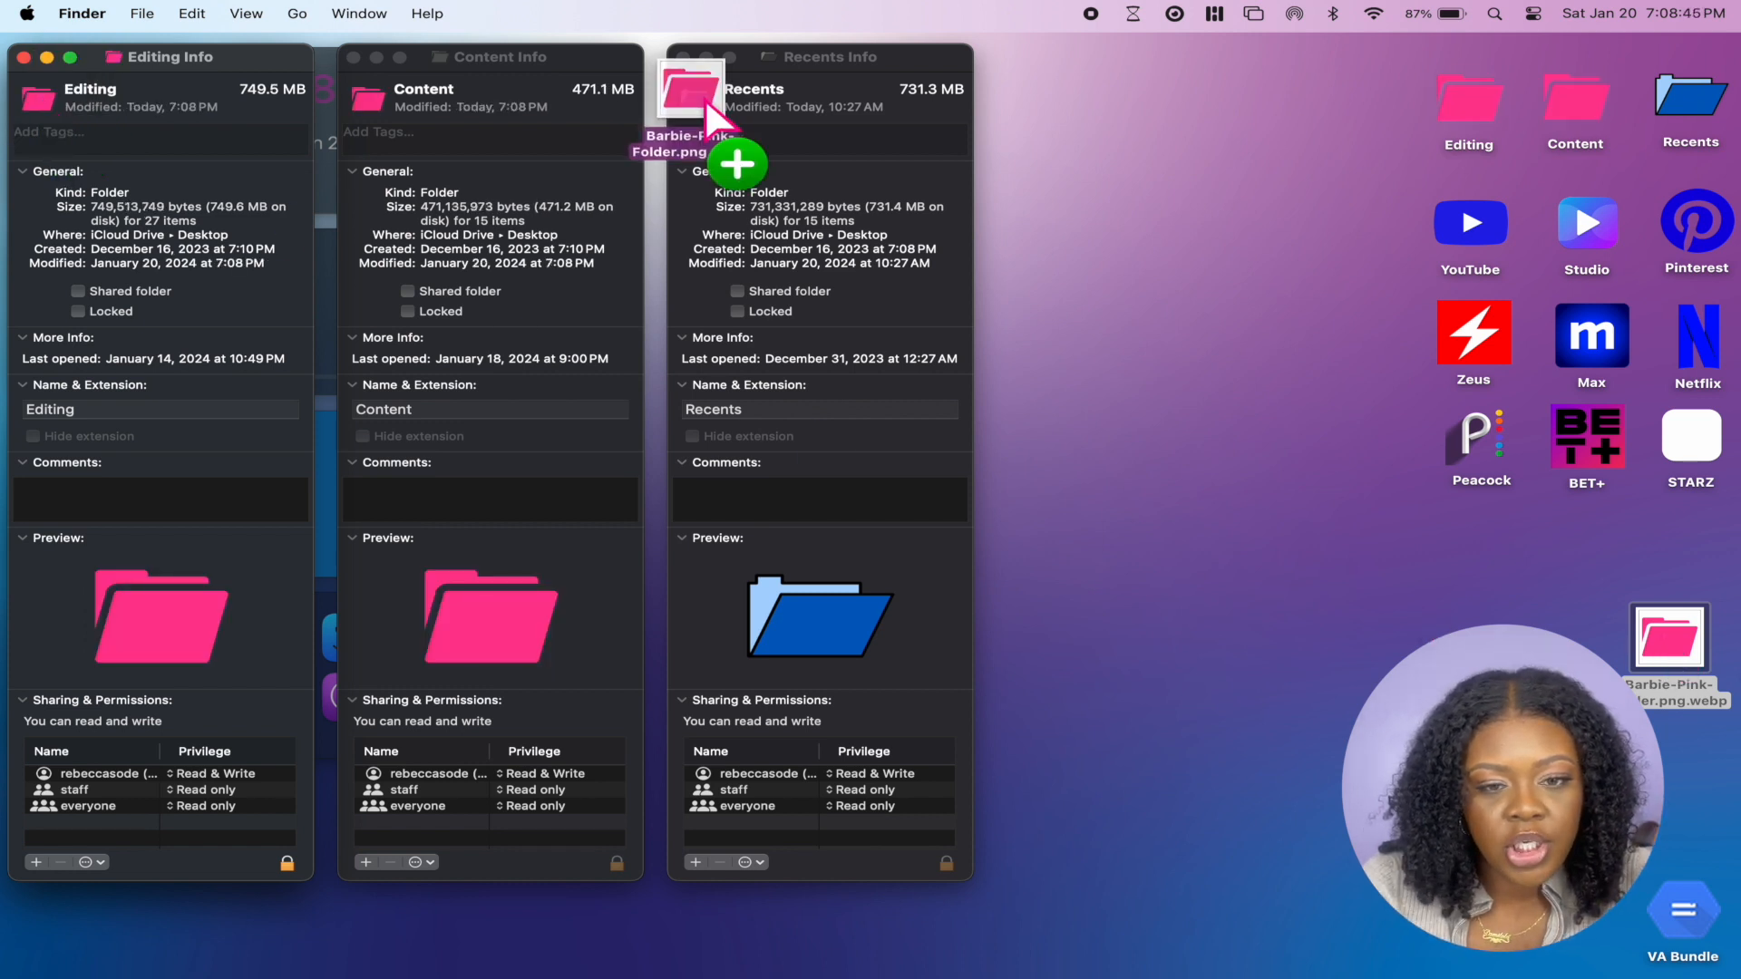
pyautogui.moveTo(705, 98); pyautogui.dragTo(703, 100)
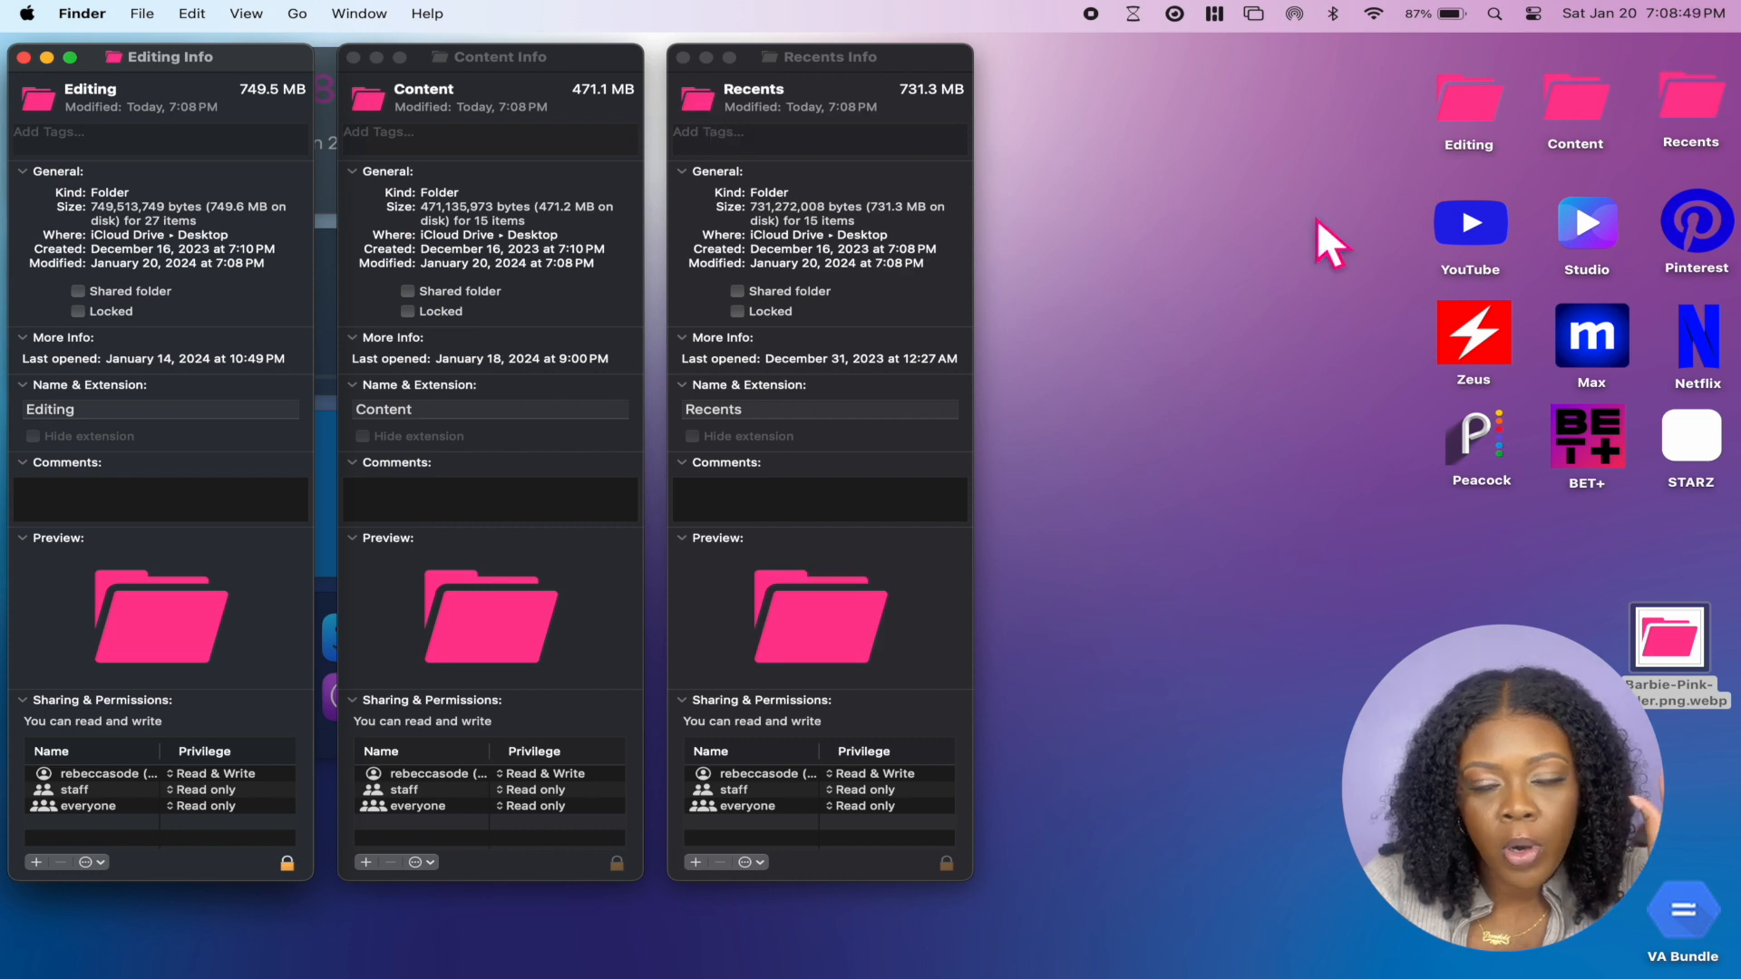
# Close the three folder info windows and move the Barbie-Pink-Folder image file to the Trash
pyautogui.click(683, 57)
pyautogui.click(352, 57)
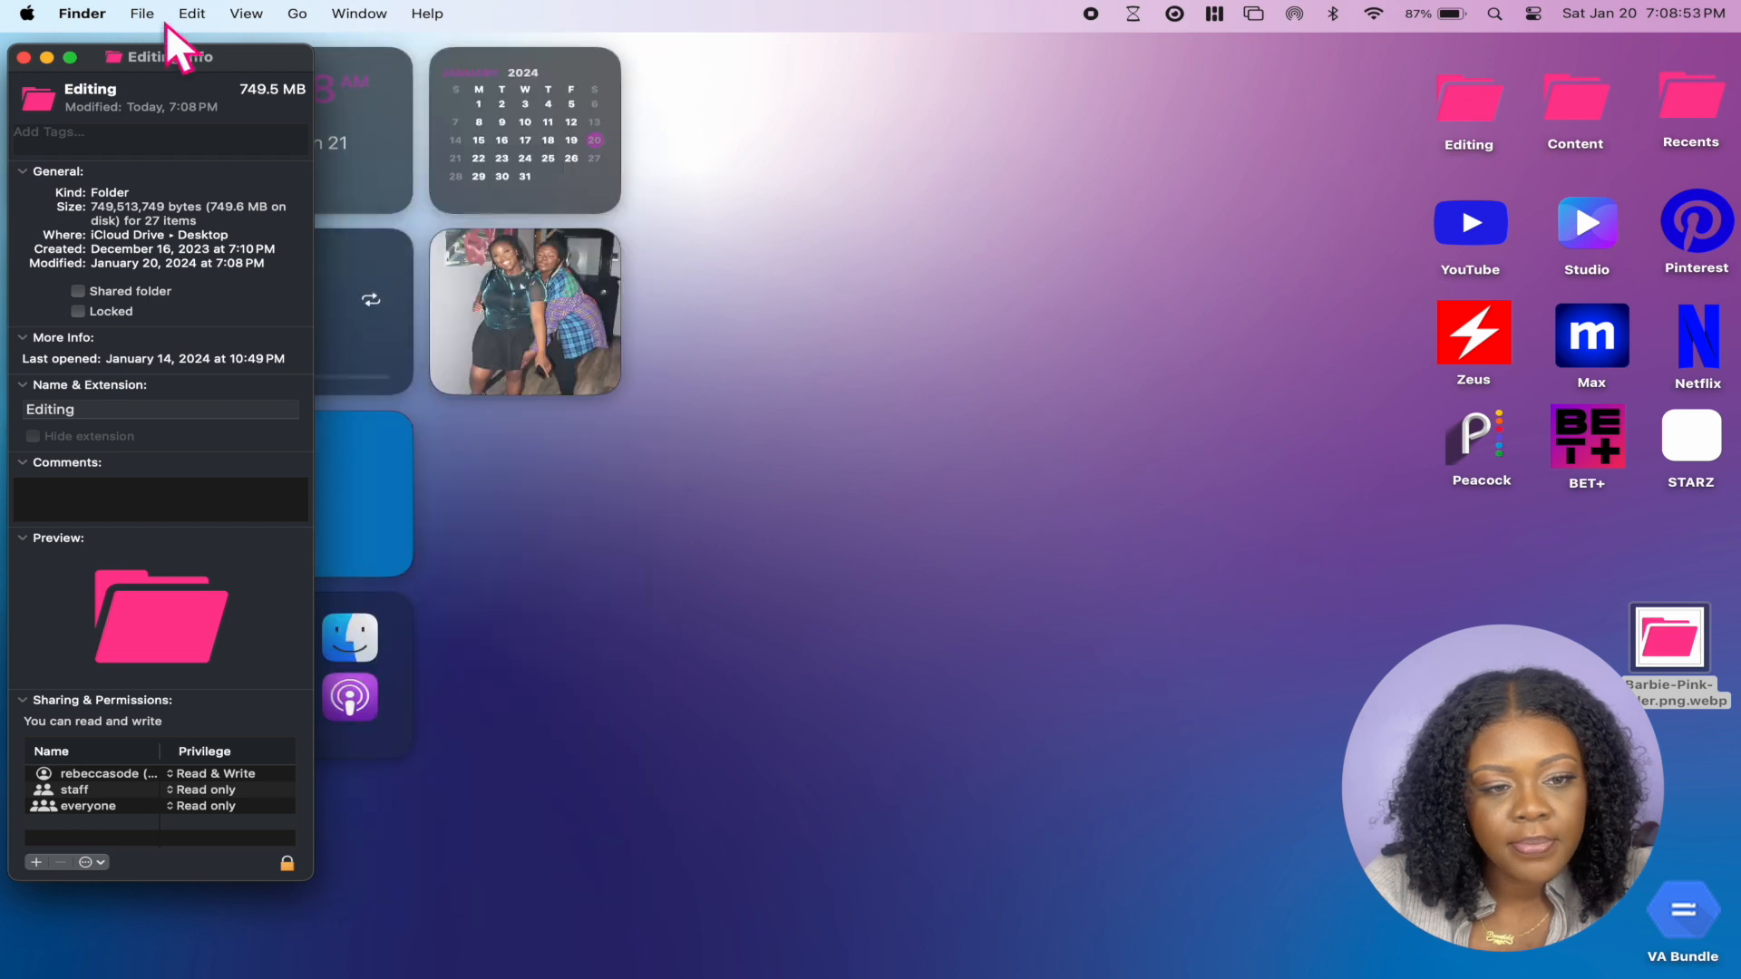
pyautogui.click(25, 57)
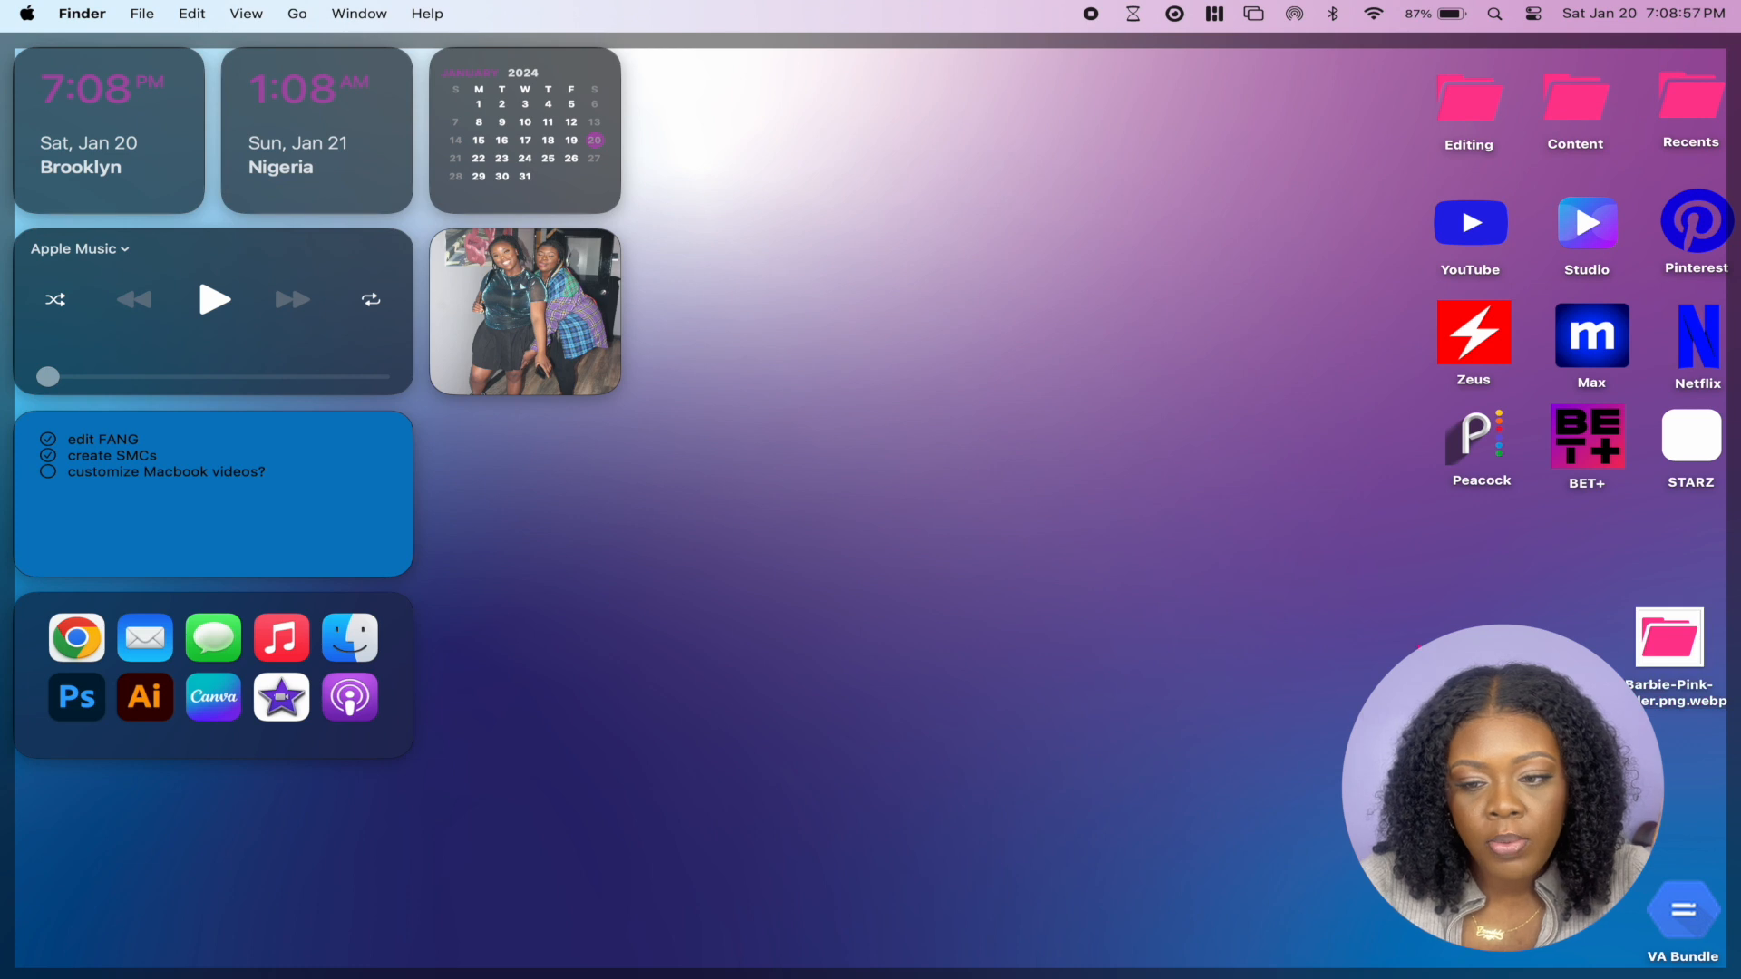
pyautogui.rightClick(1643, 646)
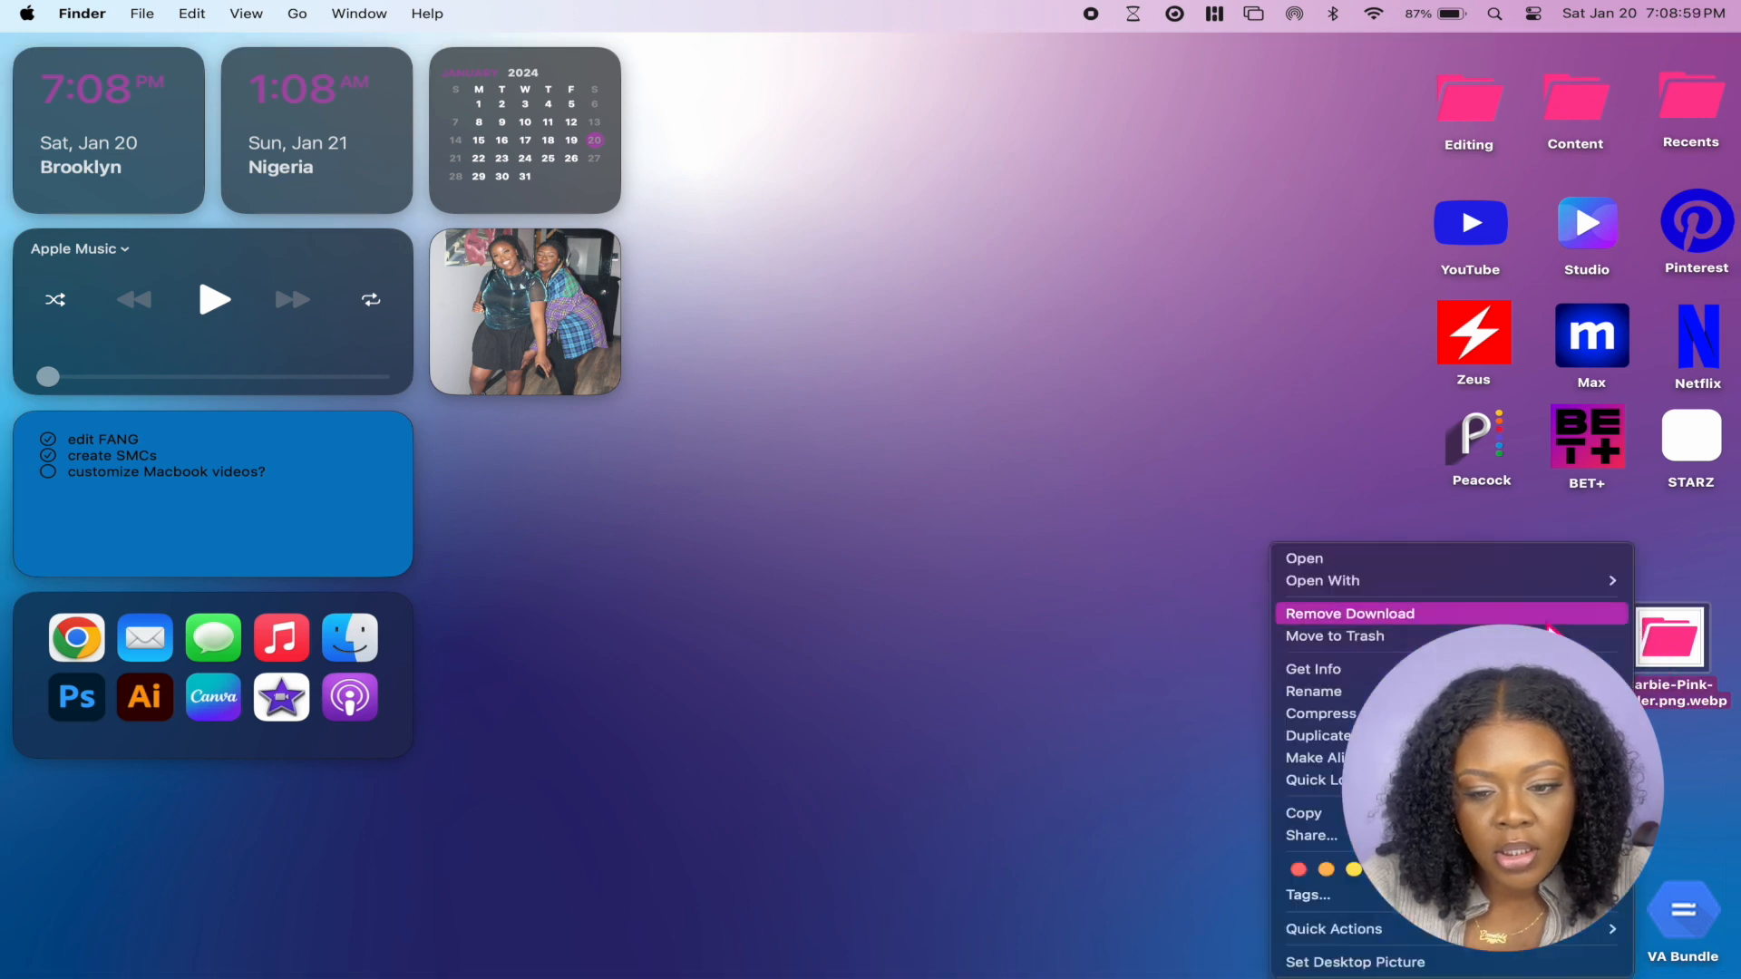
pyautogui.click(1523, 636)
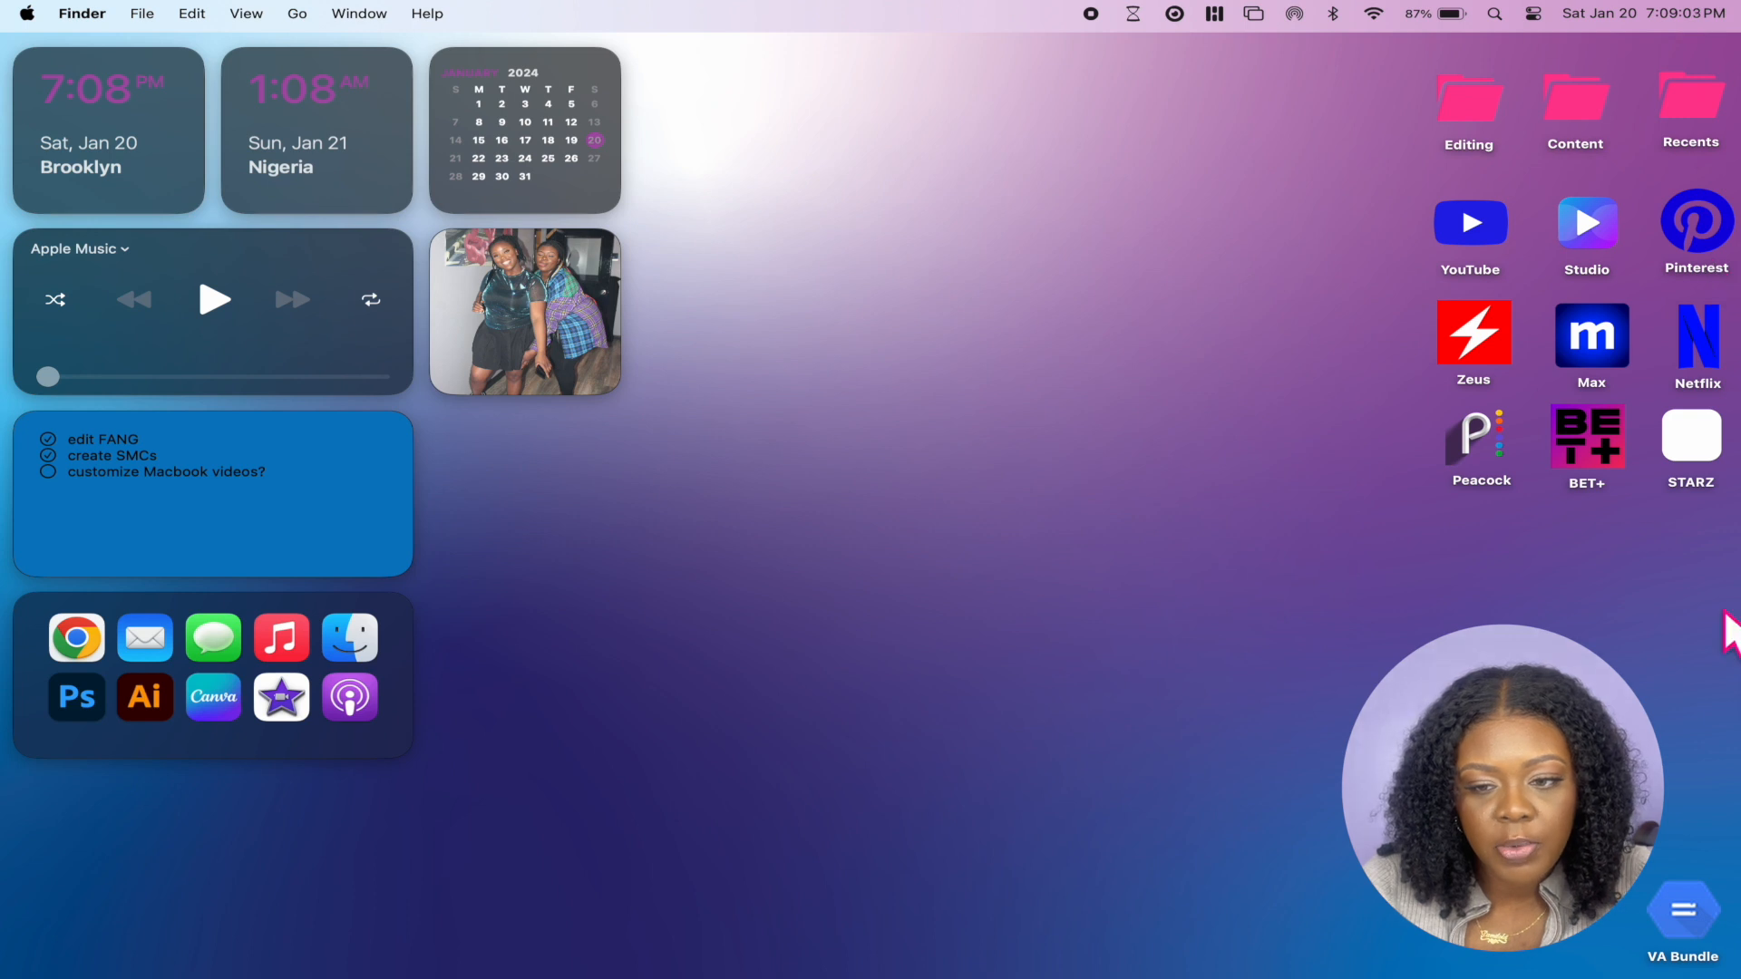
pyautogui.click(1444, 204)
pyautogui.click(1374, 174)
pyautogui.moveTo(1396, 129); pyautogui.dragTo(1740, 158)
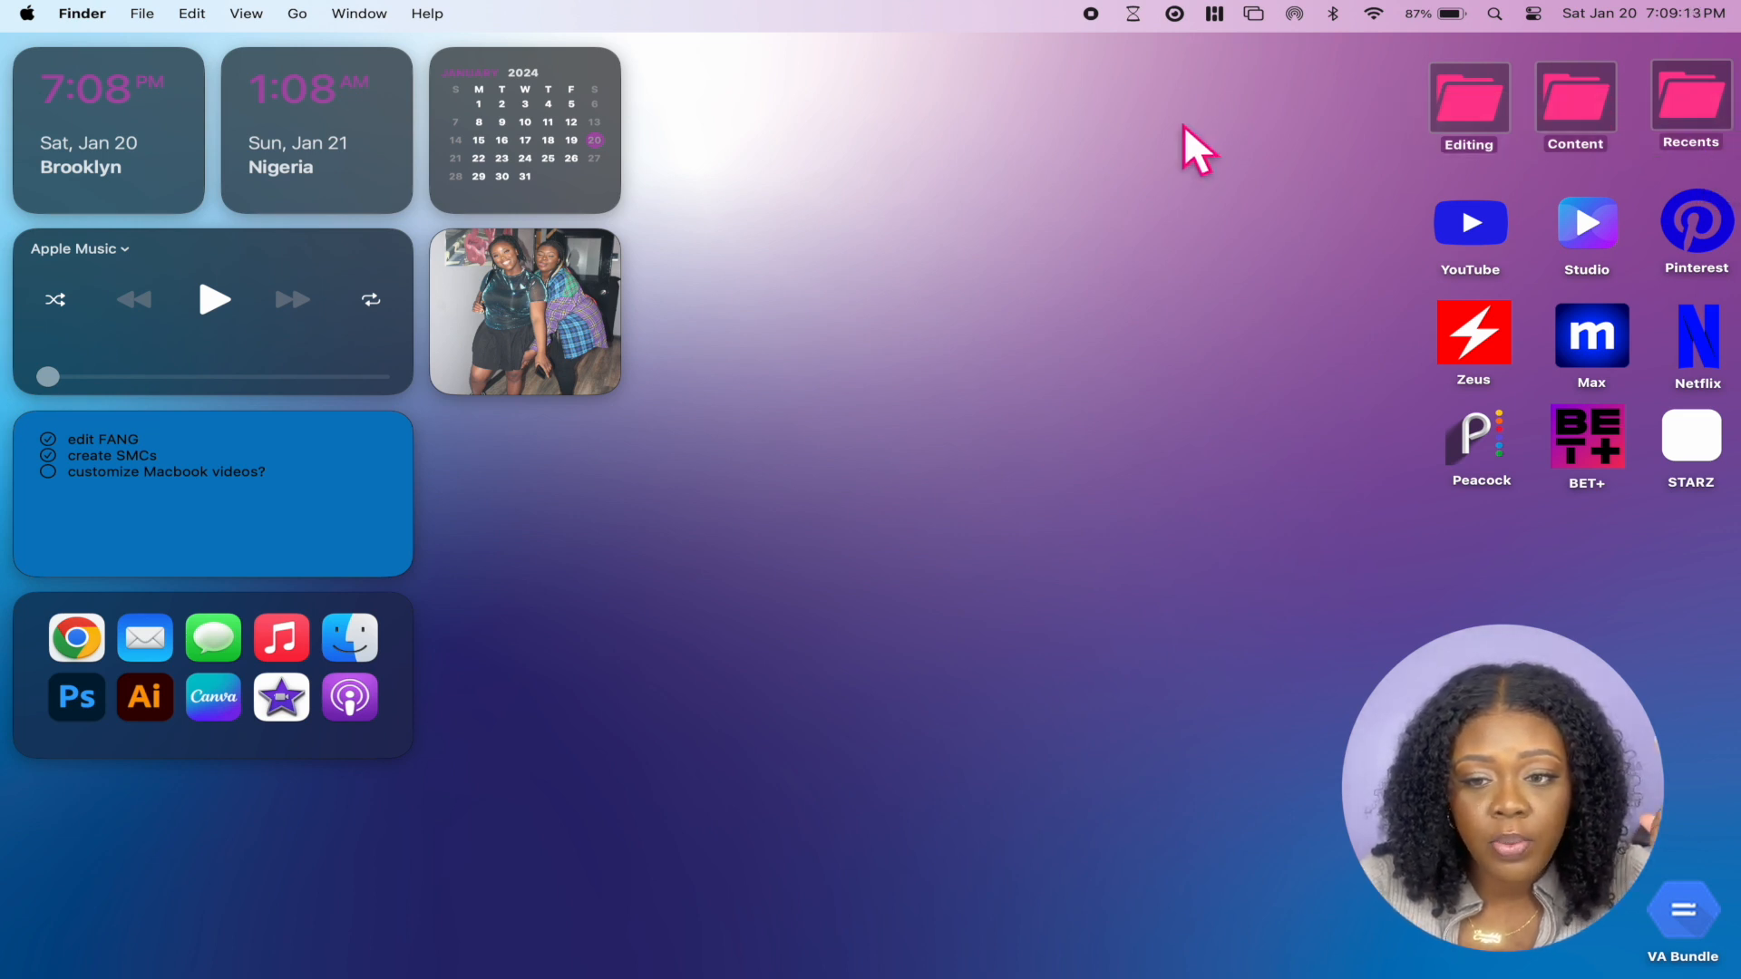
pyautogui.moveTo(1362, 40); pyautogui.dragTo(1524, 171)
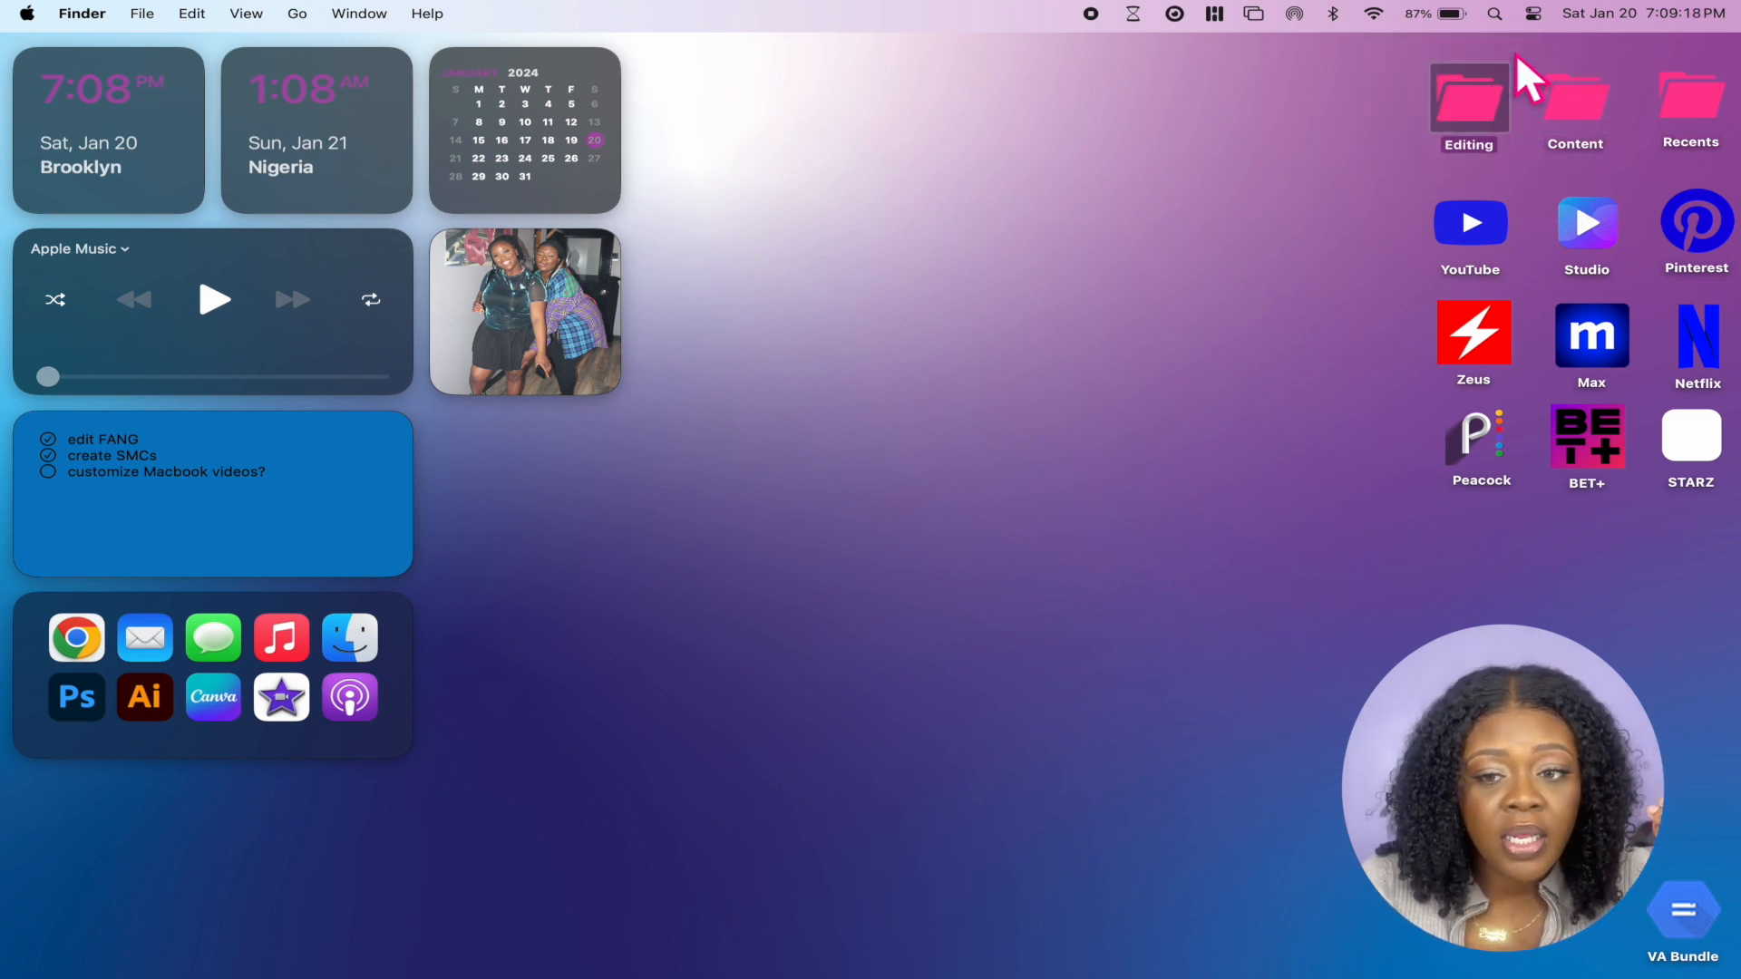
pyautogui.moveTo(1515, 53); pyautogui.dragTo(1630, 171)
pyautogui.moveTo(1638, 43); pyautogui.dragTo(1740, 169)
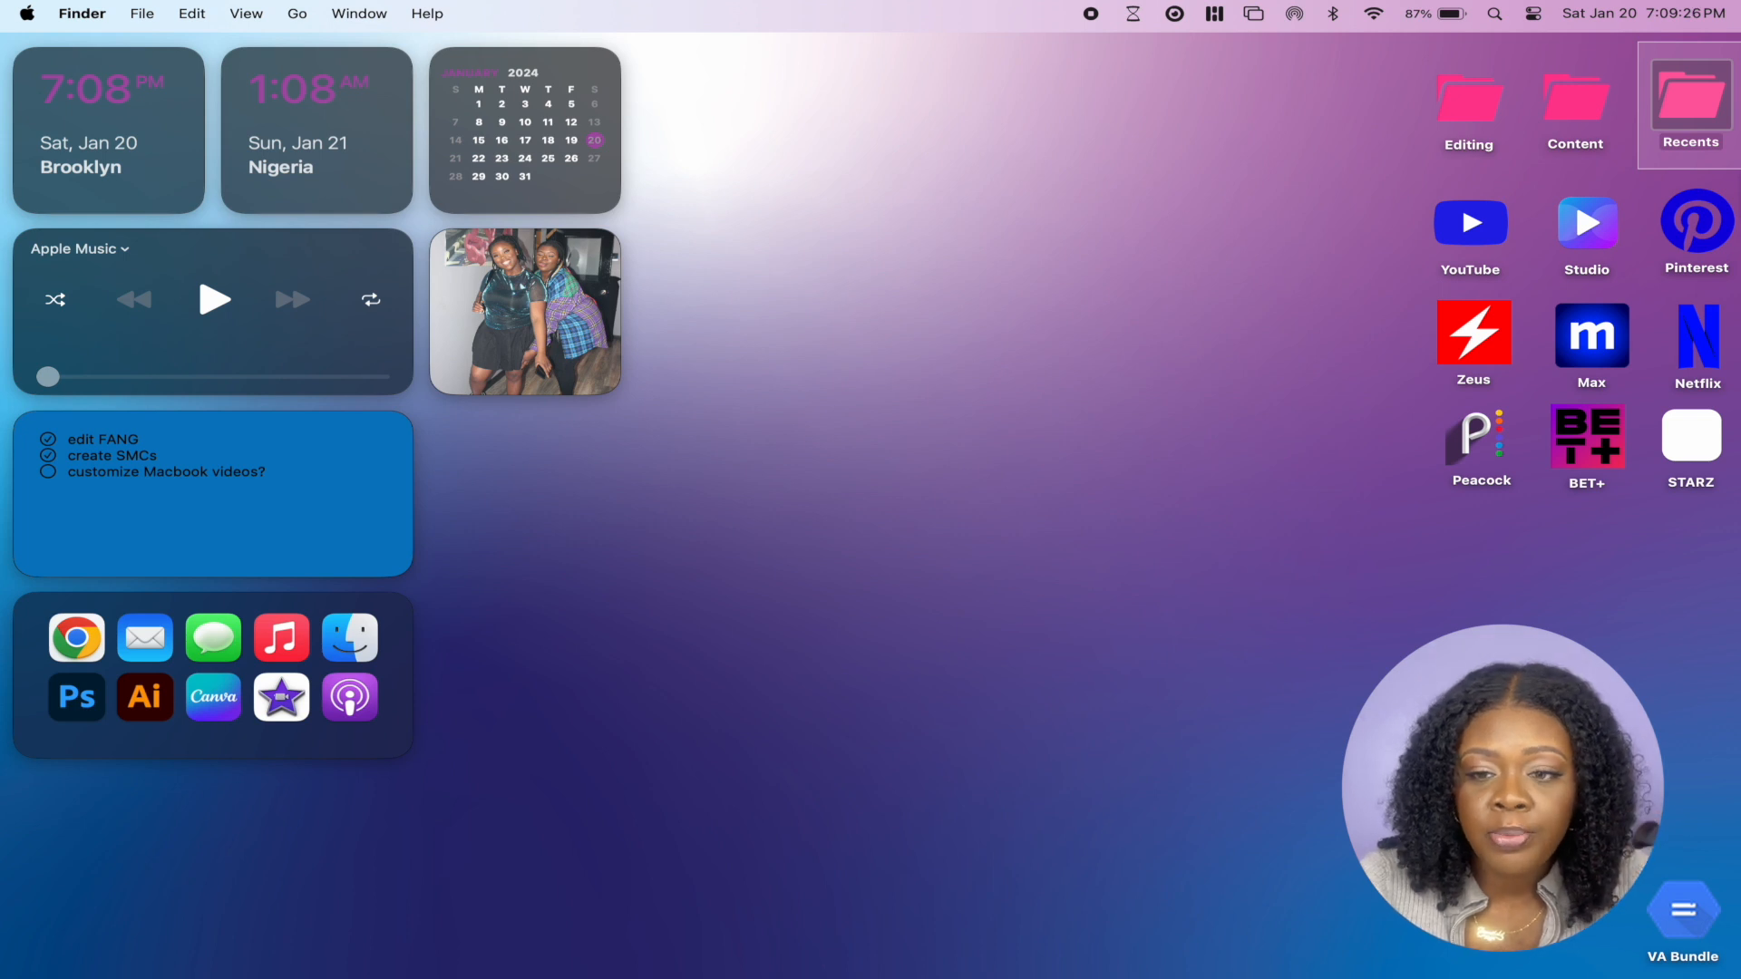
pyautogui.moveTo(1740, 169); pyautogui.dragTo(1739, 169)
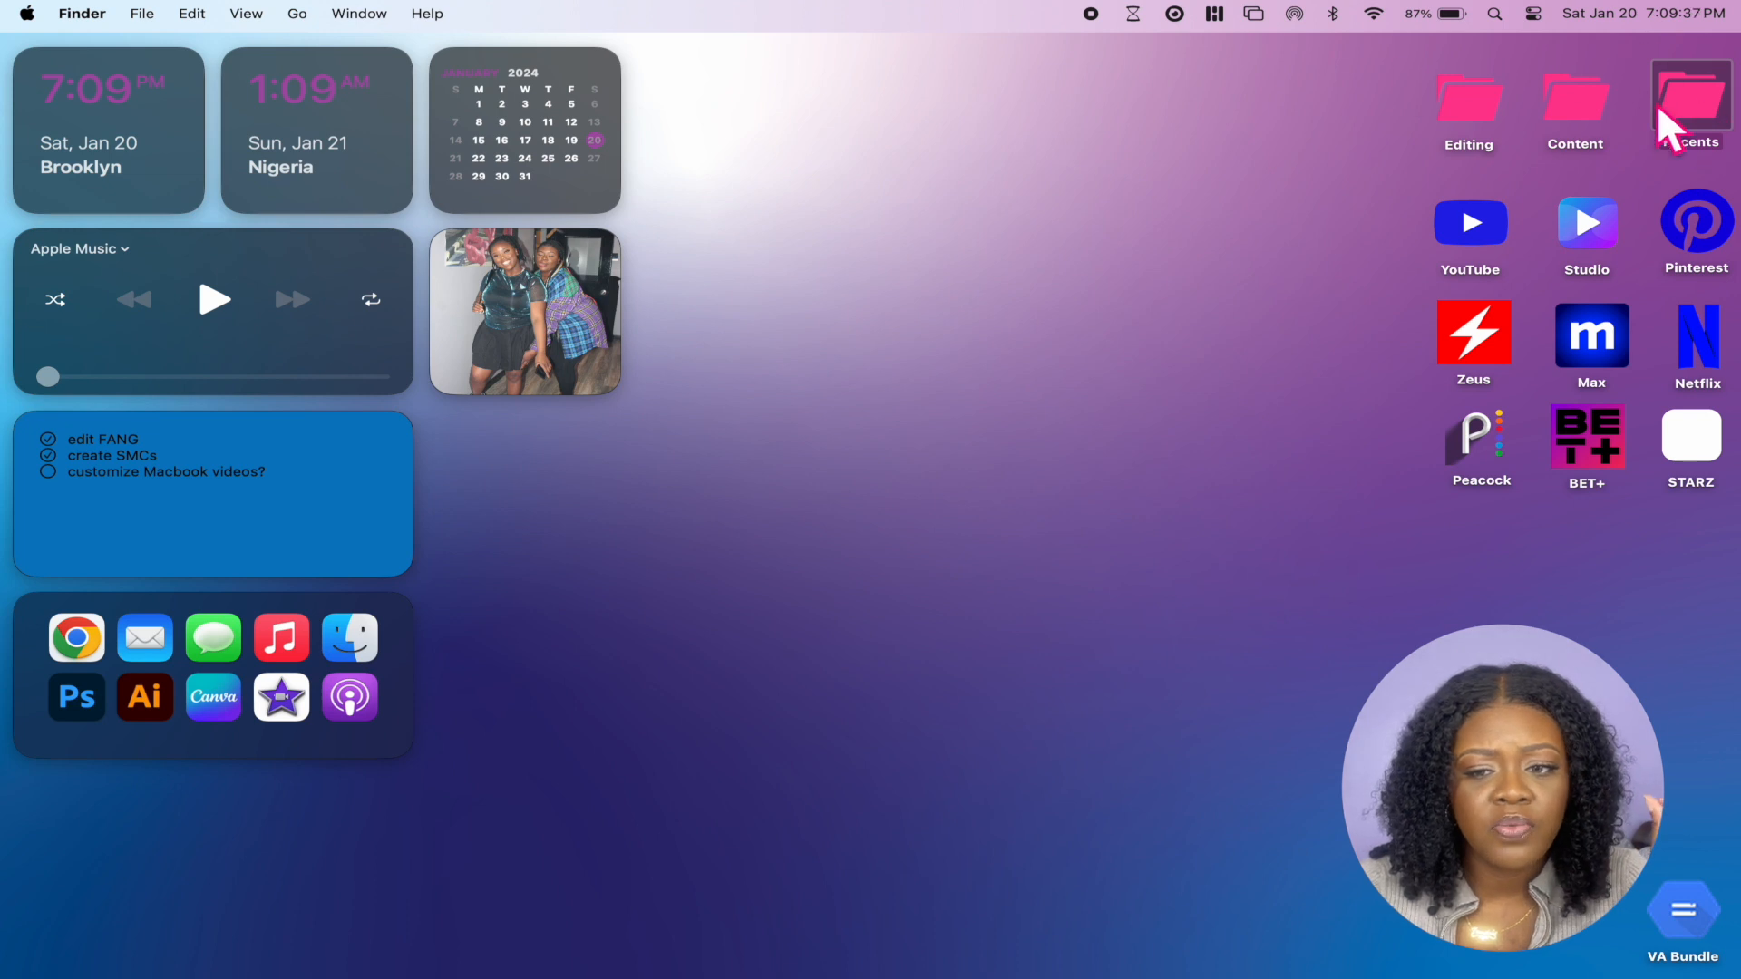
pyautogui.moveTo(1412, 72); pyautogui.dragTo(1523, 166)
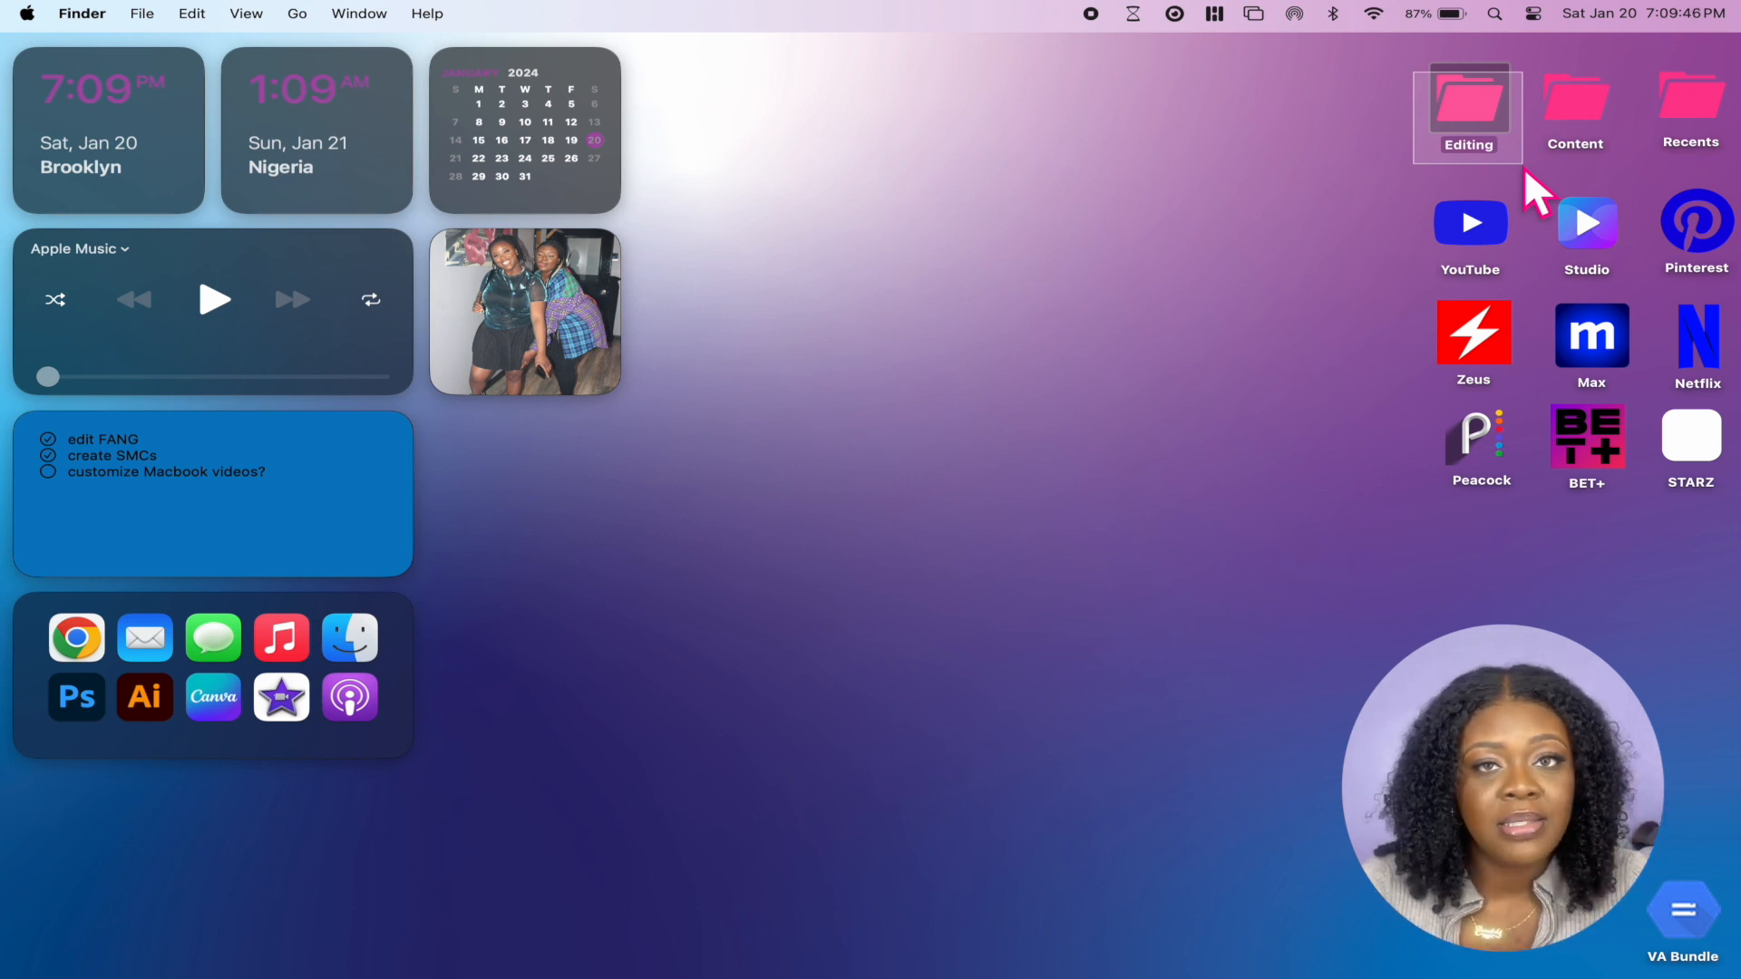
pyautogui.moveTo(1523, 166); pyautogui.dragTo(1524, 166)
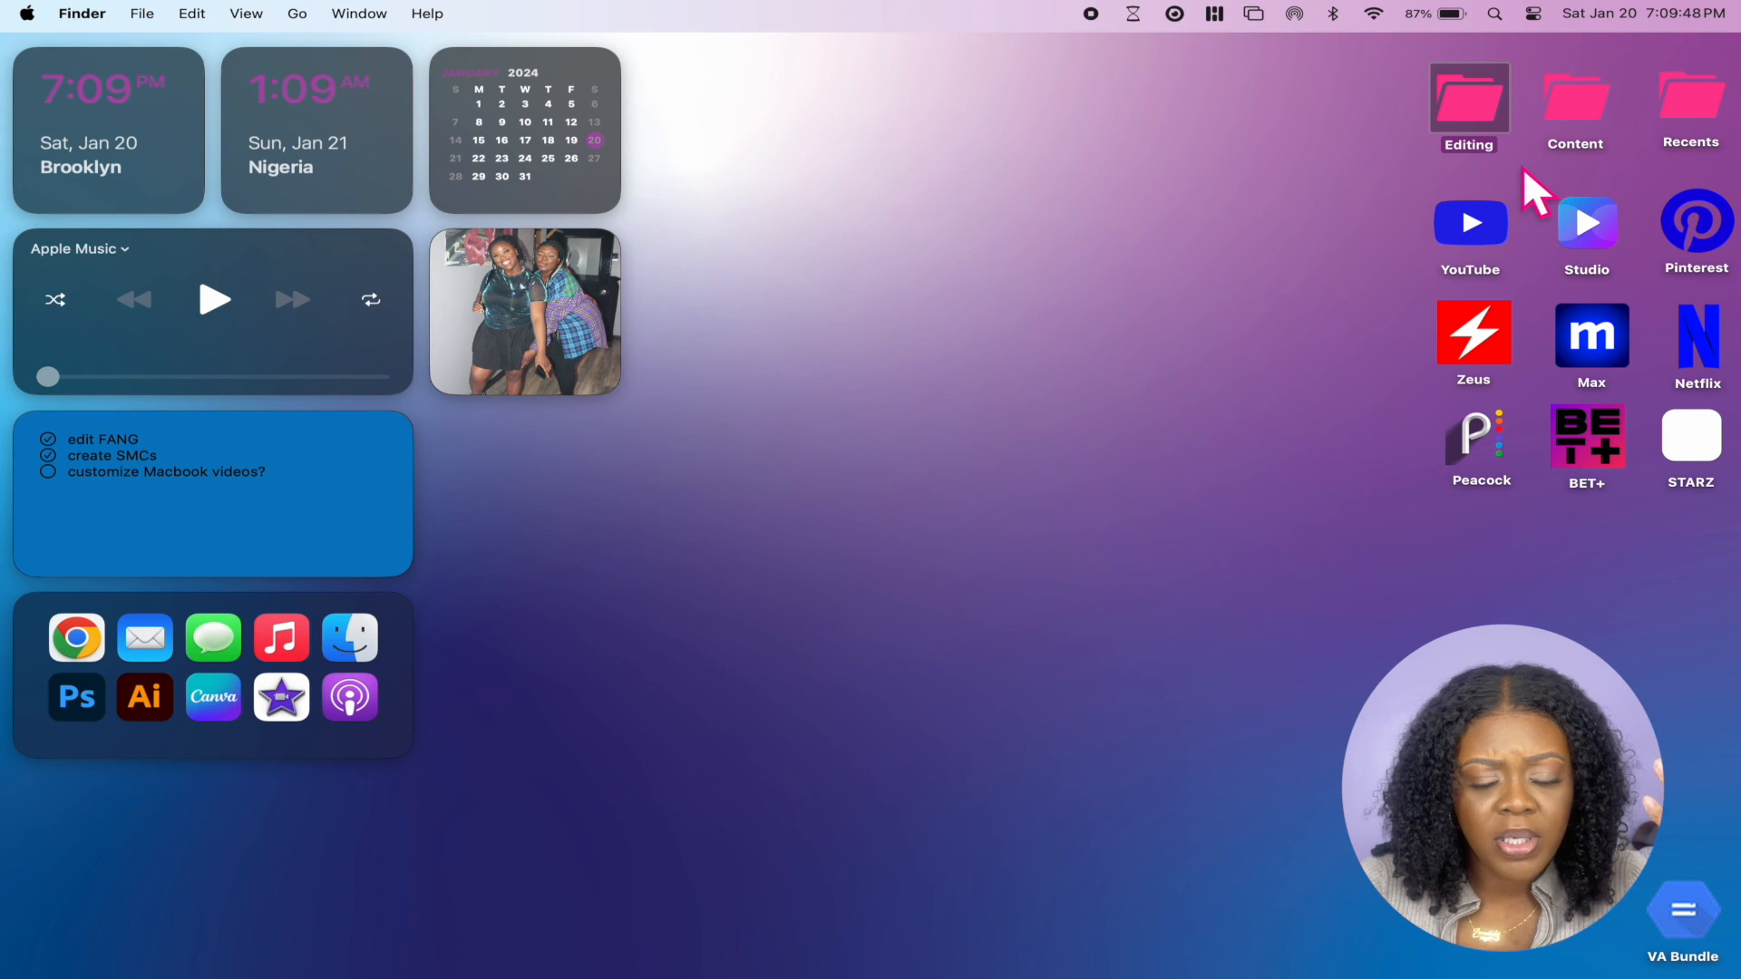
pyautogui.moveTo(1413, 46); pyautogui.dragTo(1527, 172)
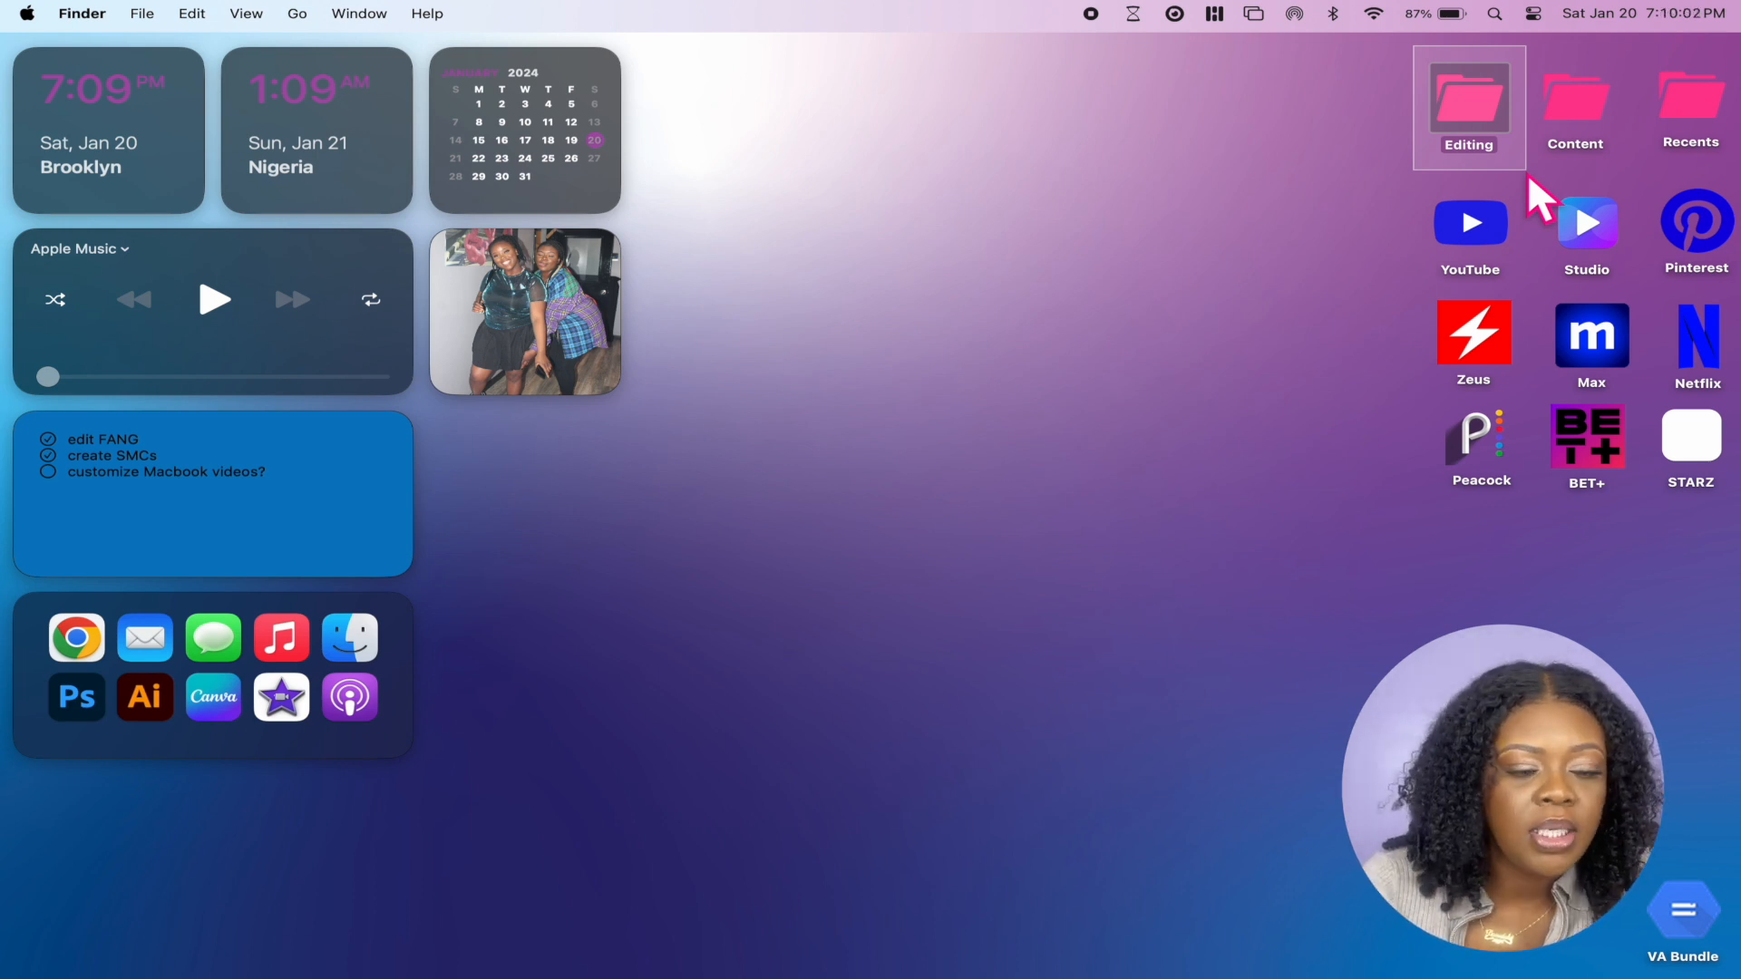
pyautogui.moveTo(1527, 173); pyautogui.dragTo(1528, 172)
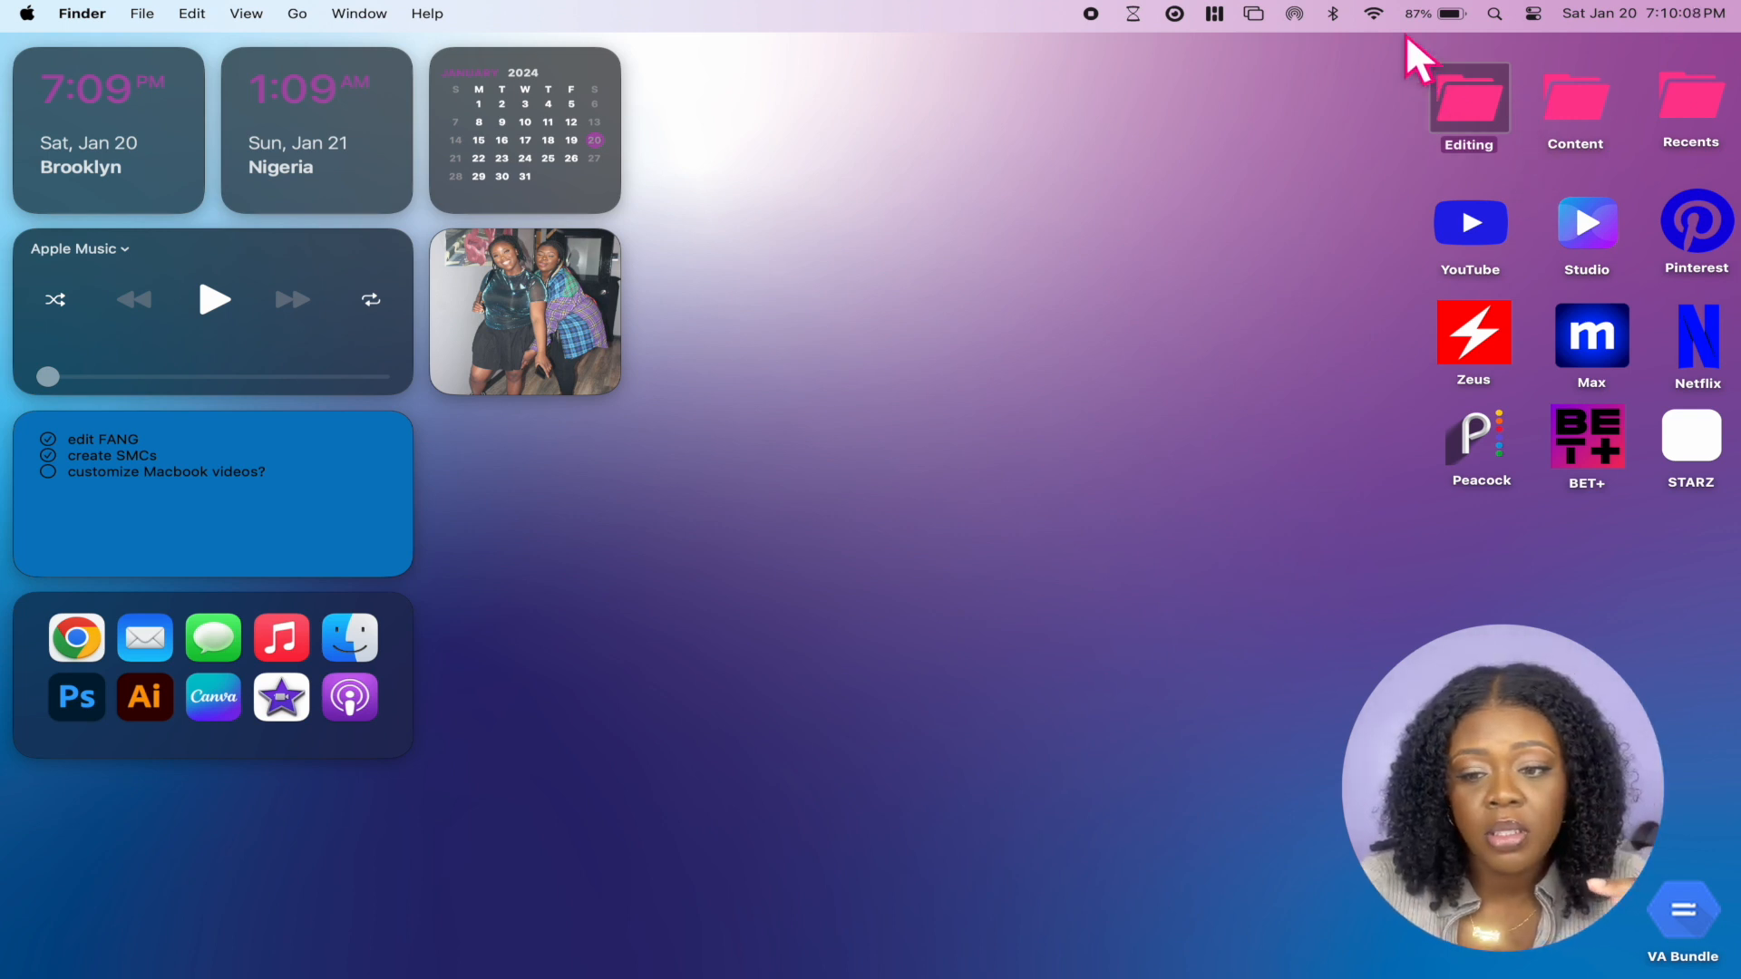
pyautogui.click(1576, 98)
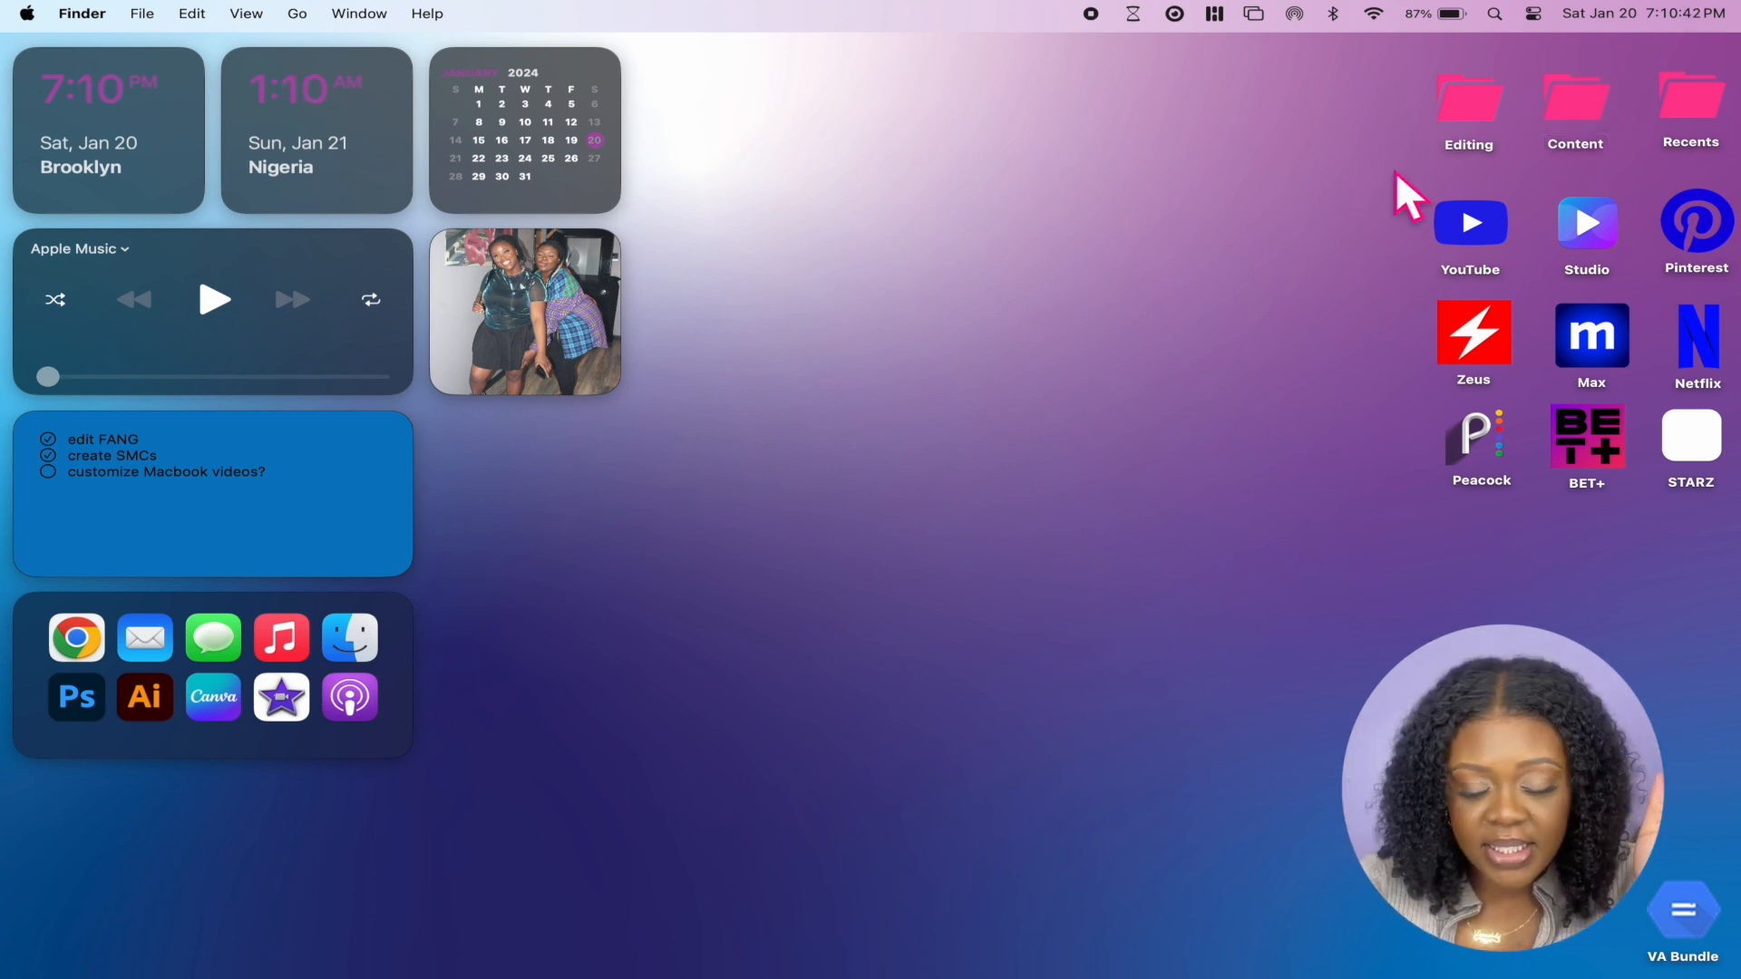
pyautogui.moveTo(1395, 170); pyautogui.dragTo(1740, 512)
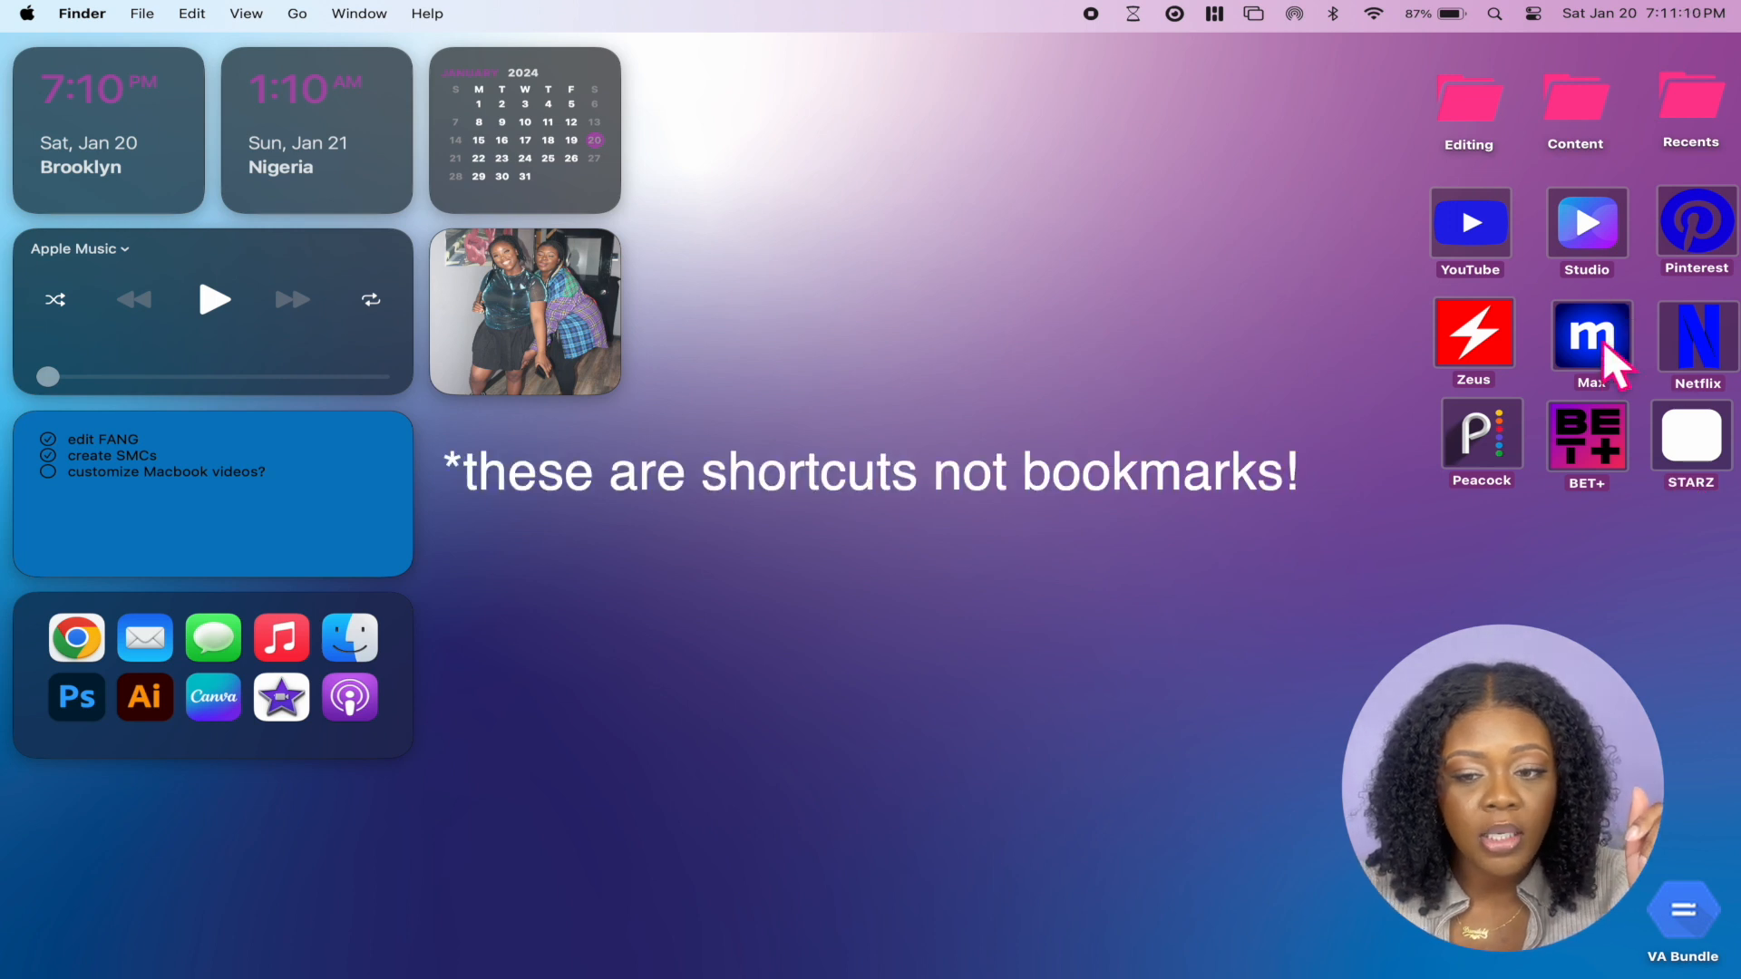
pyautogui.moveTo(984, 968)
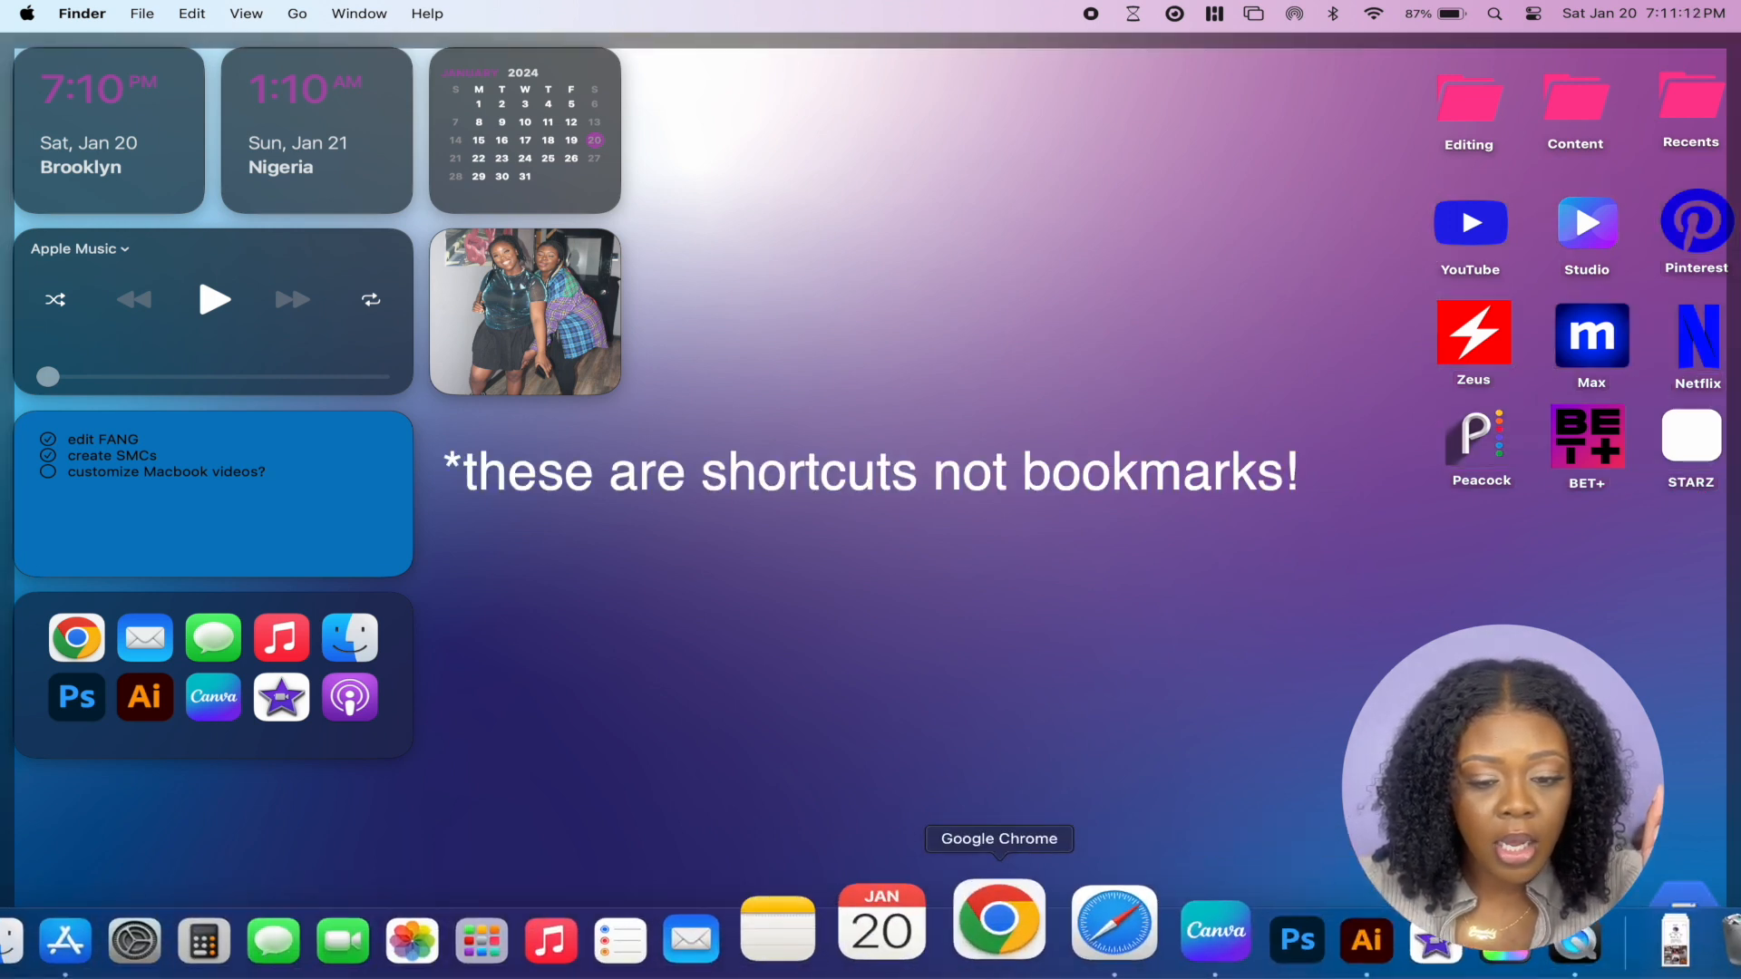
# Switch to Google Chrome, reposition its window, open a new tab and close the Gmail inbox tab
pyautogui.click(986, 969)
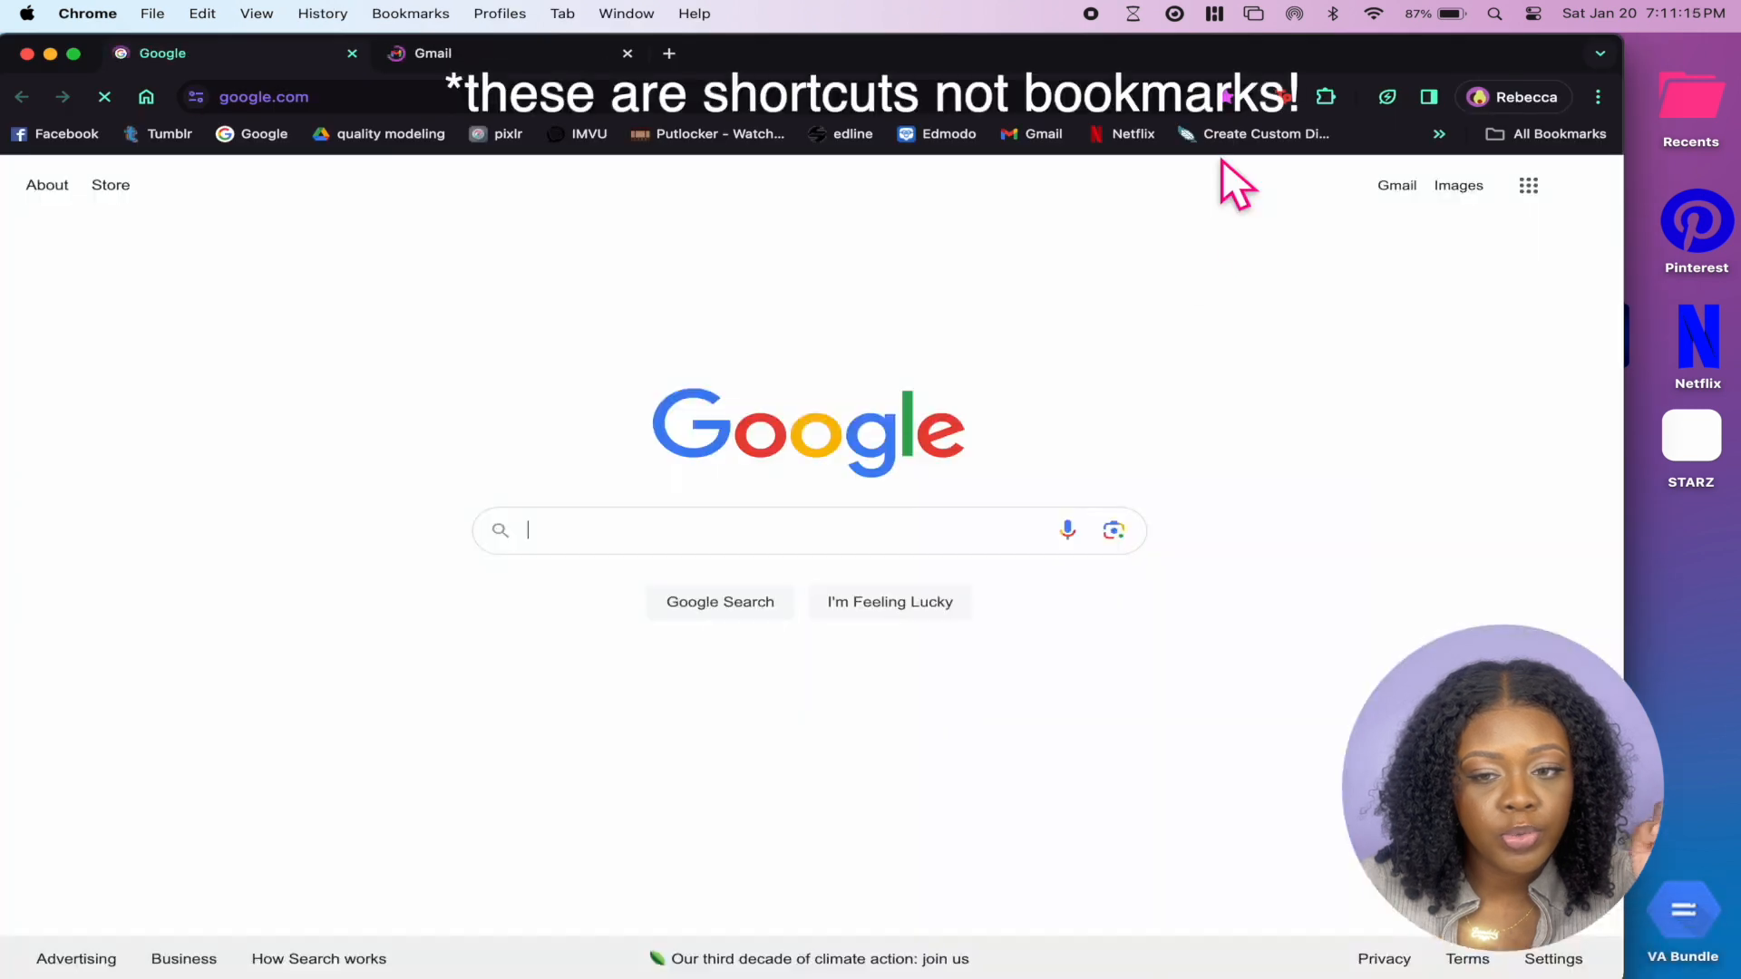
pyautogui.moveTo(1294, 63); pyautogui.dragTo(1086, 2)
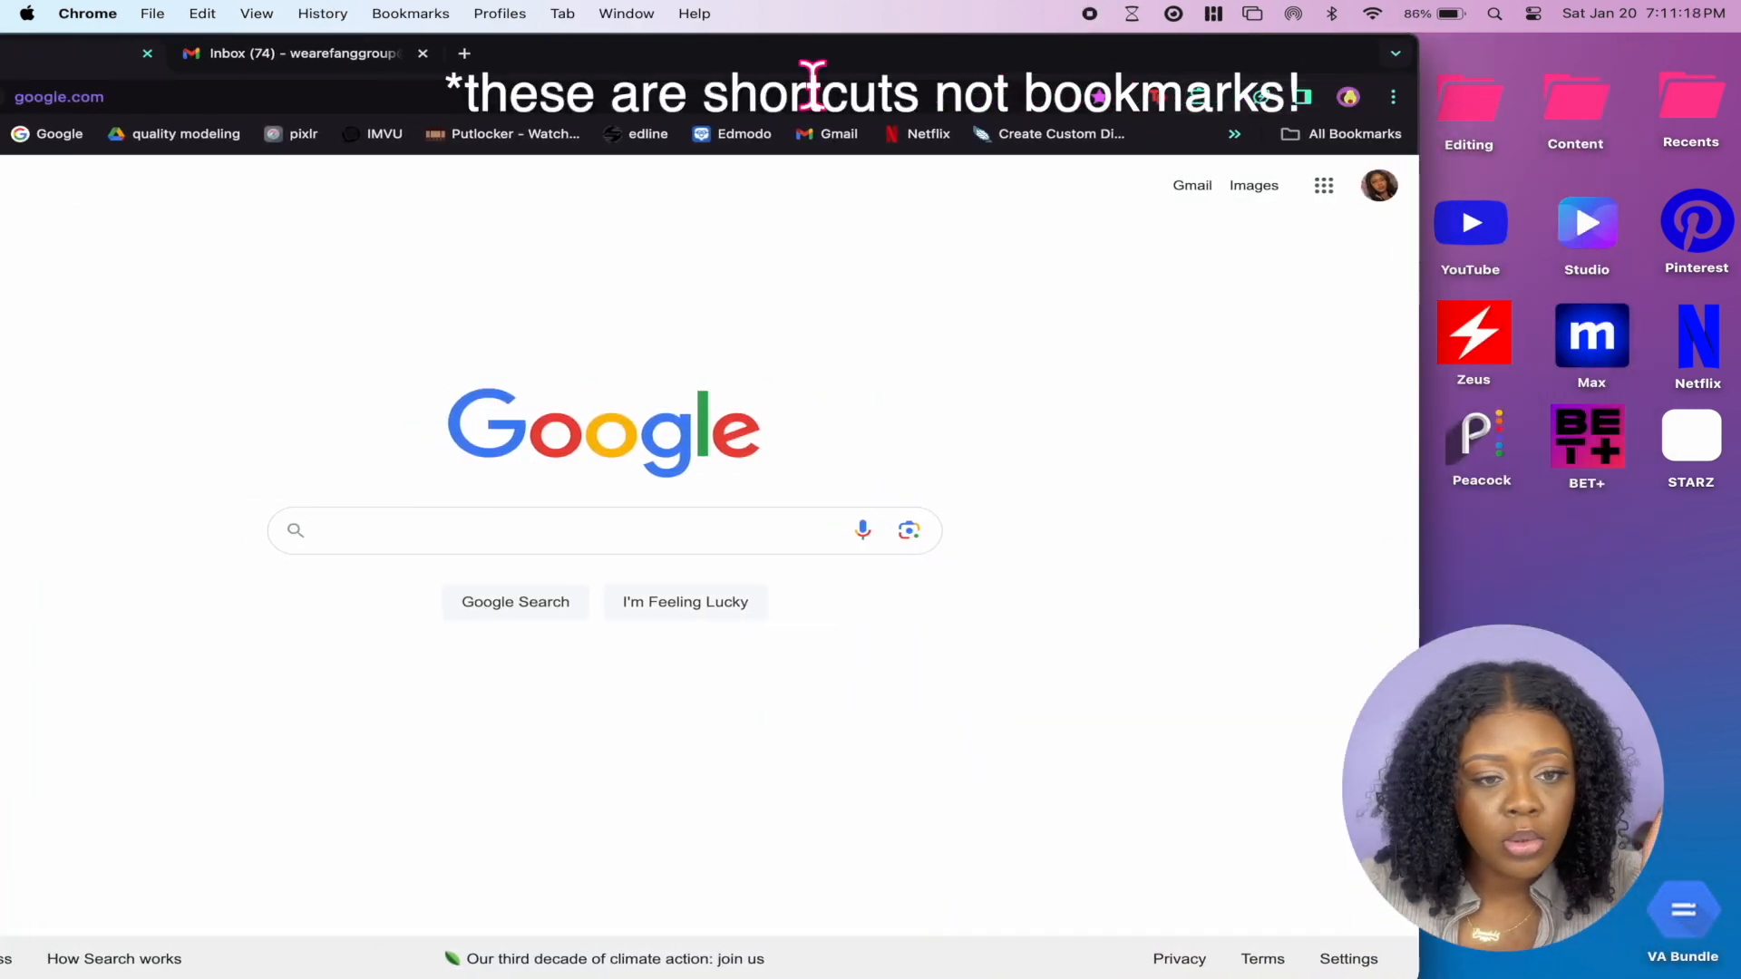
pyautogui.click(608, 105)
pyautogui.moveTo(536, 56); pyautogui.dragTo(699, 58)
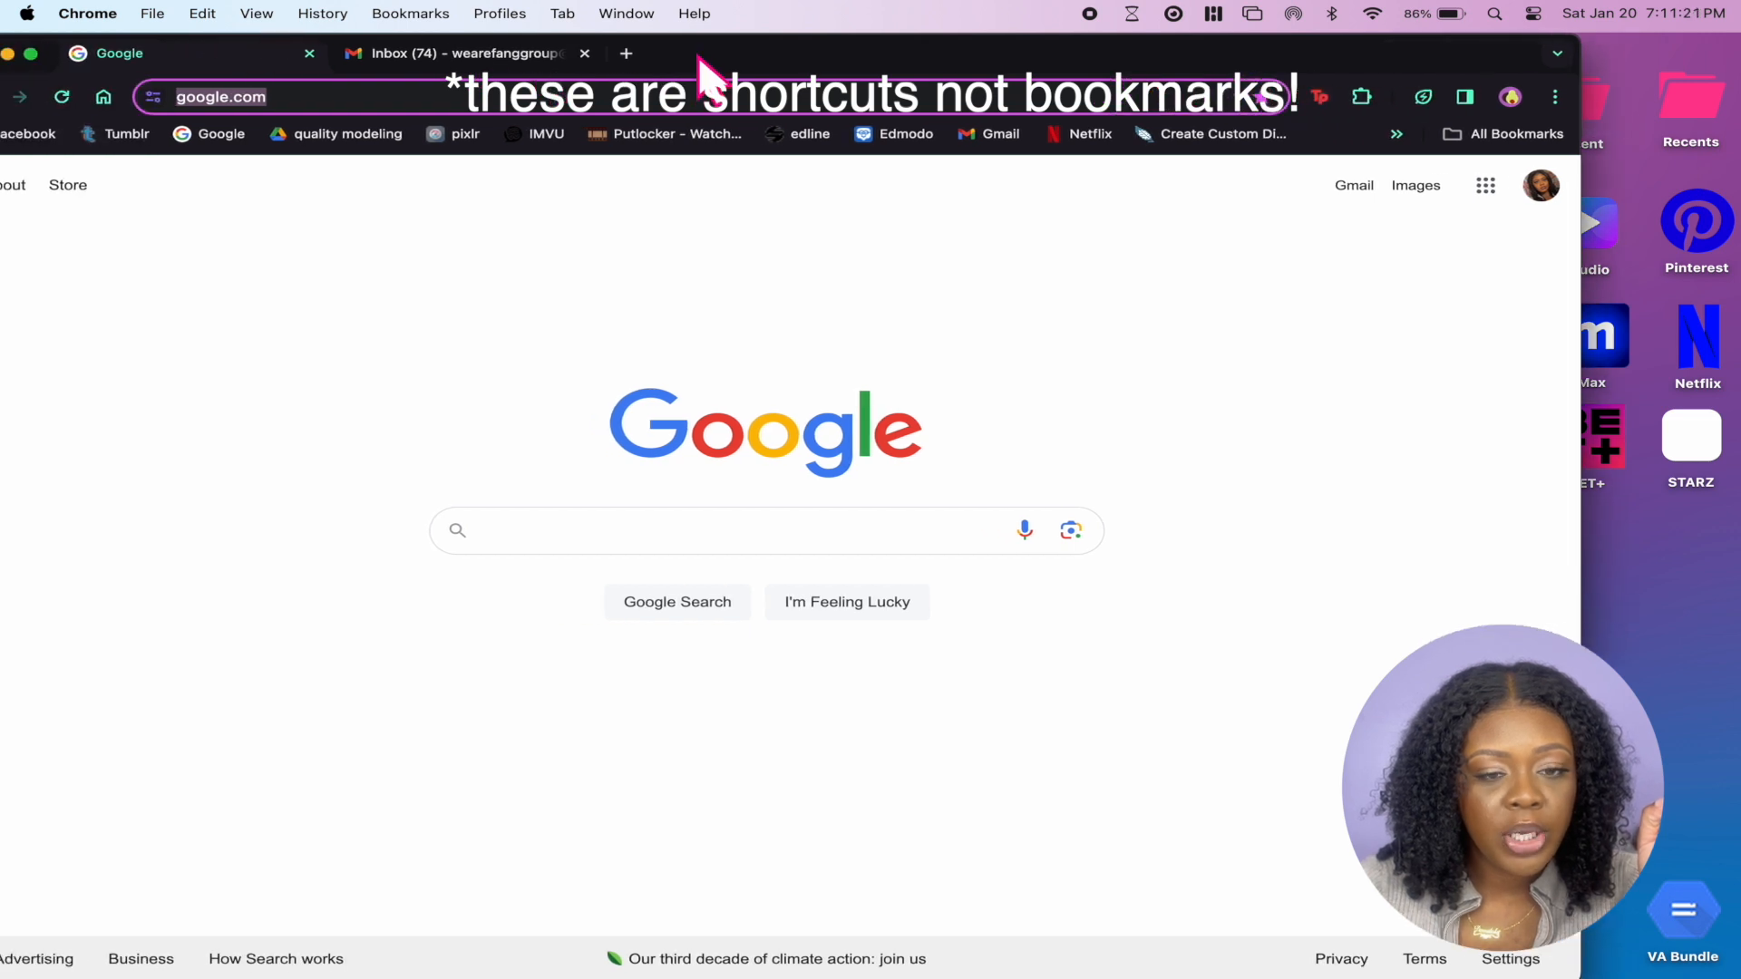
pyautogui.click(626, 54)
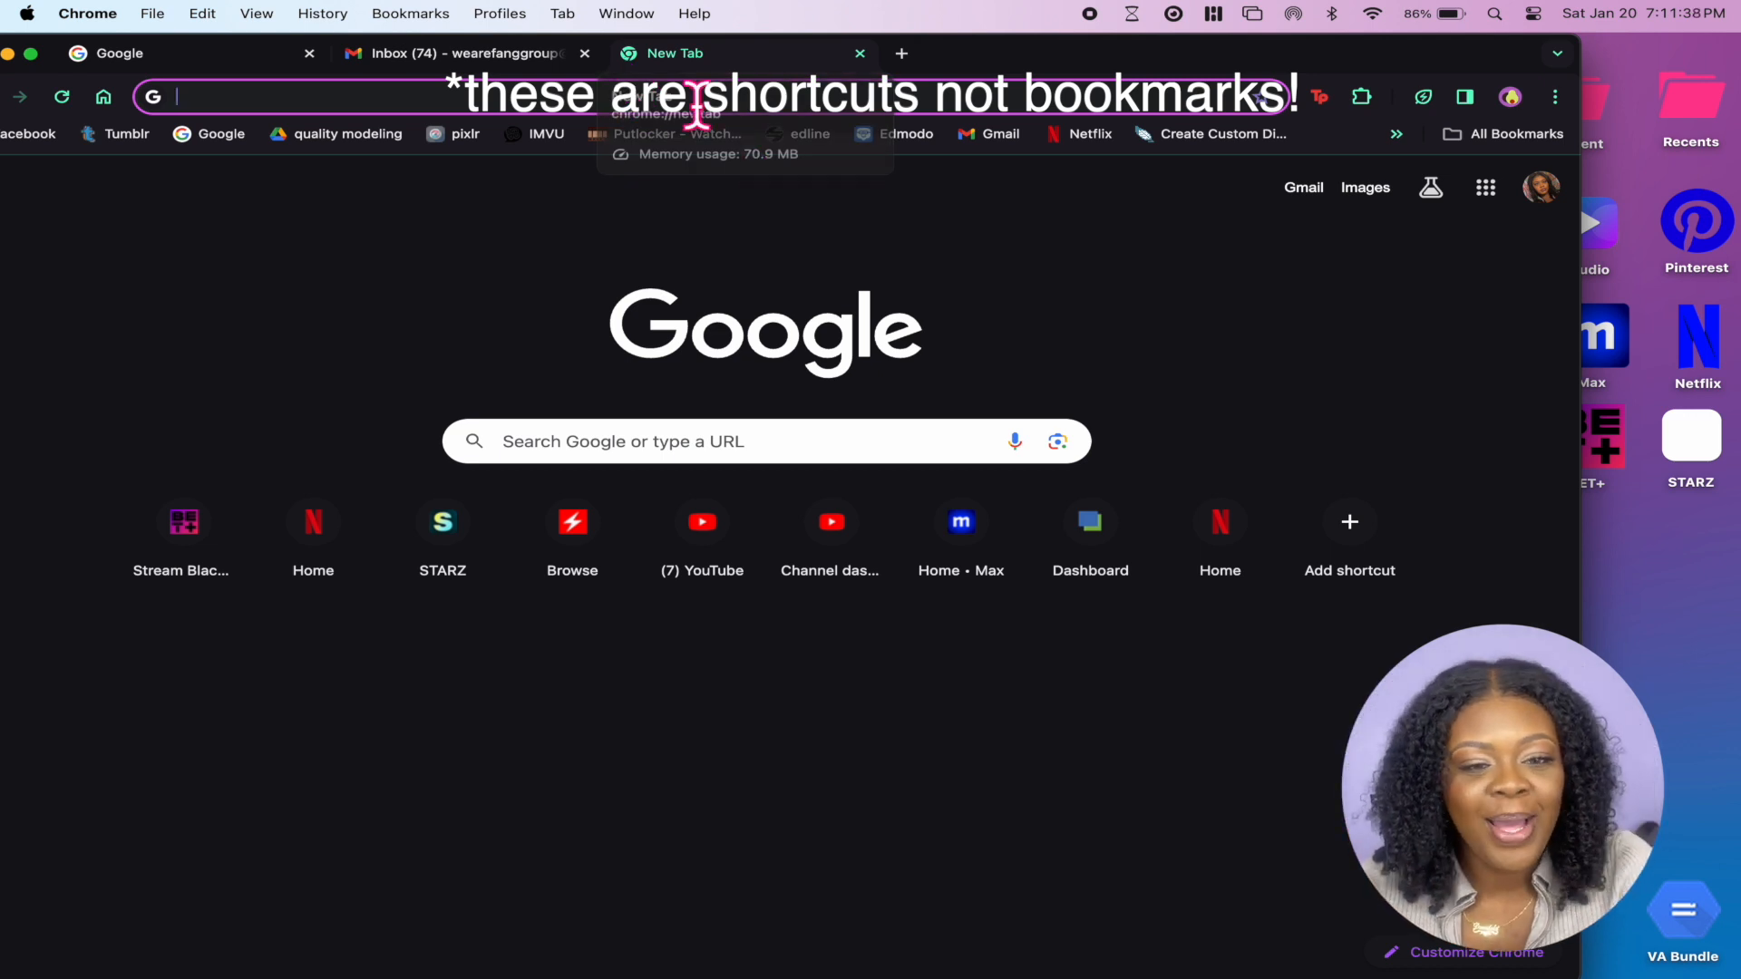
pyautogui.click(584, 54)
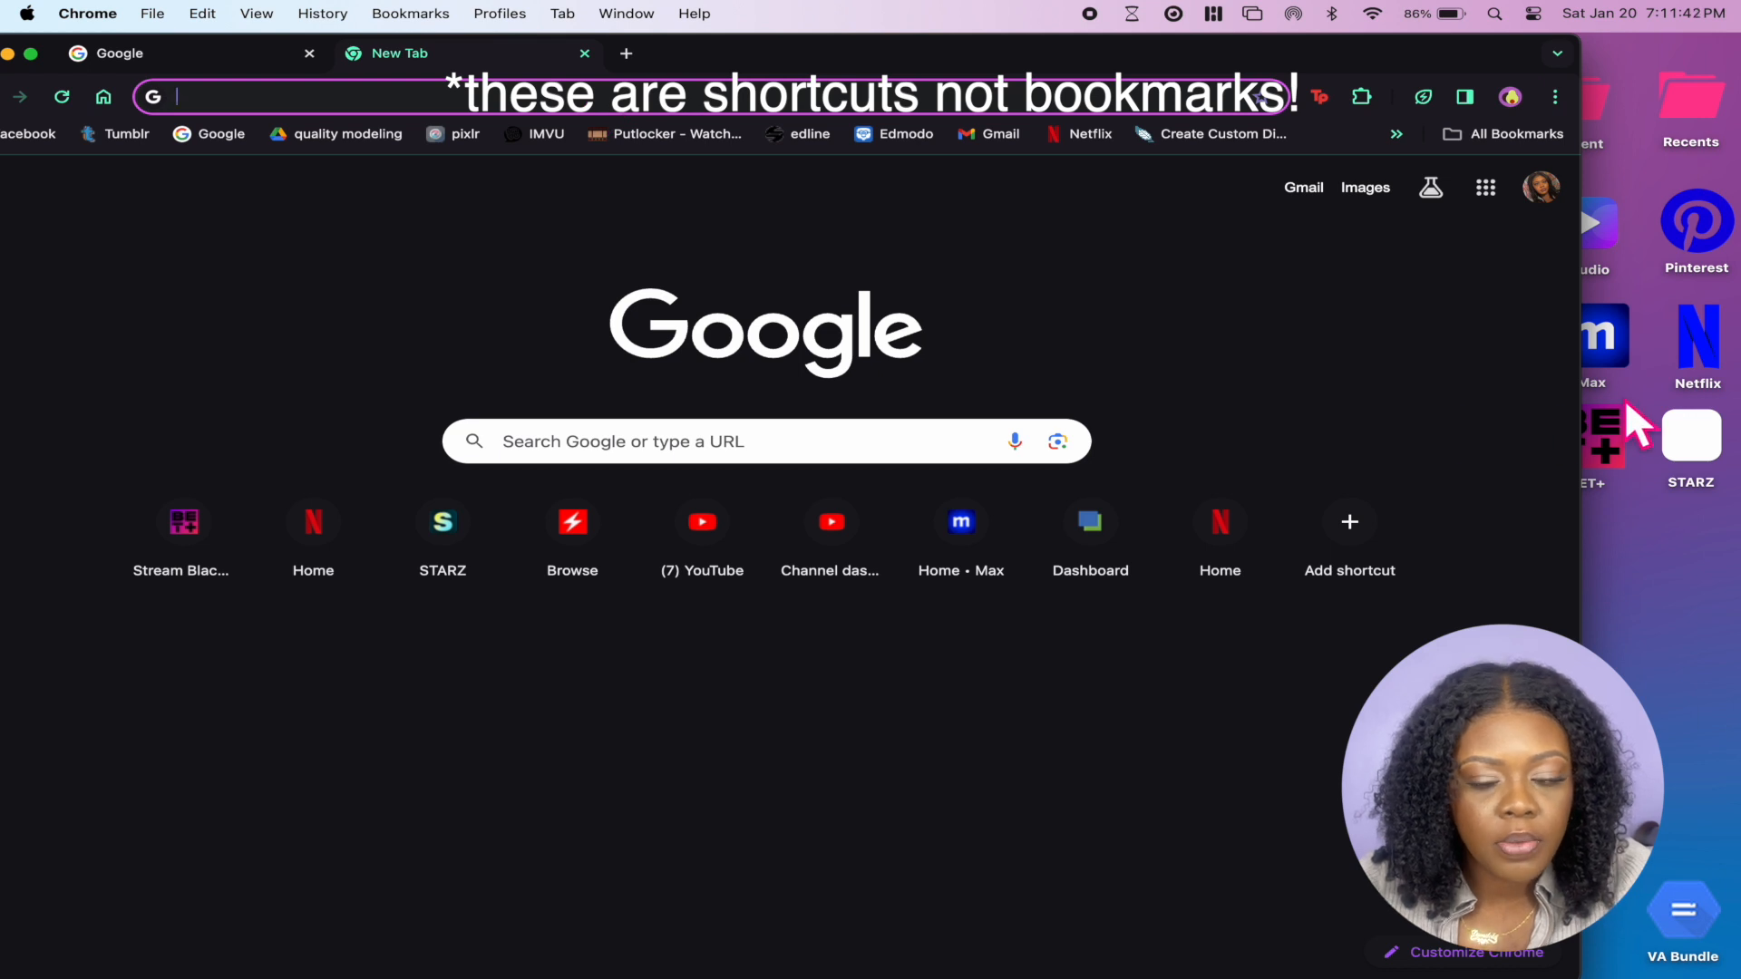
pyautogui.click(1645, 635)
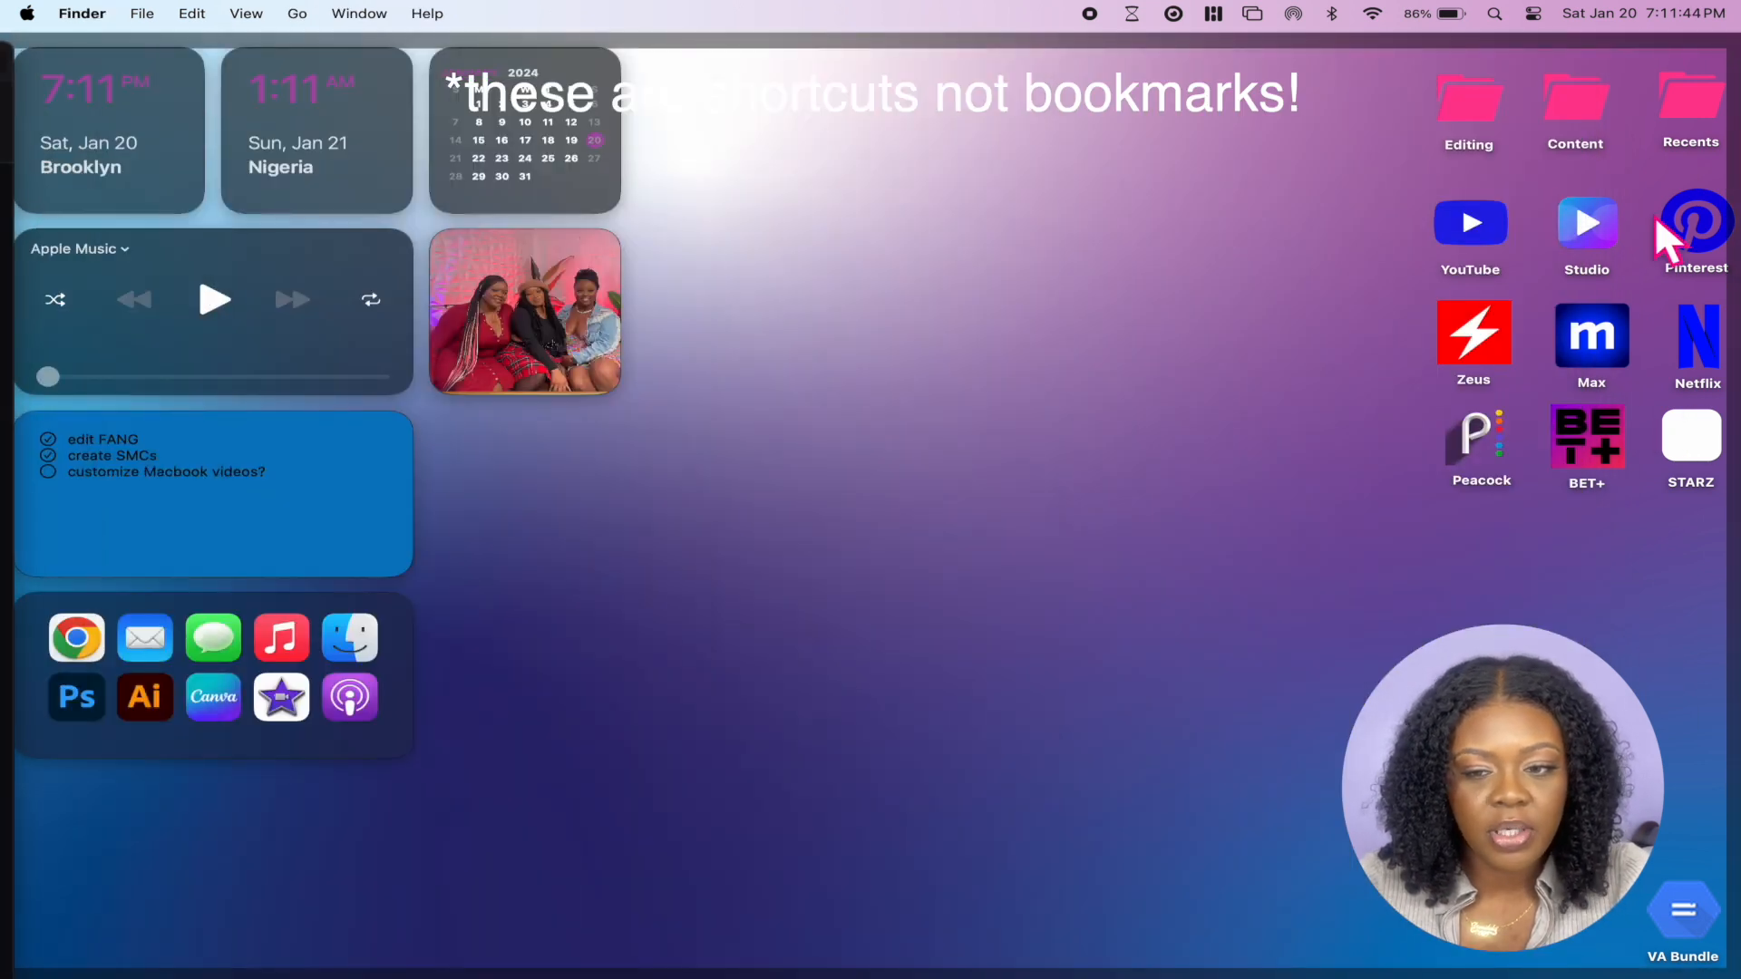
pyautogui.moveTo(1393, 184); pyautogui.dragTo(1588, 441)
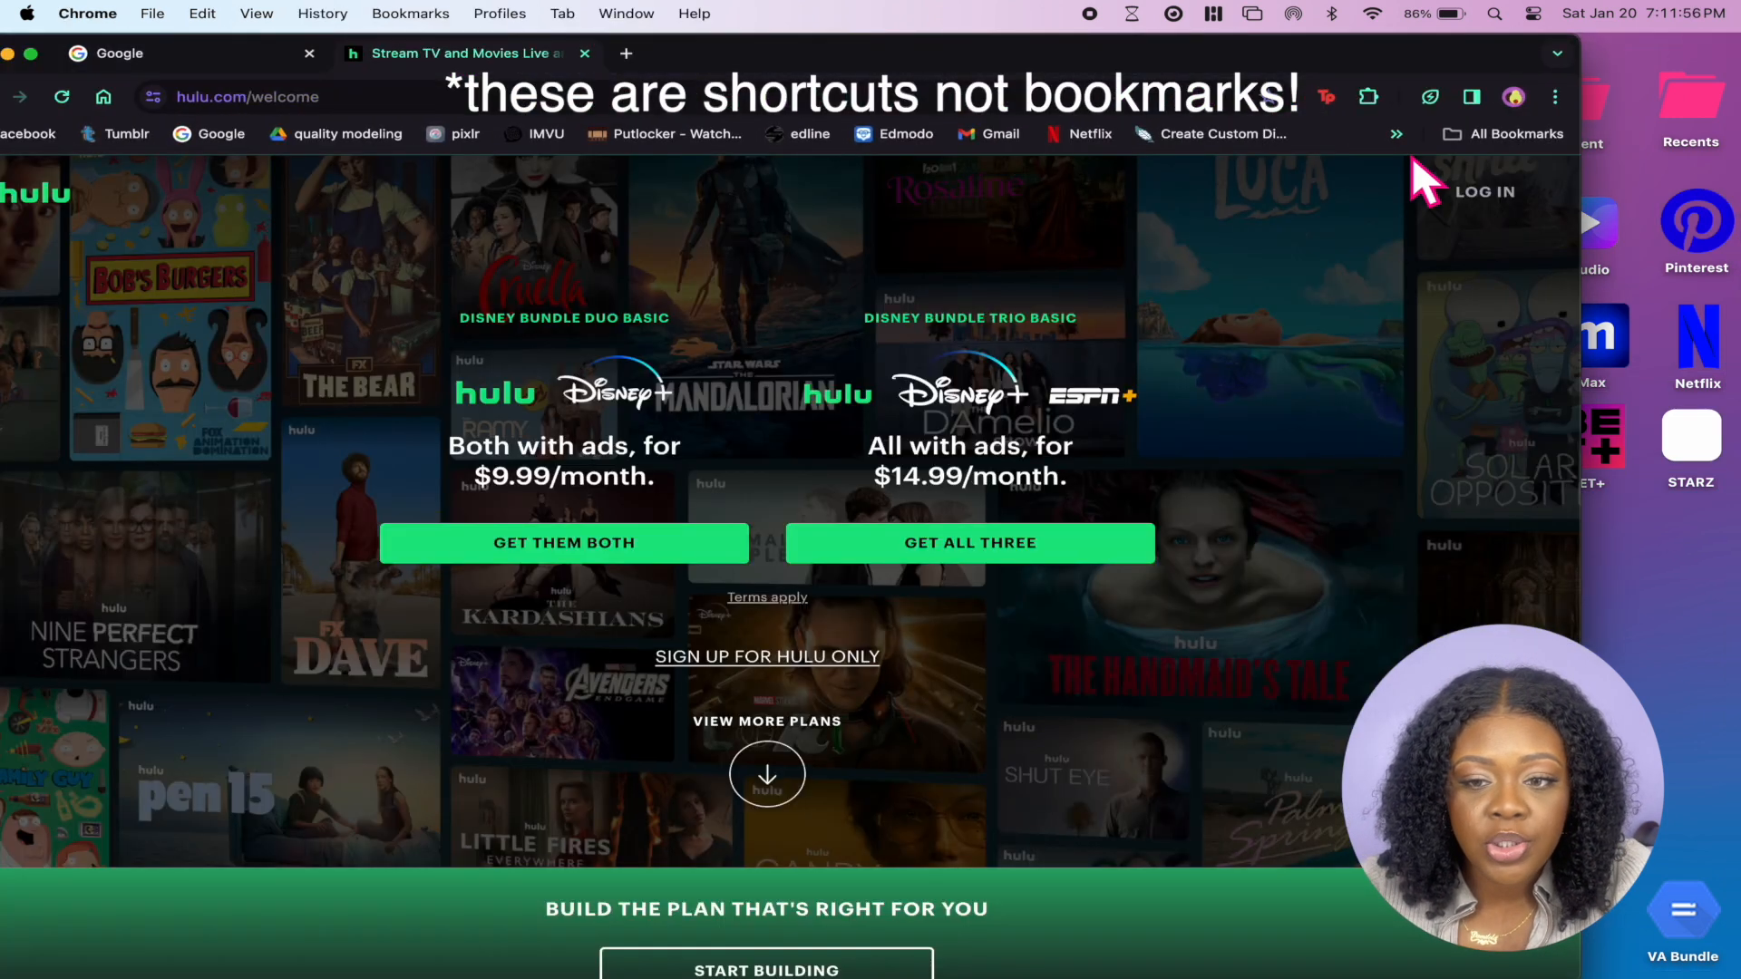
# Create a shortcut of the Hulu welcome page named Hulu, set to open as a window
pyautogui.click(1556, 96)
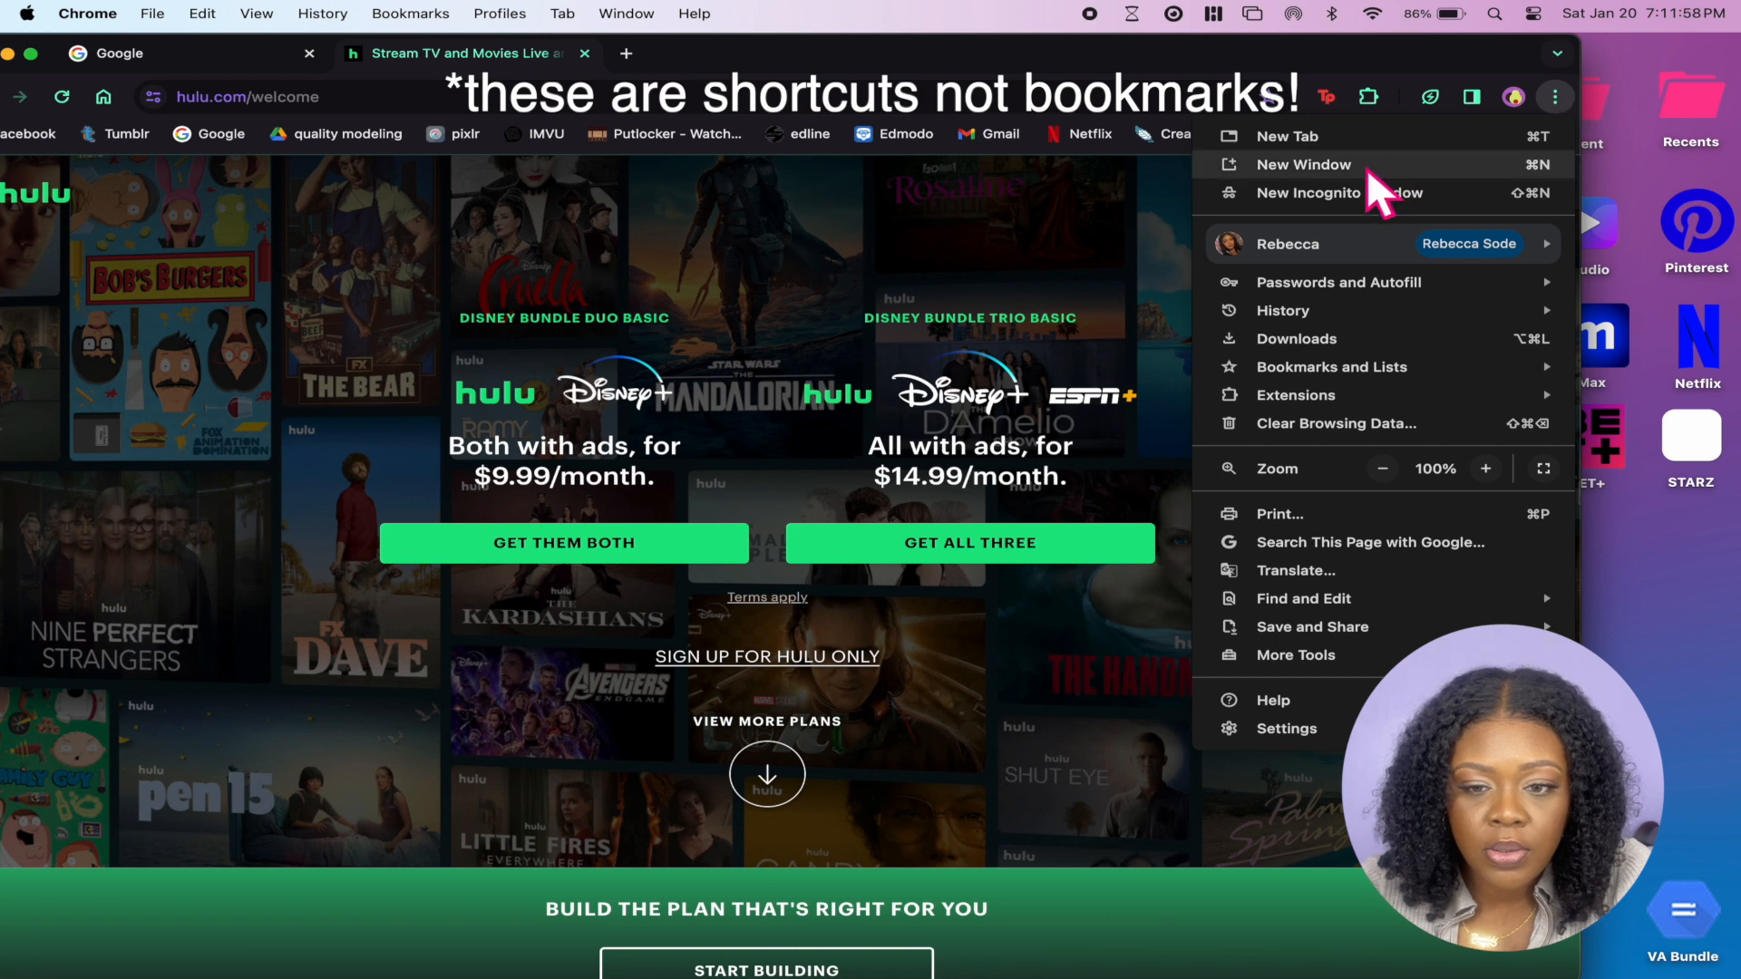
pyautogui.moveTo(1370, 633)
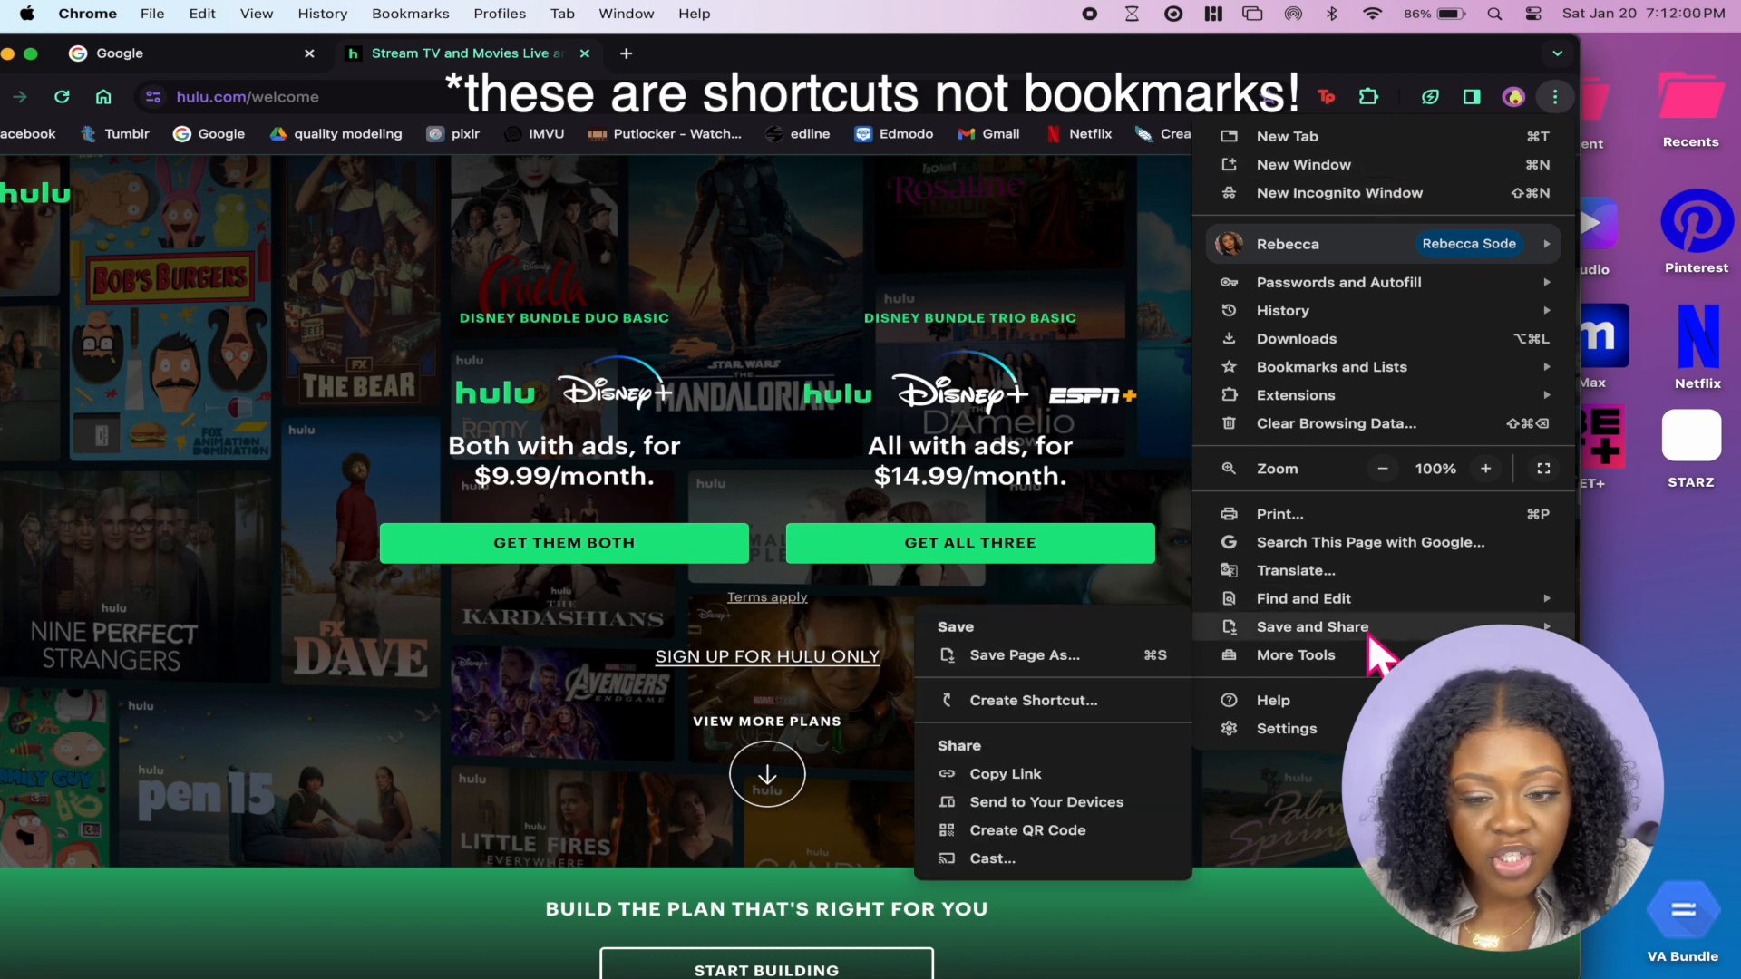
pyautogui.click(1101, 691)
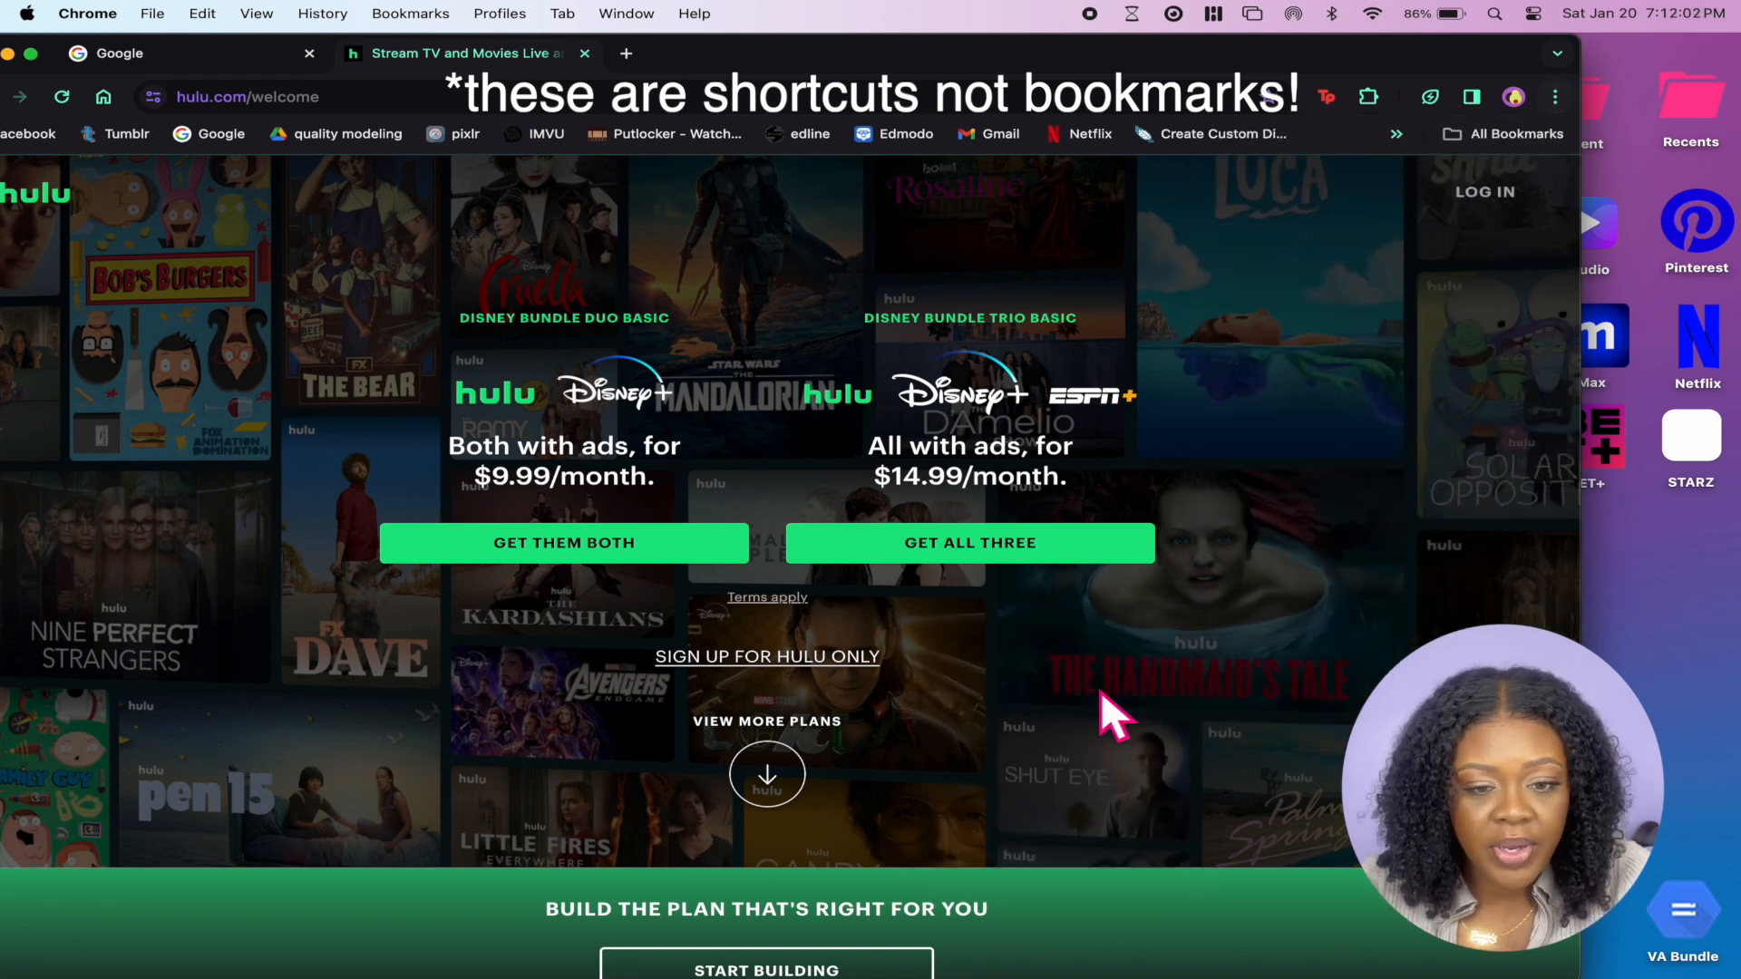
pyautogui.press('Right')
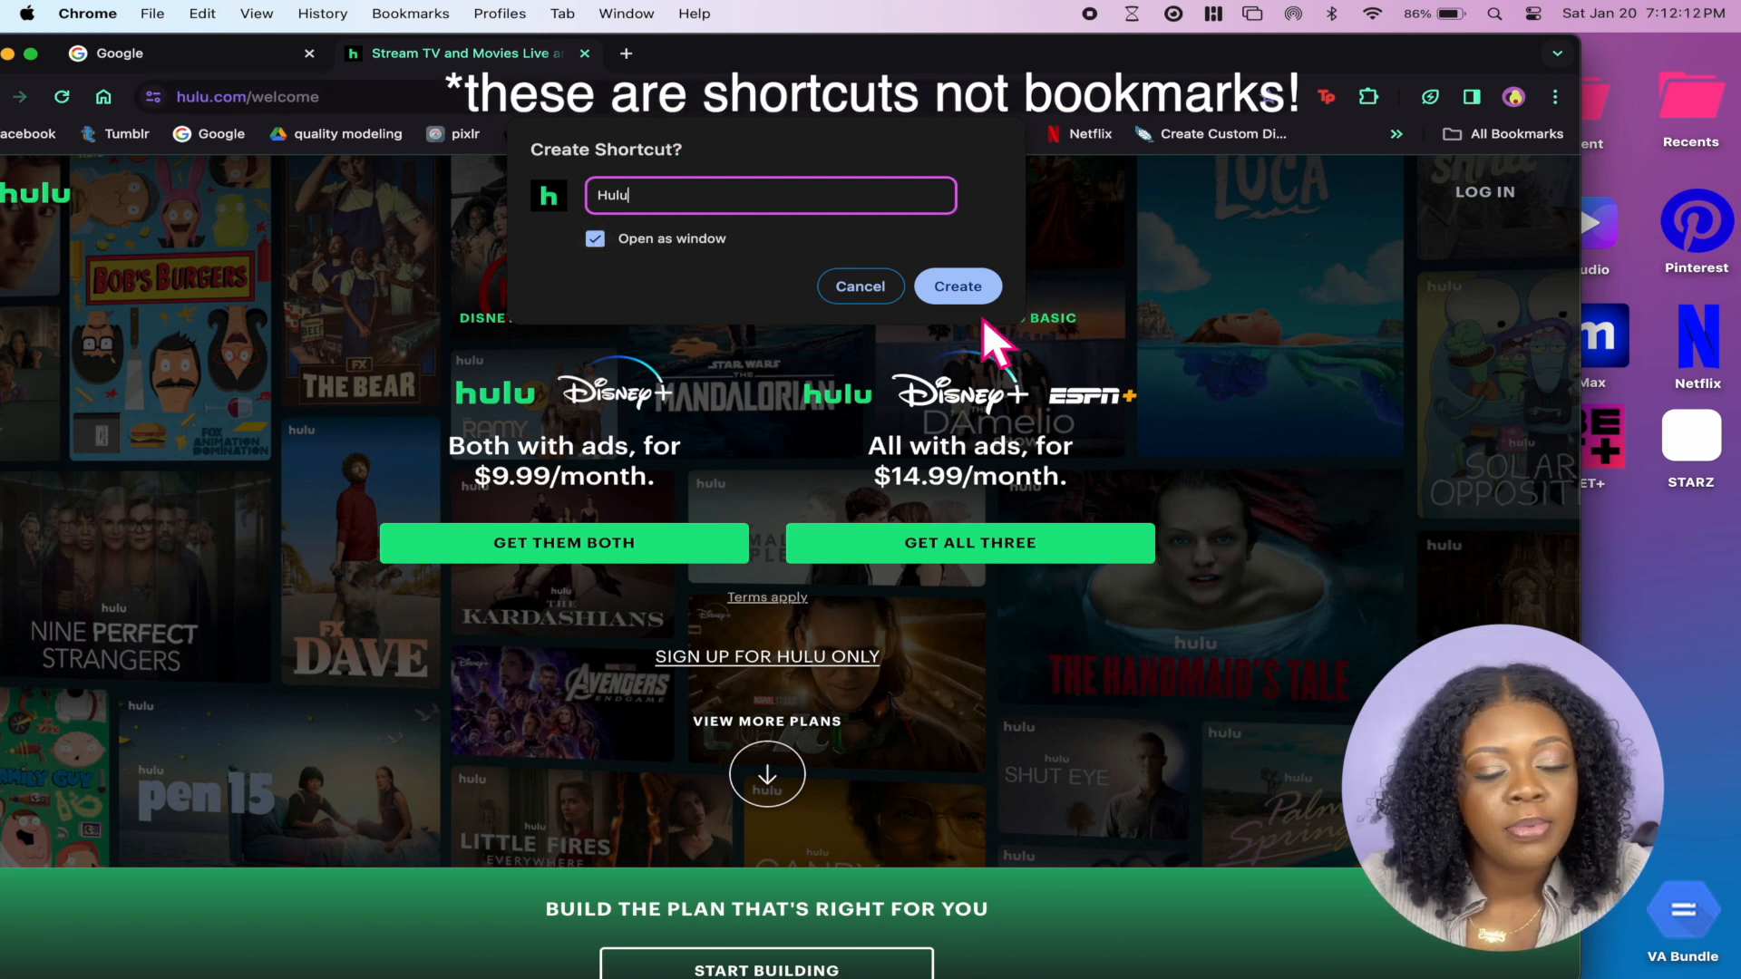
pyautogui.click(943, 280)
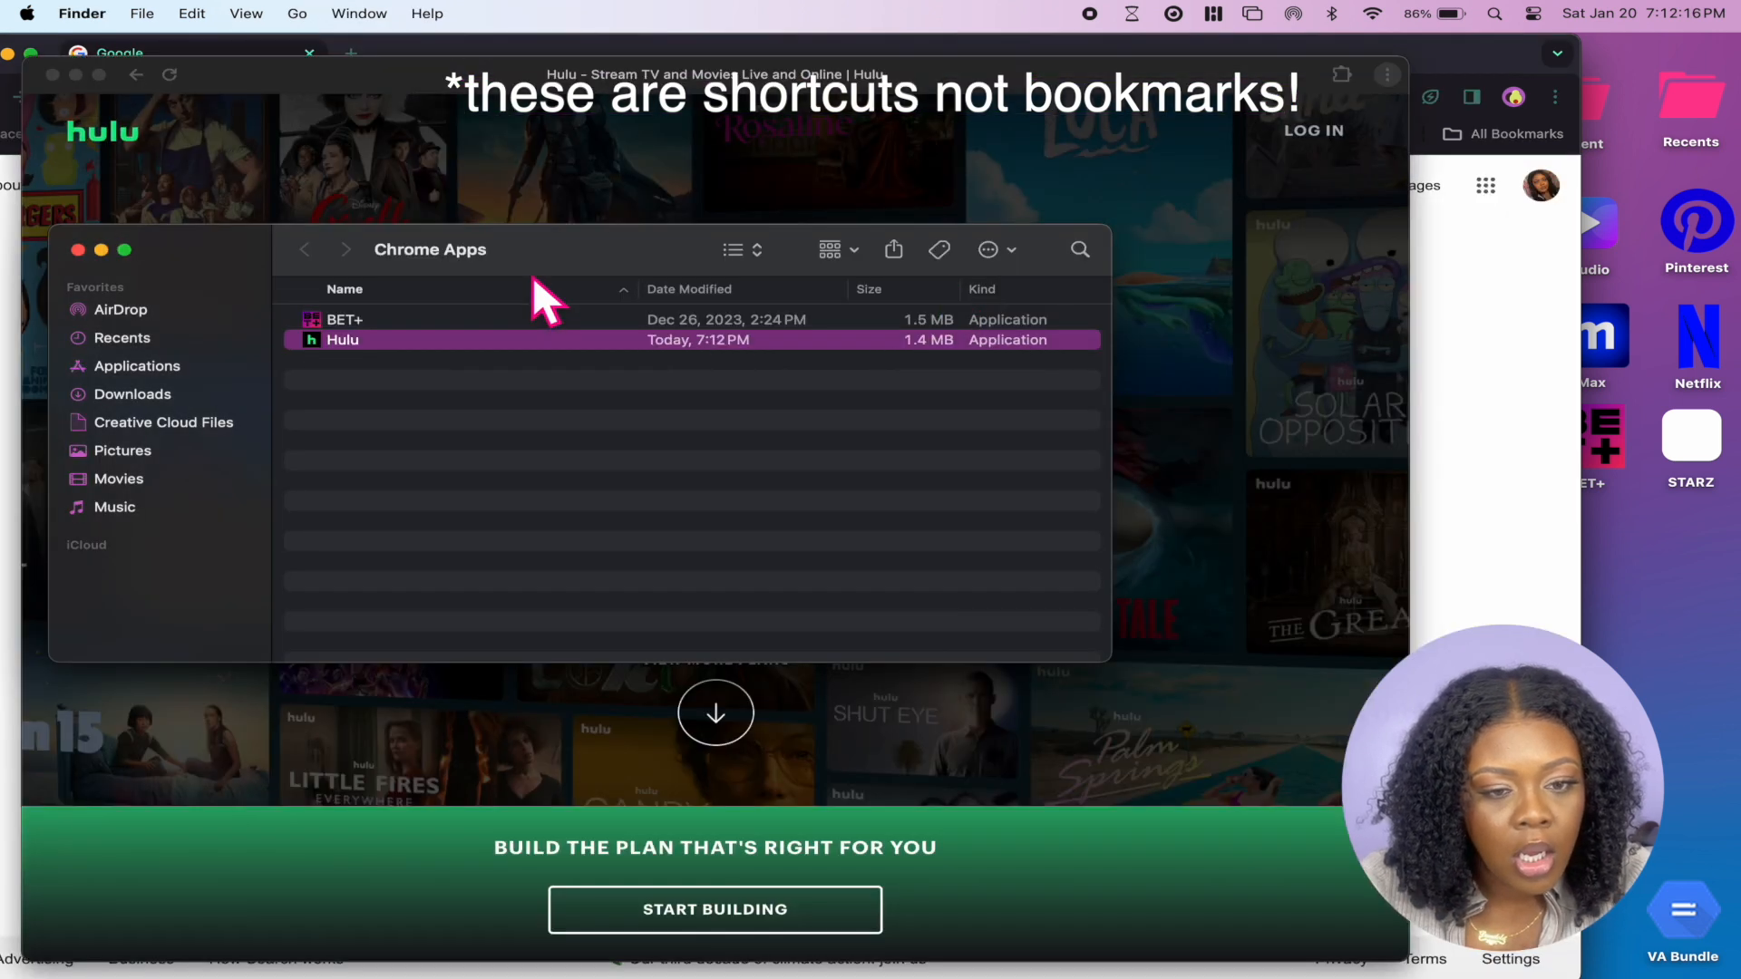
# Bring the new Hulu app window to the front and close it
pyautogui.click(575, 209)
pyautogui.moveTo(613, 75); pyautogui.dragTo(705, 77)
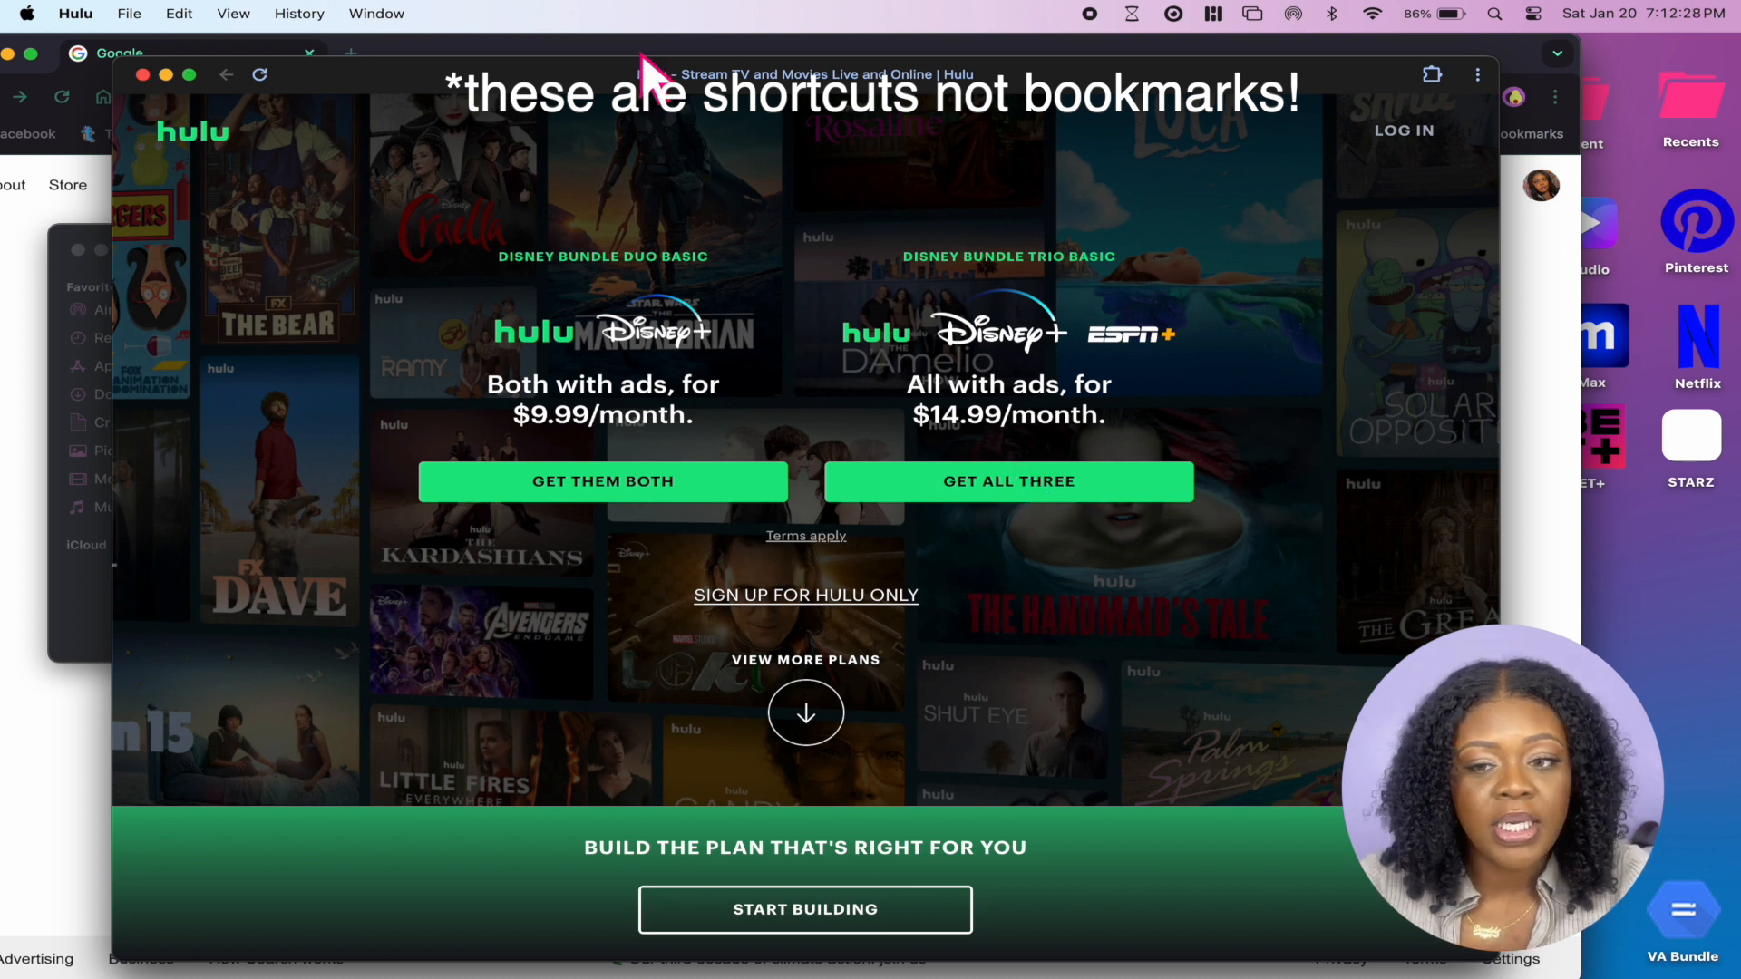
pyautogui.click(143, 75)
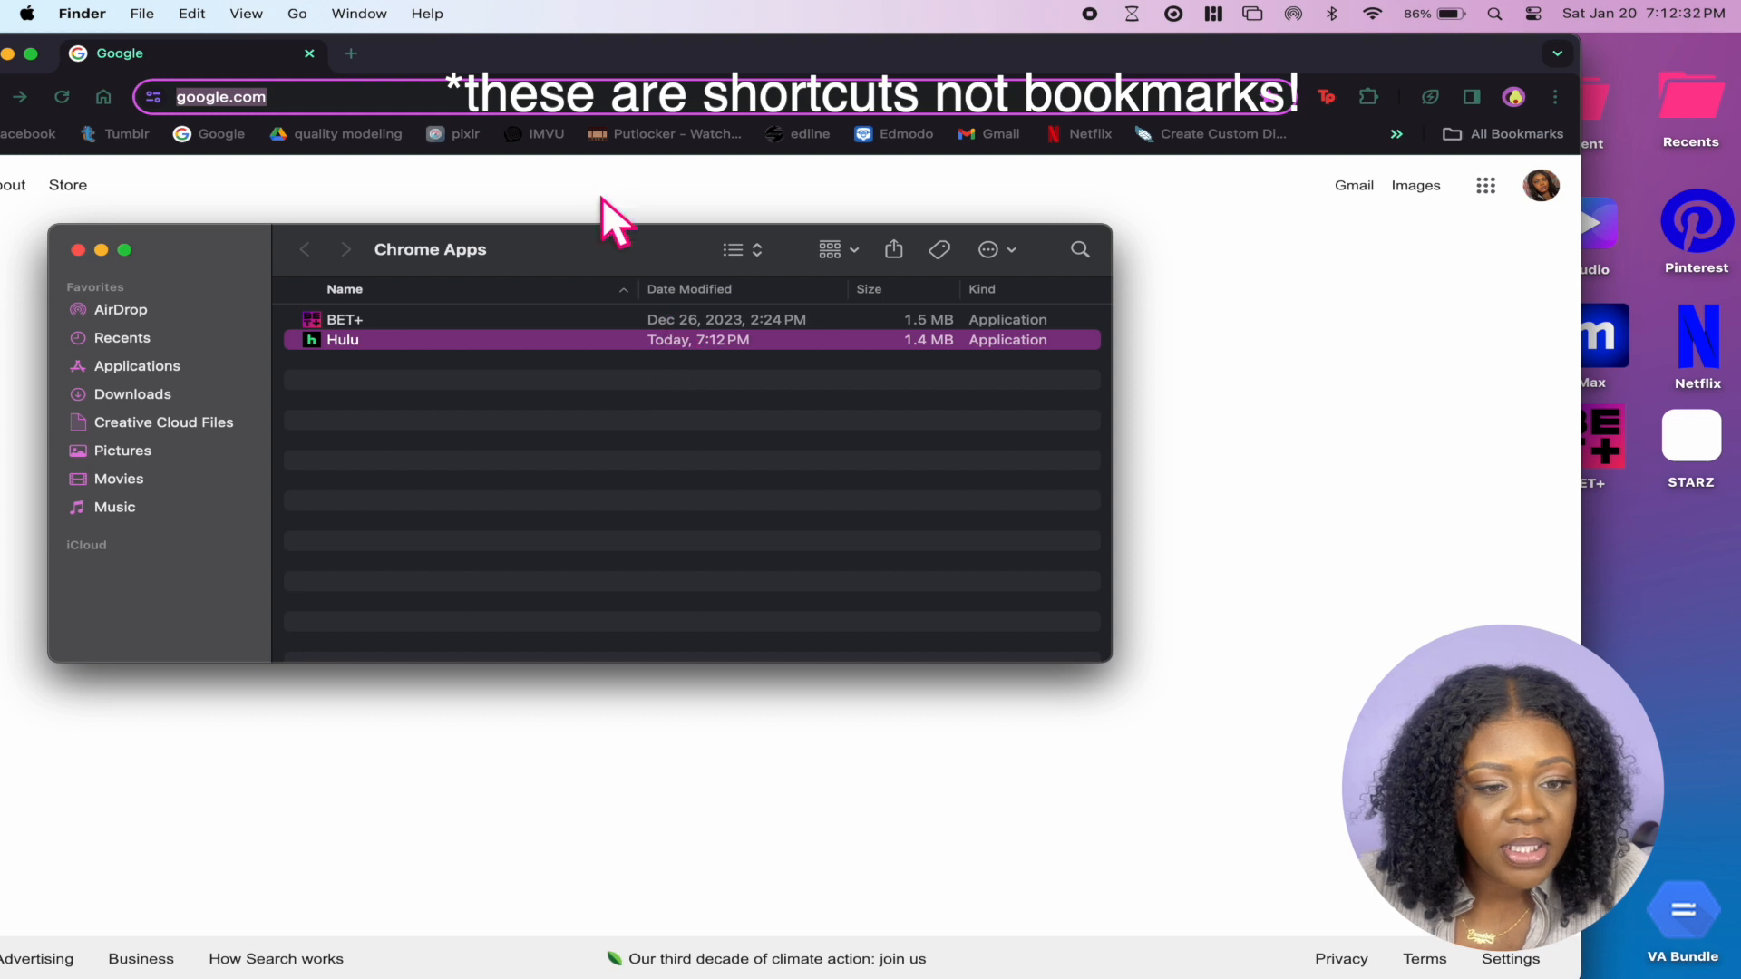
# Move the Hulu app from the Chrome Apps folder to the desktop beneath BET+ and close the folder window
pyautogui.moveTo(620, 245); pyautogui.dragTo(830, 244)
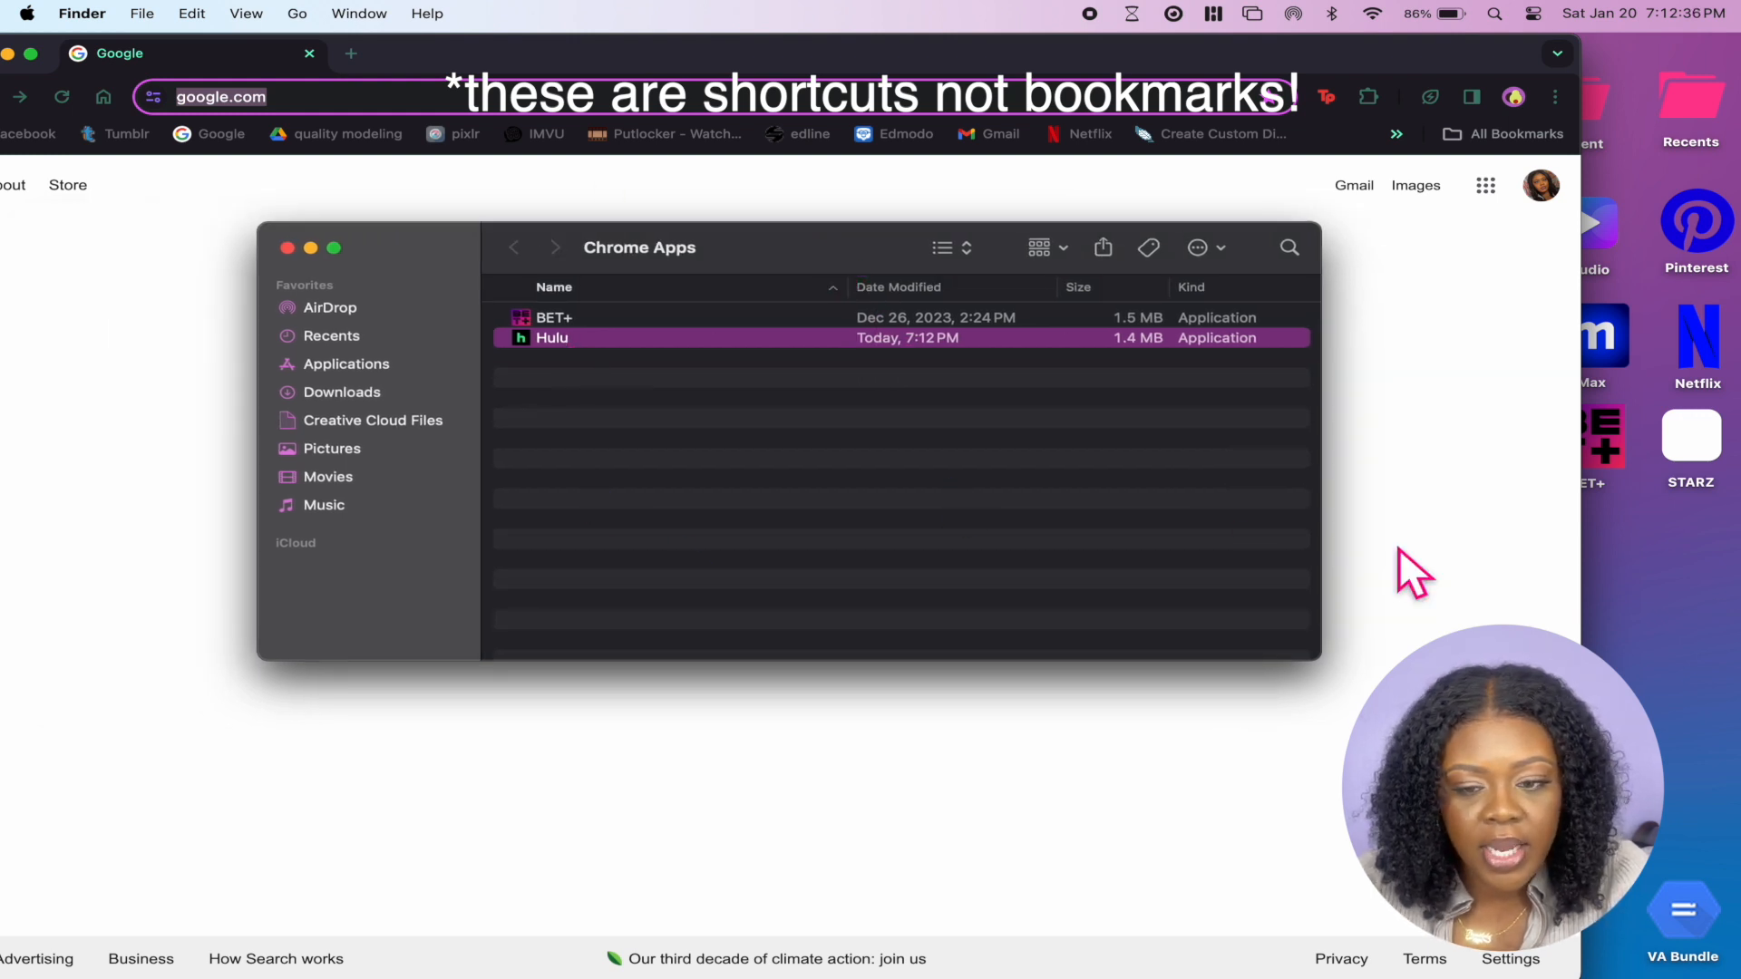
pyautogui.moveTo(966, 339); pyautogui.dragTo(1687, 585)
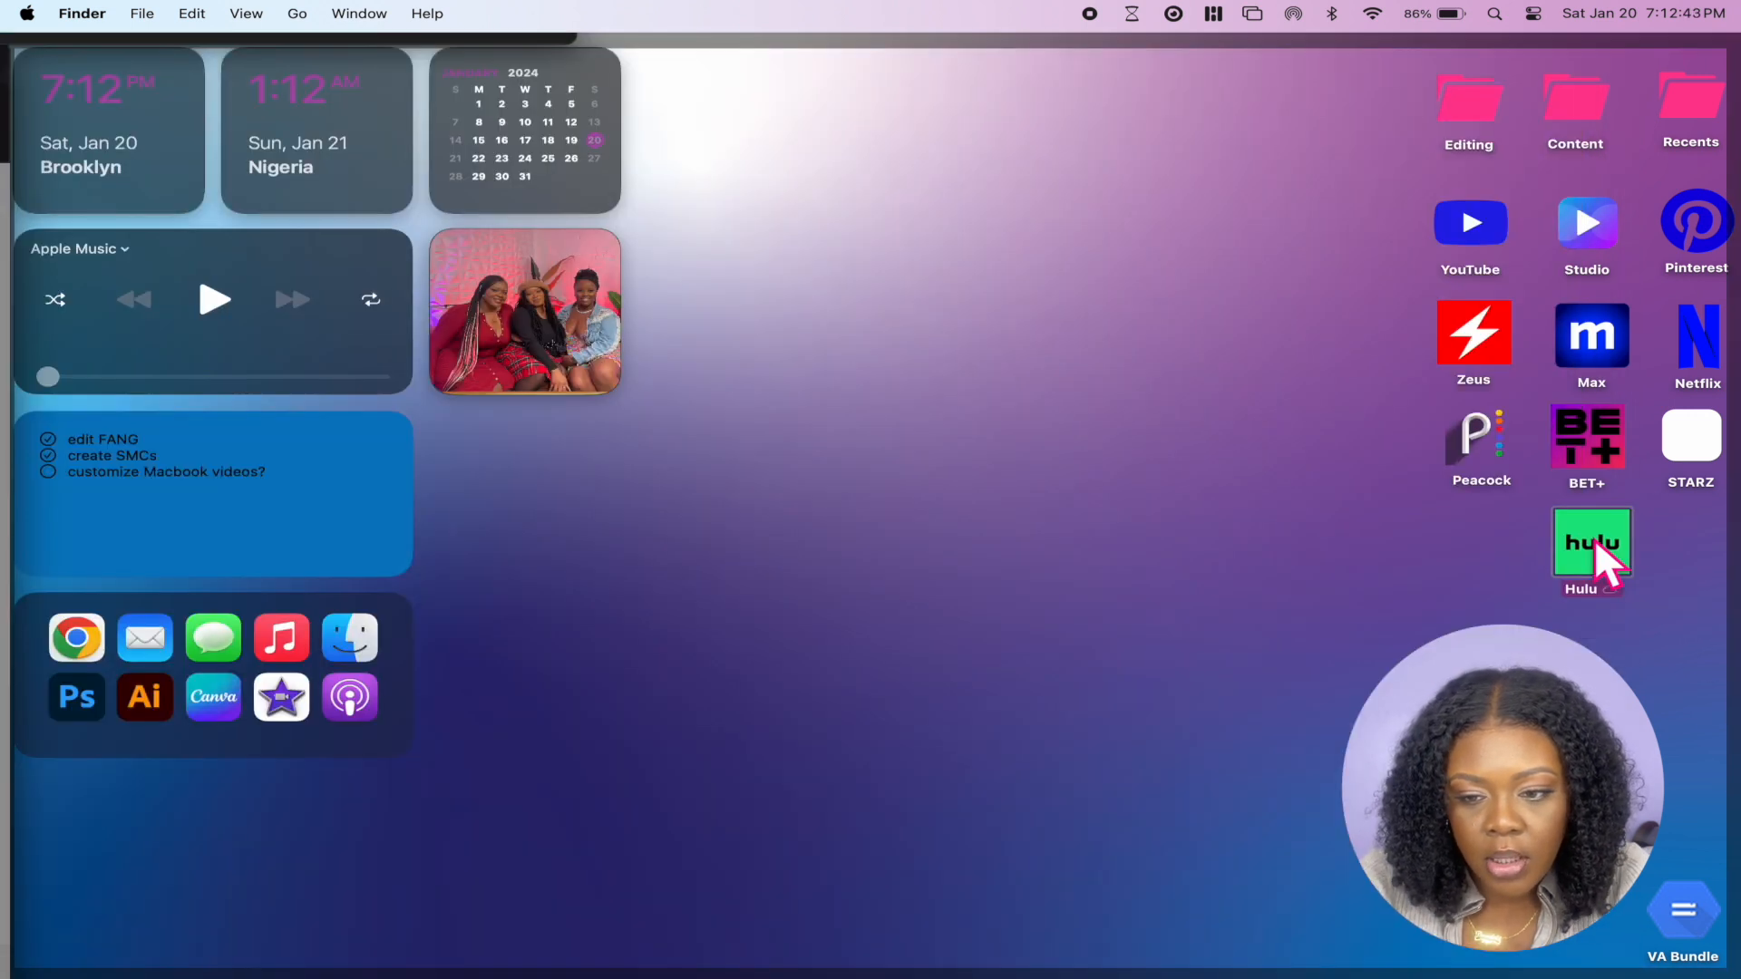
pyautogui.moveTo(1595, 537)
pyautogui.mouseDown()
pyautogui.moveTo(1687, 542)
pyautogui.moveTo(1604, 533)
pyautogui.mouseUp()
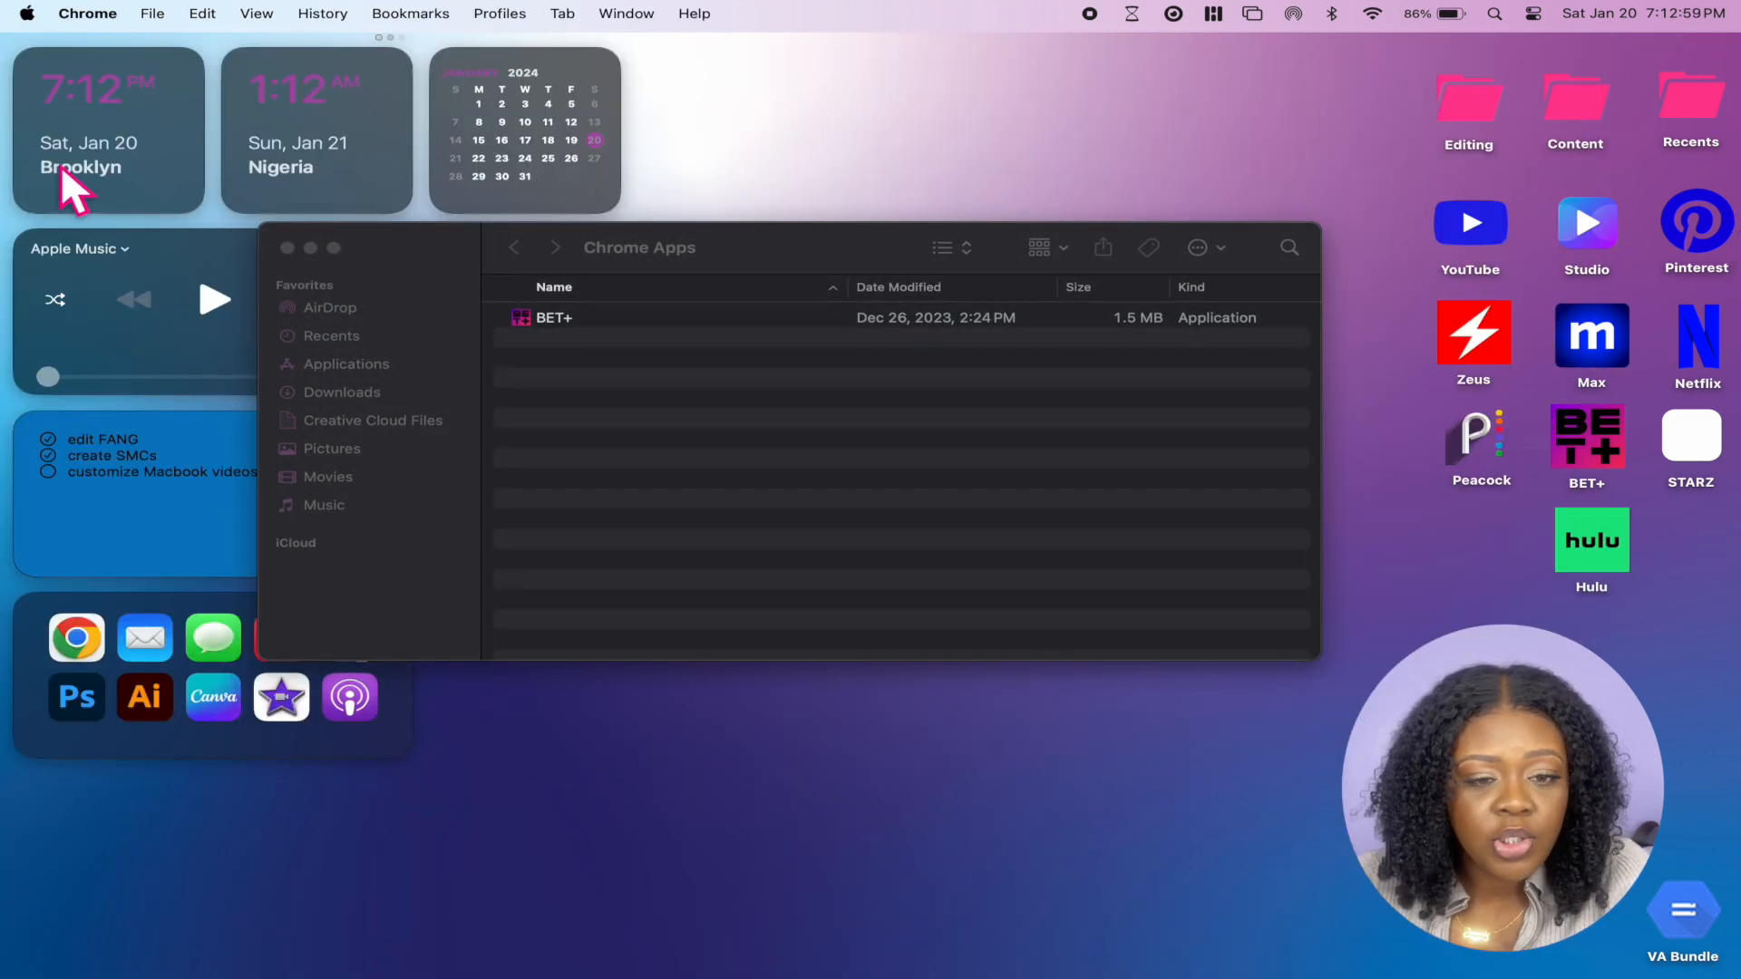
pyautogui.click(287, 248)
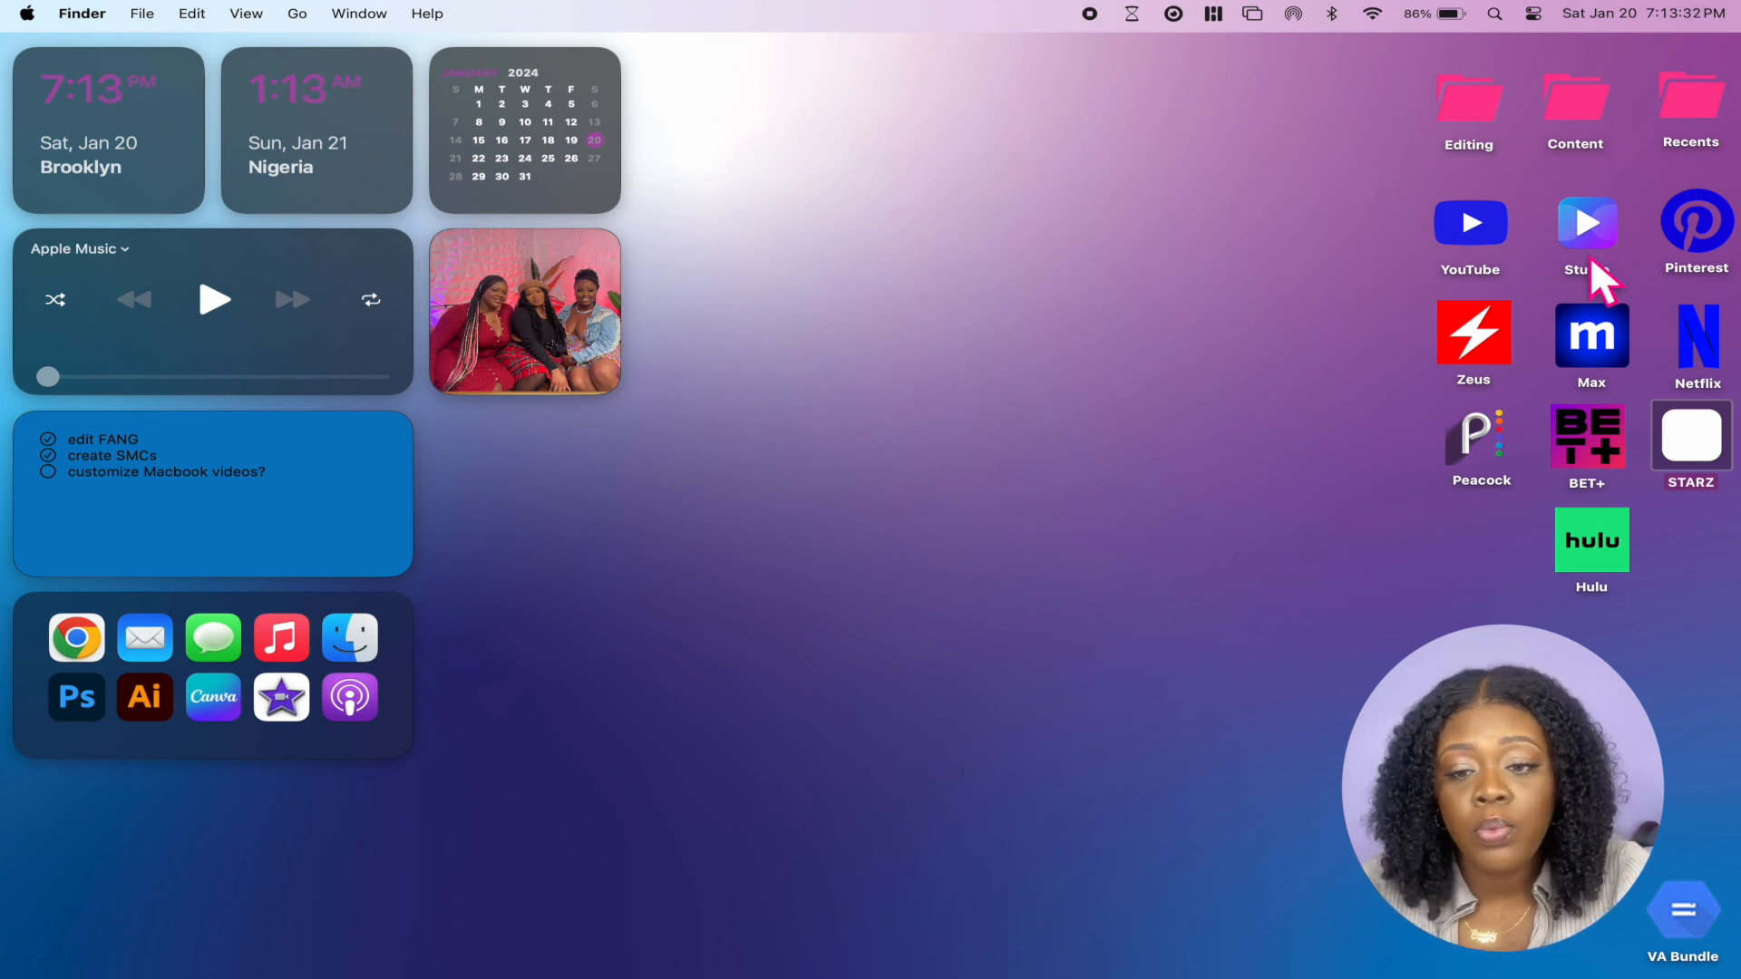
# Switch to Safari and run an image search for "pink youtube logo png"
pyautogui.moveTo(1212, 975)
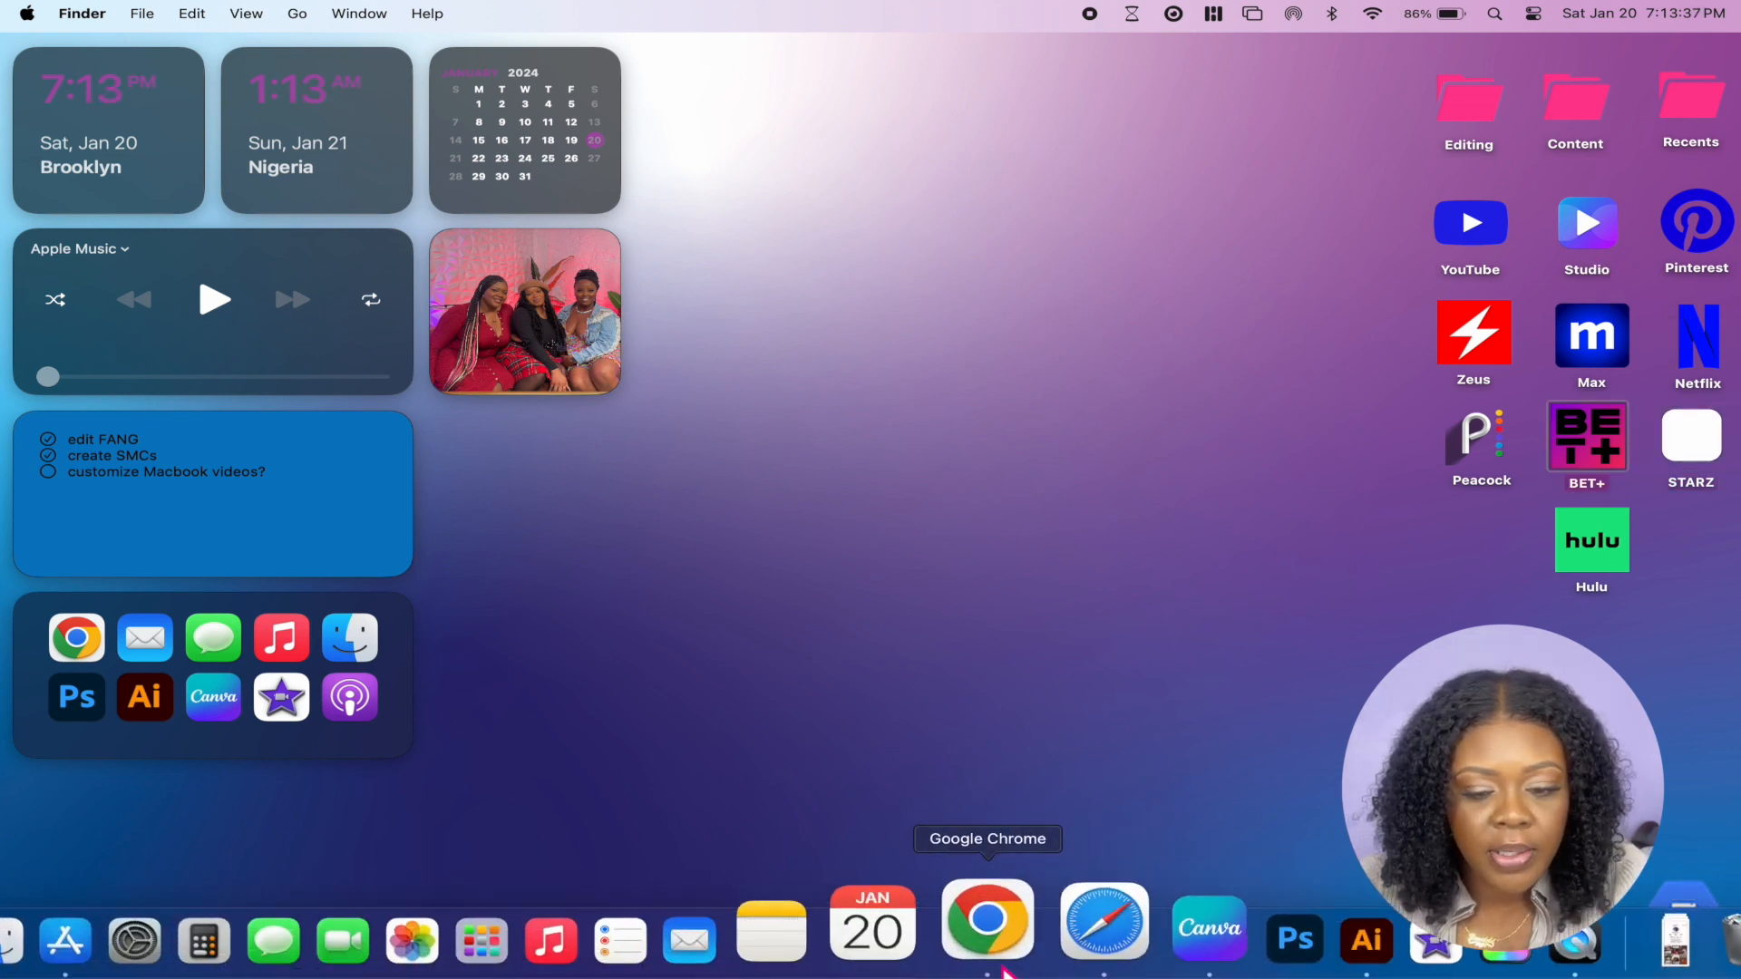
pyautogui.click(1060, 950)
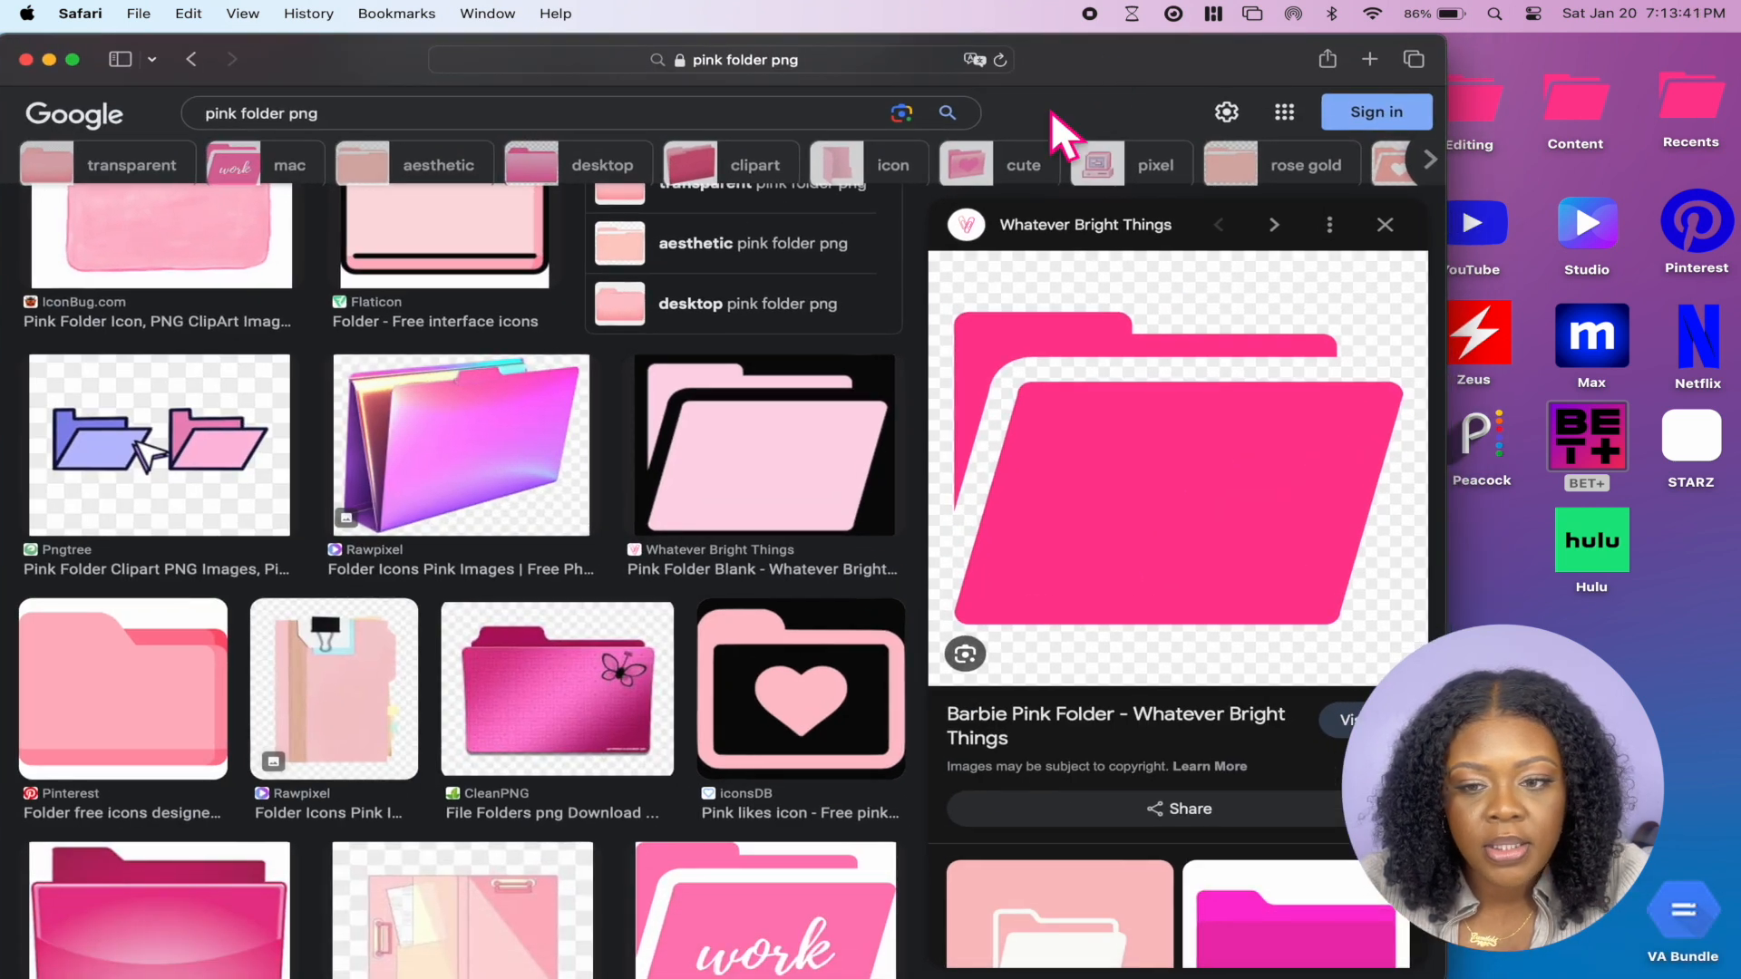
pyautogui.click(687, 107)
pyautogui.press('super+a')
pyautogui.write('pink youtube ')
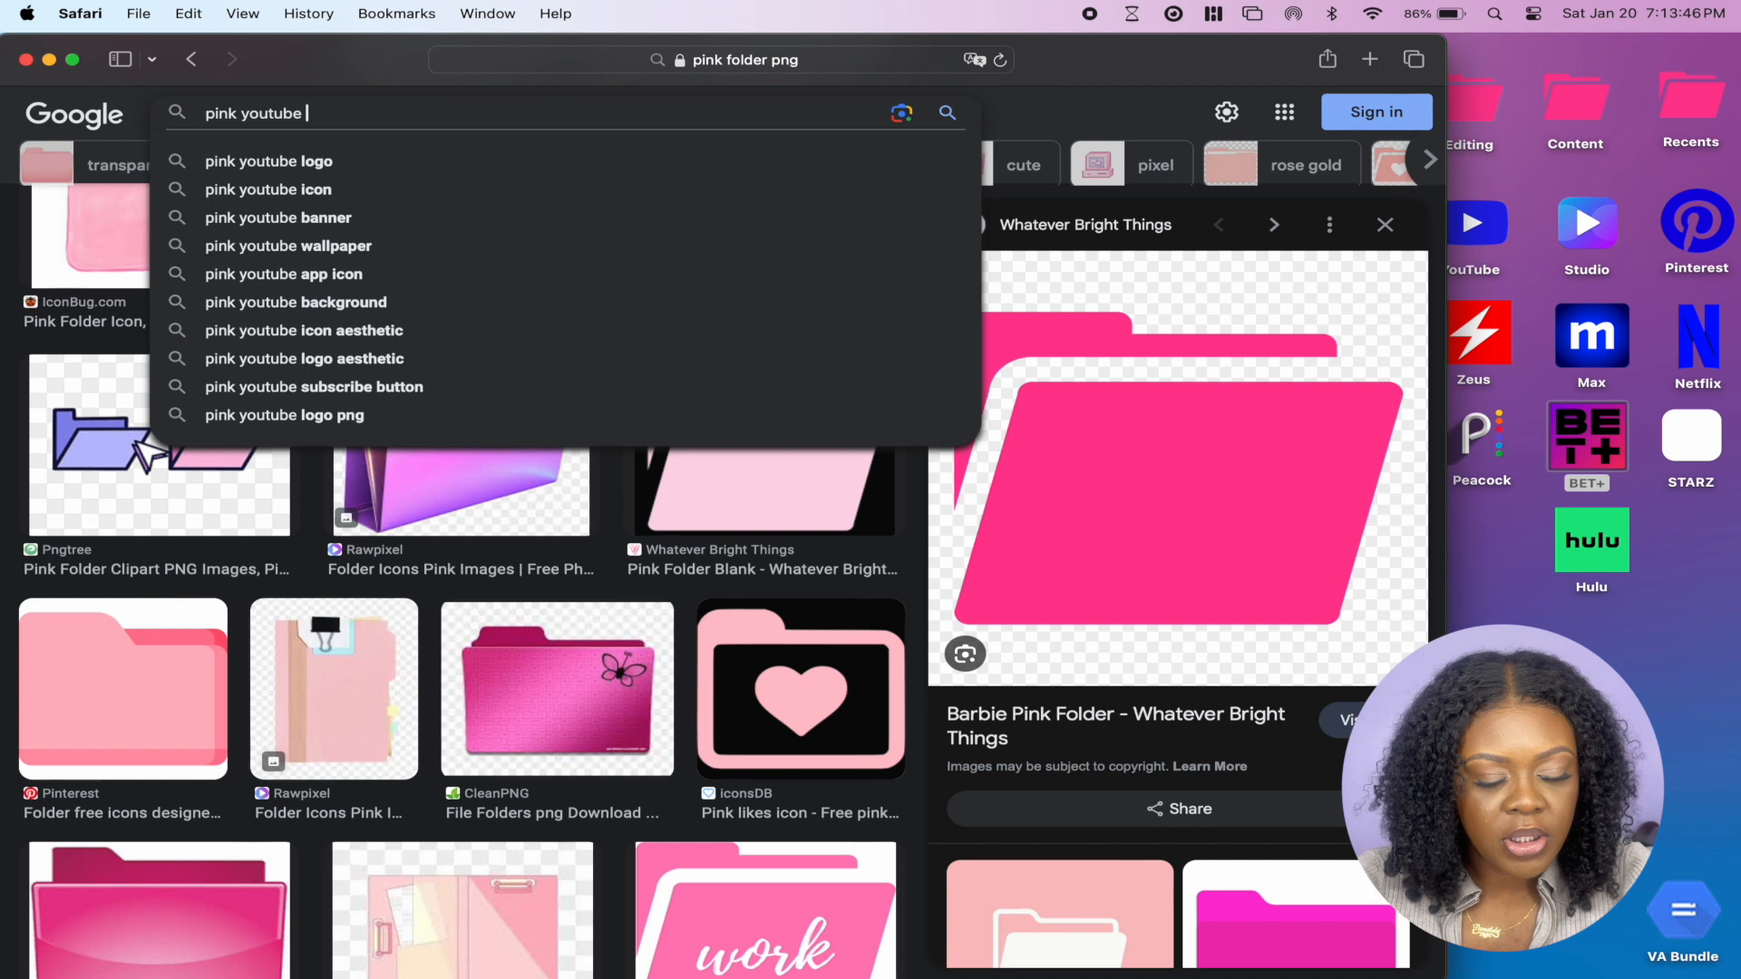
pyautogui.write('logo png')
pyautogui.press('Return')
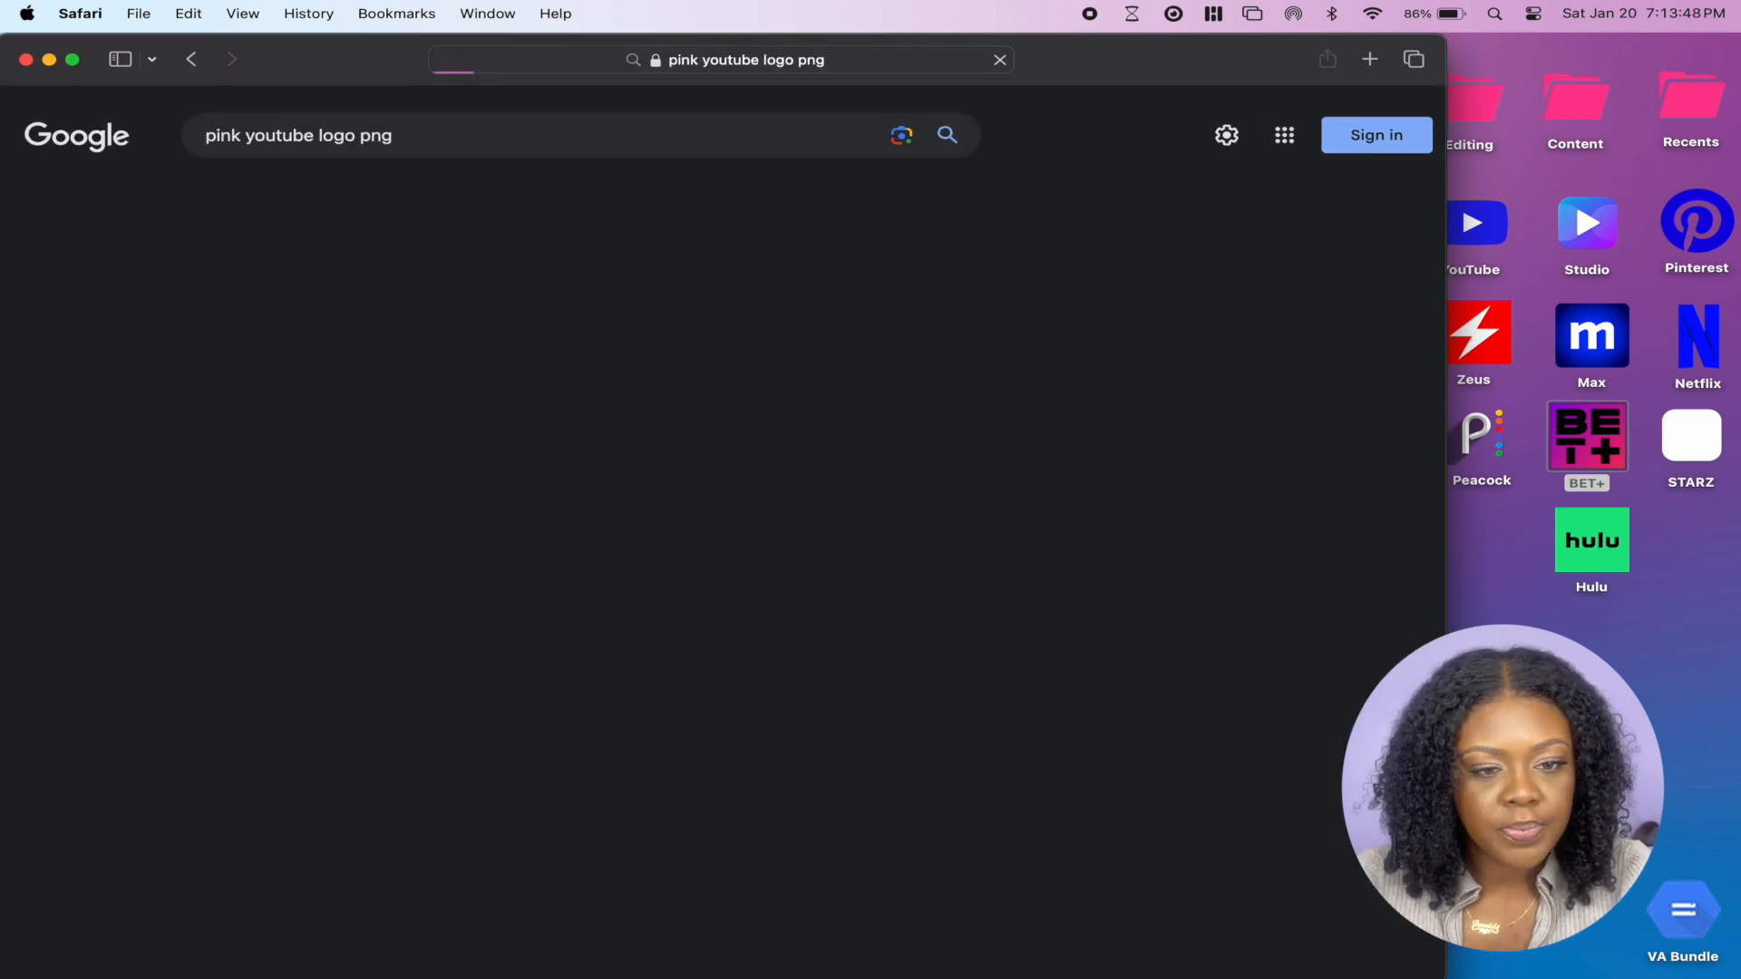
# Save the pink 3D YouTube icon from Vecteezy to the desktop as "studio"
pyautogui.scroll(-3, 750, 689)
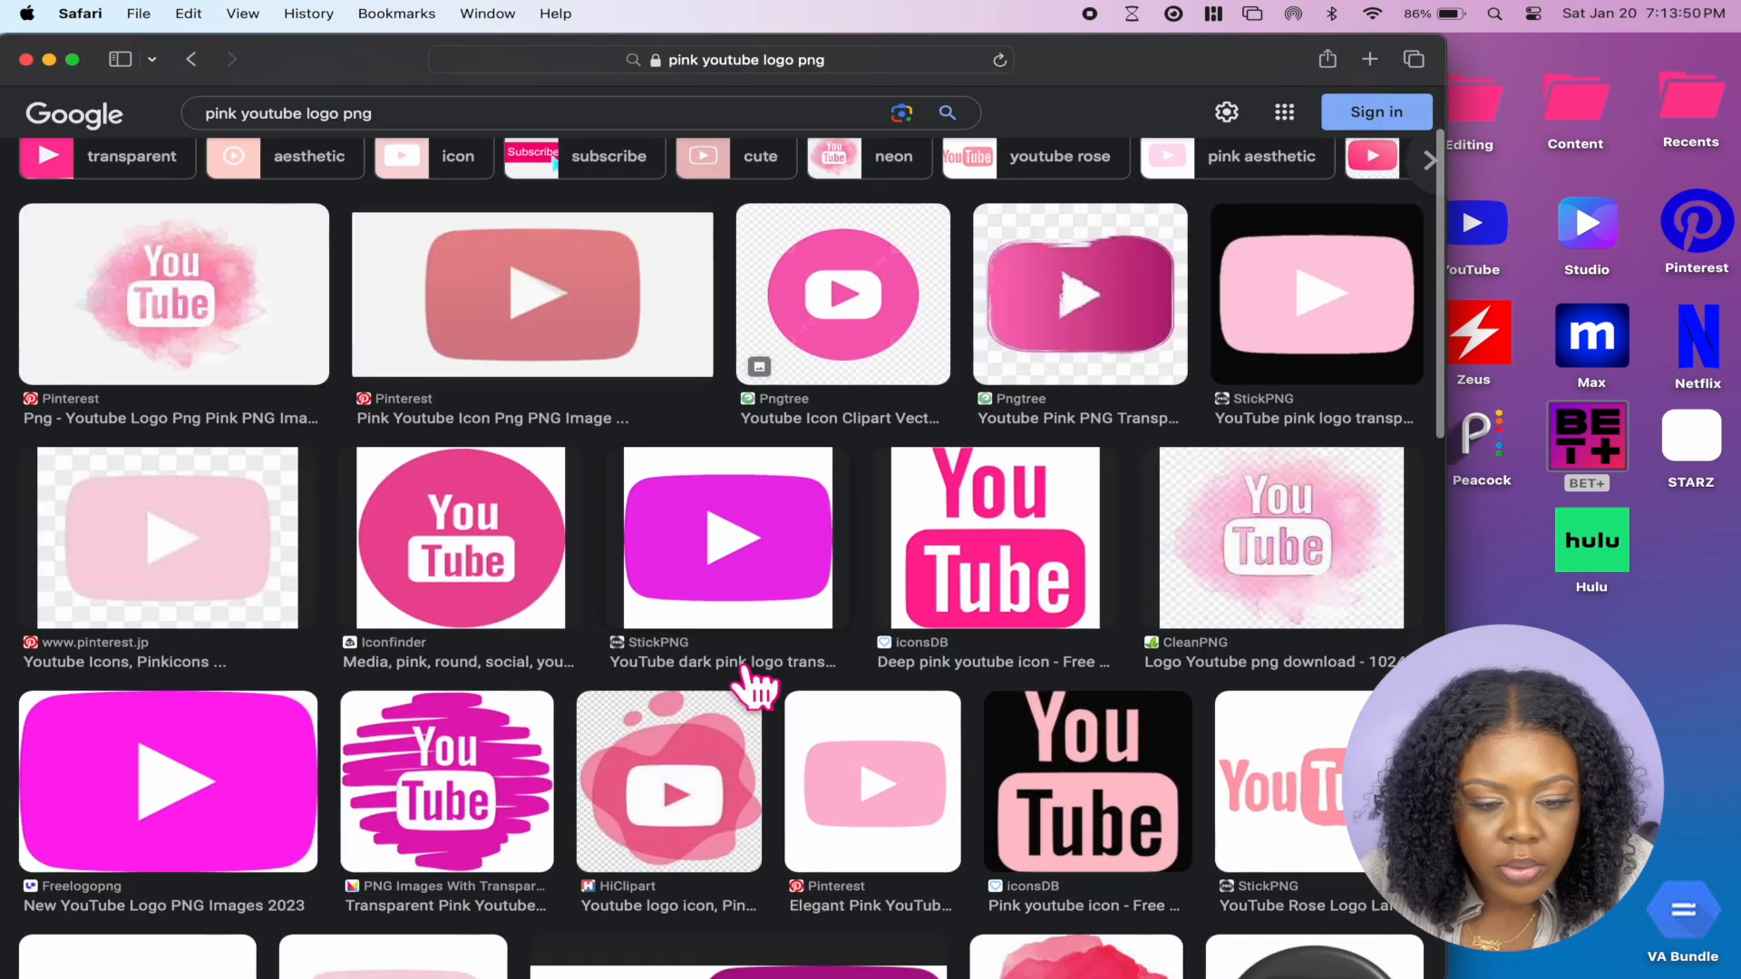
pyautogui.scroll(-3, 751, 687)
pyautogui.click(753, 685)
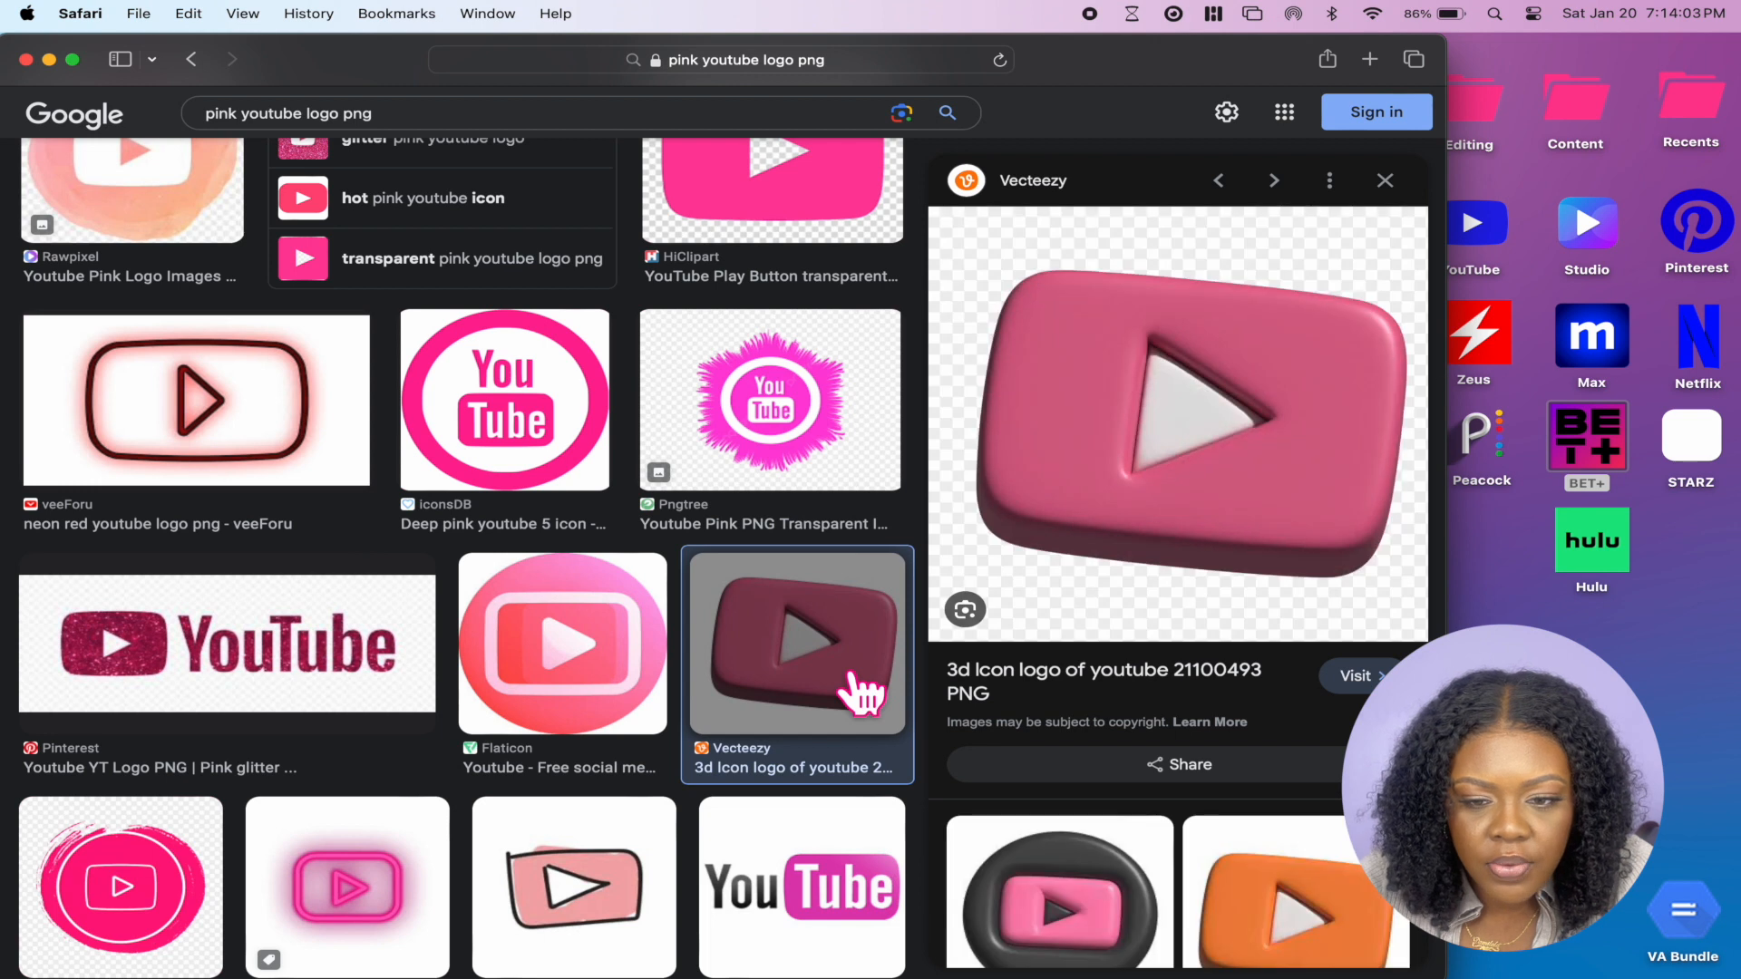
pyautogui.rightClick(1255, 434)
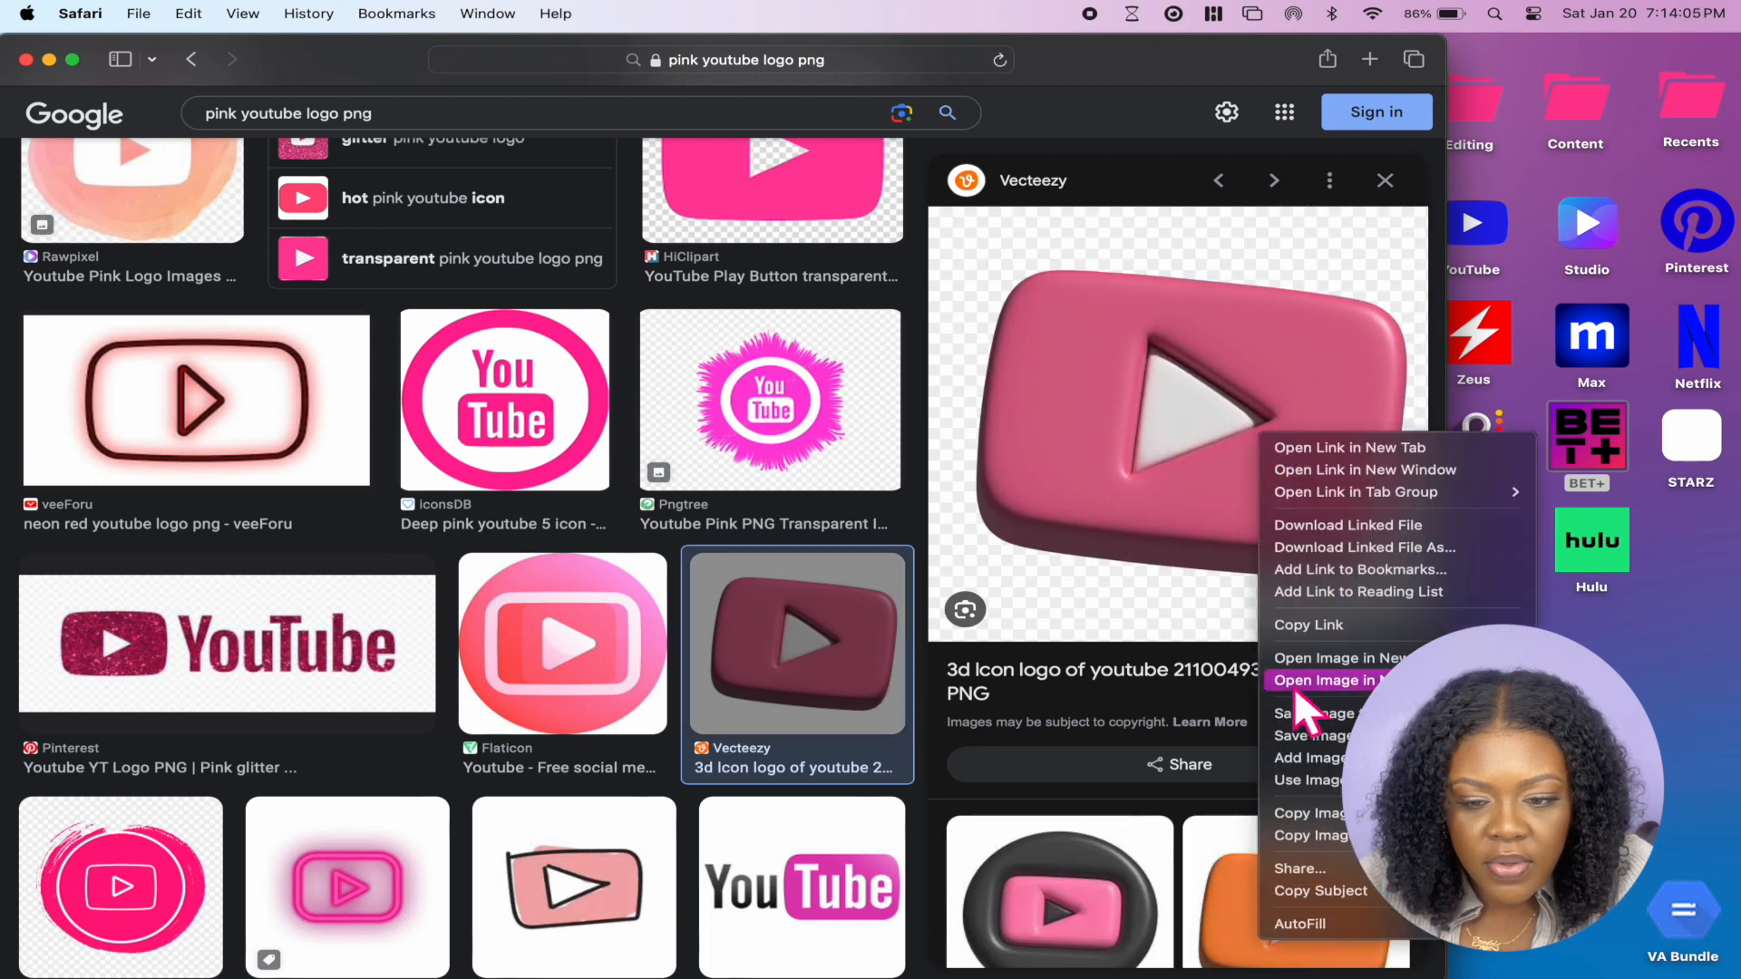
pyautogui.click(1306, 735)
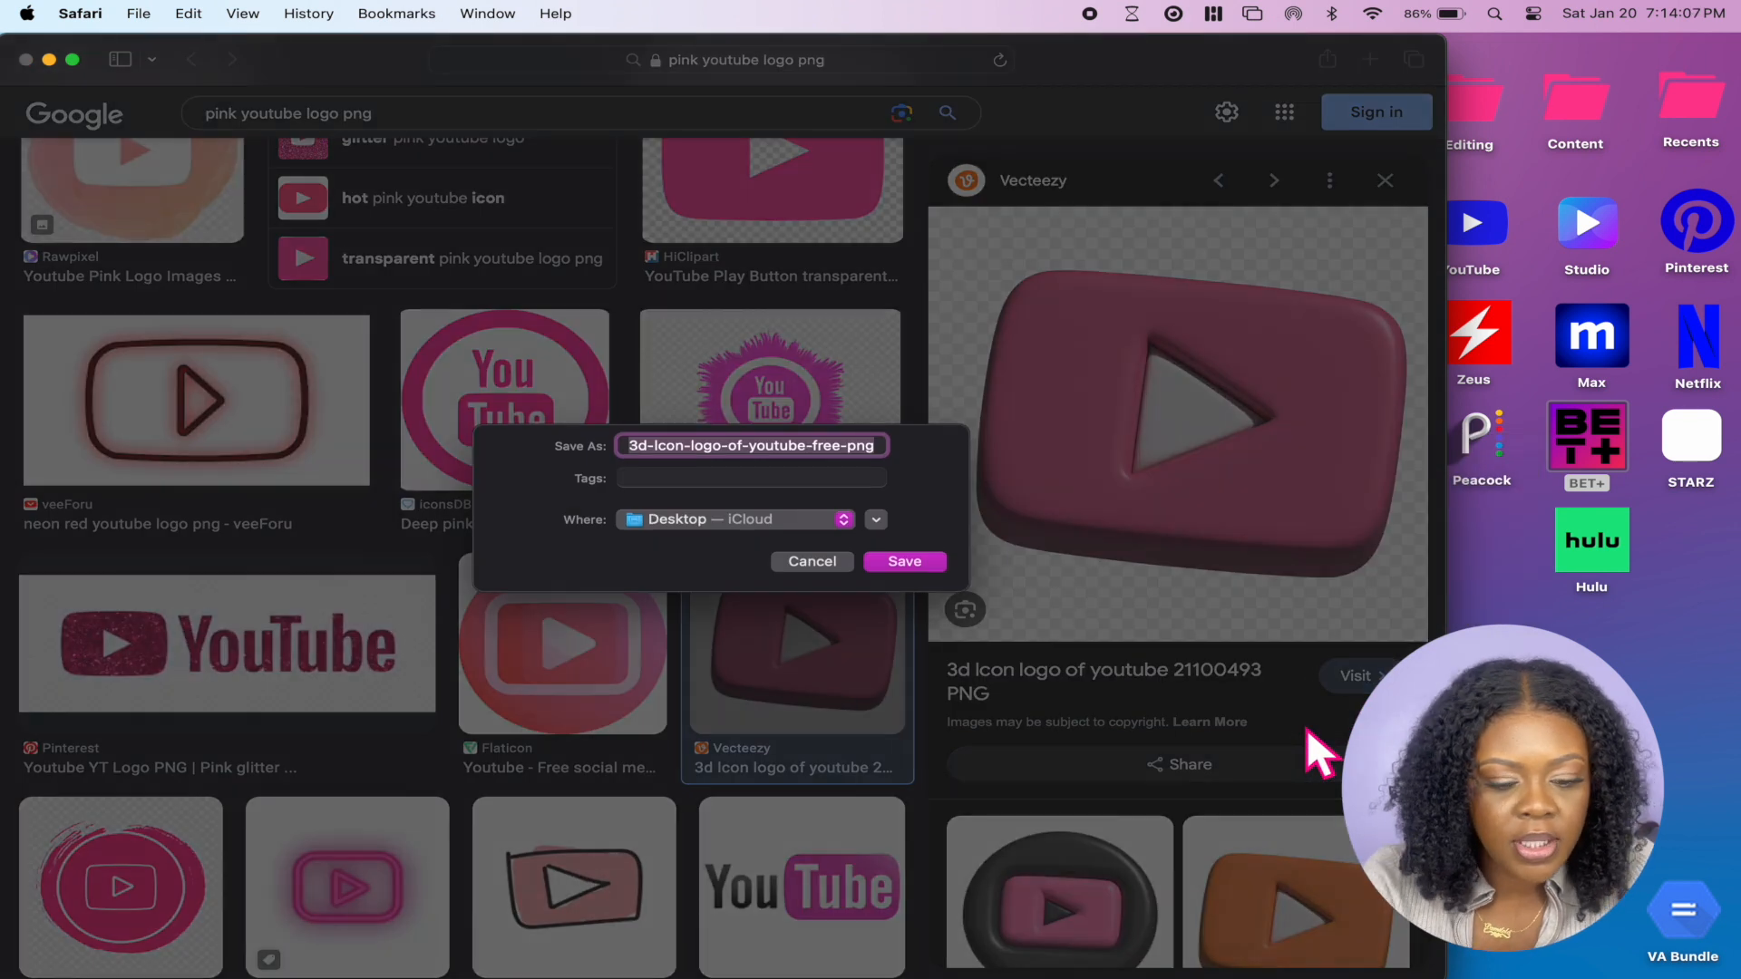
pyautogui.write('studio')
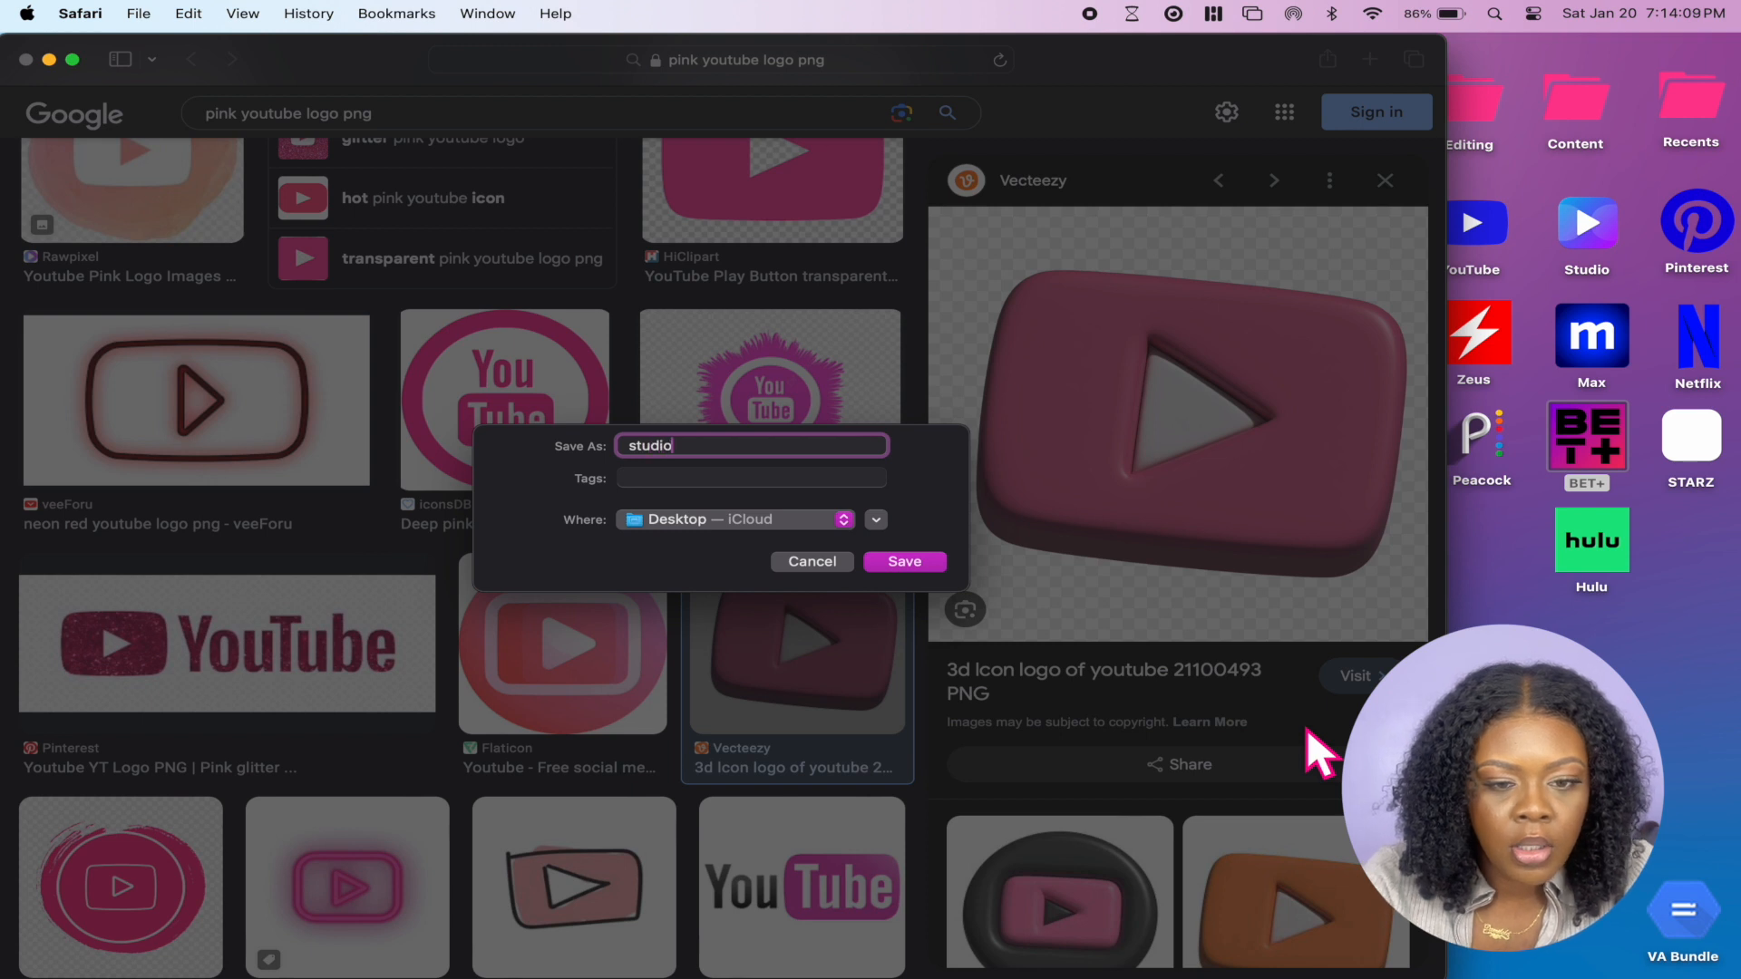
pyautogui.press('Return')
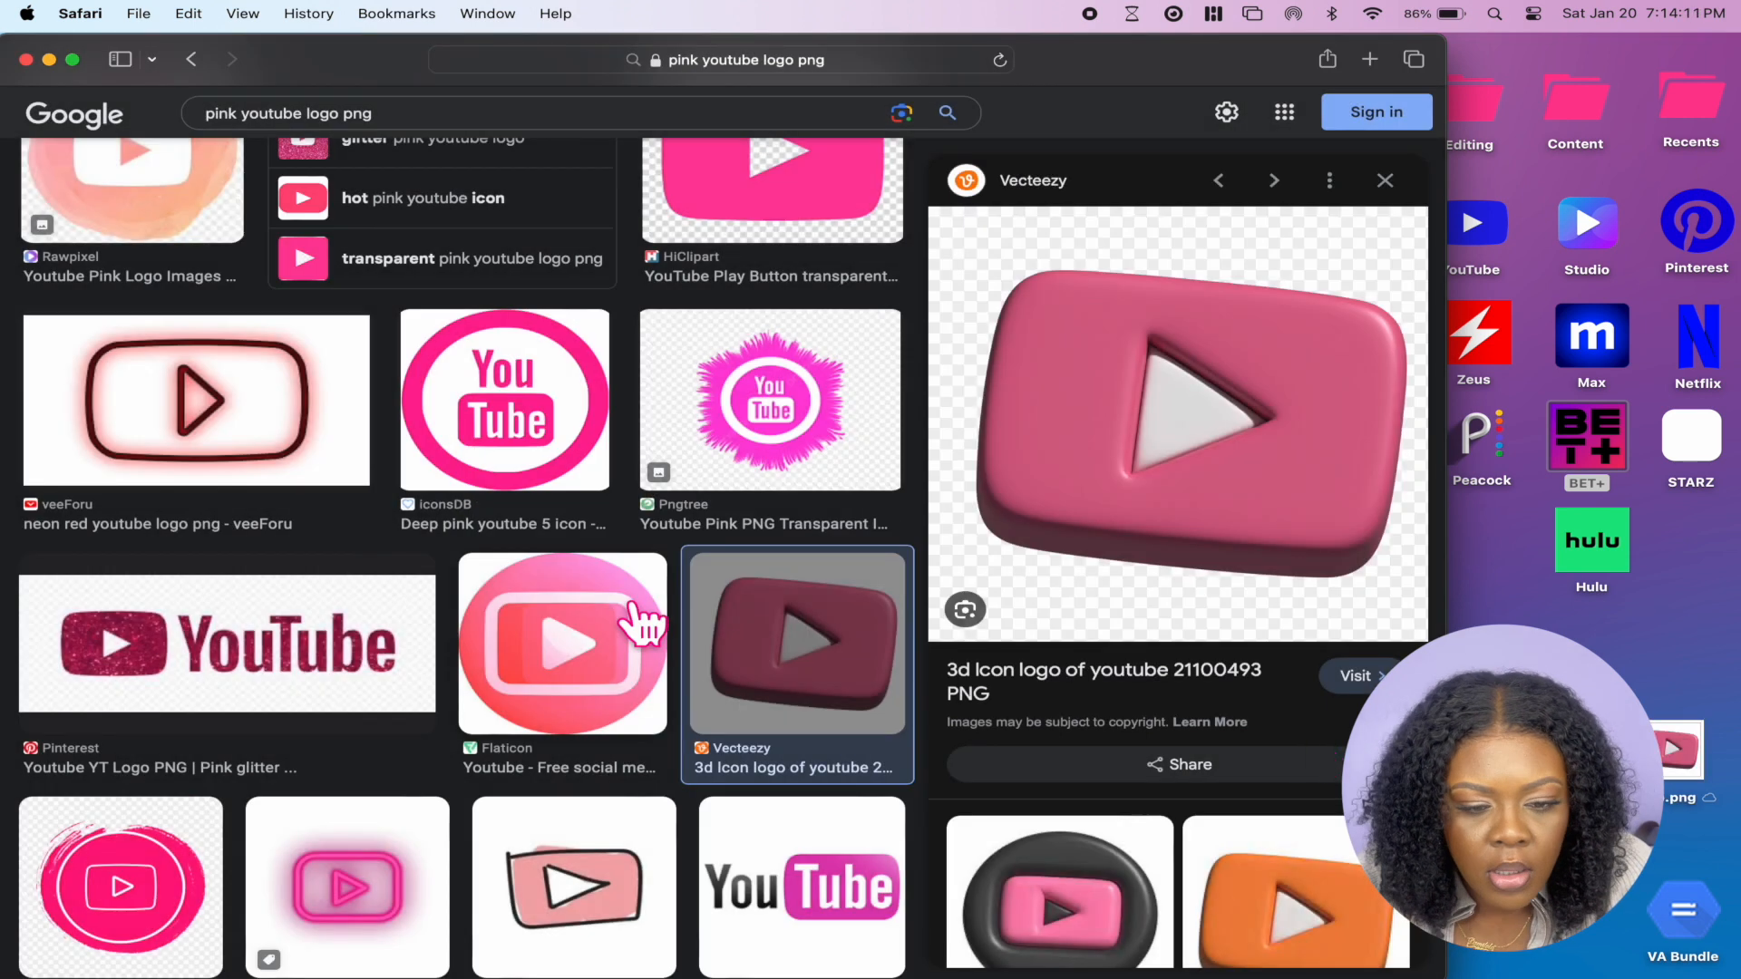
# Save the pink neon YouTube sign image from Neon Factory to the desktop as "yt"
pyautogui.scroll(-3, 644, 606)
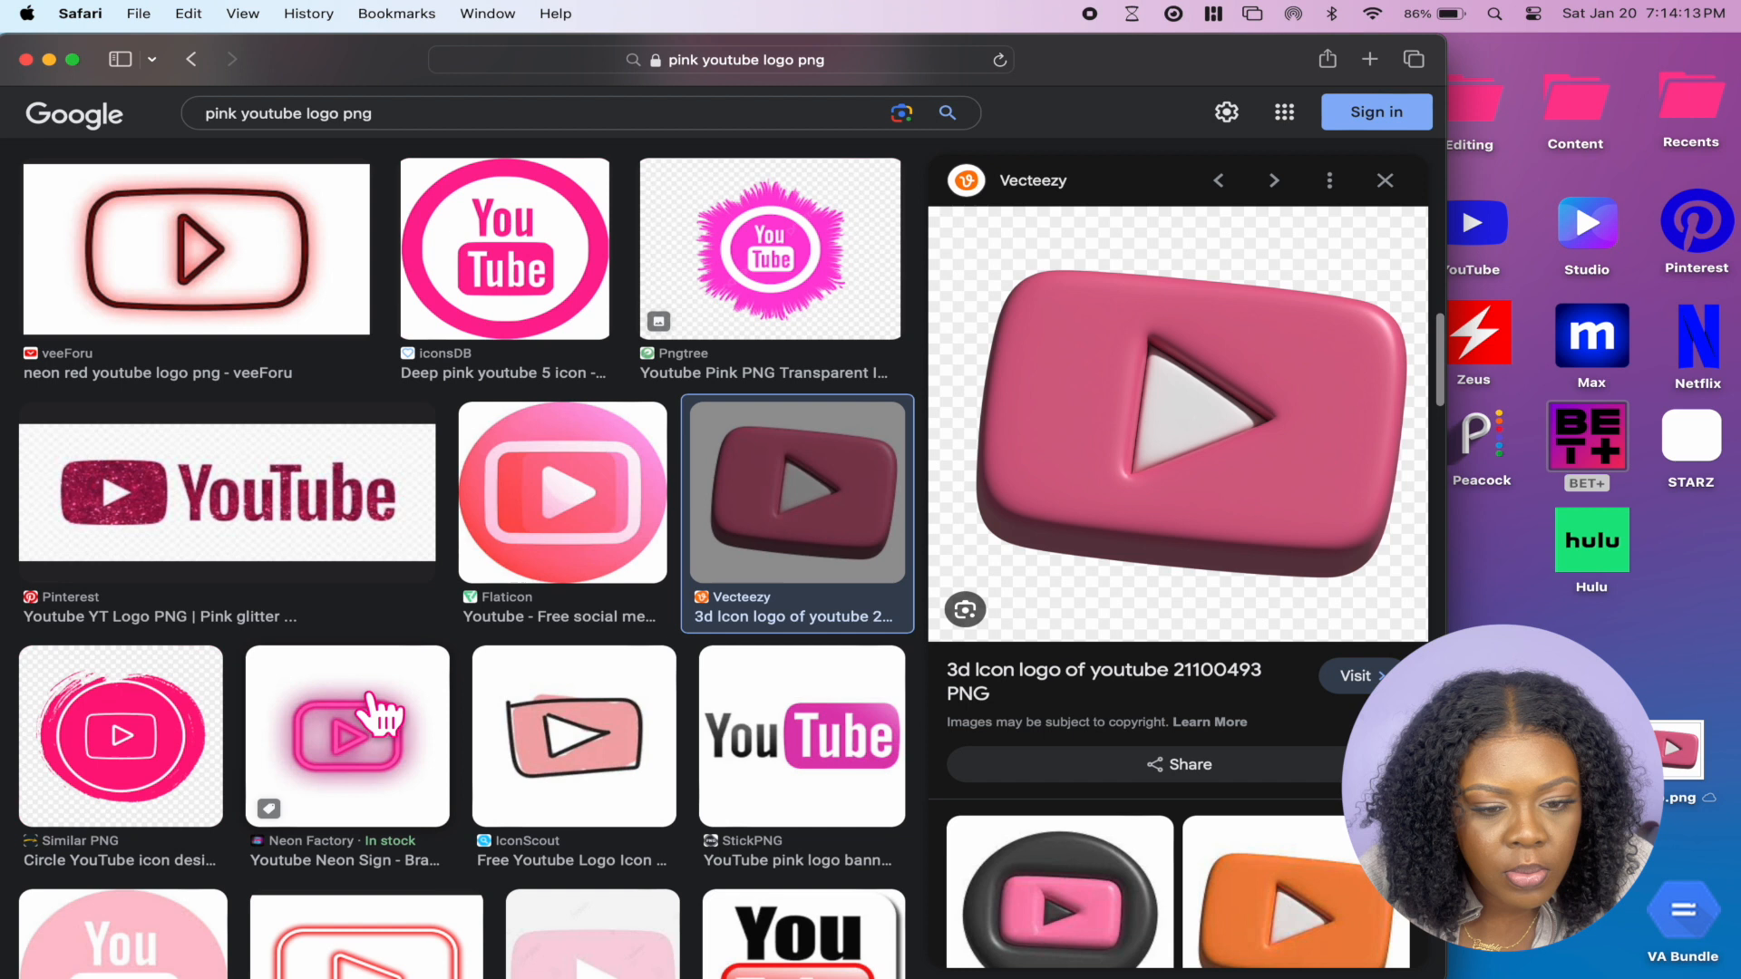
pyautogui.click(388, 711)
pyautogui.rightClick(1218, 457)
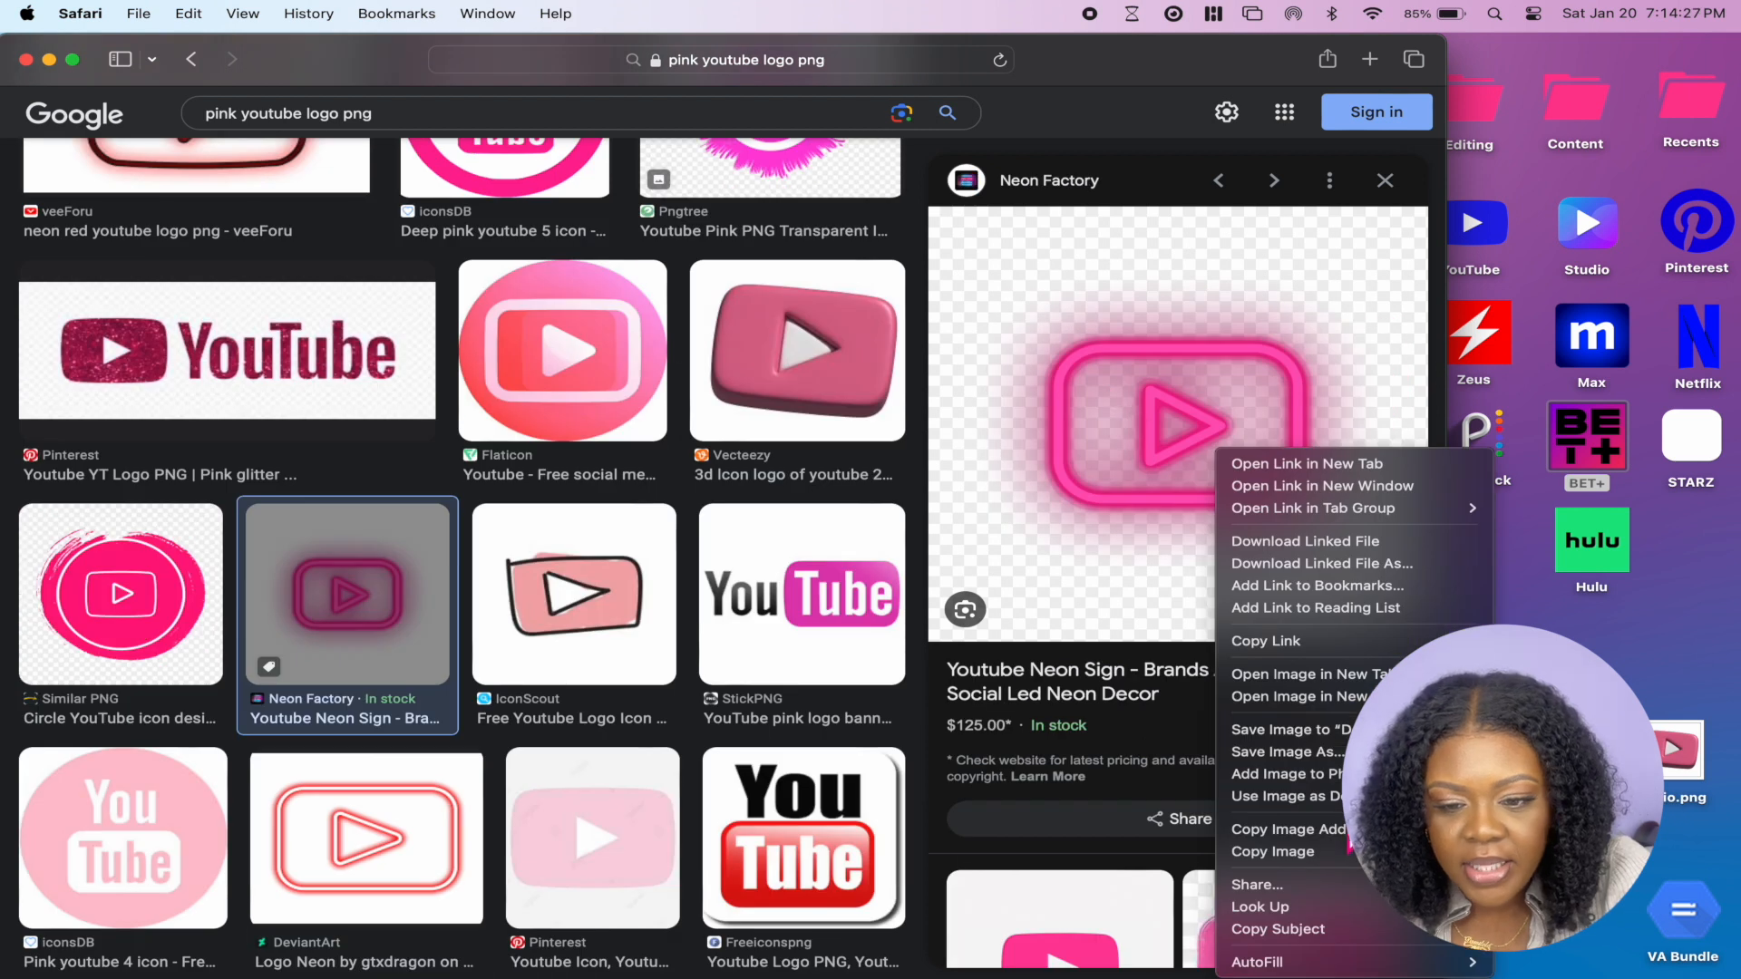
pyautogui.click(1284, 752)
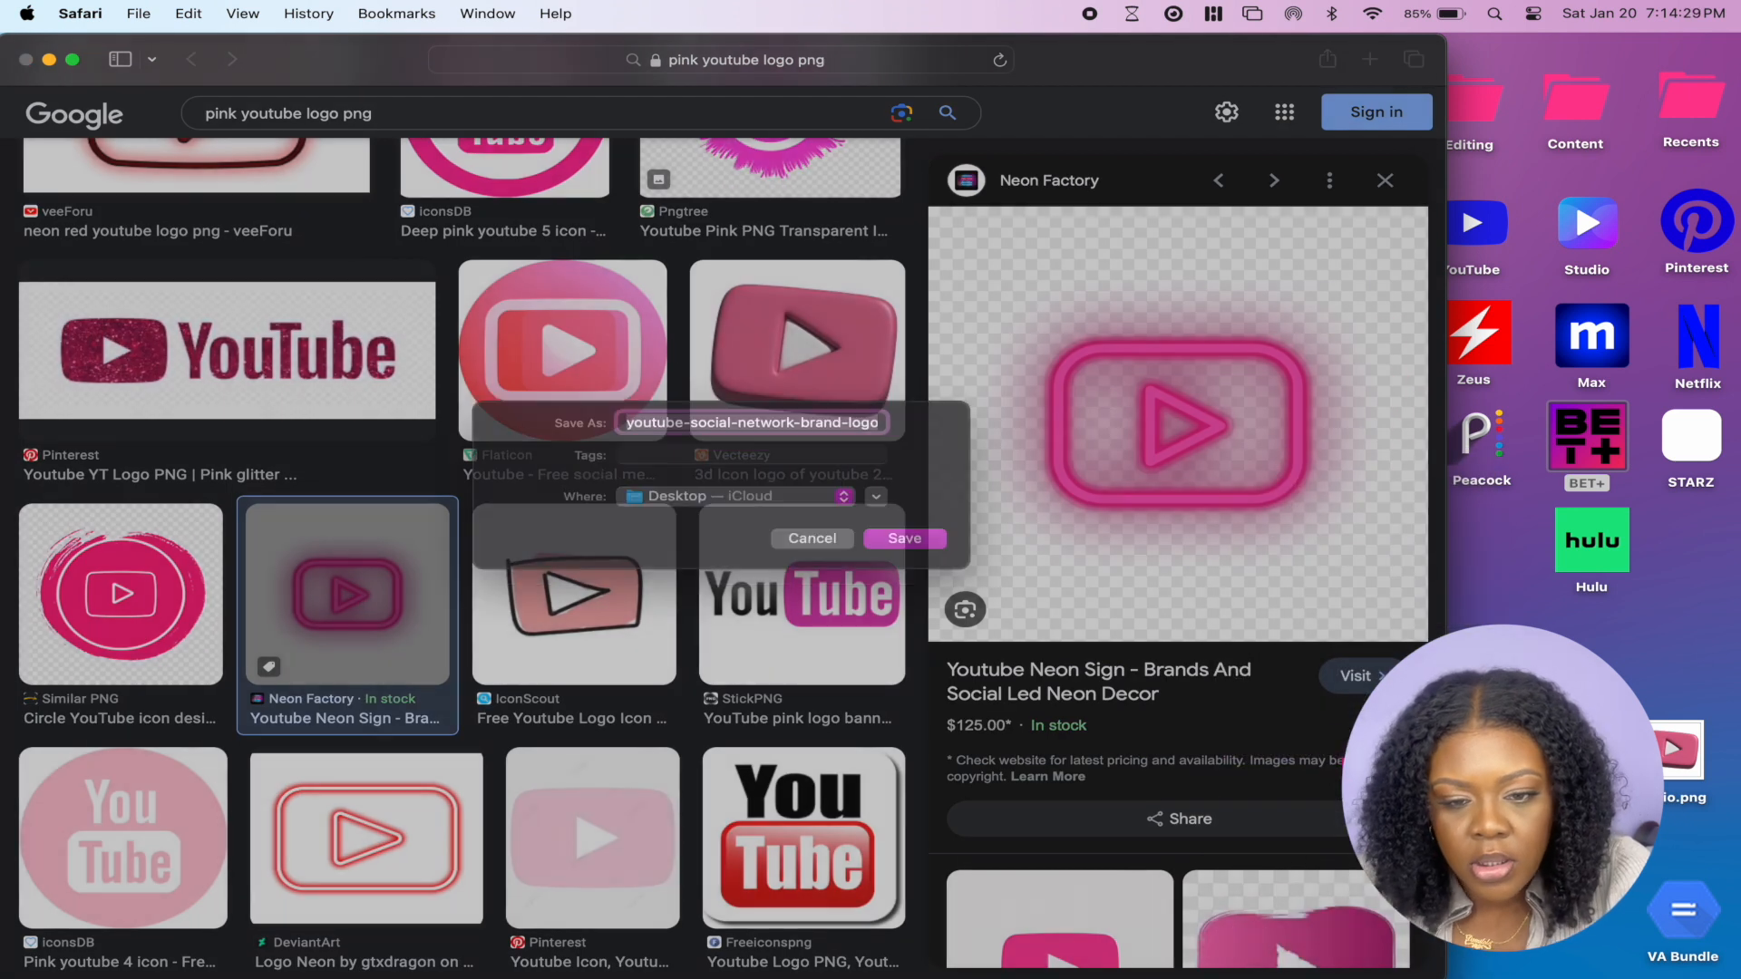
pyautogui.write('yt')
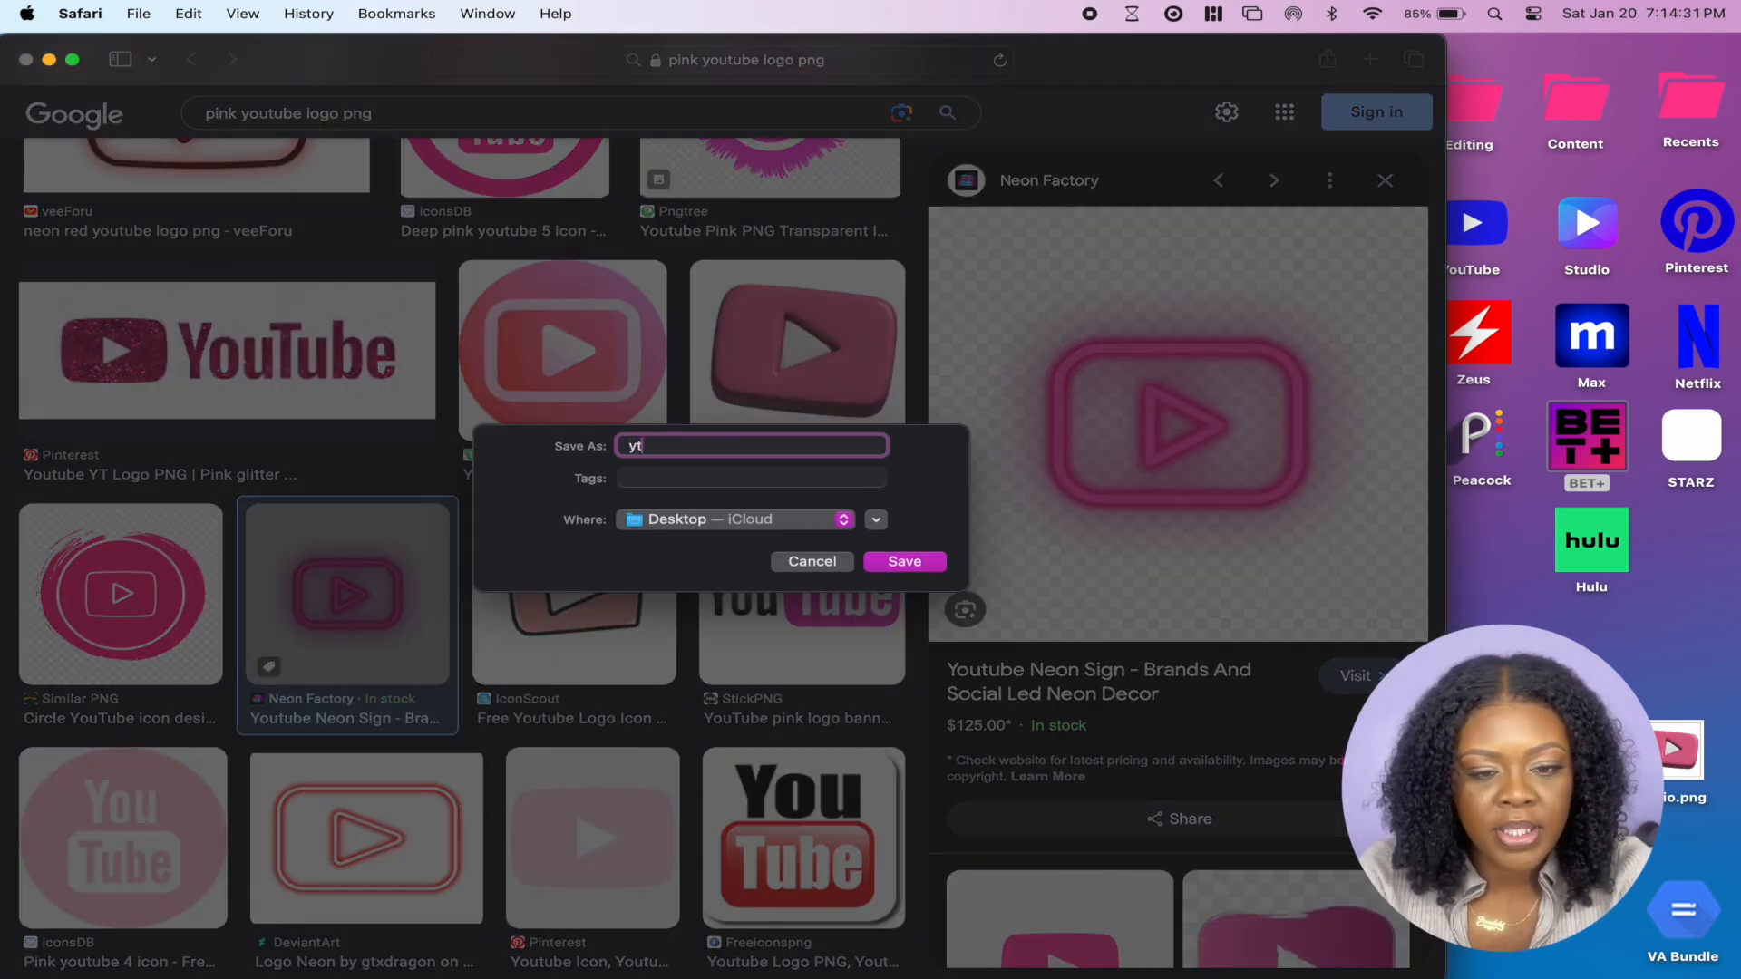
pyautogui.press('Return')
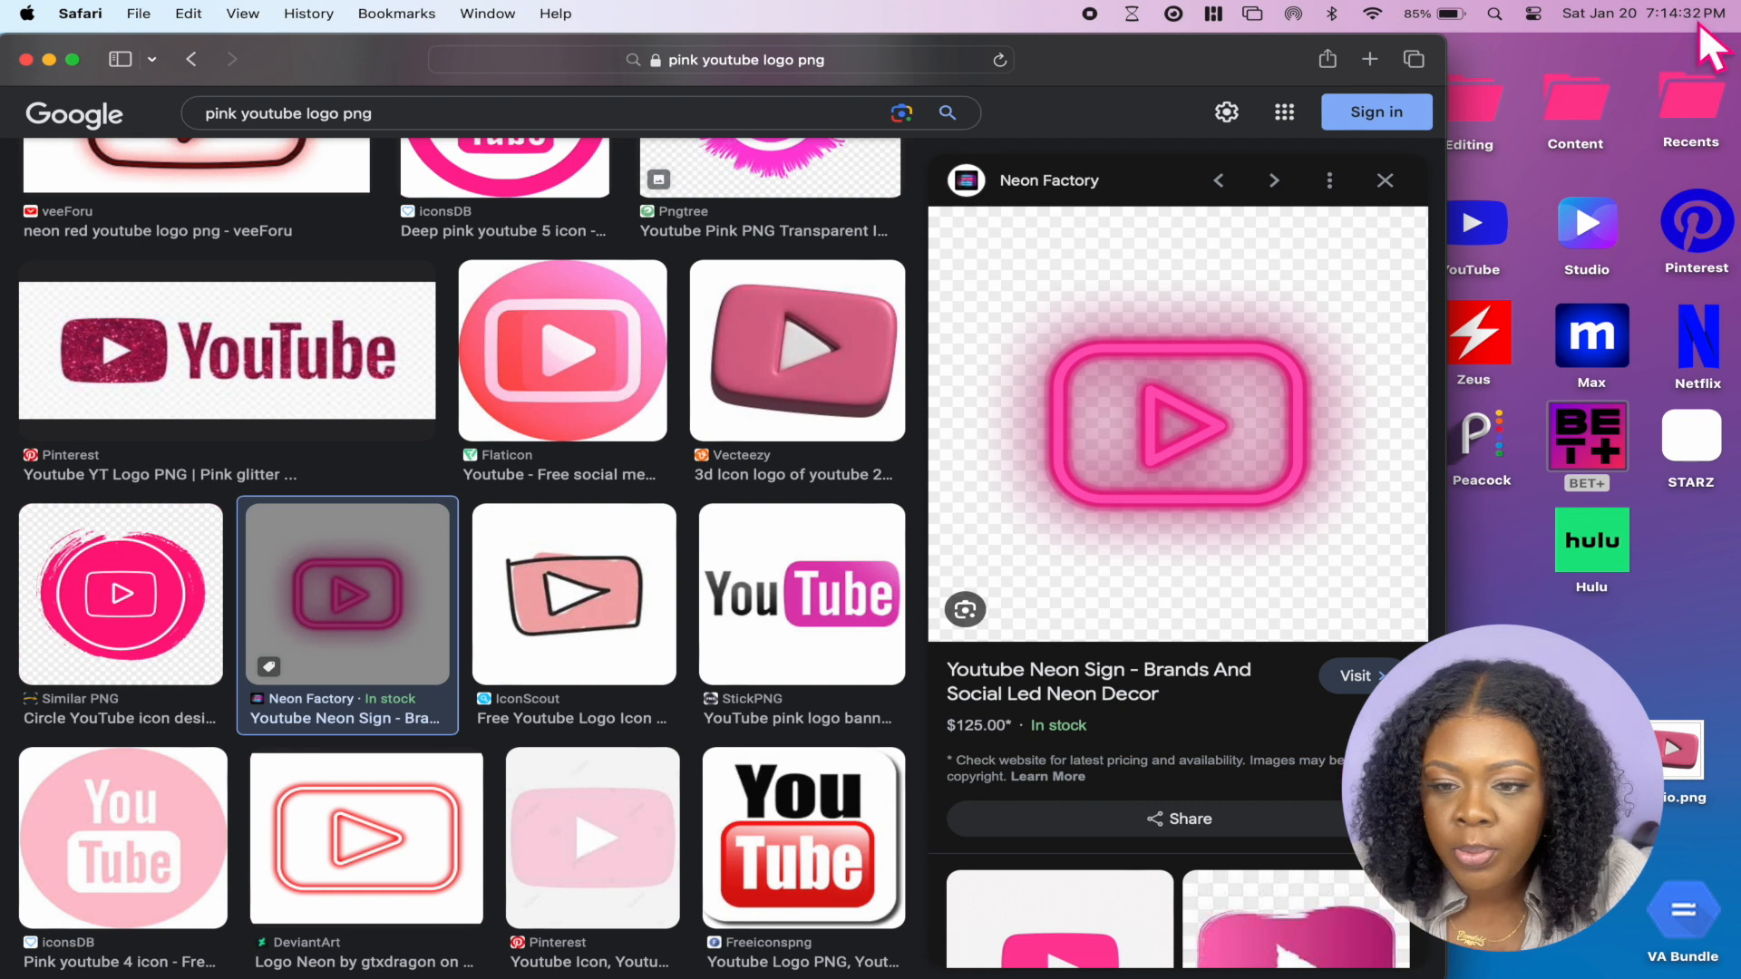
# Change the image search to "pink pintrest logo png" and run it
pyautogui.scroll(2, 619, 299)
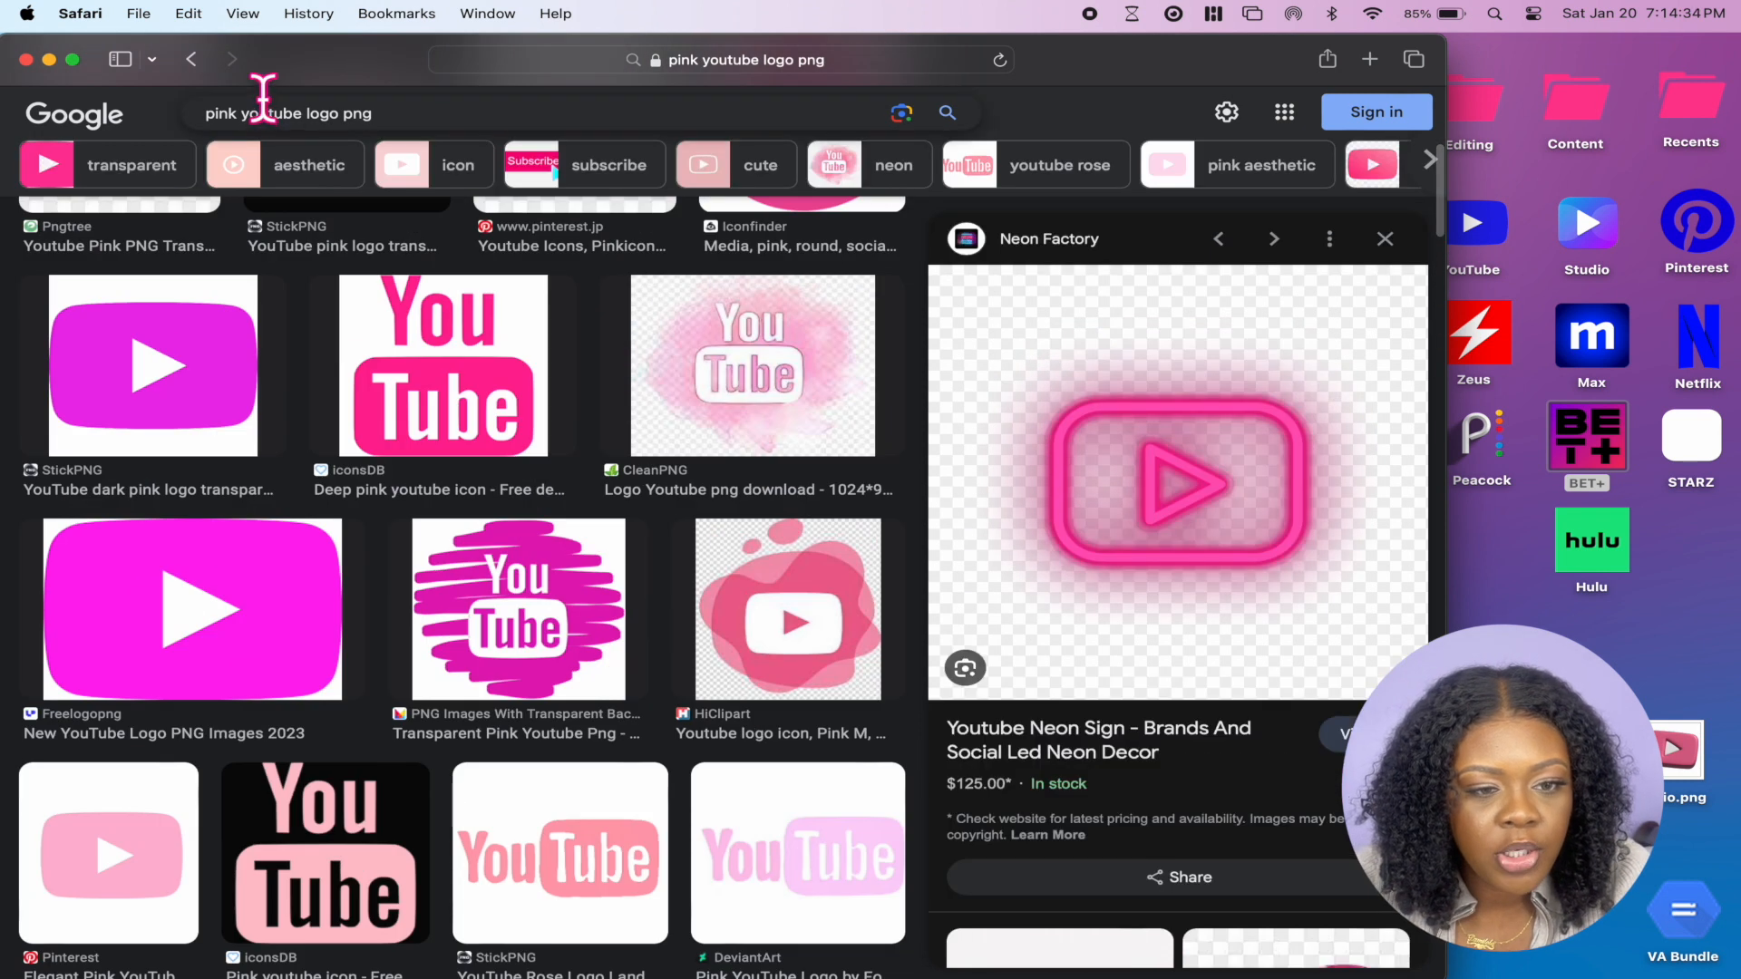
pyautogui.doubleClick(264, 111)
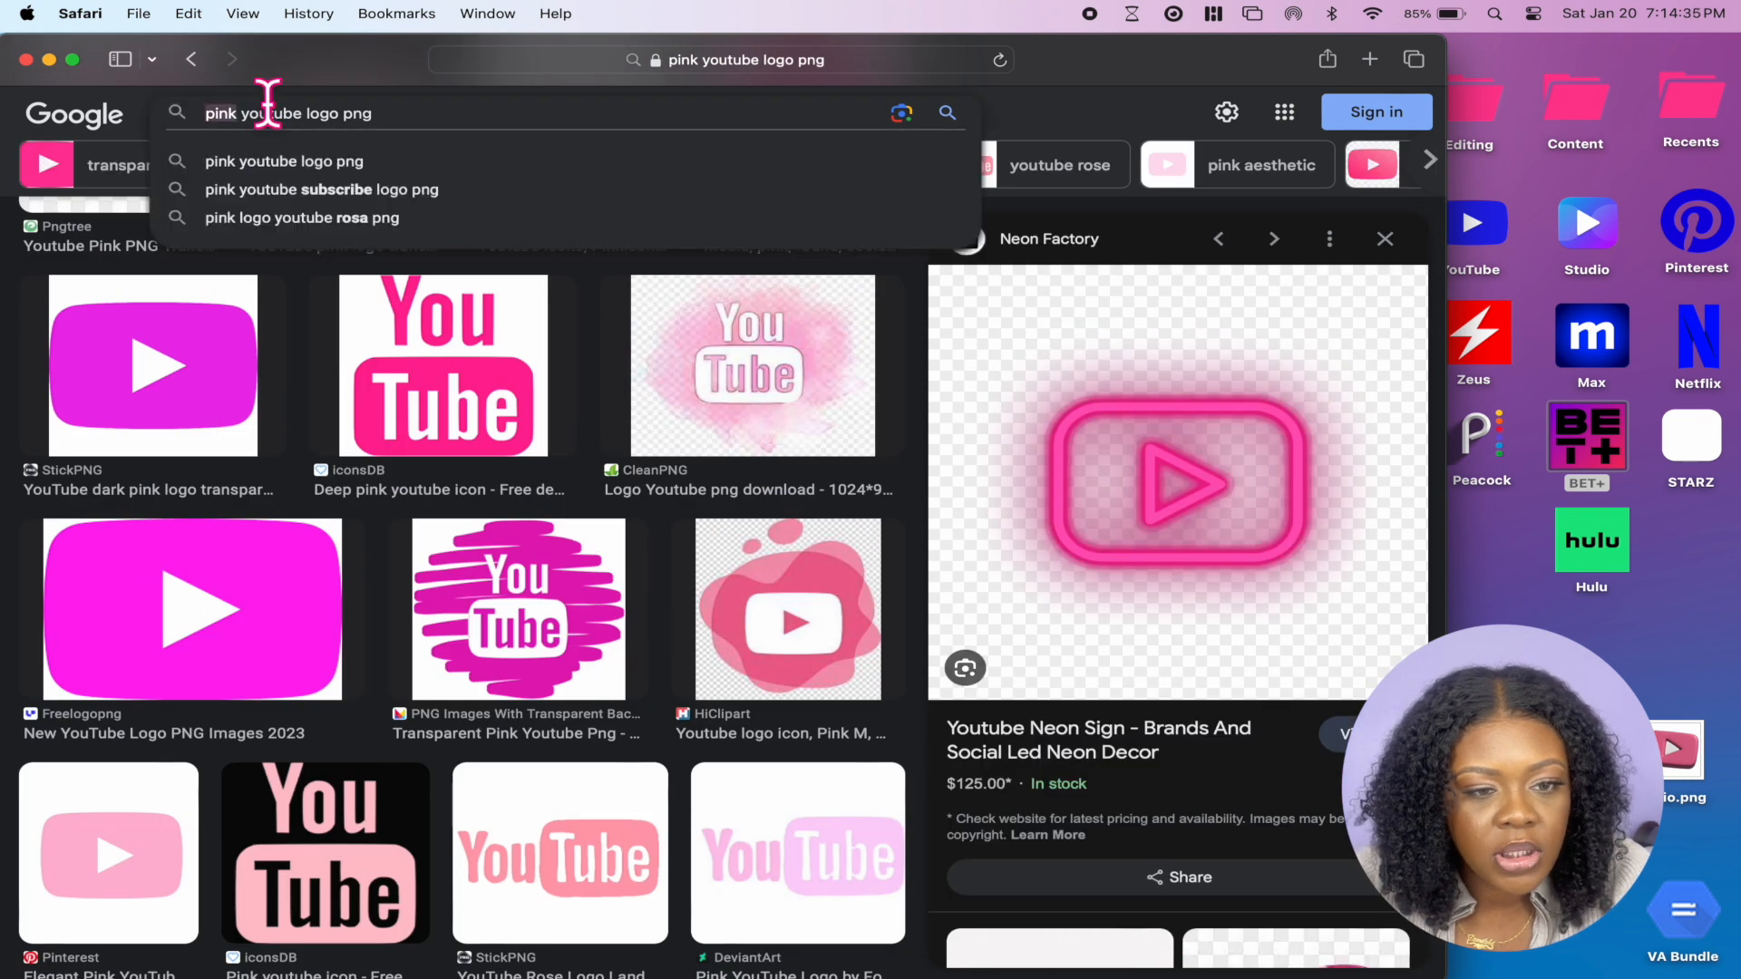
pyautogui.write('pintrest')
pyautogui.press('Return')
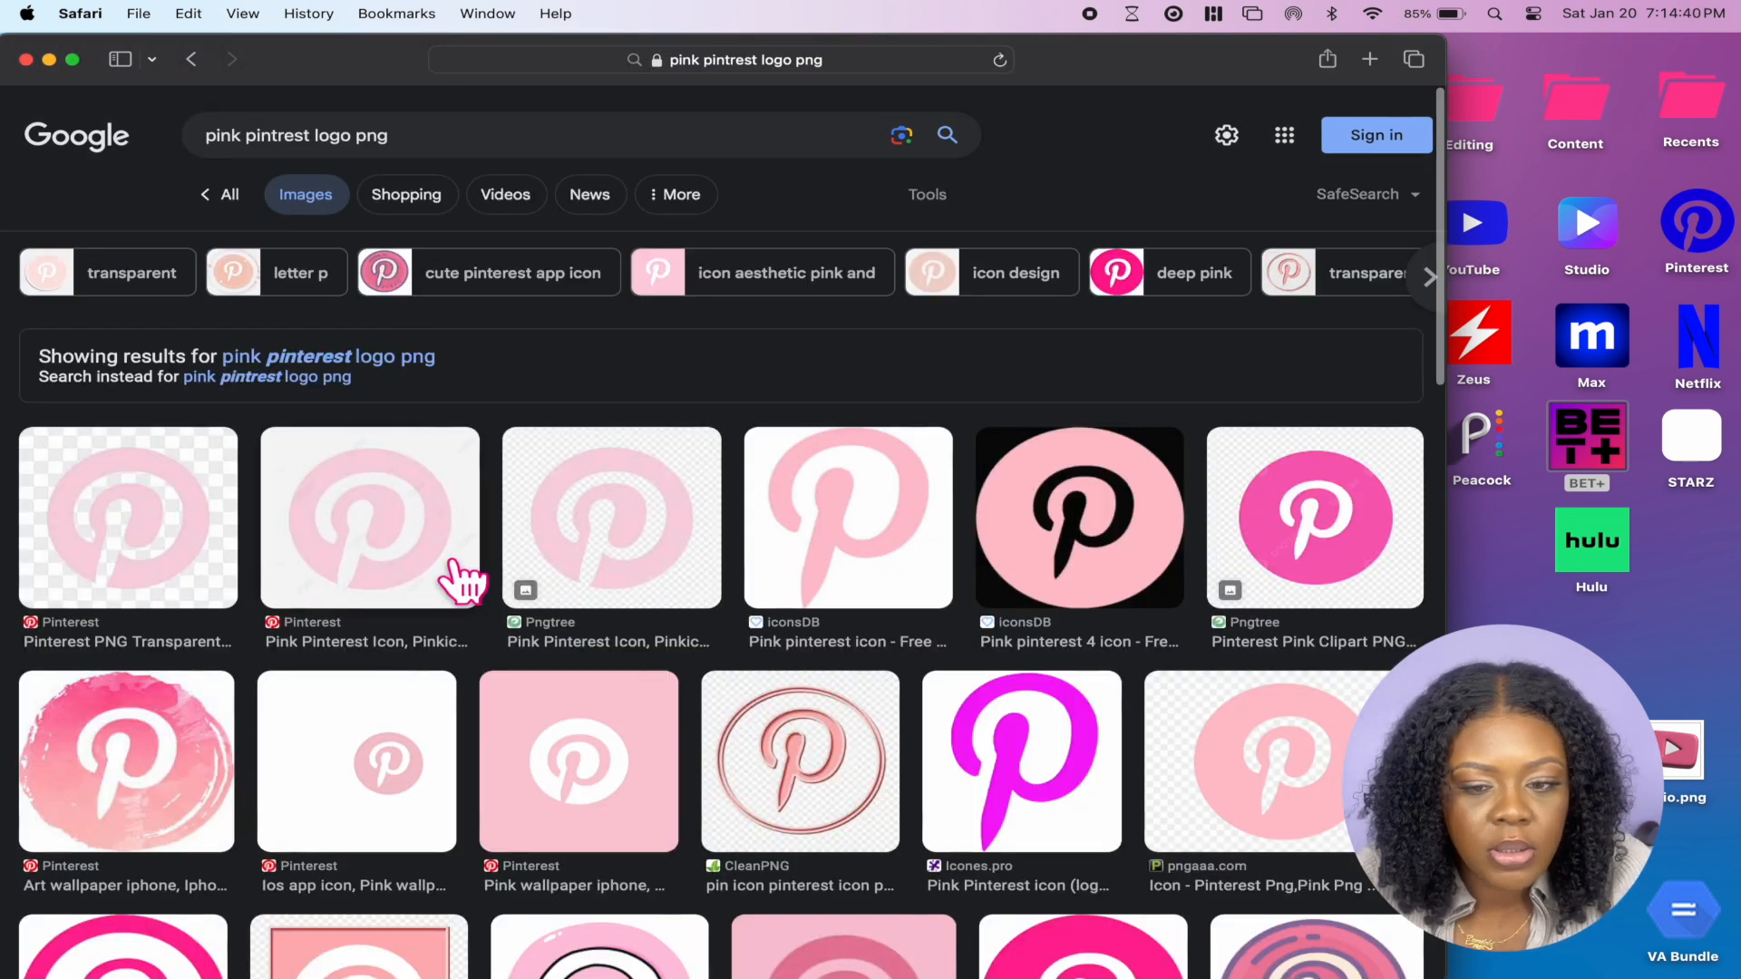
# Find the glossy pink rounded-square Pinterest icon from Icon-Icons in the results and save its image to the desktop
pyautogui.scroll(-3, 463, 583)
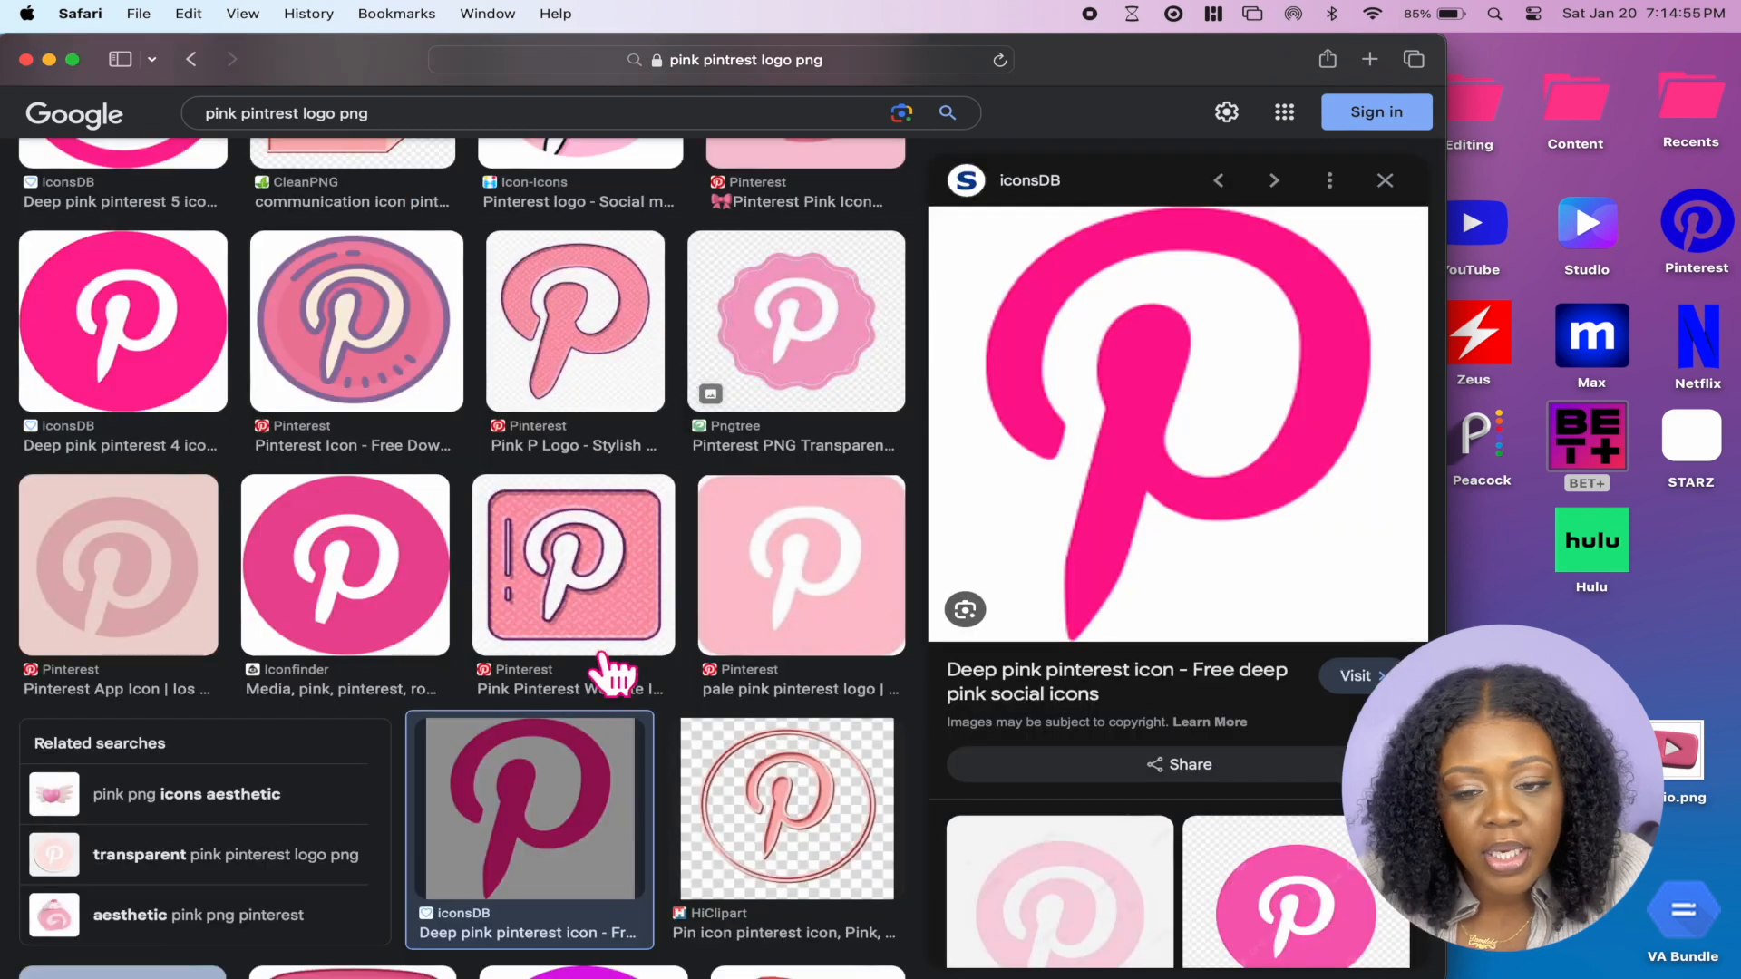
pyautogui.scroll(1, 888, 553)
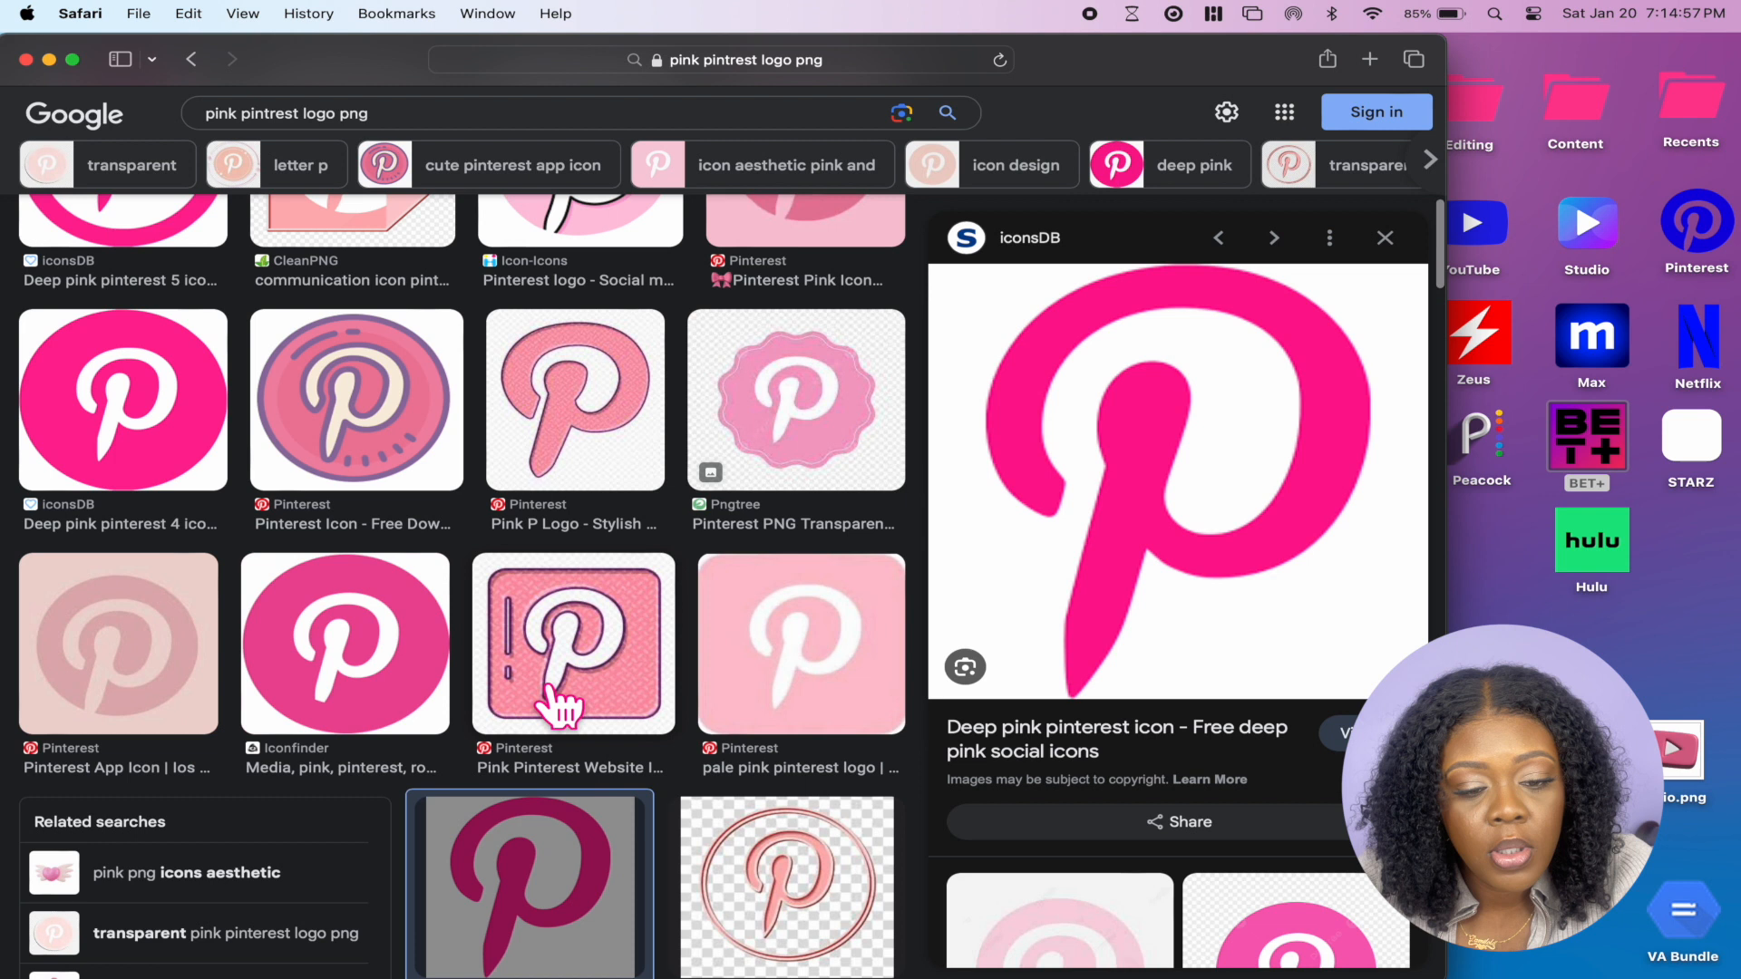
pyautogui.scroll(-5, 765, 590)
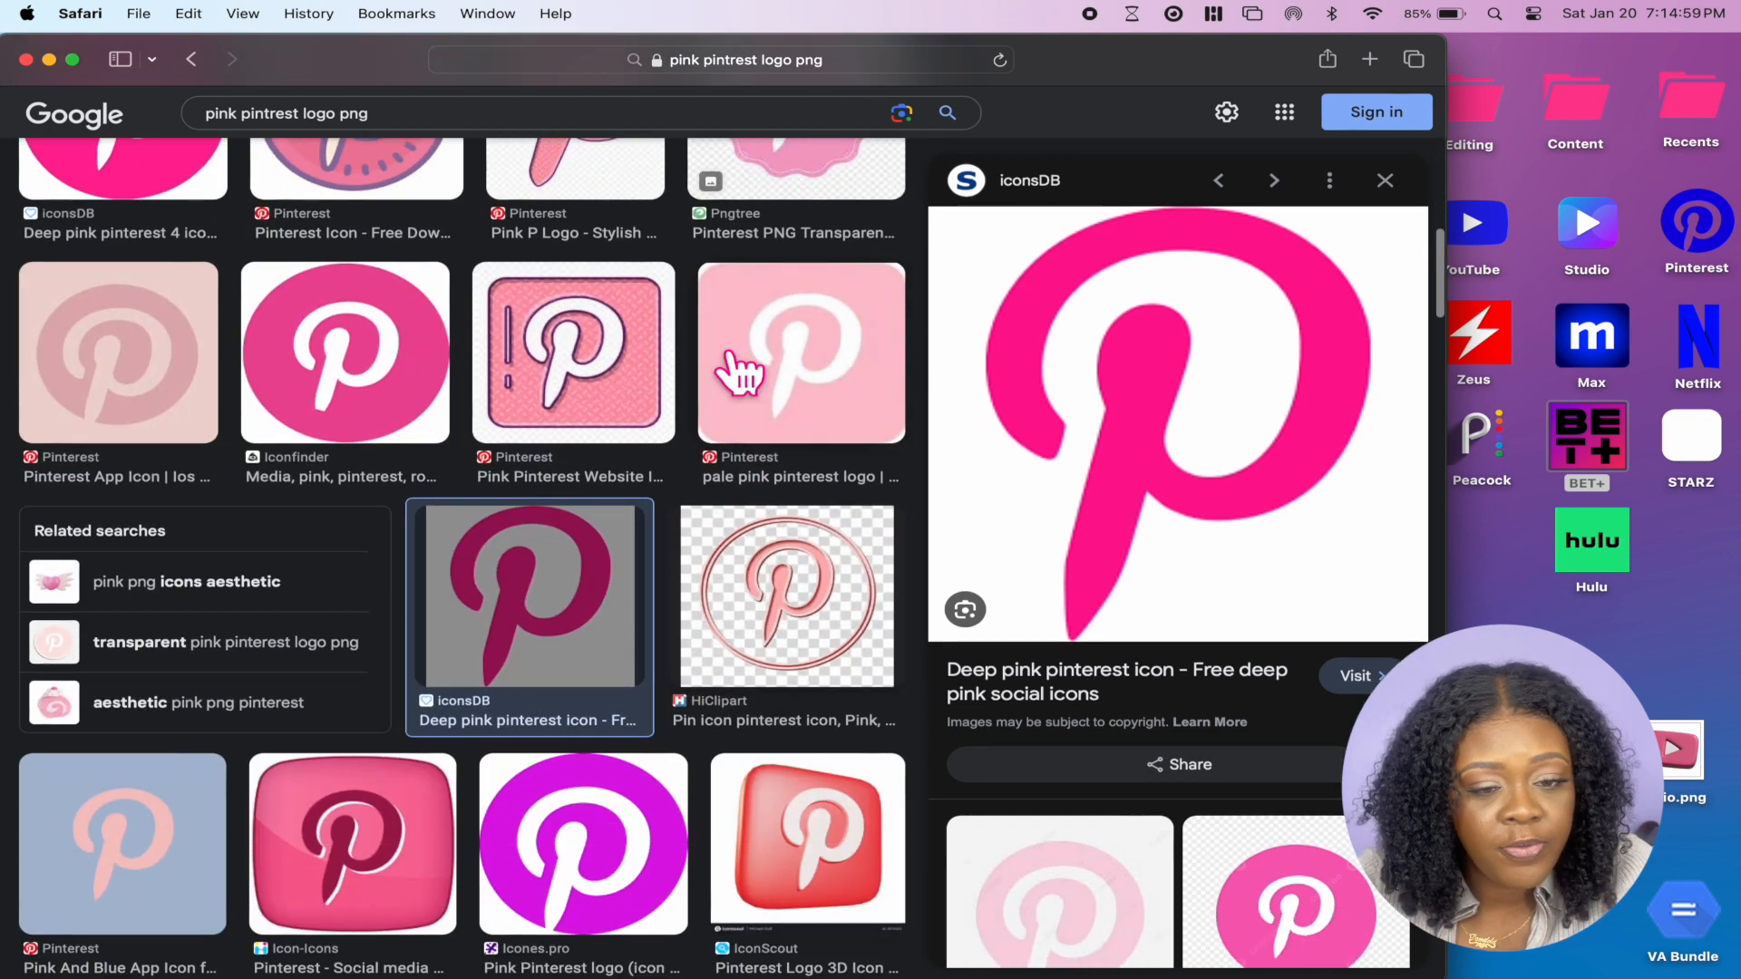
pyautogui.scroll(-2, 739, 372)
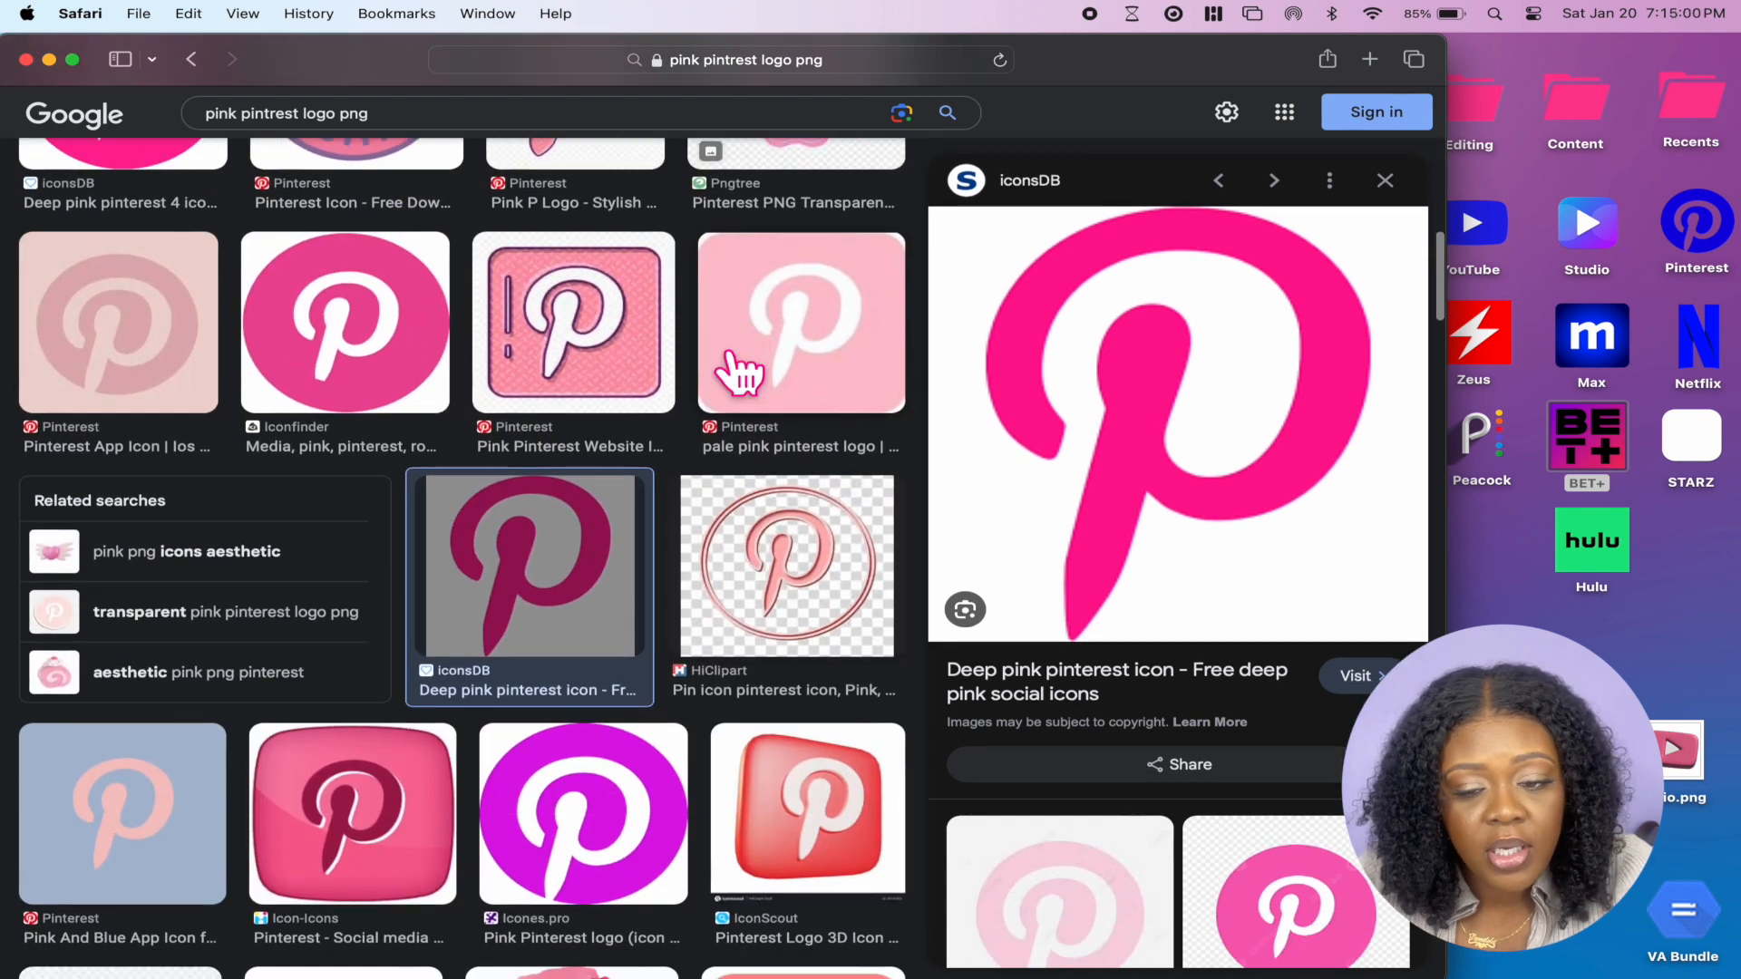
pyautogui.click(350, 116)
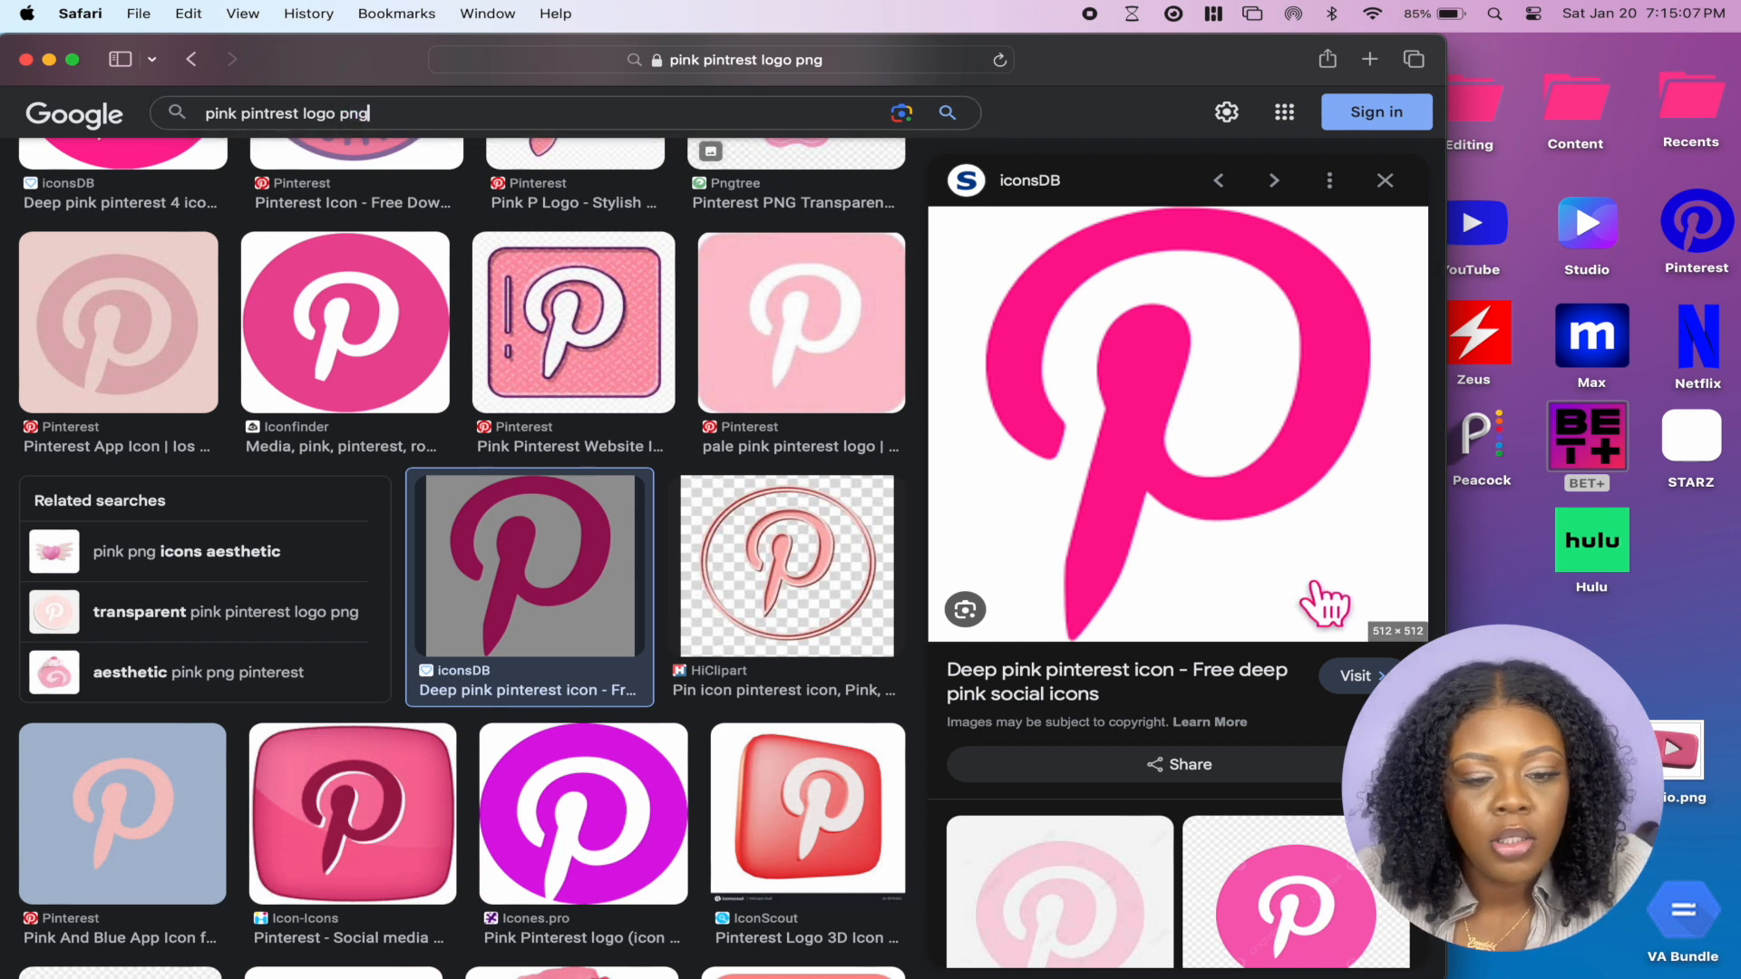
pyautogui.click(358, 787)
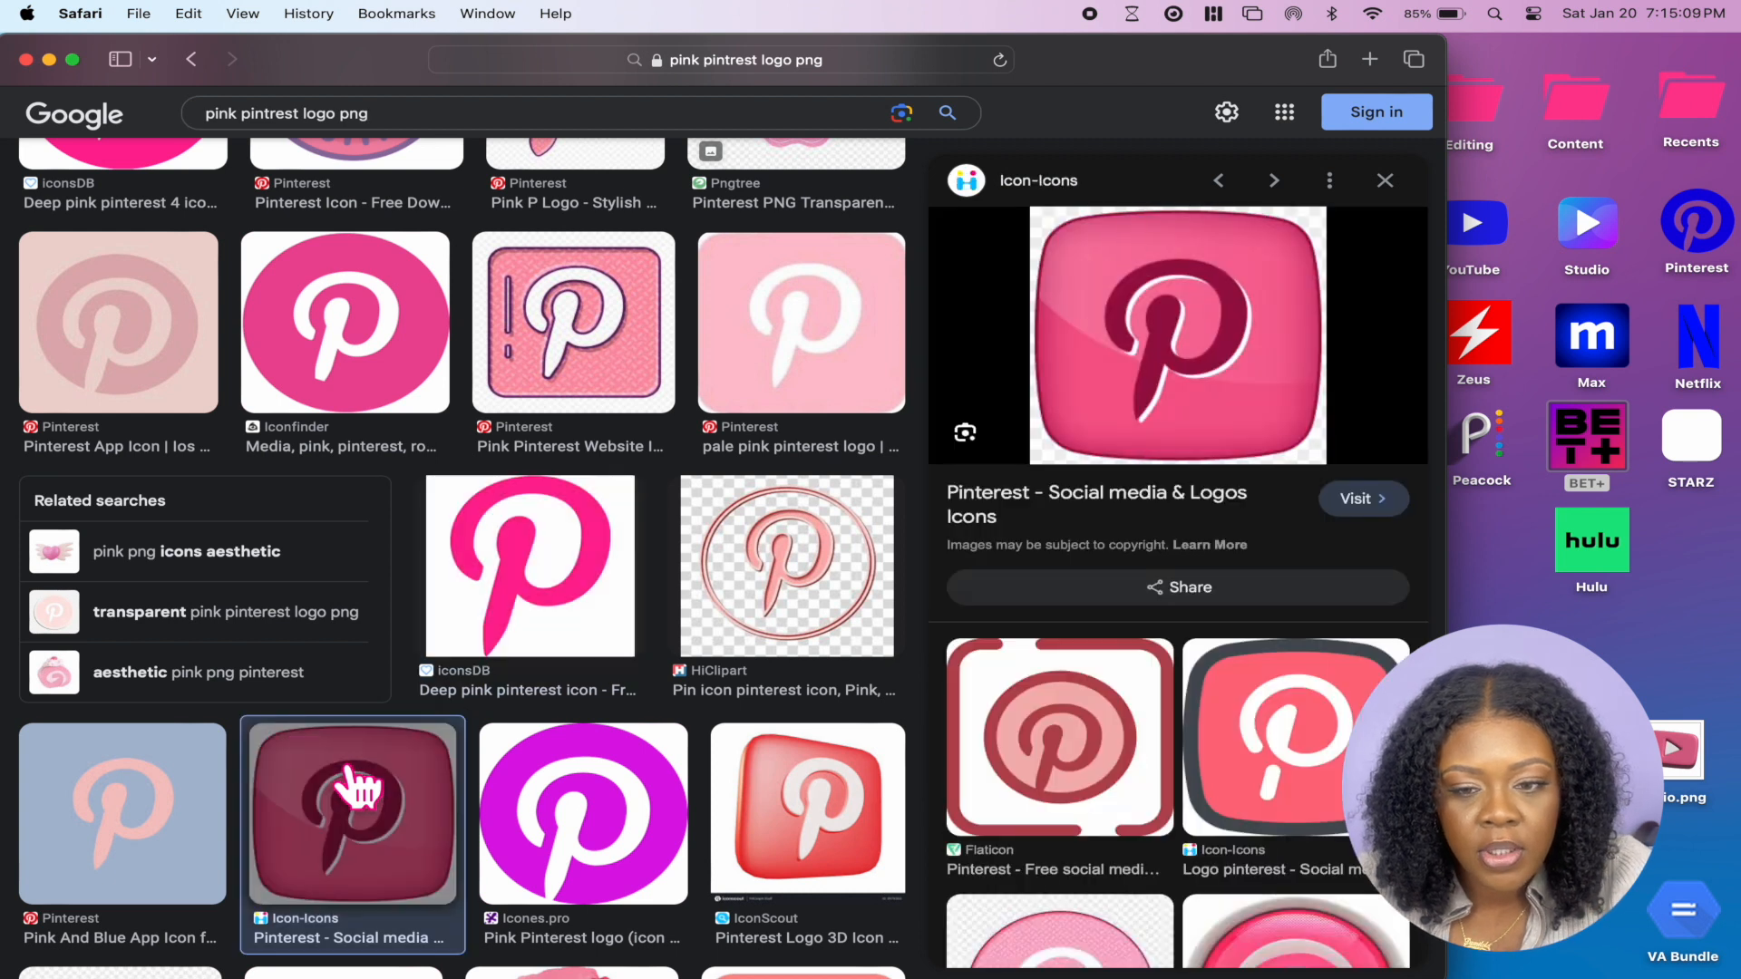
pyautogui.rightClick(1144, 364)
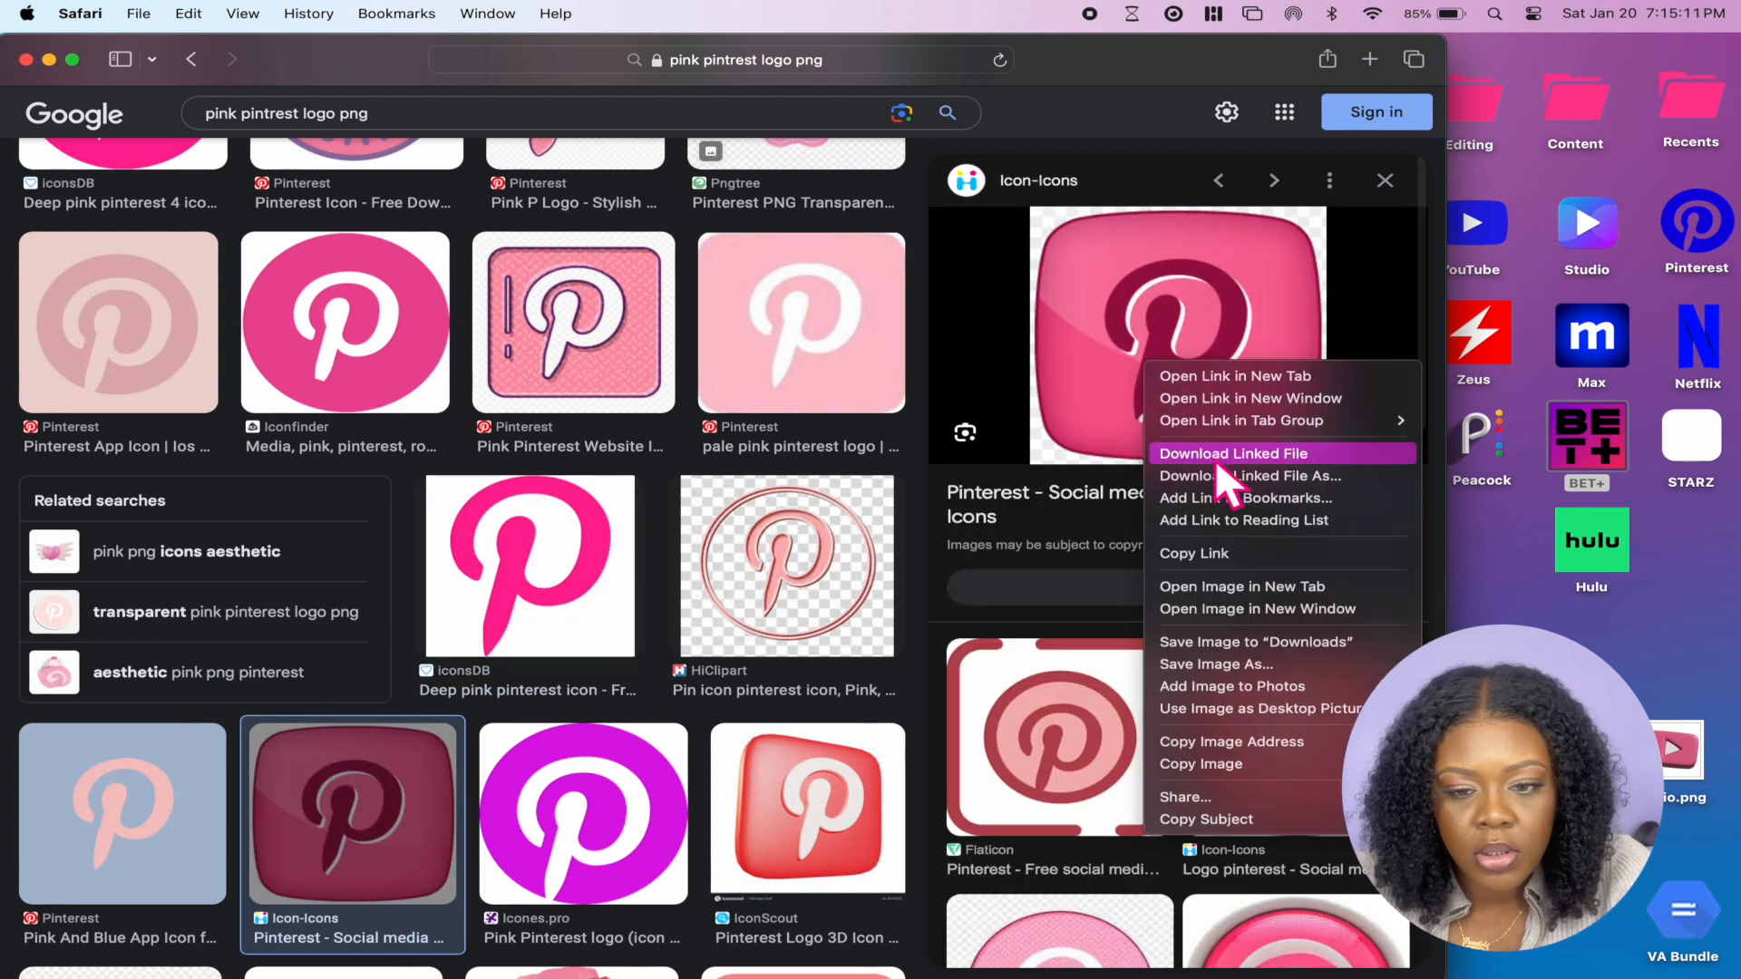
pyautogui.click(1239, 656)
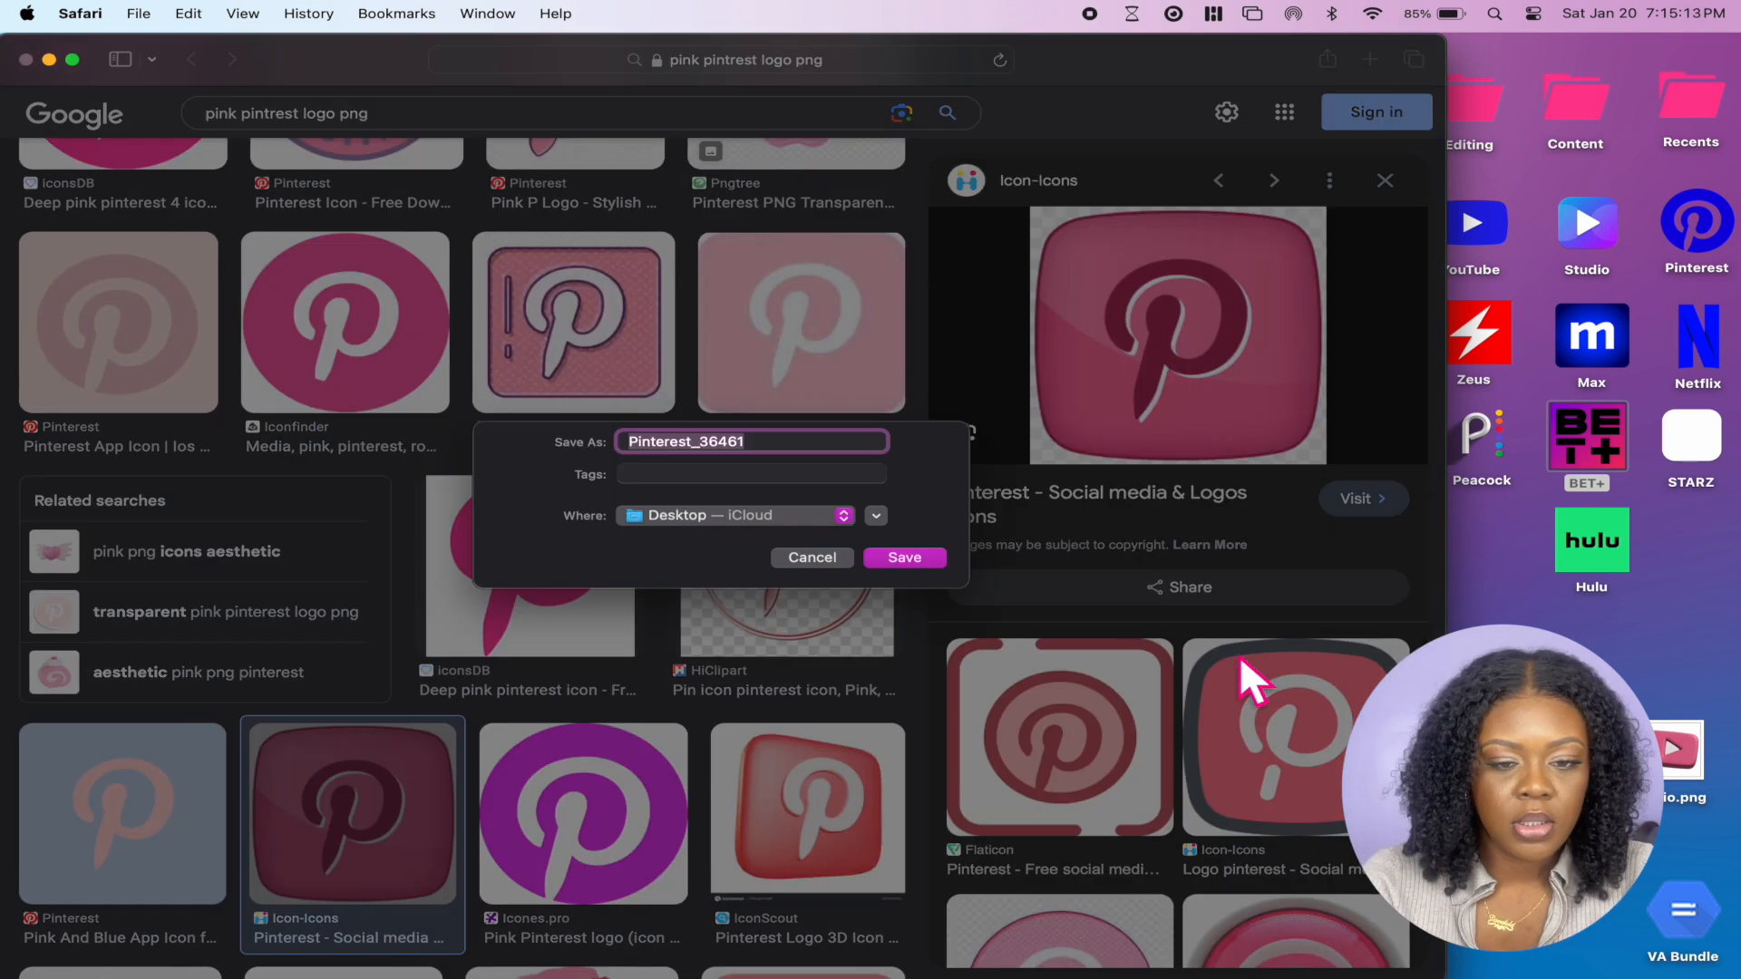
pyautogui.press('Return')
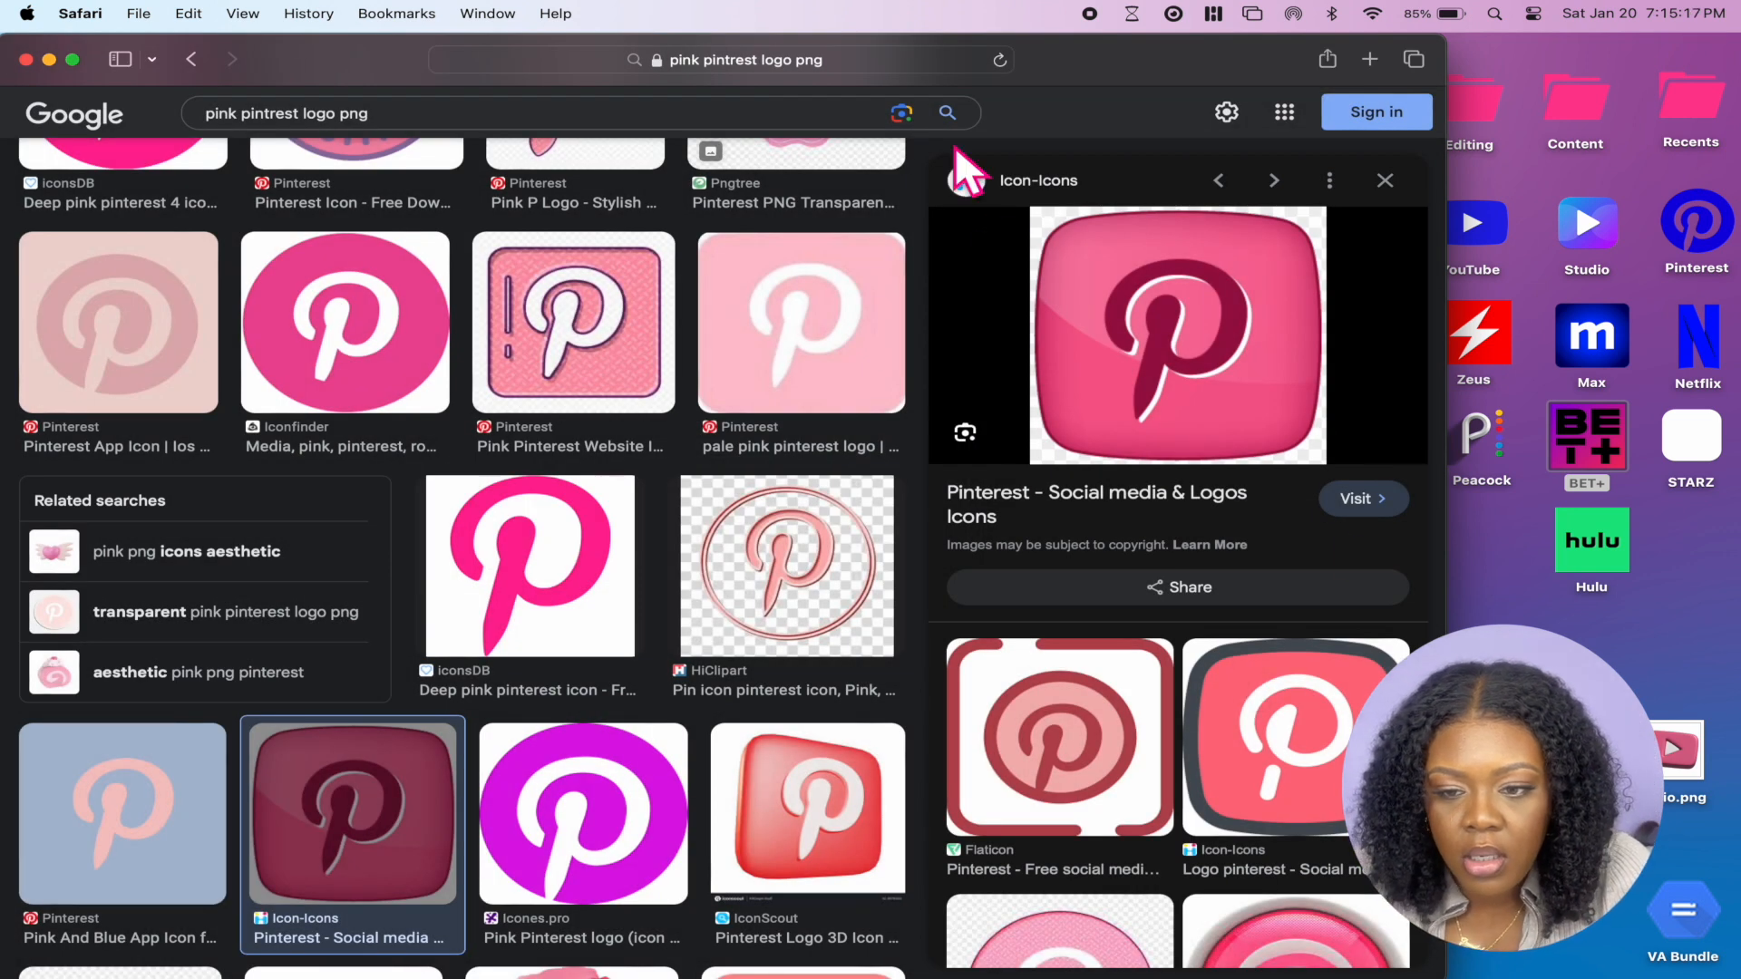
# Run an image search for "pink netflix logo png", preview the pink N icon from iconsDB and look through the other results
pyautogui.press('BackSpace')
pyautogui.write('netf')
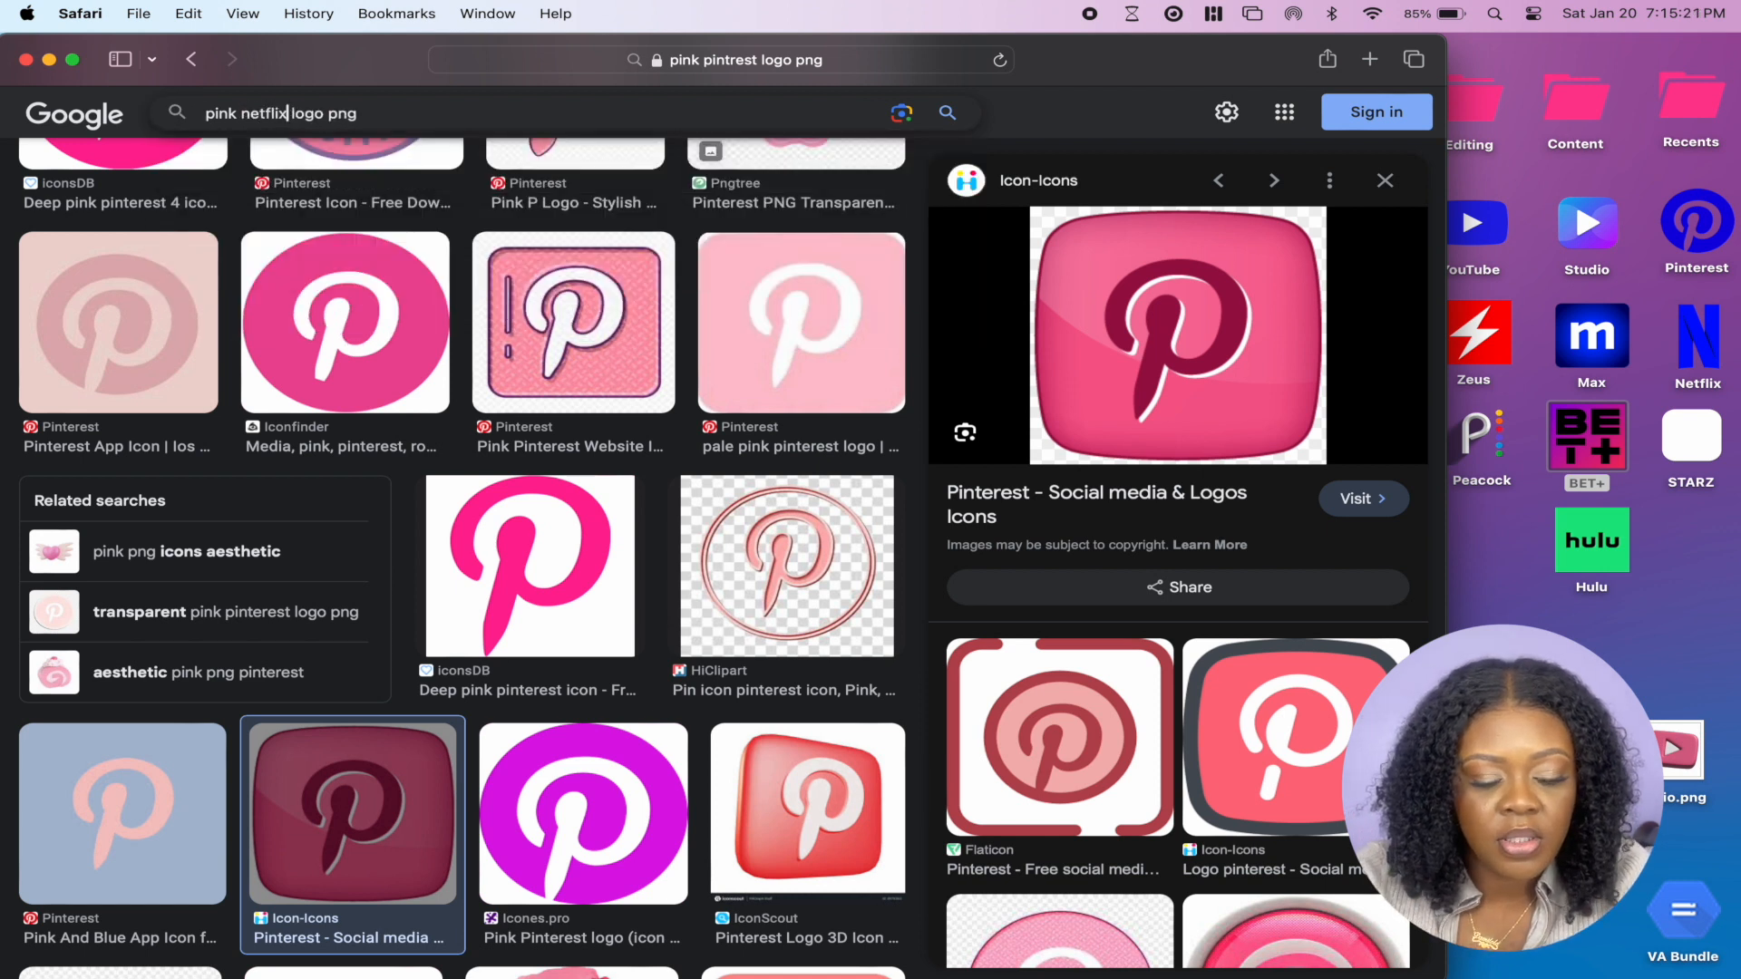
pyautogui.write('lix')
pyautogui.press('Return')
pyautogui.click(780, 489)
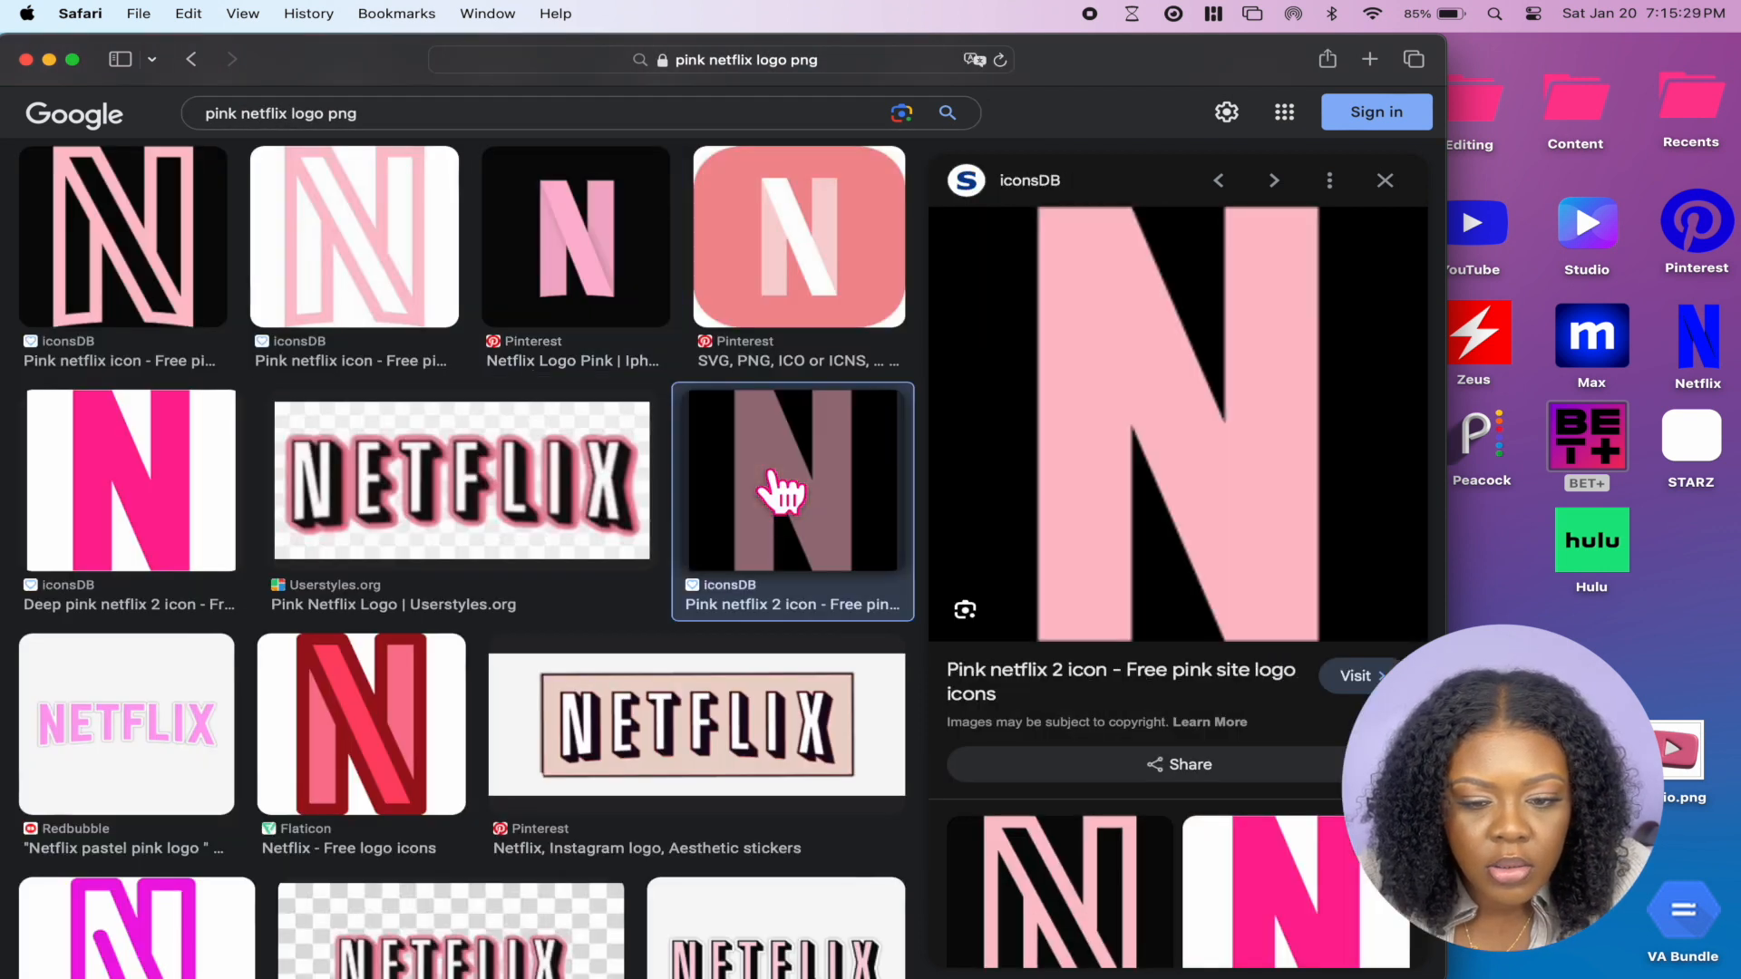
pyautogui.scroll(-10, 780, 489)
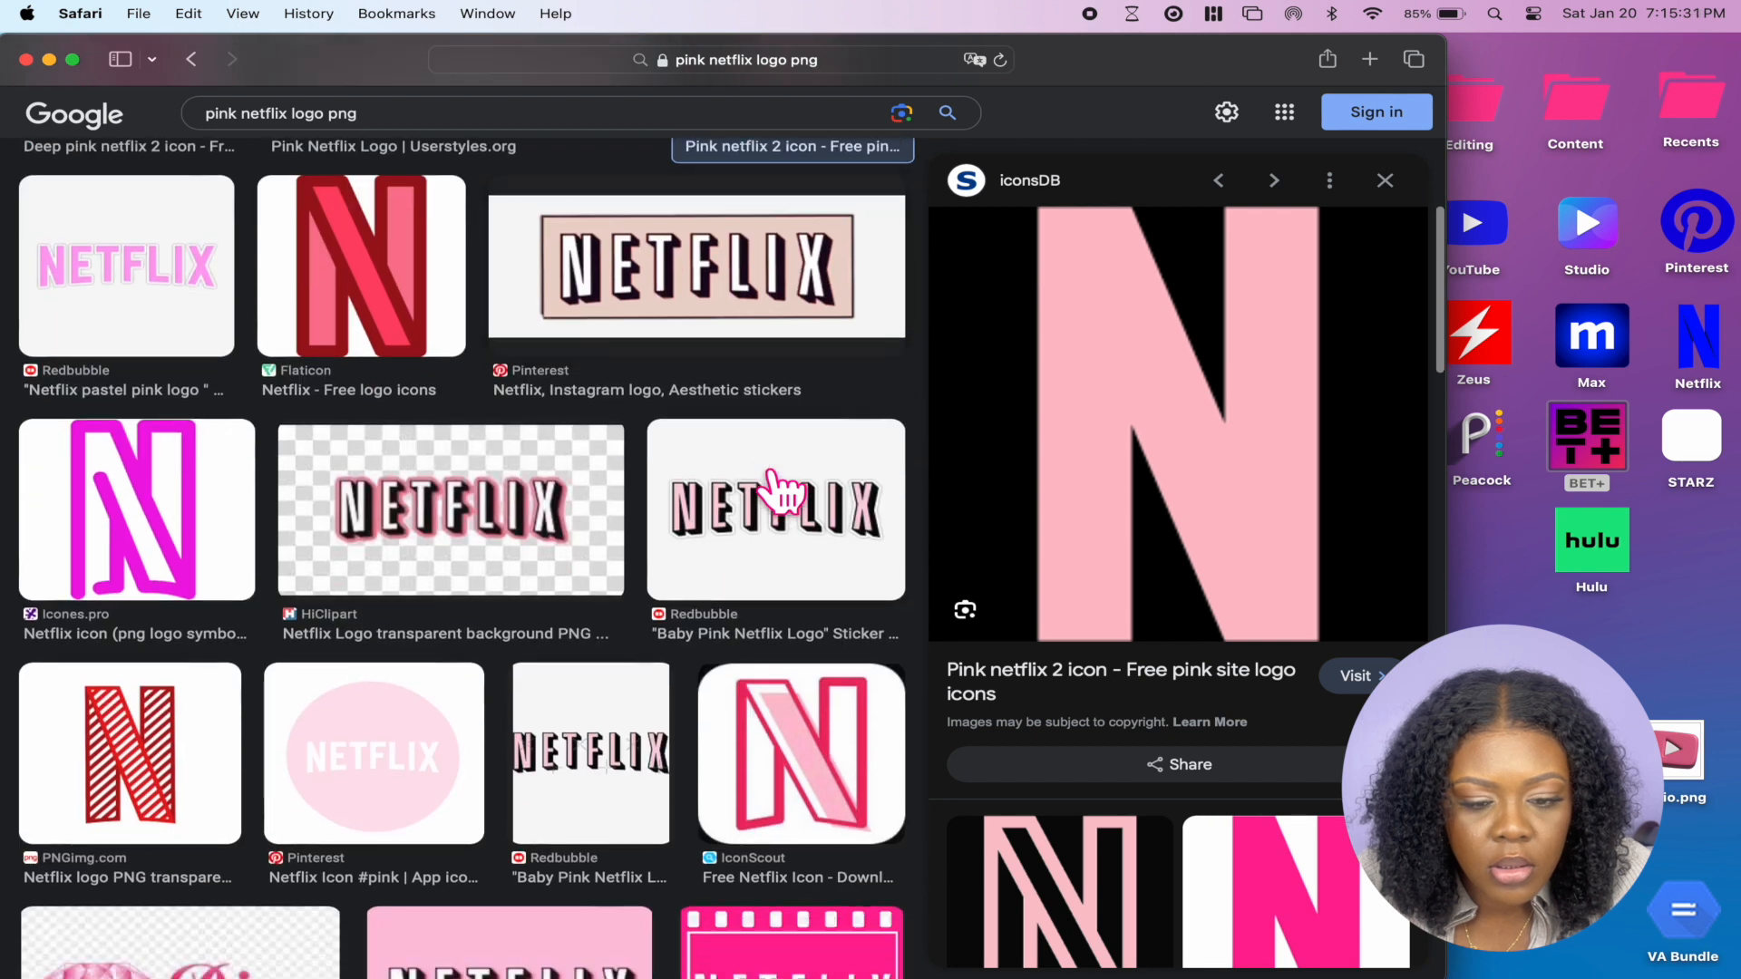
pyautogui.scroll(-6, 780, 490)
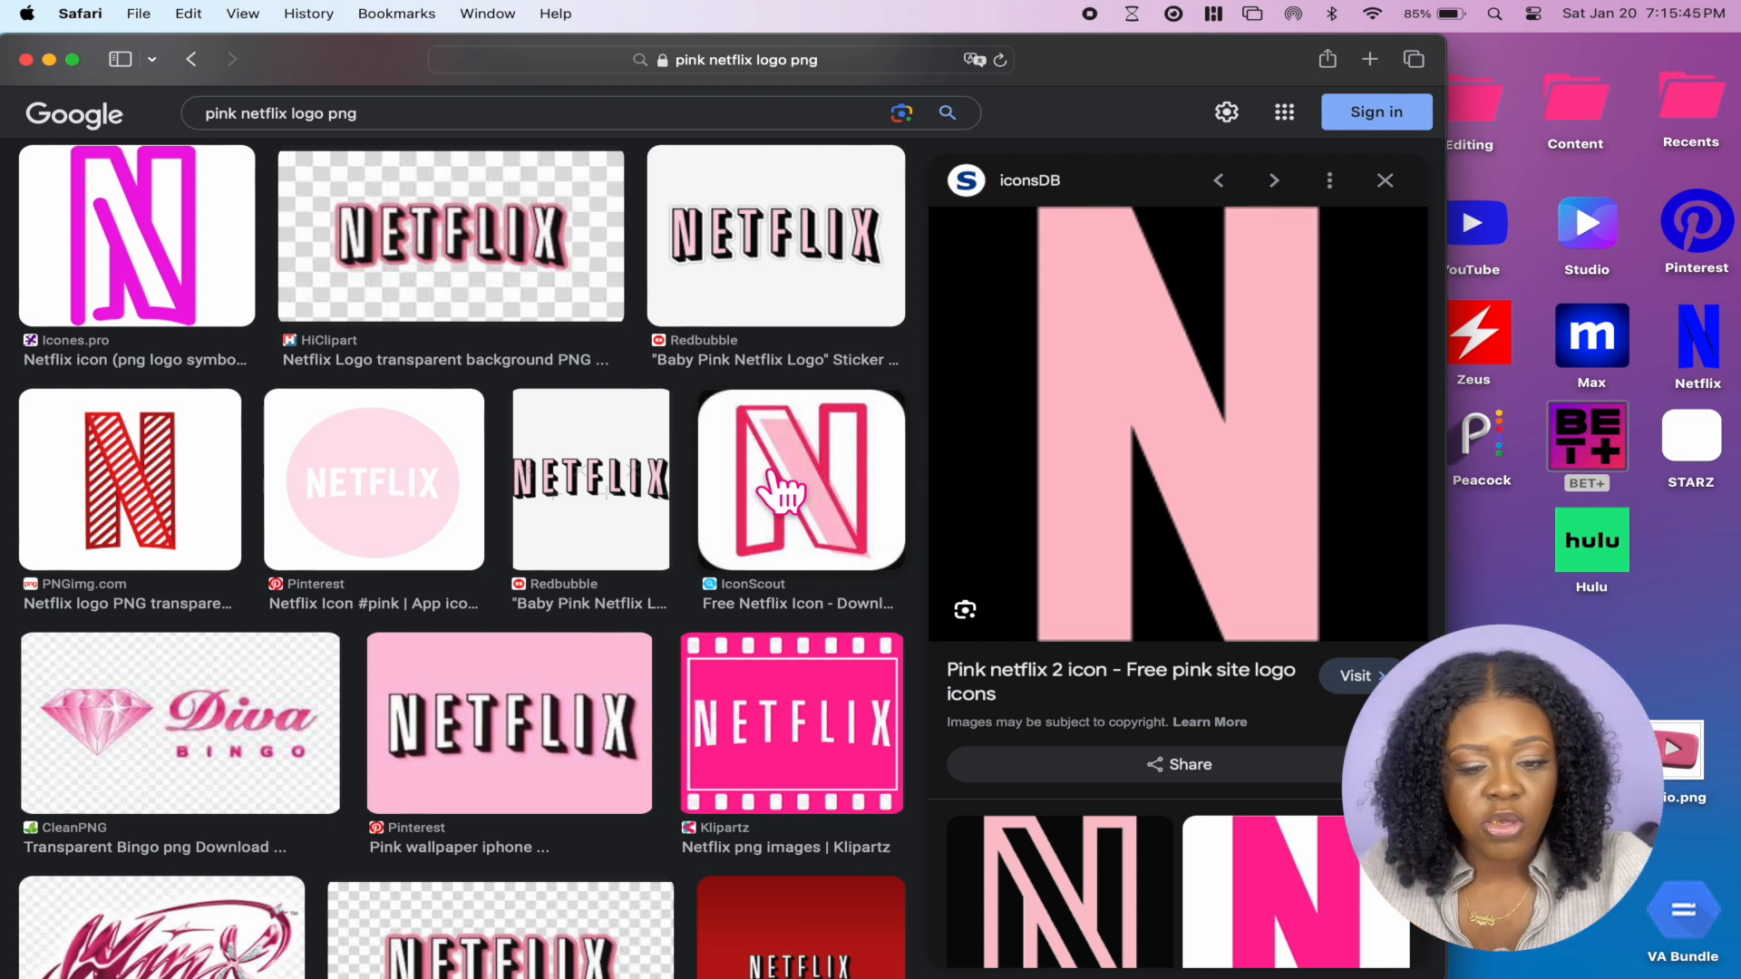
pyautogui.scroll(-8, 459, 580)
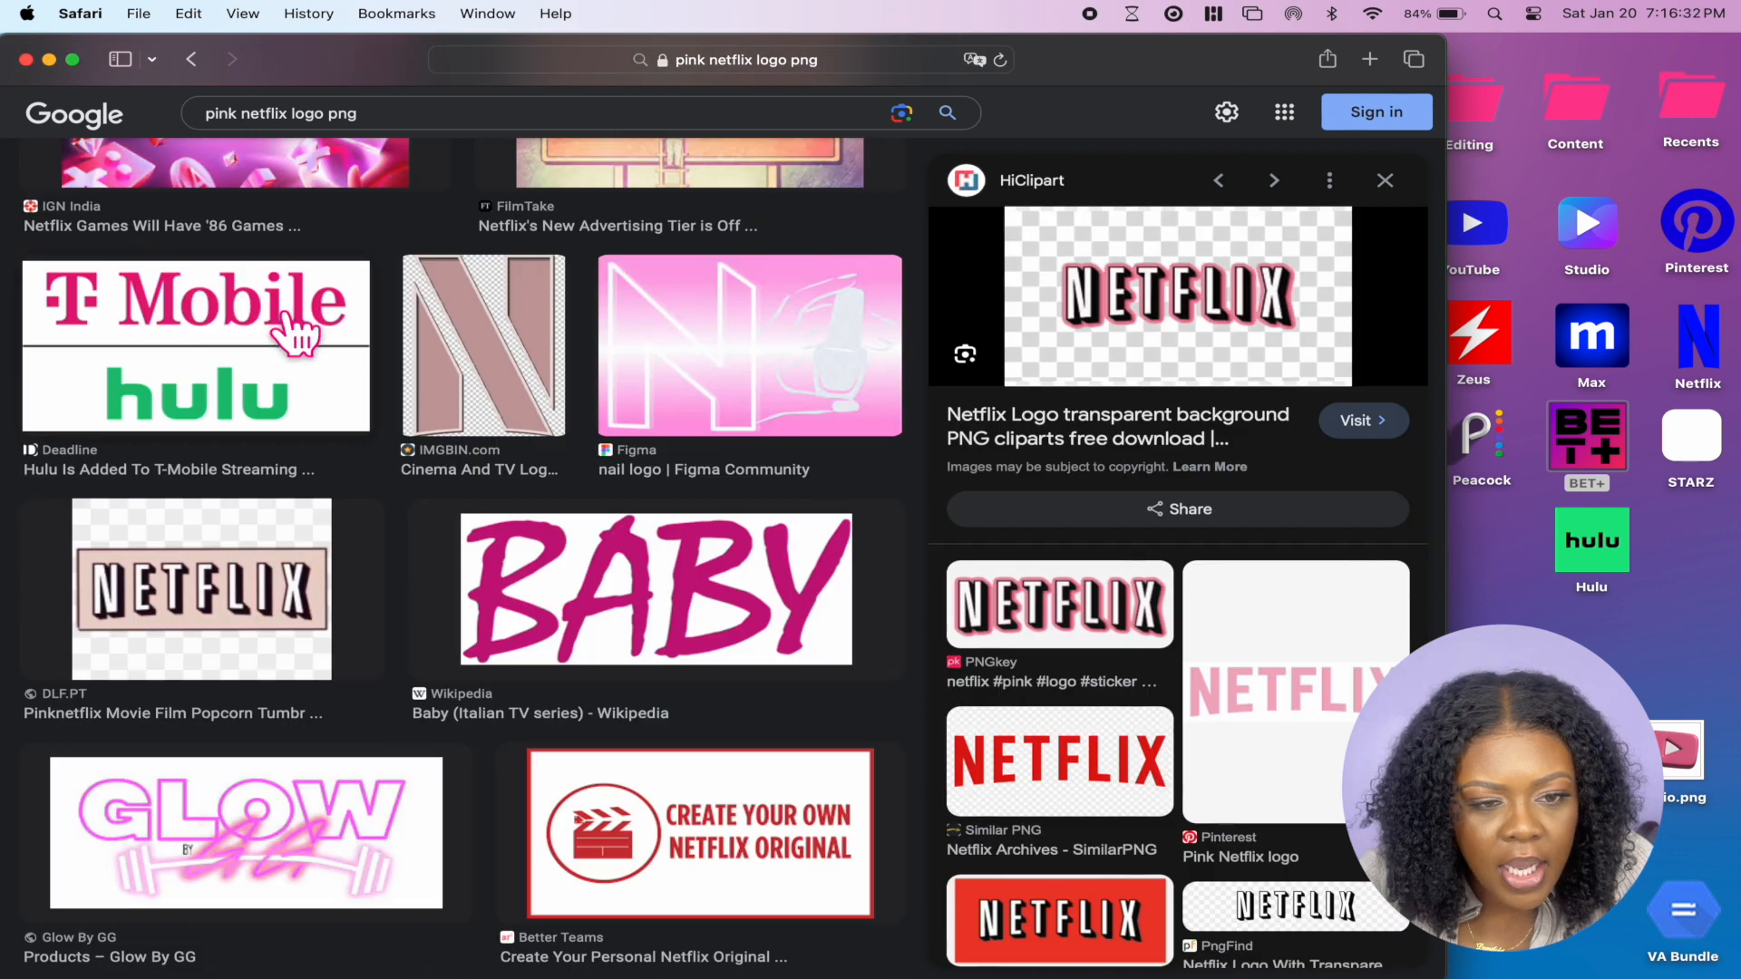
# Change the image search to "red netflix logo png" and run it
pyautogui.click(227, 107)
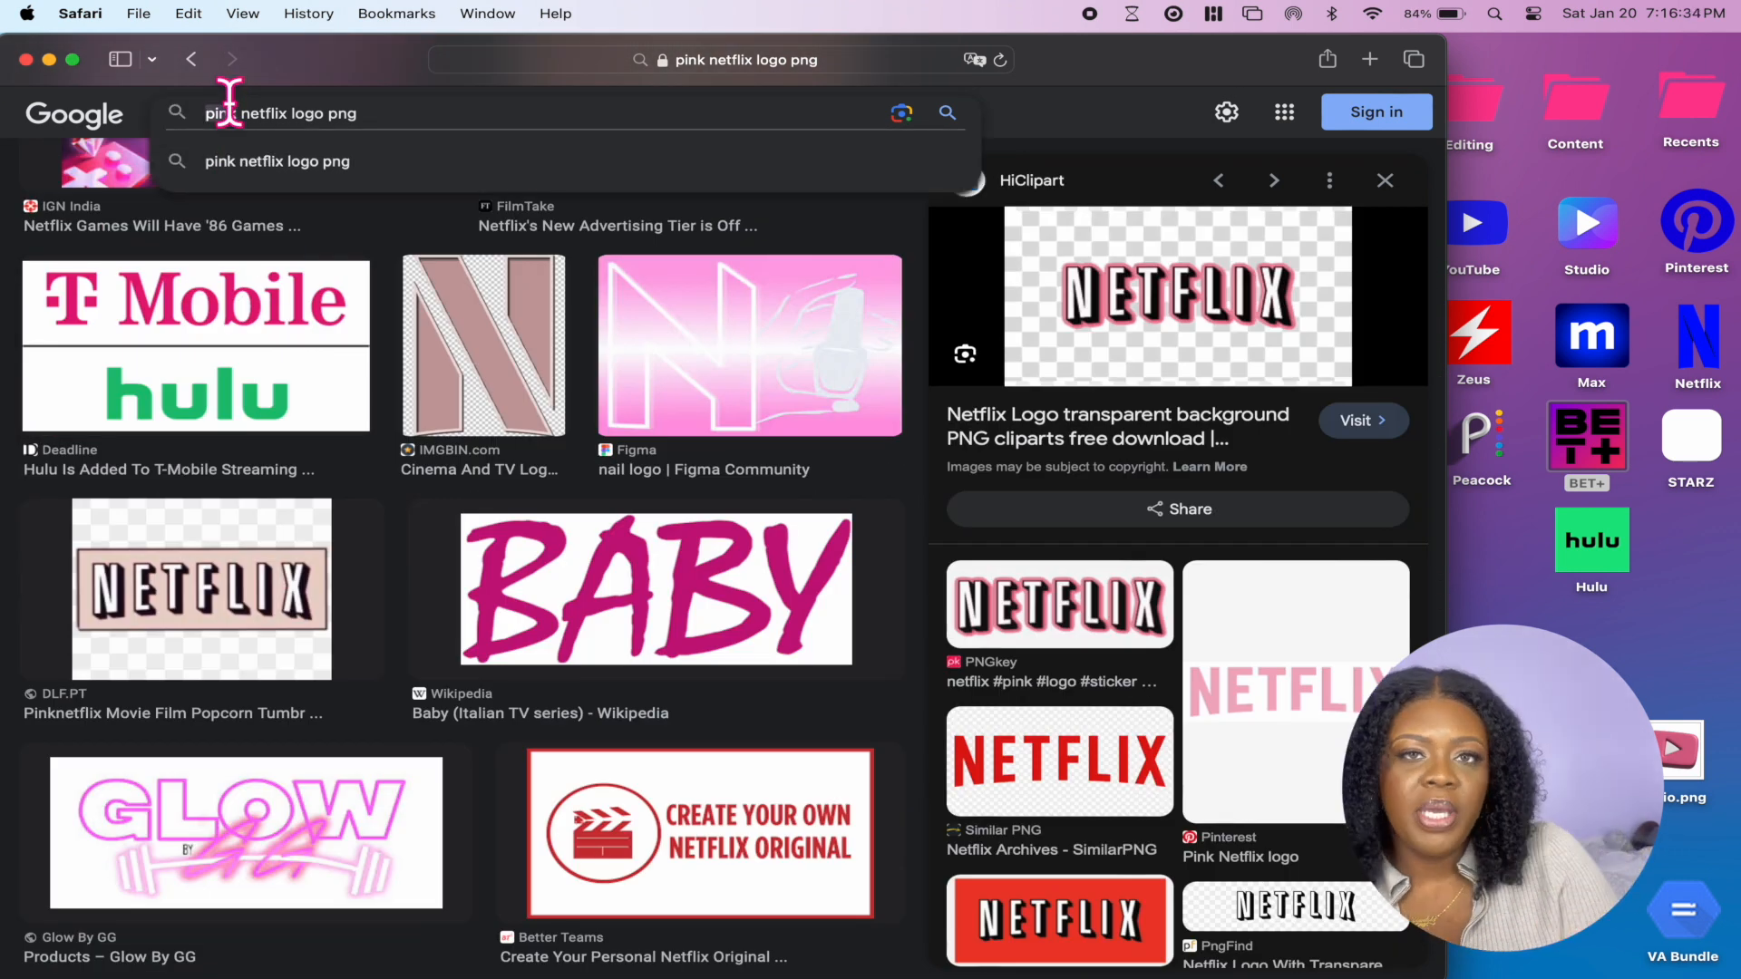
pyautogui.doubleClick(229, 107)
pyautogui.write('red')
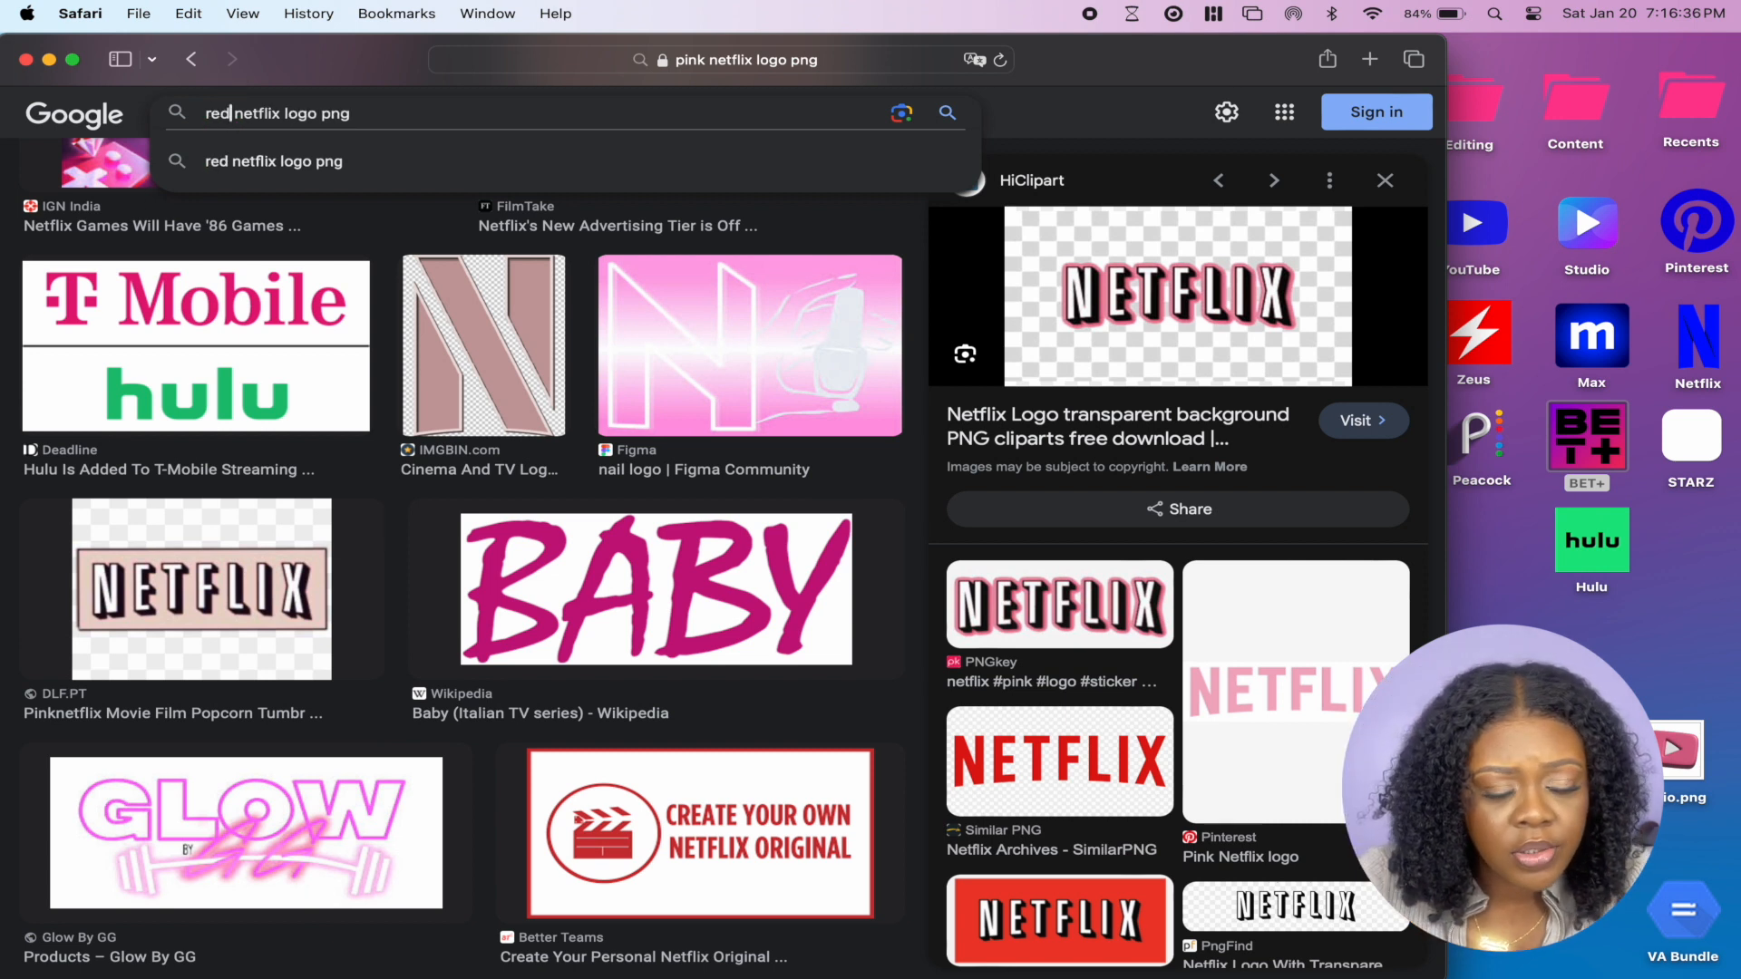
pyautogui.press('Return')
# Save the red Netflix N image from Figma Community to the desktop as "netflix"
pyautogui.scroll(-3, 381, 711)
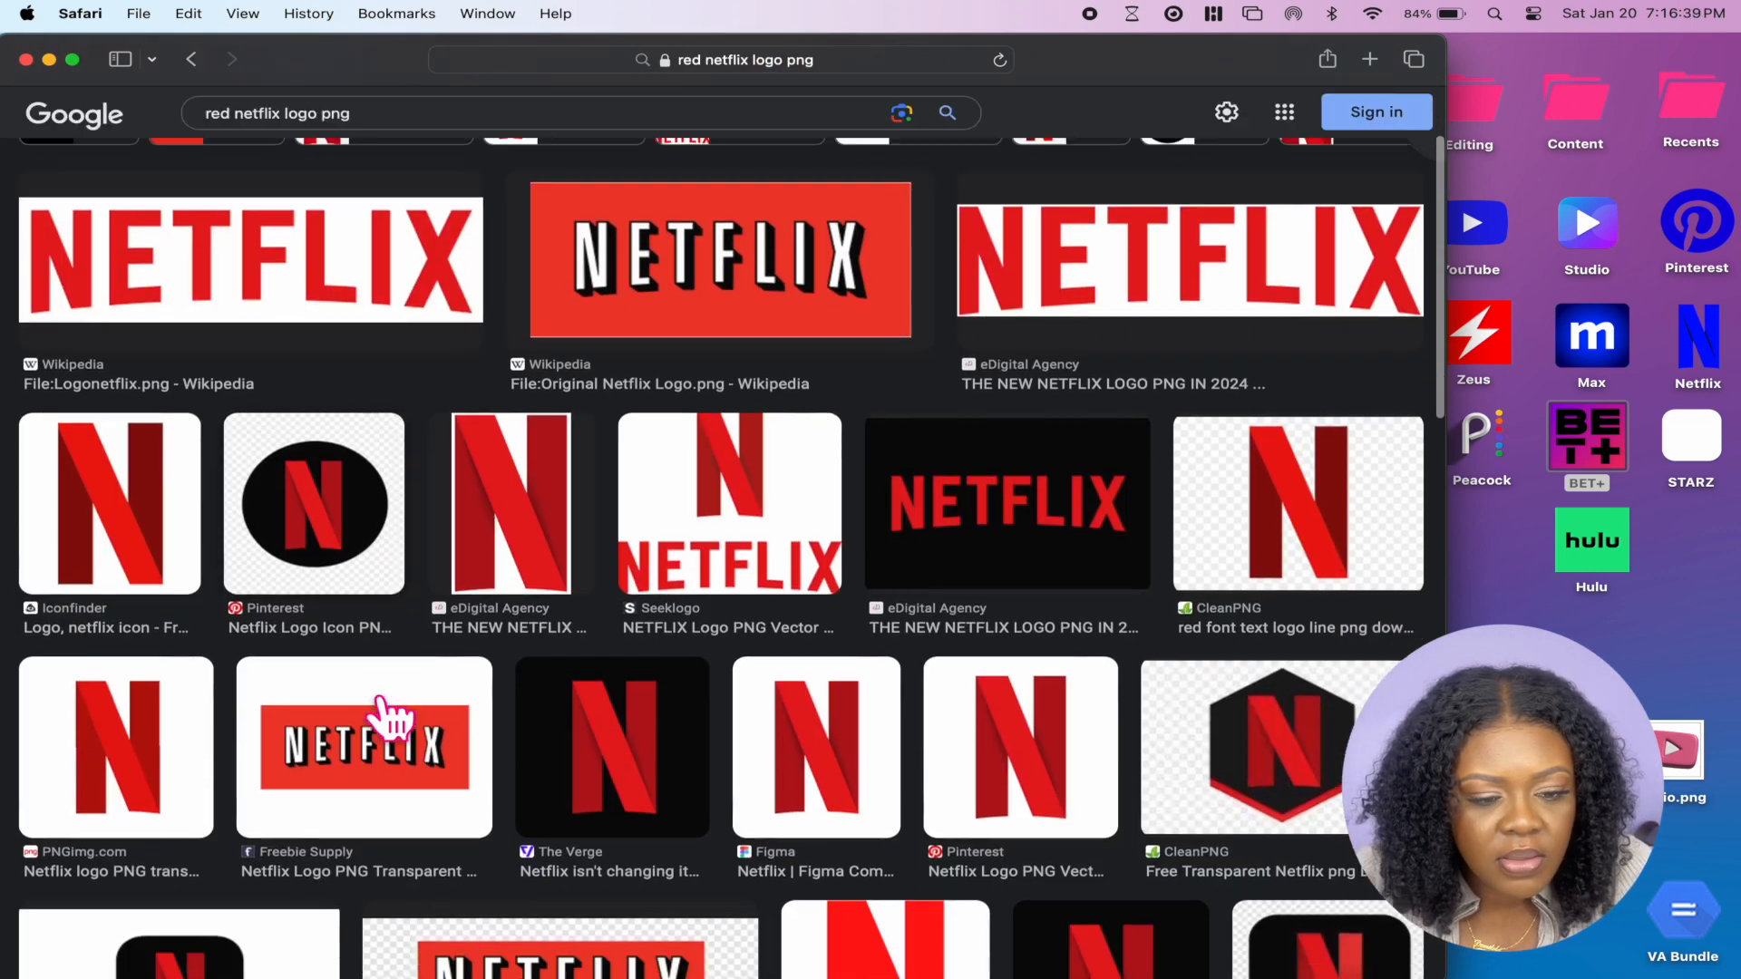
pyautogui.scroll(-2, 388, 716)
pyautogui.click(760, 575)
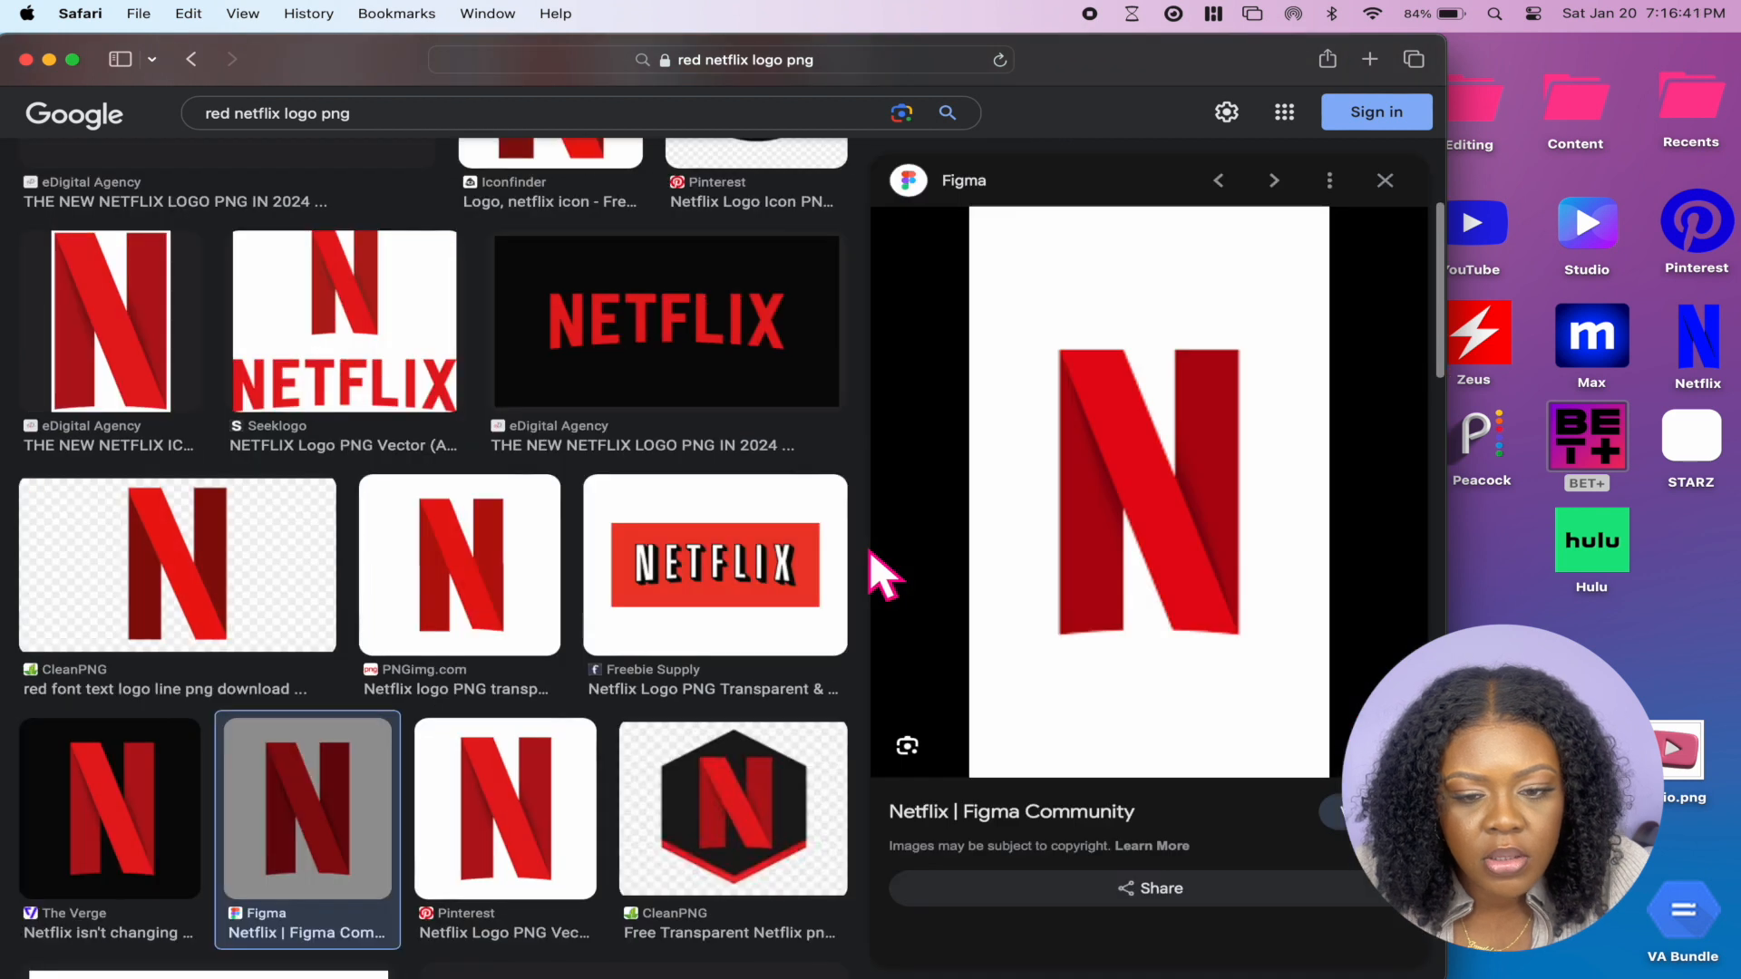
pyautogui.rightClick(1139, 451)
pyautogui.click(1204, 746)
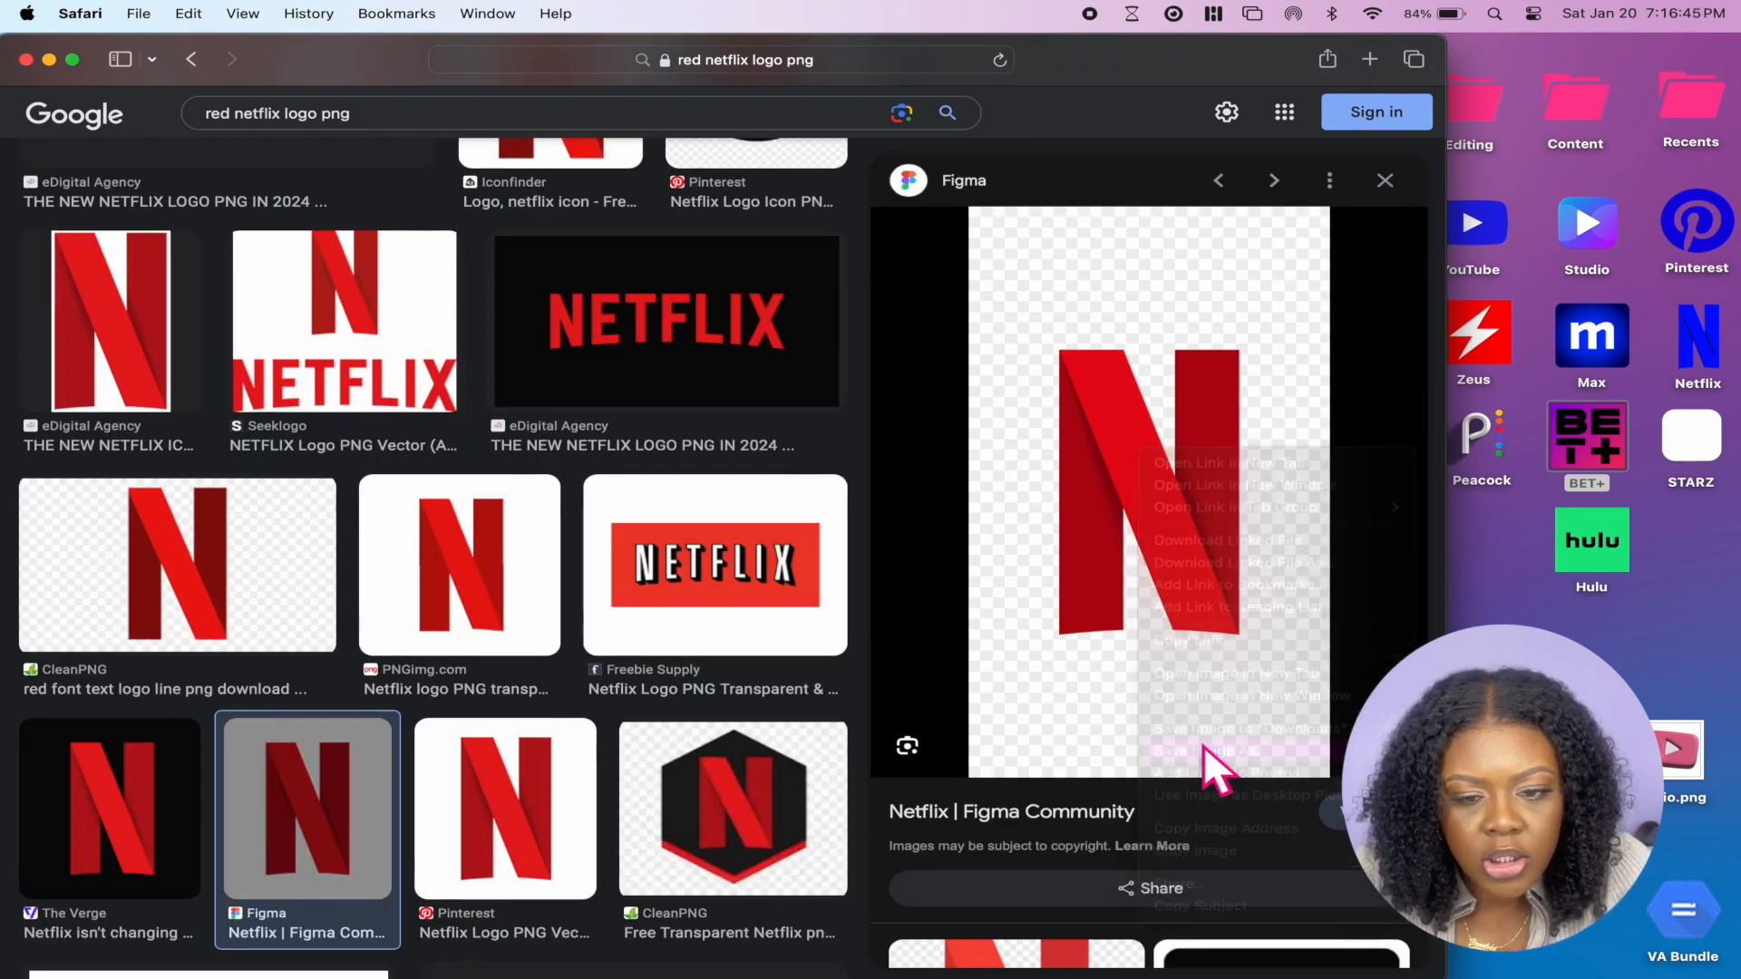
pyautogui.write('net')
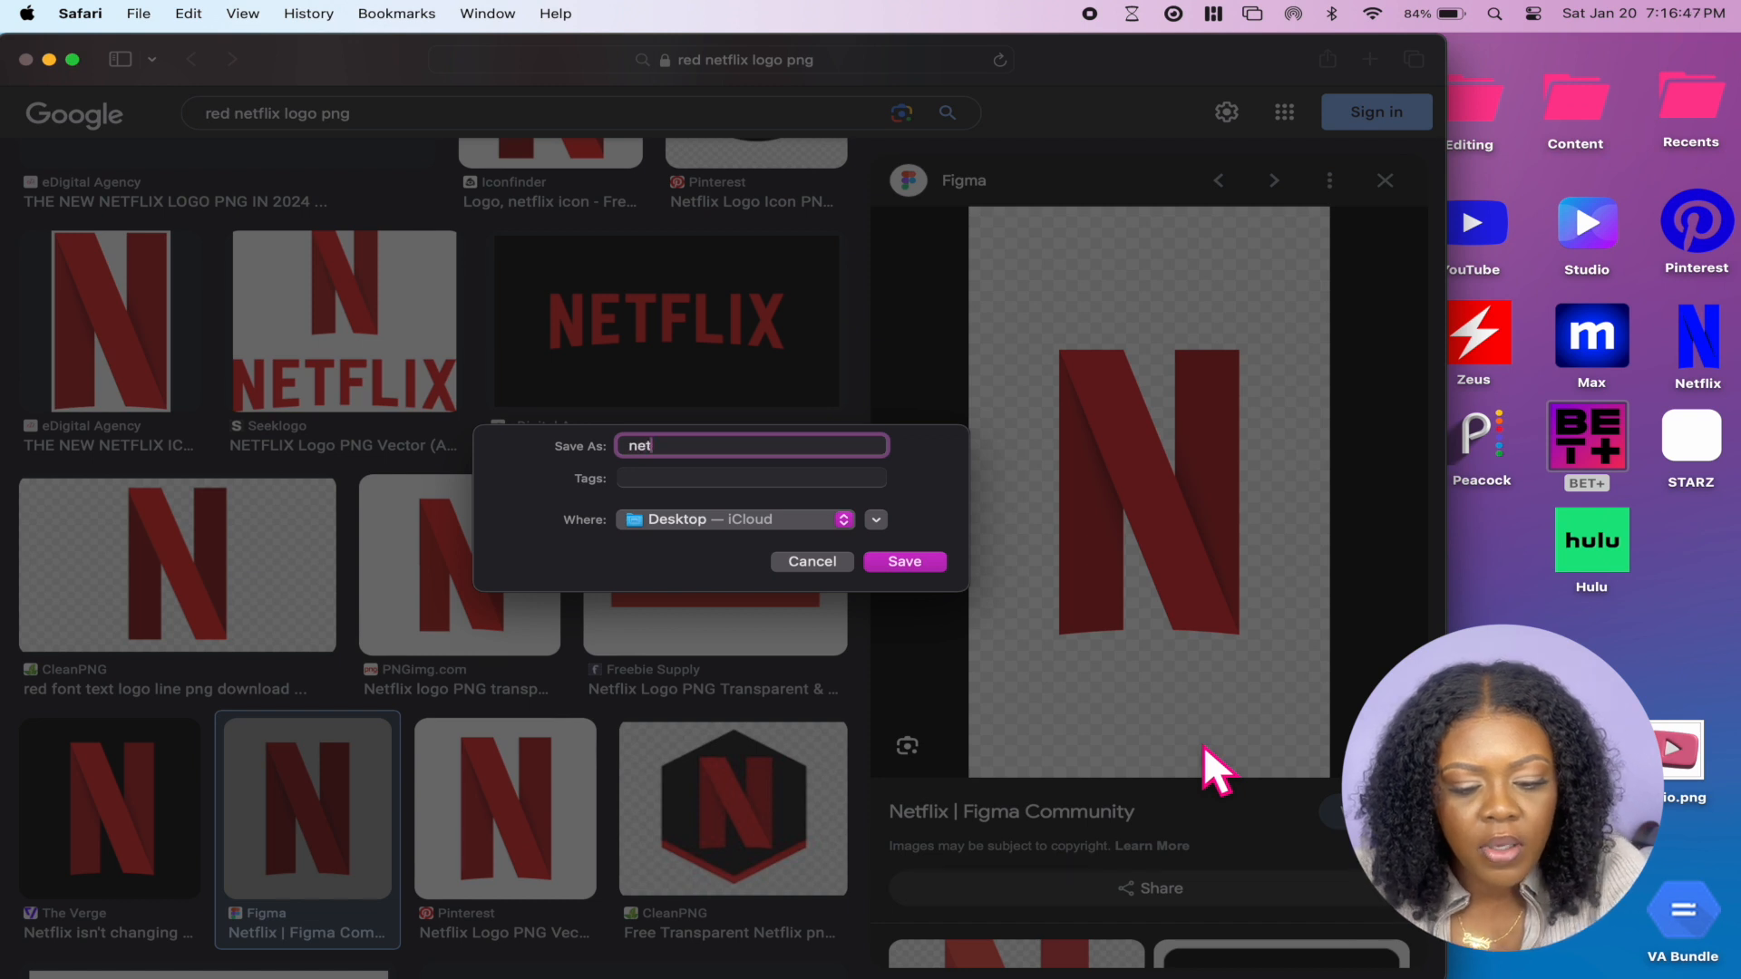
pyautogui.write('fli')
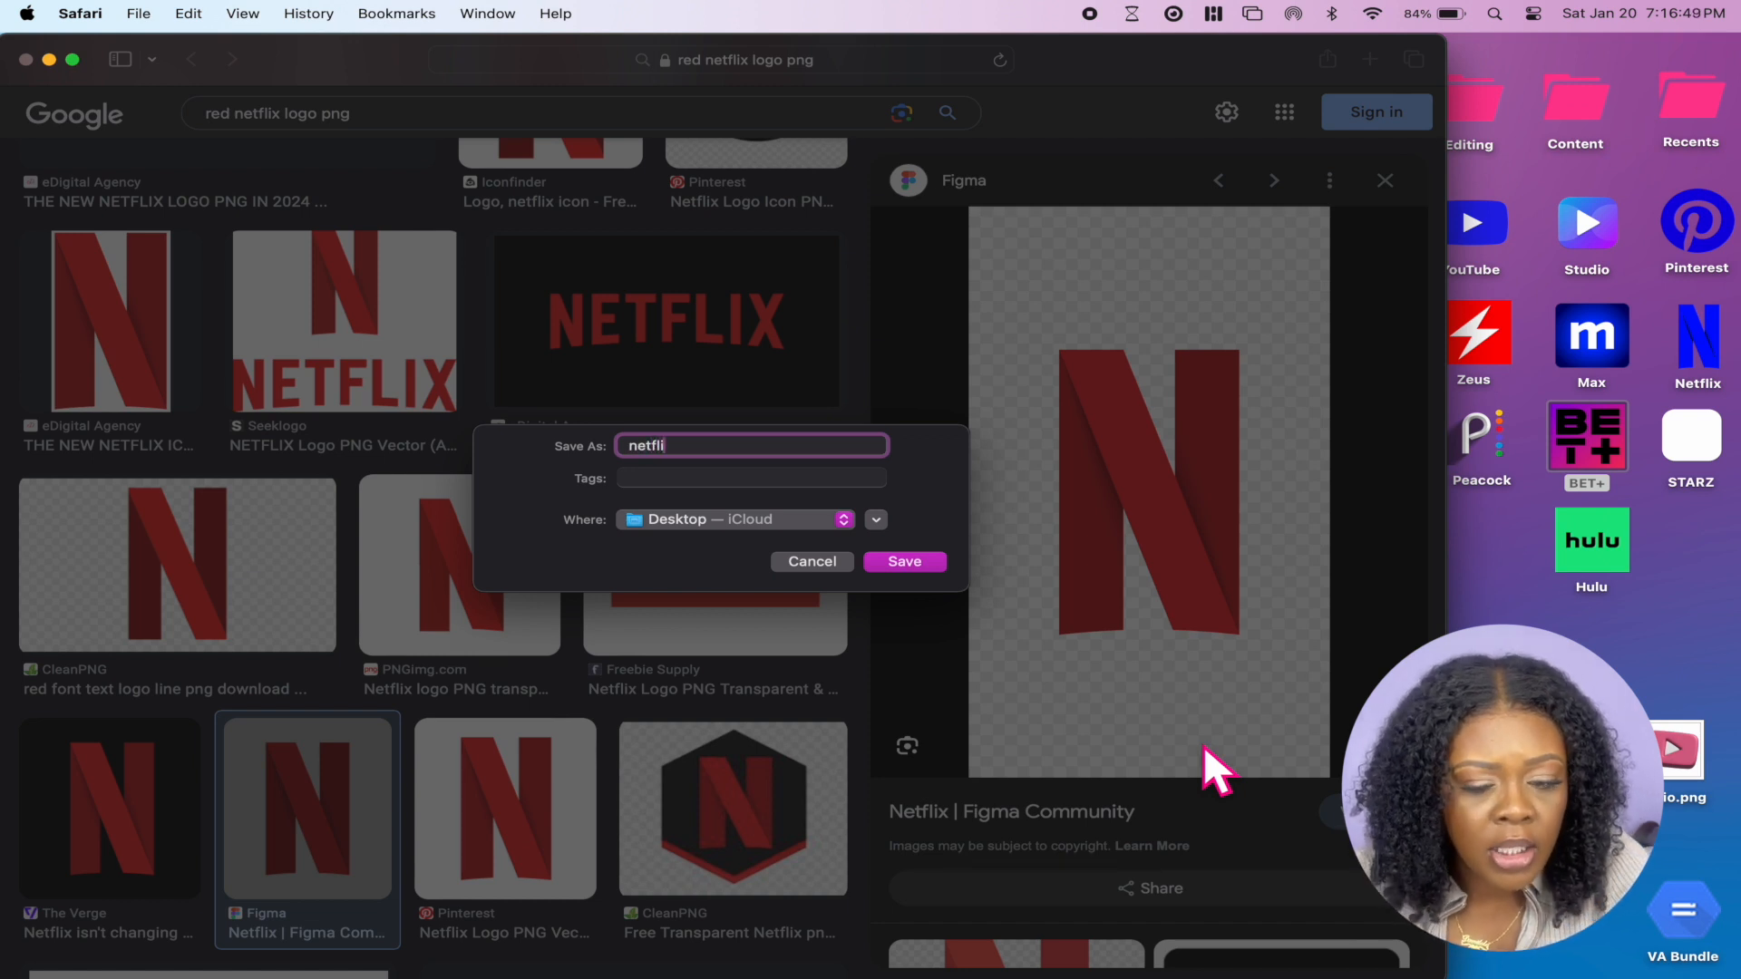
pyautogui.write('x')
pyautogui.press('Return')
# Run an image search for "pink max logo png" and look through the results
pyautogui.doubleClick(259, 113)
pyautogui.write('hbo ma')
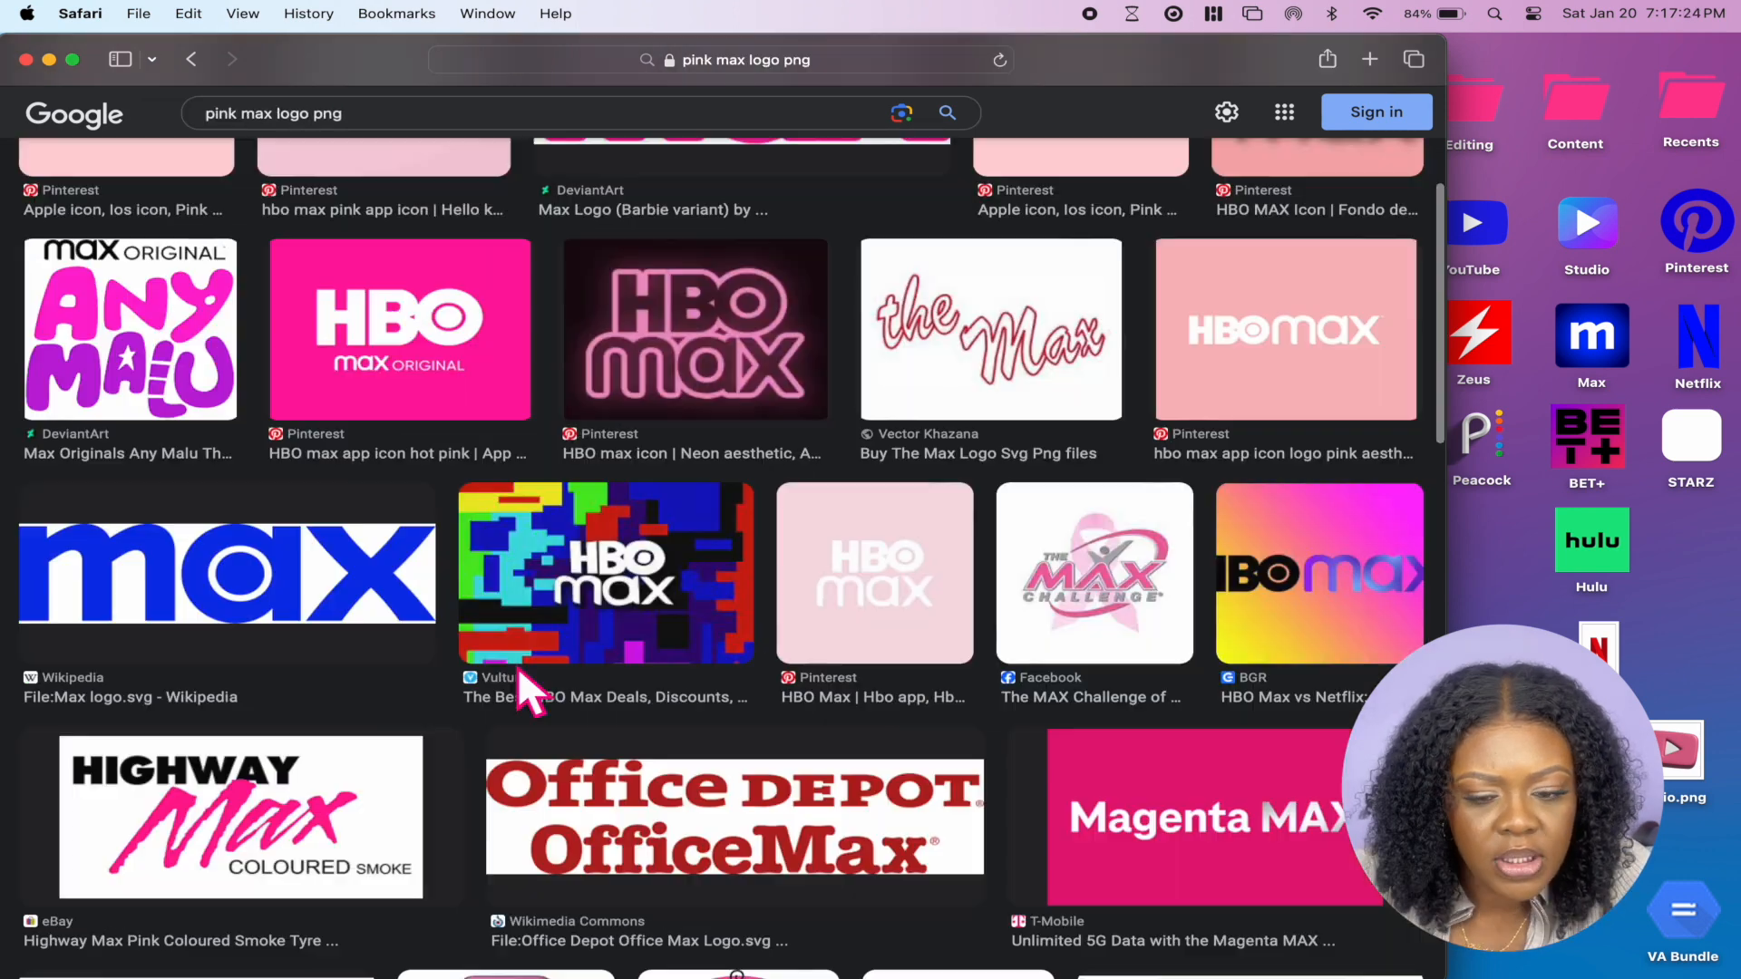
pyautogui.scroll(-10, 521, 675)
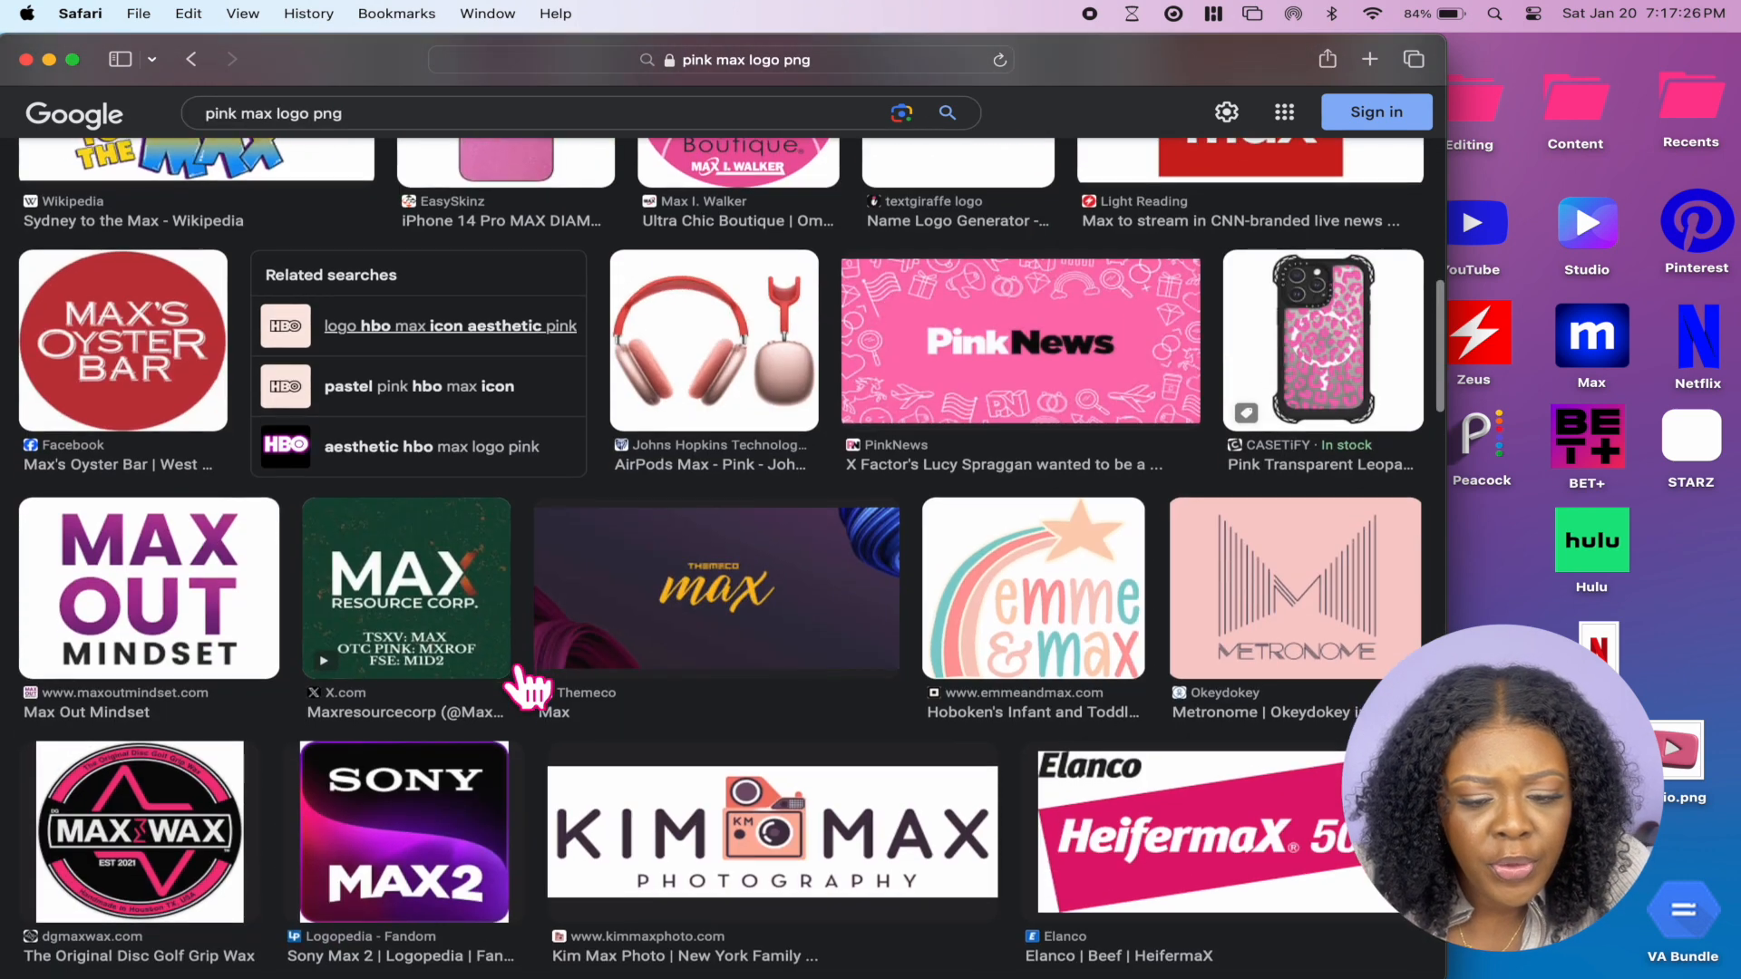
pyautogui.scroll(10, 519, 672)
# Save the Barbie-variant Max logo image from DeviantArt as "max"
pyautogui.click(562, 464)
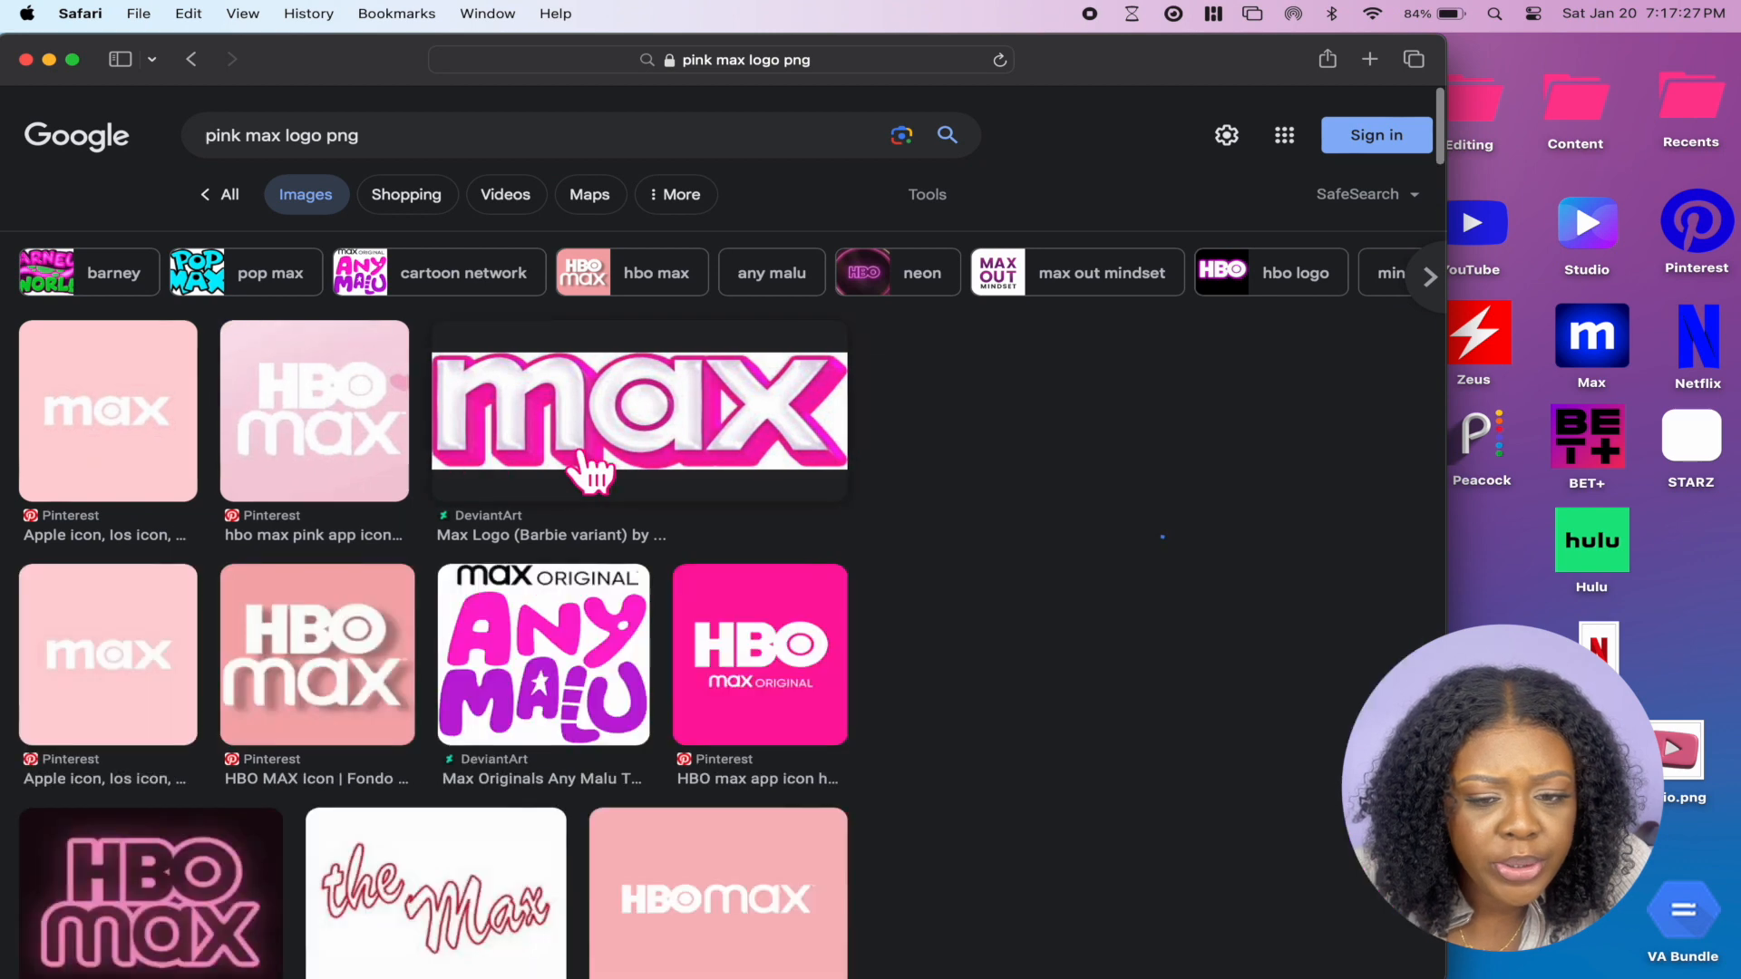
pyautogui.rightClick(1212, 296)
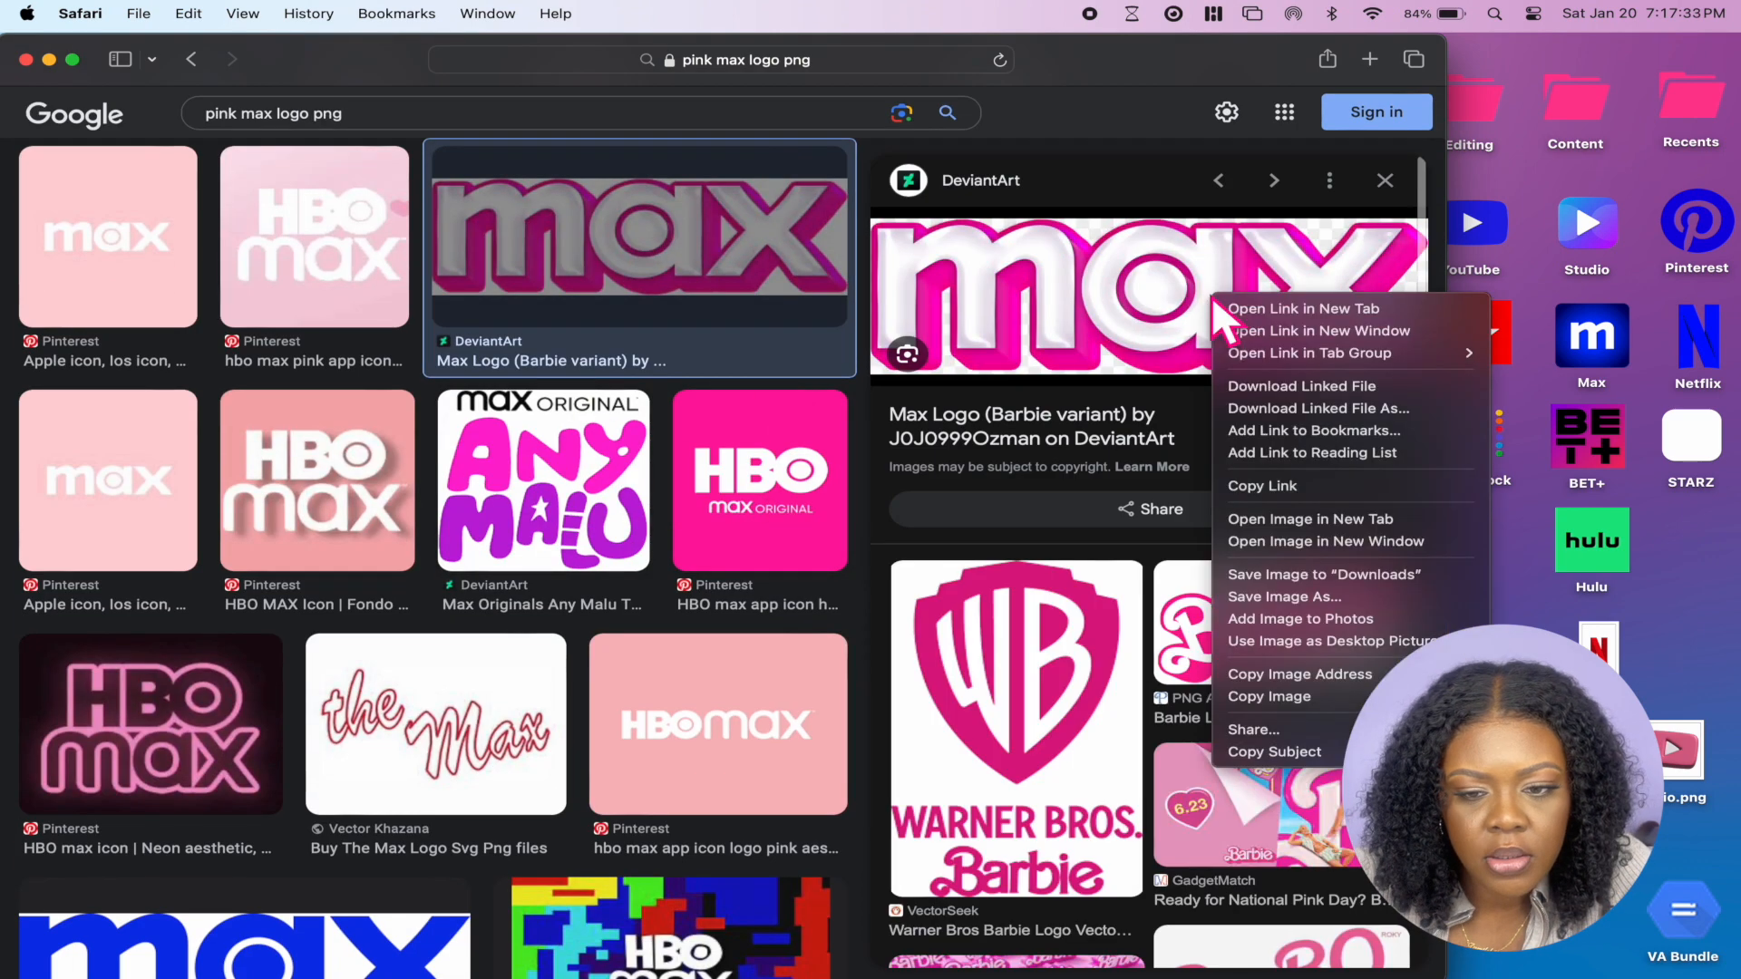
pyautogui.click(1249, 600)
pyautogui.write('max')
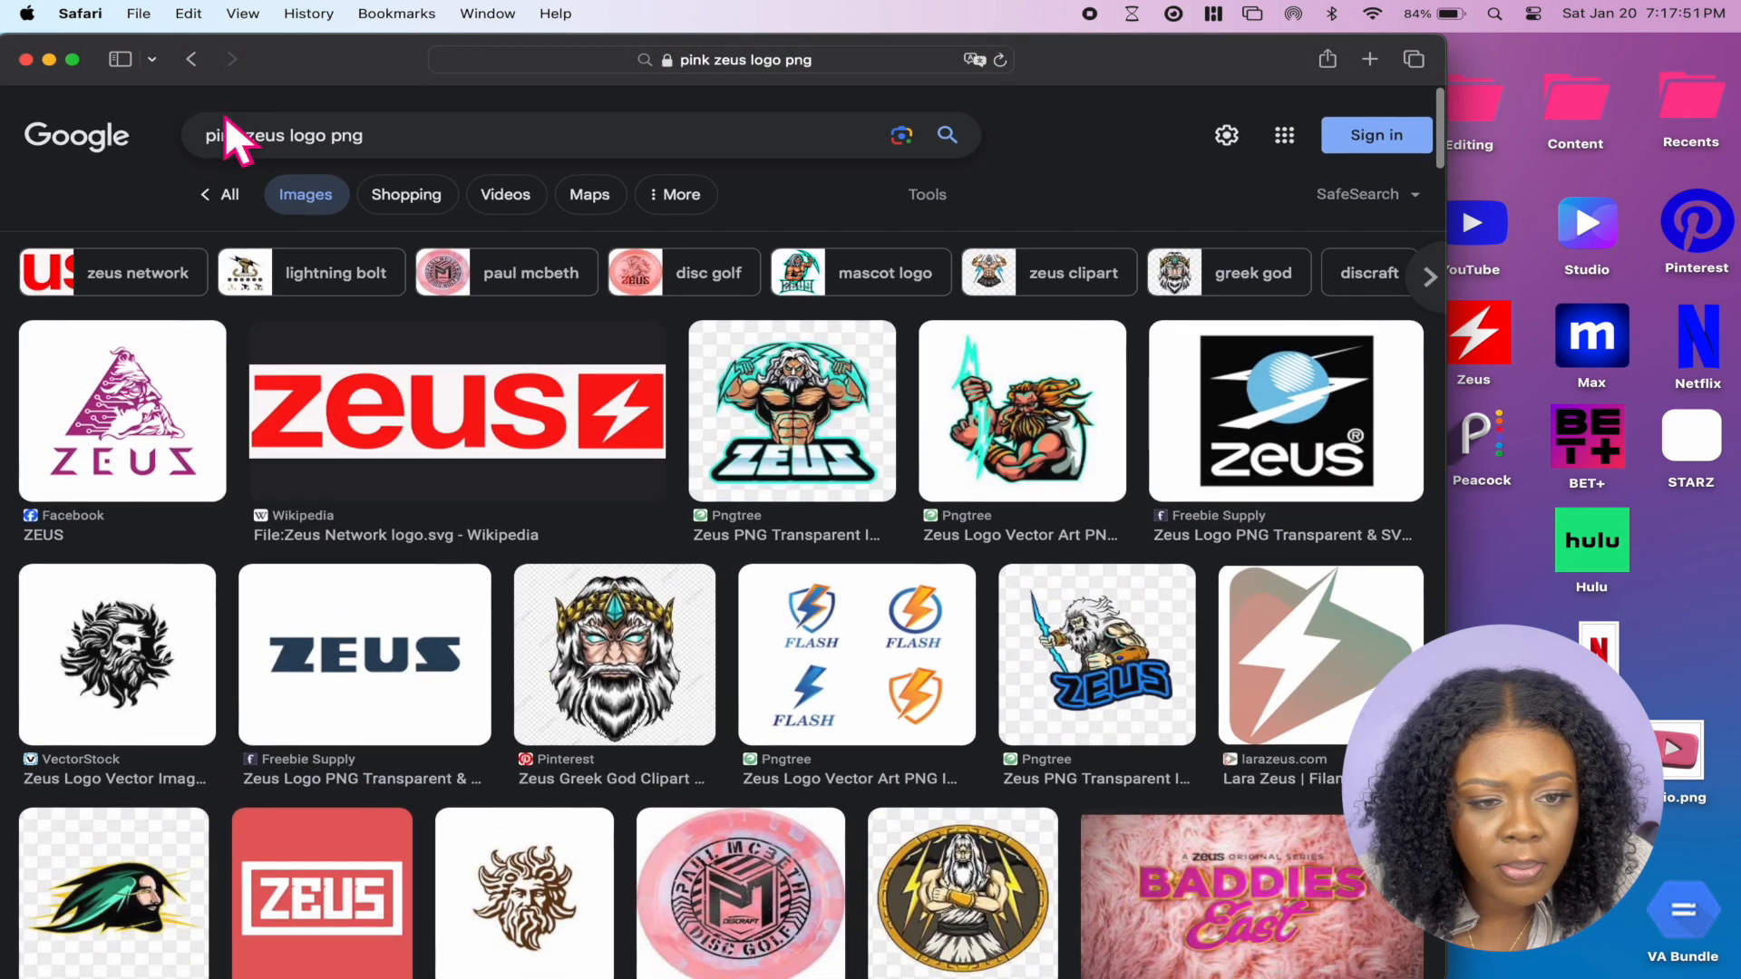
# Run an image search for "pink lightening bolt logo png" and open one of the lightning bolt results
pyautogui.click(250, 127)
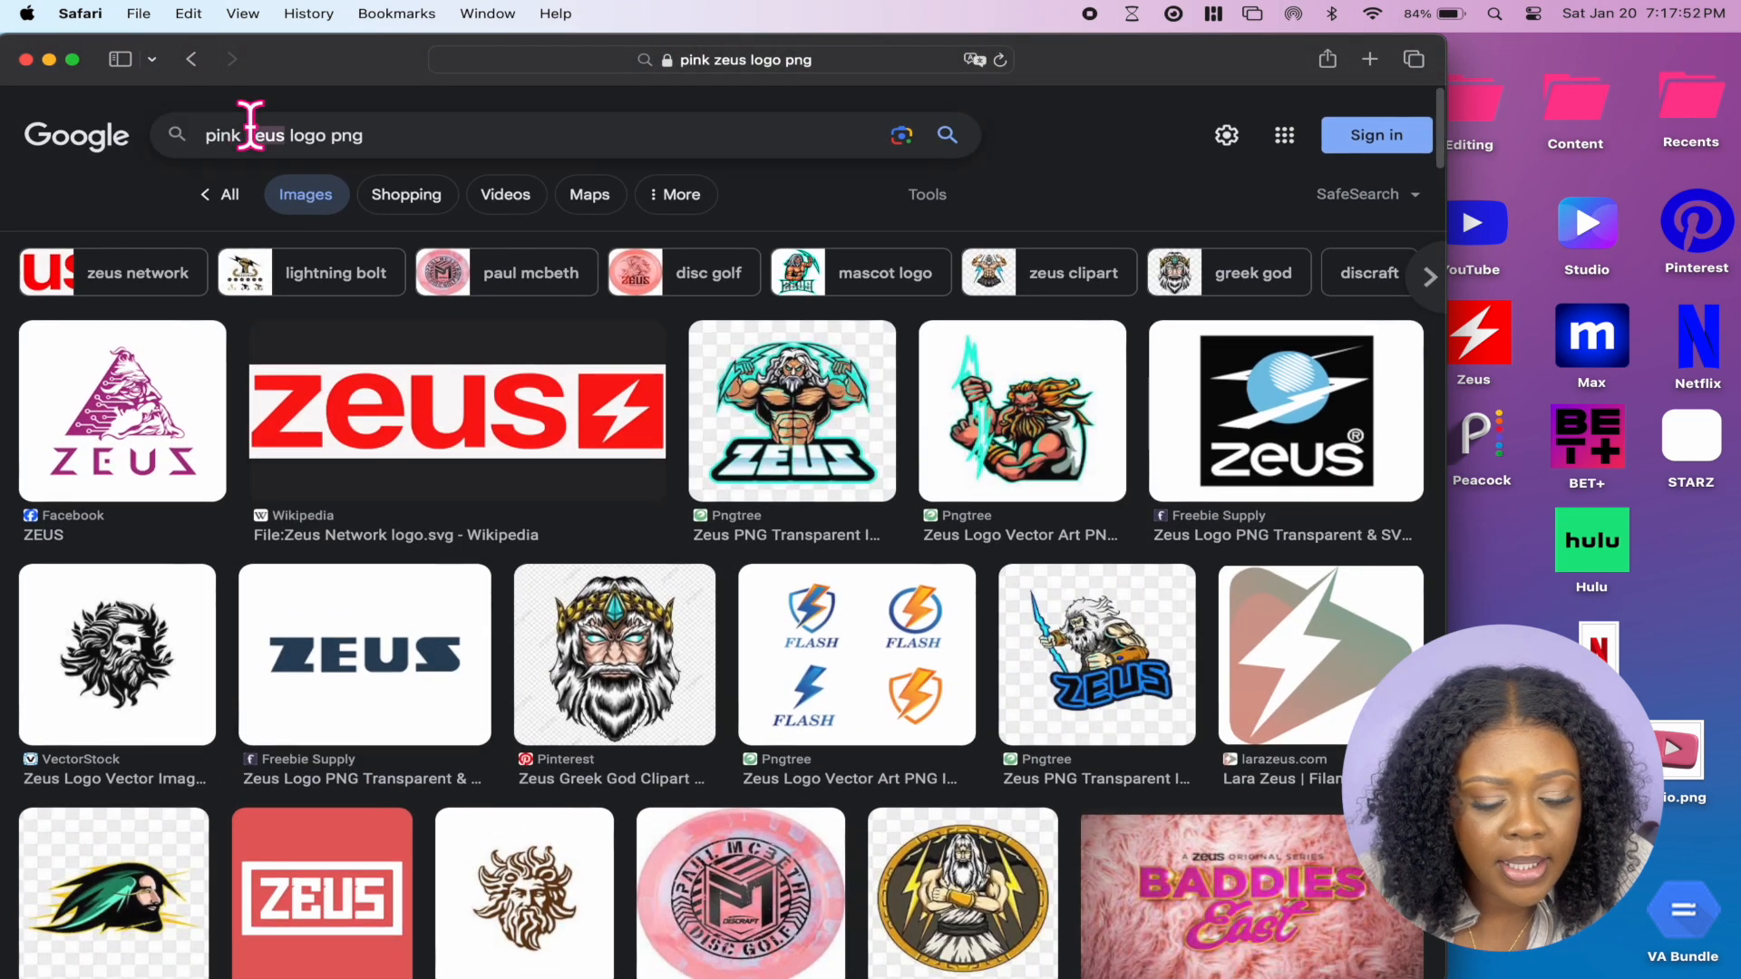
pyautogui.write('ligh')
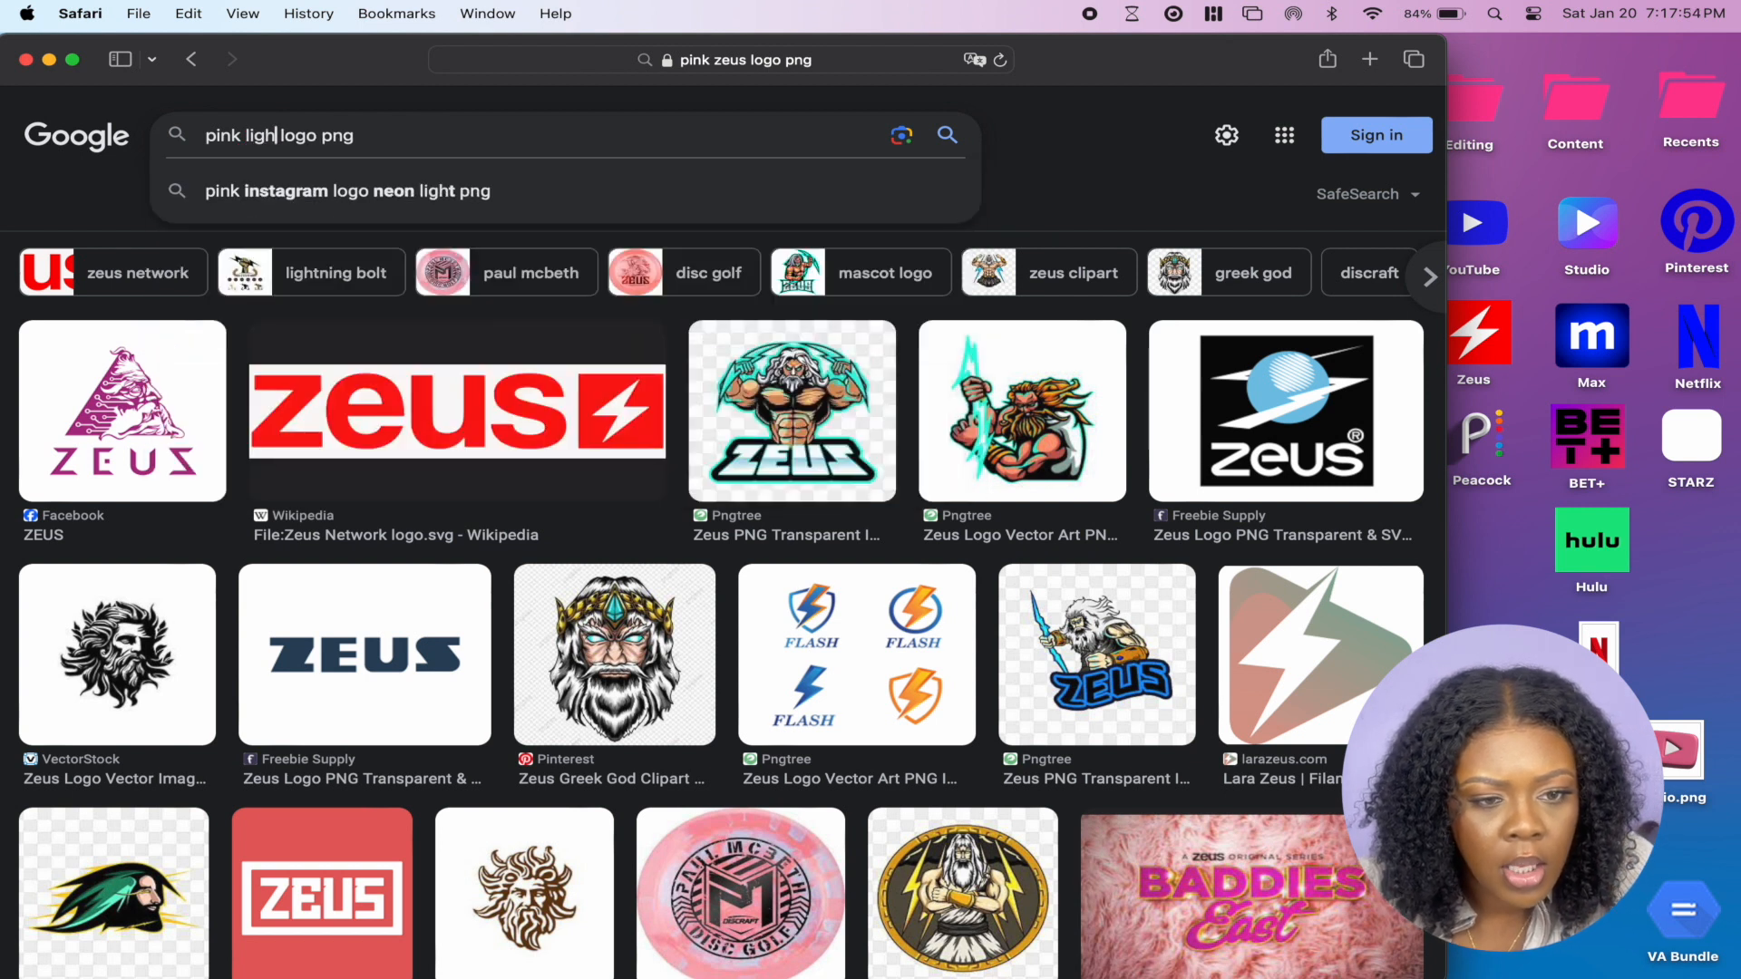
pyautogui.write('tening bolt')
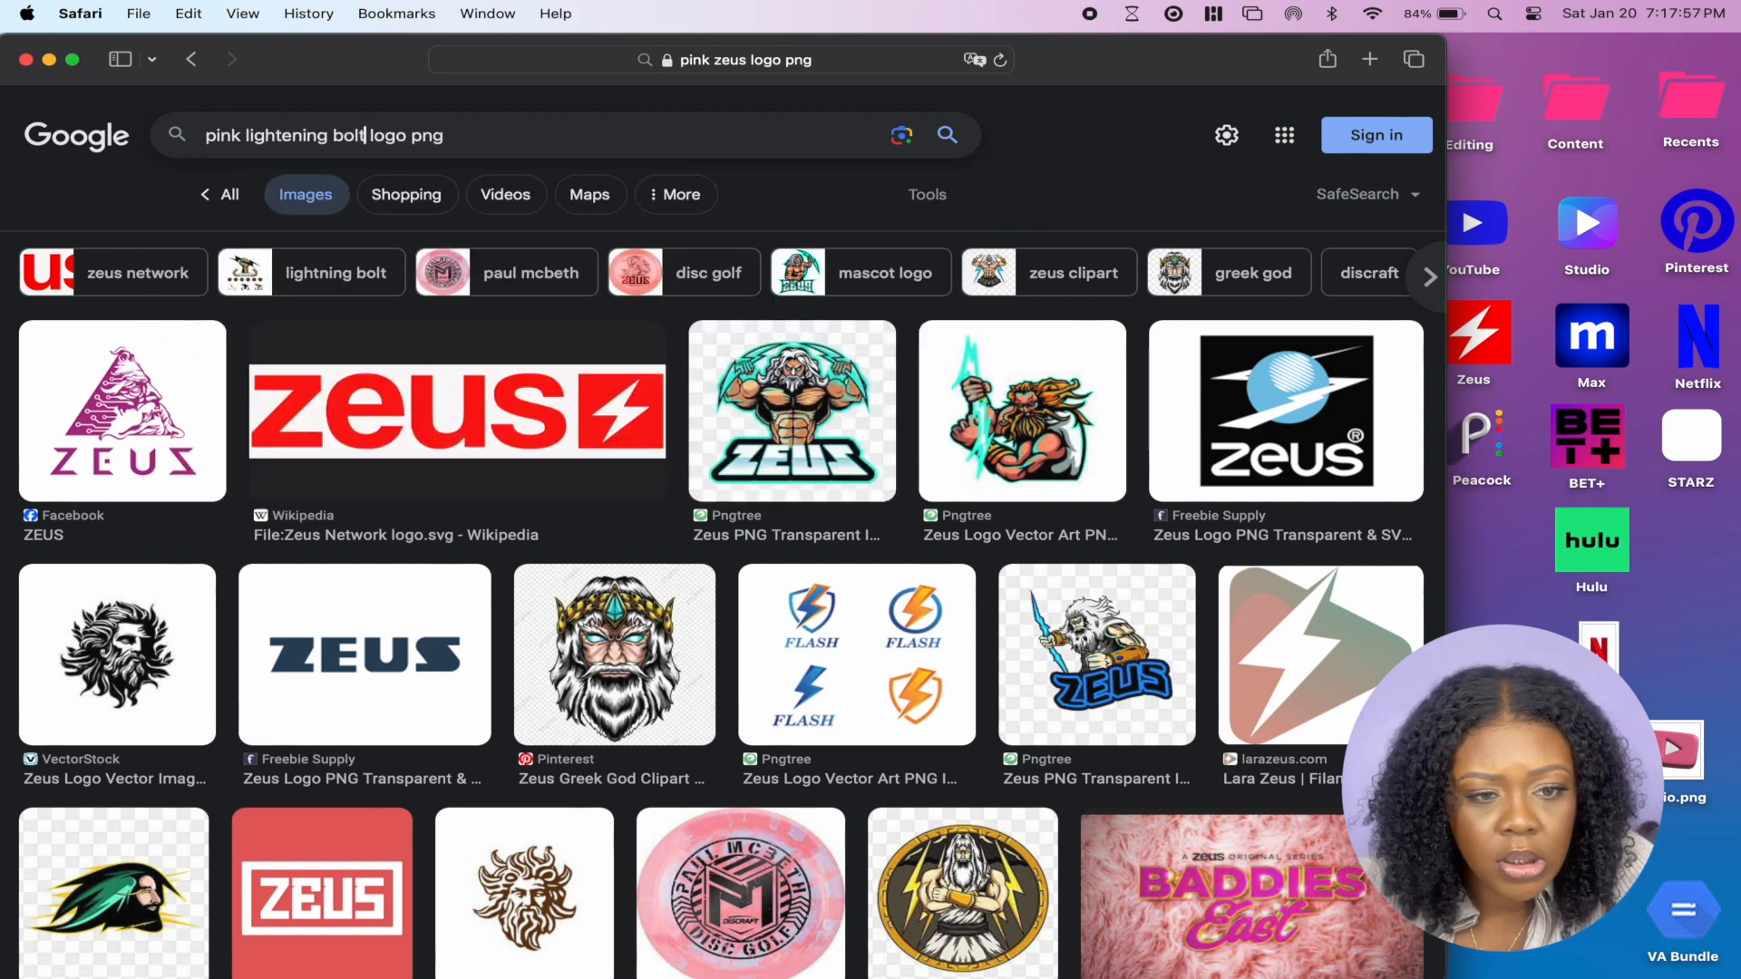
pyautogui.press('Return')
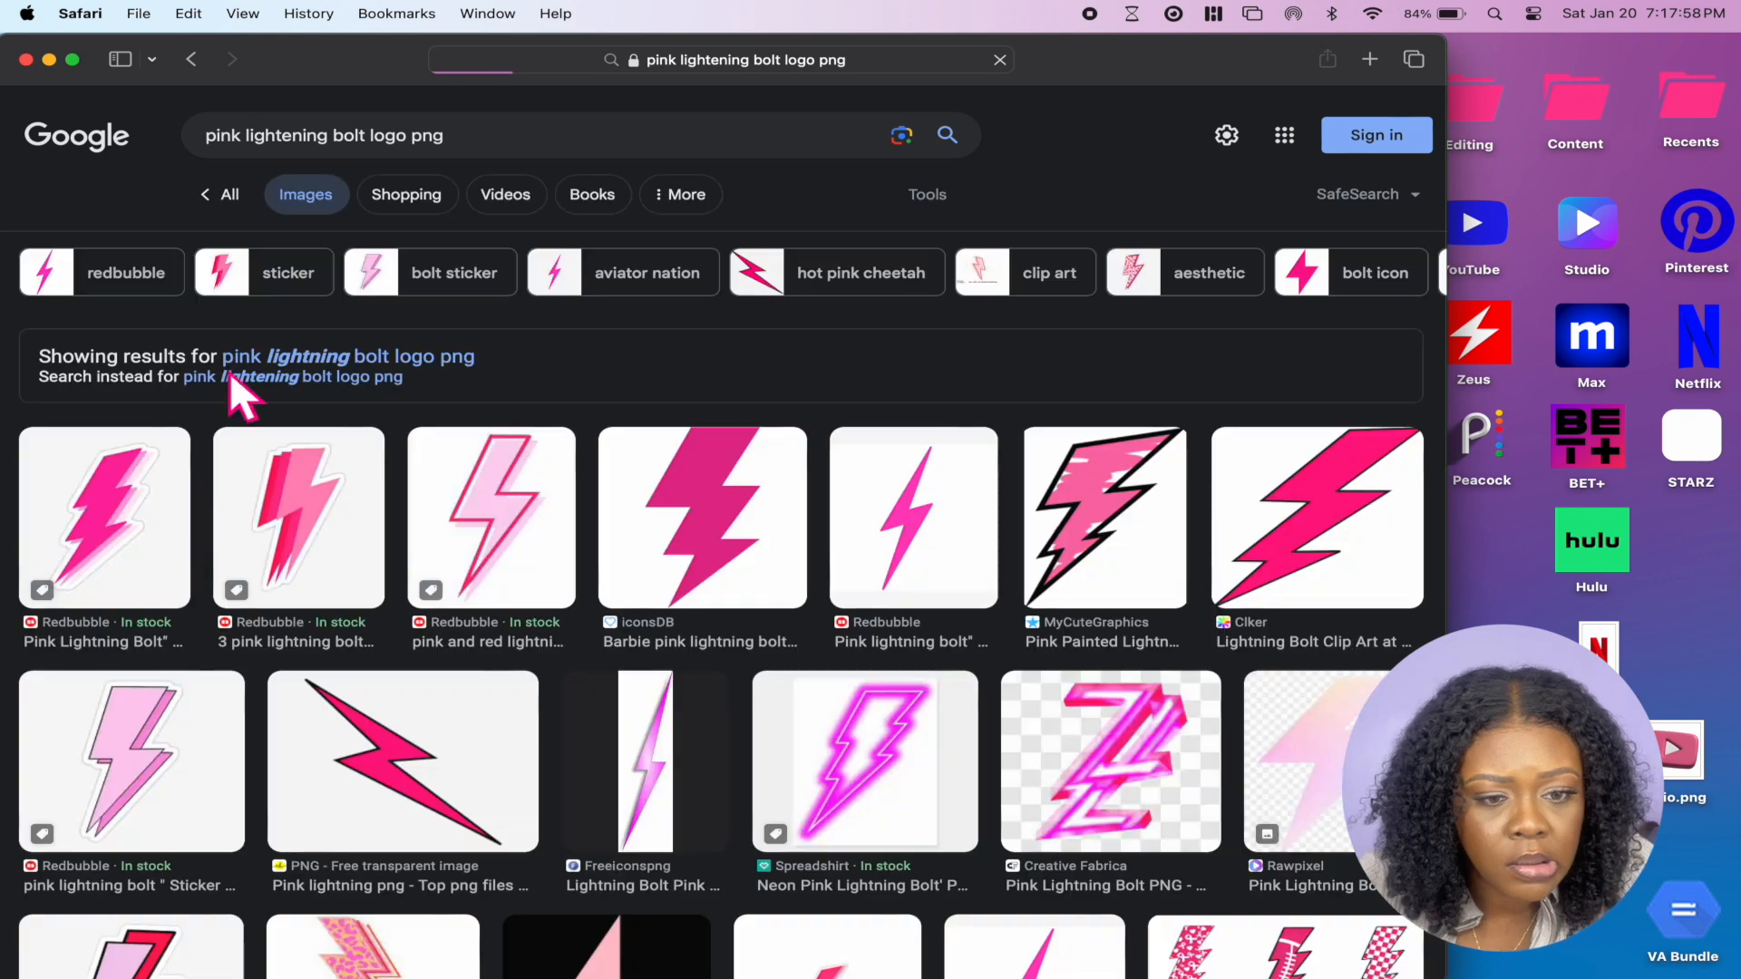
pyautogui.scroll(-5, 725, 558)
pyautogui.scroll(-2, 766, 563)
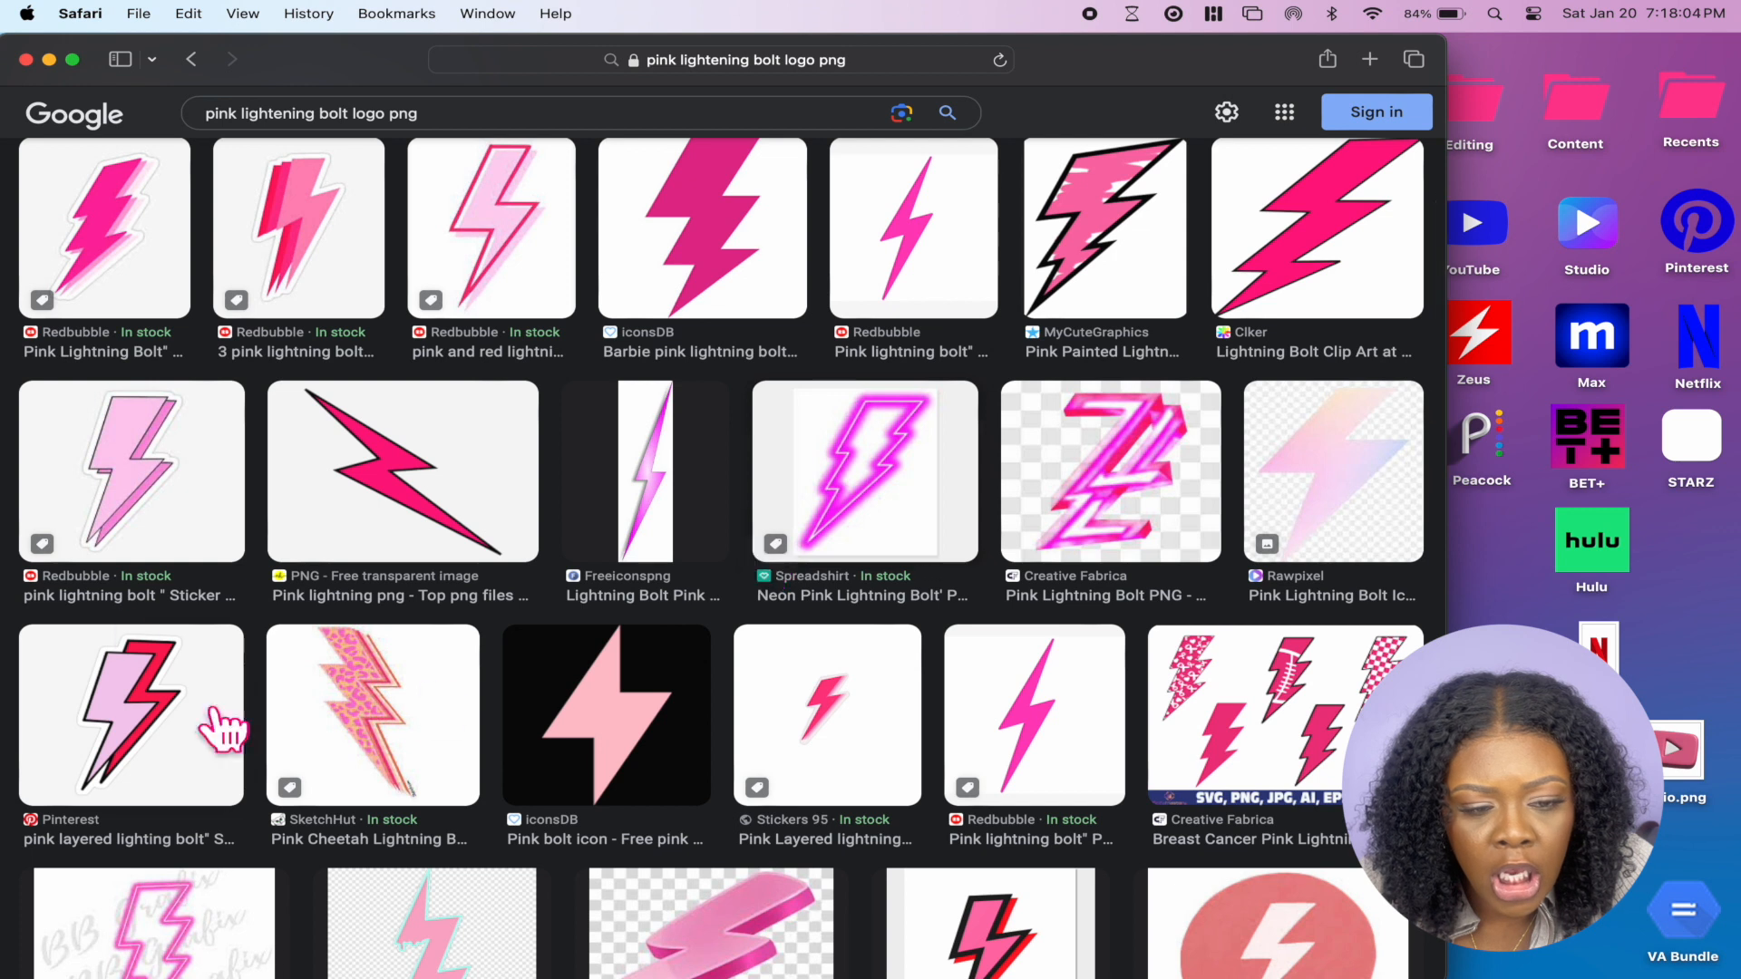
pyautogui.click(175, 513)
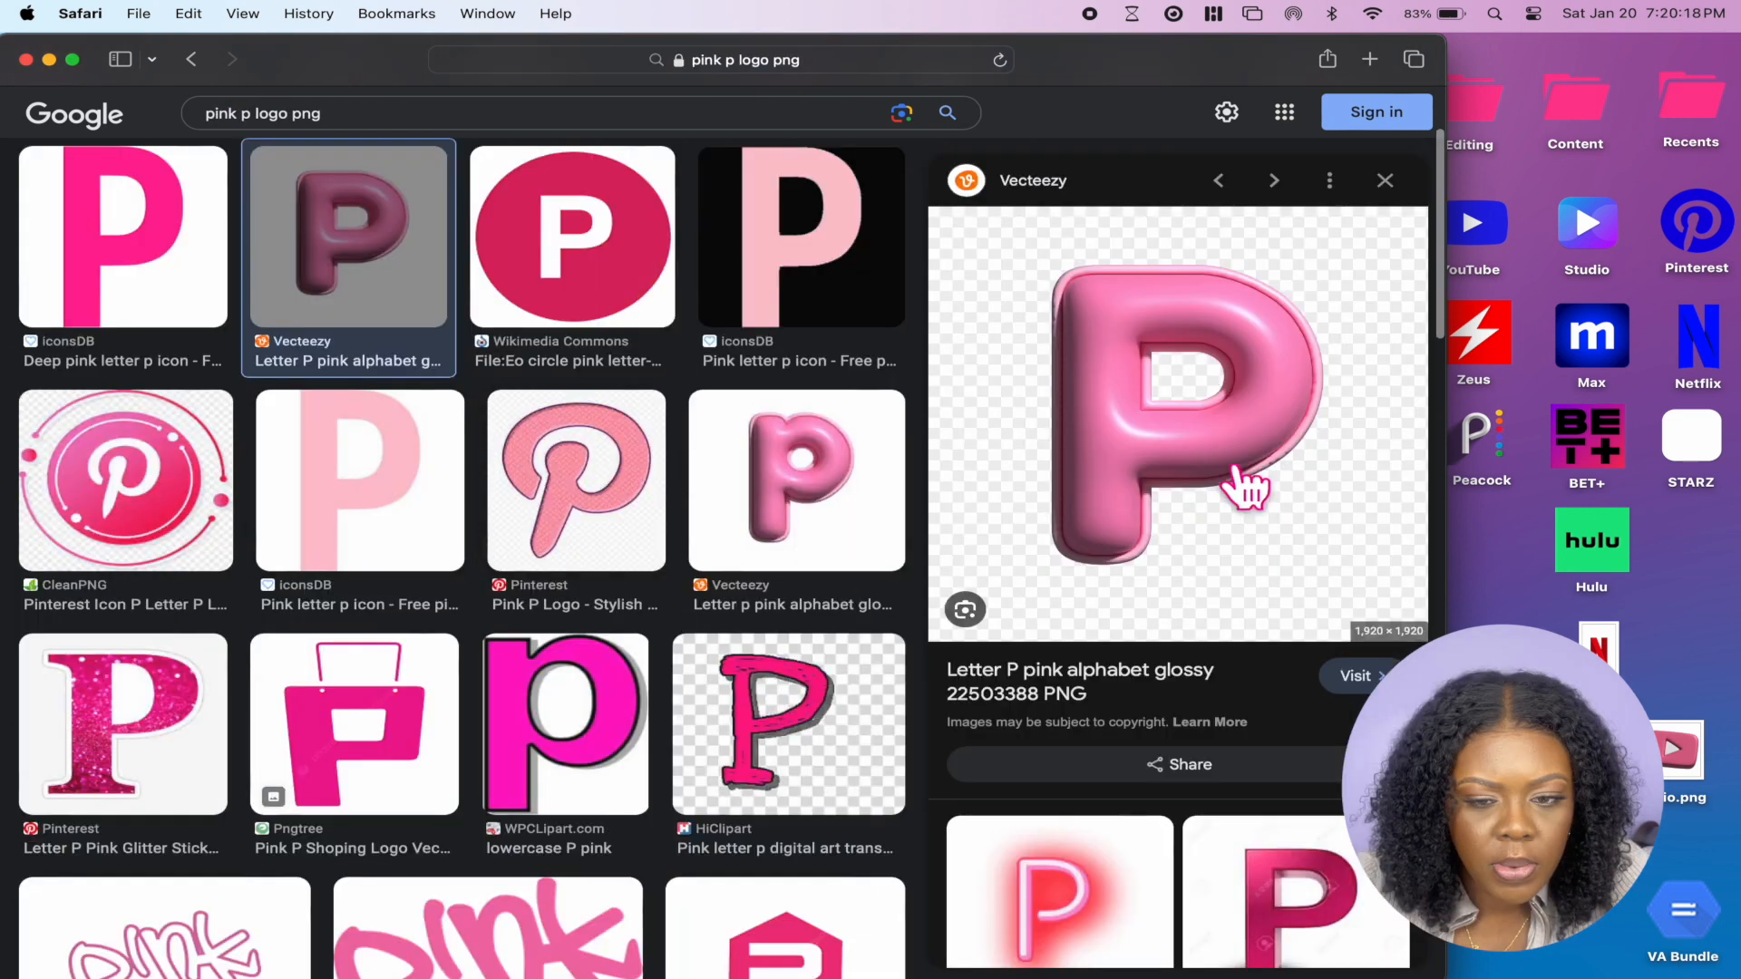
# Save the glossy pink letter P image from Vecteezy and run an image search for "pink starz logo png"
pyautogui.rightClick(1235, 469)
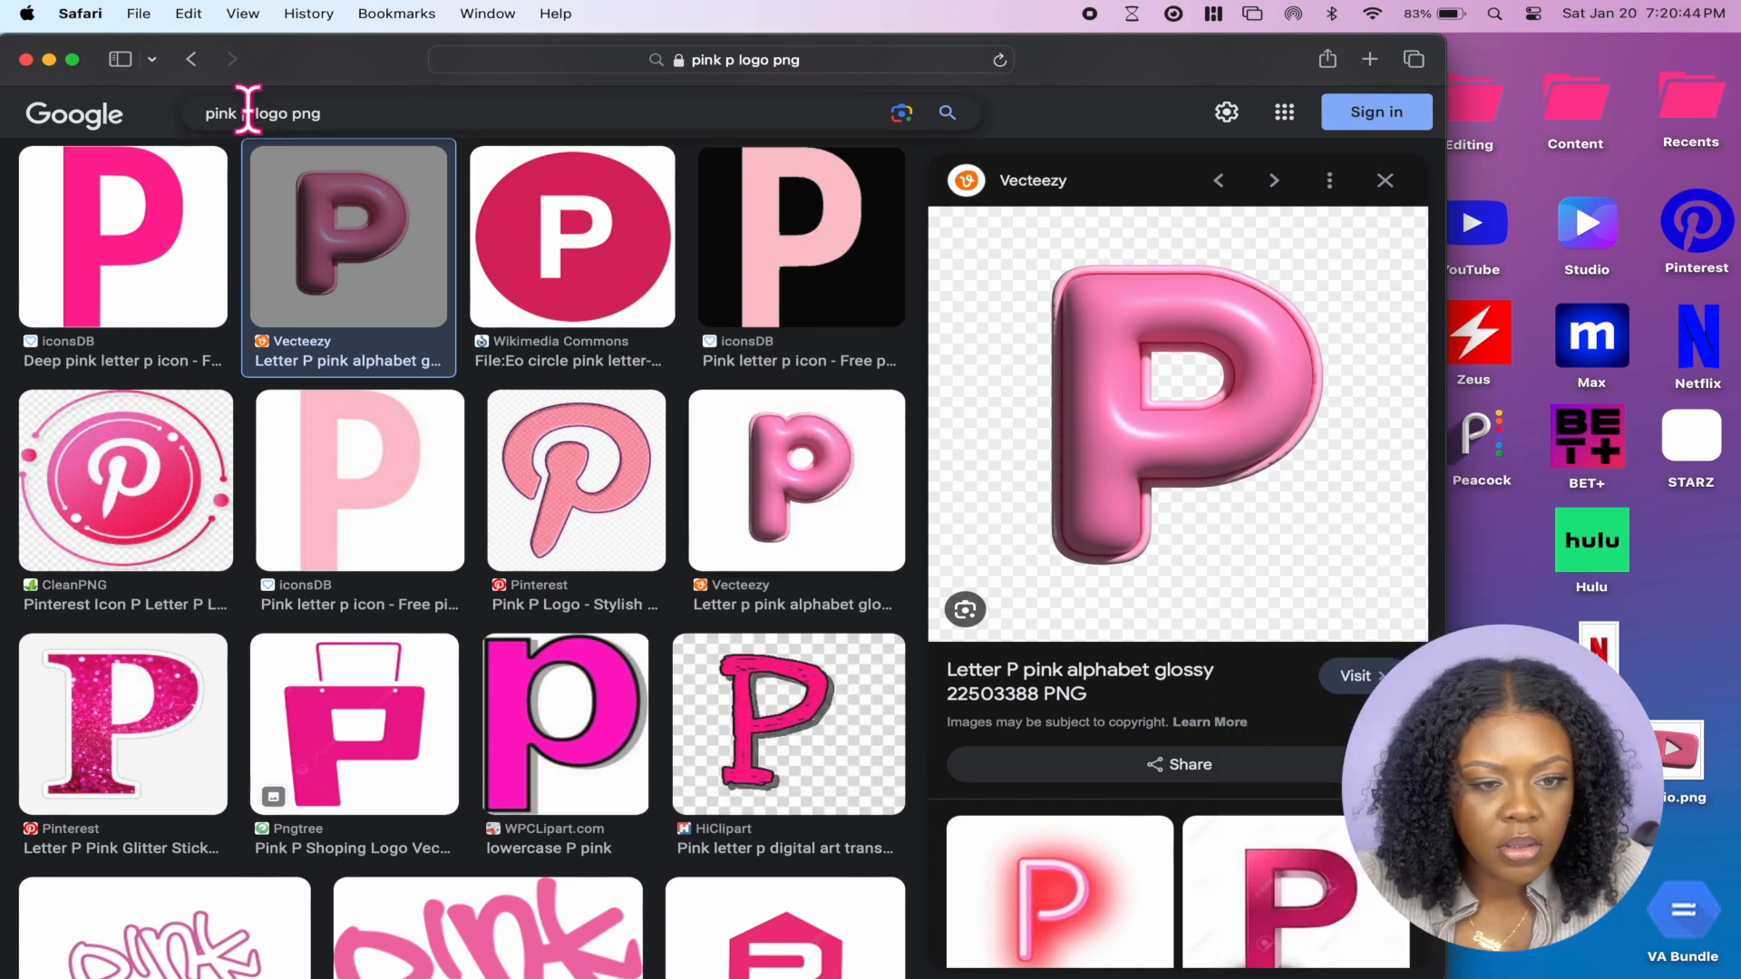
pyautogui.press('BackSpace')
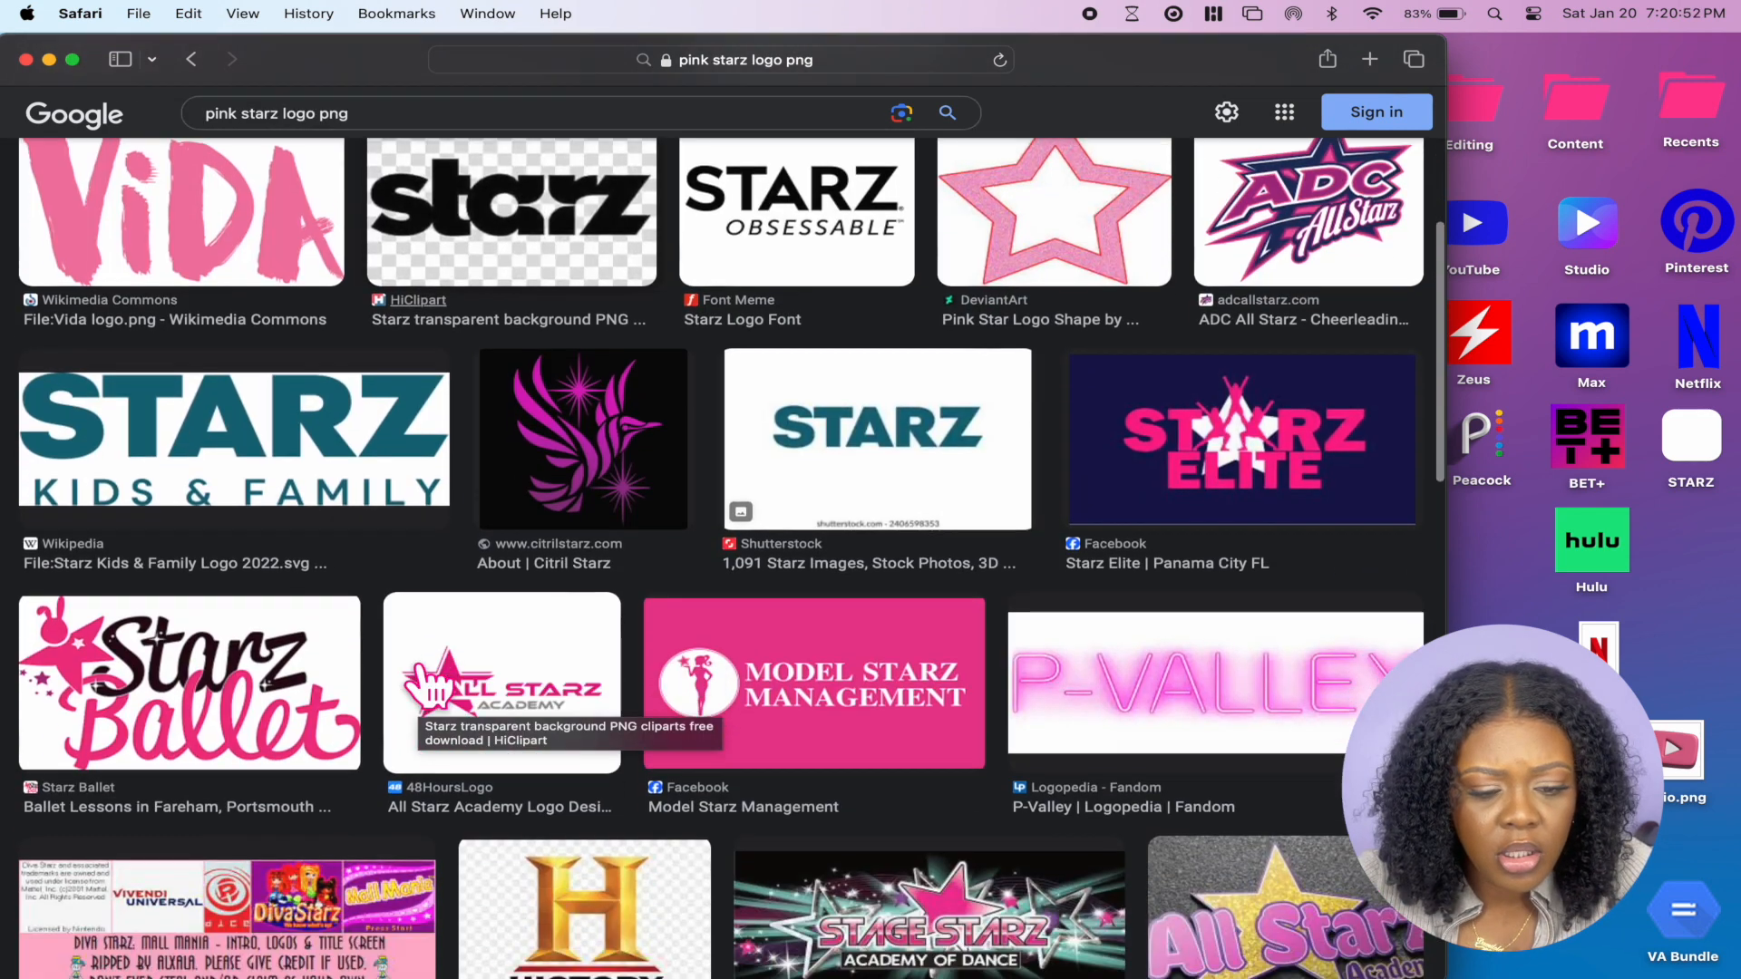
# Look through the pink Starz results, search "red starz logo png", and save the Freebie Supply red star to the desktop as "red-star-1-logo"
pyautogui.scroll(-10, 431, 687)
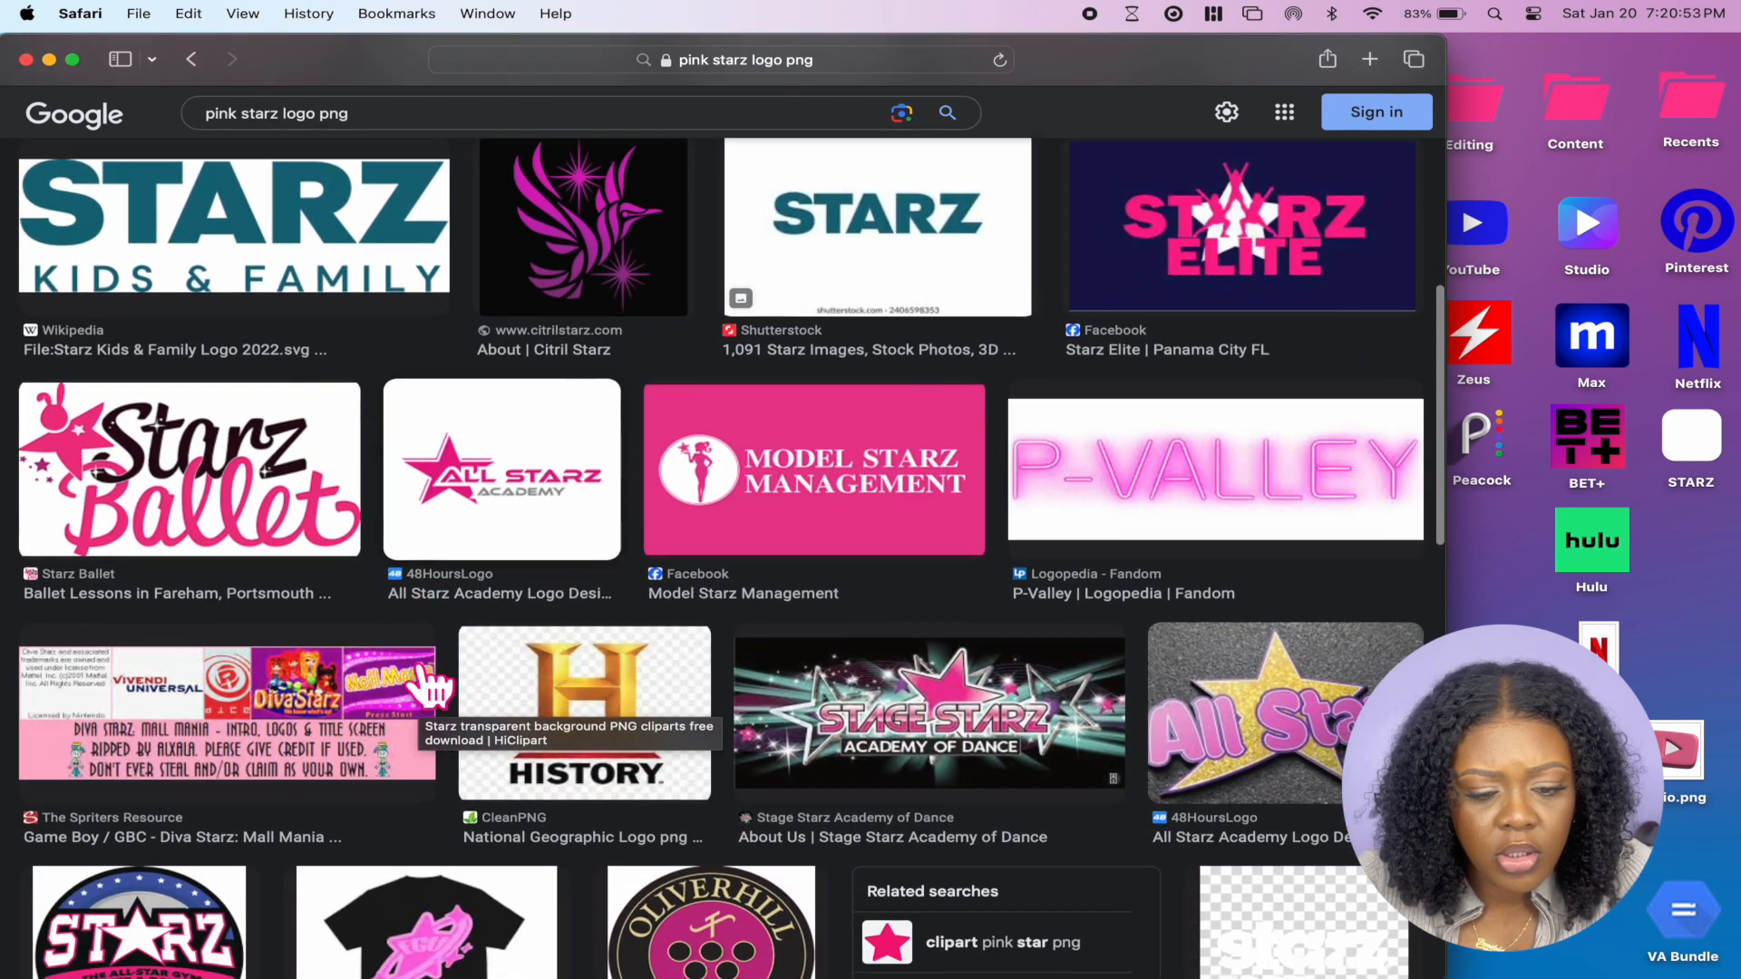
pyautogui.scroll(-15, 431, 687)
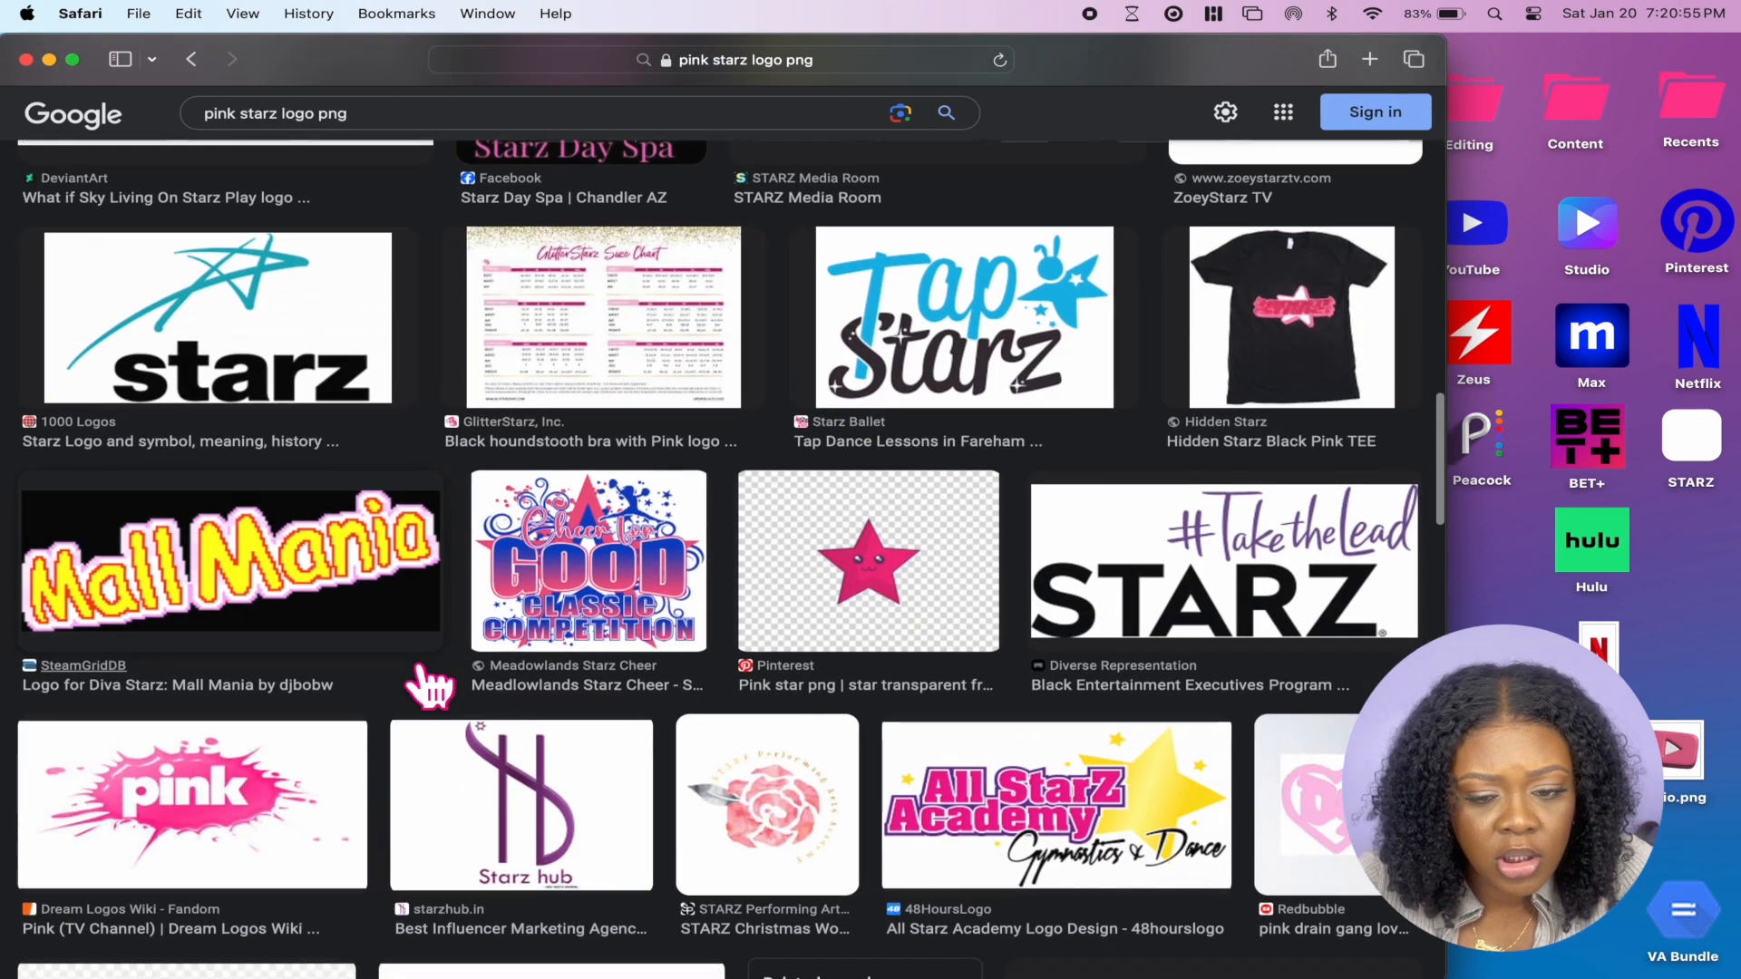
pyautogui.scroll(5, 417, 679)
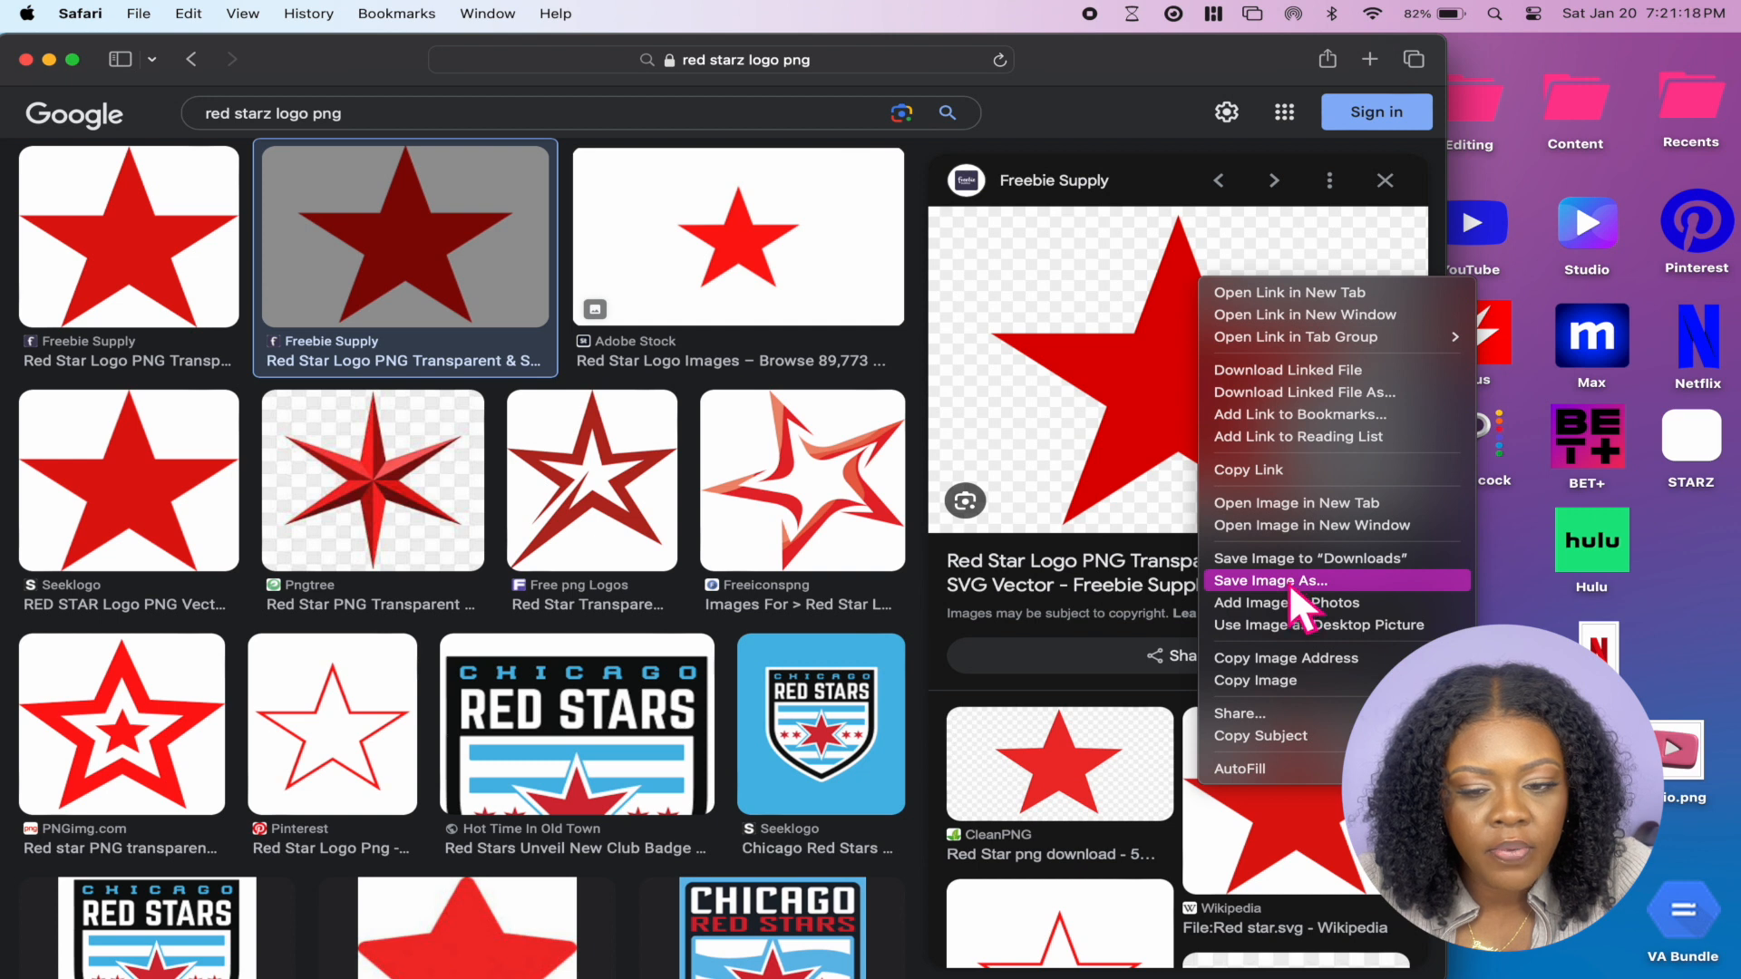
pyautogui.click(1288, 582)
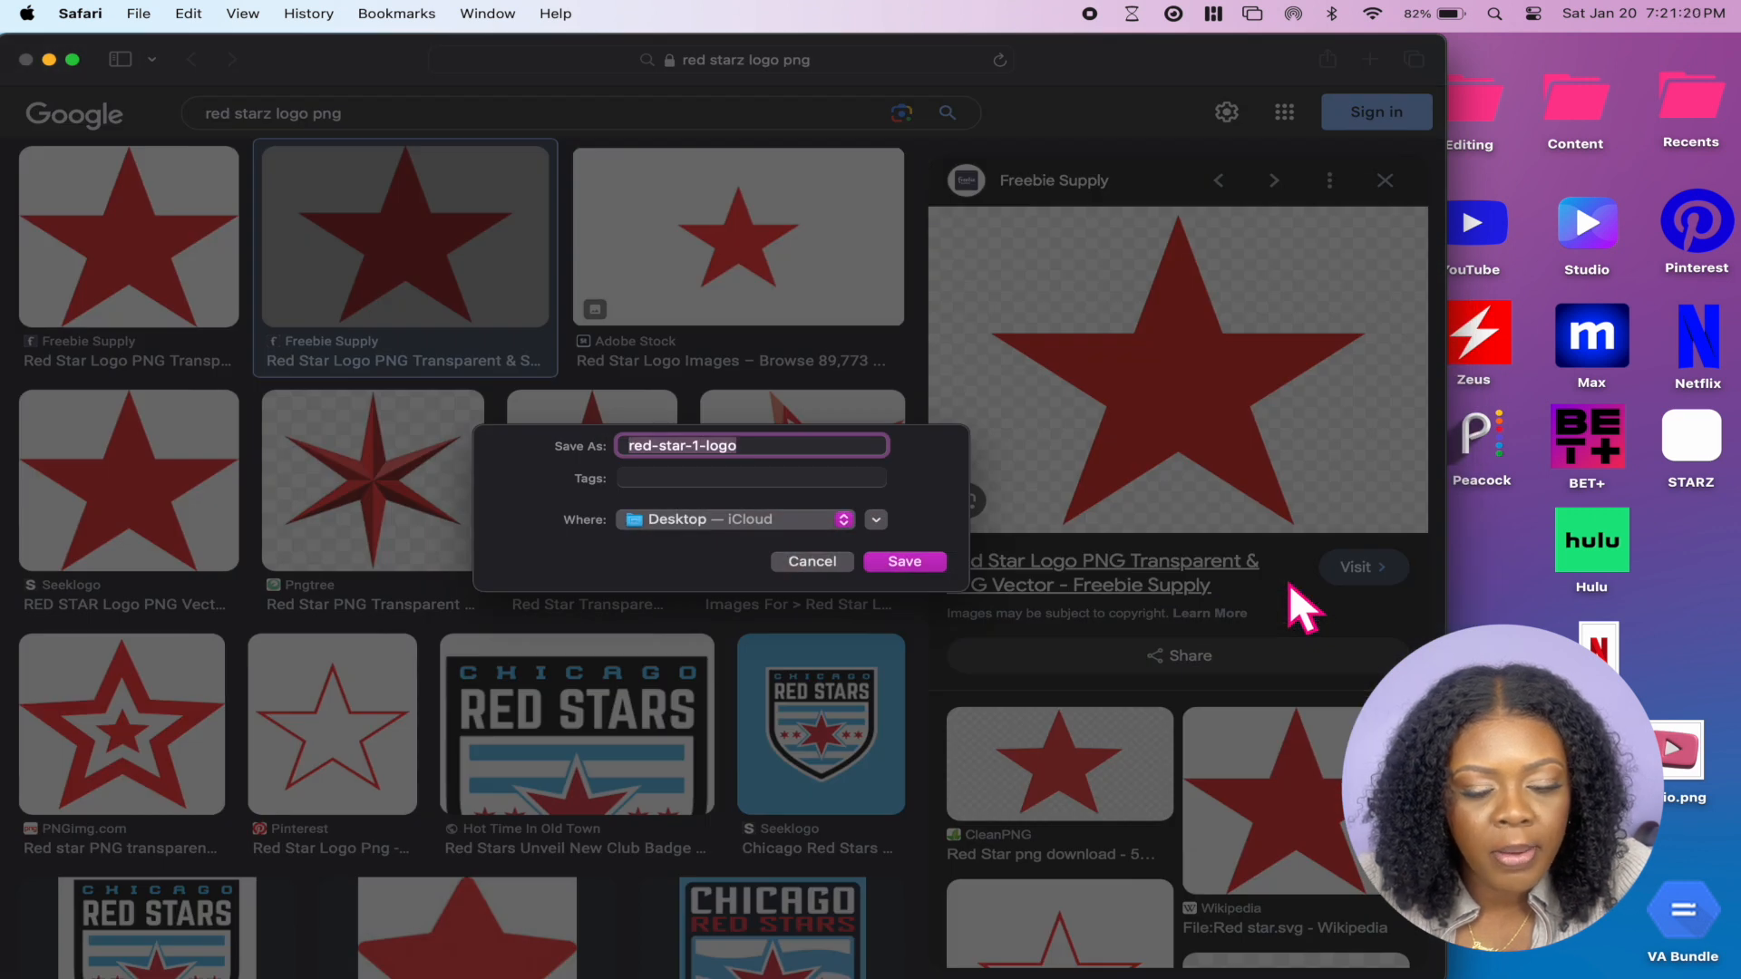
pyautogui.press('Return')
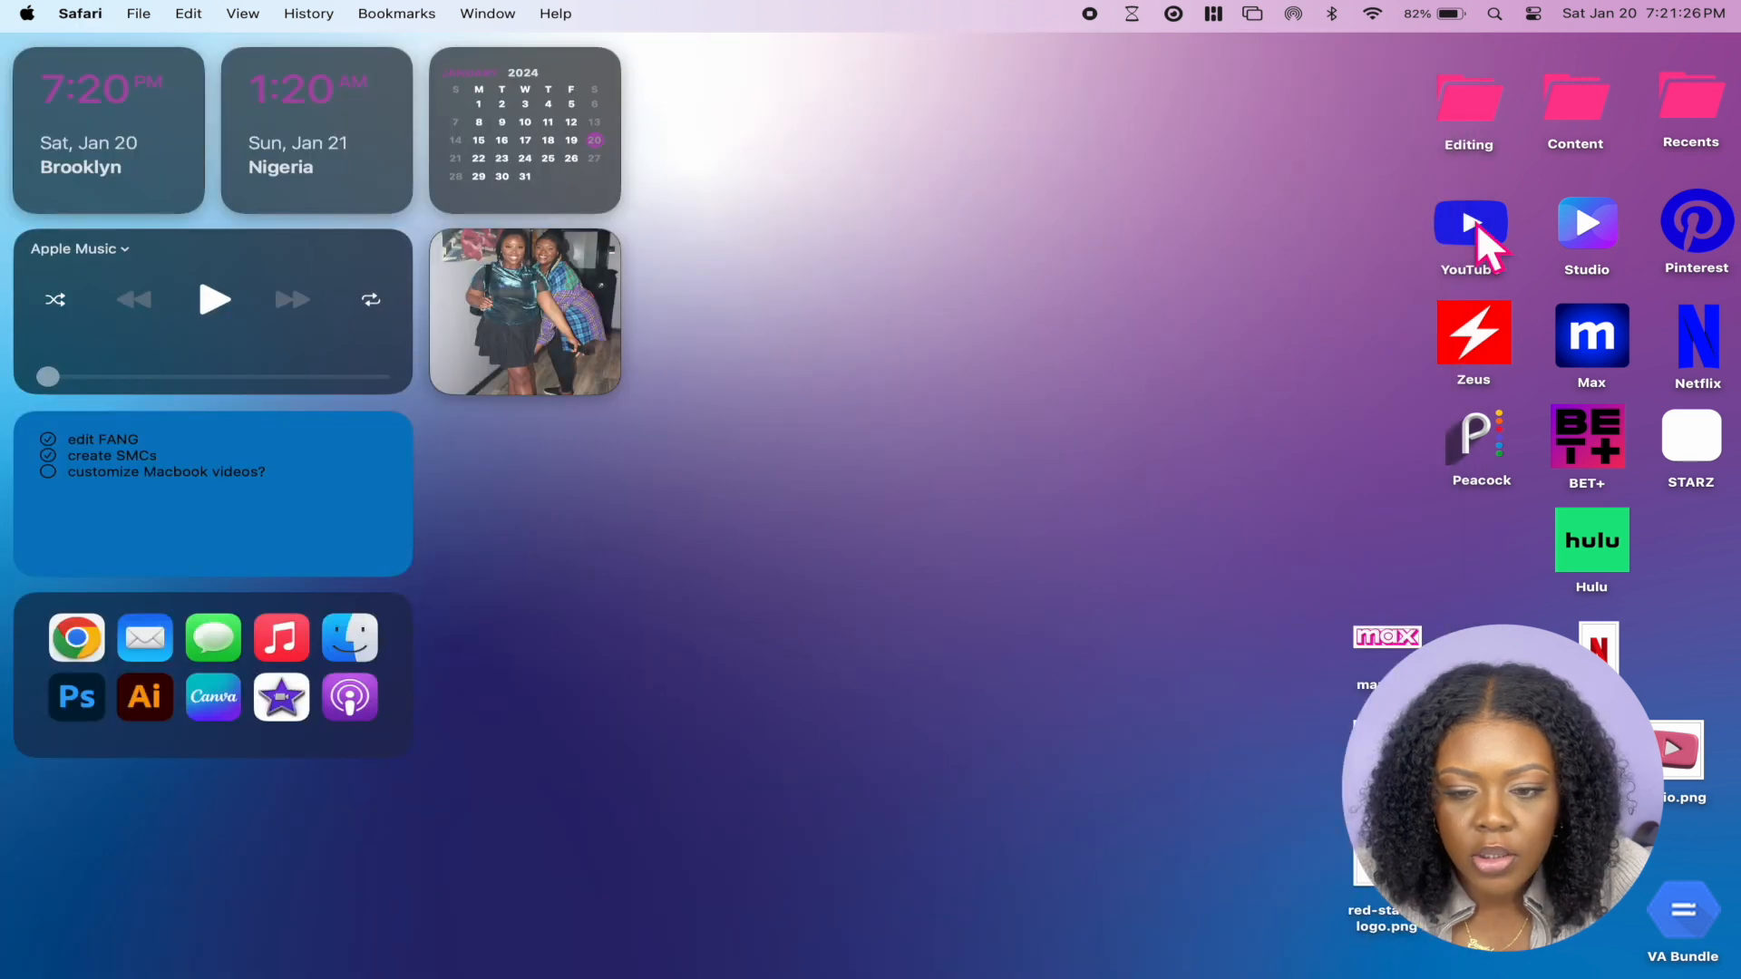
# Open the info windows of the YouTube, Studio and Pinterest shortcuts on the desktop
pyautogui.rightClick(1477, 224)
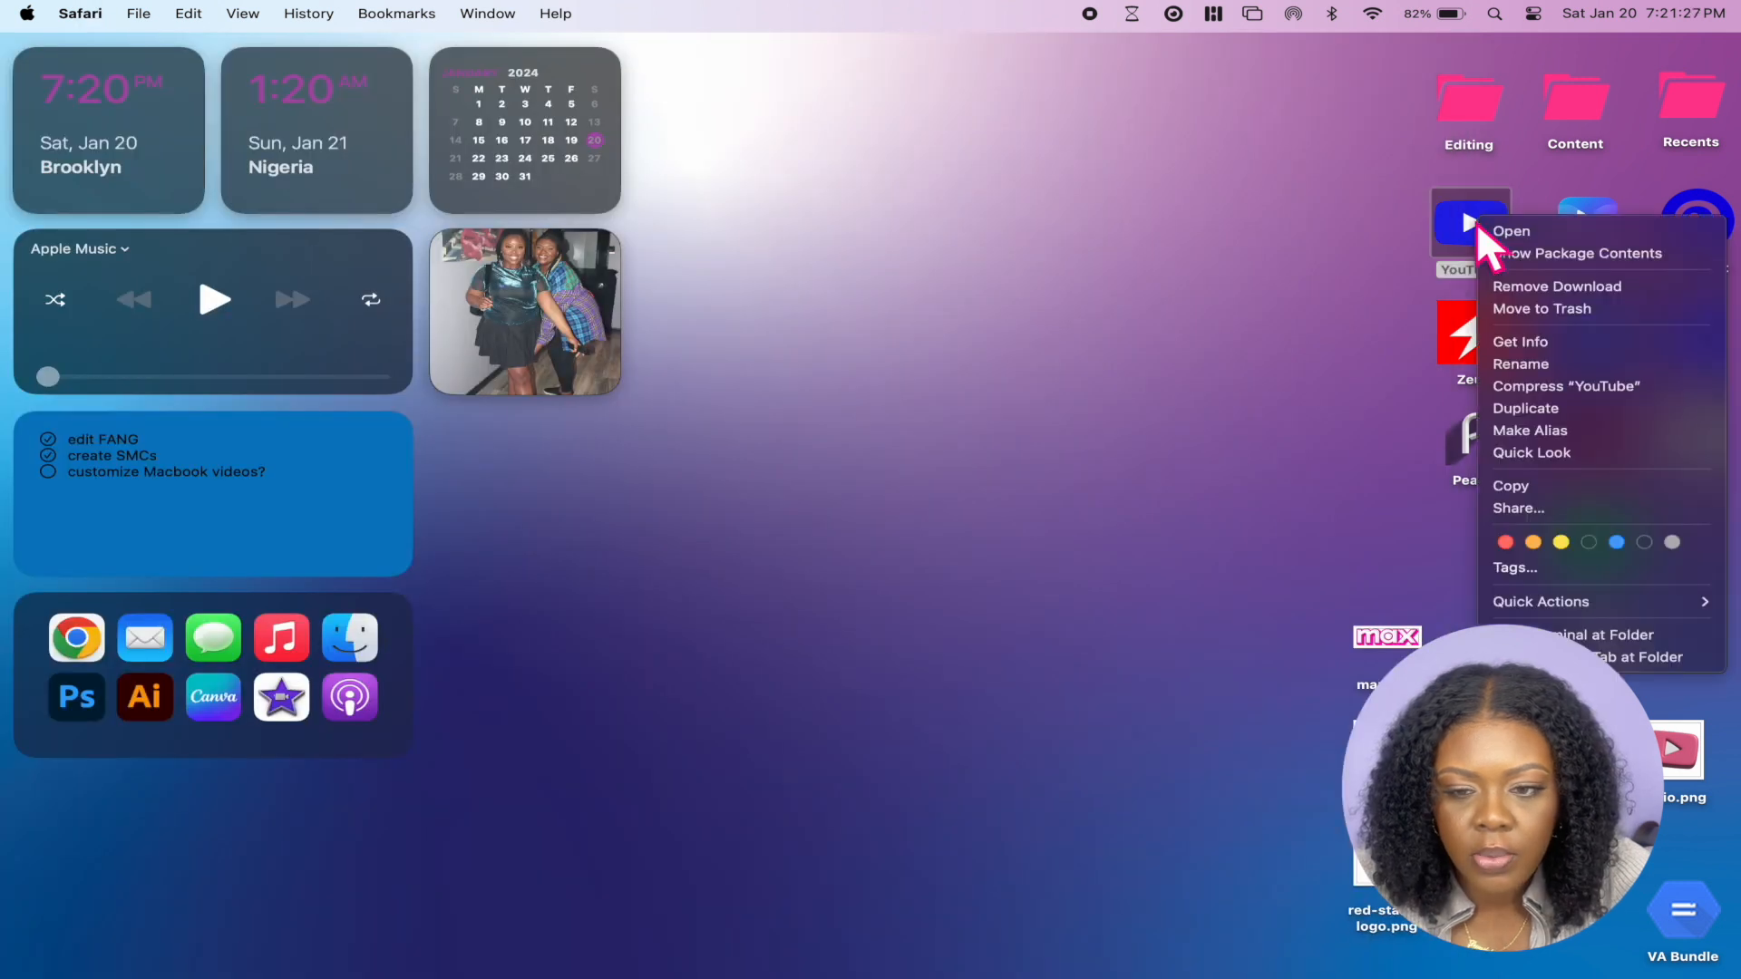
pyautogui.click(1558, 341)
pyautogui.rightClick(1583, 226)
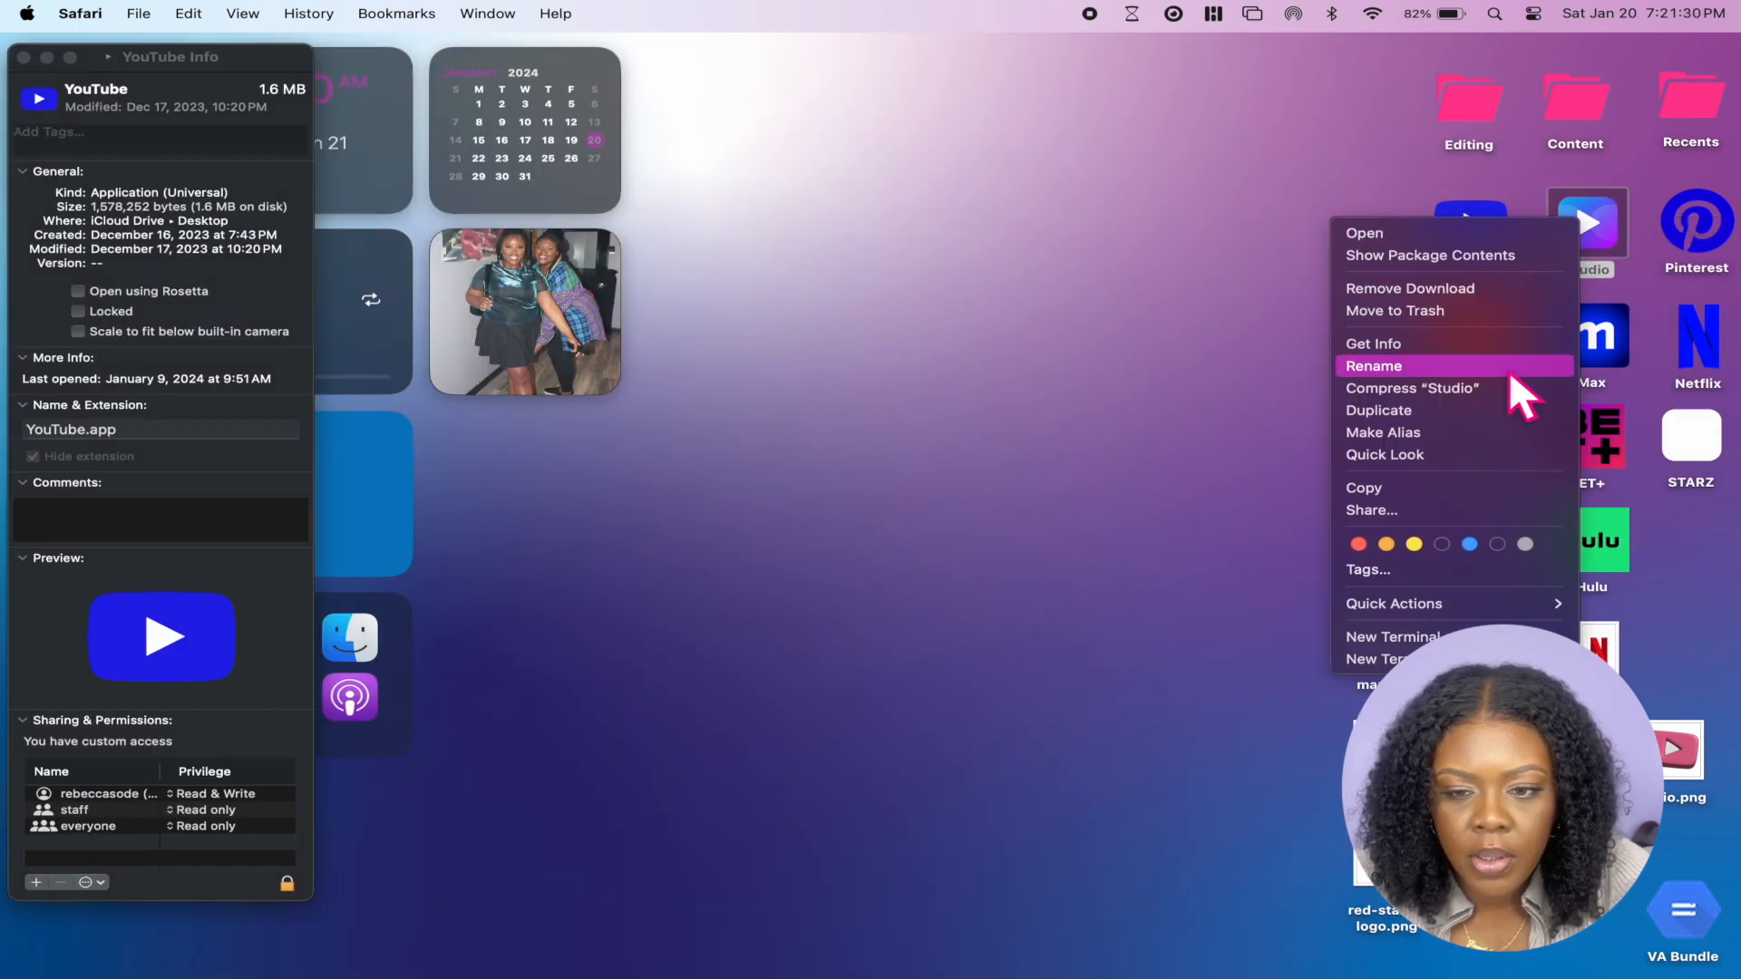
pyautogui.click(1509, 343)
pyautogui.rightClick(1683, 236)
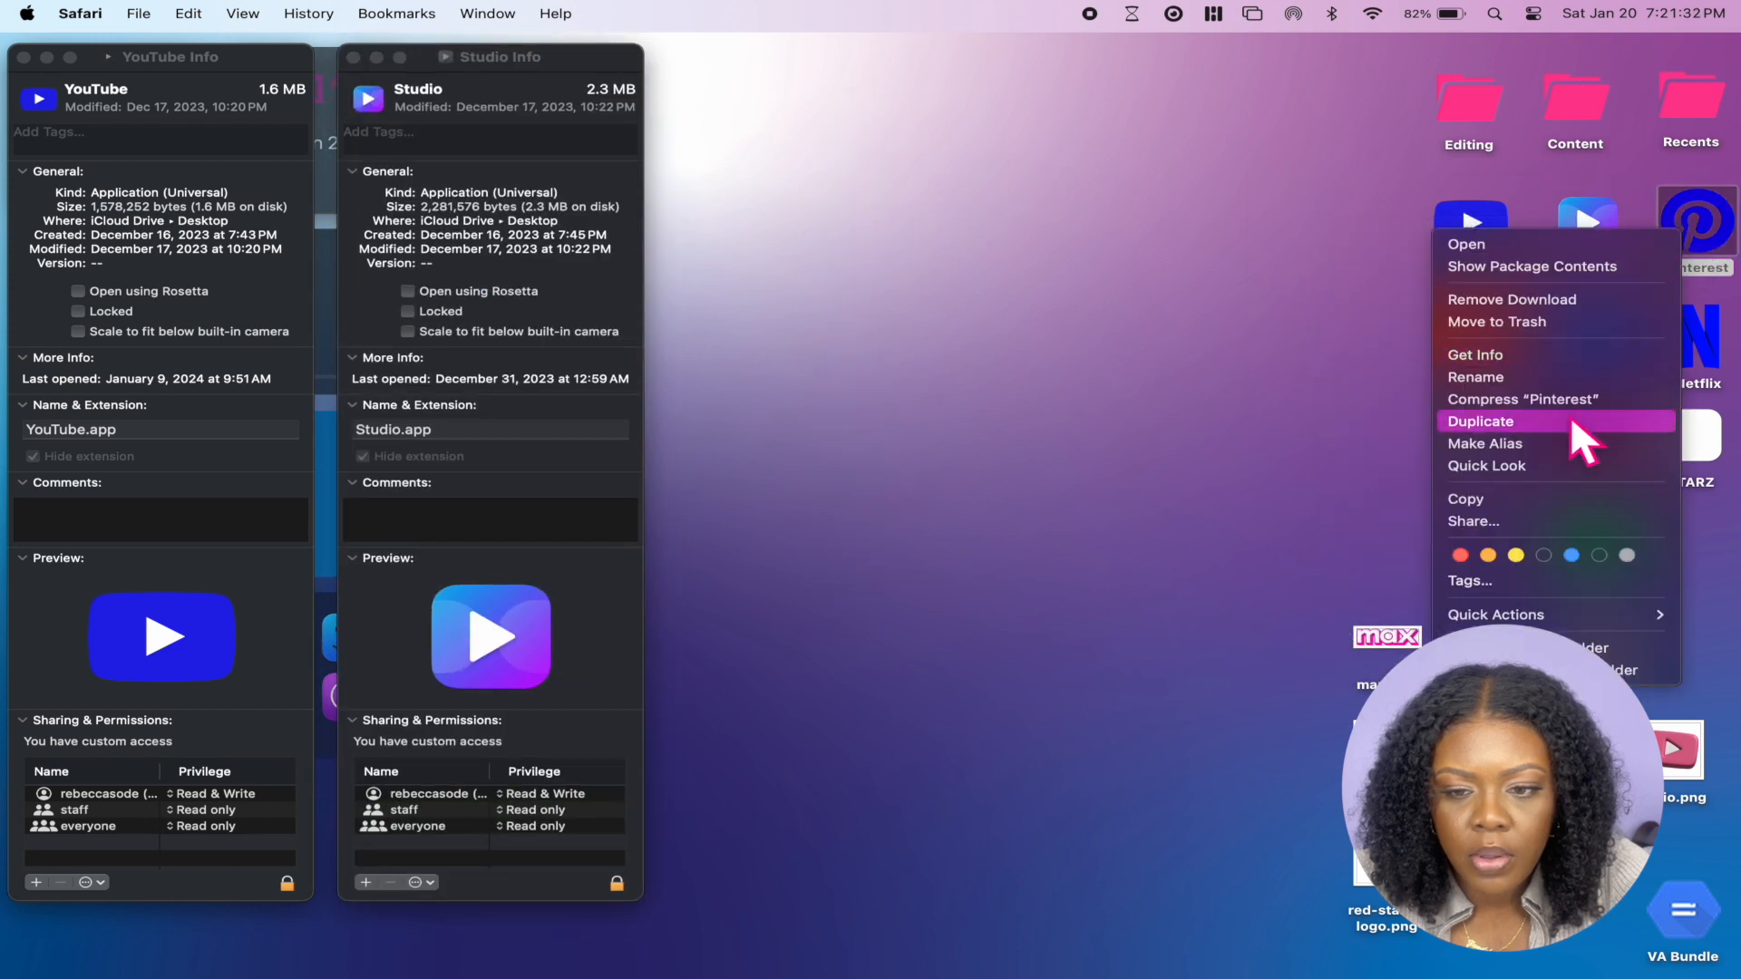
pyautogui.click(1549, 362)
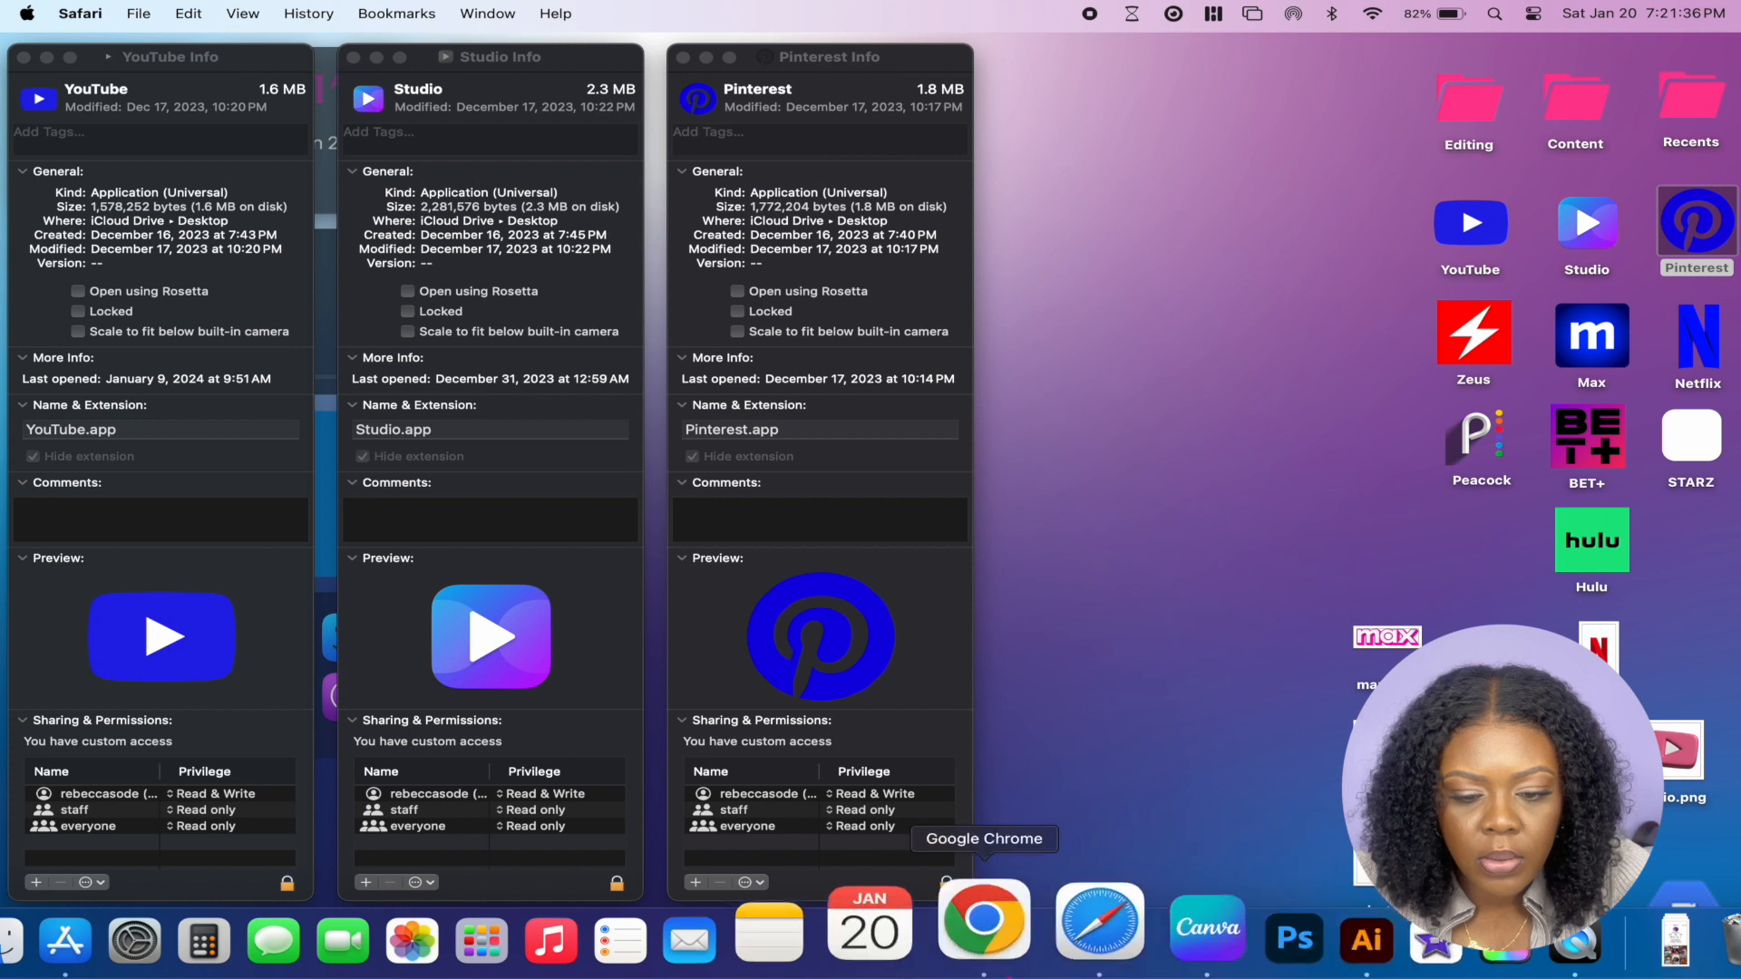
# Switch to Safari, search images for "pink hulu logo png", save the white-on-pink hulu image from Pinterest to the desktop, and minimize the browser
pyautogui.click(1088, 960)
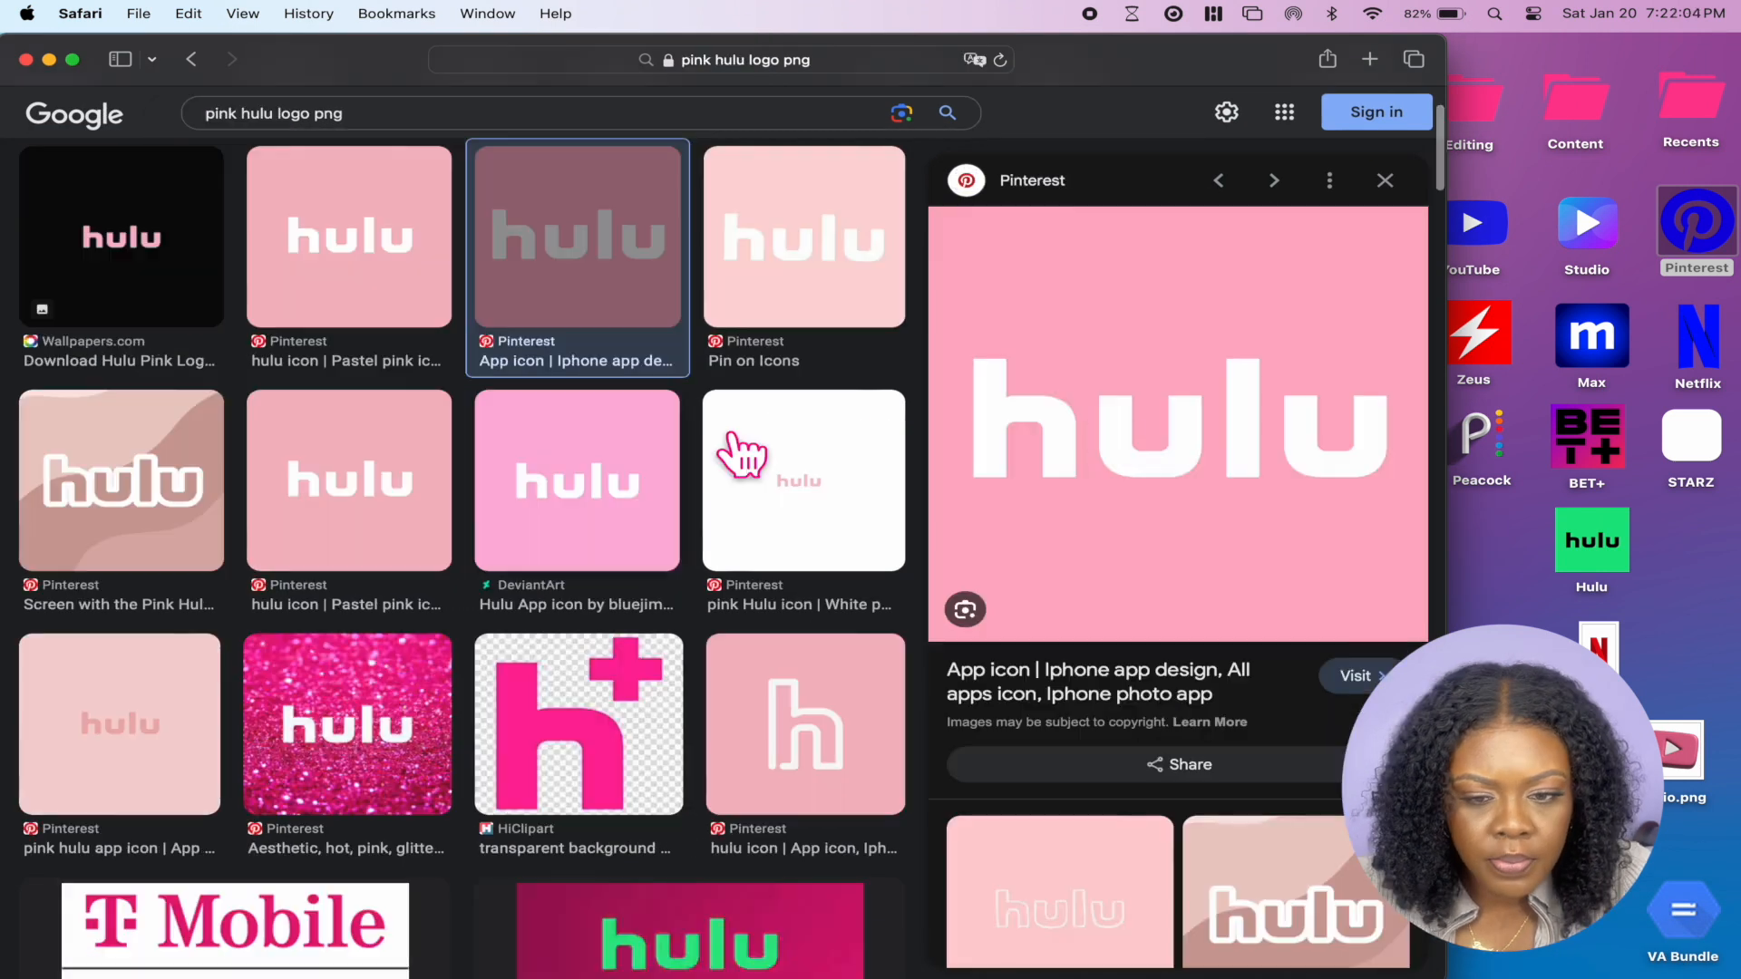
pyautogui.rightClick(1202, 428)
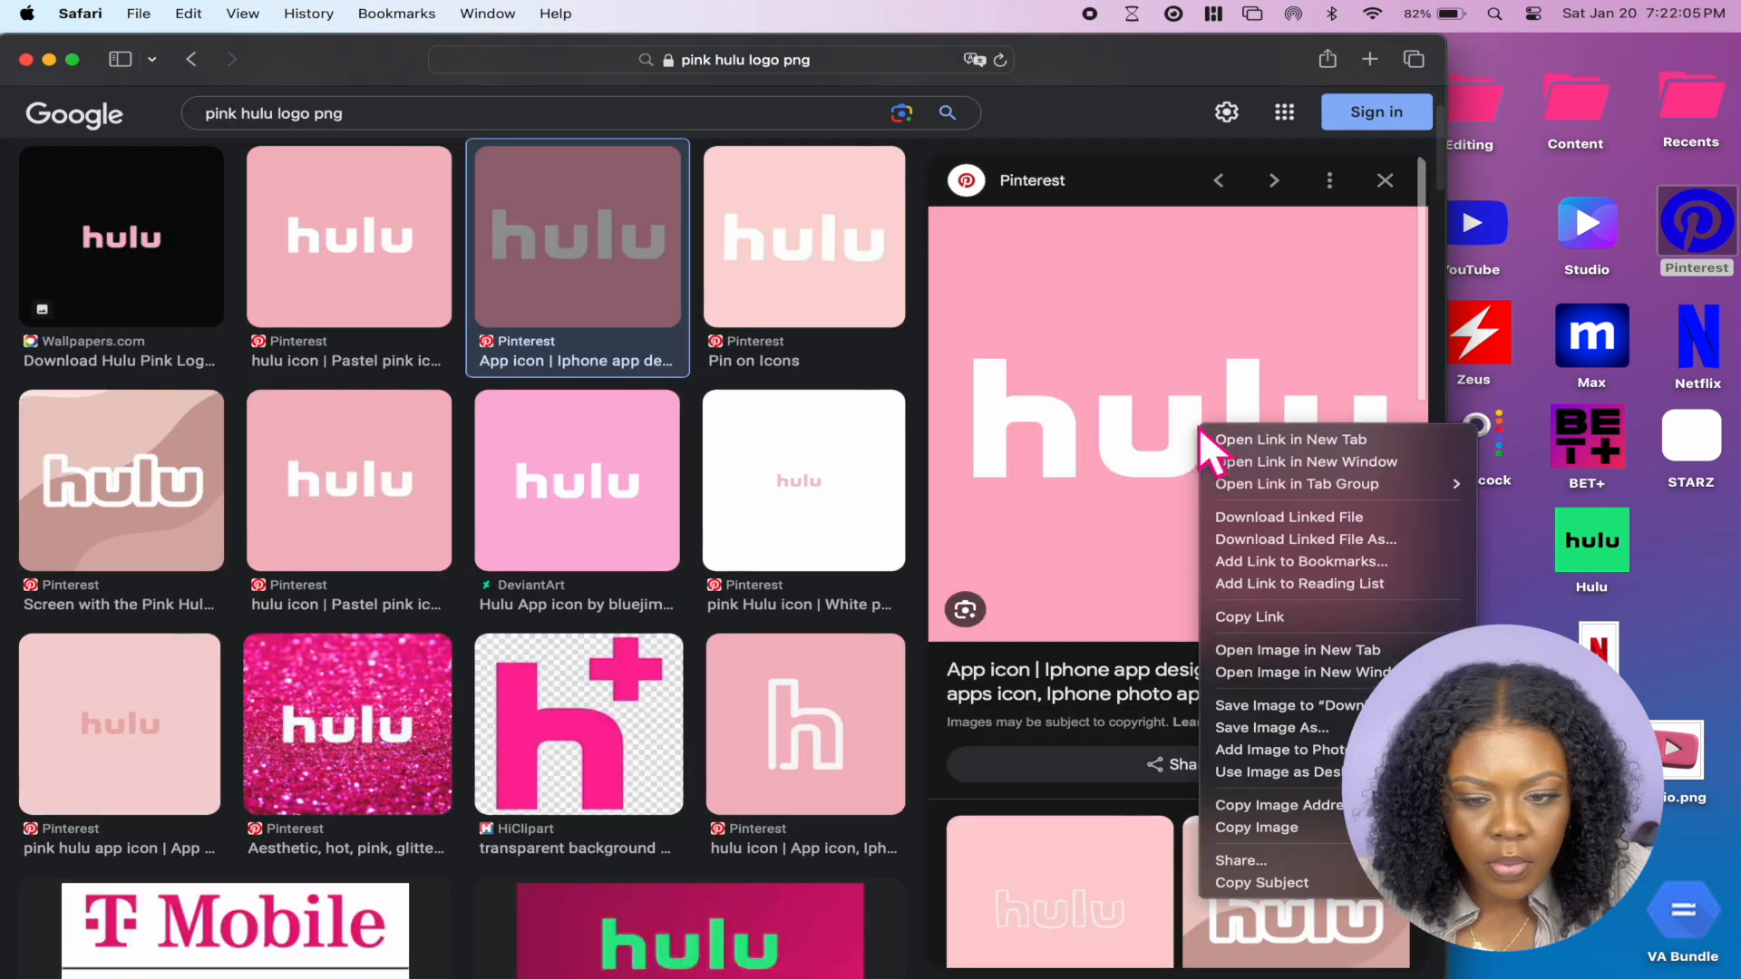
pyautogui.click(1302, 725)
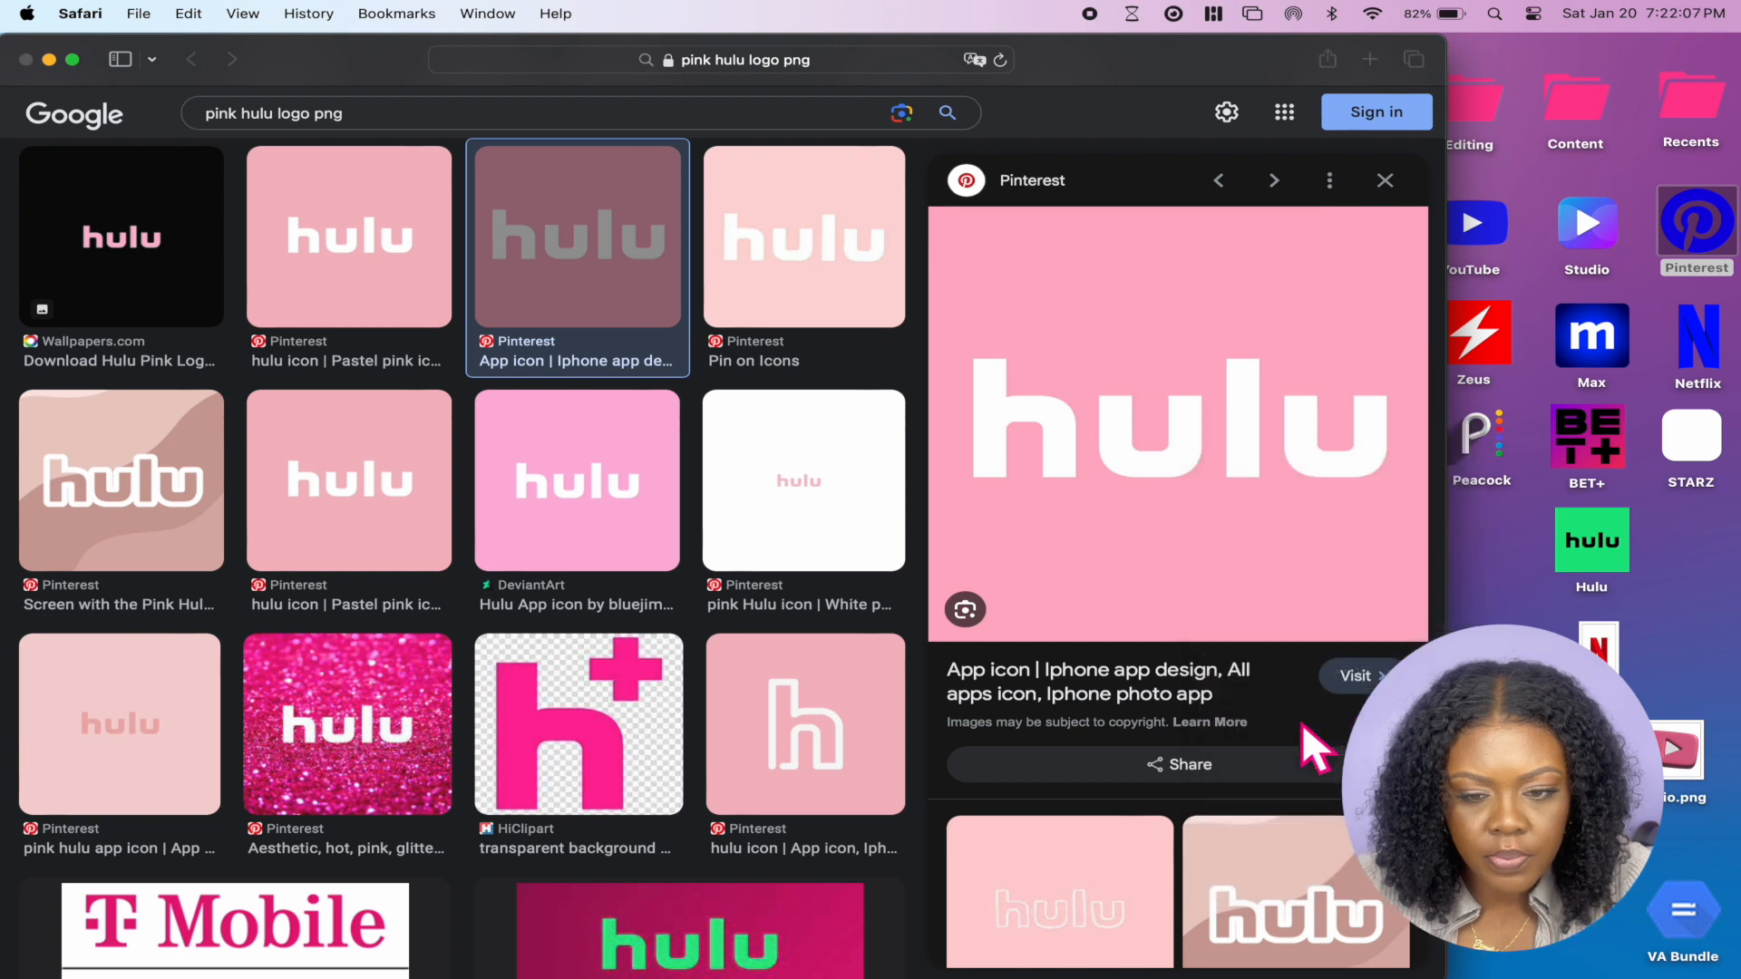
pyautogui.press('Return')
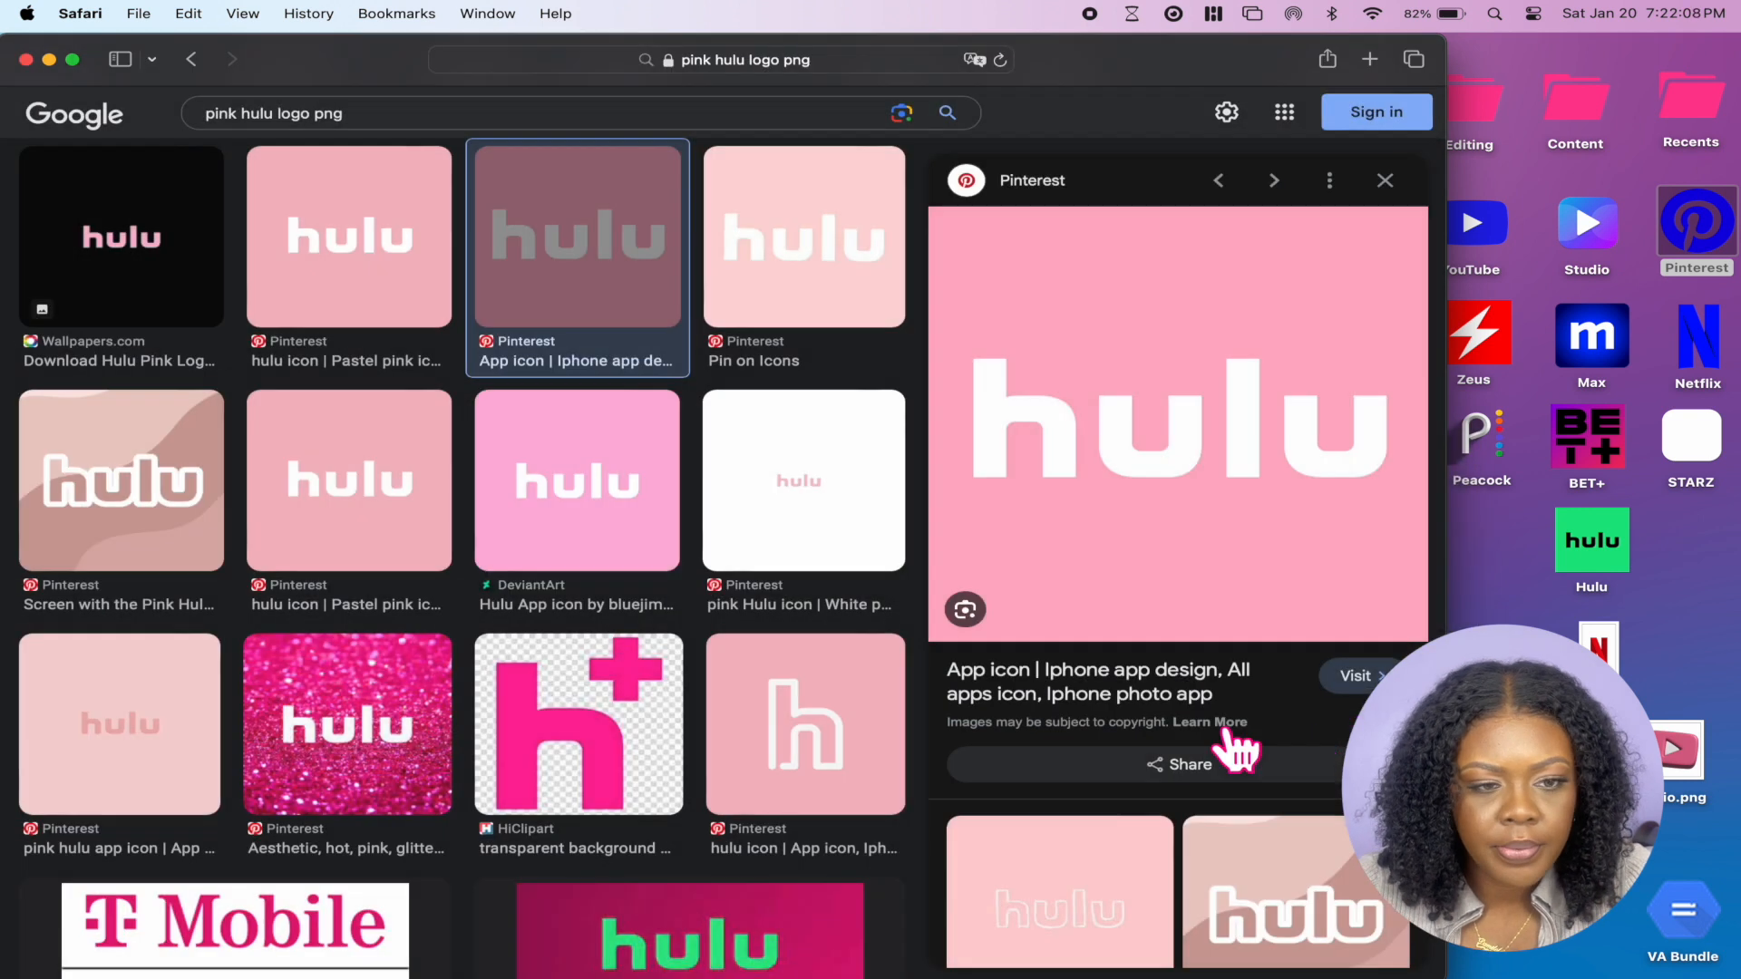
pyautogui.click(48, 60)
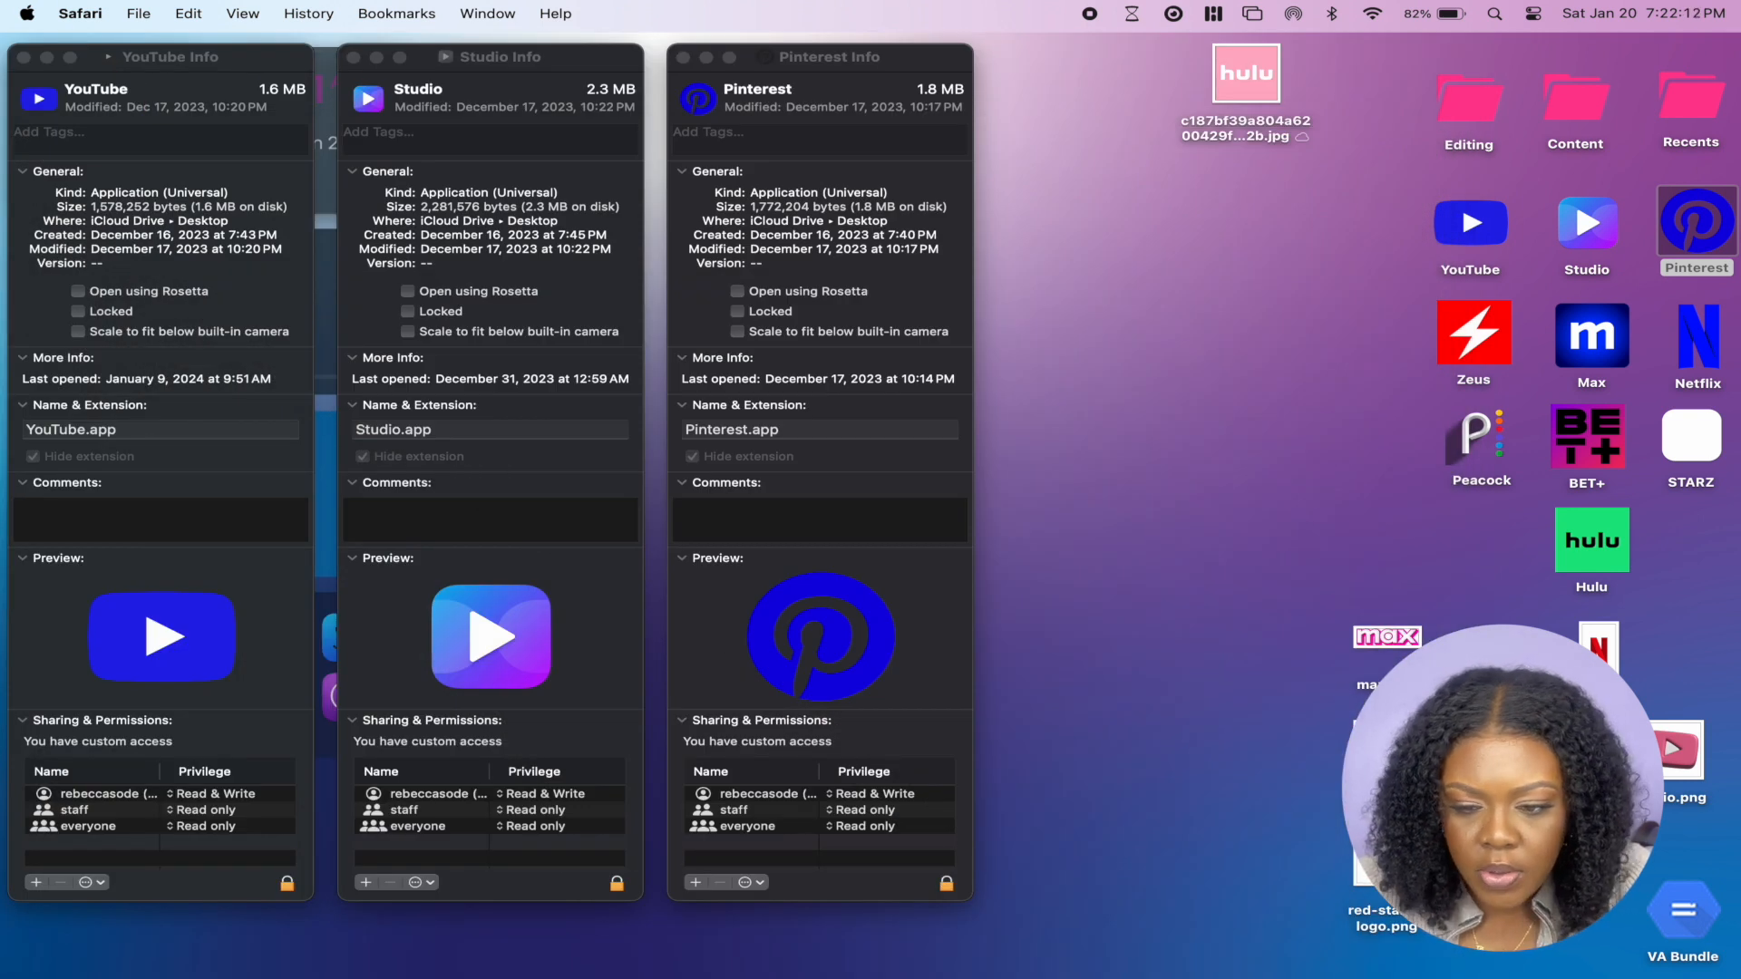
# Replace the YouTube, Studio, Pinterest and Netflix shortcut icons with their downloaded logo images, using studio.png for Studio and Pinterest_36461.png for Pinterest
pyautogui.moveTo(1414, 755); pyautogui.dragTo(41, 94)
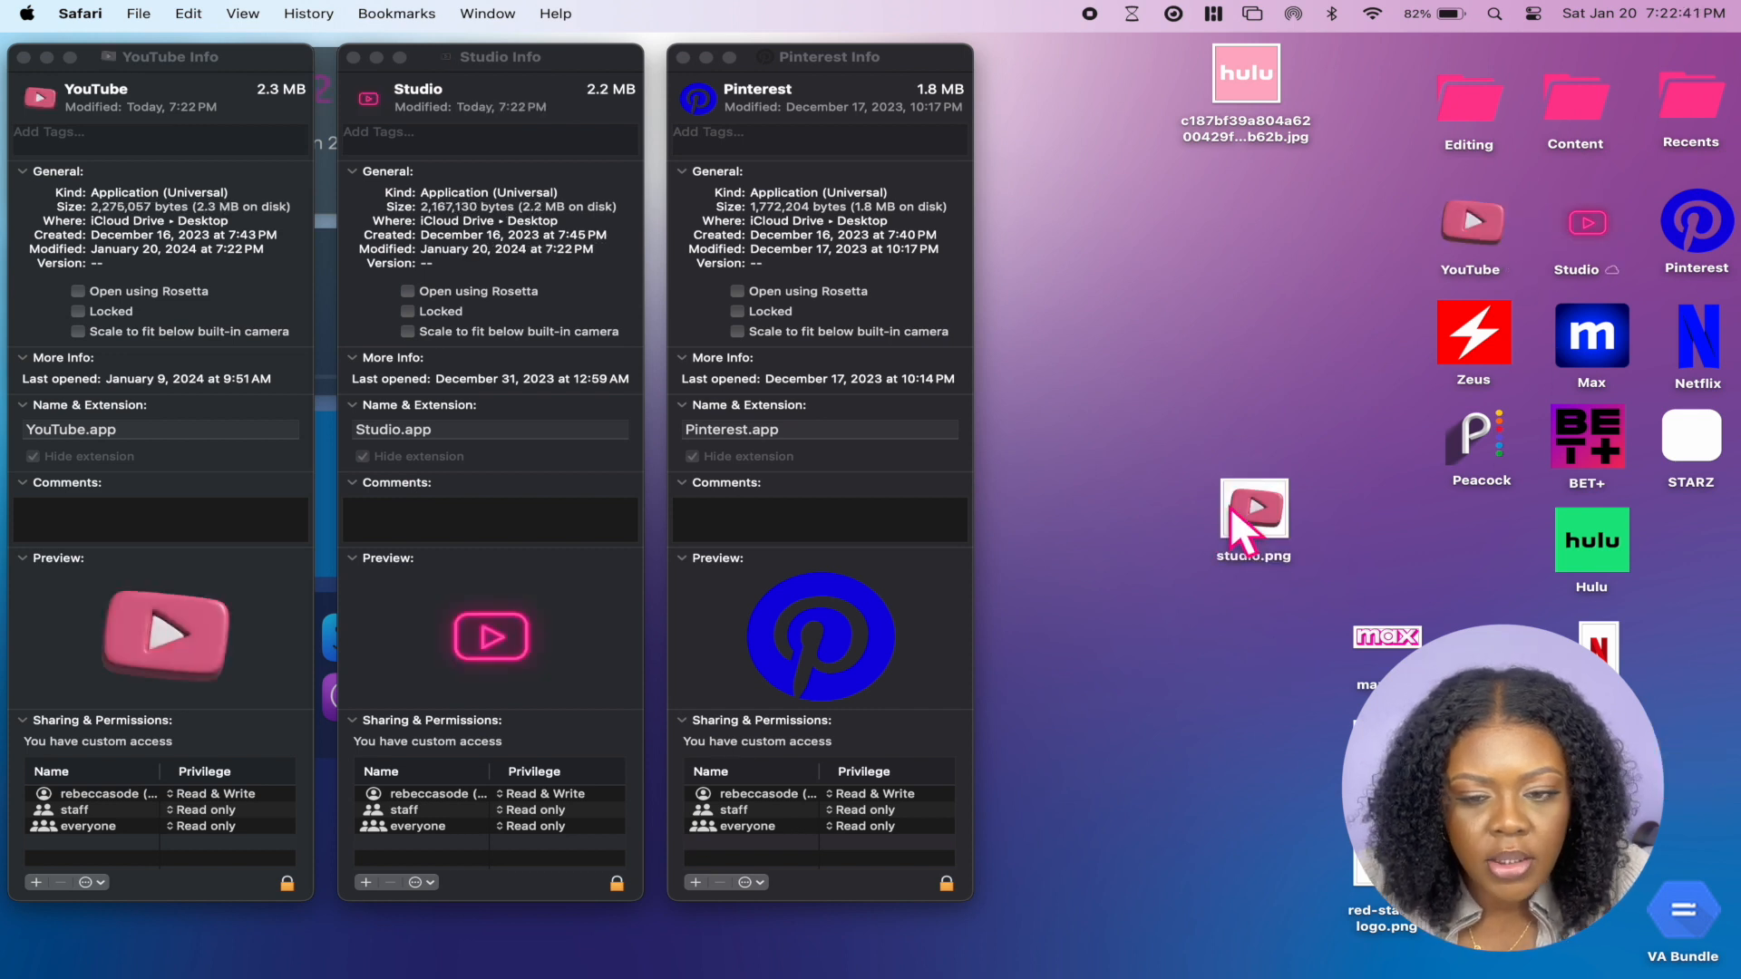
pyautogui.moveTo(1230, 506); pyautogui.dragTo(363, 97)
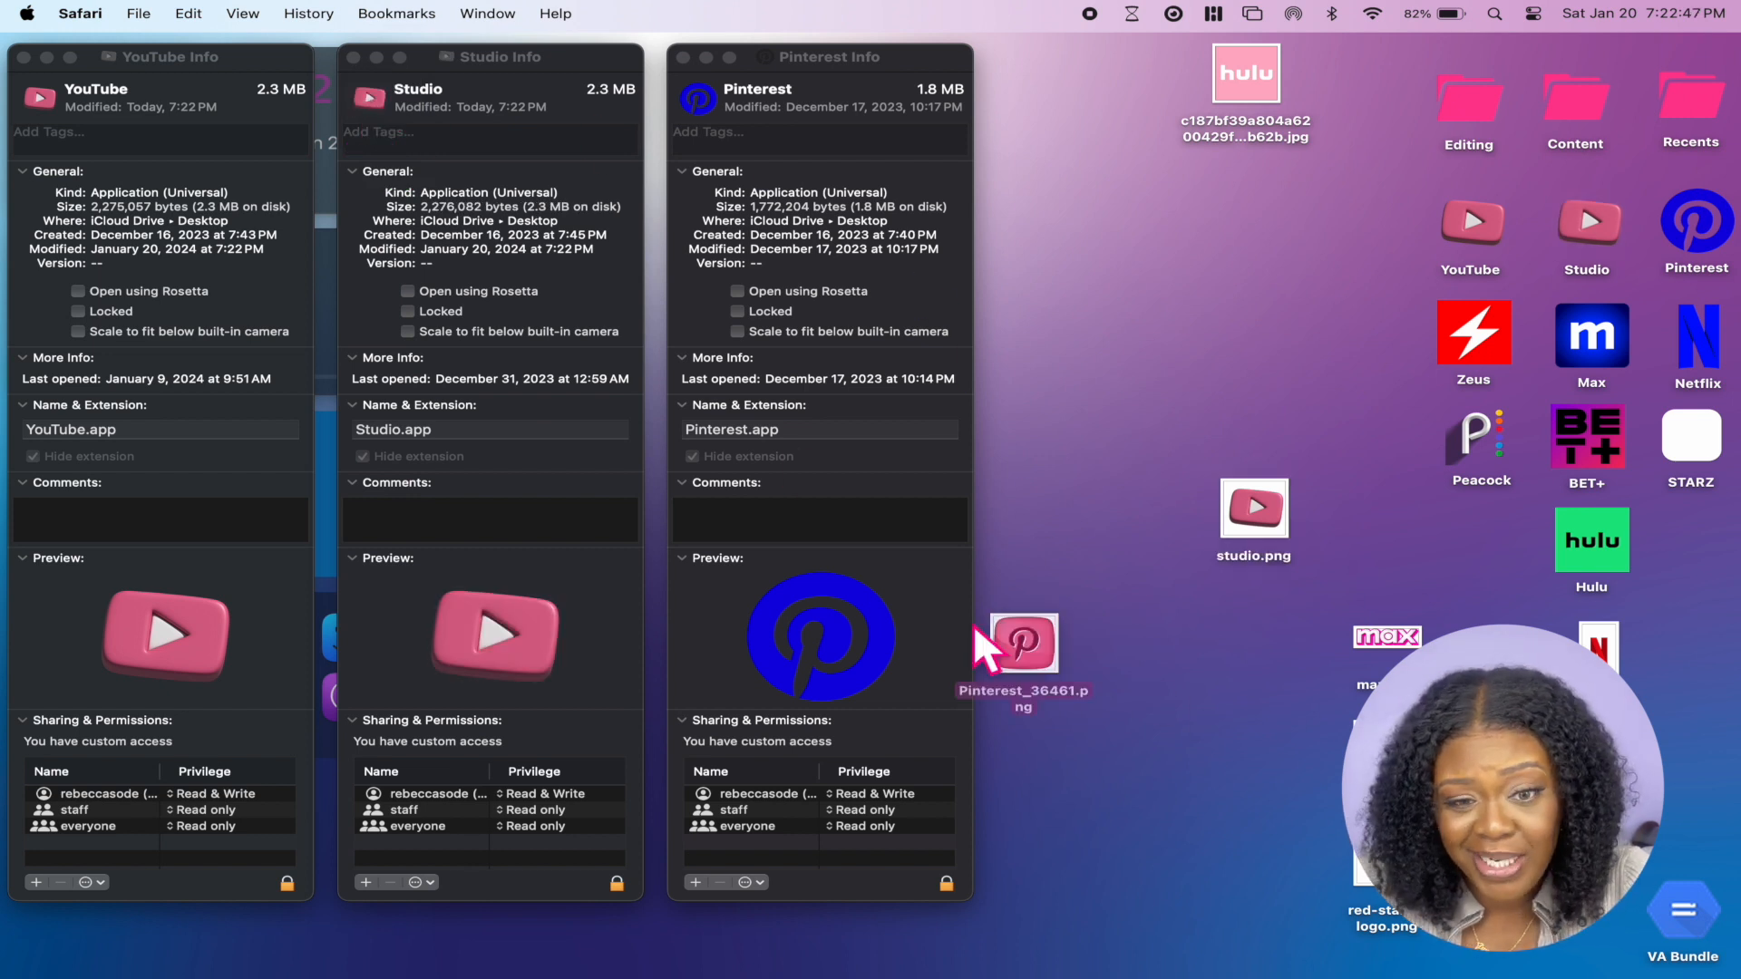
pyautogui.moveTo(1009, 657); pyautogui.dragTo(697, 95)
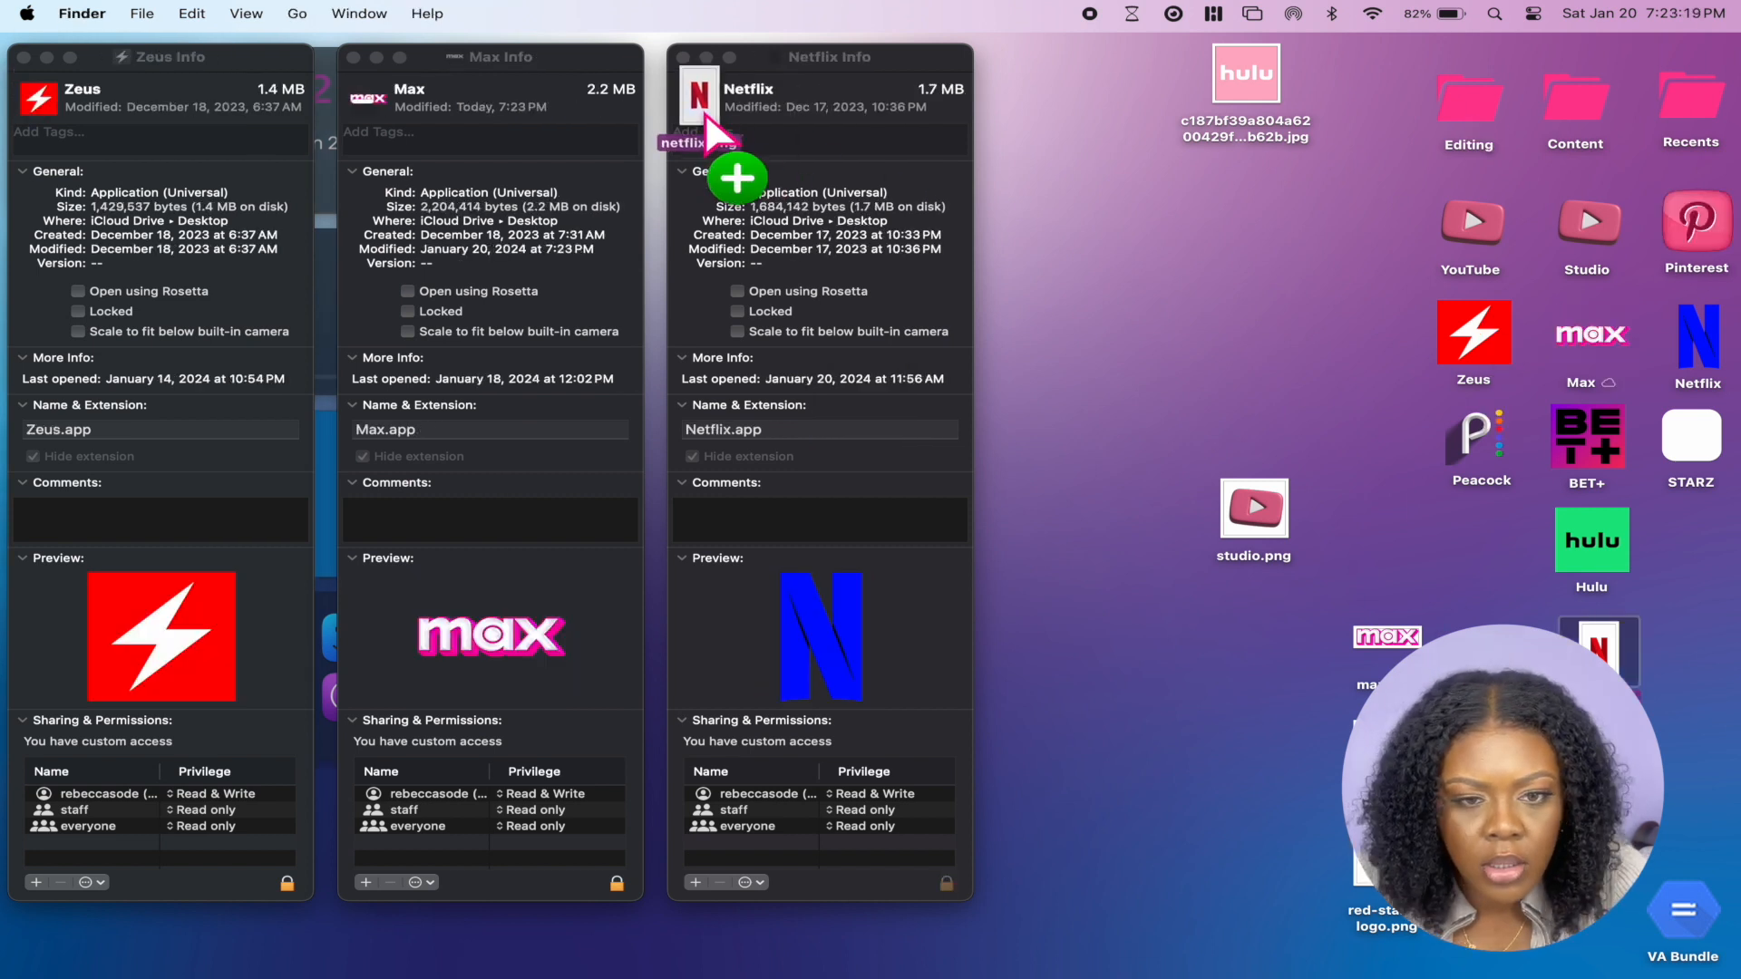
pyautogui.moveTo(705, 113); pyautogui.dragTo(698, 107)
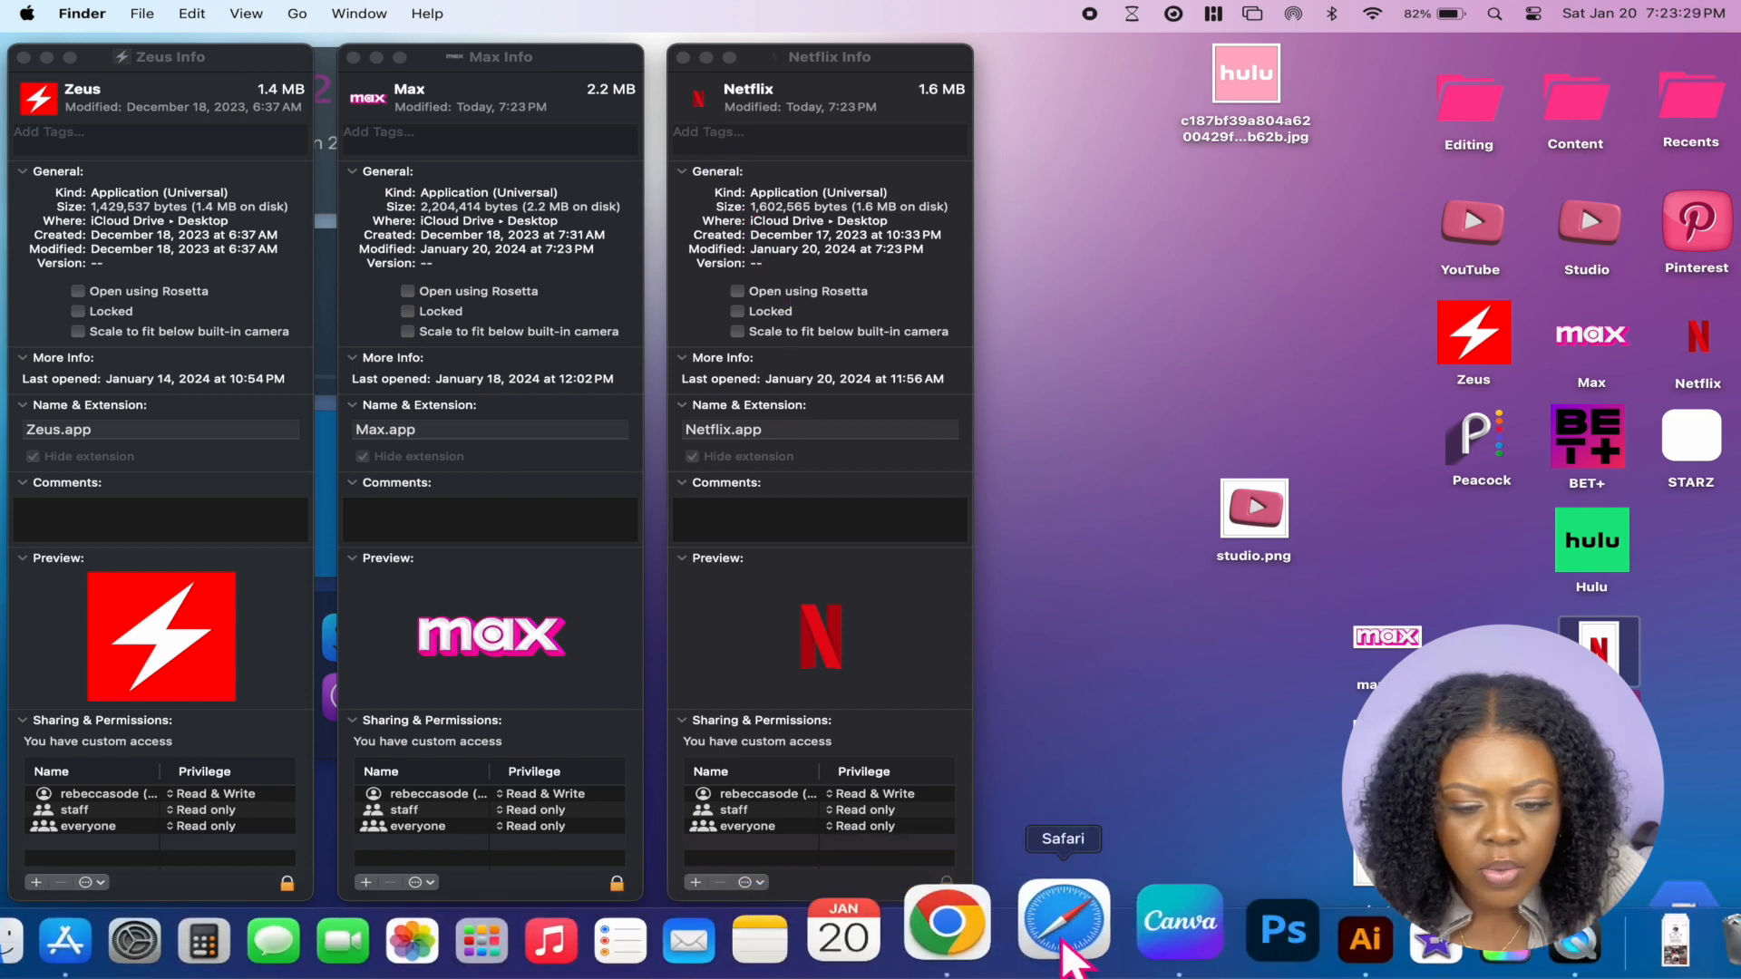
# In Safari, search images for "pink bolt logo png", save the round pink lightning bolt from Rawpixel, and minimize the browser
pyautogui.click(1070, 938)
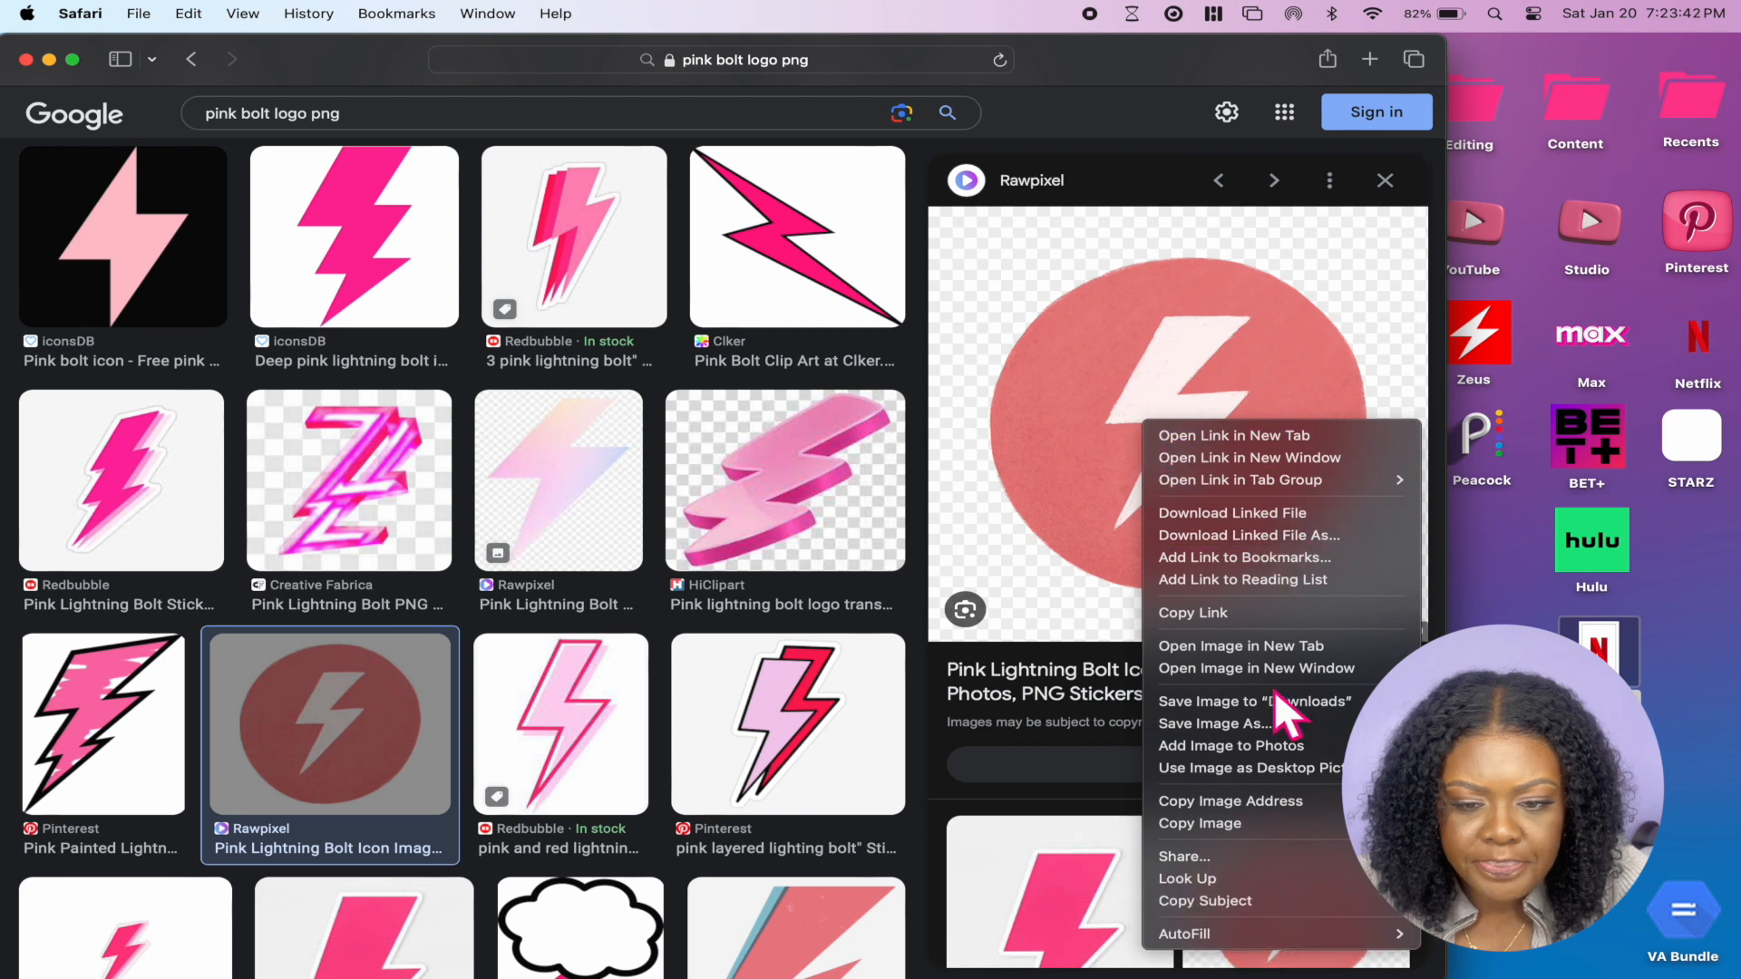
pyautogui.click(1255, 724)
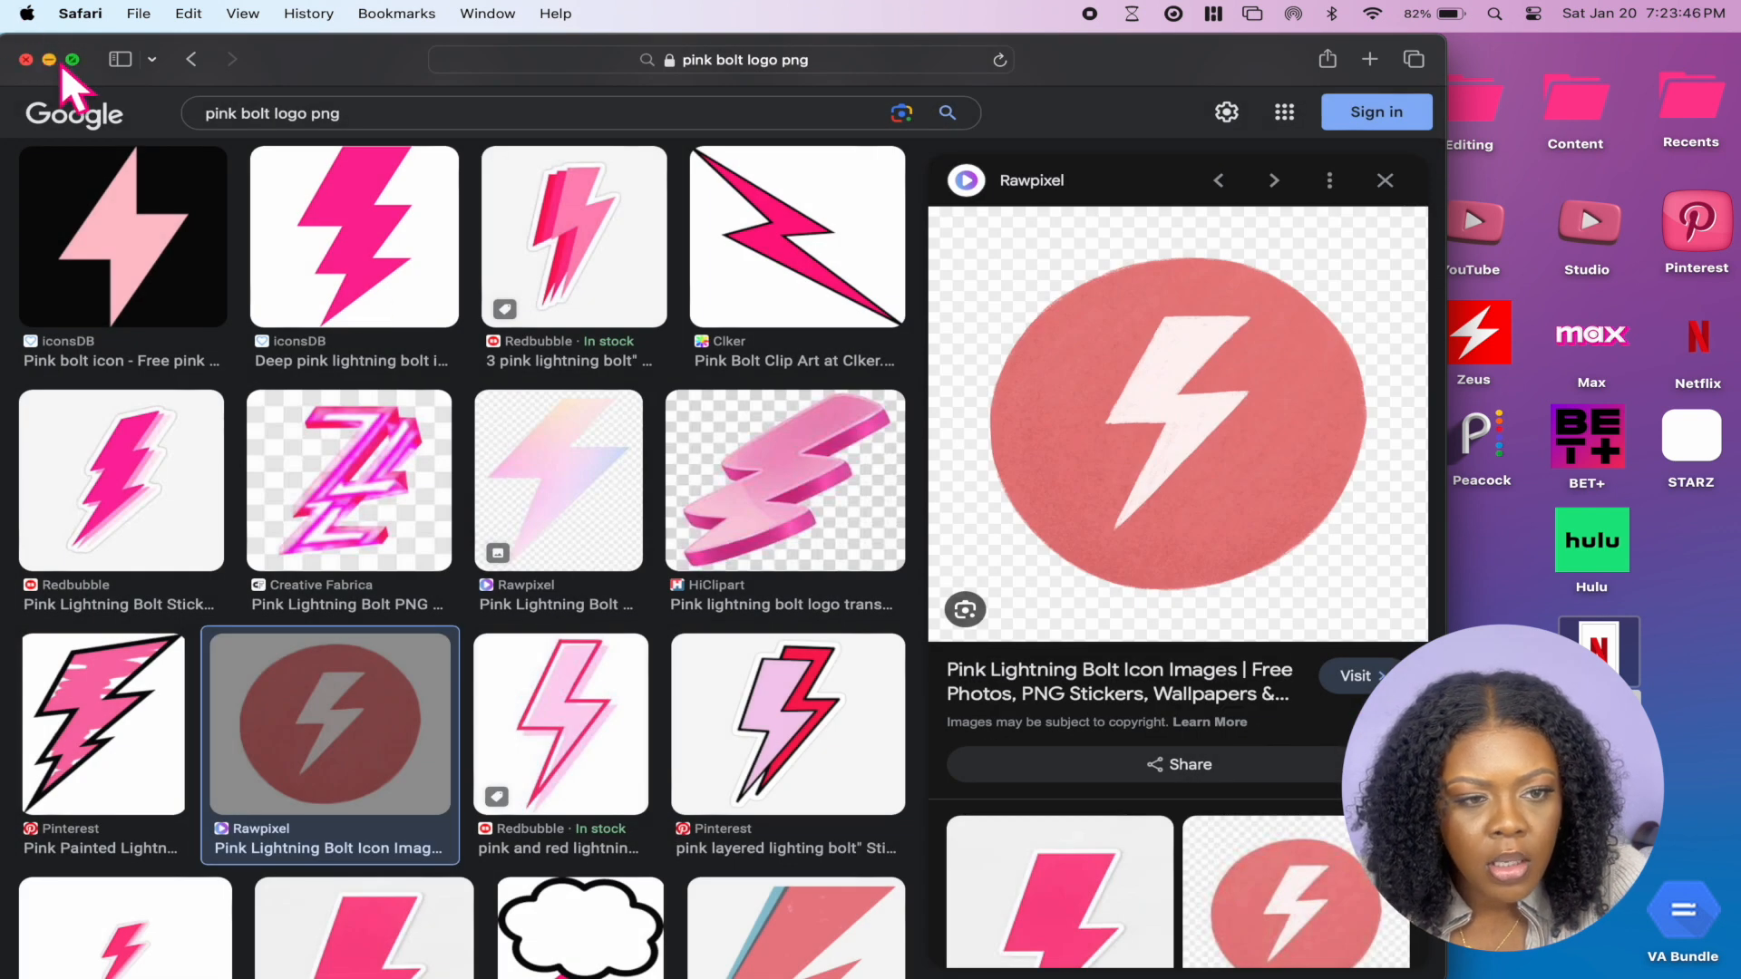
pyautogui.click(48, 59)
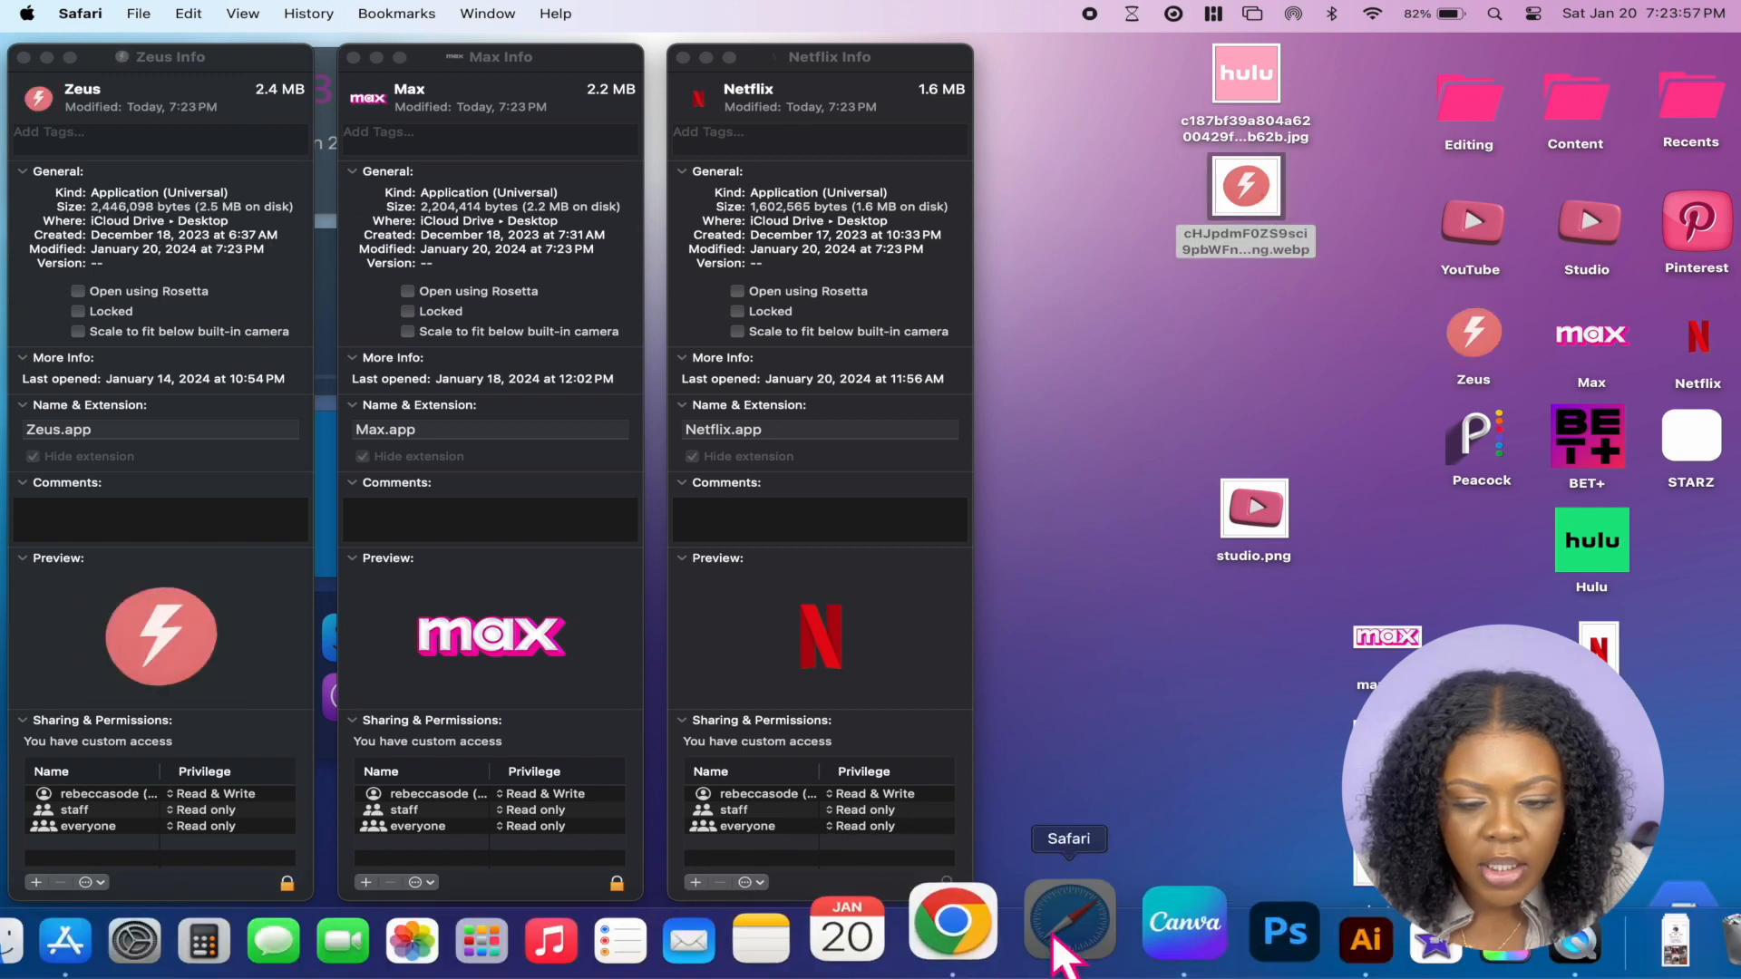
# Return to Safari, search images for "pink youtube logo png", and open the round black-and-pink 3D YouTube icon from Vecteezy
pyautogui.click(1070, 939)
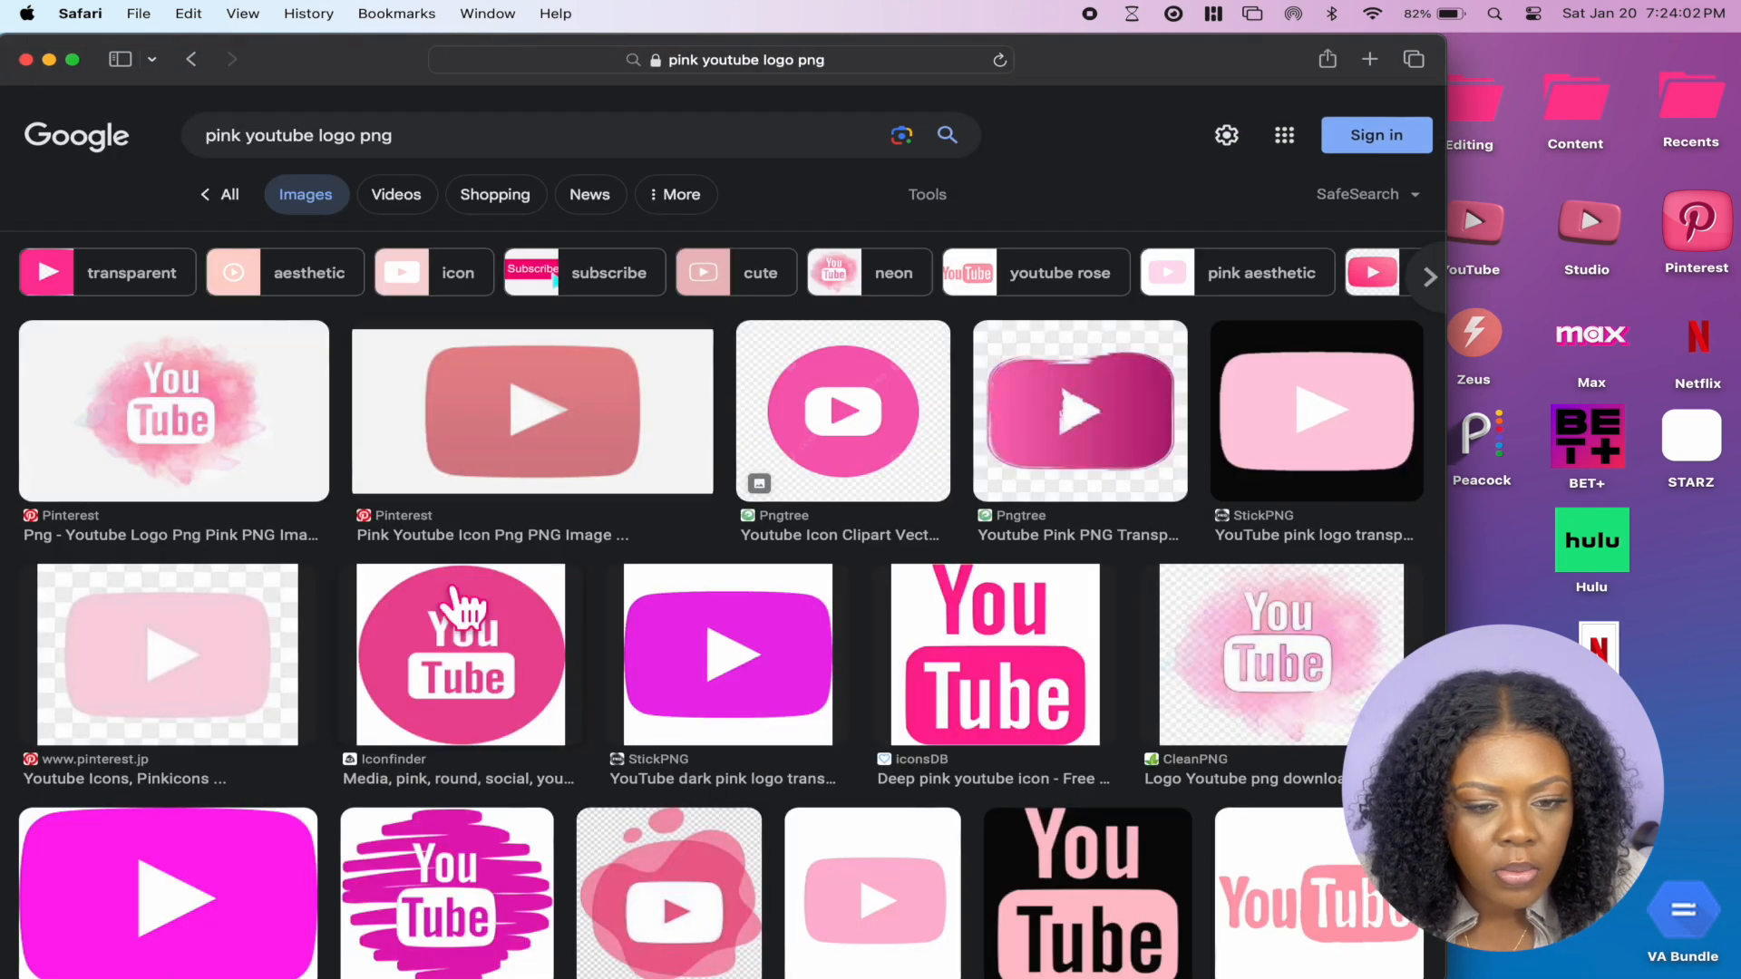
pyautogui.scroll(-2, 566, 683)
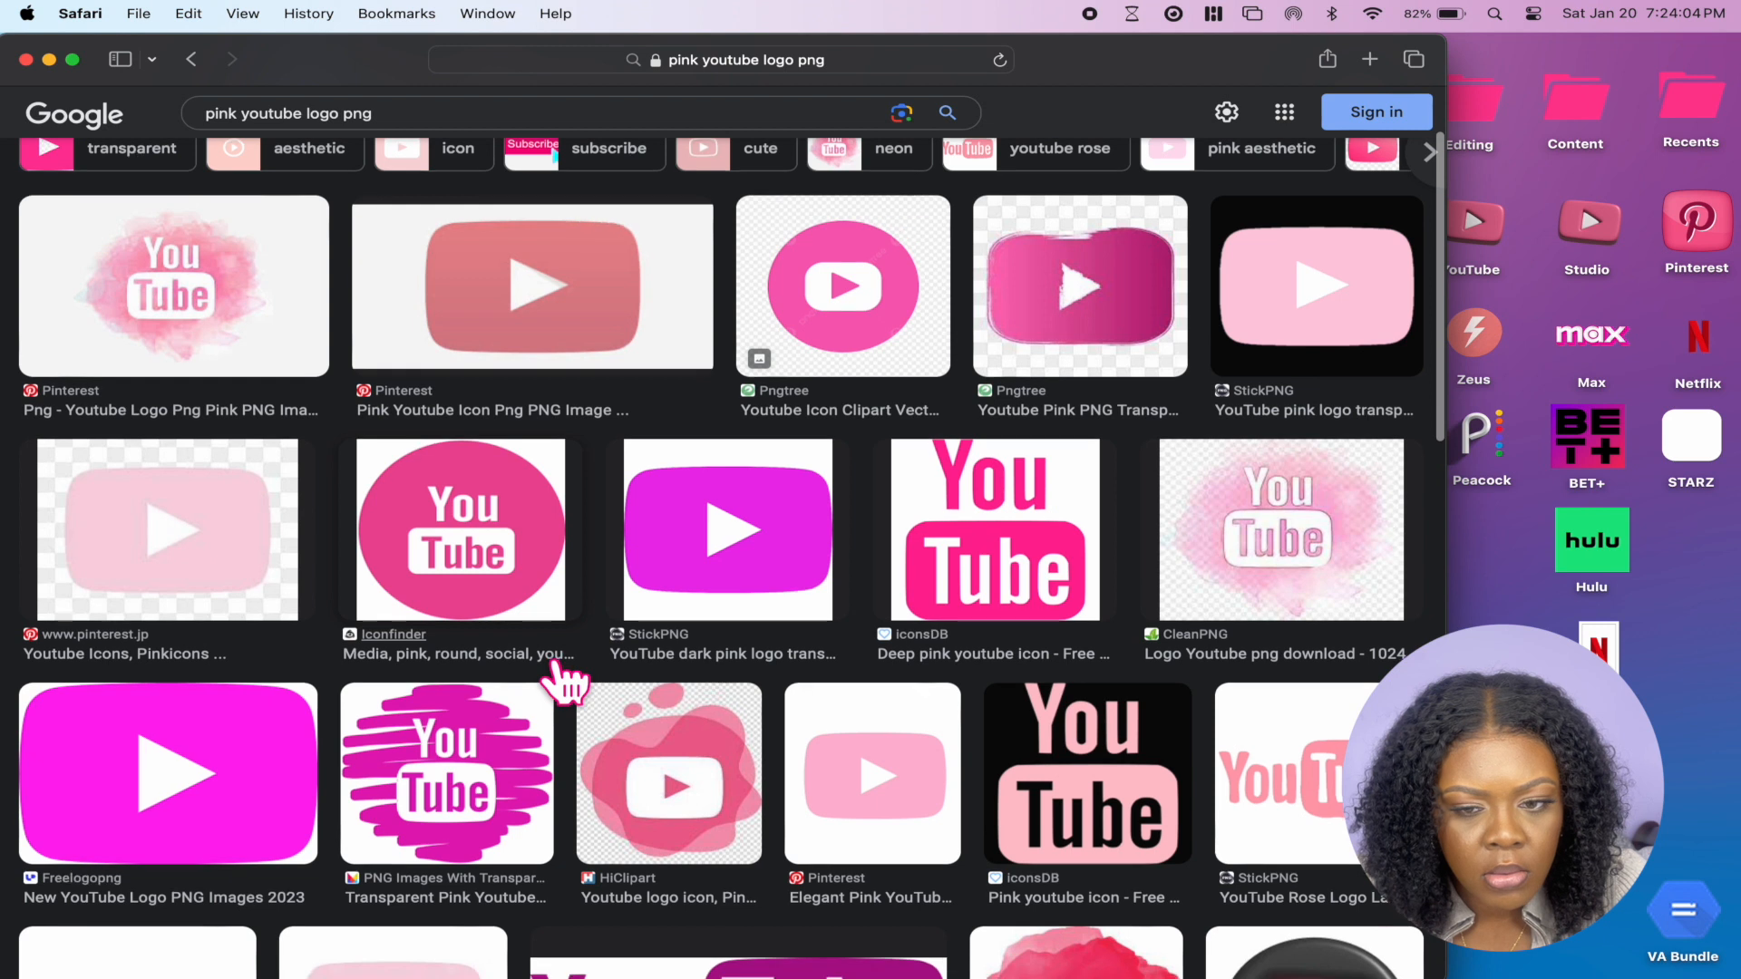
pyautogui.scroll(-4, 562, 685)
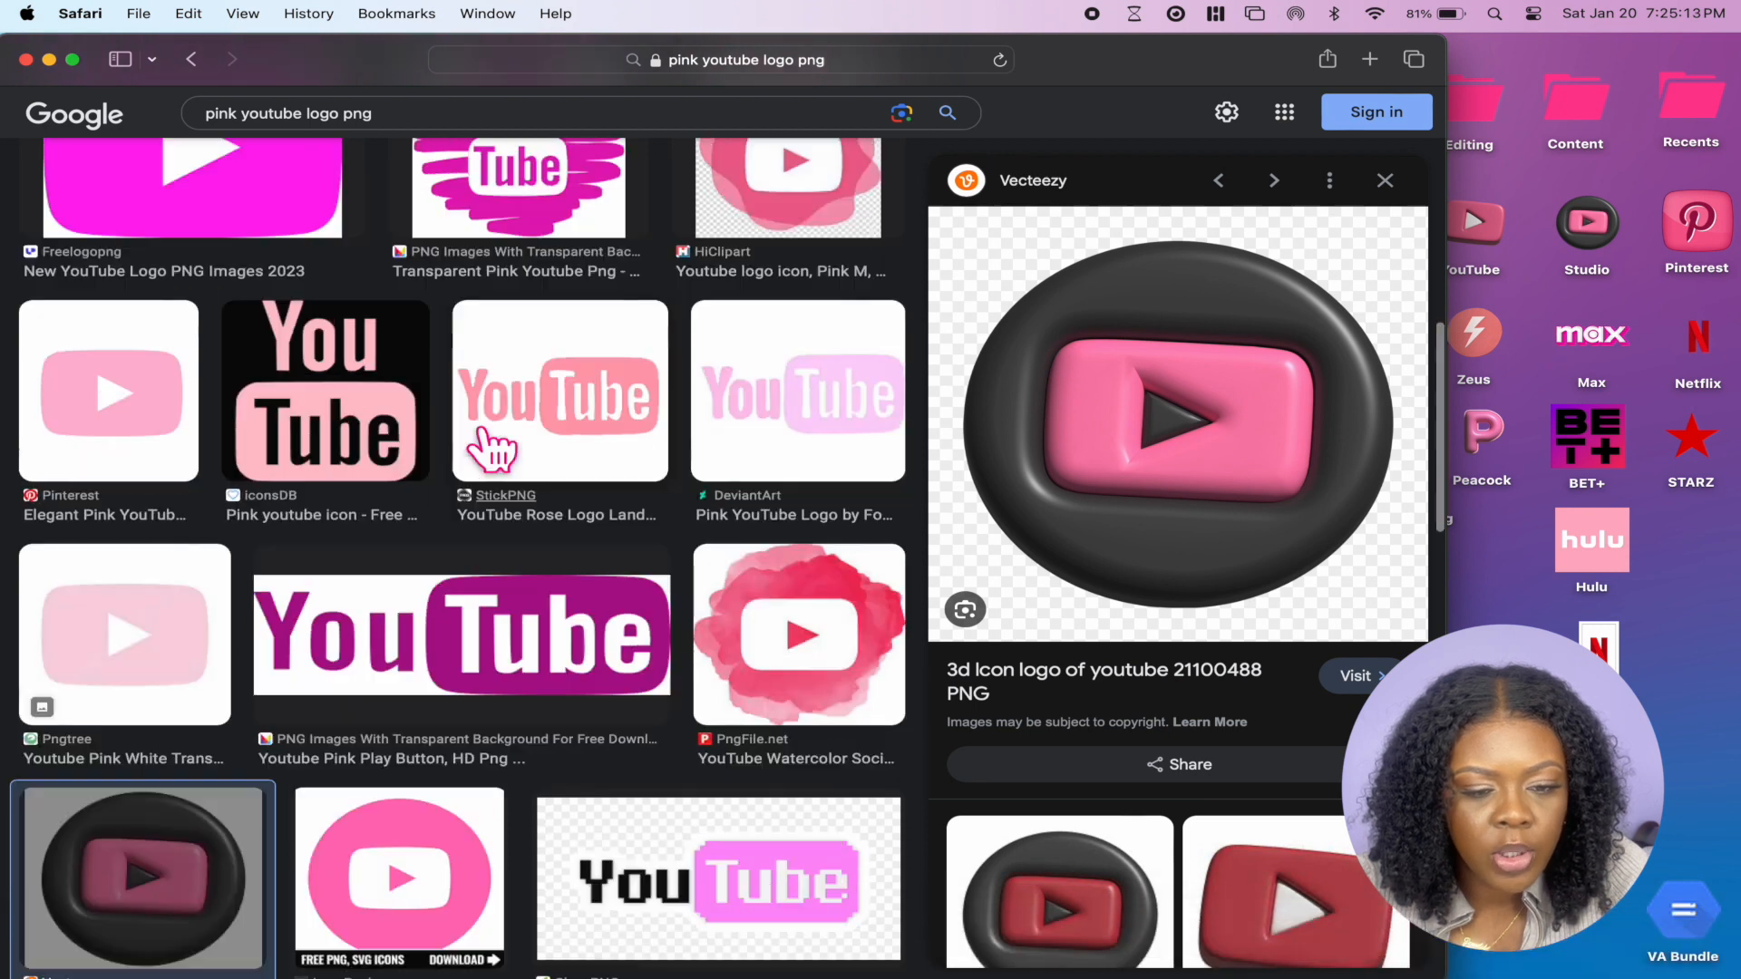
pyautogui.scroll(10, 497, 436)
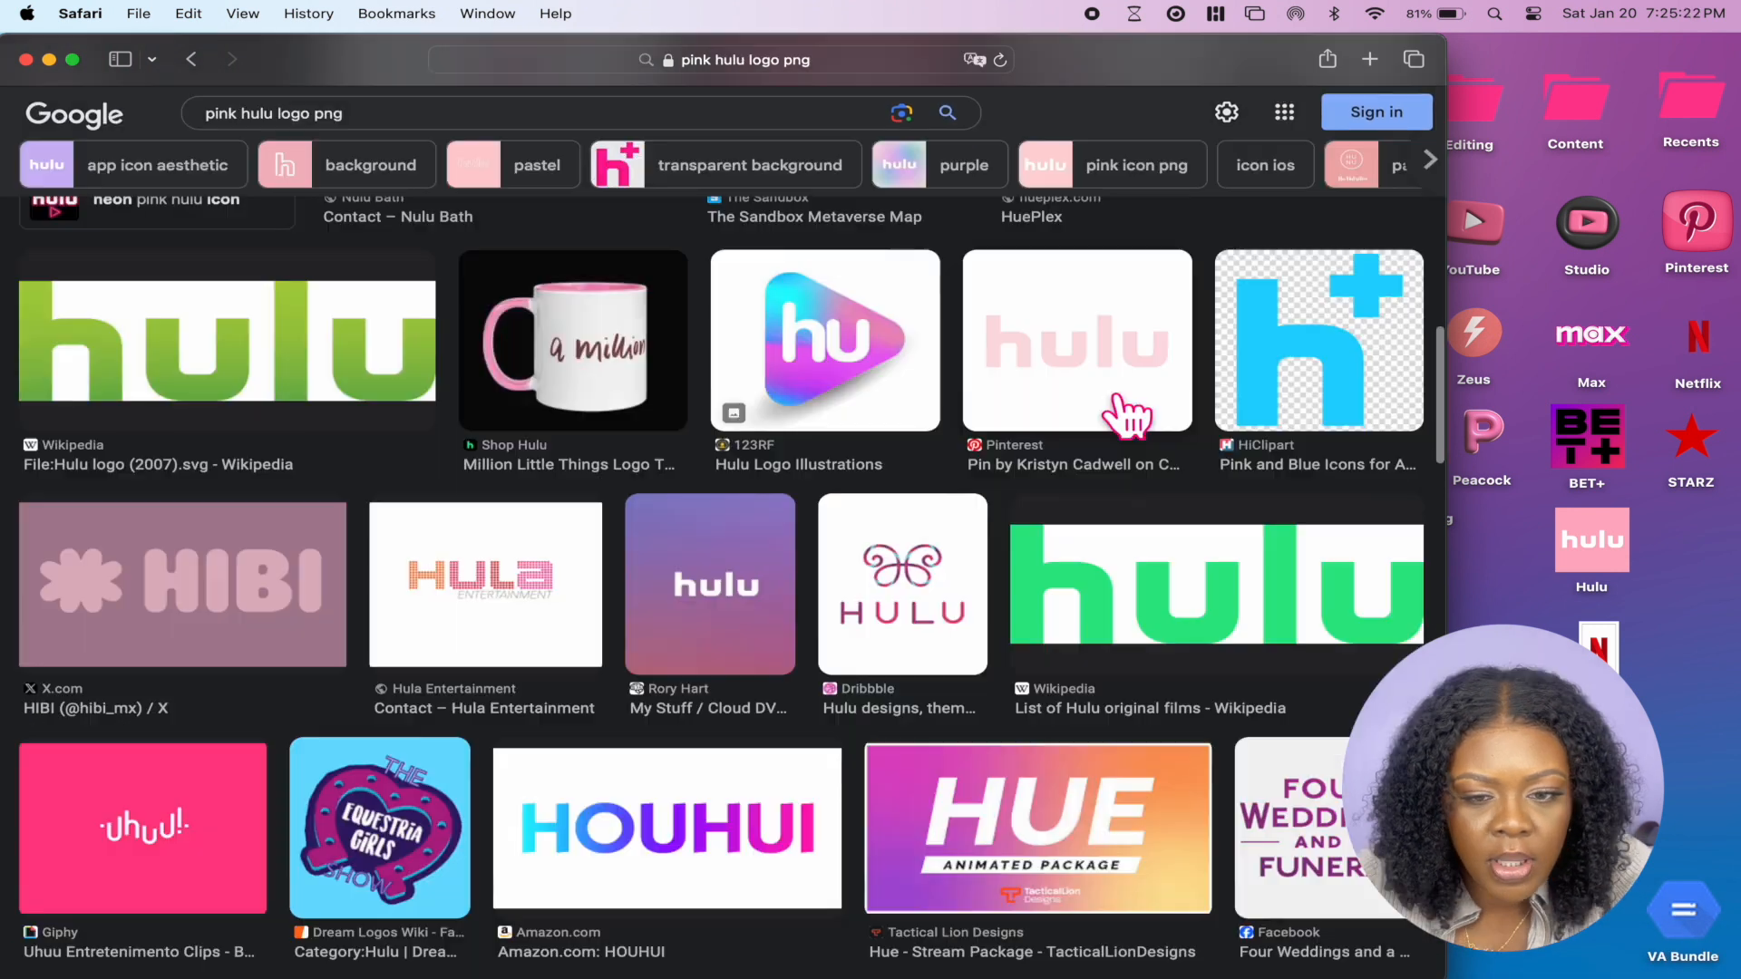
# Save the pale pink hulu logo on a white background from the "pink hulu logo png" results to the desktop
pyautogui.click(1129, 417)
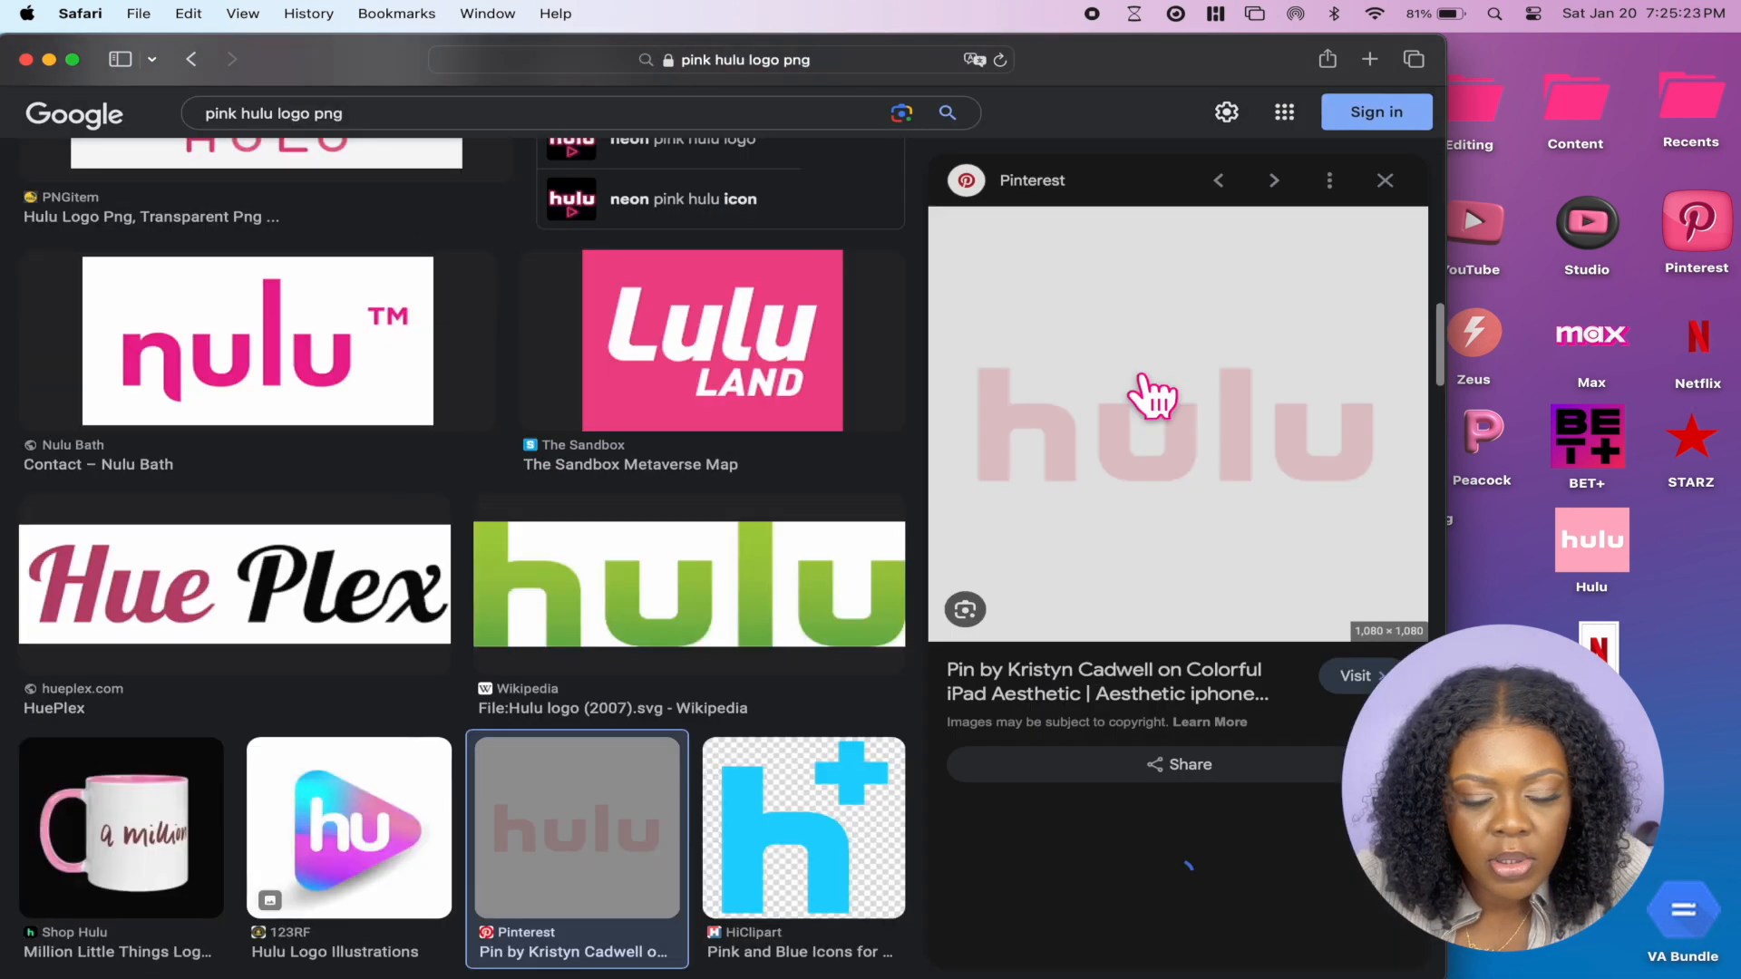
pyautogui.scroll(-1, 1170, 770)
pyautogui.scroll(-5, 738, 622)
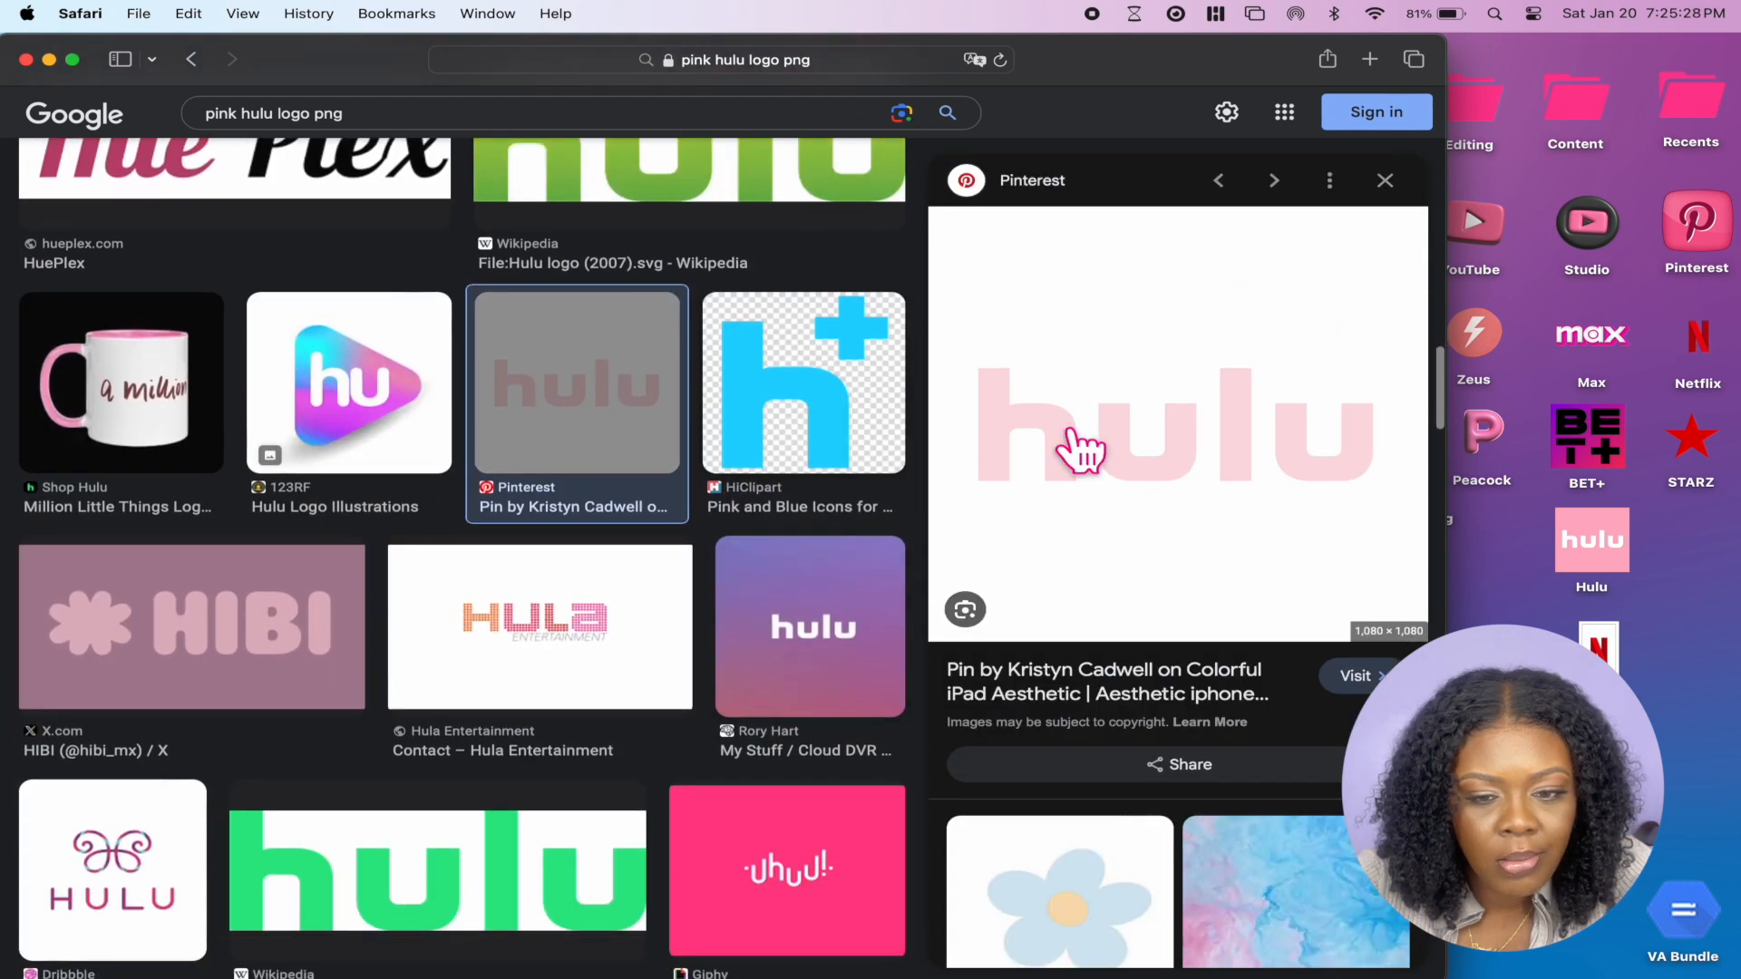
pyautogui.rightClick(1072, 435)
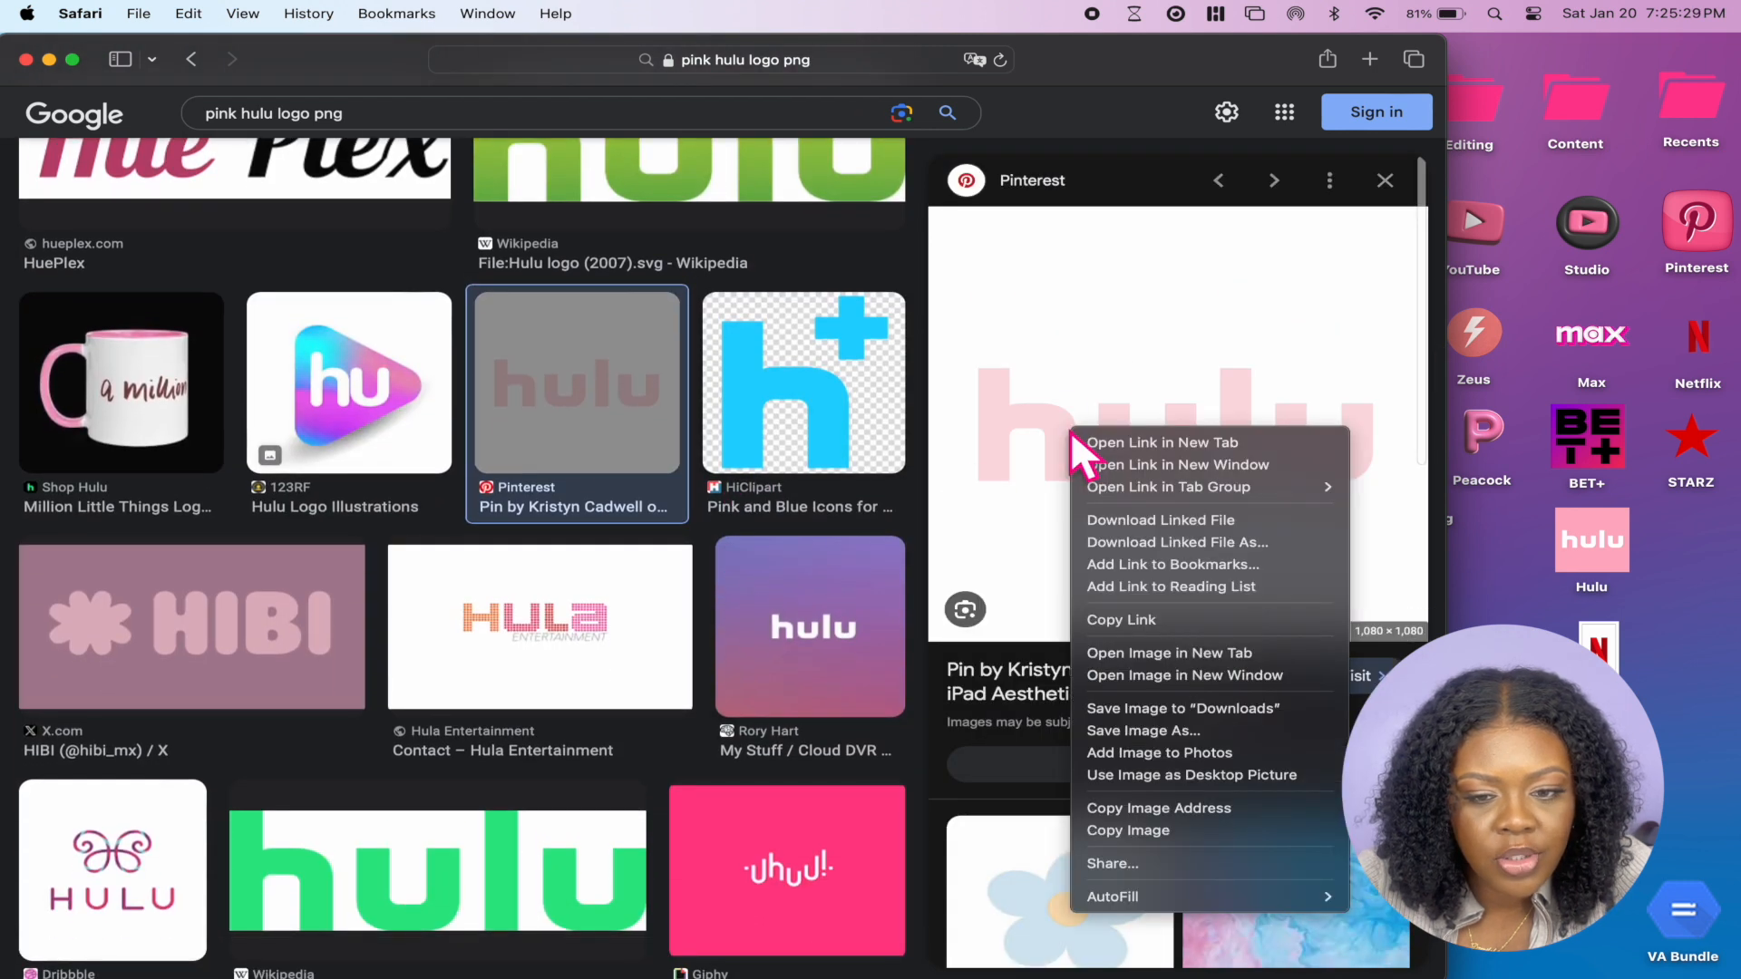
pyautogui.click(562, 361)
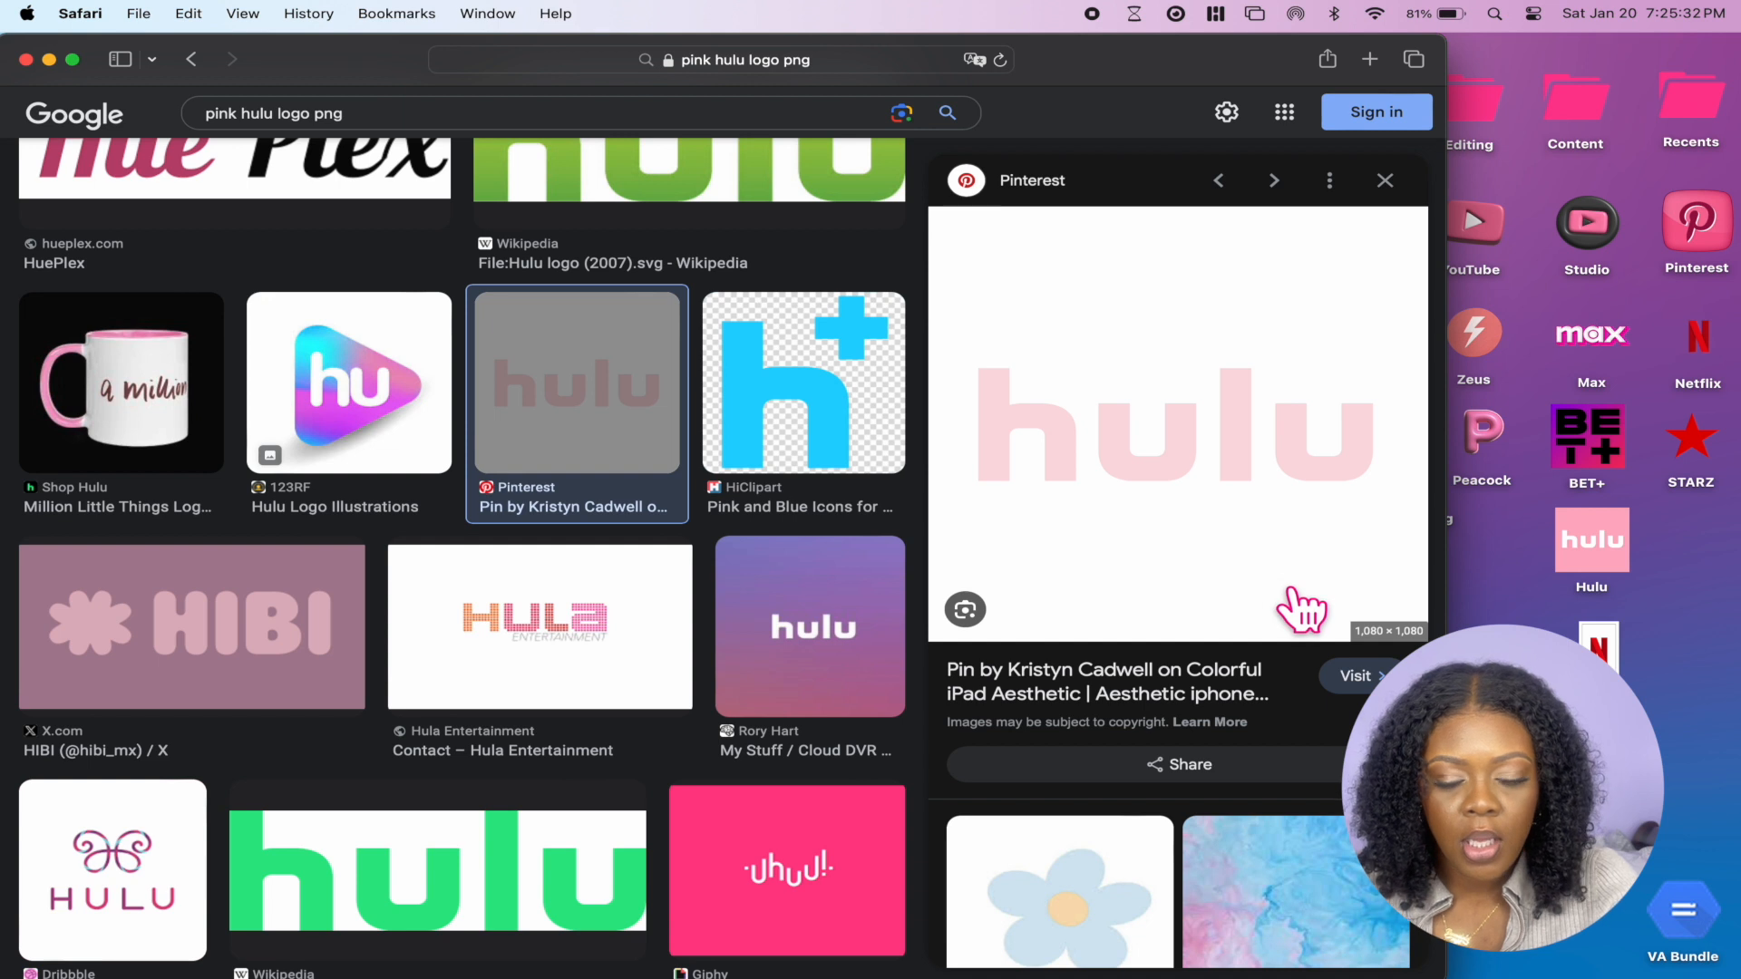
pyautogui.rightClick(1087, 365)
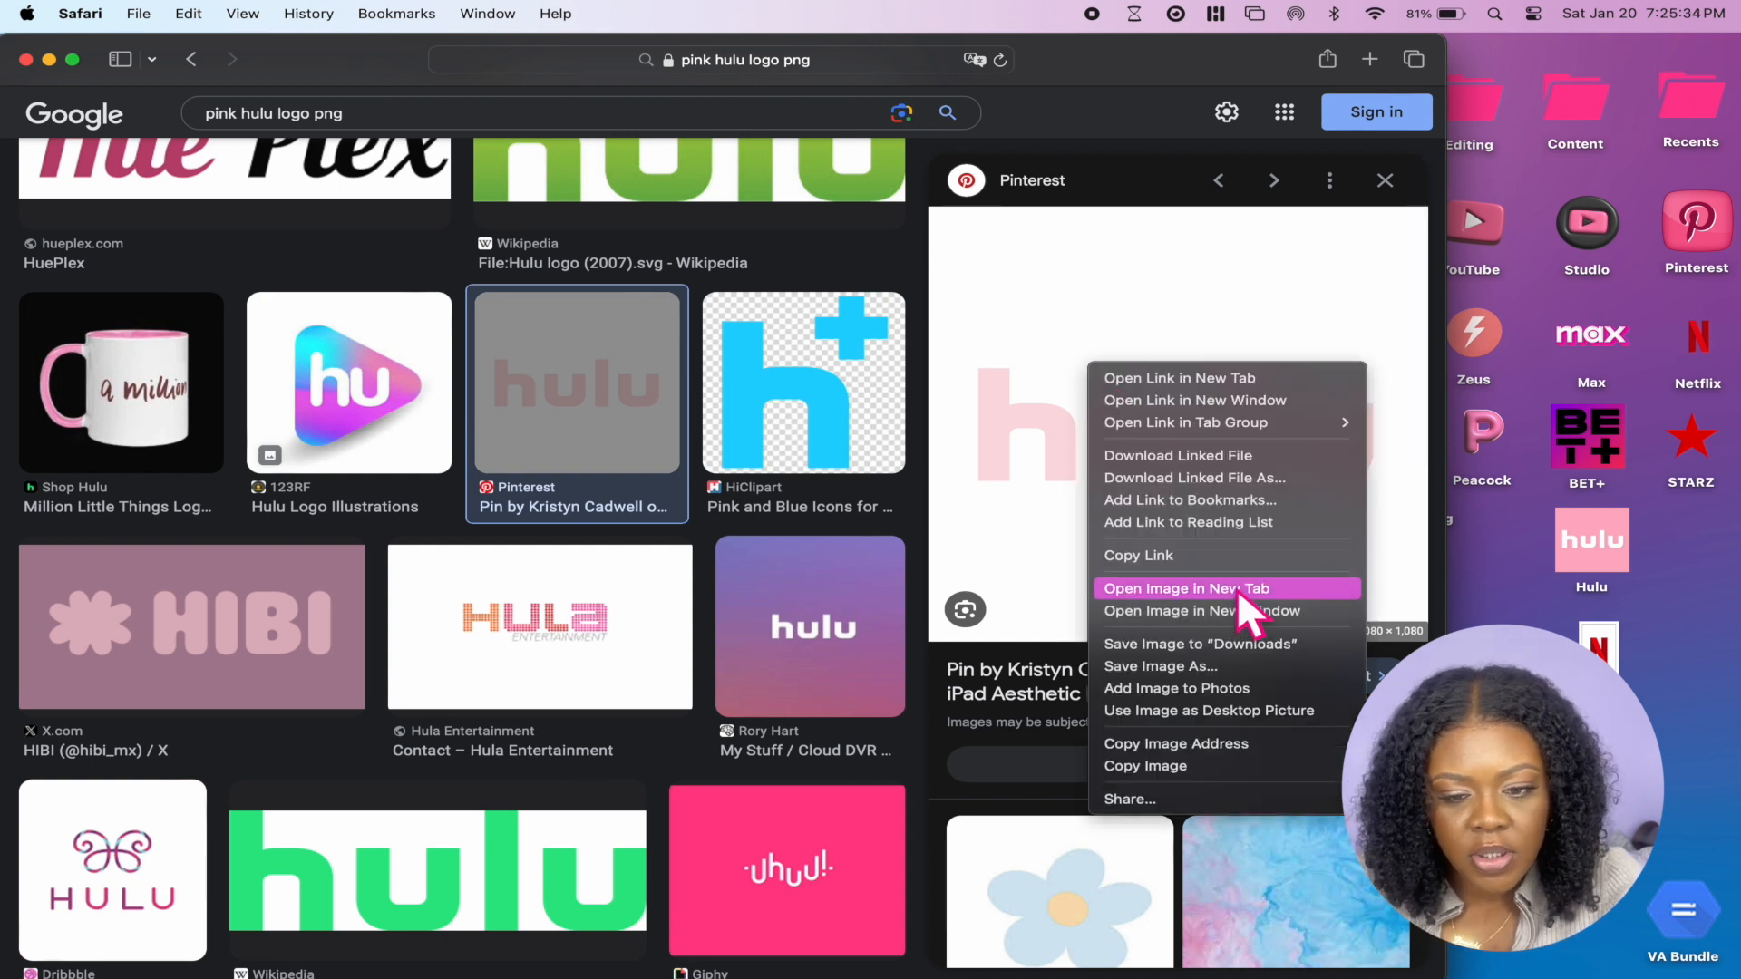
pyautogui.click(1242, 665)
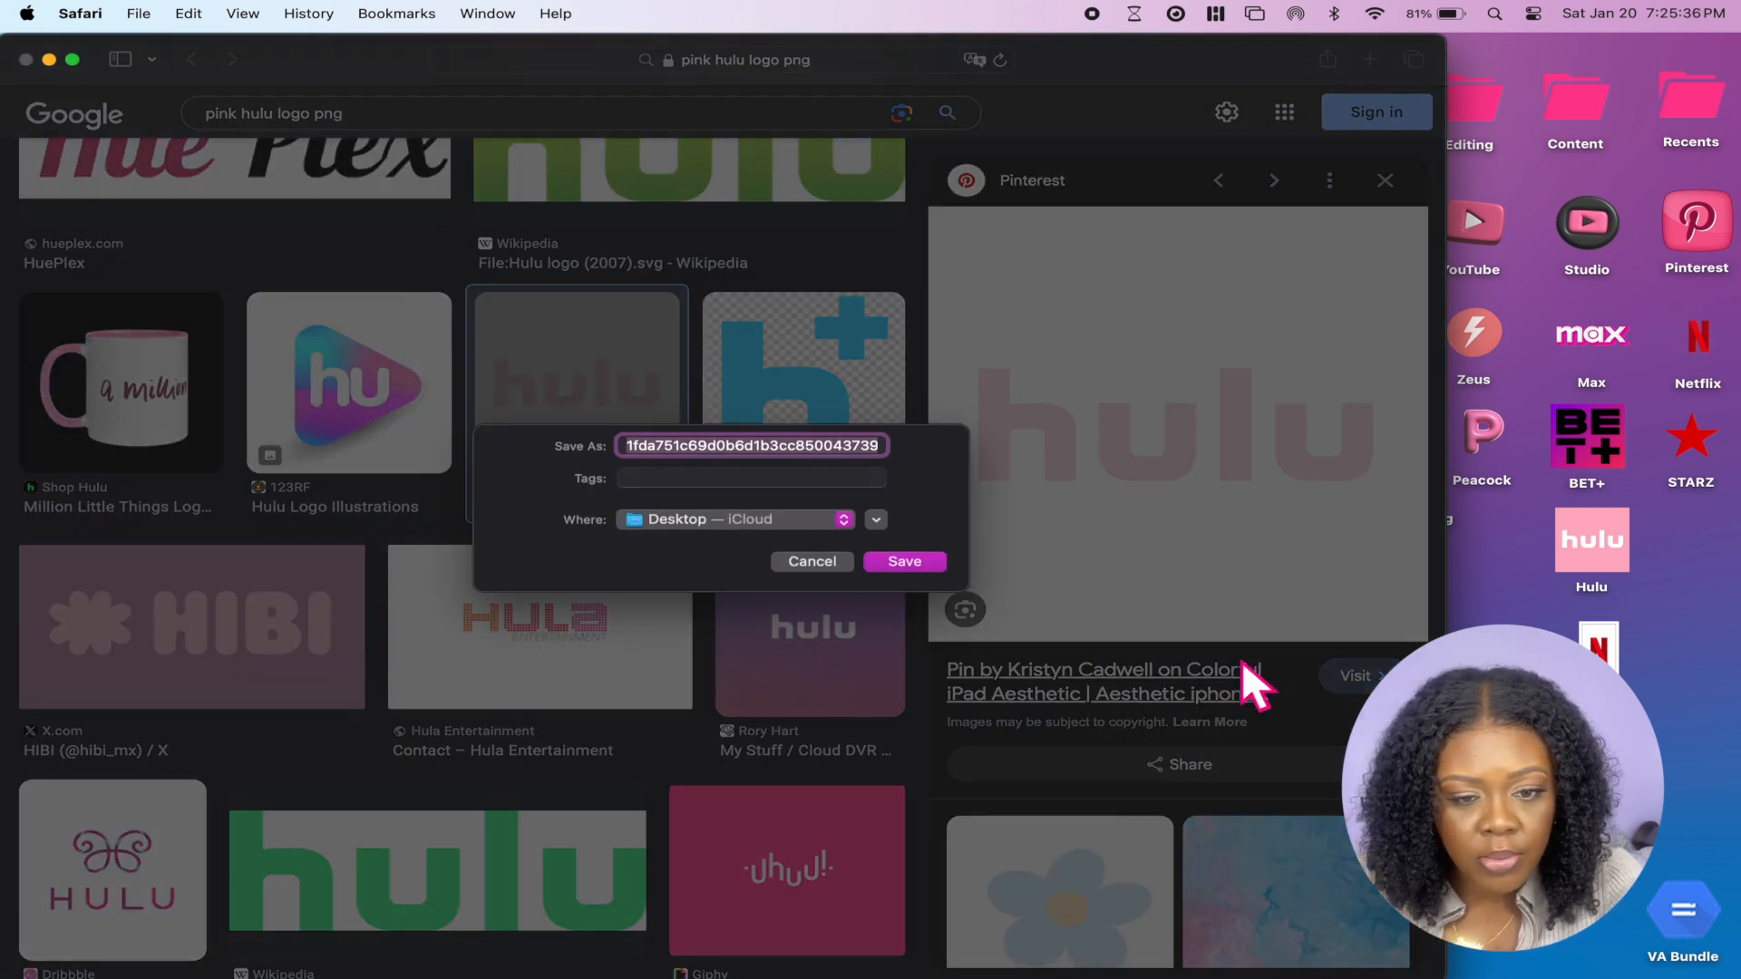
pyautogui.press('Return')
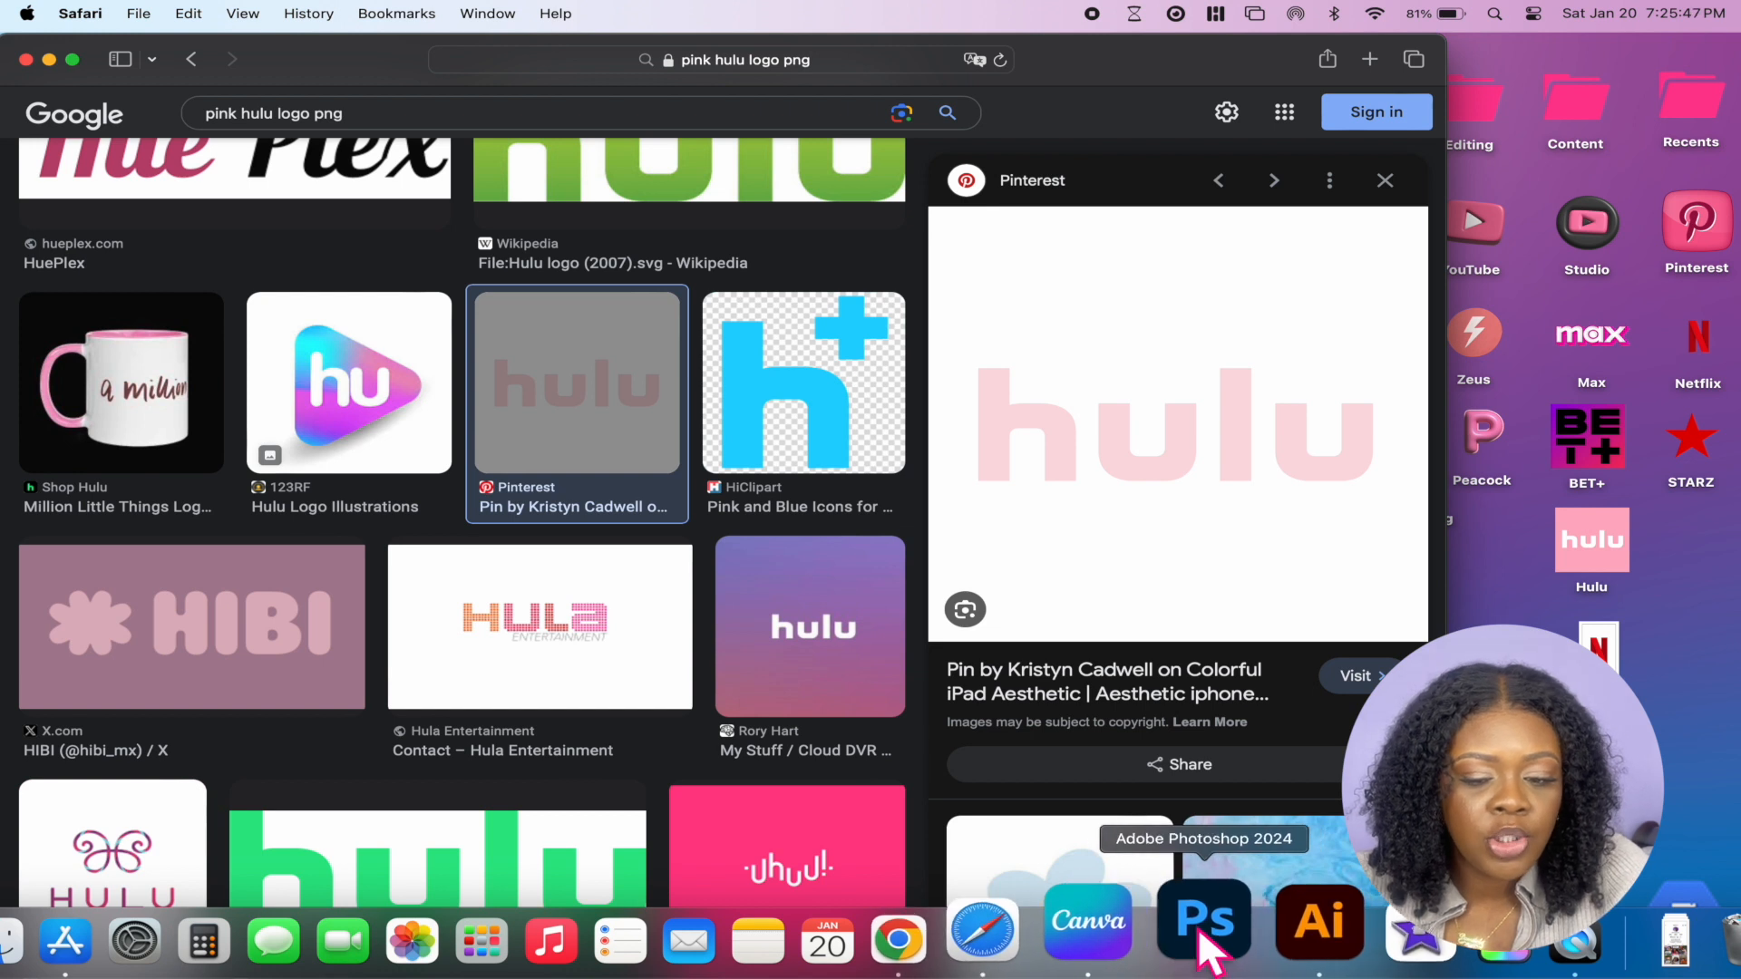
# Switch to Canva and create a new blank Logo design
pyautogui.click(1151, 923)
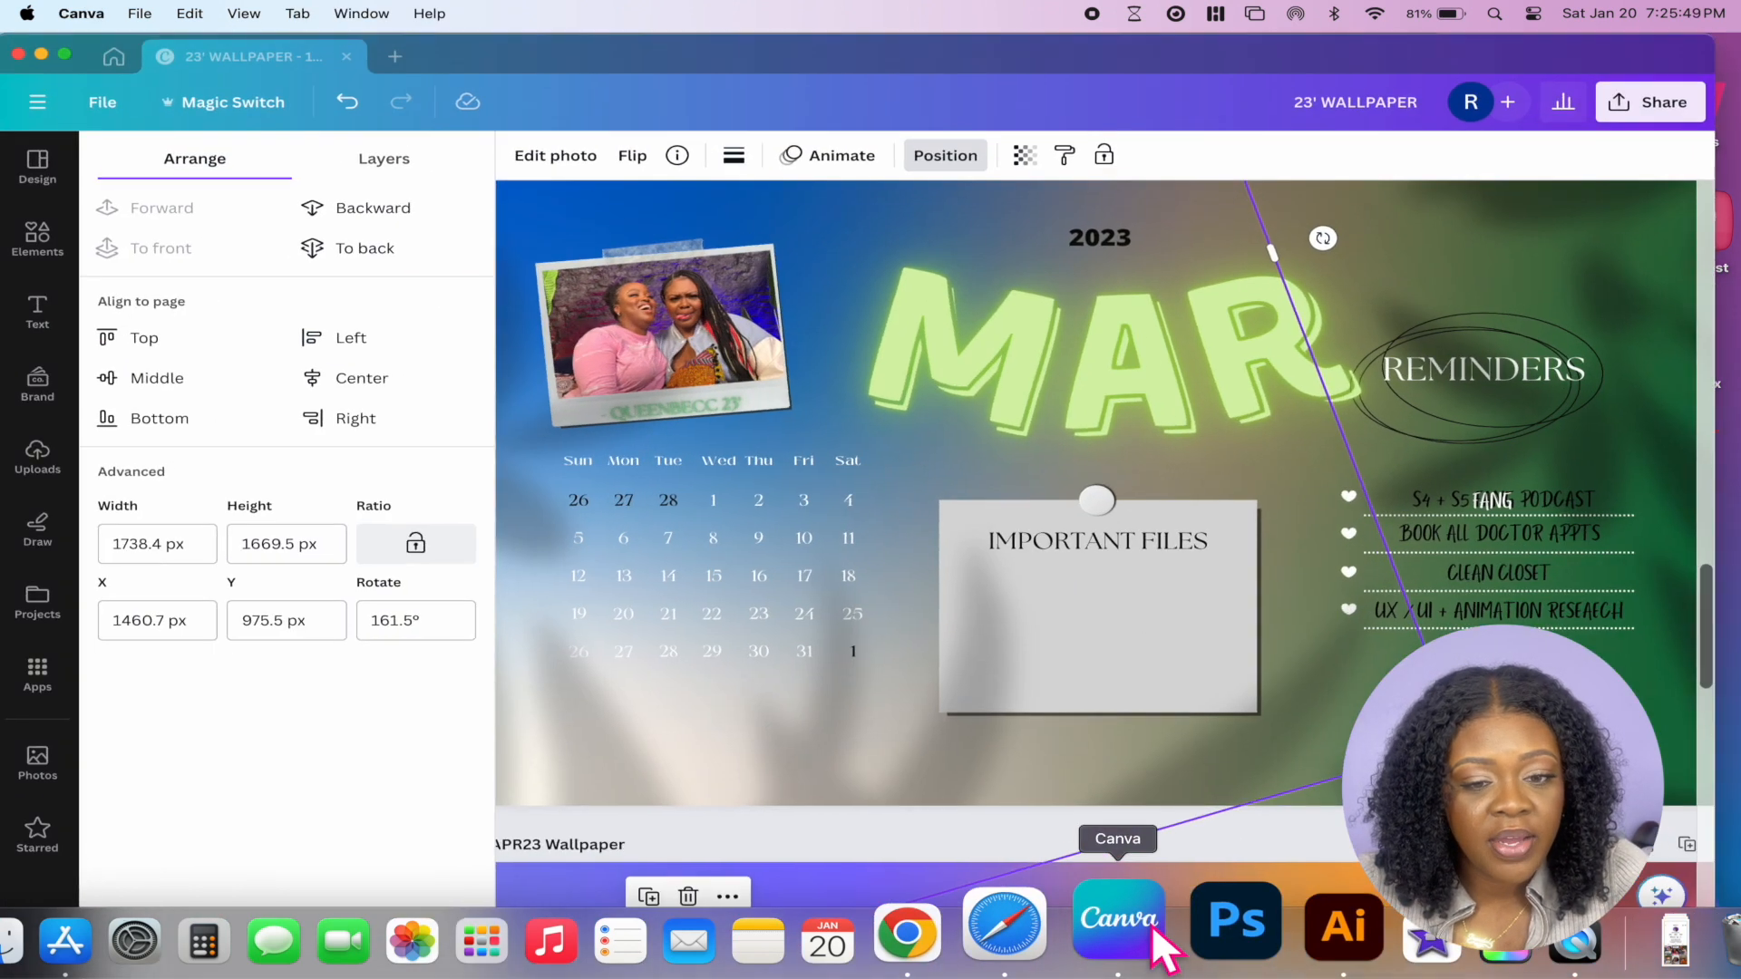
pyautogui.click(397, 57)
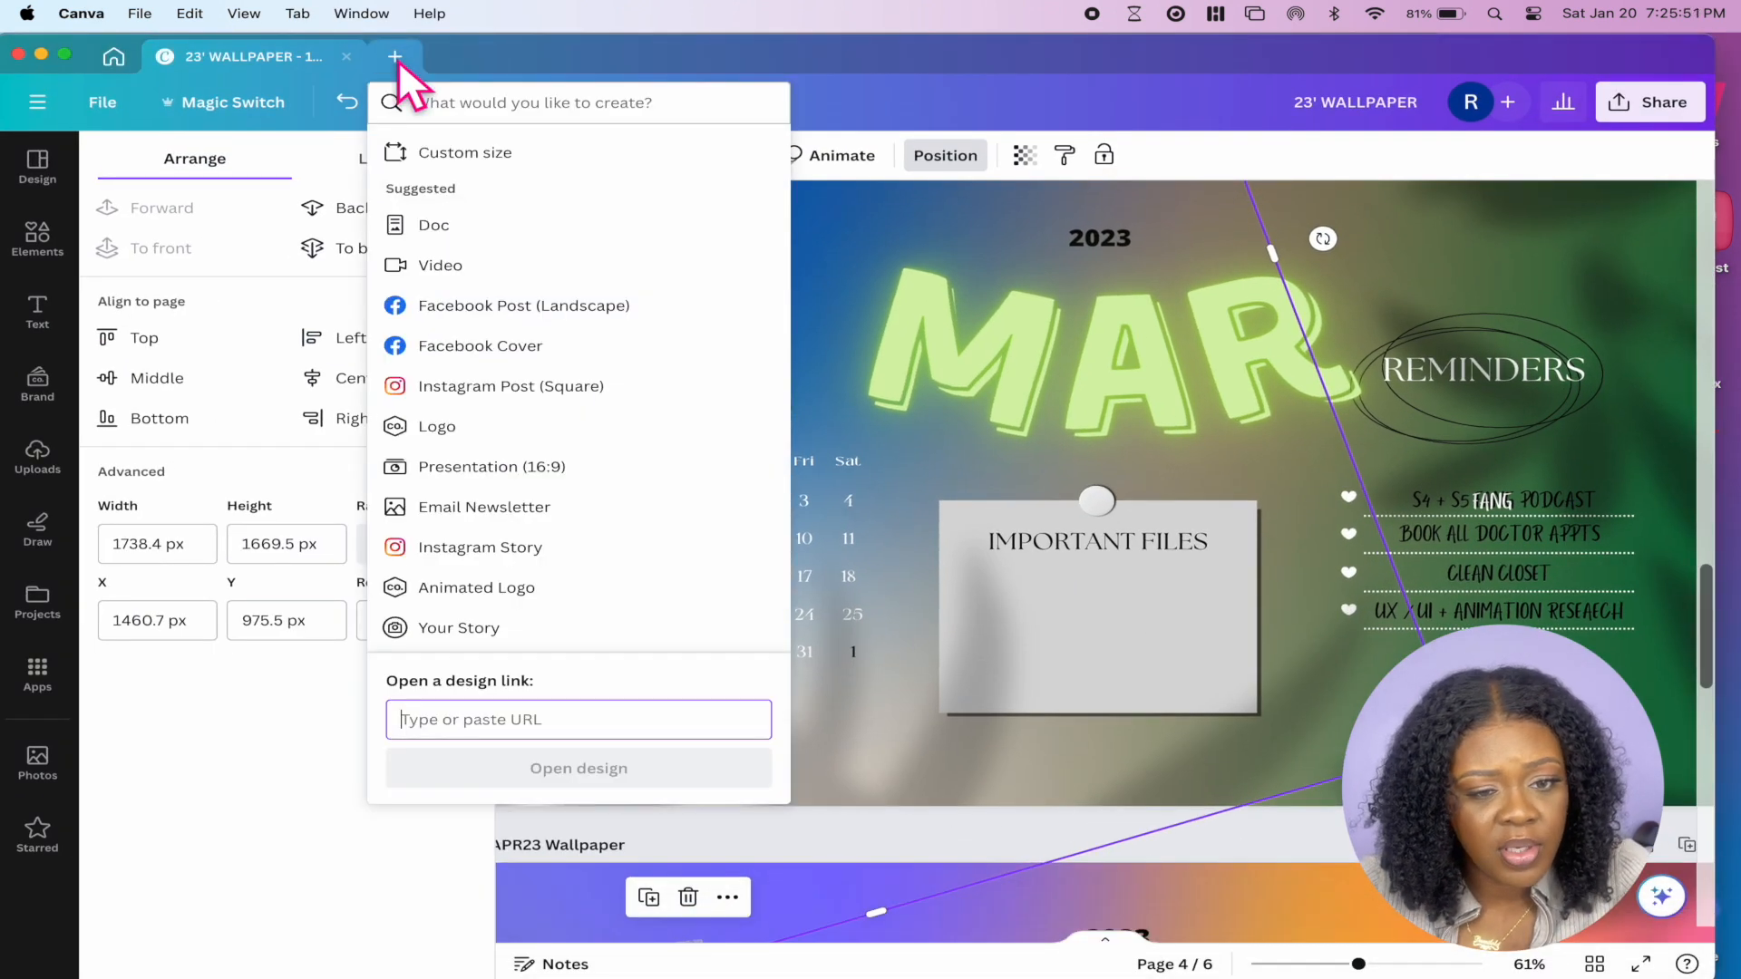
pyautogui.click(553, 428)
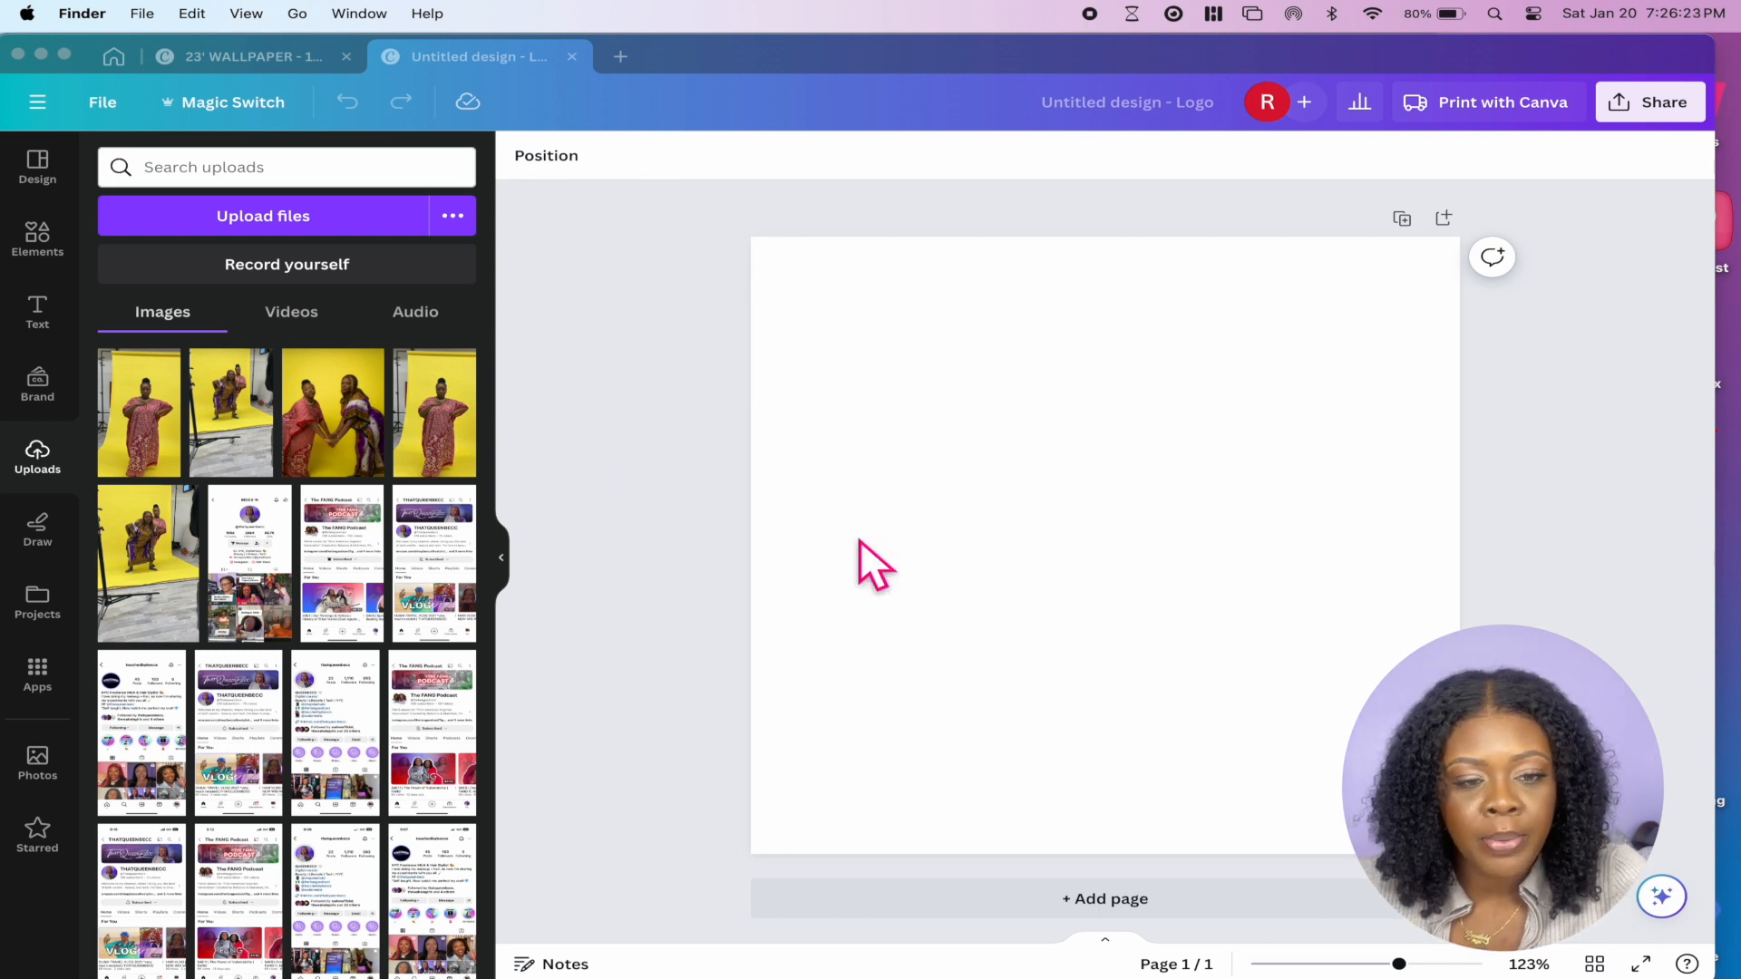
# Upload the pale pink hulu image pinterestt.png from the desktop to the Canva uploads
pyautogui.click(1712, 499)
pyautogui.moveTo(1710, 496); pyautogui.dragTo(1707, 498)
pyautogui.click(1726, 528)
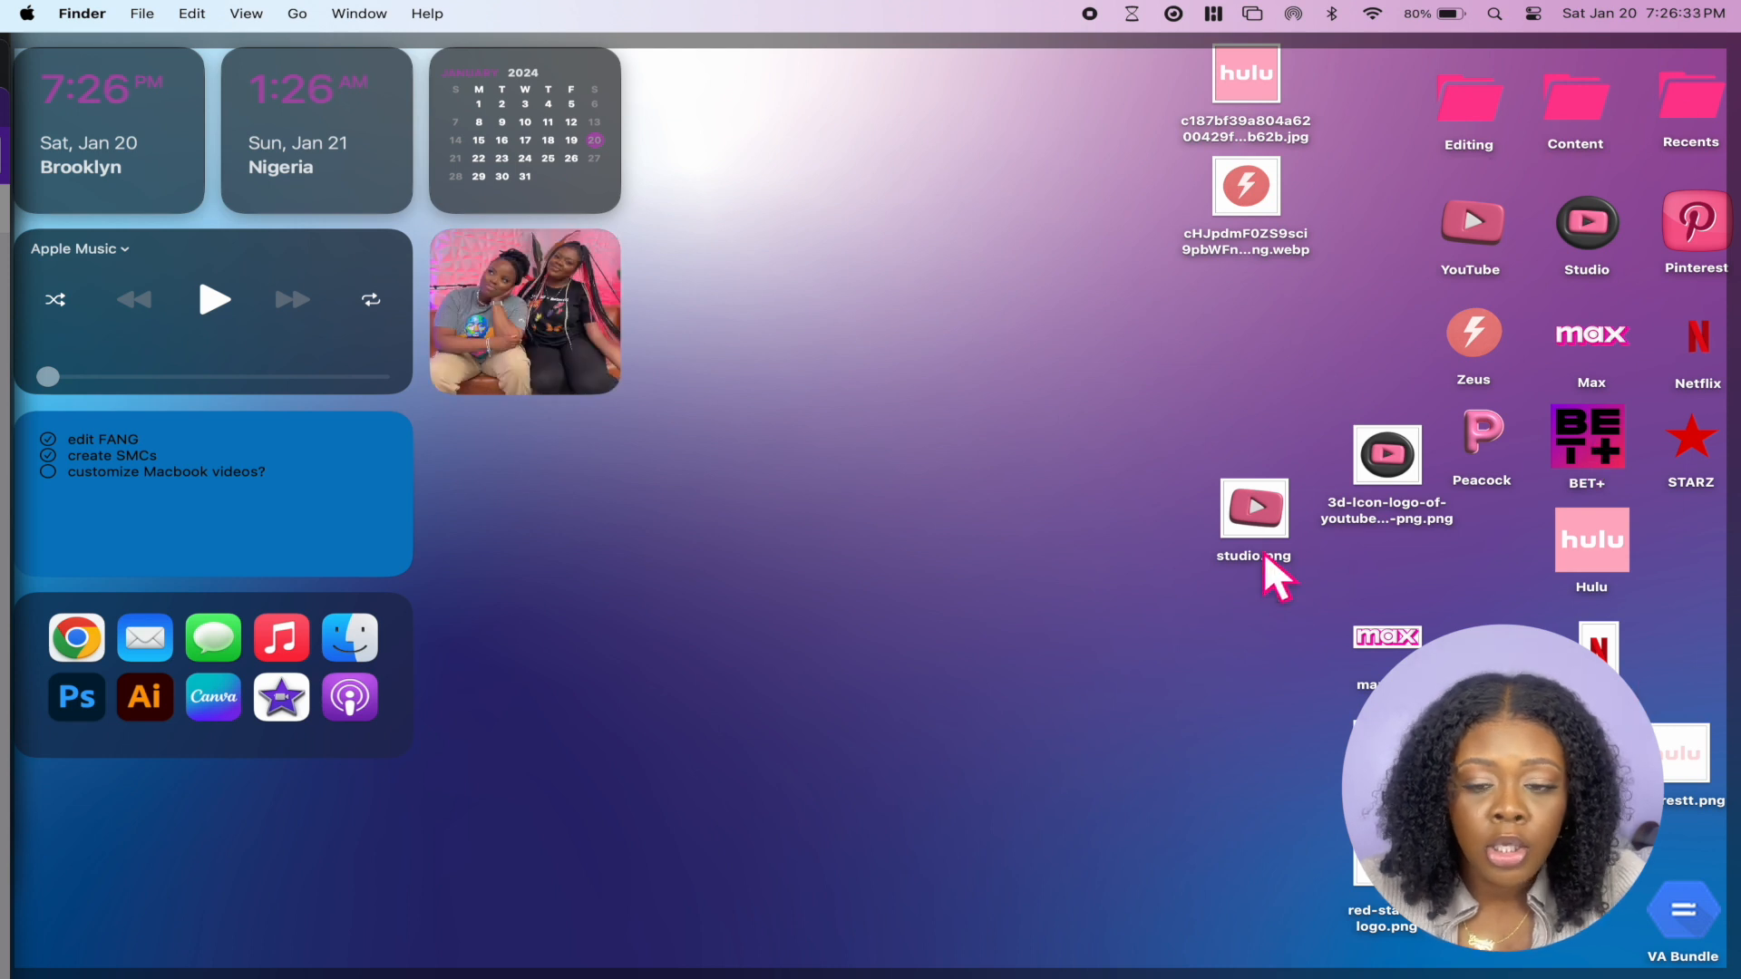
pyautogui.moveTo(1683, 760); pyautogui.dragTo(1674, 638)
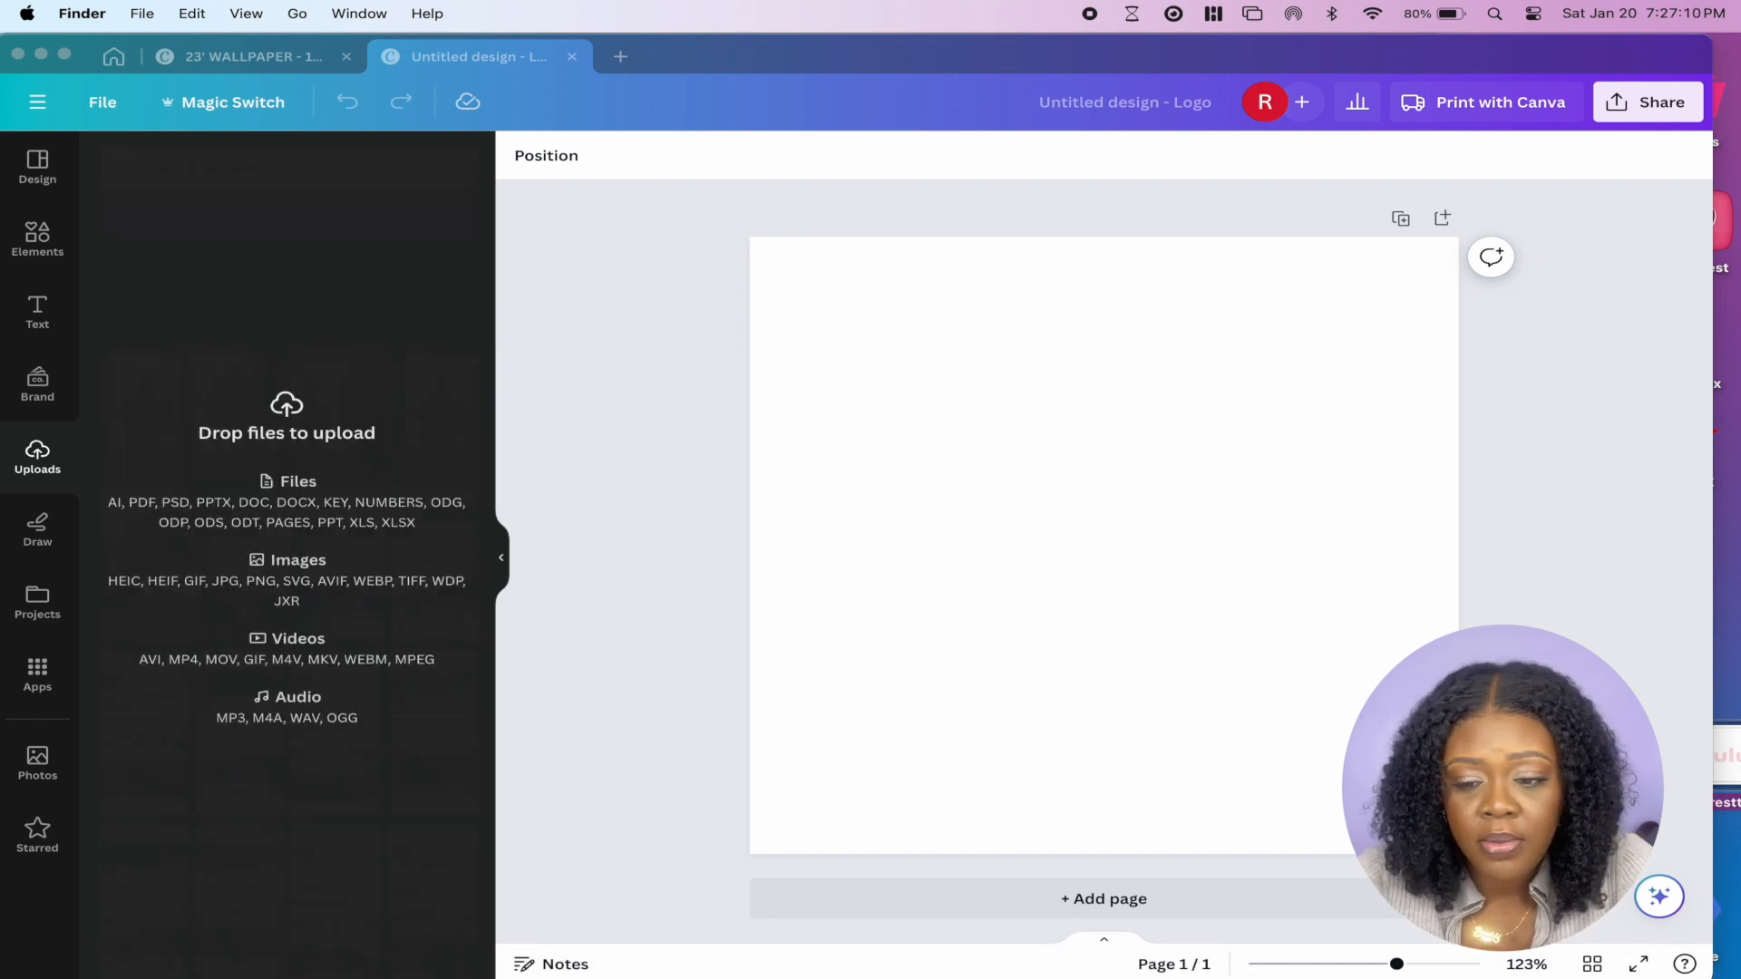
pyautogui.moveTo(726, 508); pyautogui.dragTo(252, 385)
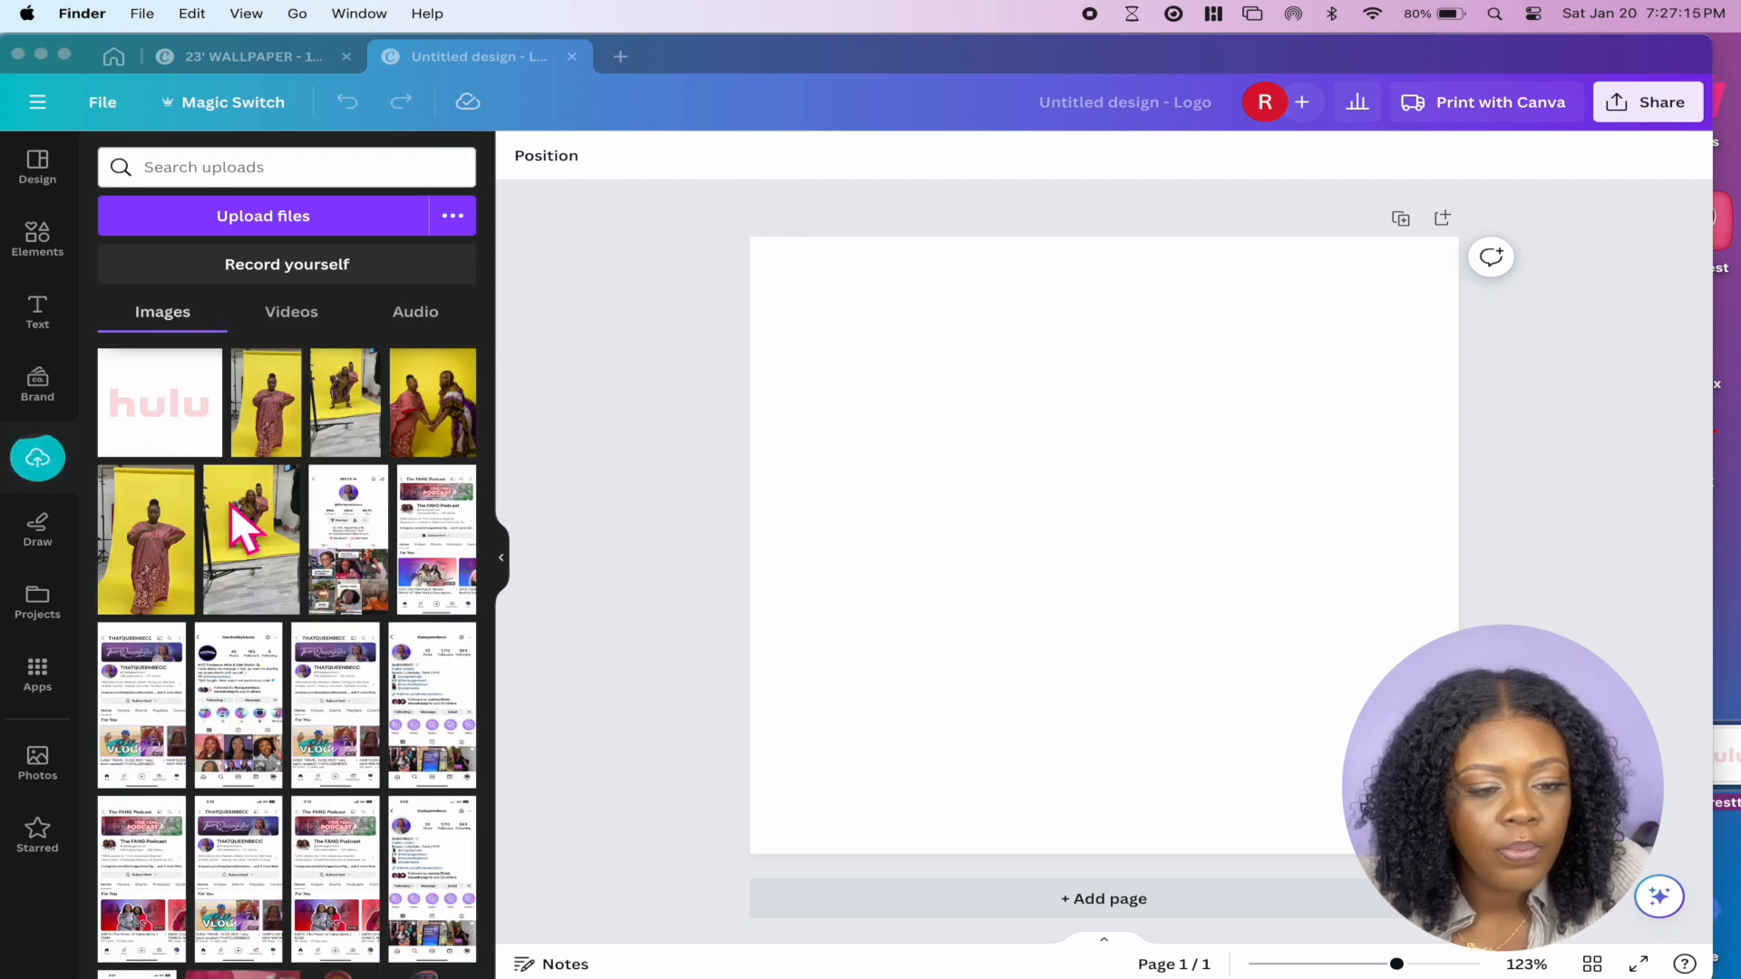
# Place the uploaded hulu image on the page and enlarge it to fill the whole page
pyautogui.click(135, 372)
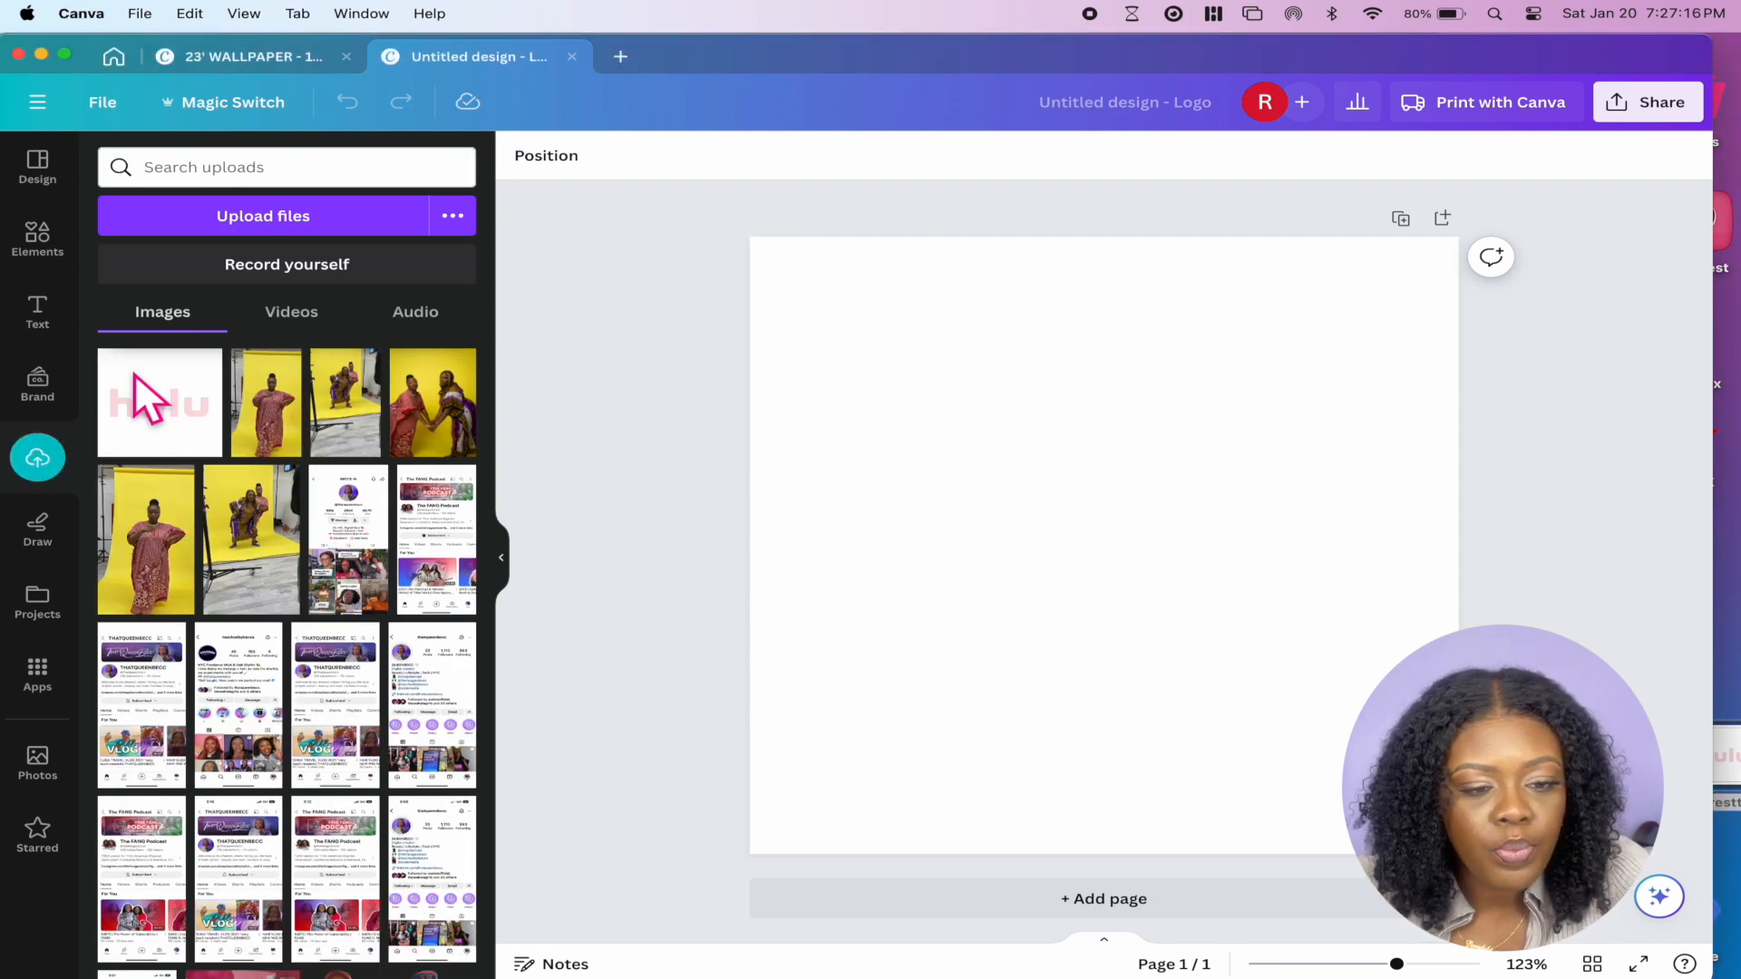
pyautogui.click(163, 441)
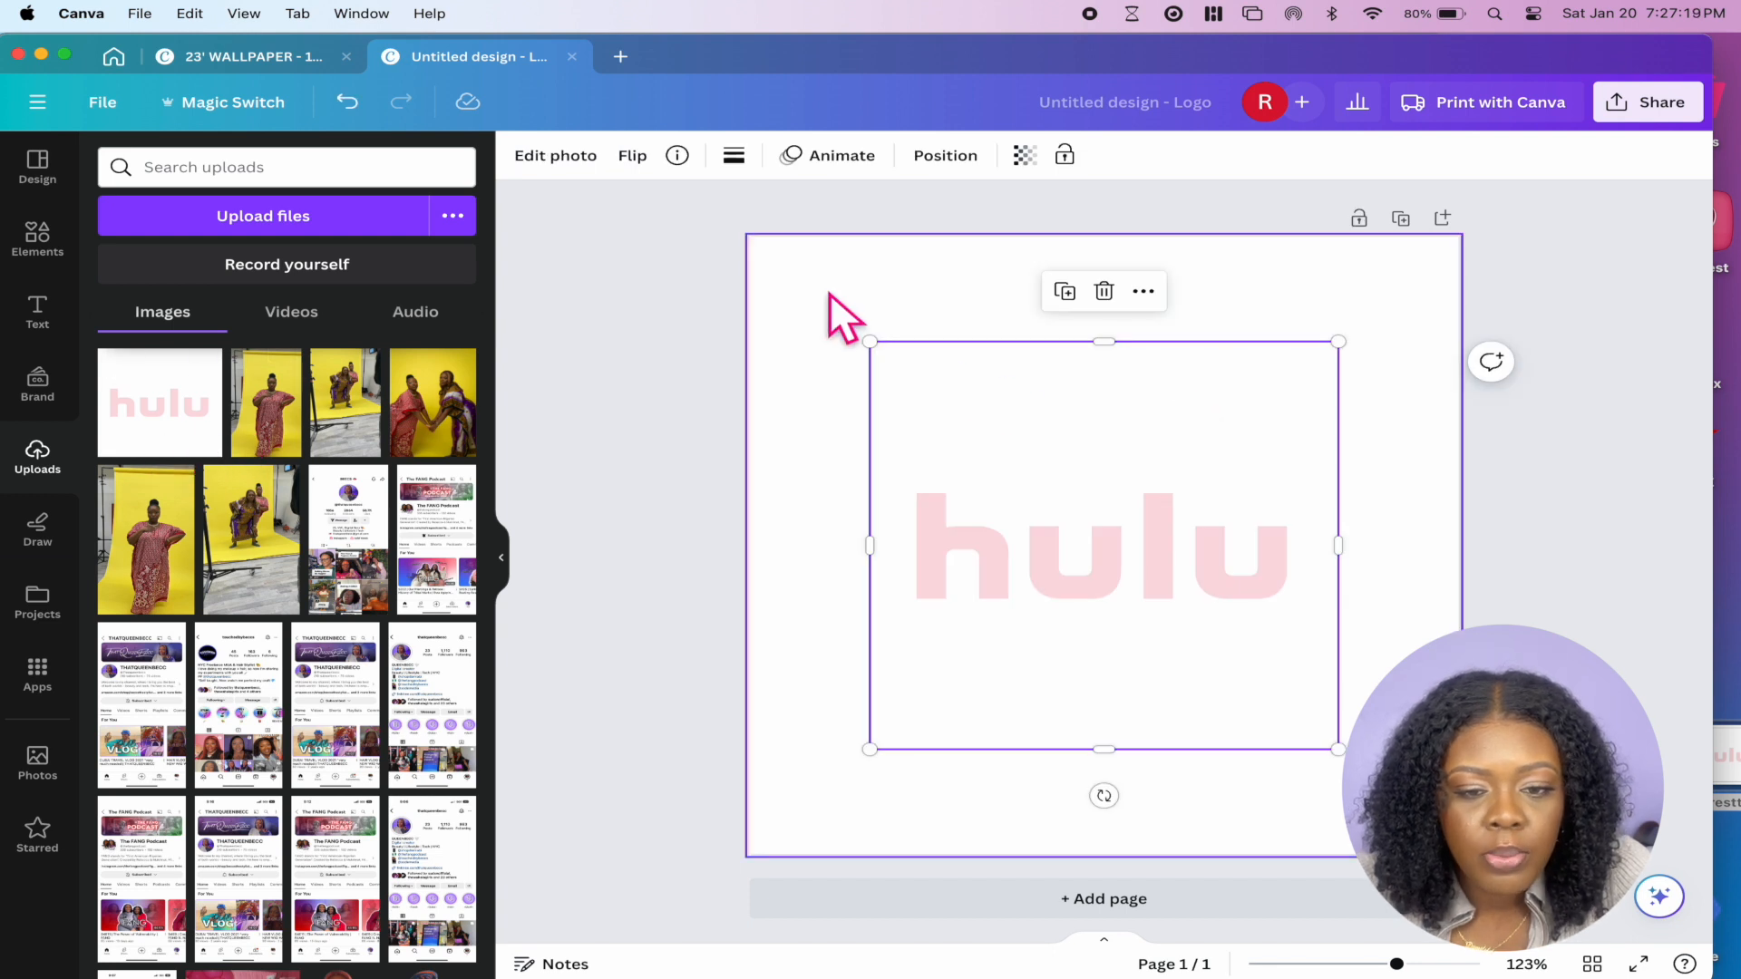
pyautogui.moveTo(870, 342); pyautogui.dragTo(750, 237)
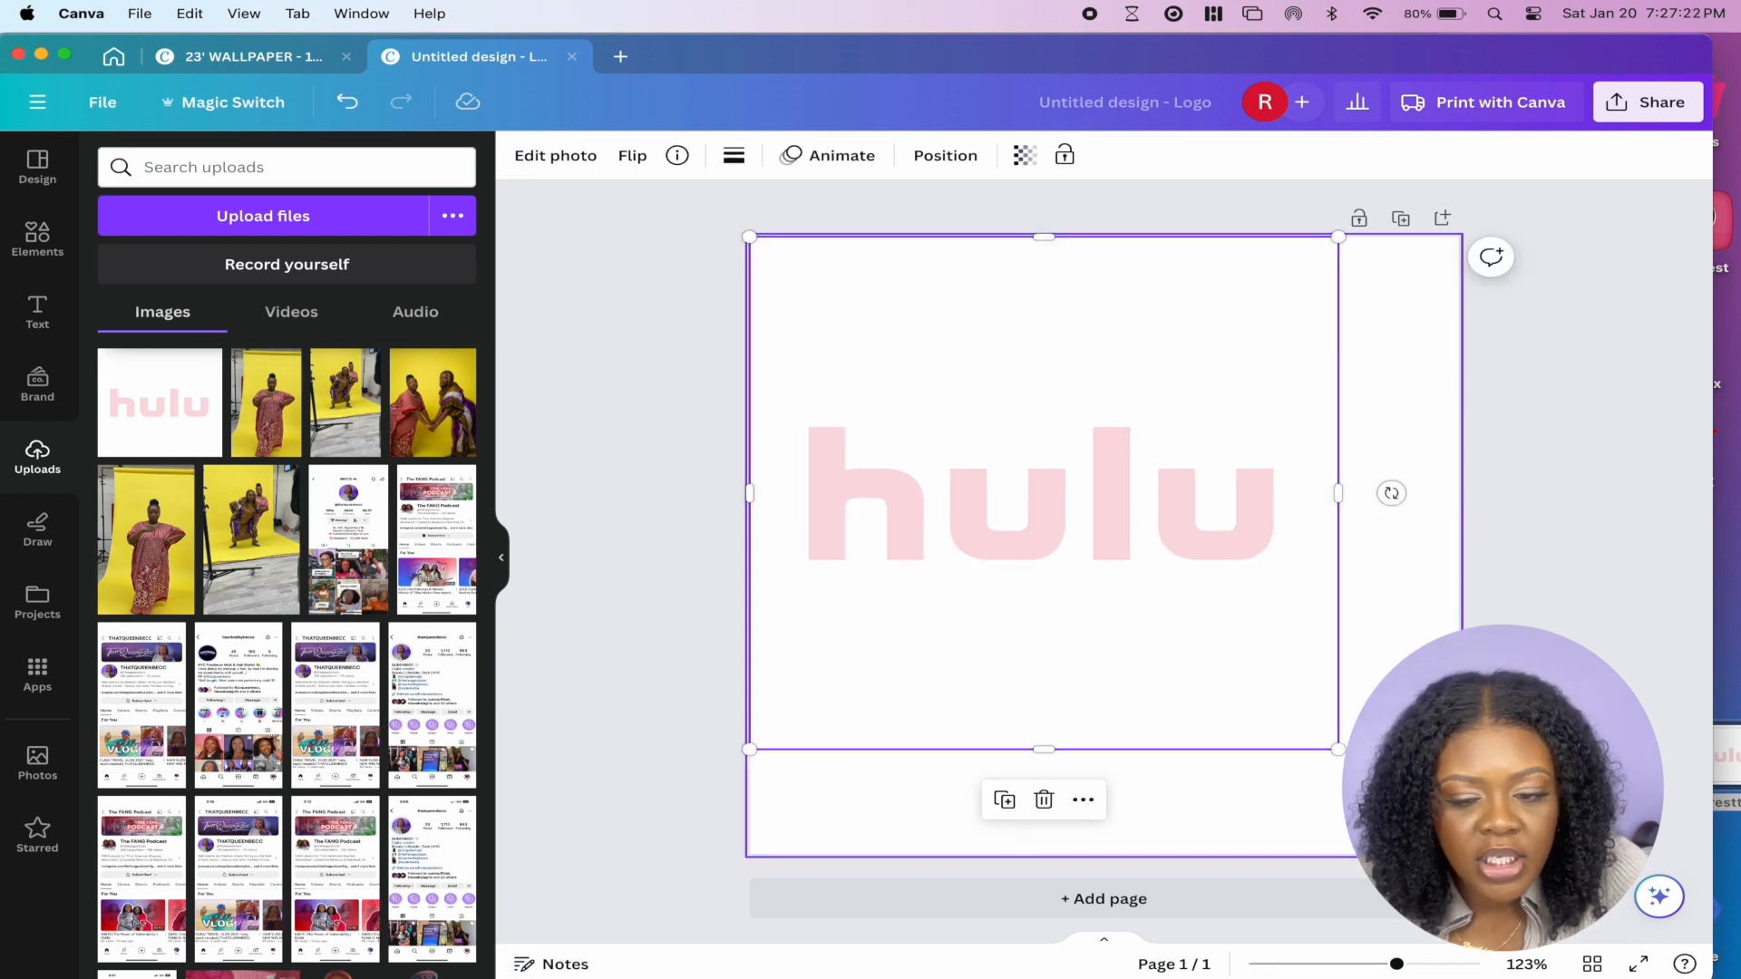
pyautogui.moveTo(1339, 750); pyautogui.dragTo(1458, 853)
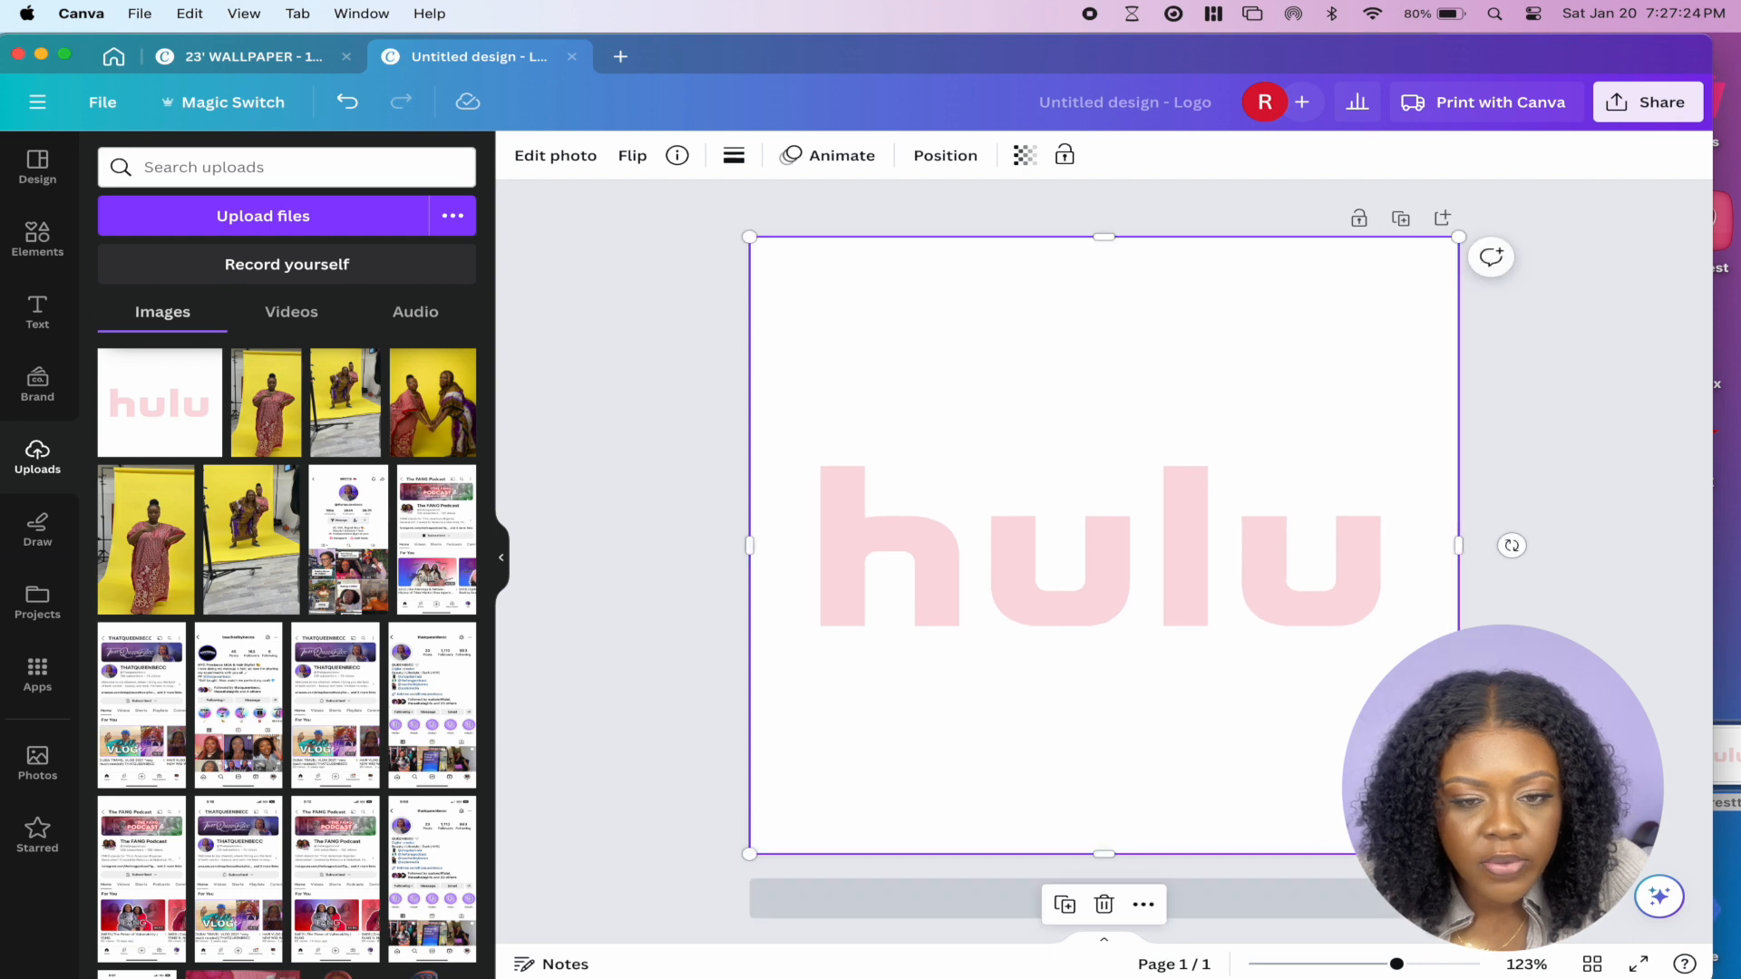
# Remove the hulu image's background and download the design as a PNG with transparent background at size 3.125
pyautogui.click(575, 161)
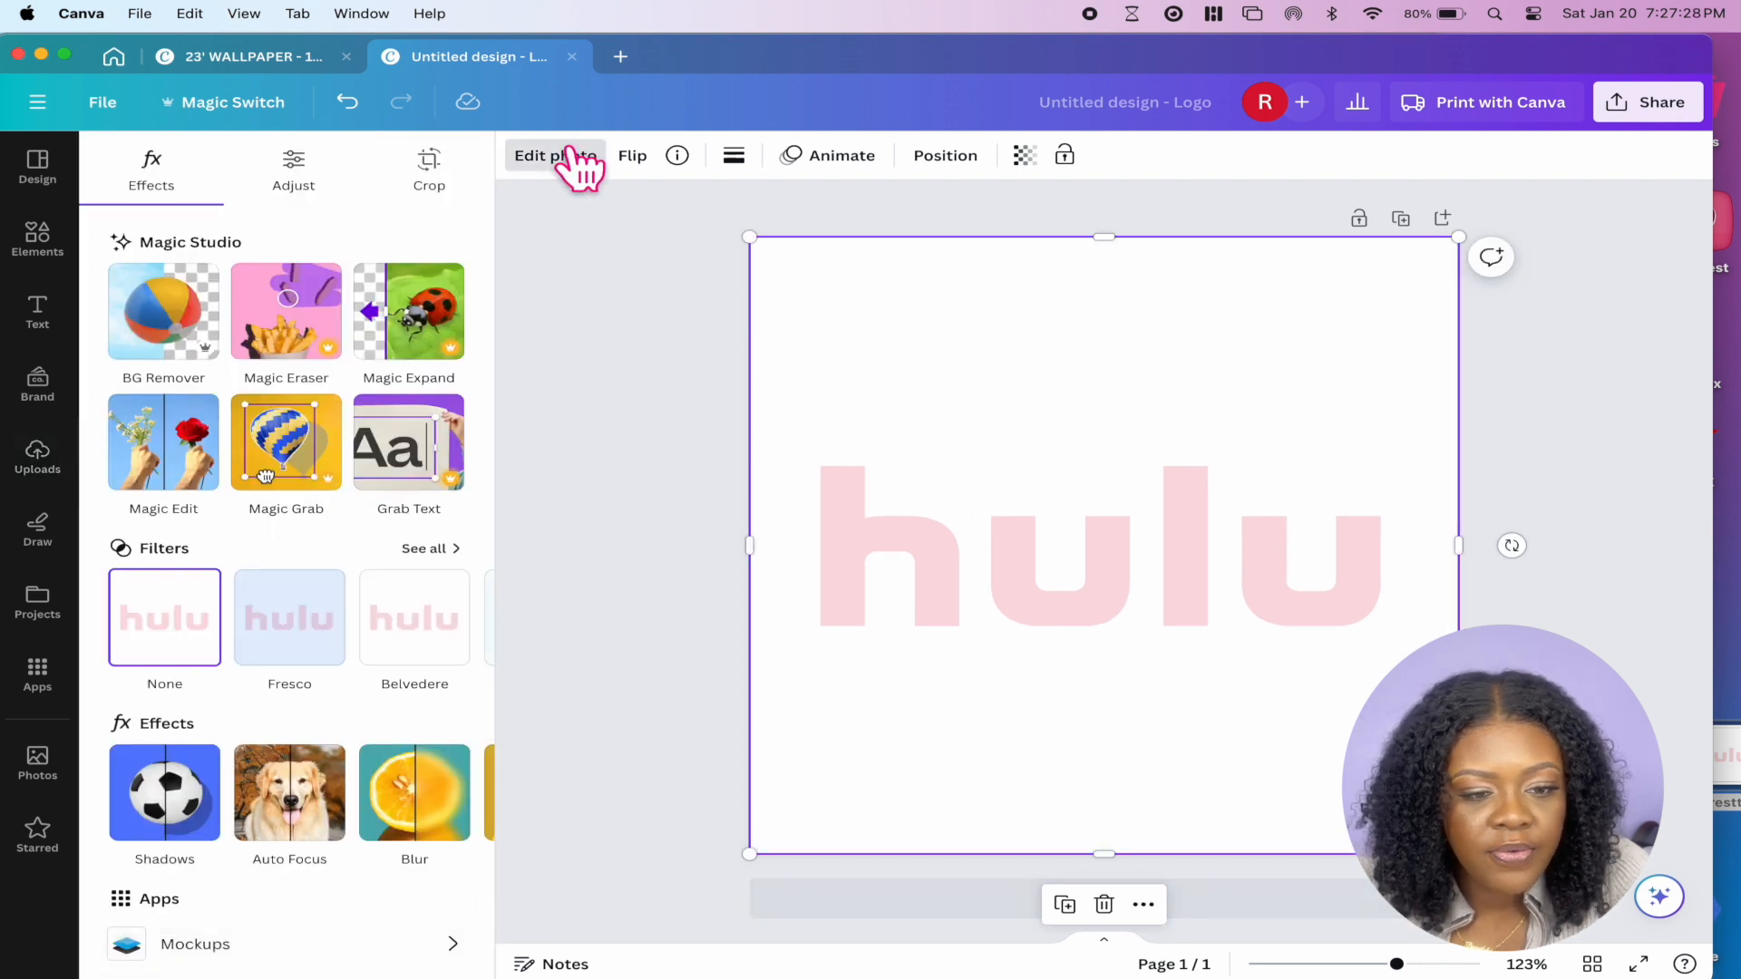
pyautogui.click(152, 361)
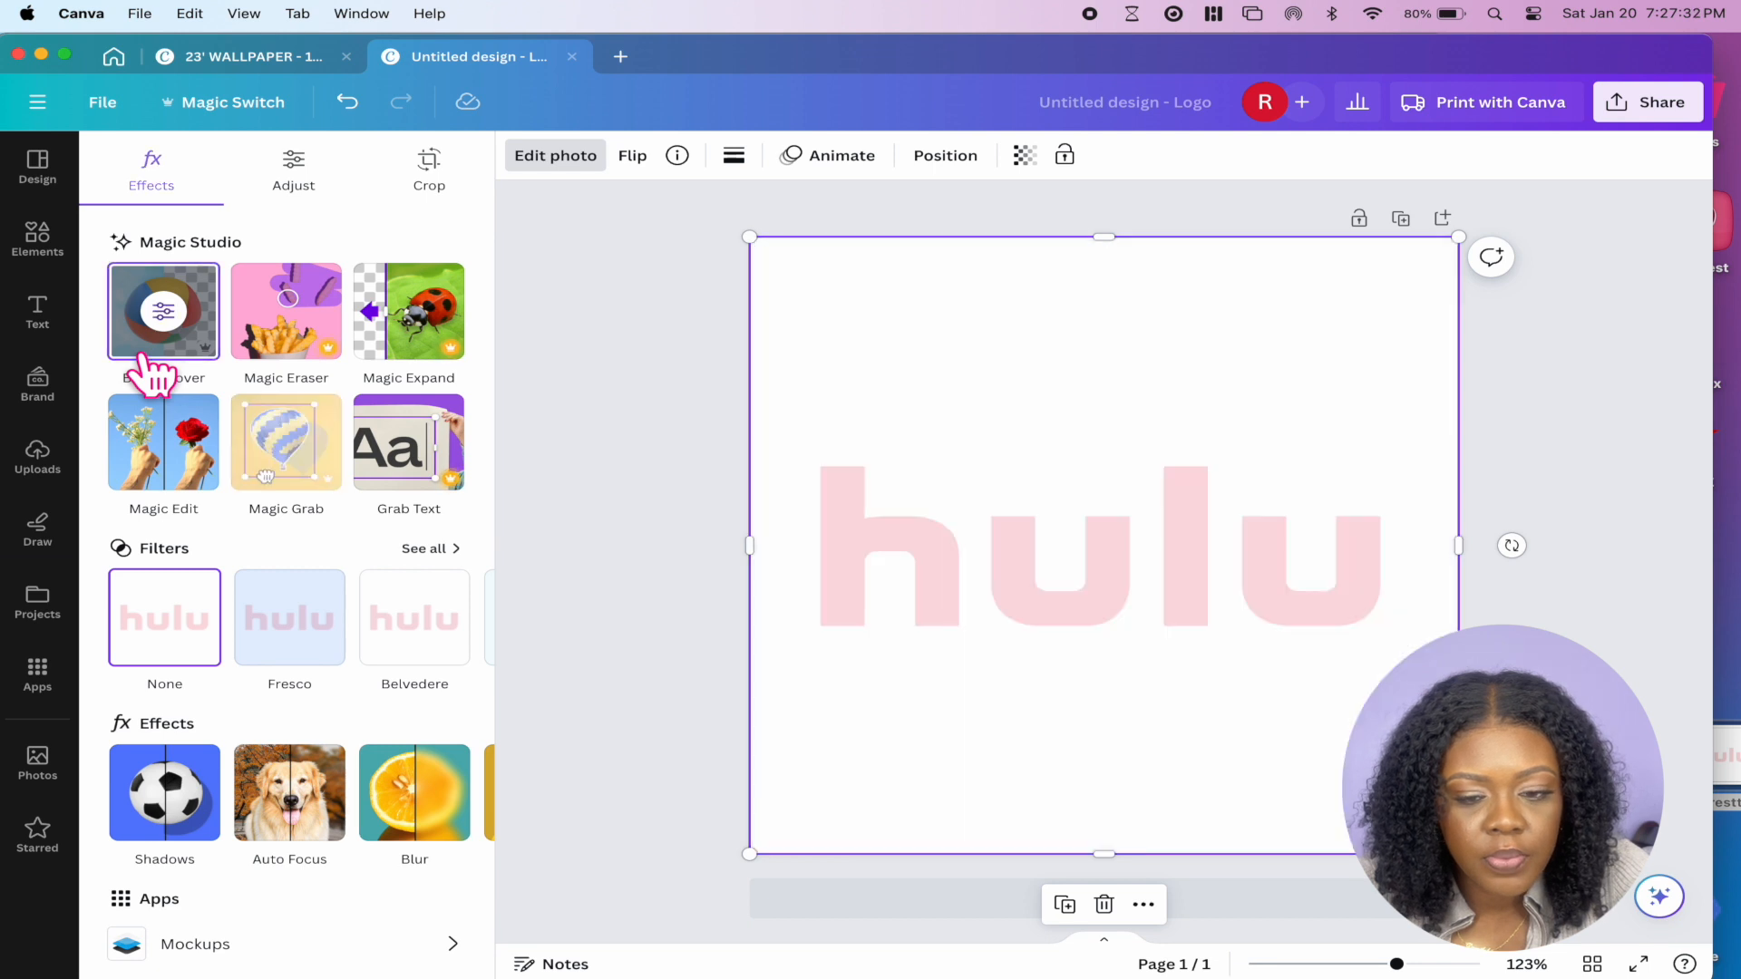
pyautogui.click(1653, 102)
pyautogui.click(1420, 633)
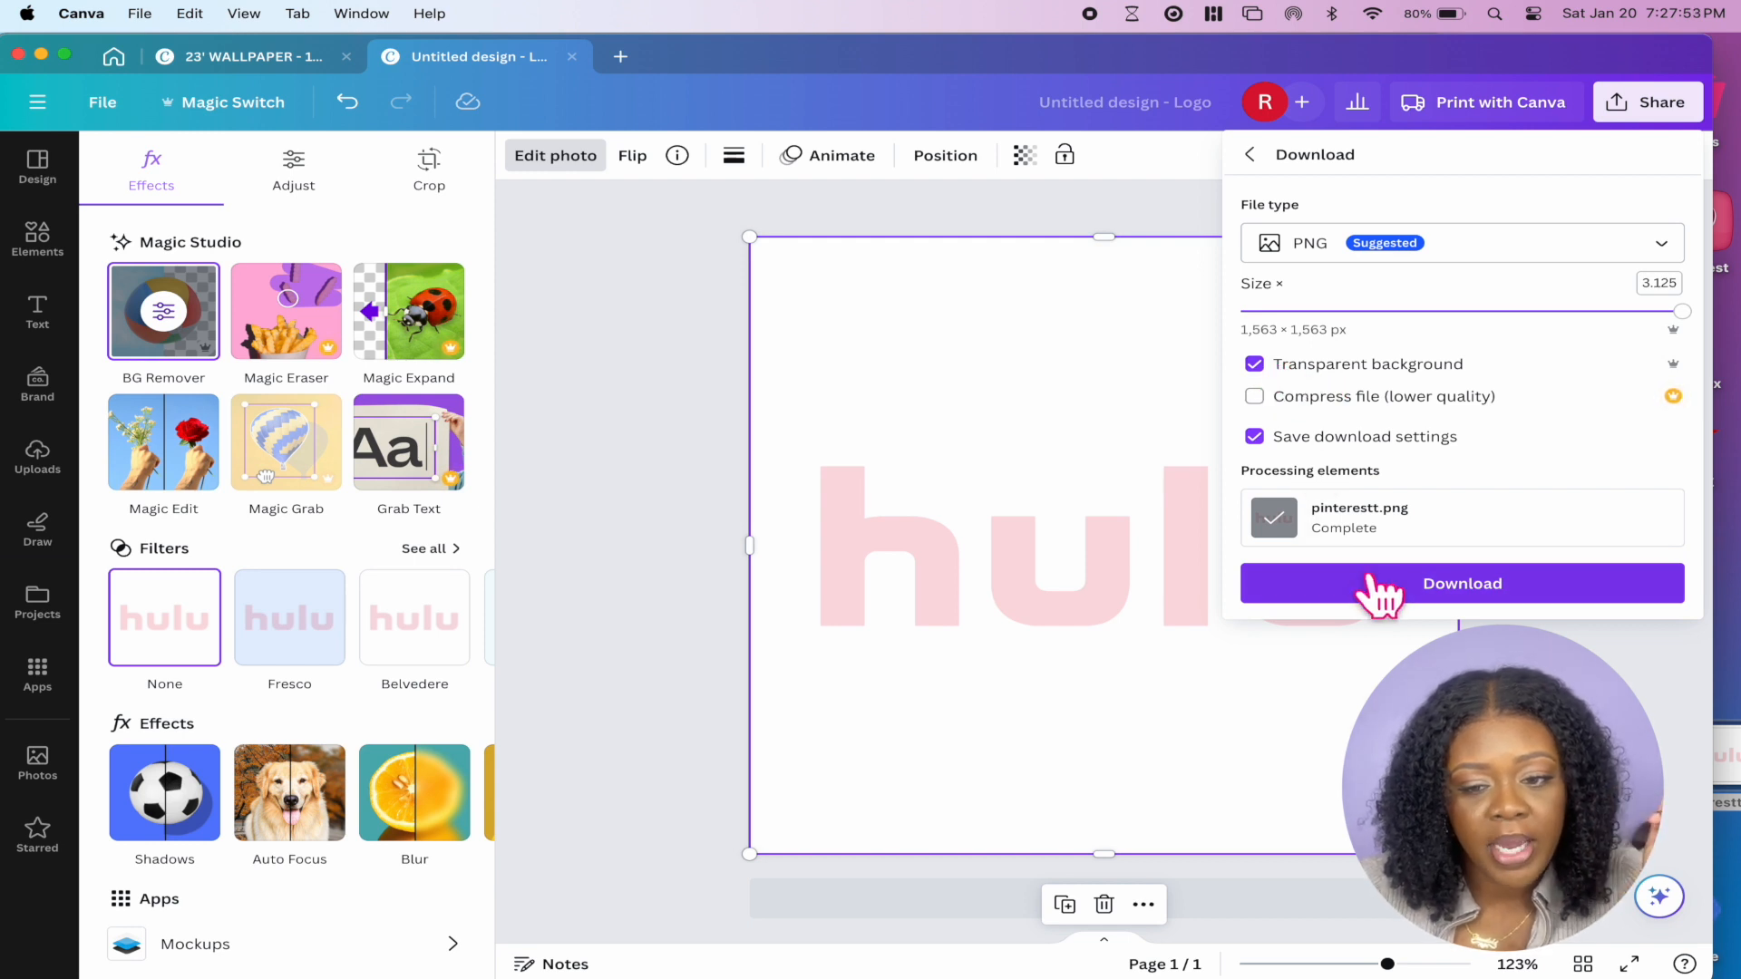
pyautogui.click(1383, 585)
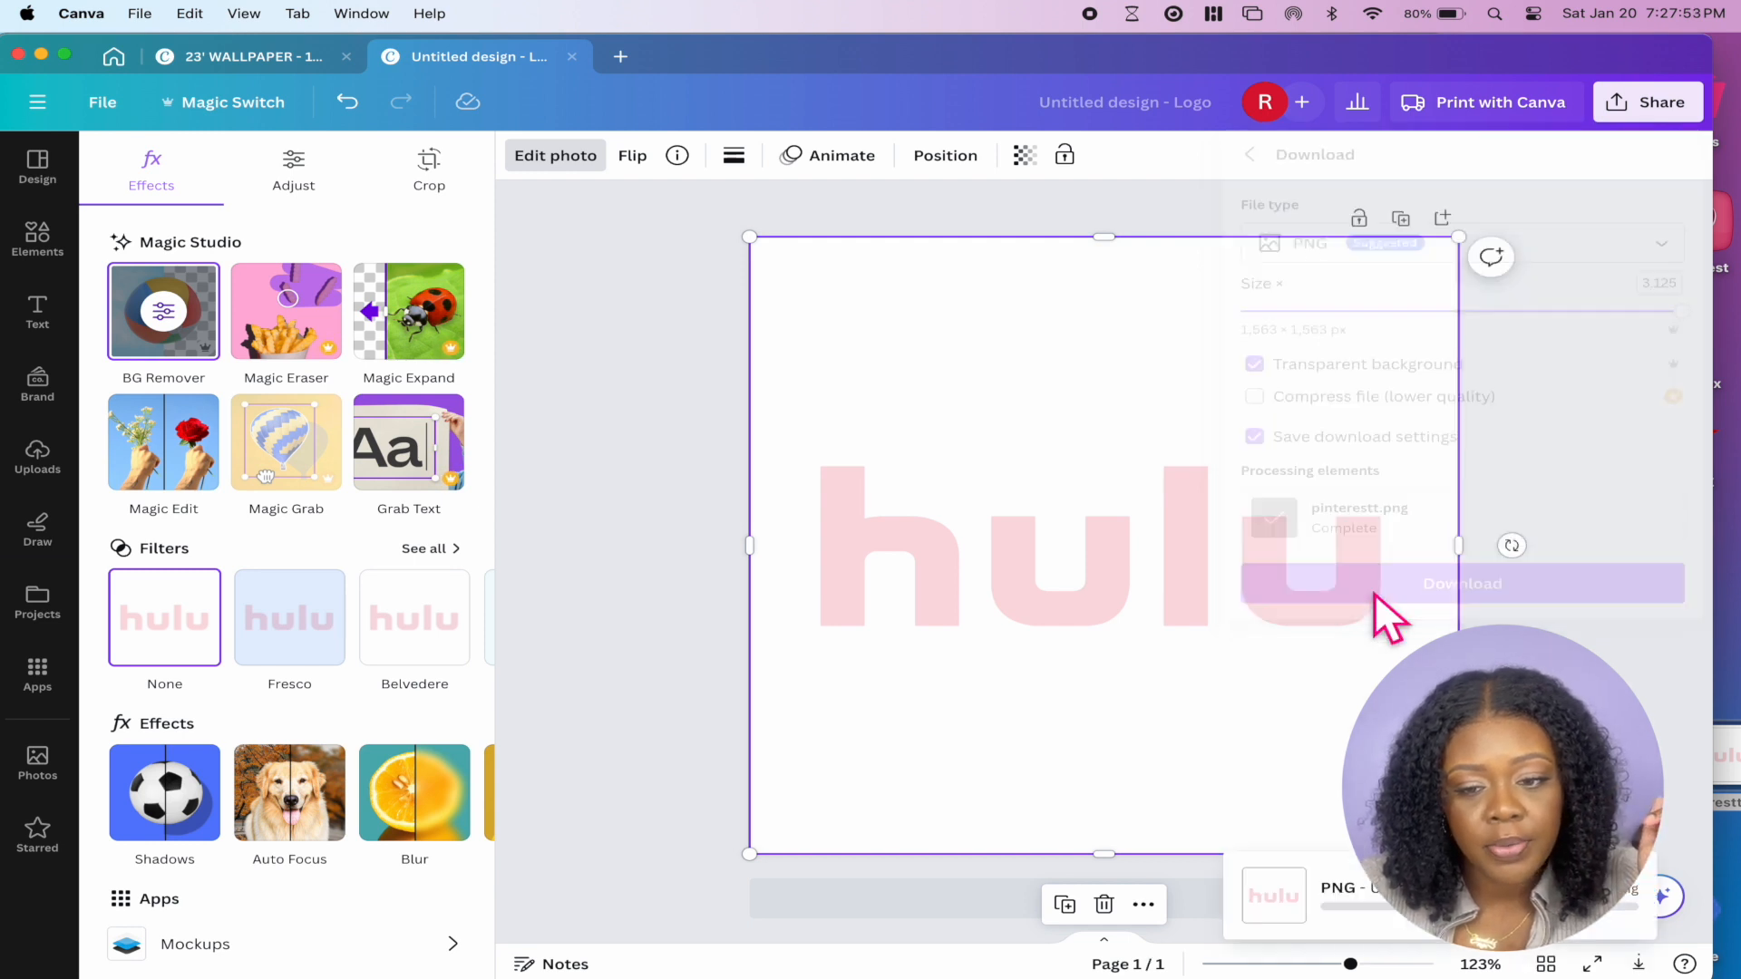
# Save the download as Untitled design.png in the Desktop folder and set it as the Hulu shortcut's icon
pyautogui.click(863, 379)
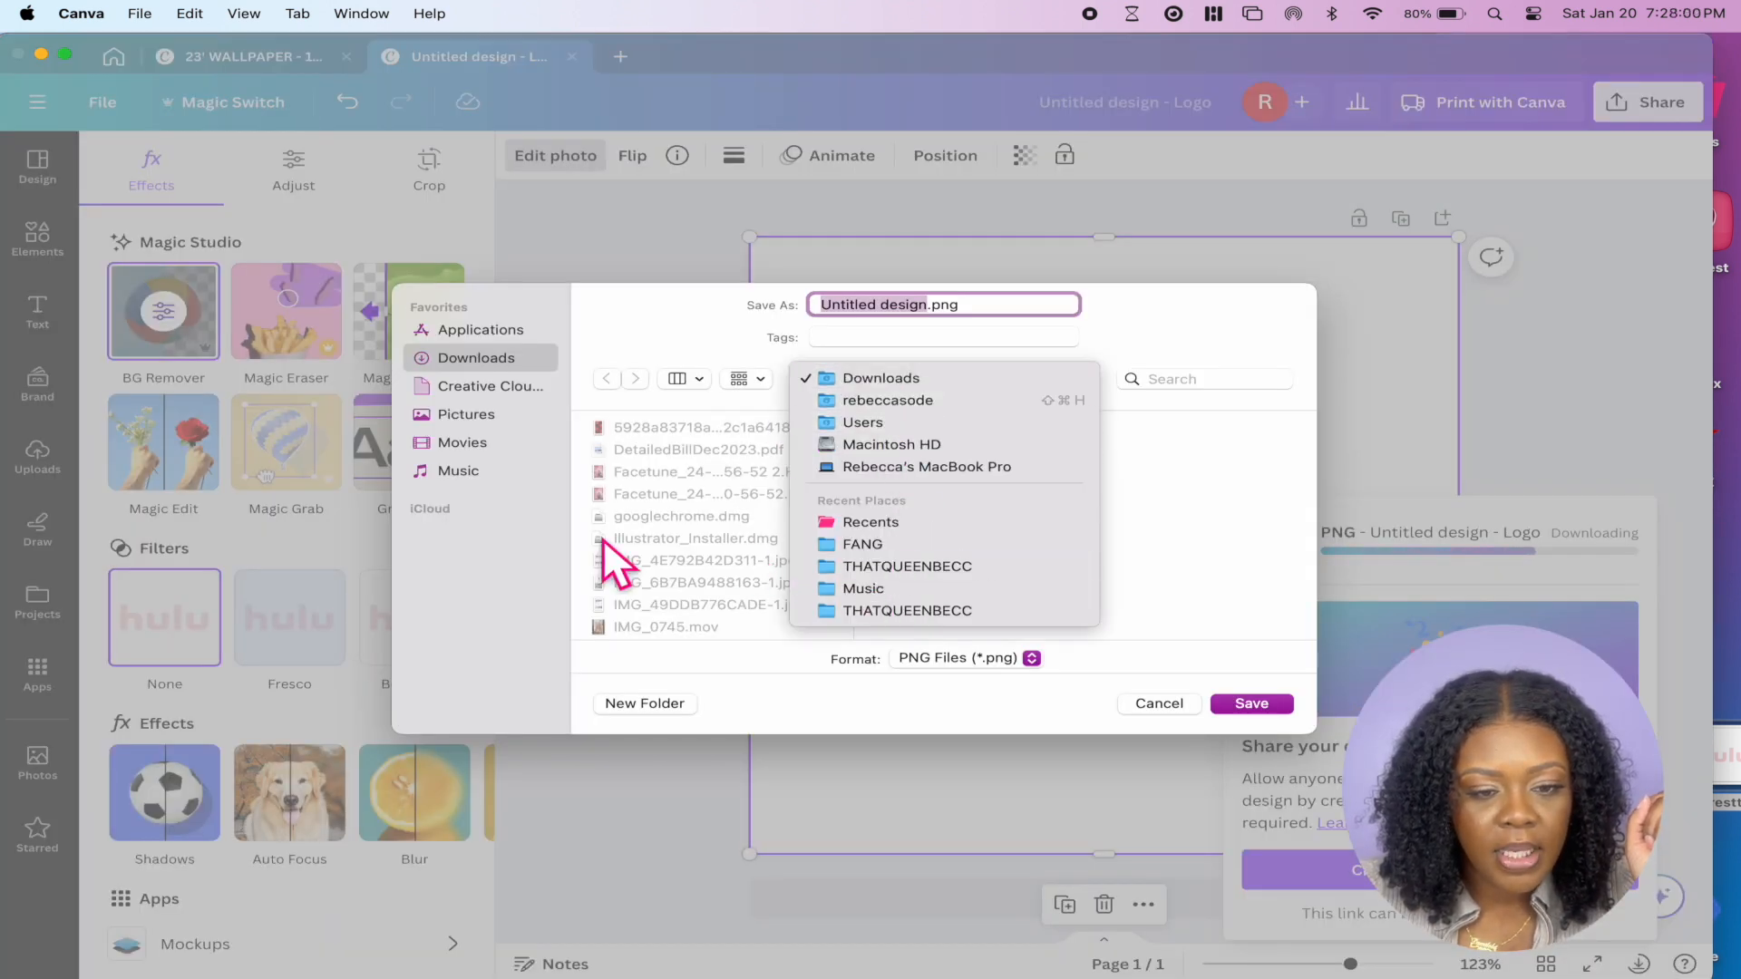
pyautogui.click(547, 552)
pyautogui.click(885, 379)
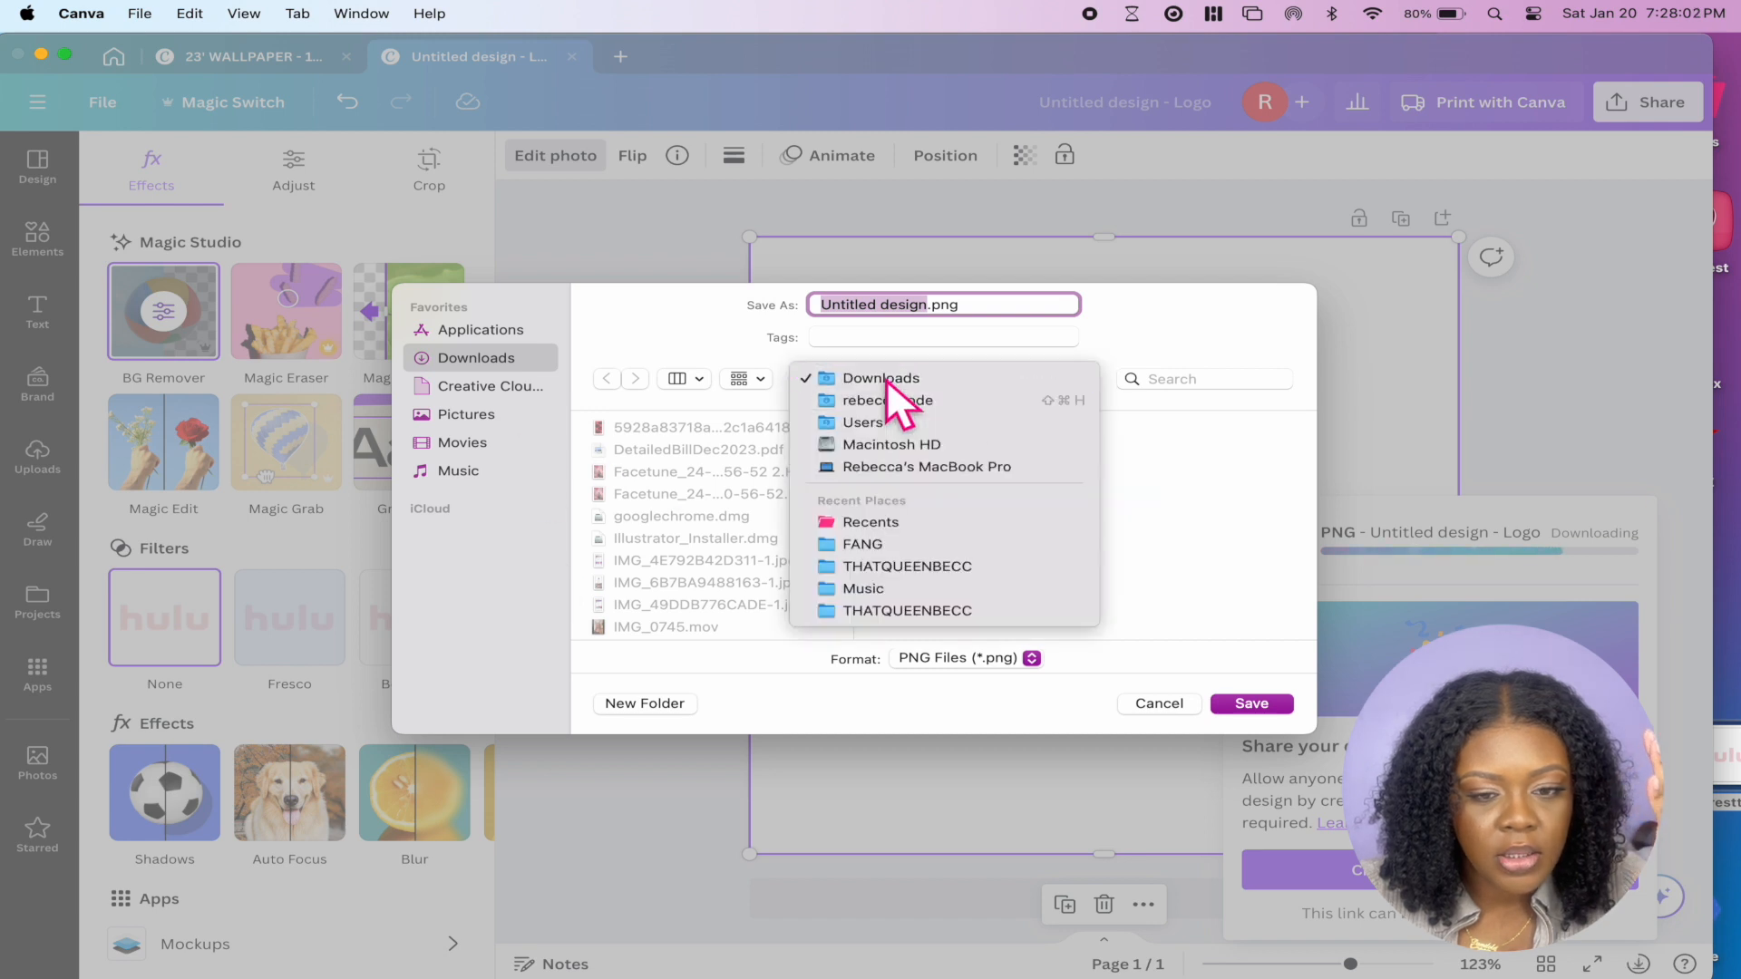
pyautogui.click(918, 406)
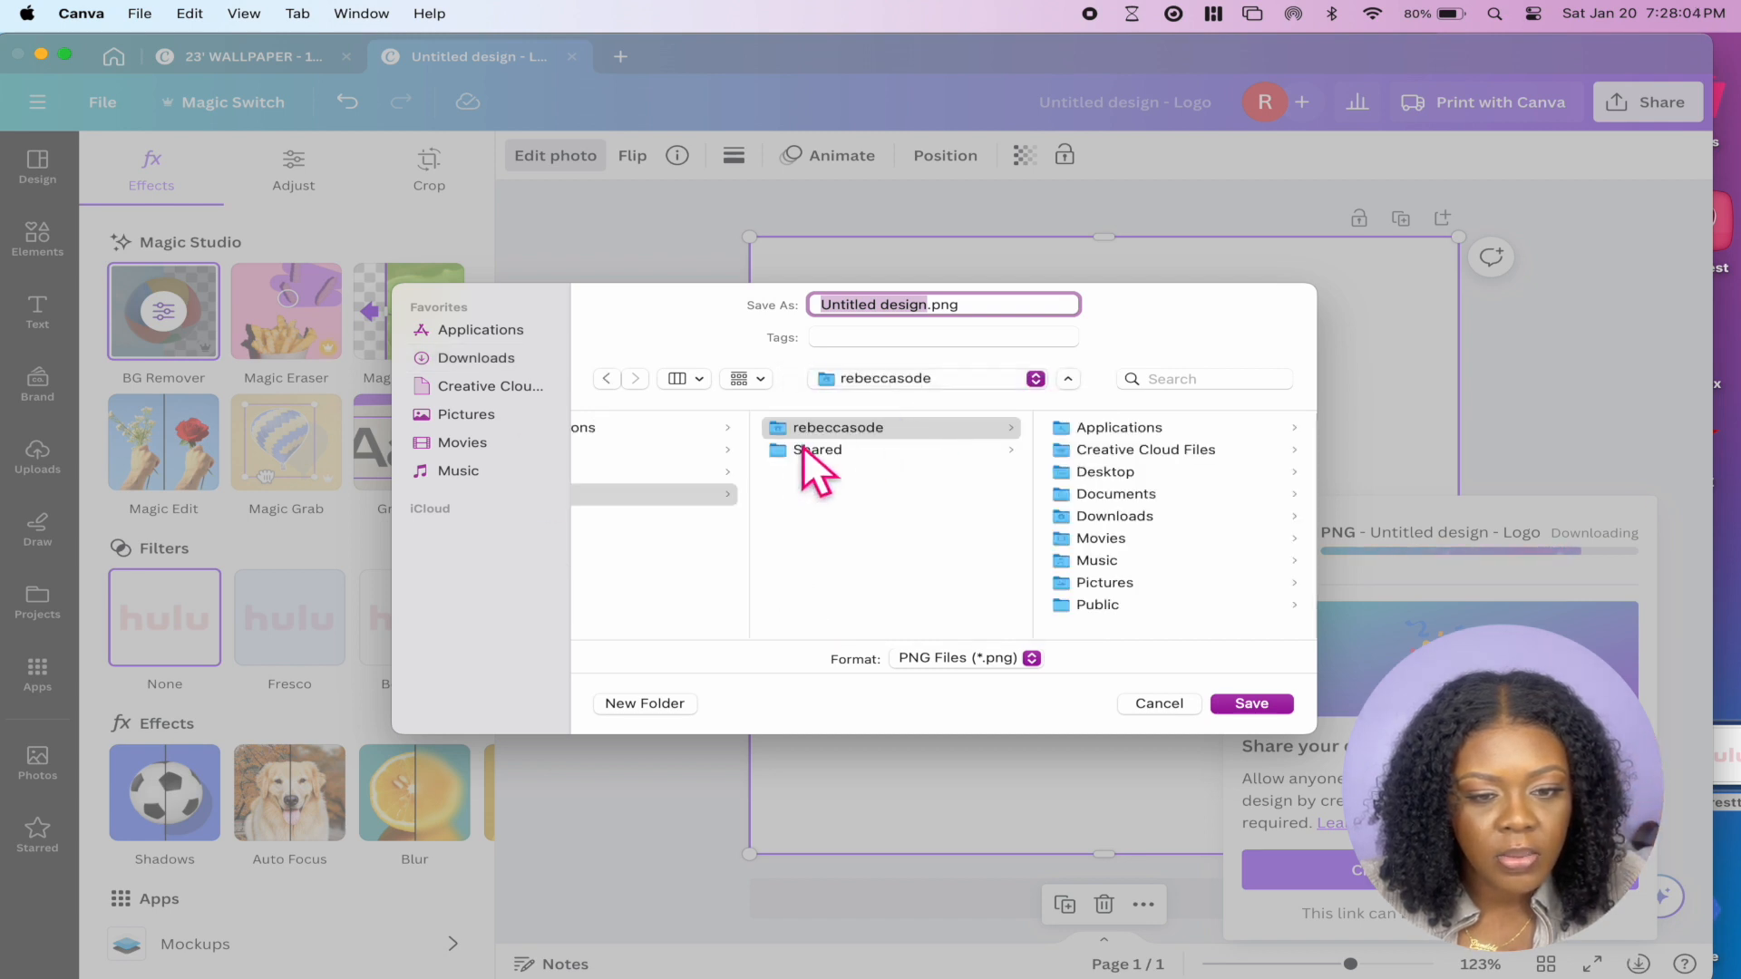
pyautogui.click(1122, 475)
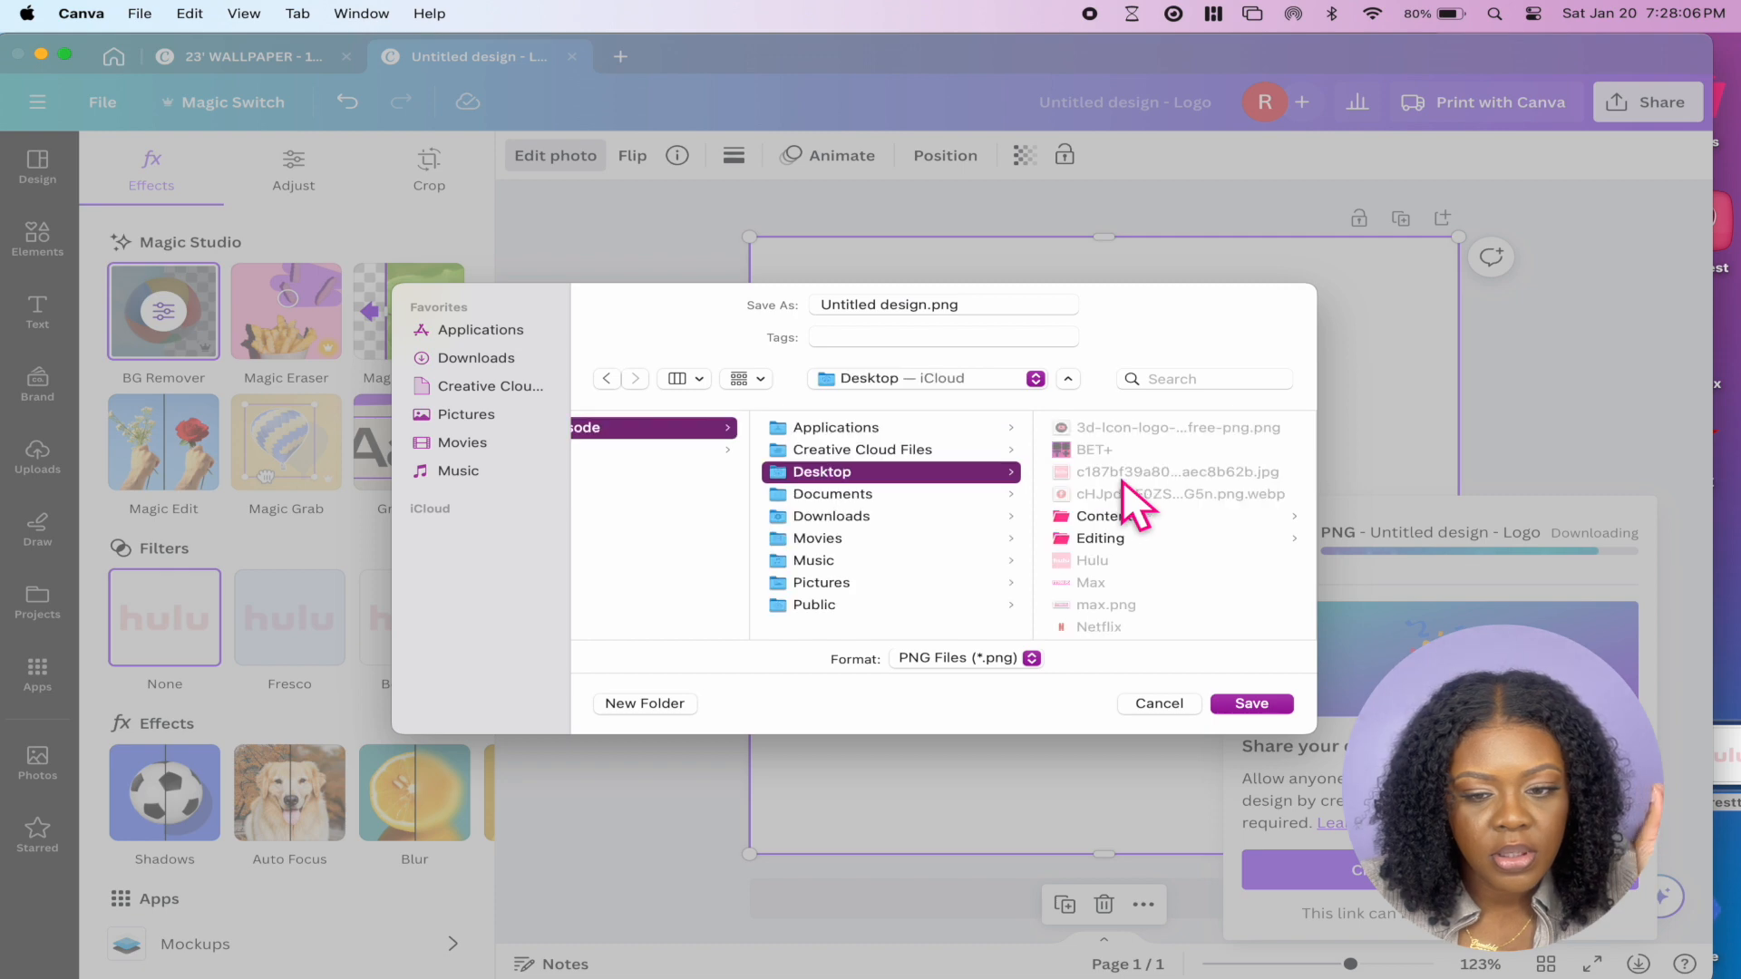
pyautogui.click(1266, 706)
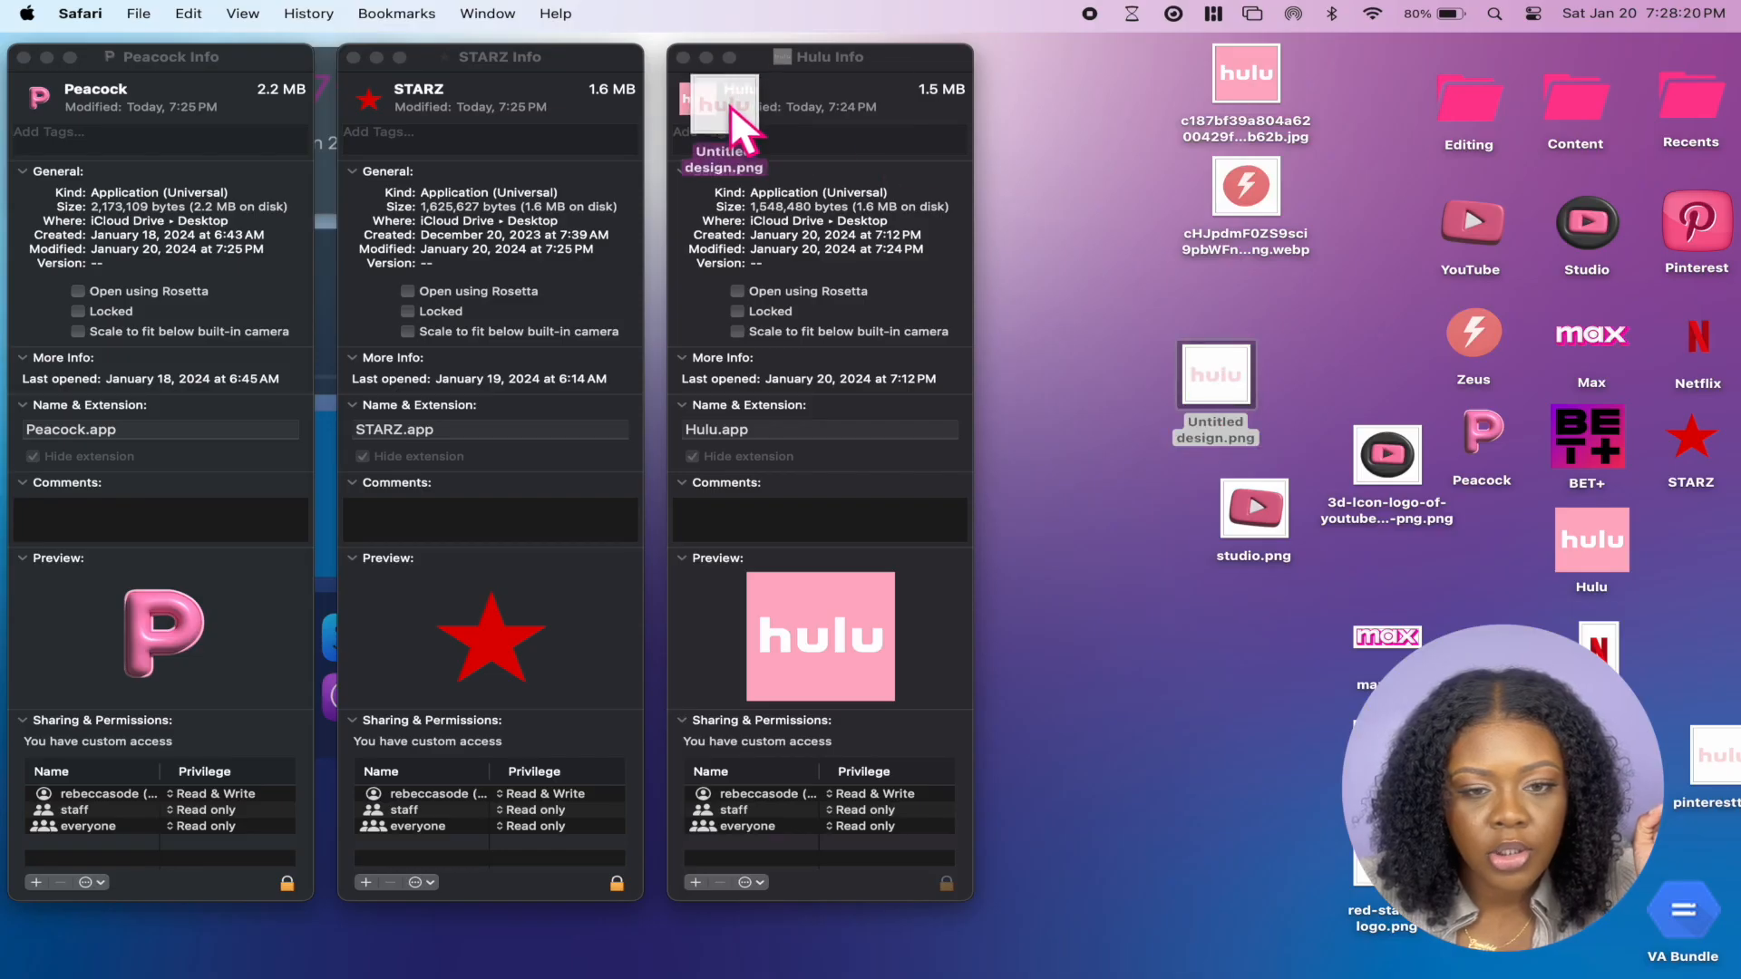
pyautogui.moveTo(731, 105)
pyautogui.mouseDown()
pyautogui.moveTo(704, 81)
pyautogui.moveTo(705, 98)
pyautogui.mouseUp()
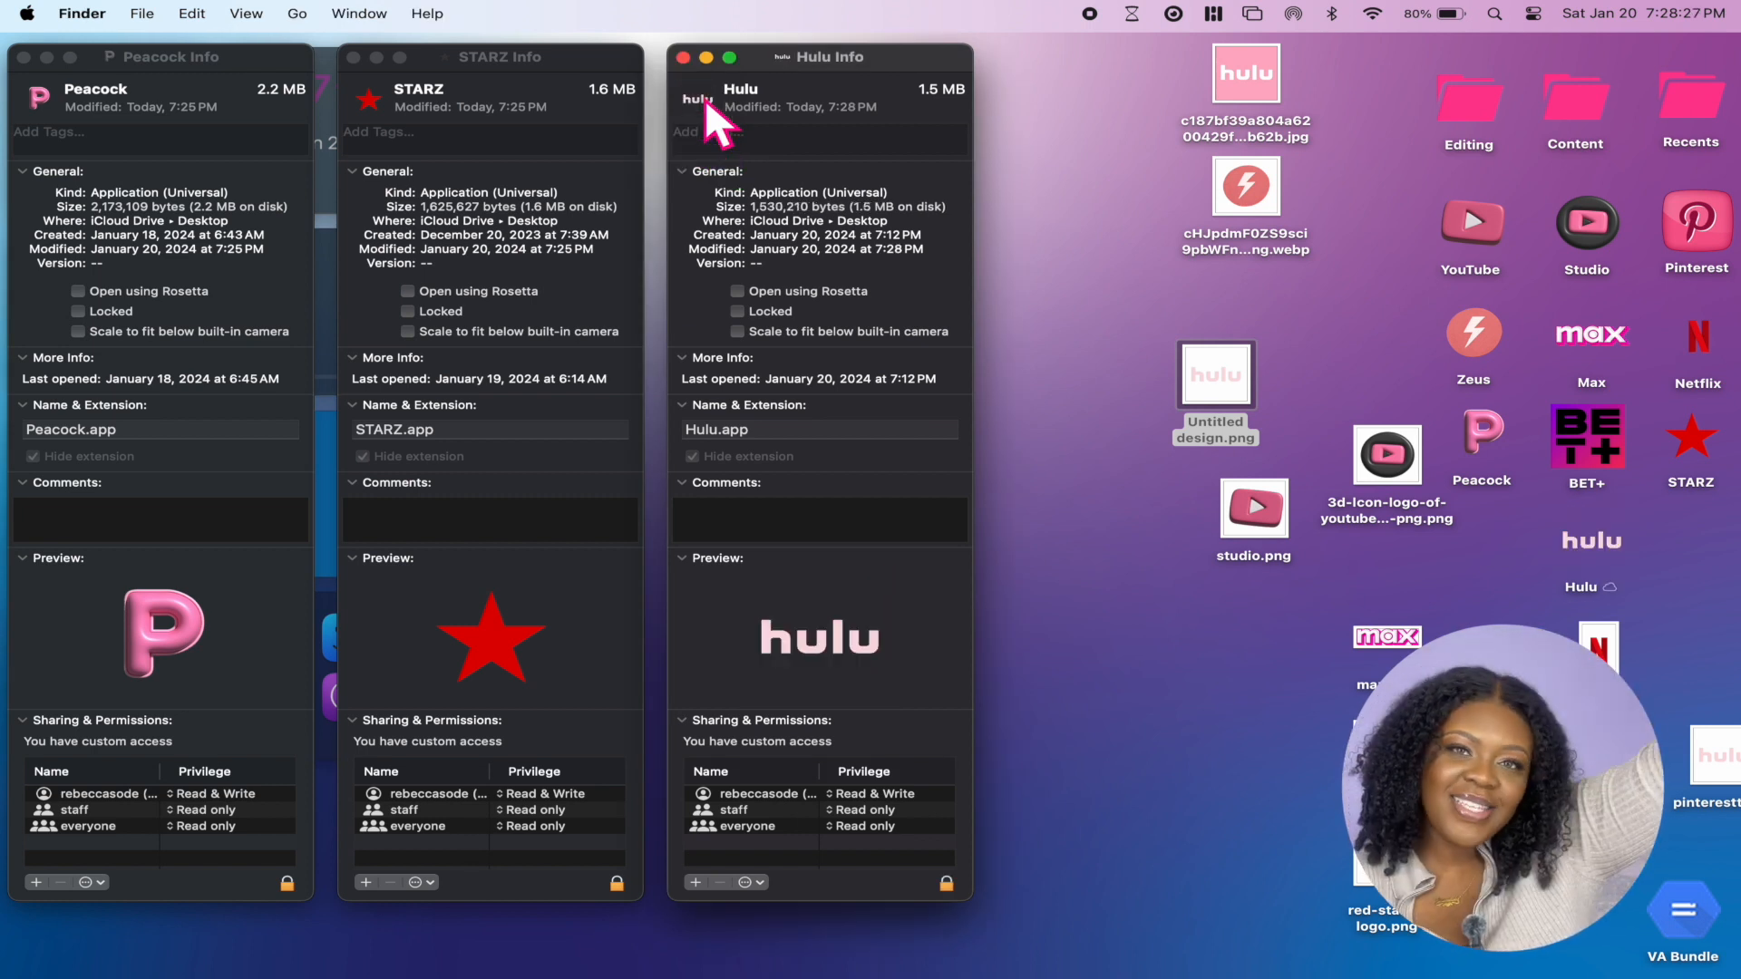
# Return to Canva, apply a filter that gives the hulu logo a stronger pink, and download it as a transparent PNG
pyautogui.click(1134, 916)
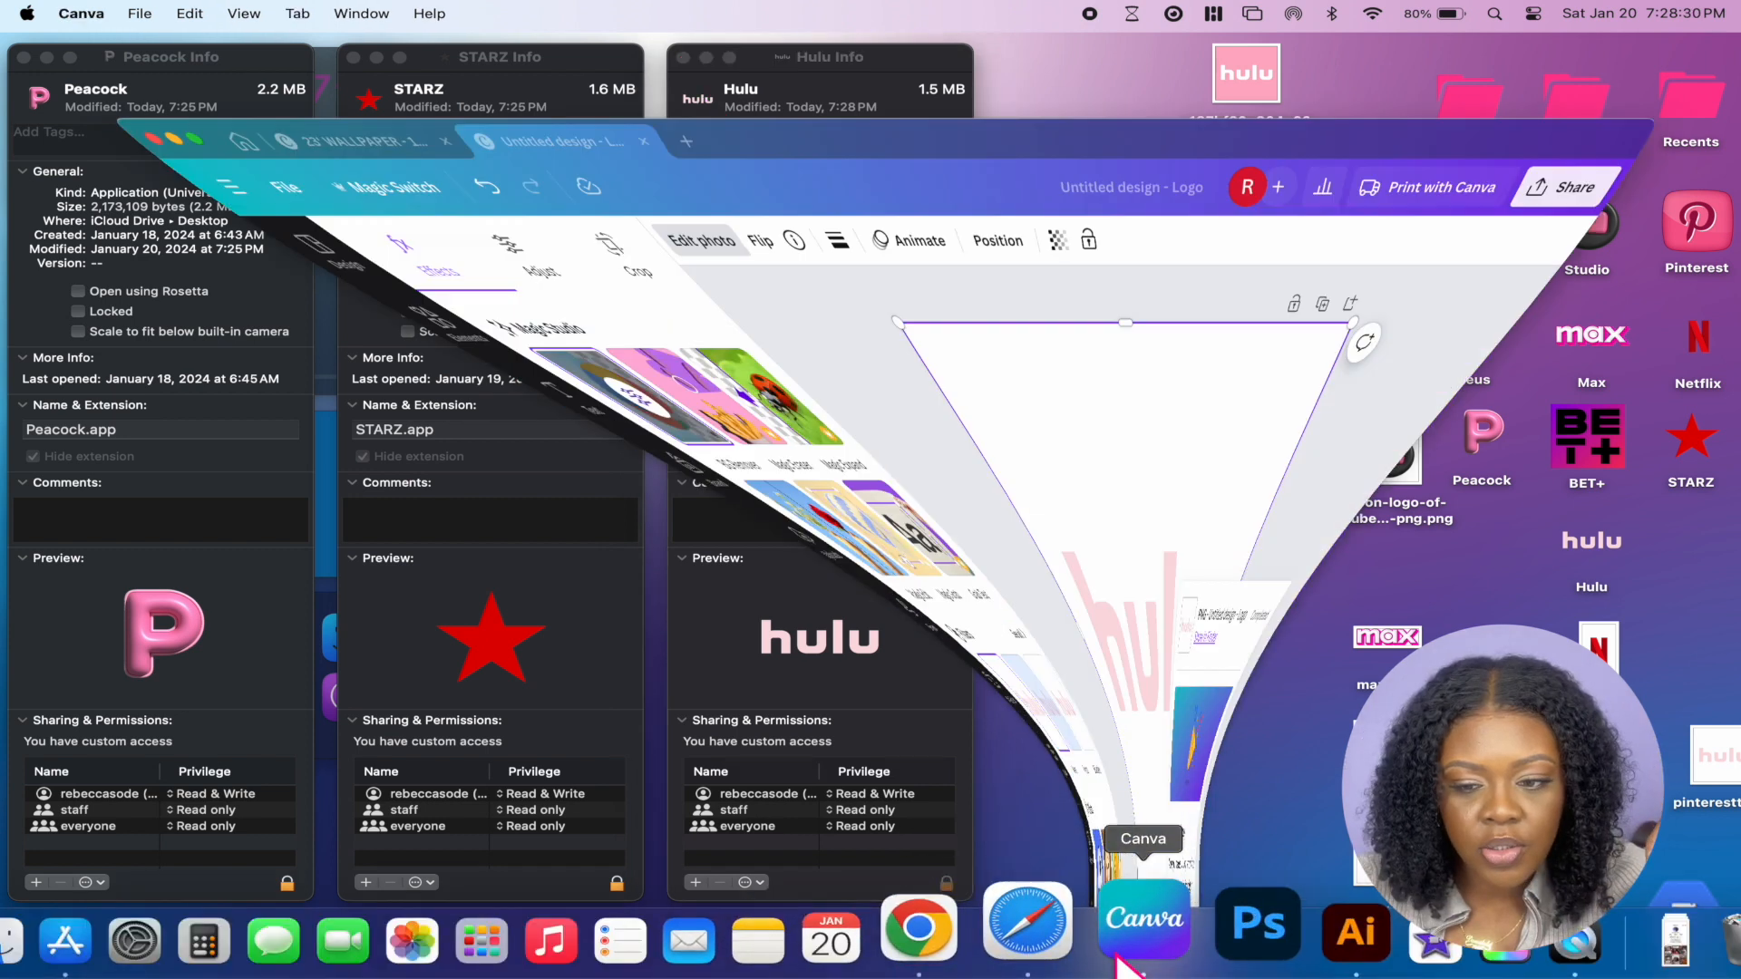
pyautogui.hscroll(5, 408, 662)
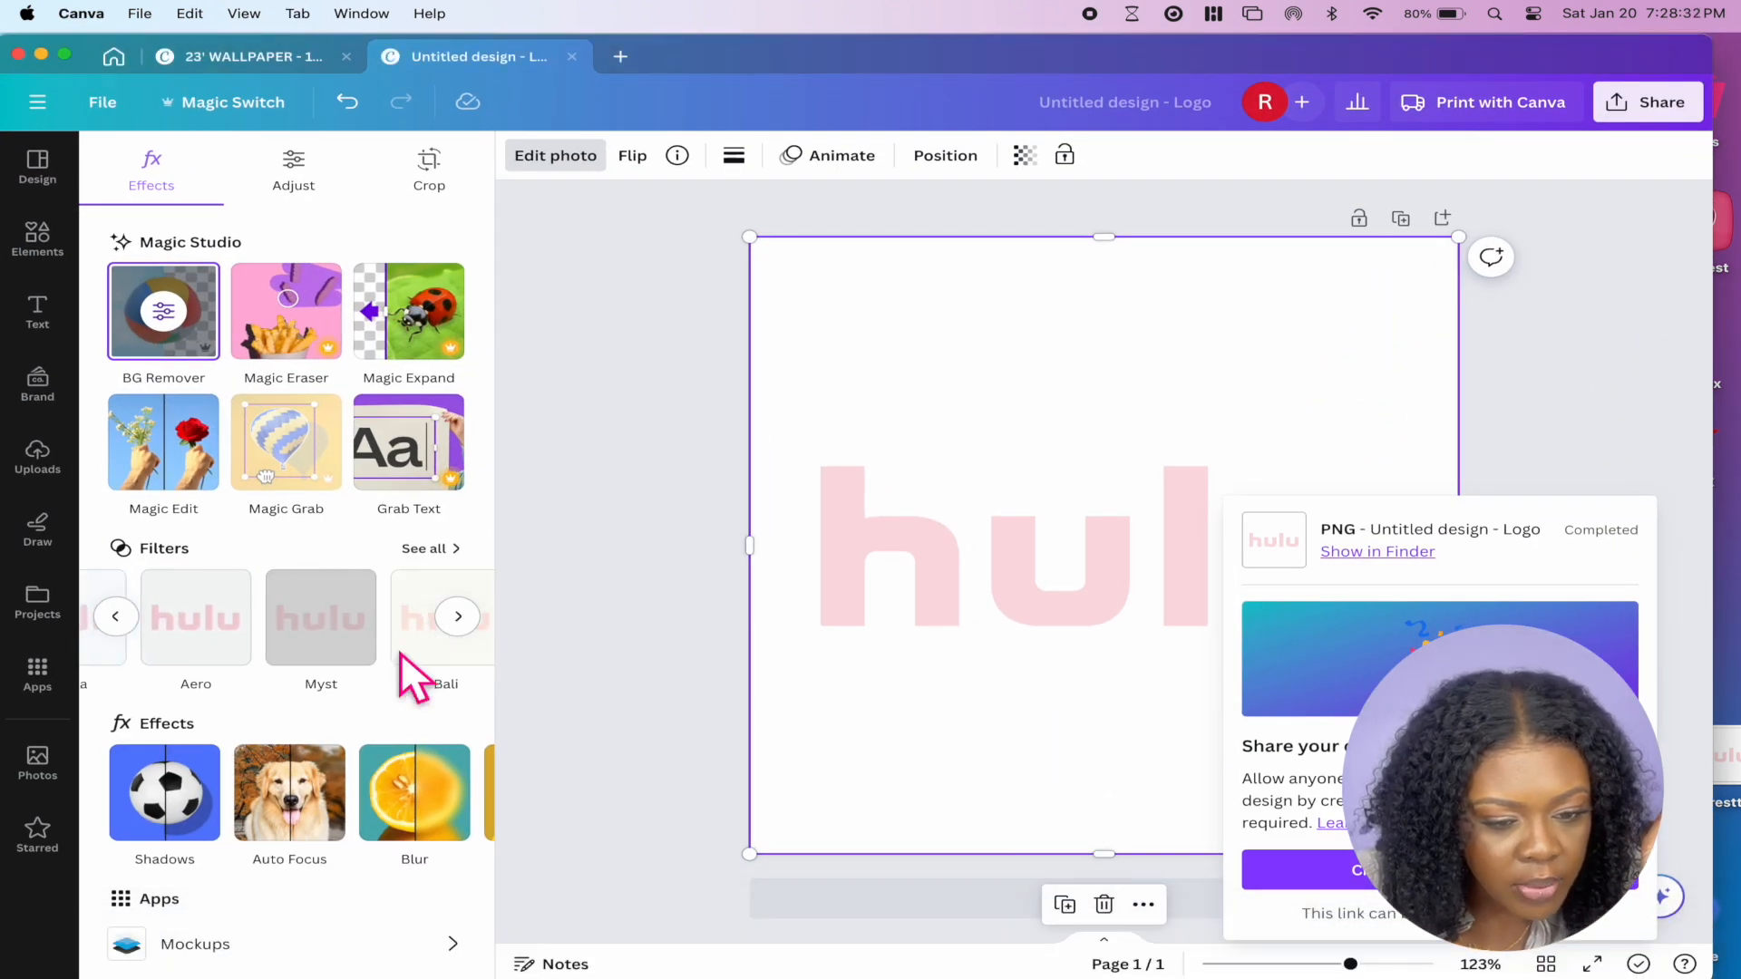
pyautogui.hscroll(2, 400, 655)
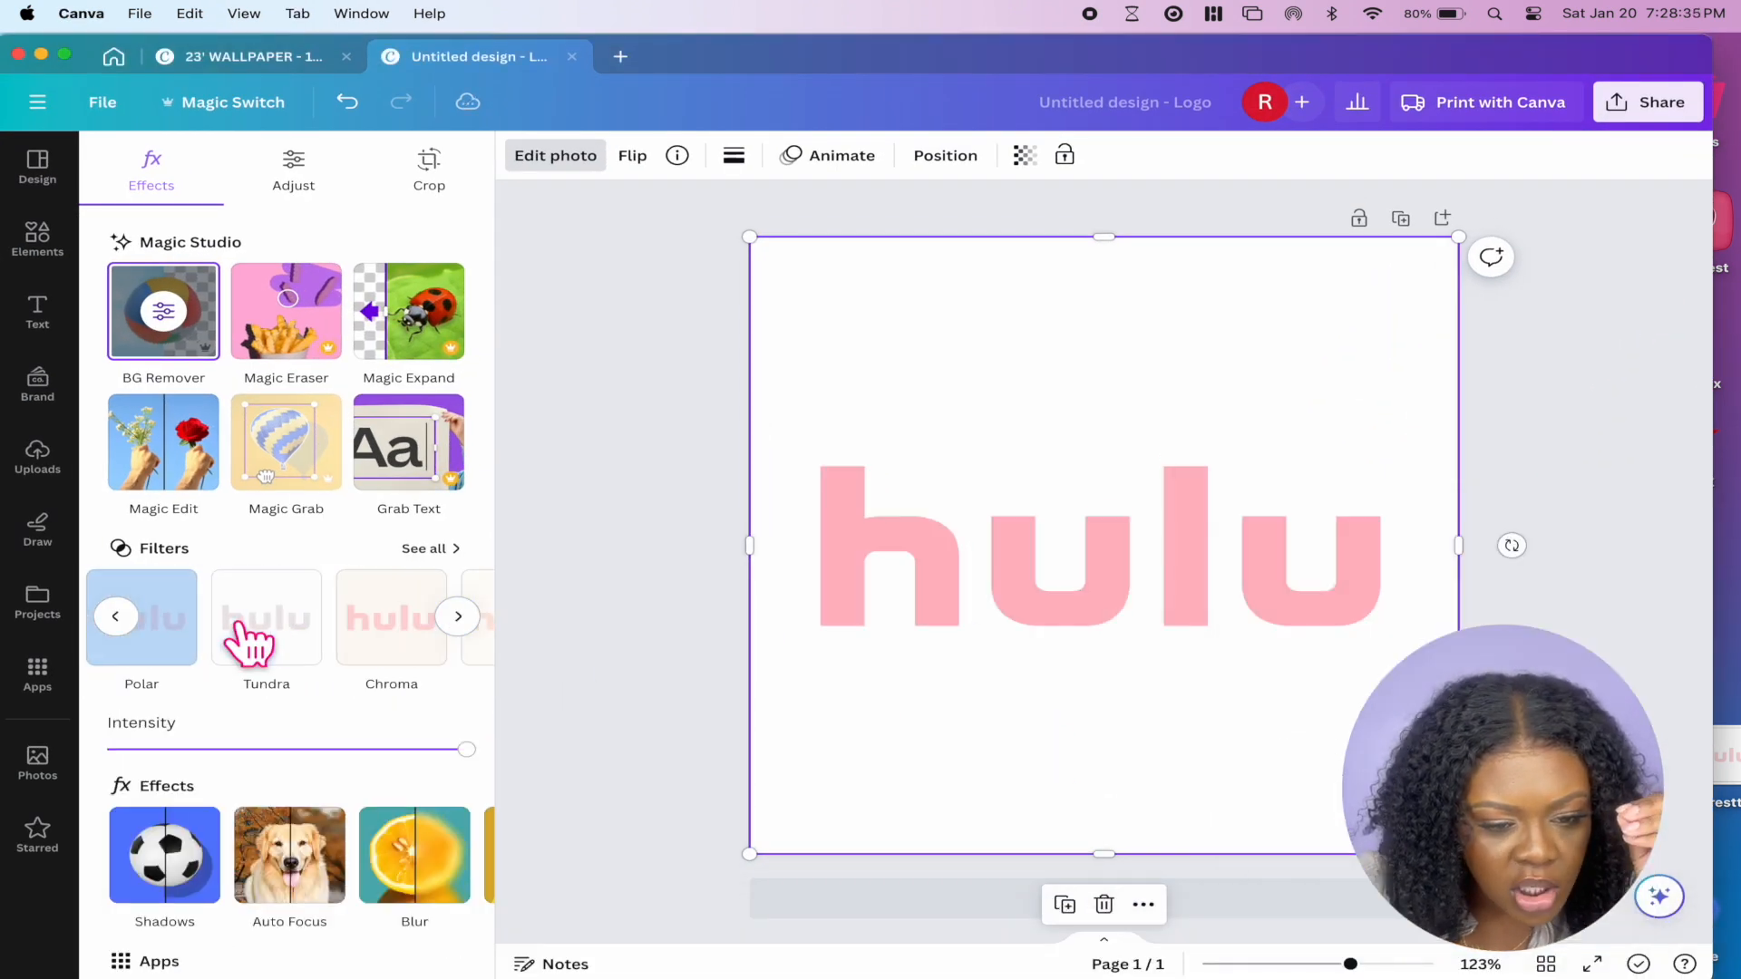
pyautogui.hscroll(10, 237, 626)
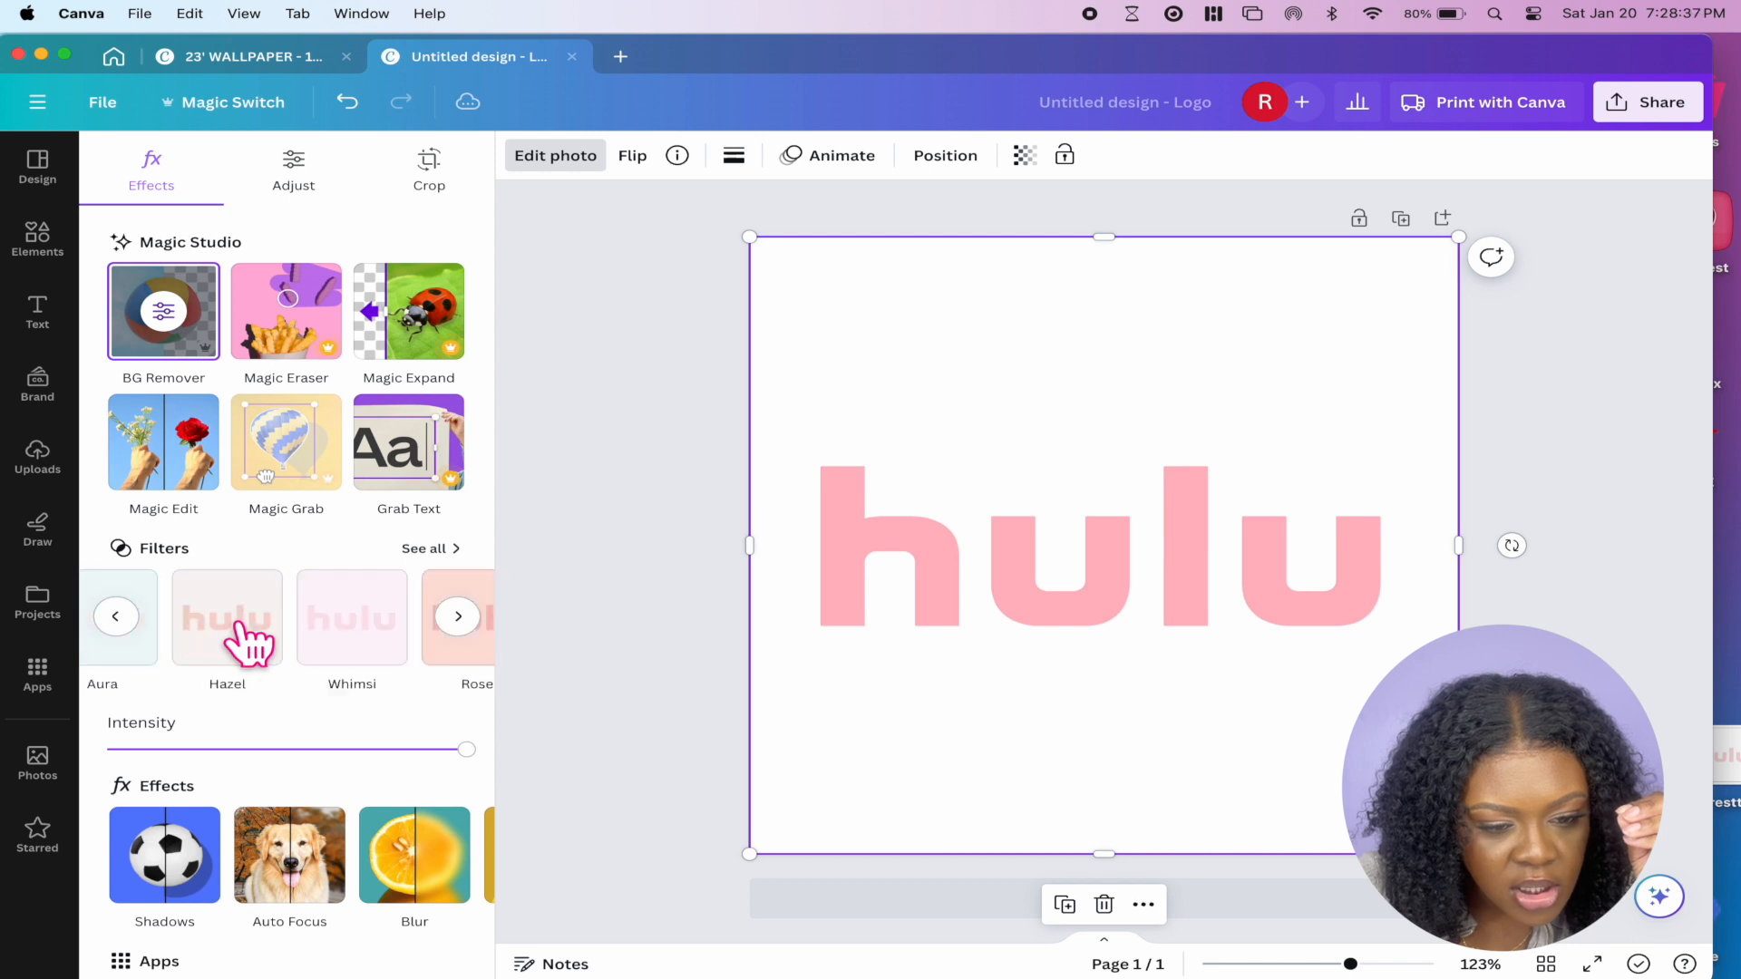
pyautogui.hscroll(5, 241, 625)
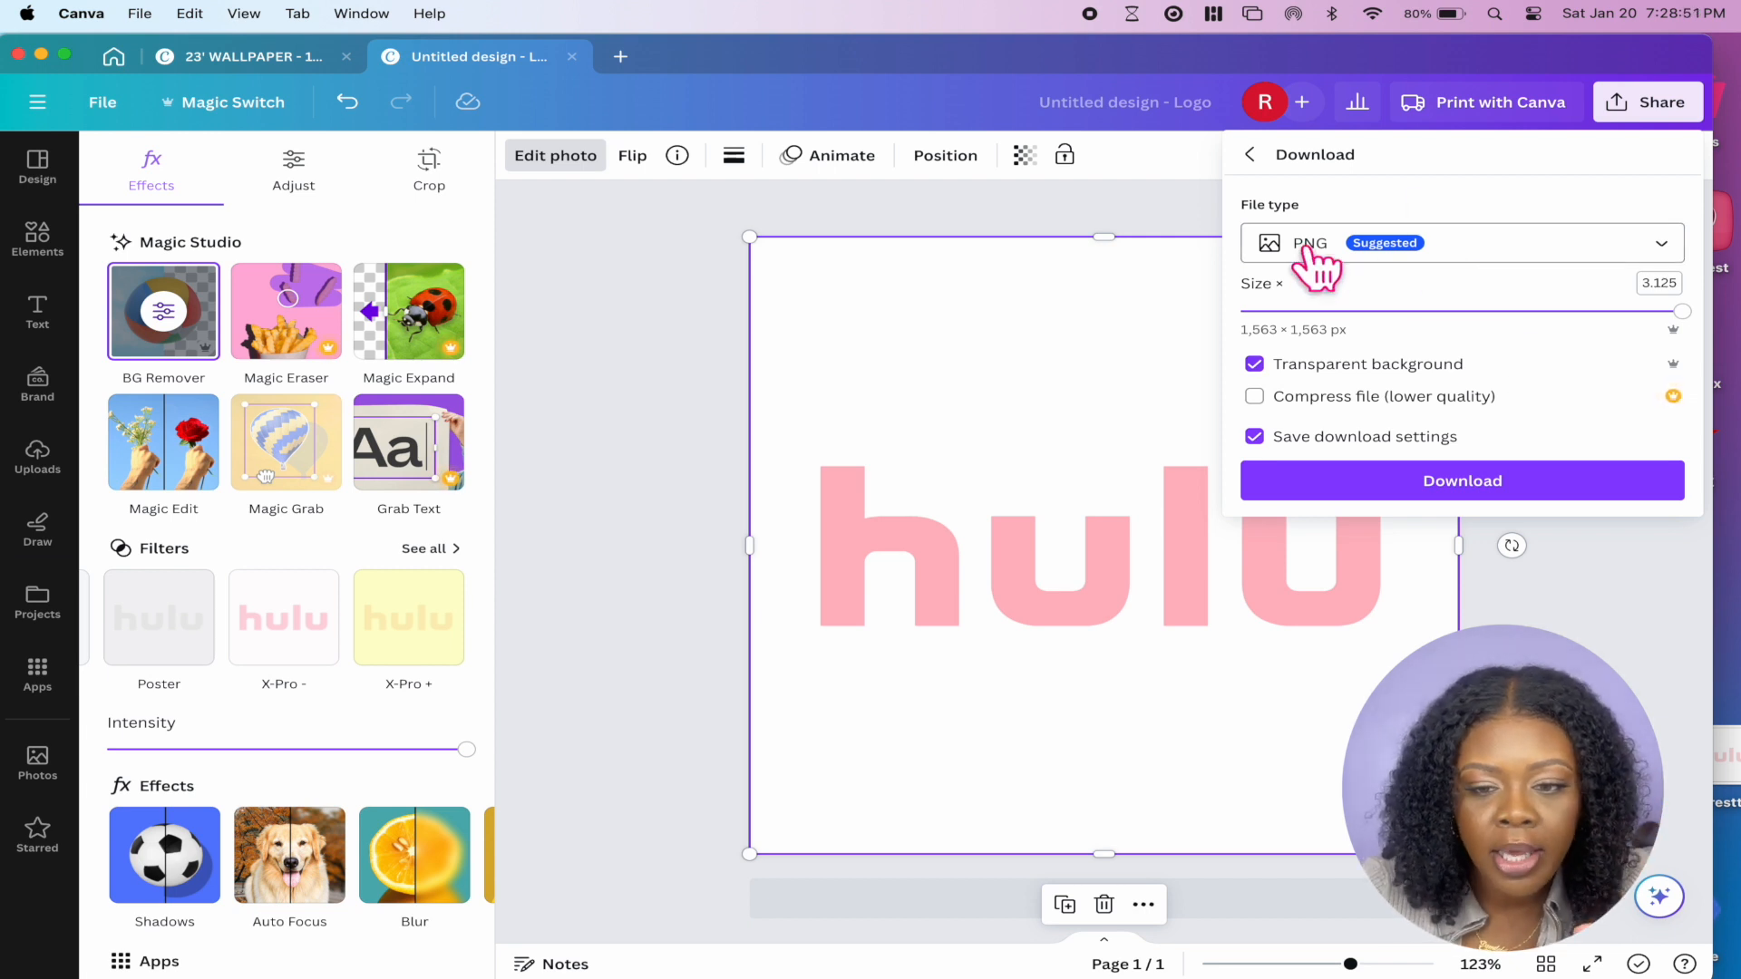
pyautogui.click(1440, 482)
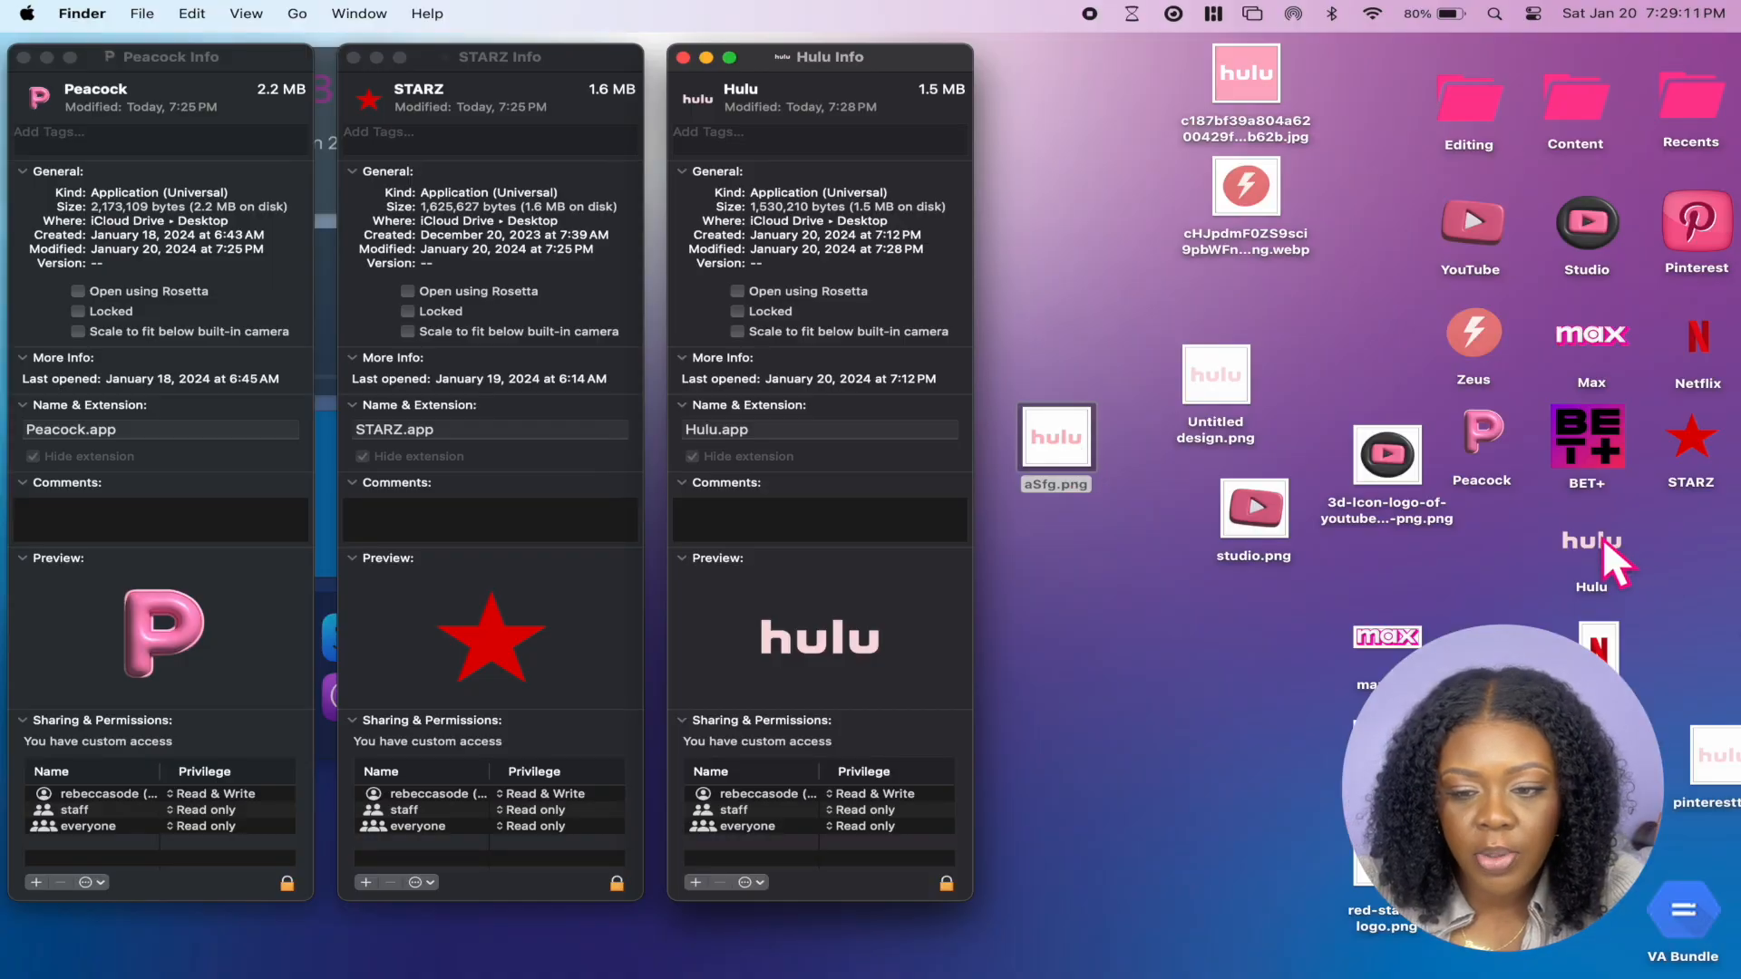
# Replace the Hulu shortcut's icon with aSfg.png and move that file beside Untitled design.png on the desktop
pyautogui.click(1601, 544)
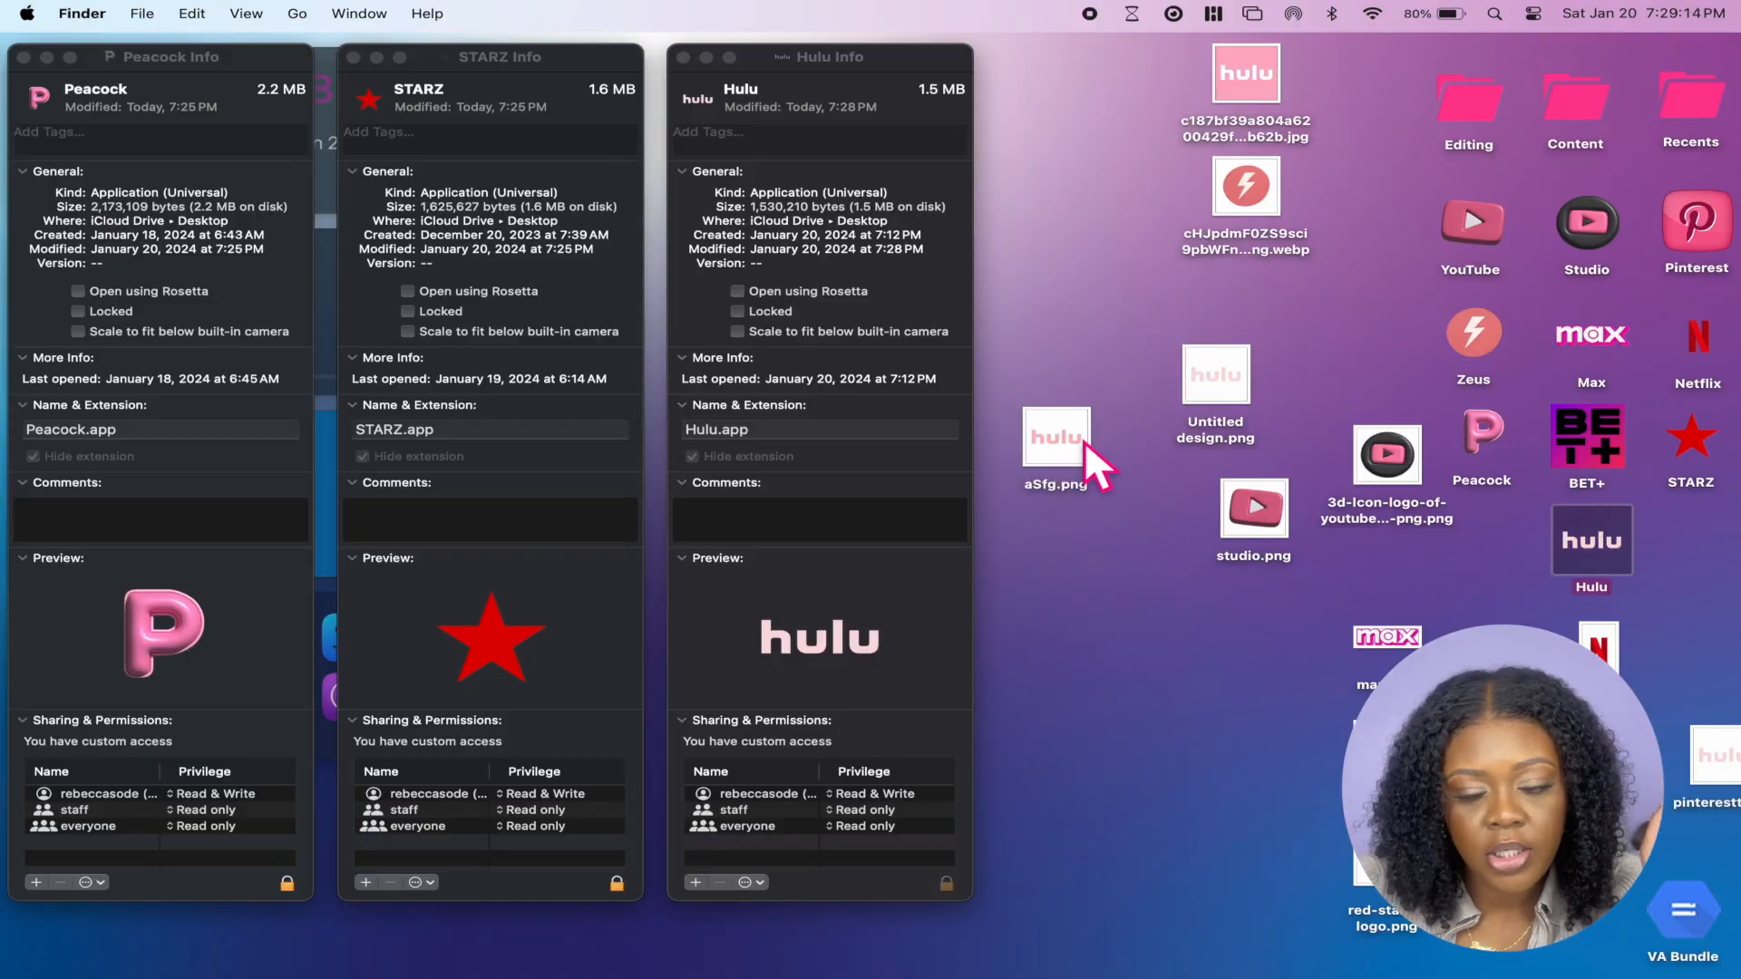
pyautogui.moveTo(1064, 439); pyautogui.dragTo(818, 367)
pyautogui.moveTo(748, 138); pyautogui.dragTo(706, 99)
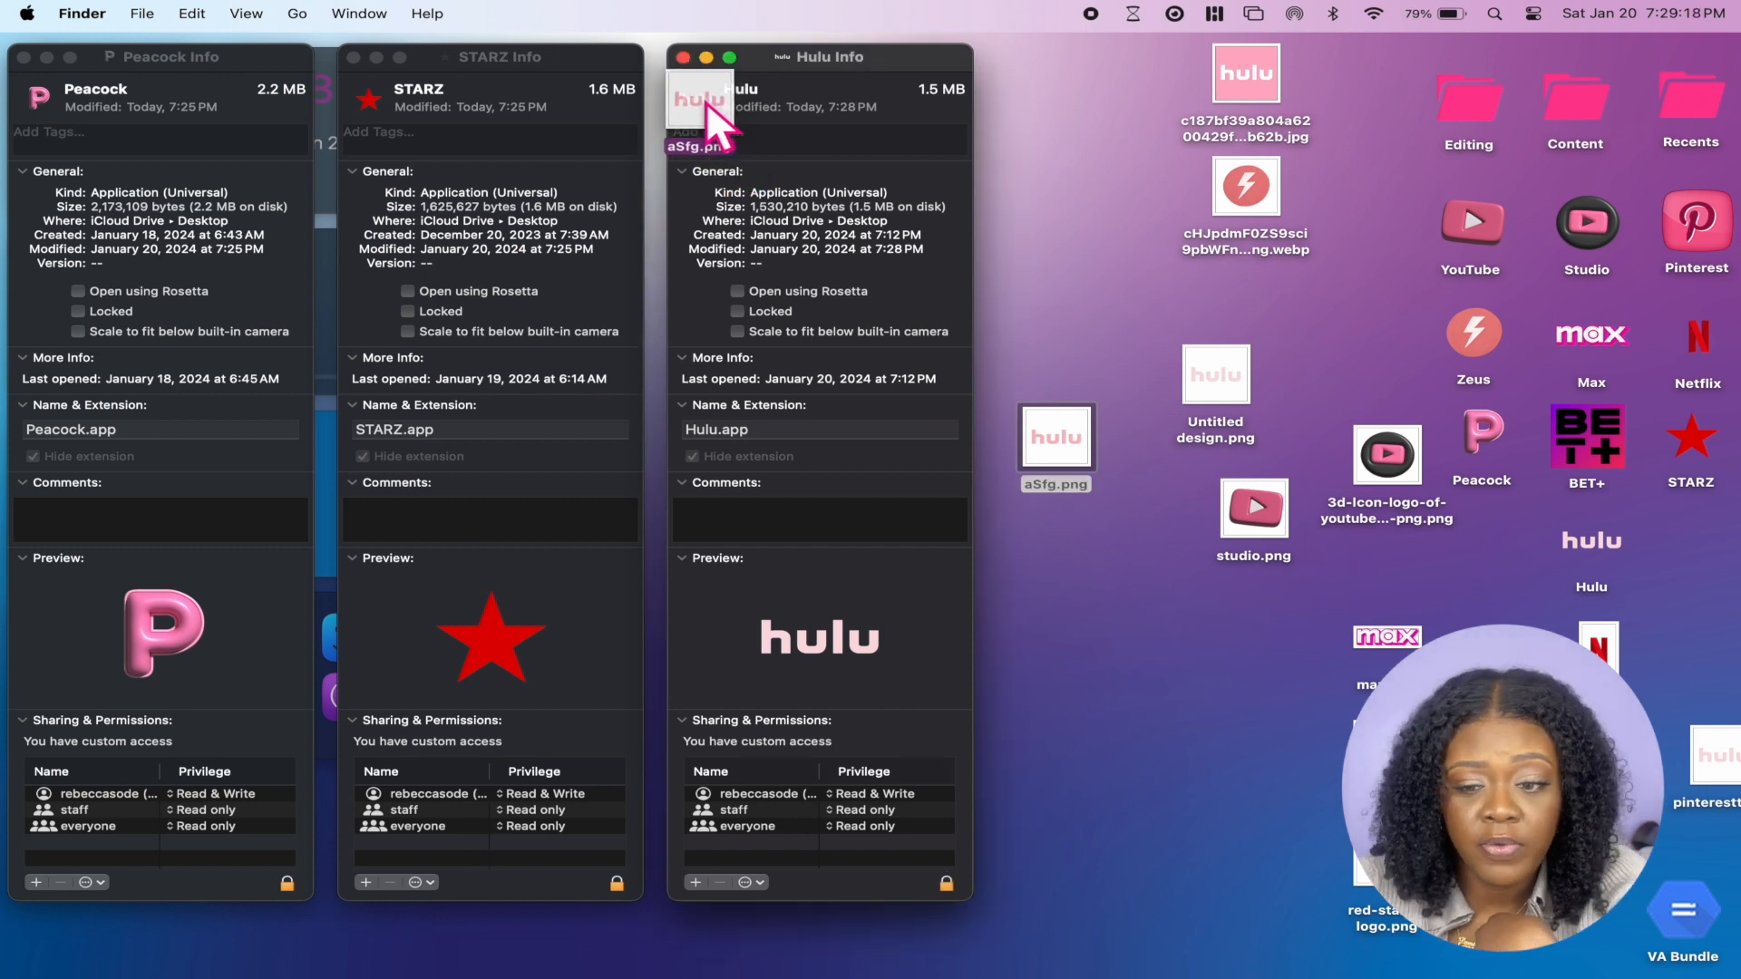
pyautogui.click(1613, 552)
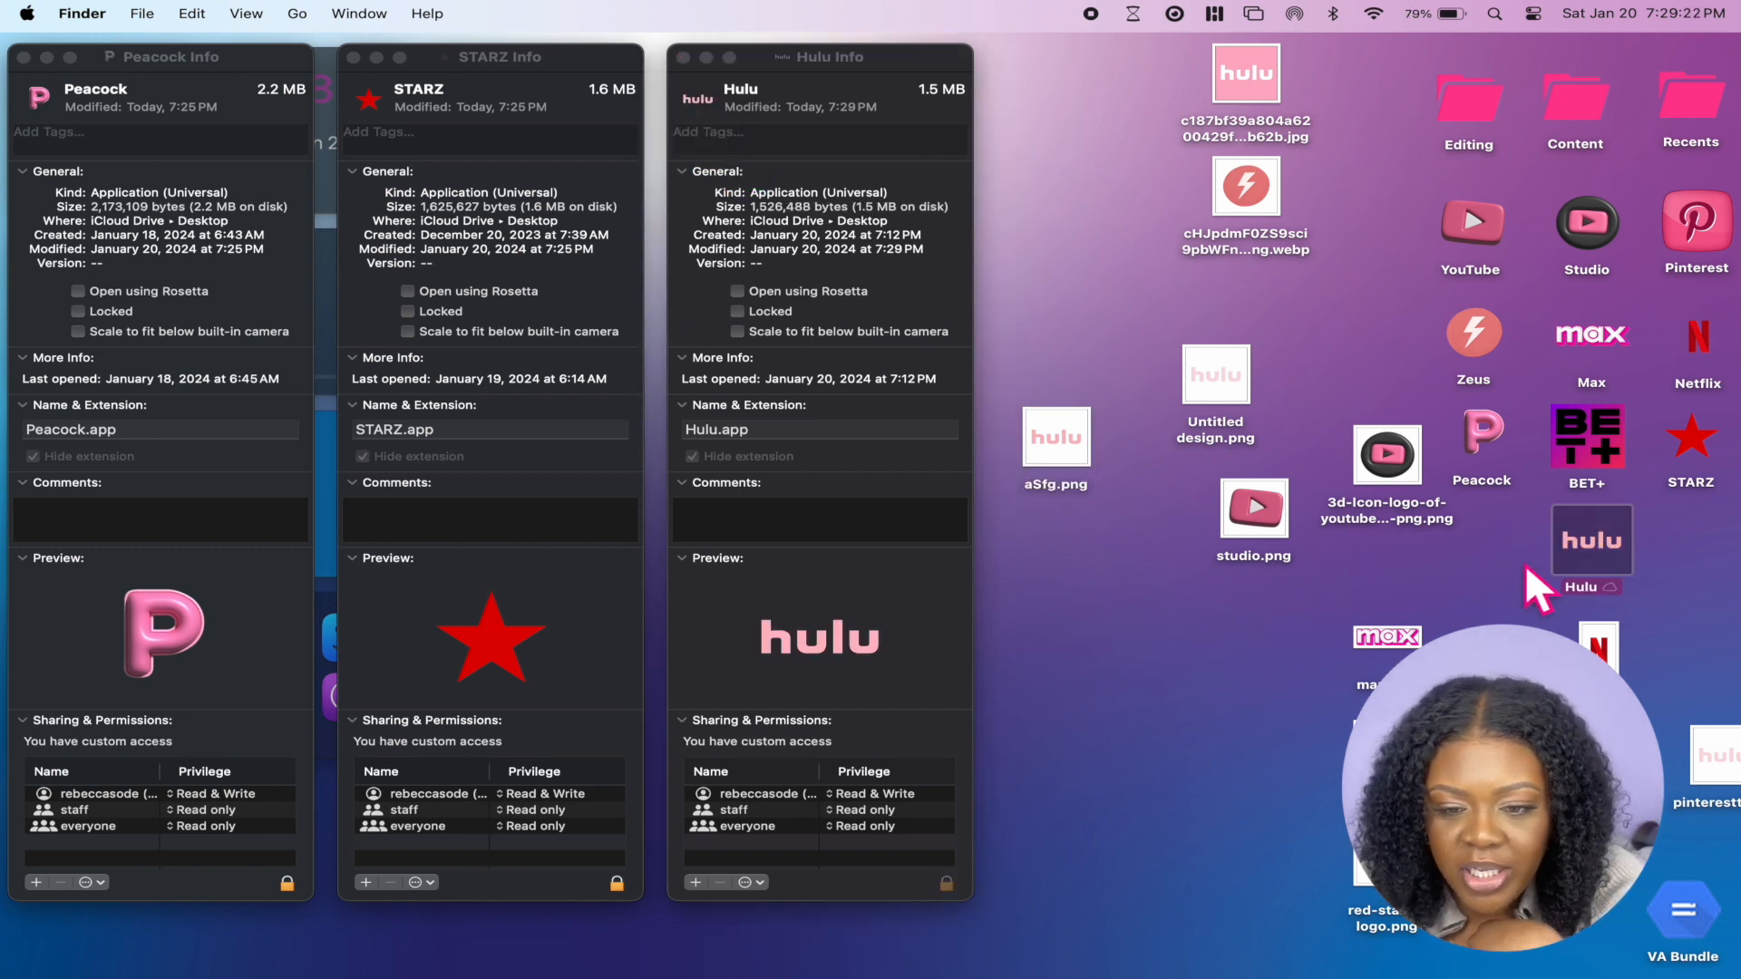
pyautogui.moveTo(1068, 440); pyautogui.dragTo(1145, 375)
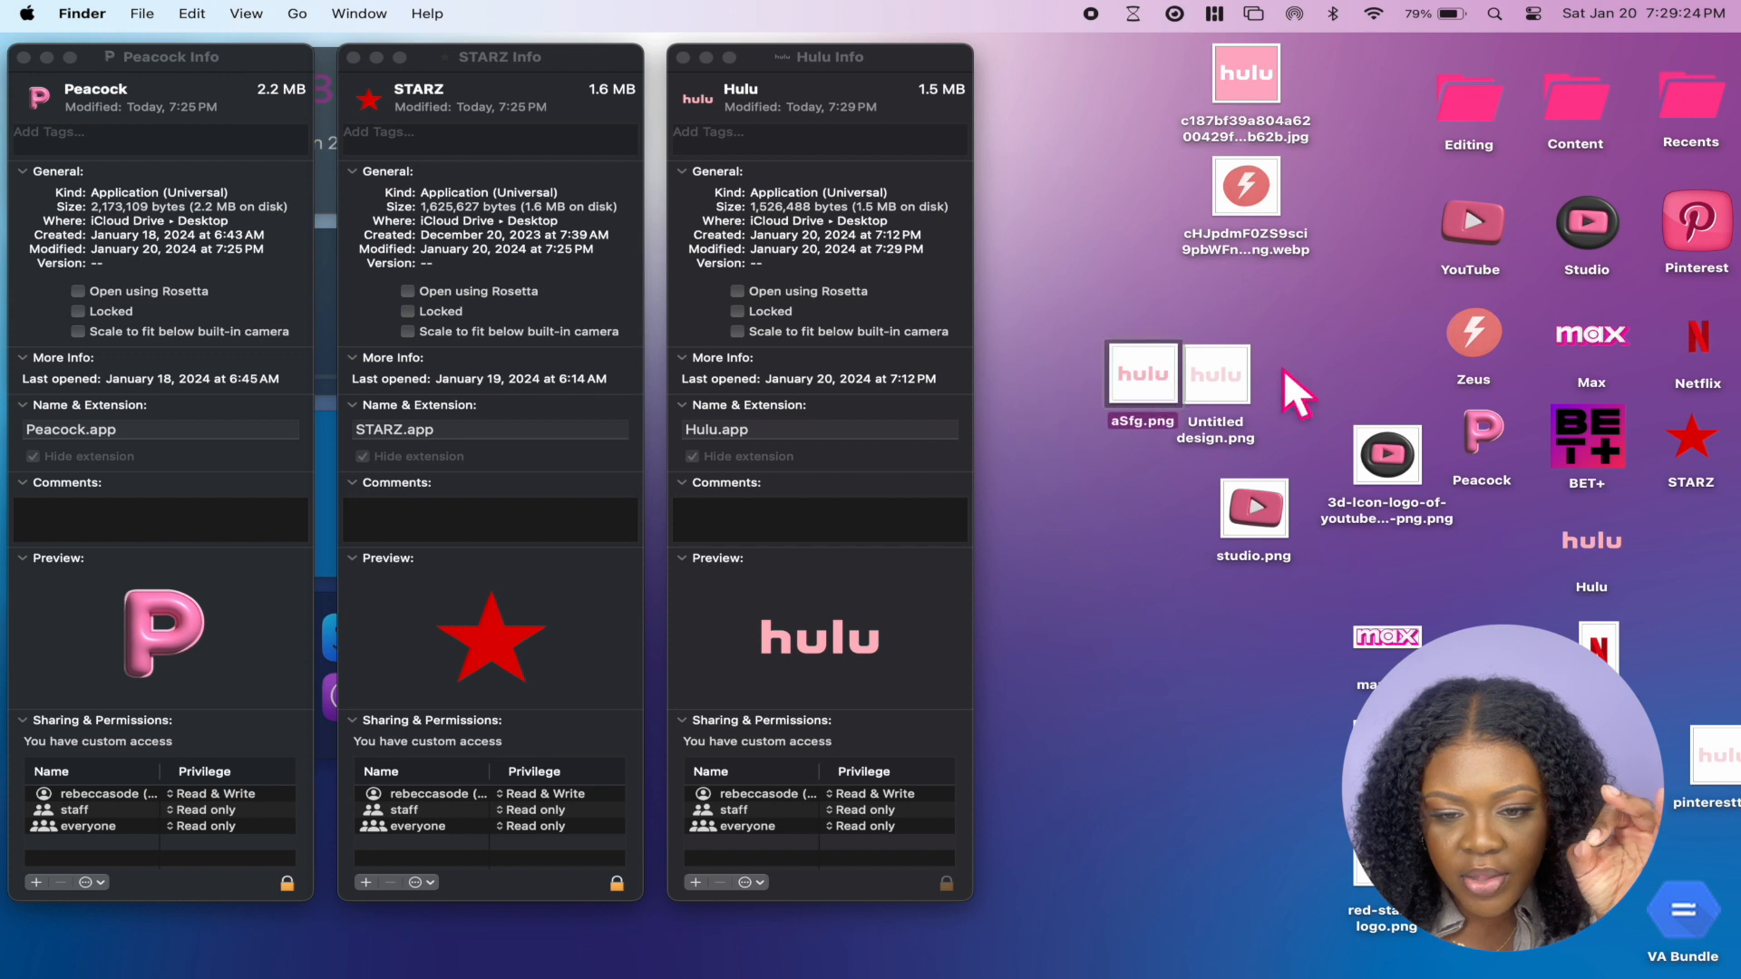
# Close the Peacock, STARZ and Hulu info windows
pyautogui.moveTo(1243, 313); pyautogui.dragTo(1097, 449)
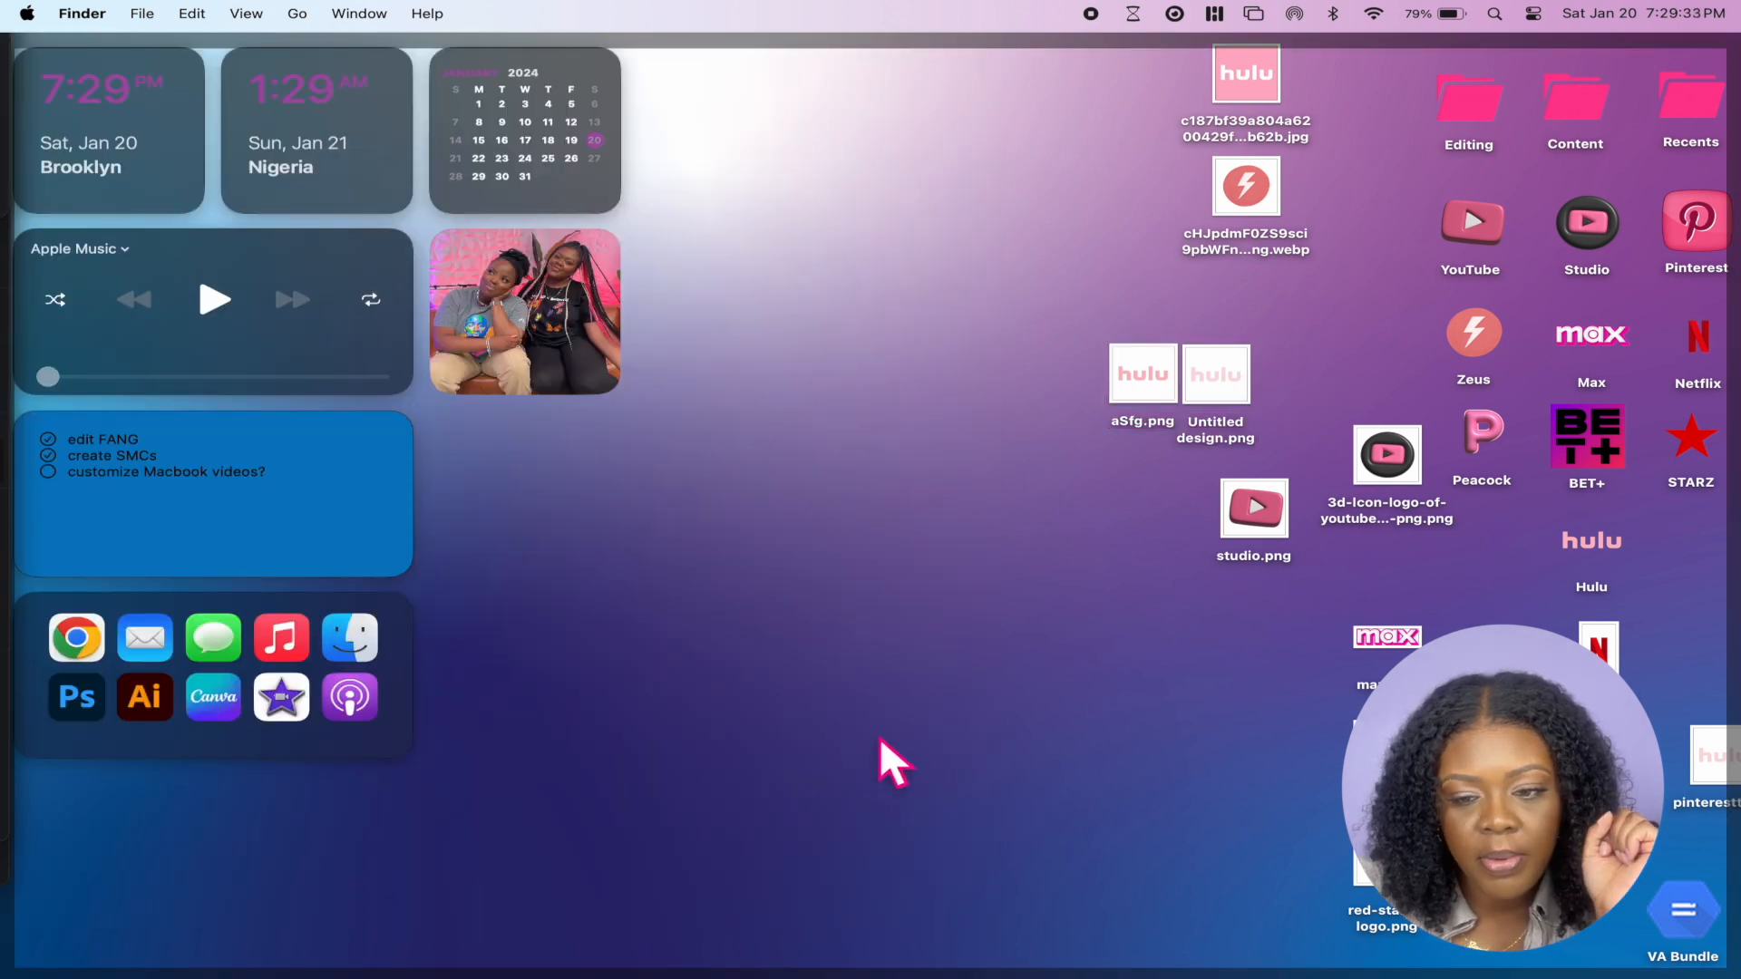
pyautogui.click(1038, 765)
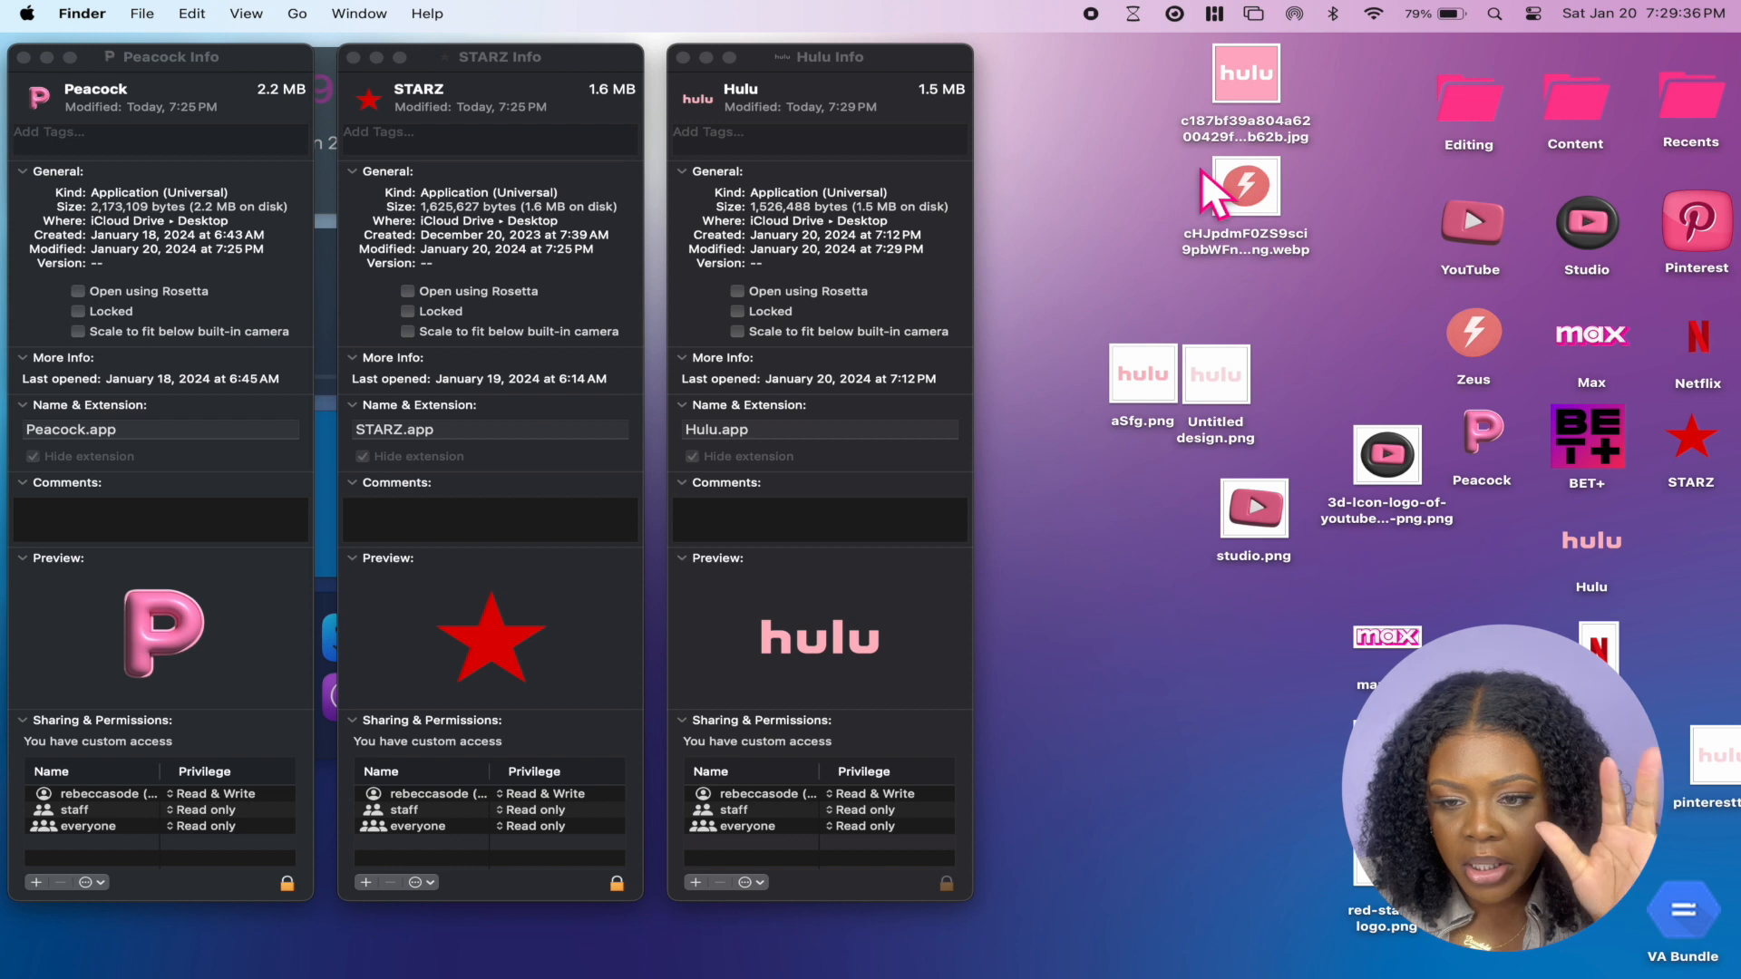
pyautogui.click(24, 57)
pyautogui.click(353, 57)
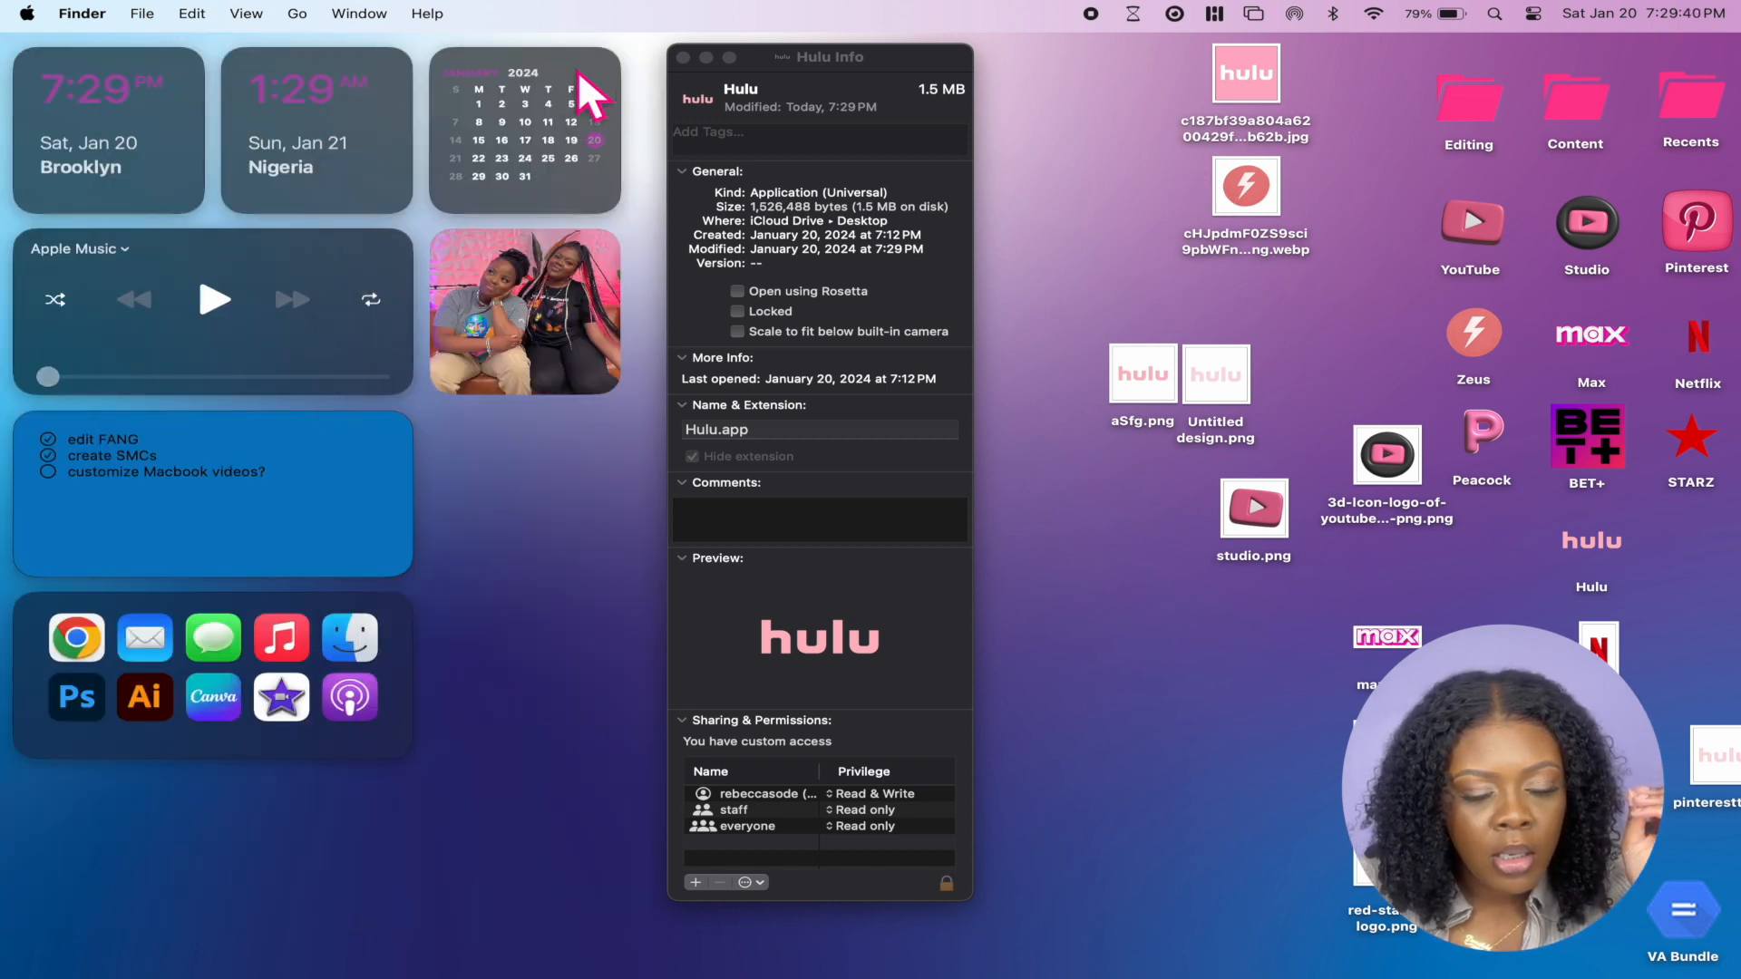
pyautogui.click(683, 57)
# Move all leftover logo image files on the desktop, including aSfg.png, Untitled design.png and studio.png, to the Trash
pyautogui.click(1262, 82)
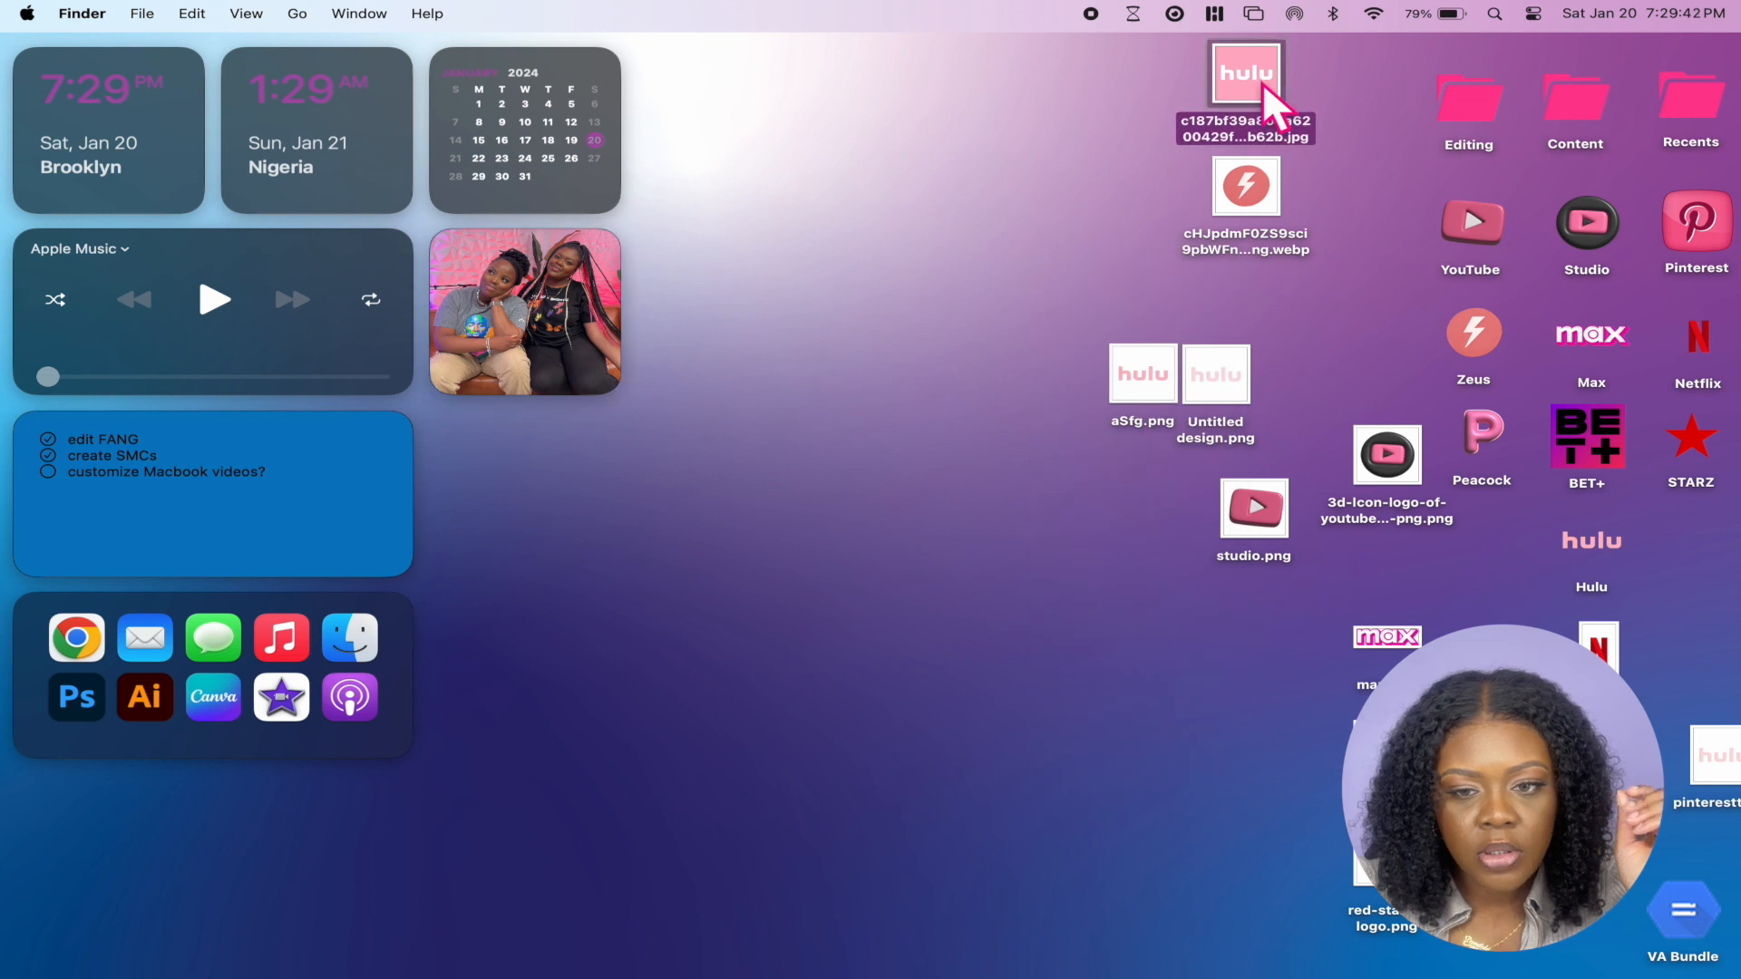
pyautogui.keyDown('super'); pyautogui.click(1232, 232); pyautogui.keyUp('super')
pyautogui.keyDown('super'); pyautogui.click(1212, 383); pyautogui.keyUp('super')
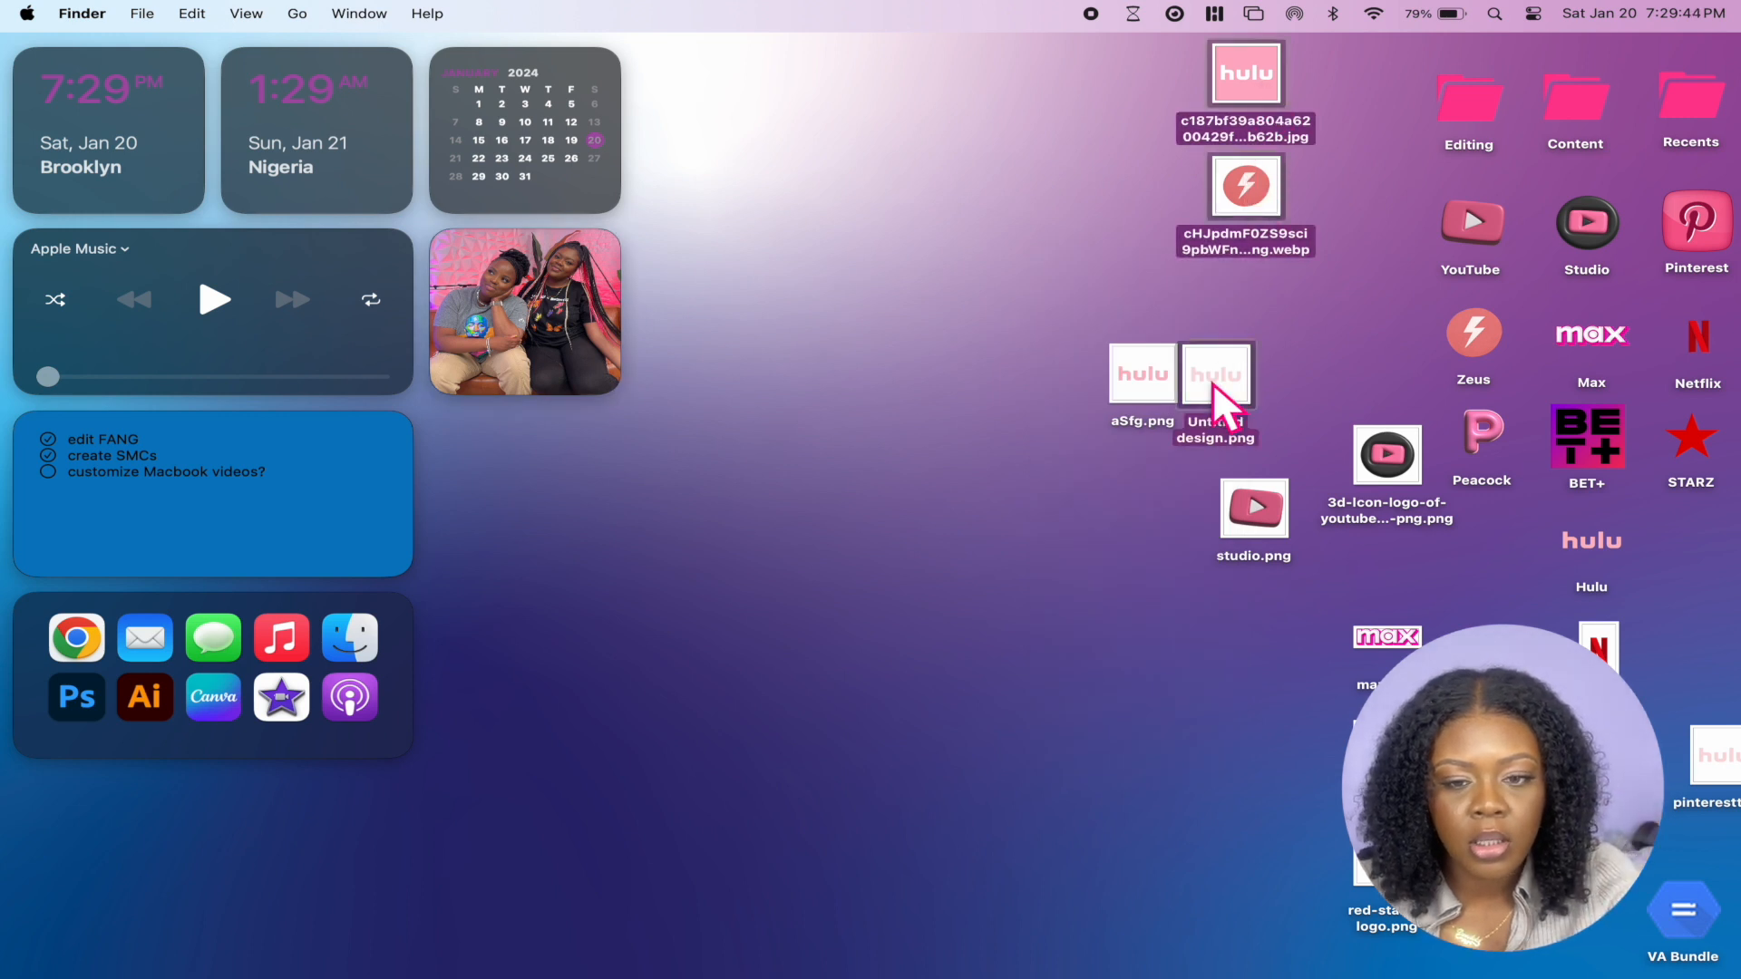
pyautogui.keyDown('super'); pyautogui.click(1255, 522); pyautogui.keyUp('super')
pyautogui.keyDown('super'); pyautogui.click(1369, 455); pyautogui.keyUp('super')
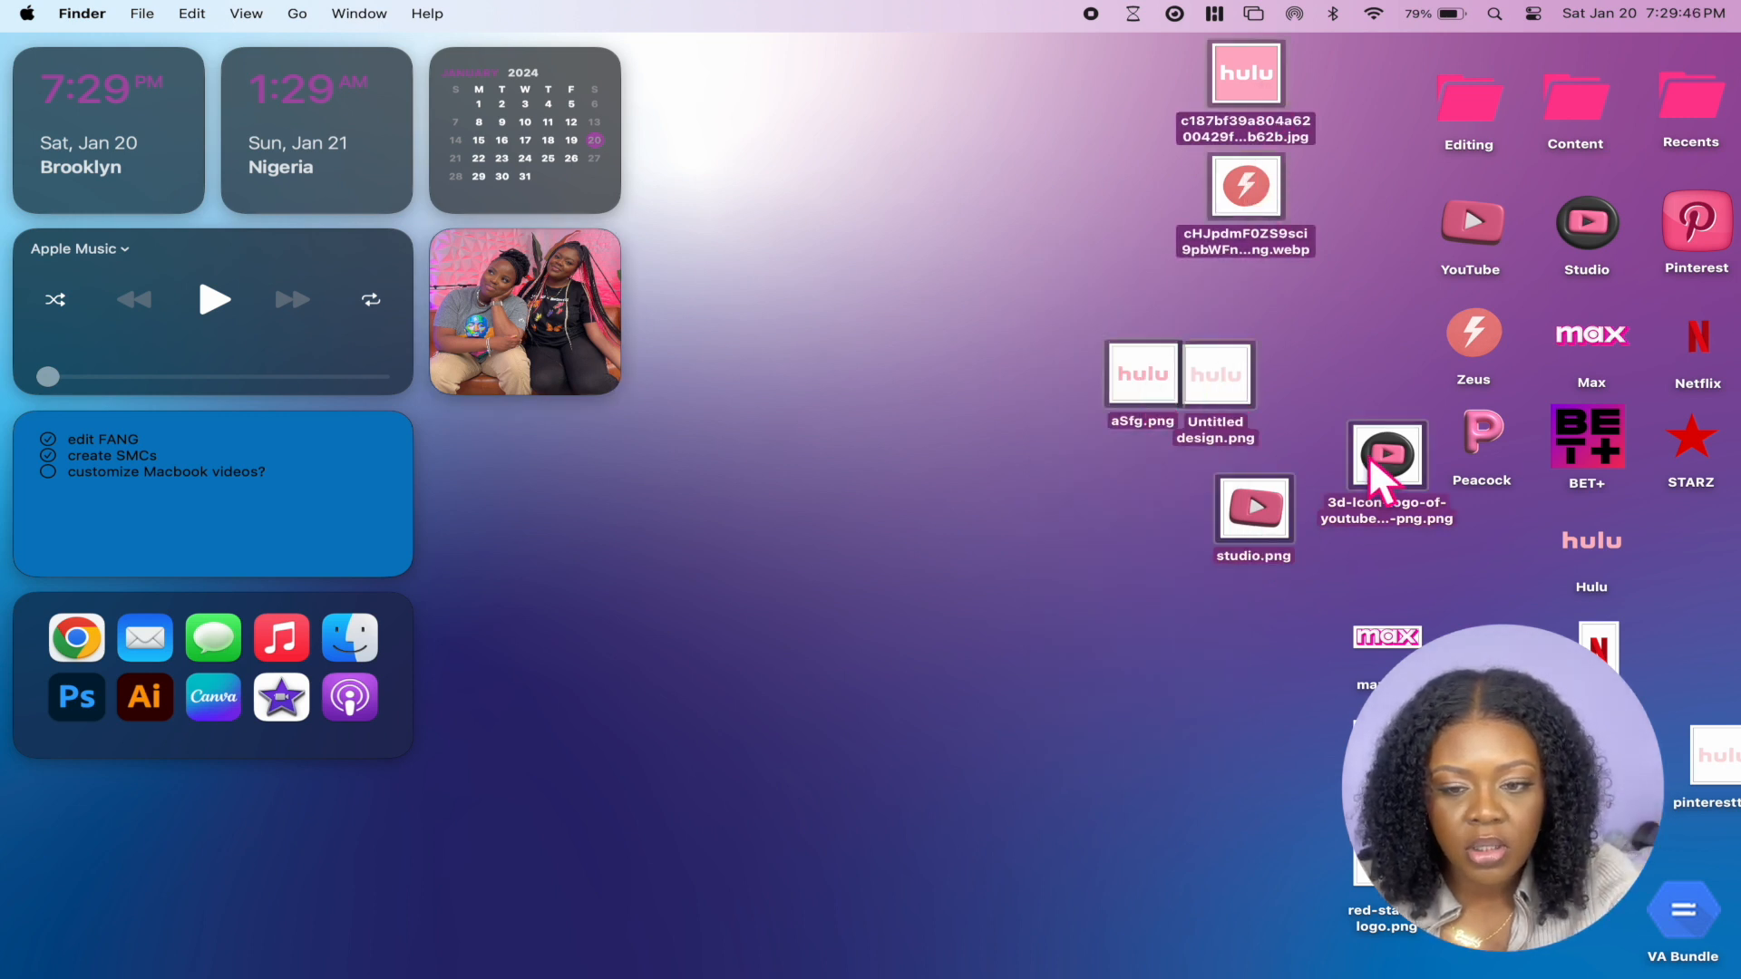
pyautogui.keyDown('super'); pyautogui.click(1373, 635); pyautogui.keyUp('super')
pyautogui.keyDown('super'); pyautogui.click(1623, 639); pyautogui.keyUp('super')
pyautogui.keyDown('super'); pyautogui.click(1716, 757); pyautogui.keyUp('super')
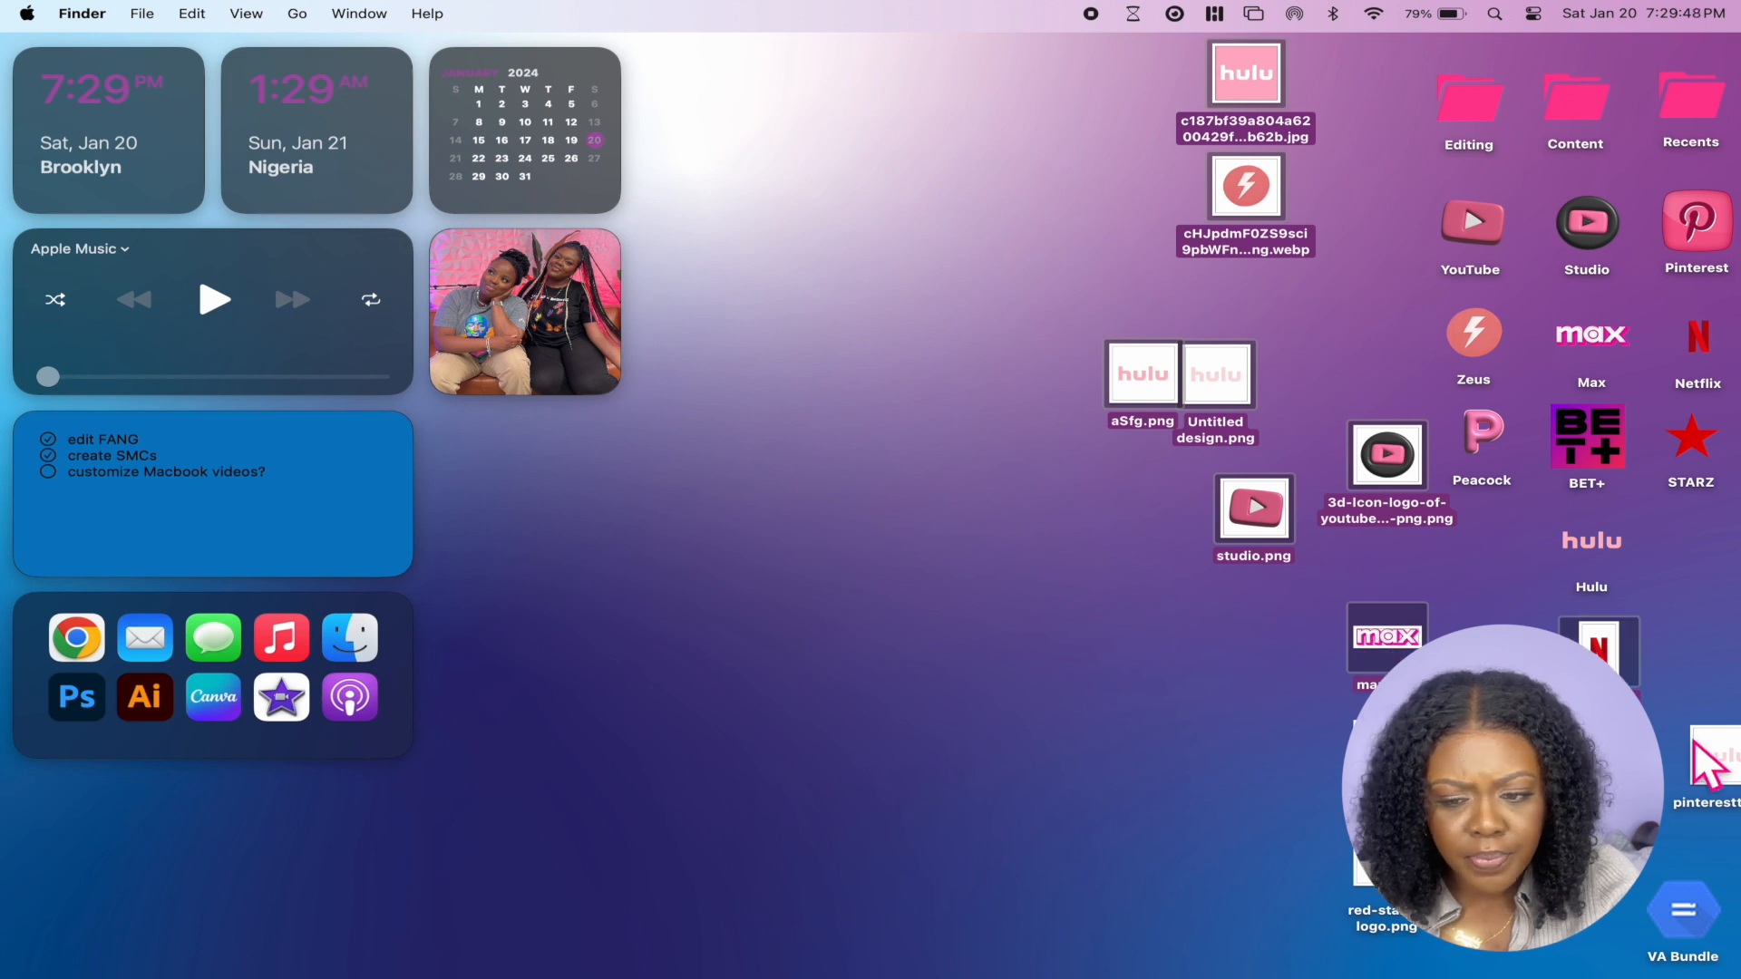
pyautogui.keyDown('super'); pyautogui.click(1386, 751); pyautogui.keyUp('super')
pyautogui.keyDown('super'); pyautogui.click(1386, 862); pyautogui.keyUp('super')
pyautogui.moveTo(1385, 862); pyautogui.dragTo(1667, 964)
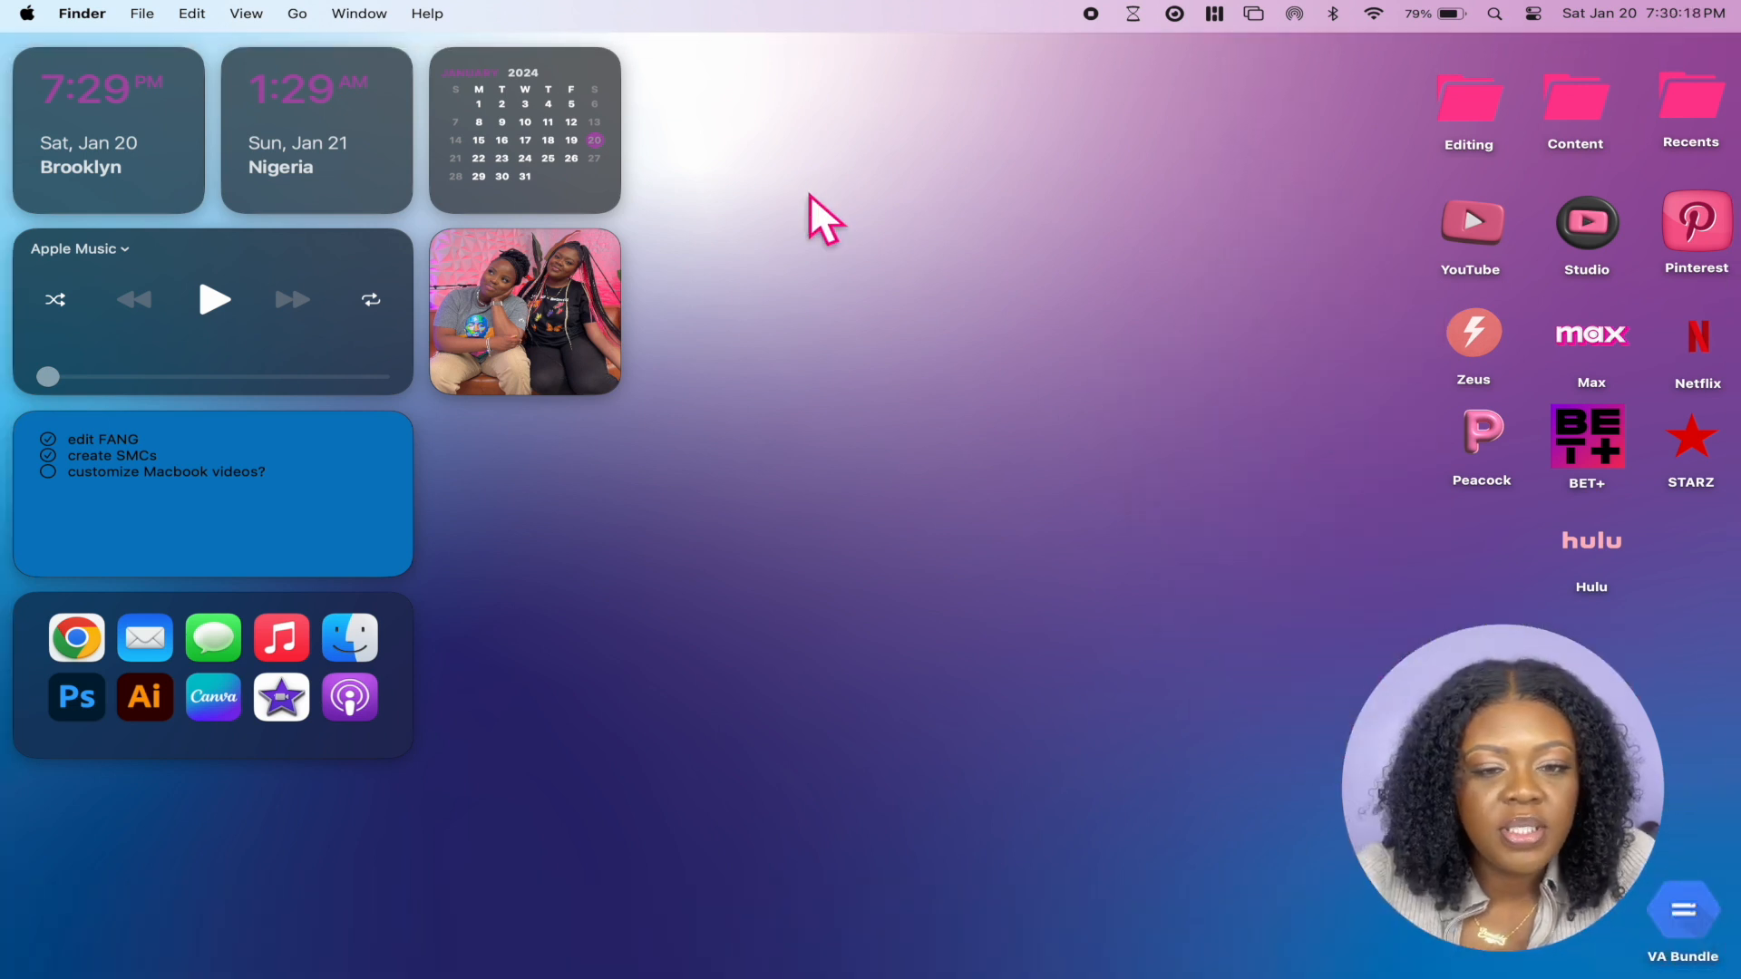
pyautogui.moveTo(716, 54)
pyautogui.mouseDown()
pyautogui.moveTo(373, 671)
pyautogui.moveTo(28, 779)
pyautogui.moveTo(27, 941)
pyautogui.moveTo(3, 945)
pyautogui.mouseUp()
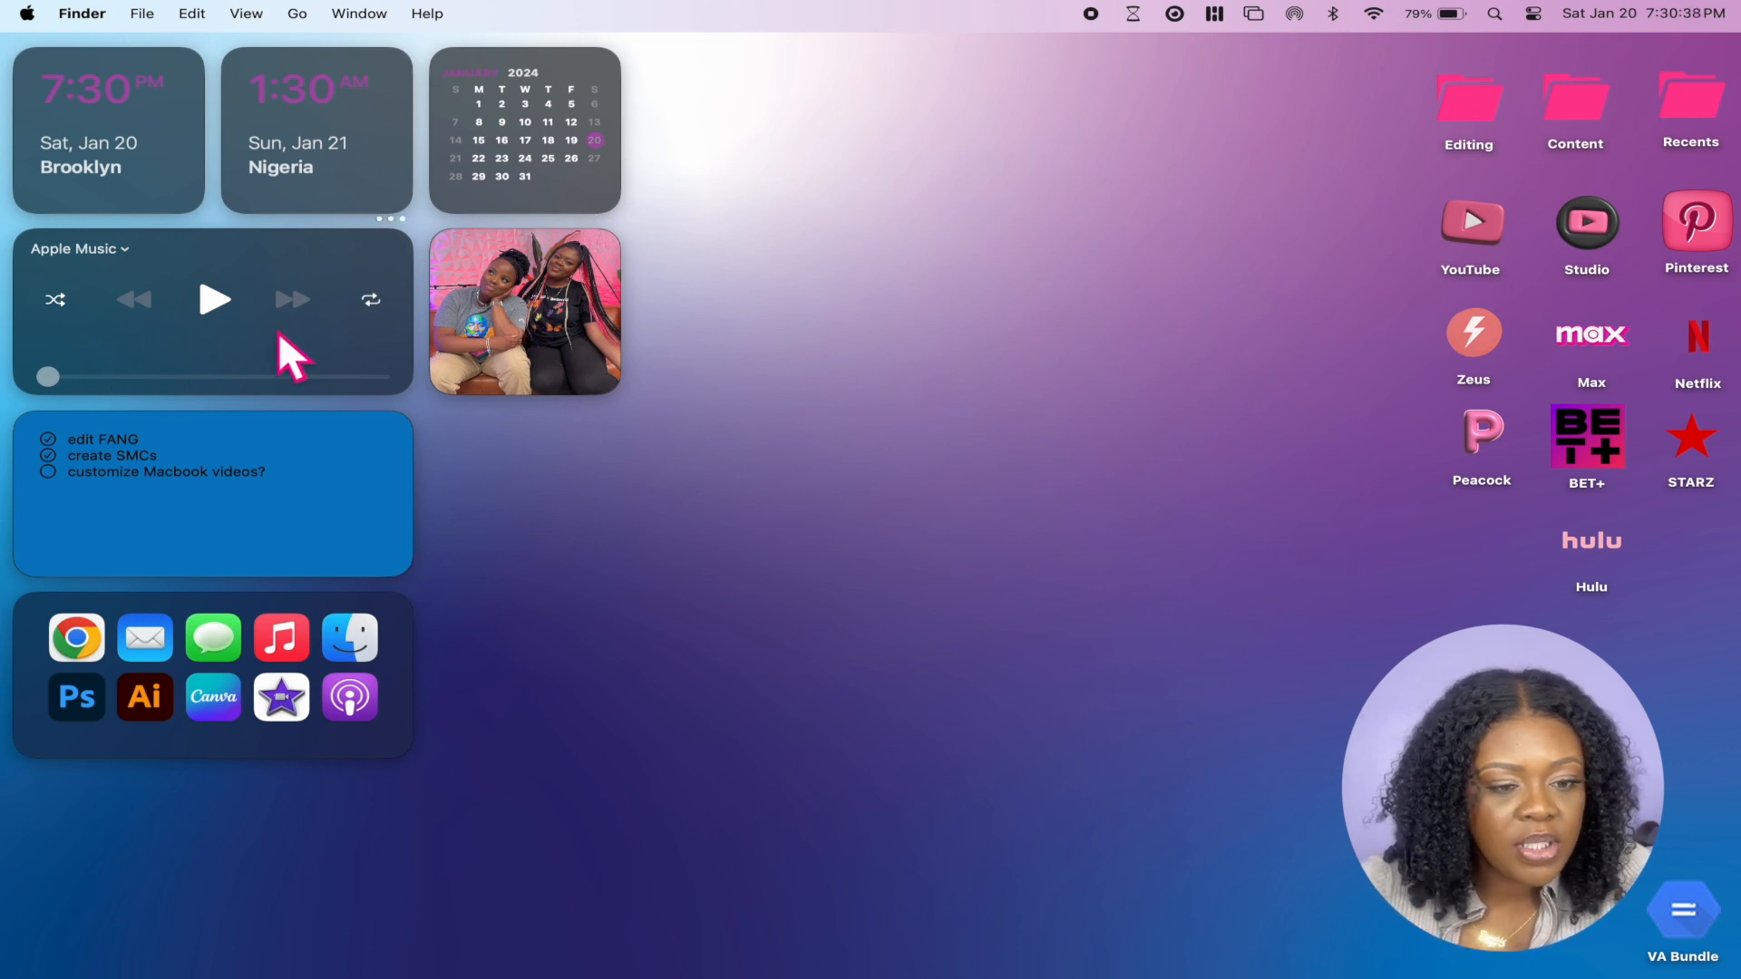
pyautogui.click(195, 514)
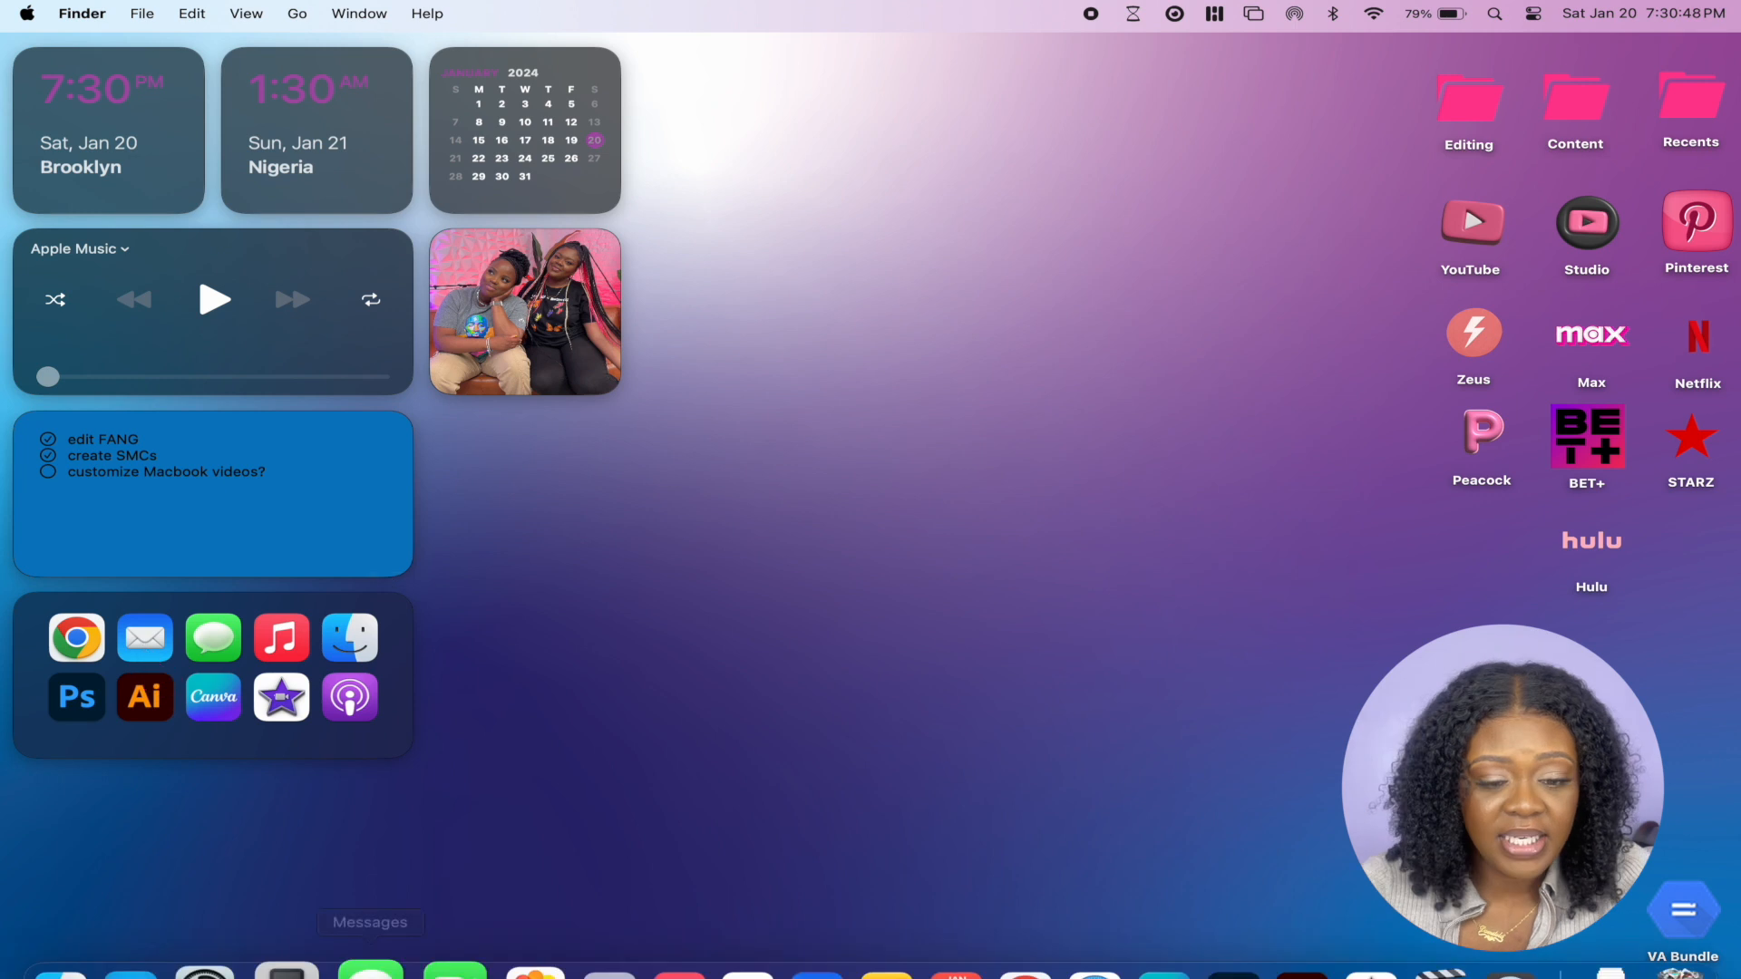
# Open the WidgetWall page in the App Store and examine its previews, description and ratings
pyautogui.click(165, 929)
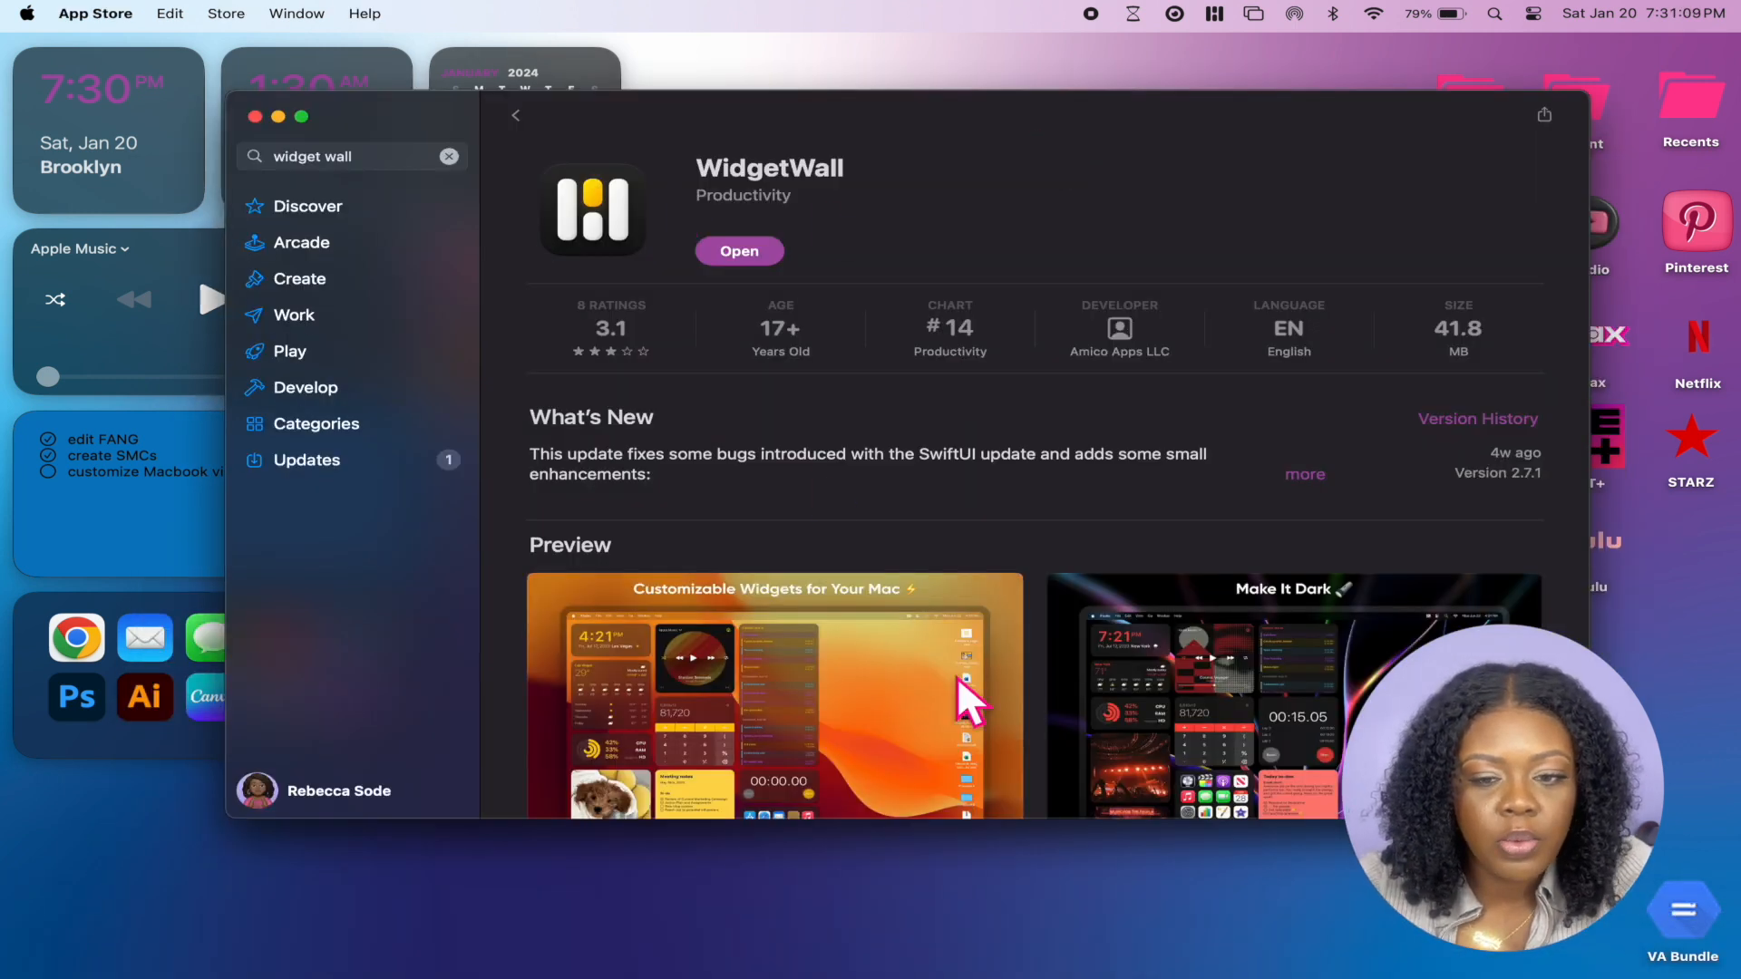
pyautogui.scroll(-5, 957, 679)
pyautogui.click(884, 874)
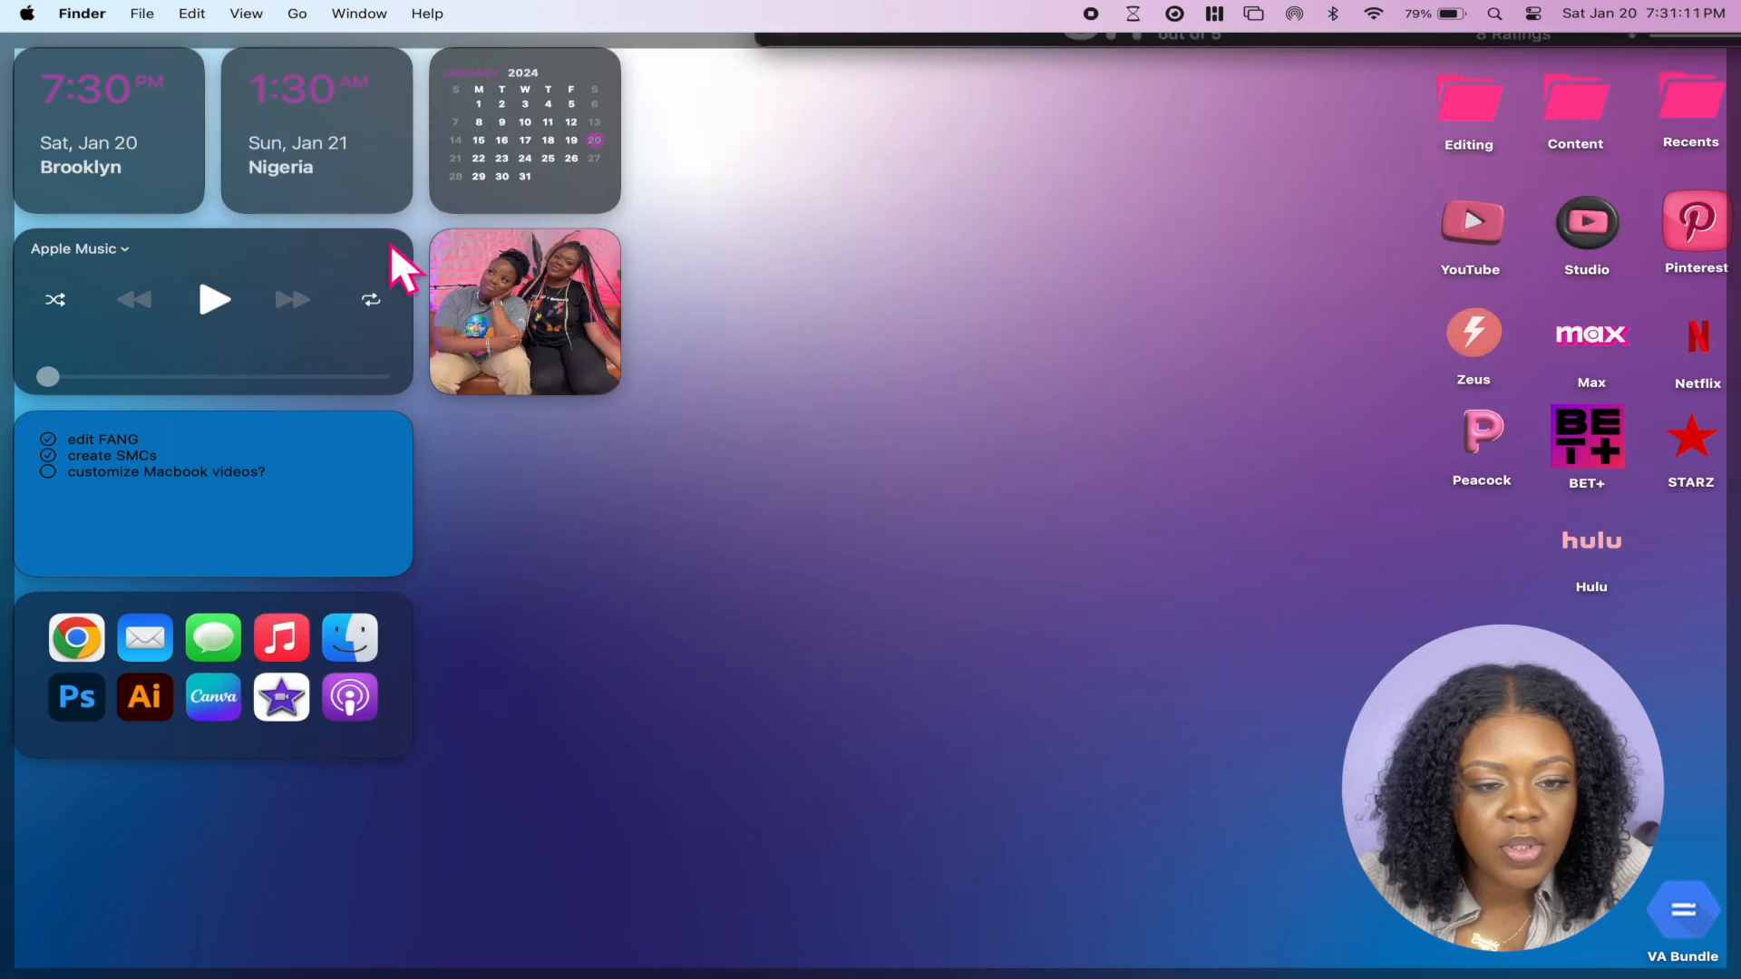
pyautogui.click(978, 609)
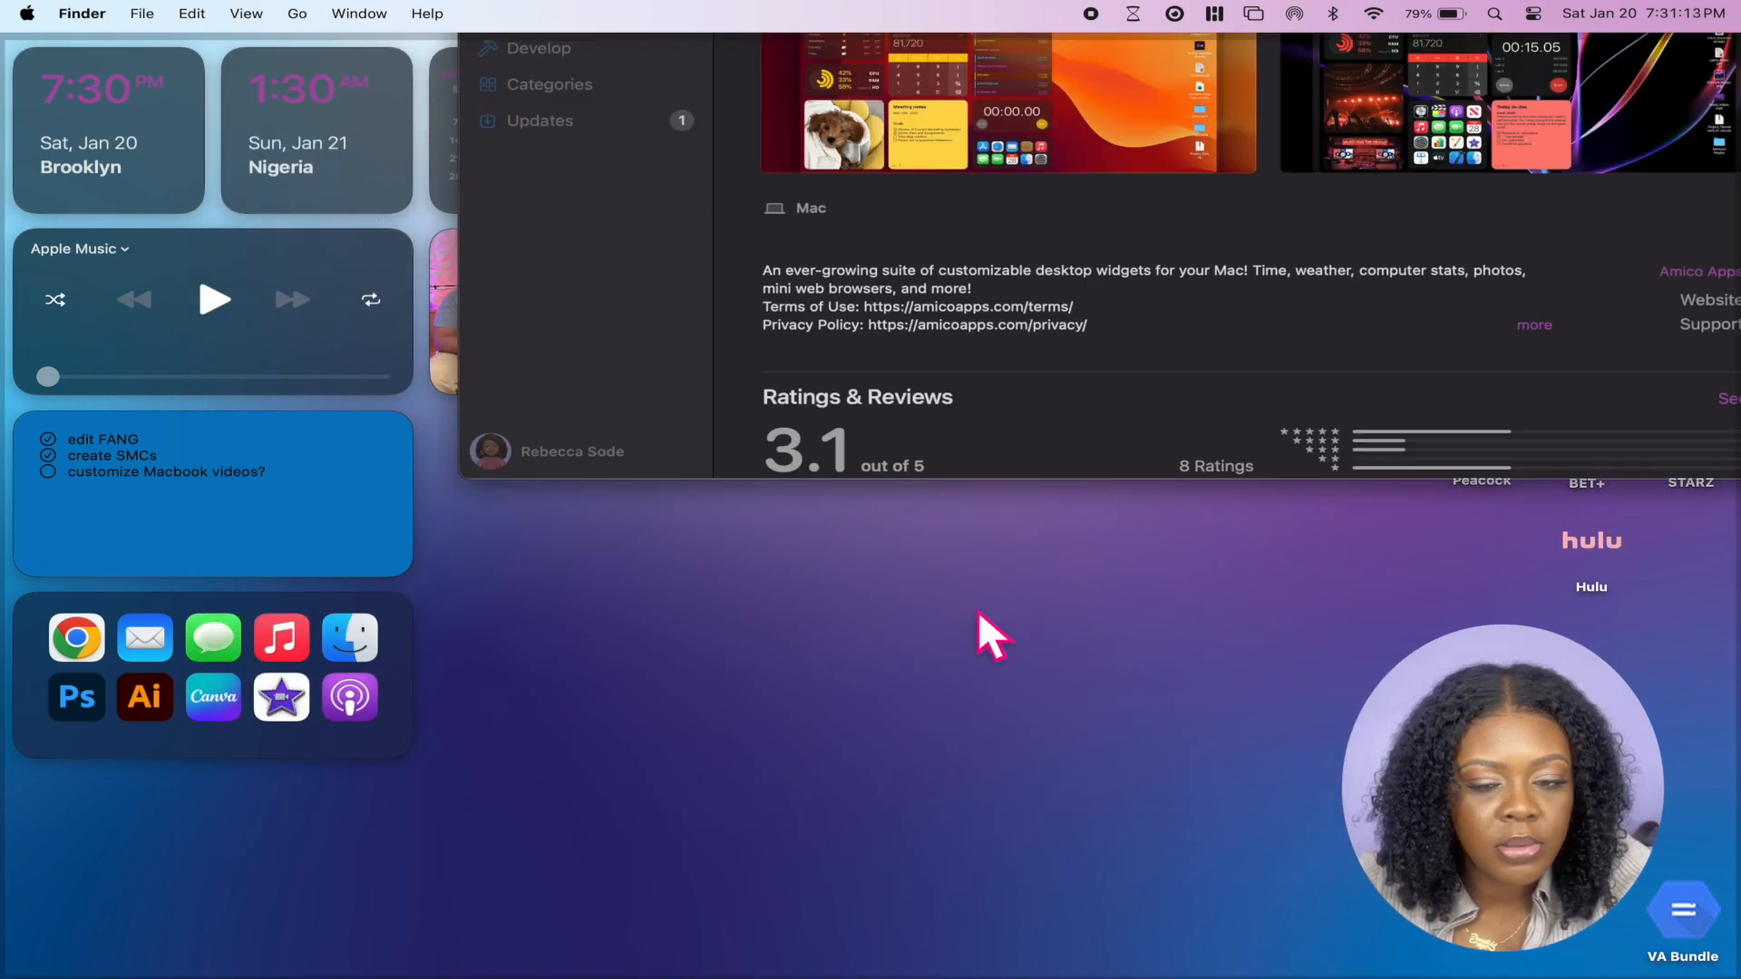
pyautogui.scroll(5, 796, 363)
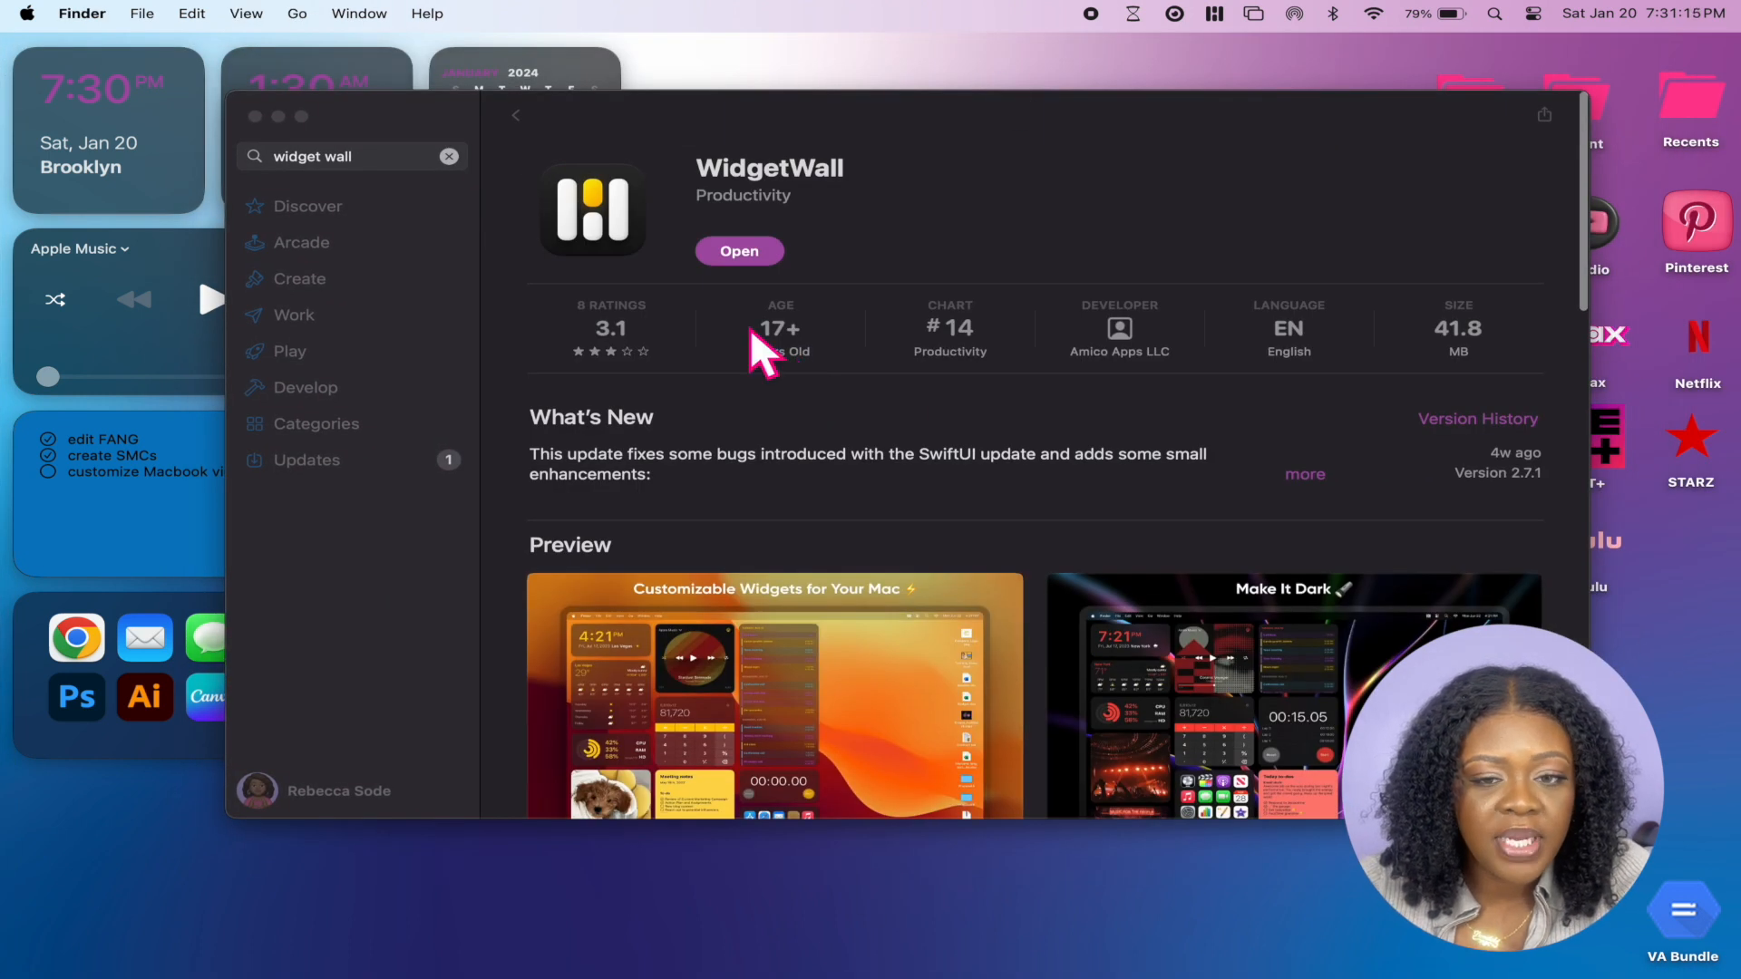
# Look at the WidgetWall app's commands for adding and hiding widgets, and close the App Store window
pyautogui.click(1216, 13)
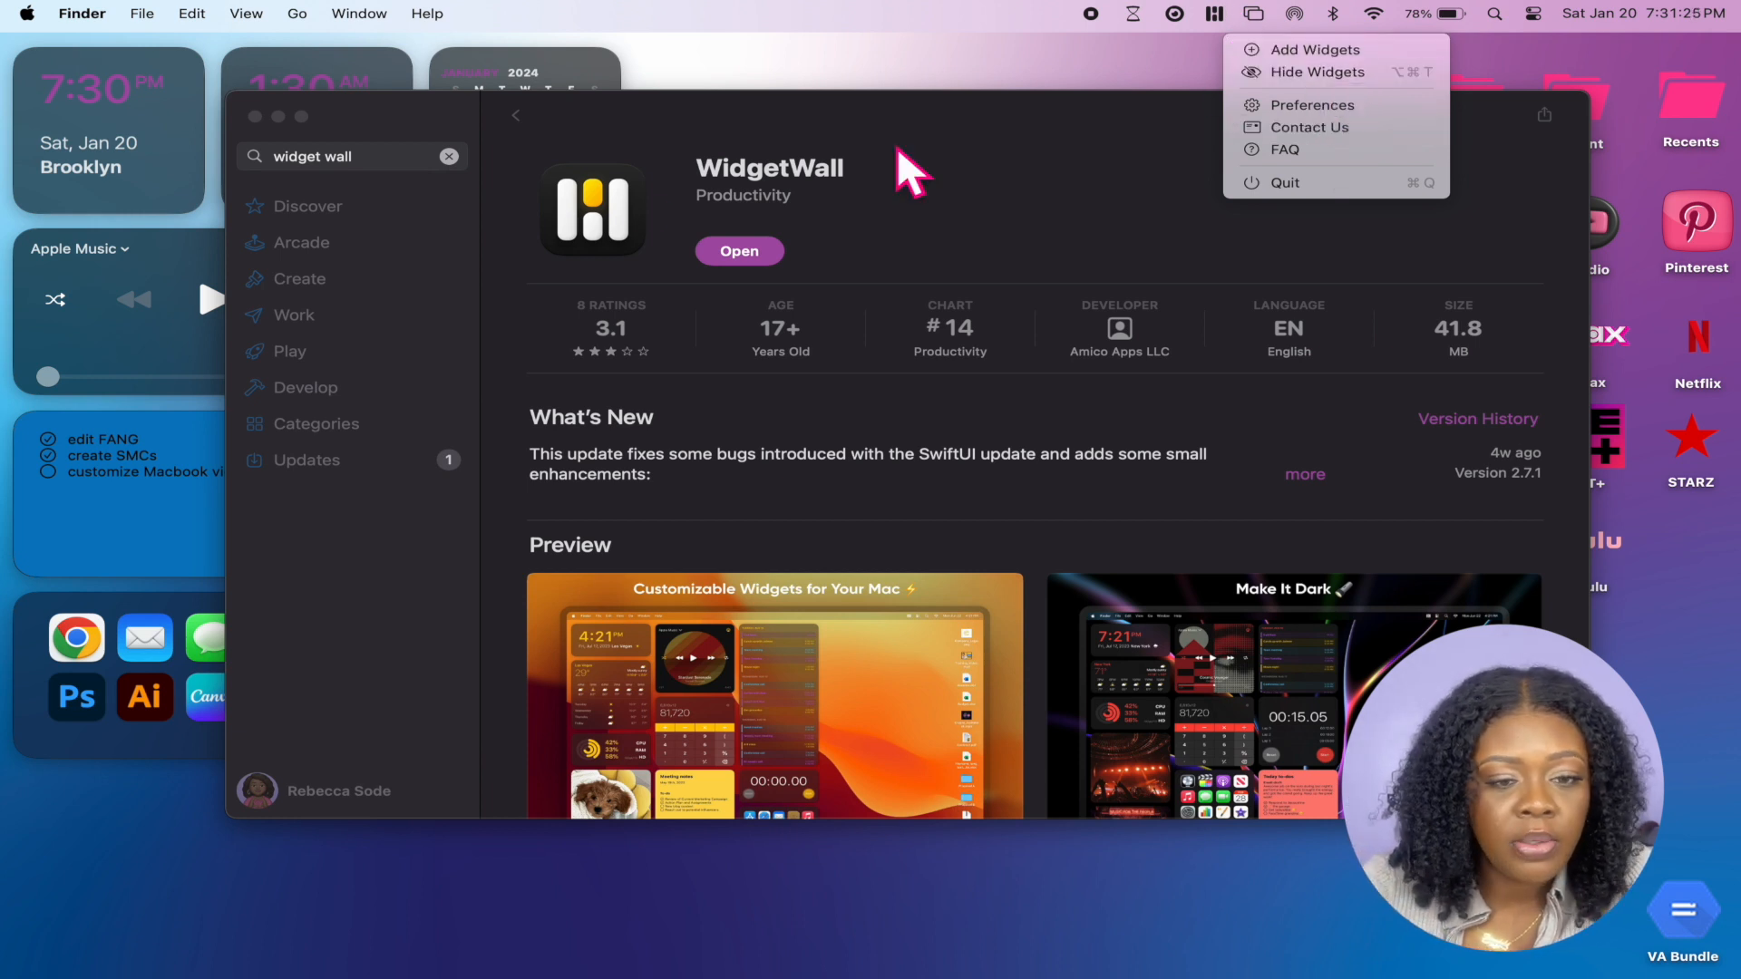
pyautogui.click(272, 138)
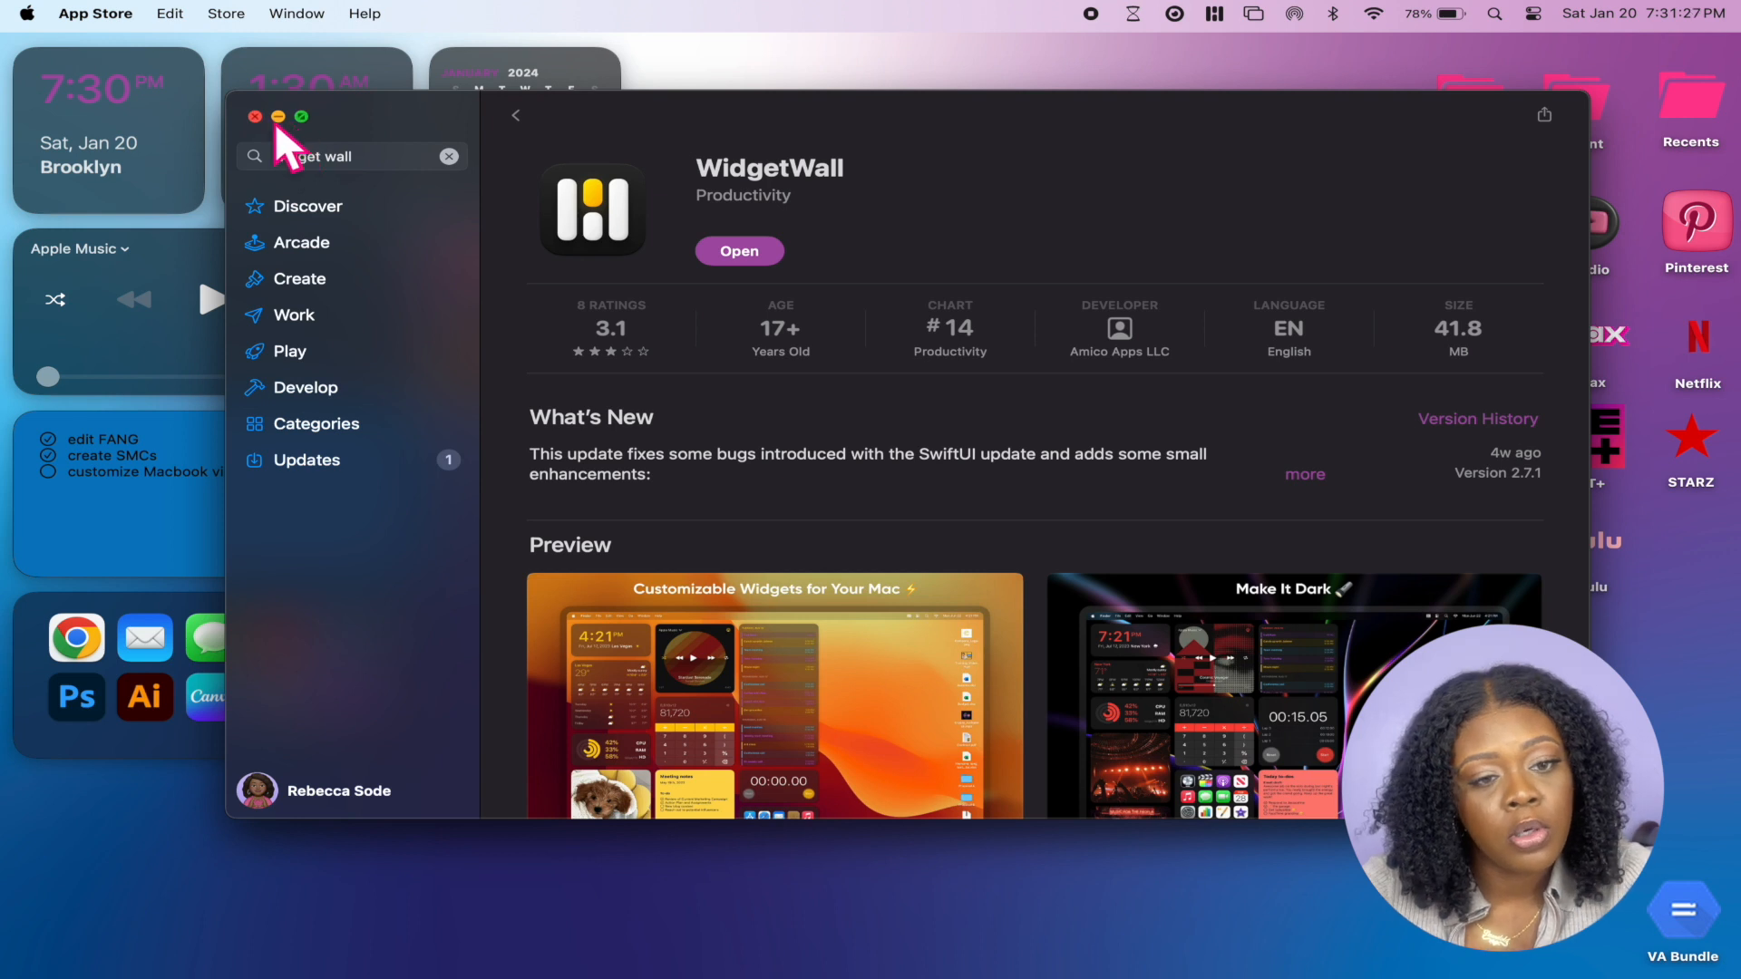
pyautogui.click(255, 117)
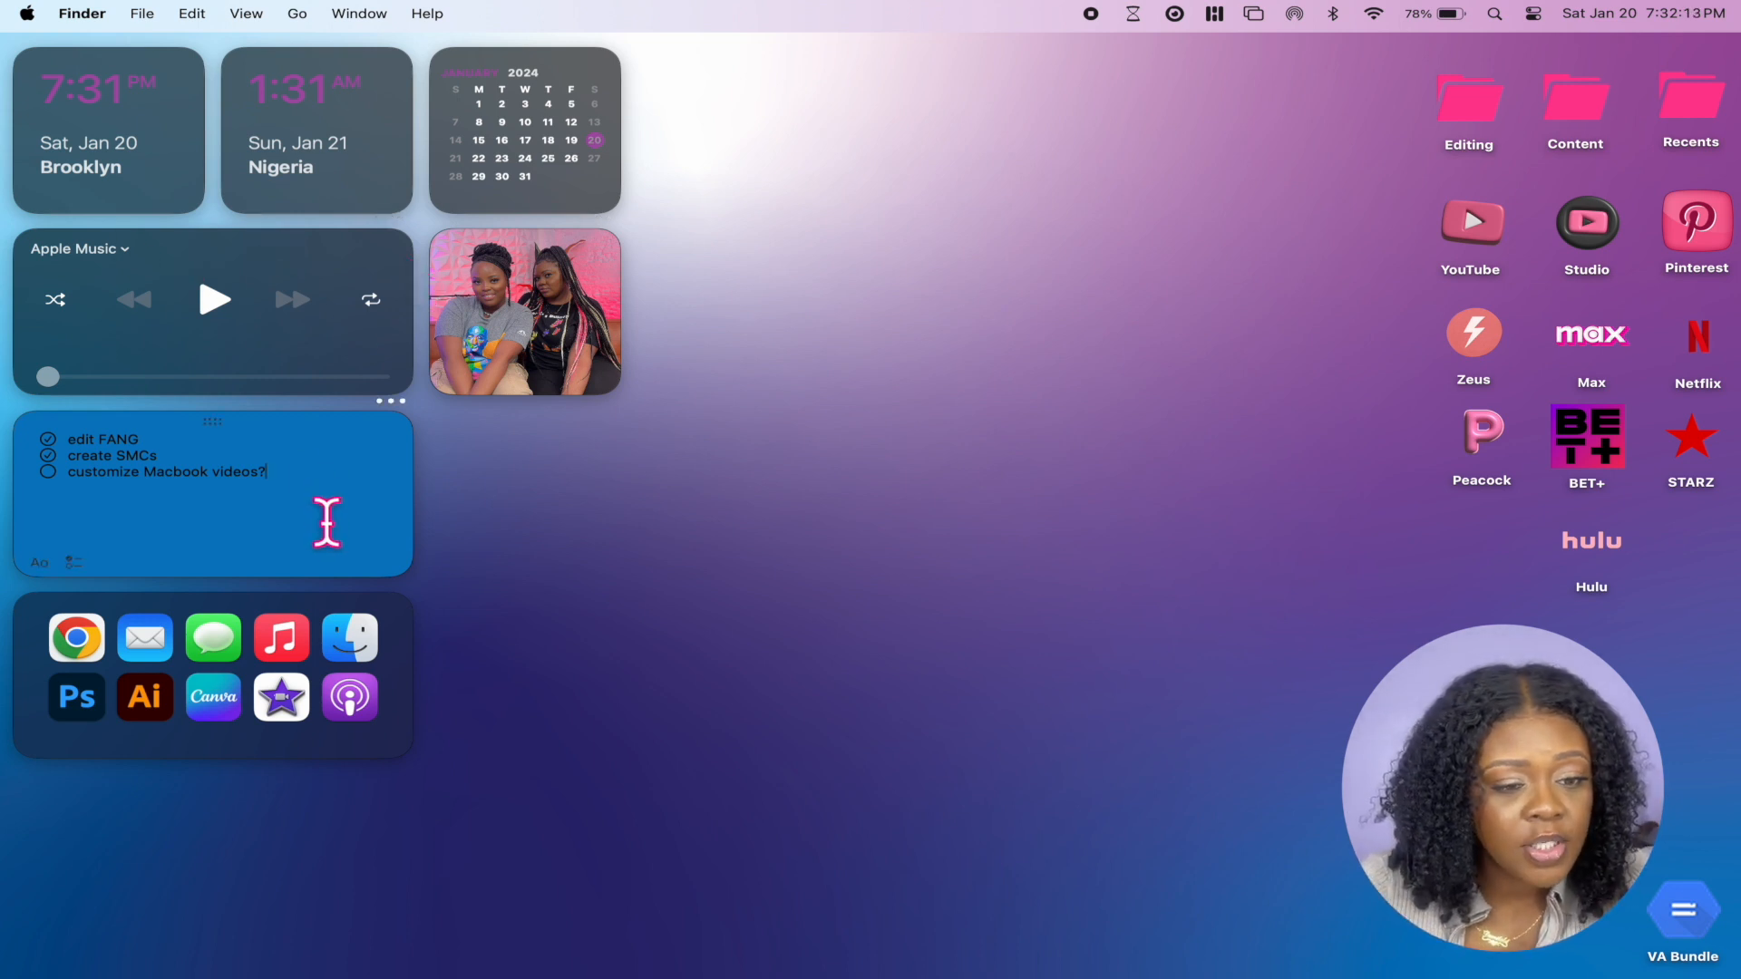
# Add the test checklist items afbhff and bfjabfjl below the customize Macbook videos? entry in the sticky note widget
pyautogui.press('Return')
pyautogui.write('afbhff')
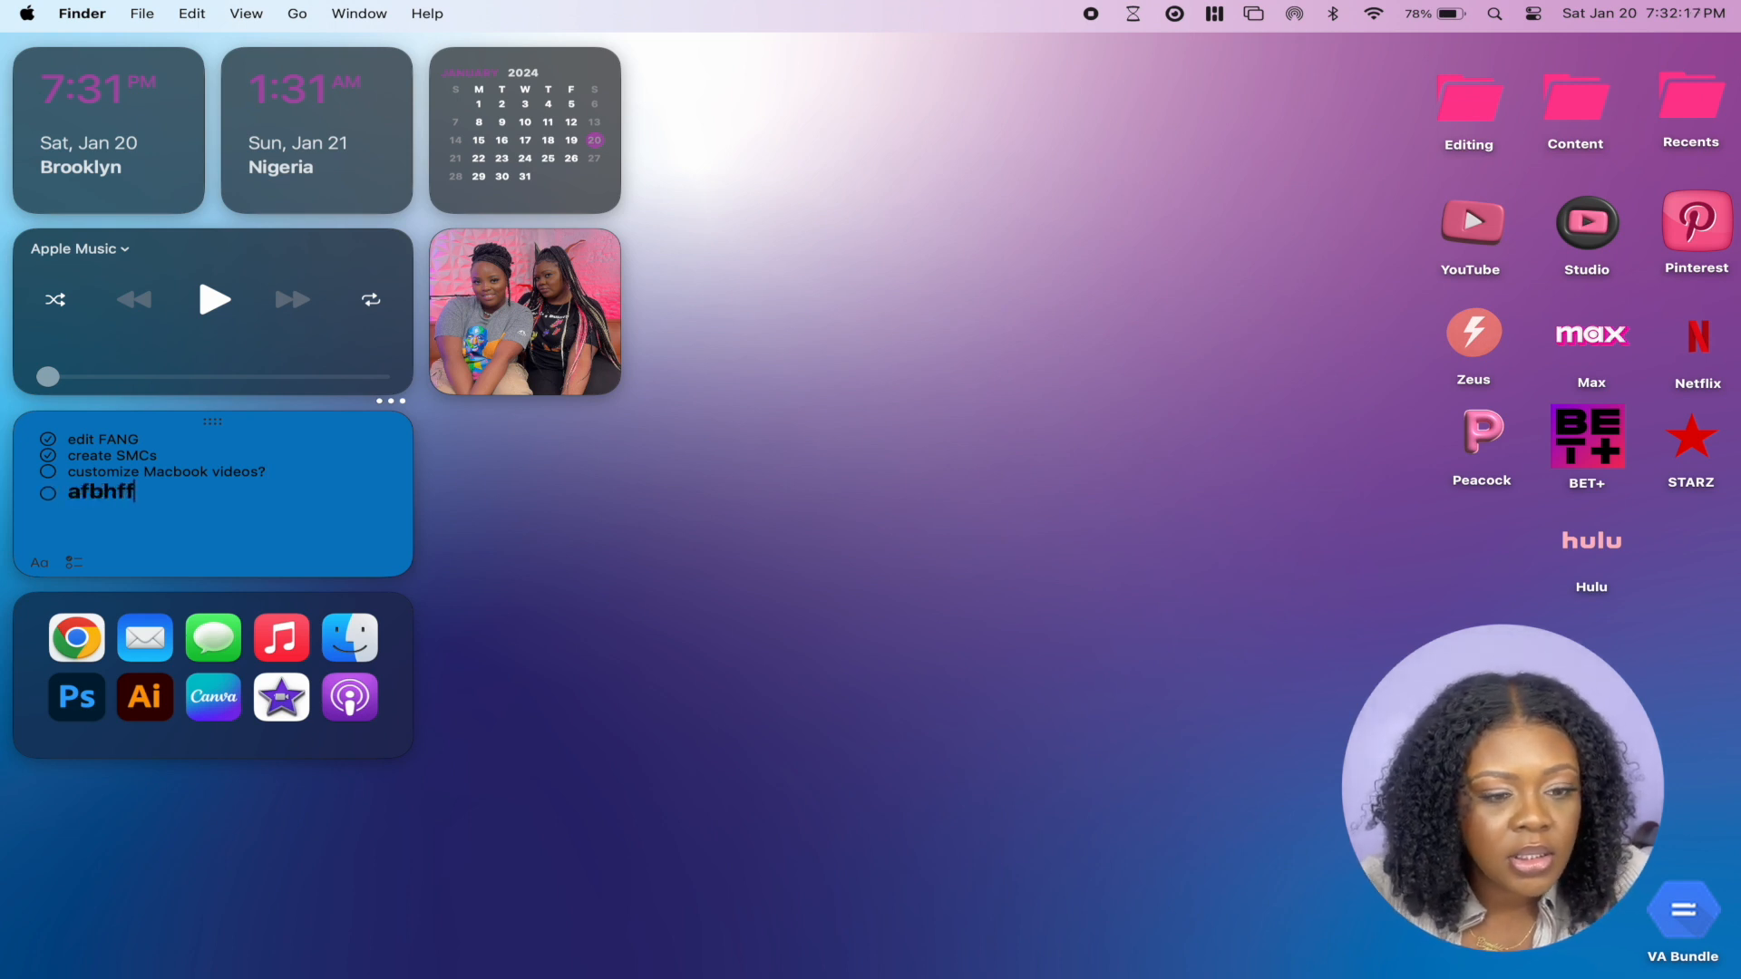
pyautogui.press('Return')
pyautogui.write('bfjabfjl')
# Delete both test checklist items from the sticky note widget
pyautogui.press('BackSpace')
pyautogui.press('BackSpace')
pyautogui.press('BackSpace')
pyautogui.press('BackSpace')
pyautogui.press('BackSpace')
pyautogui.press('BackSpace')
pyautogui.press('BackSpace')
pyautogui.press('BackSpace')
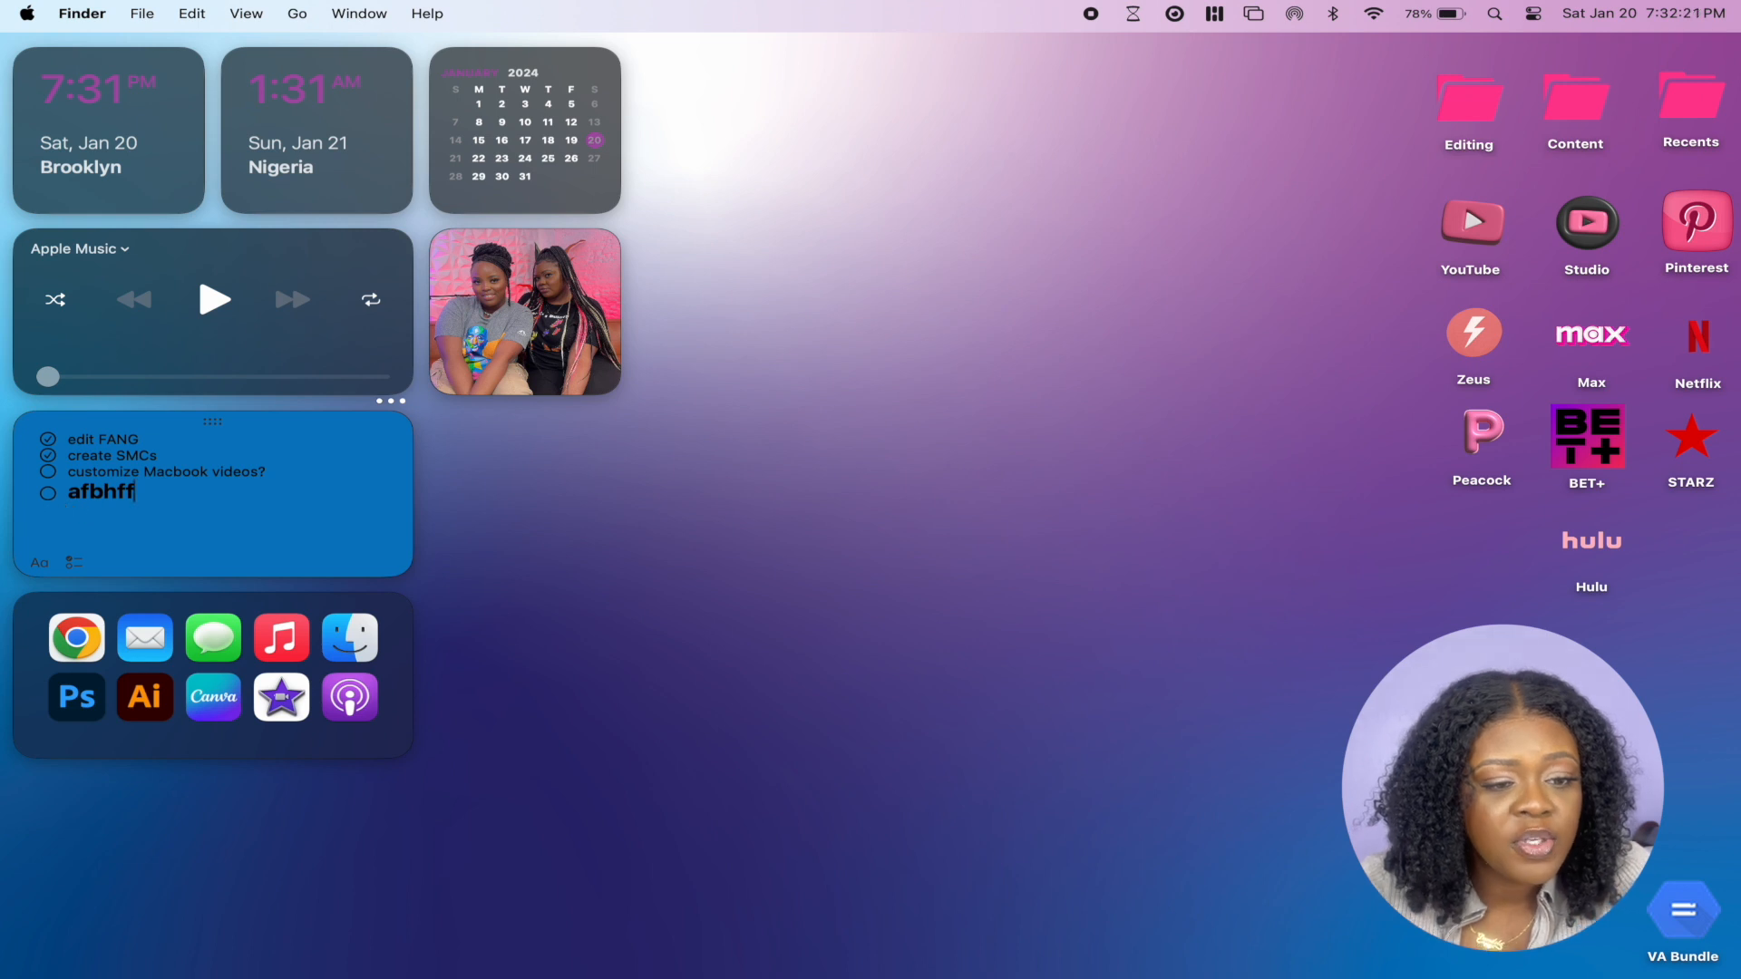
pyautogui.press('BackSpace')
pyautogui.press('BackSpace')
pyautogui.press('BackSpace')
pyautogui.press('BackSpace')
pyautogui.press('BackSpace')
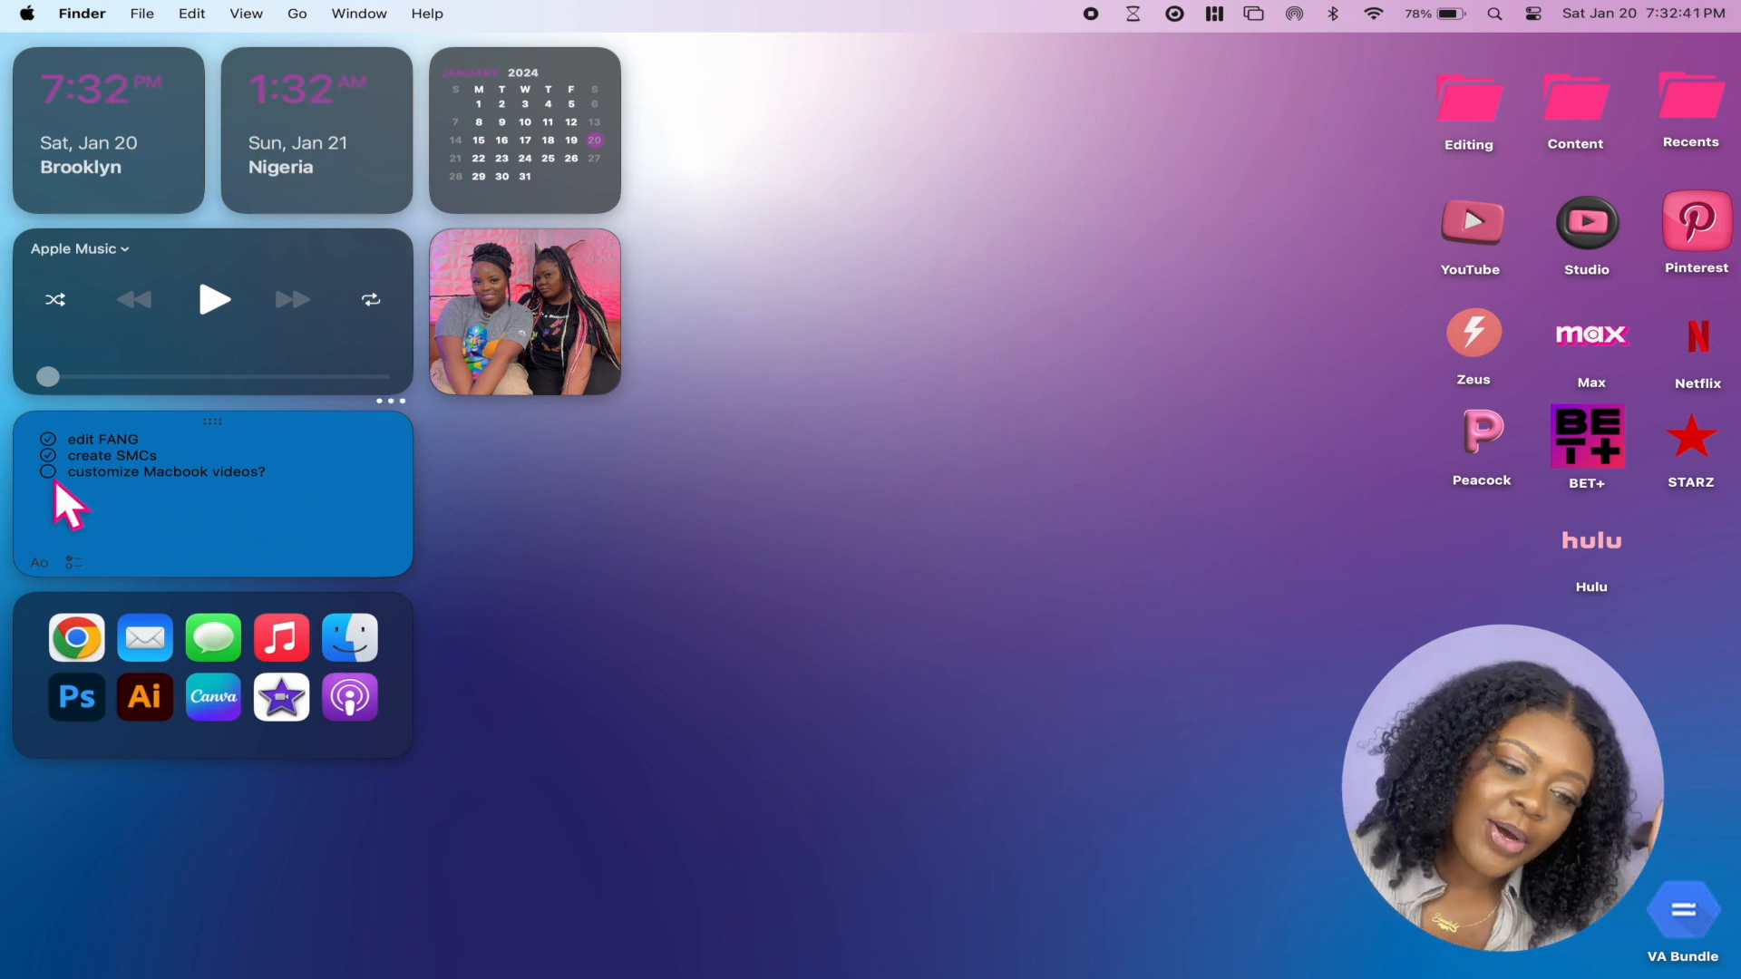
# Change the calendar widget's tint and the sticky note widget's background to pink
pyautogui.click(367, 459)
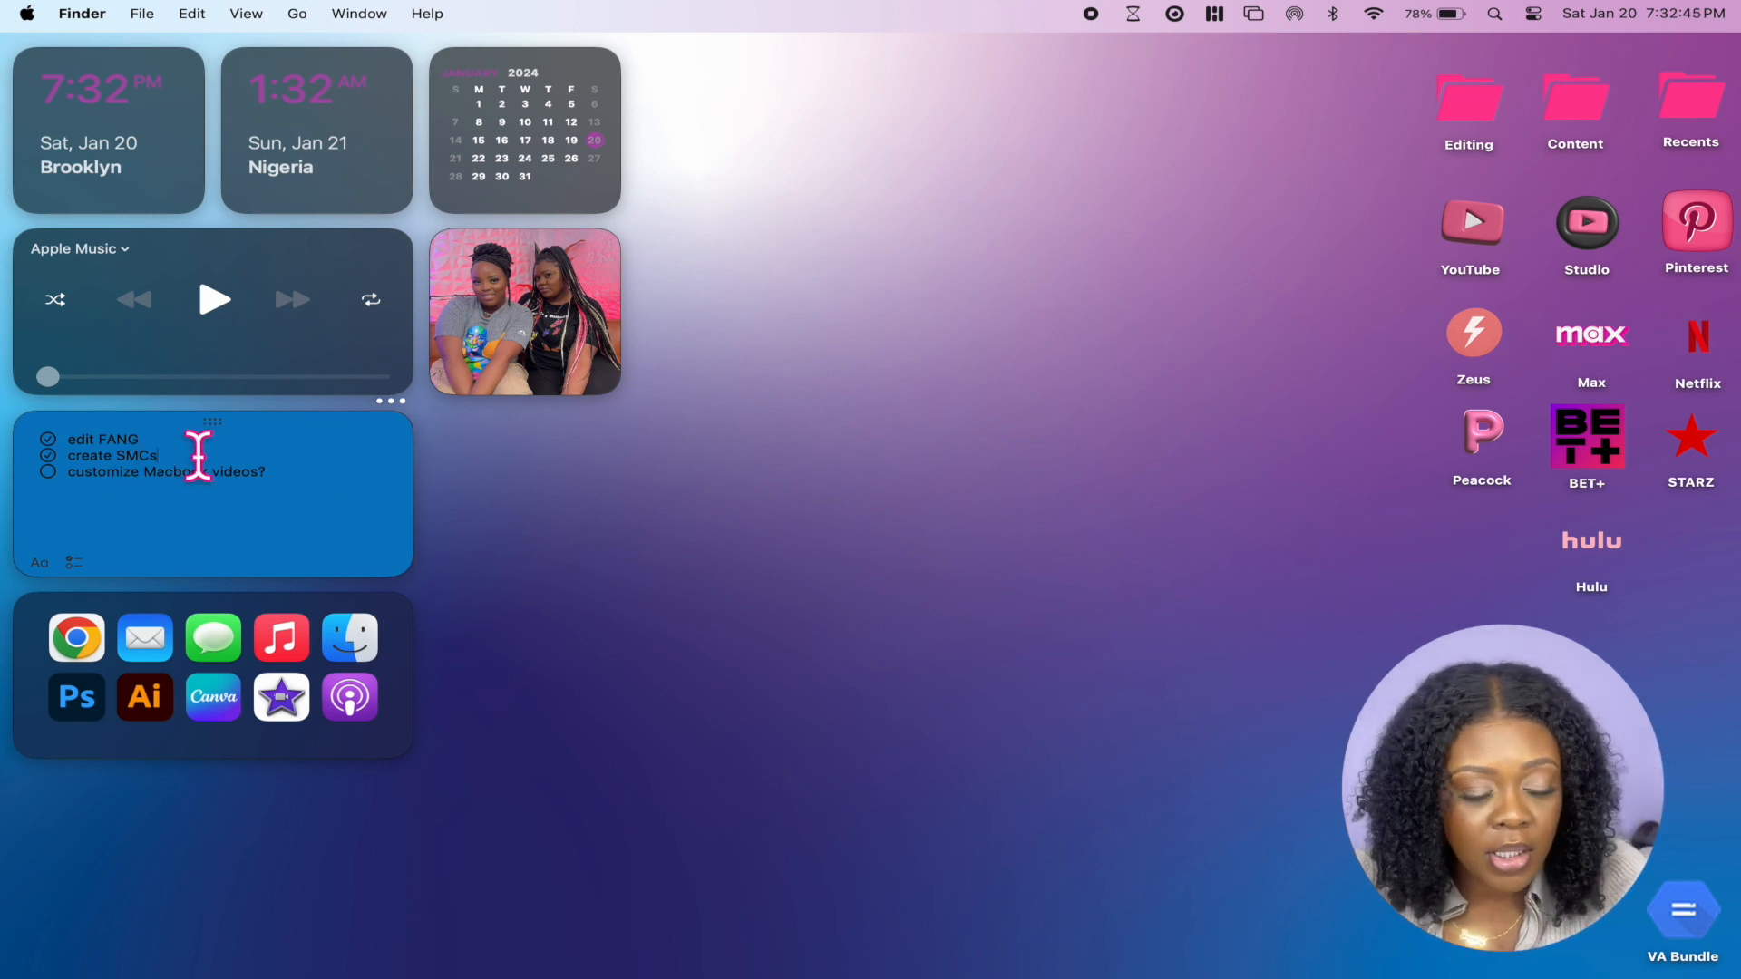
pyautogui.rightClick(140, 527)
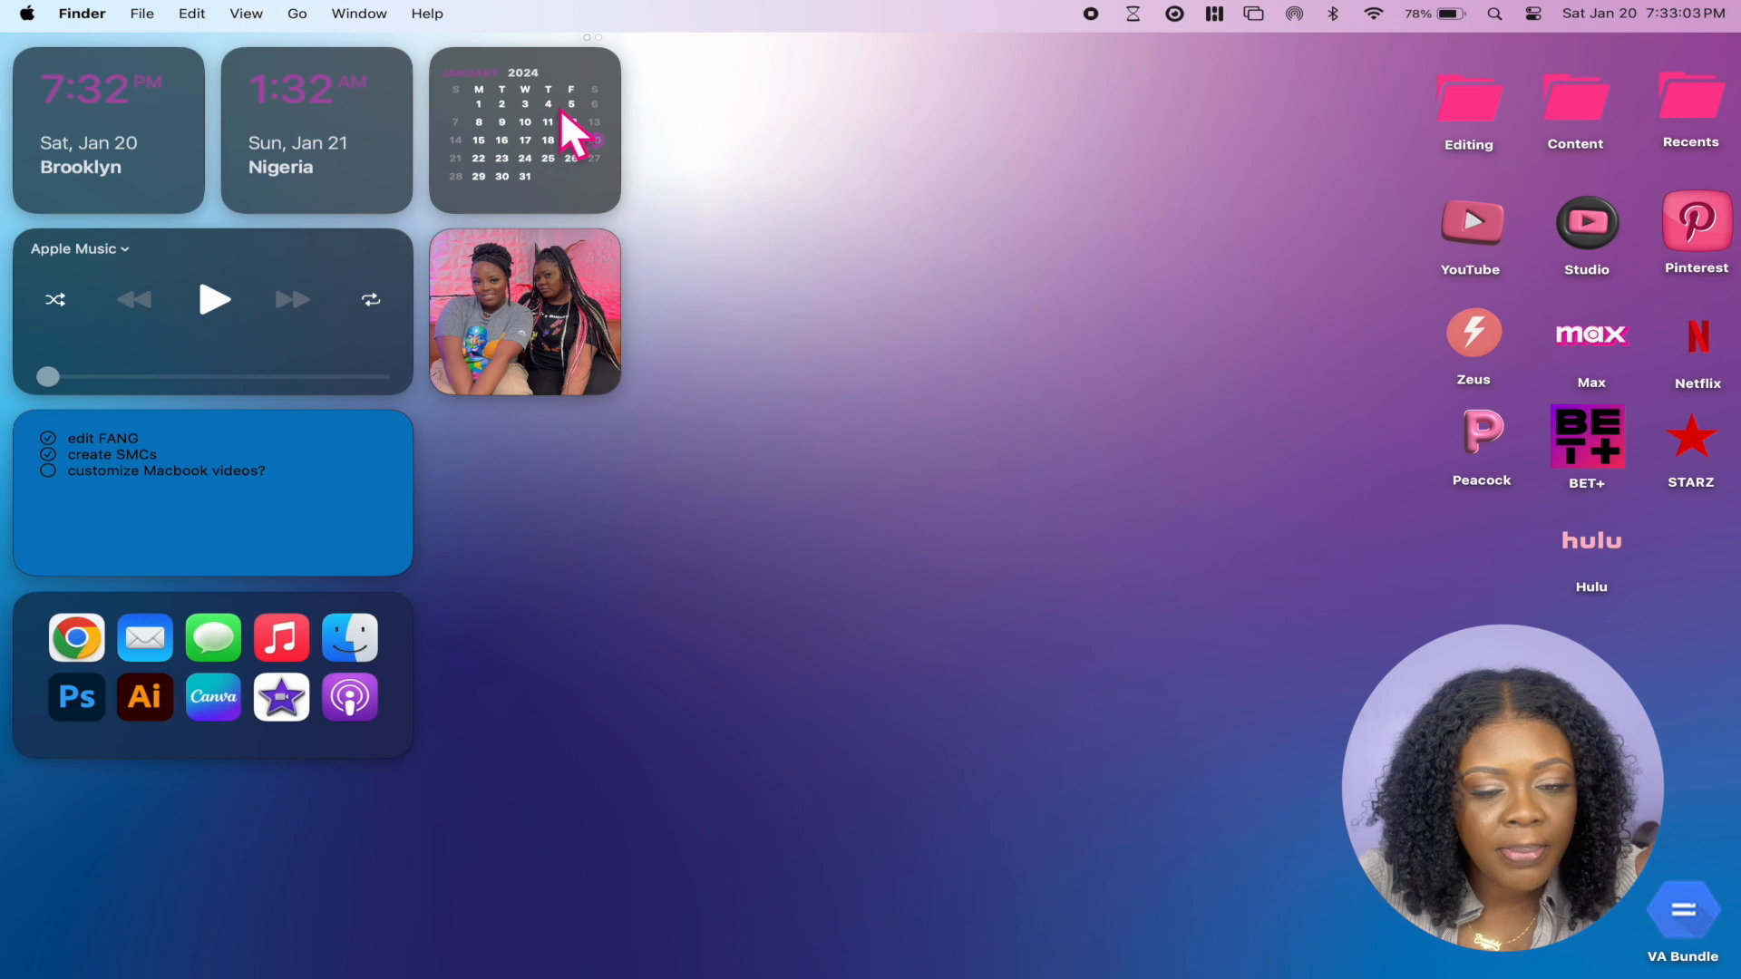
pyautogui.click(591, 39)
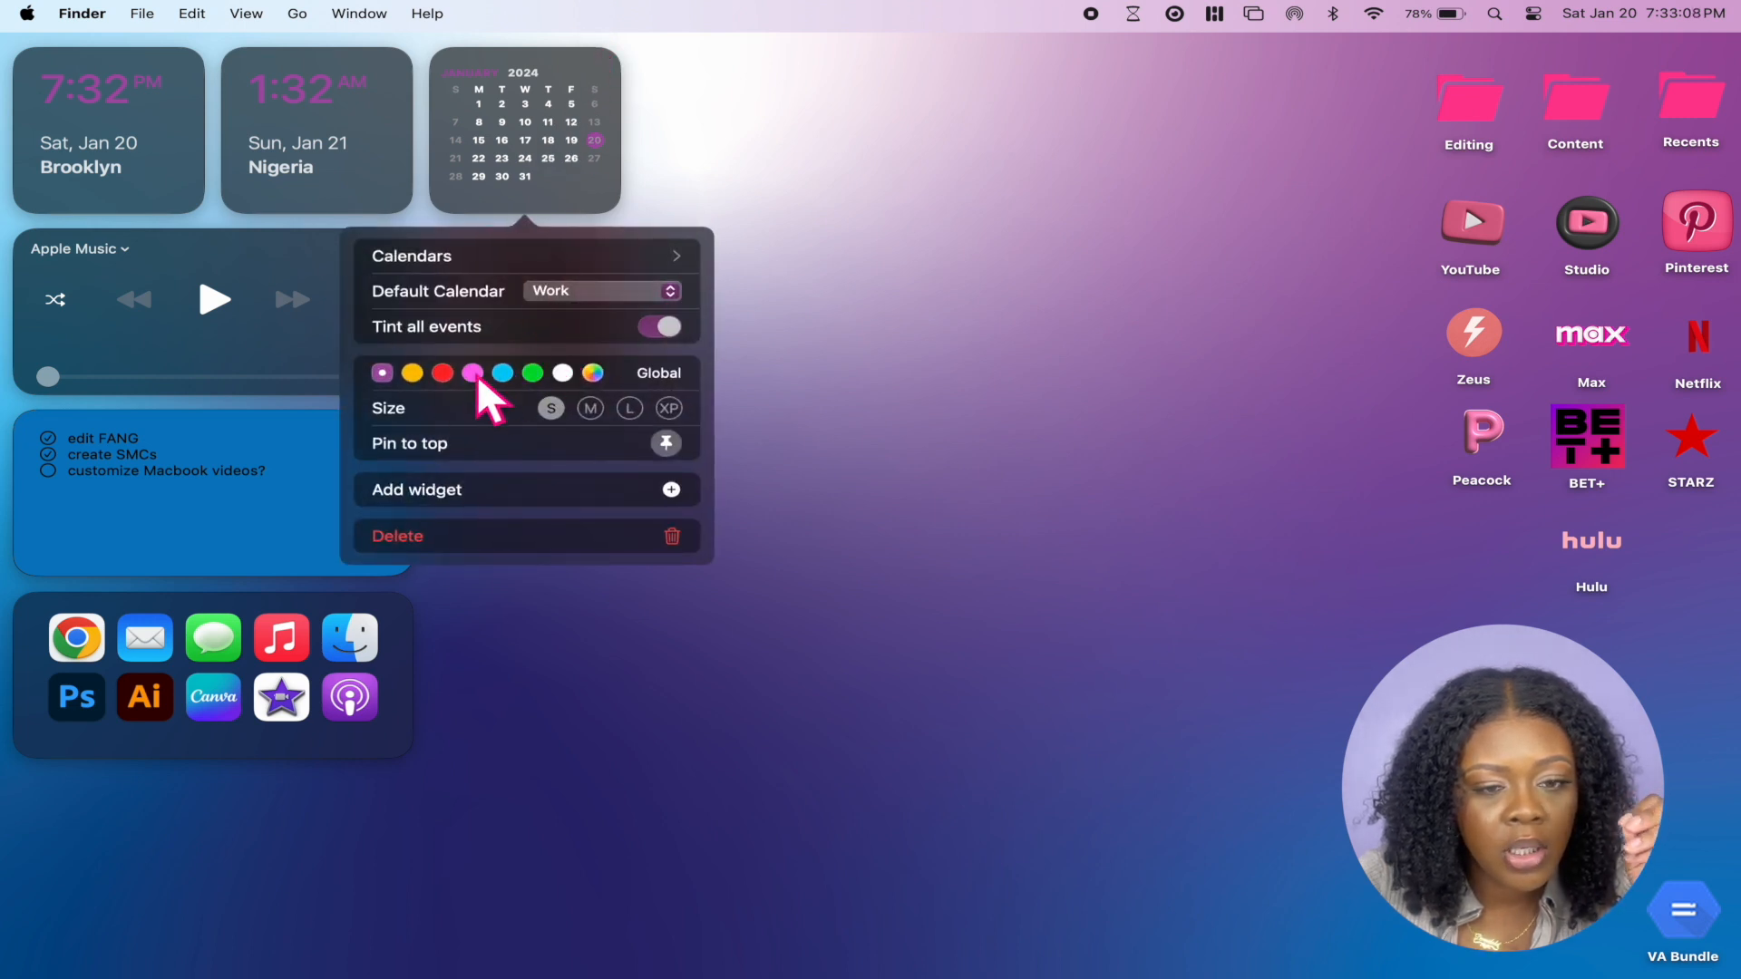
pyautogui.click(475, 373)
pyautogui.click(393, 400)
pyautogui.click(555, 350)
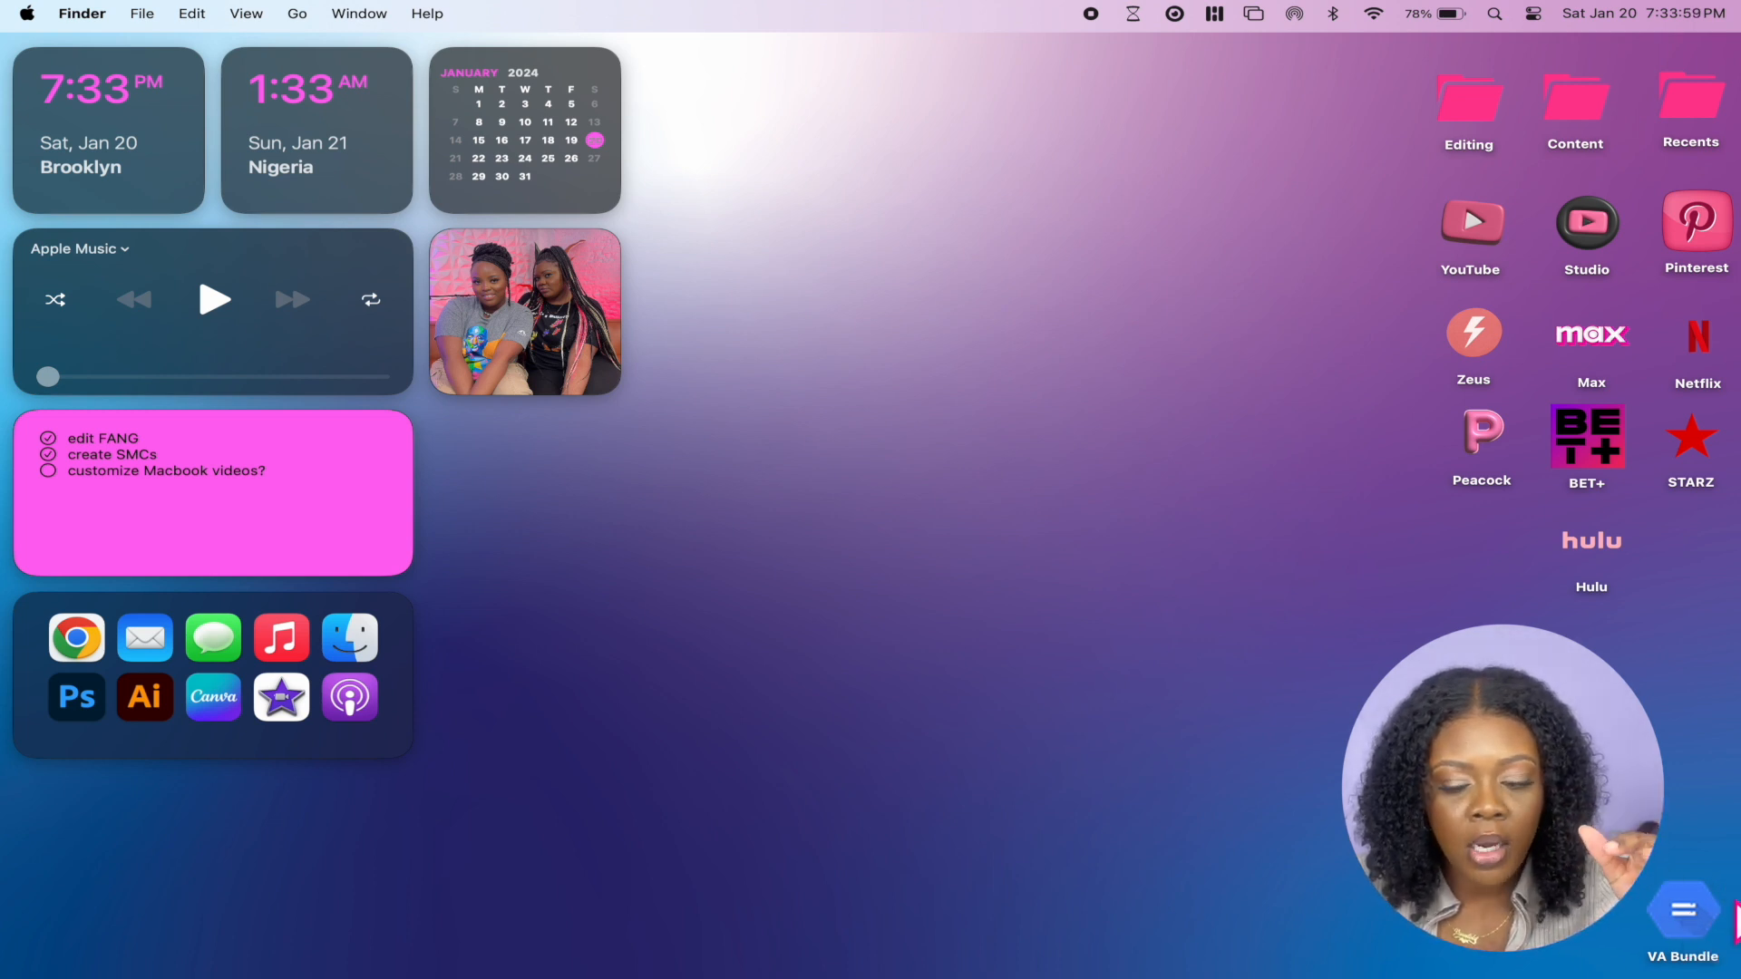
pyautogui.moveTo(1737, 975)
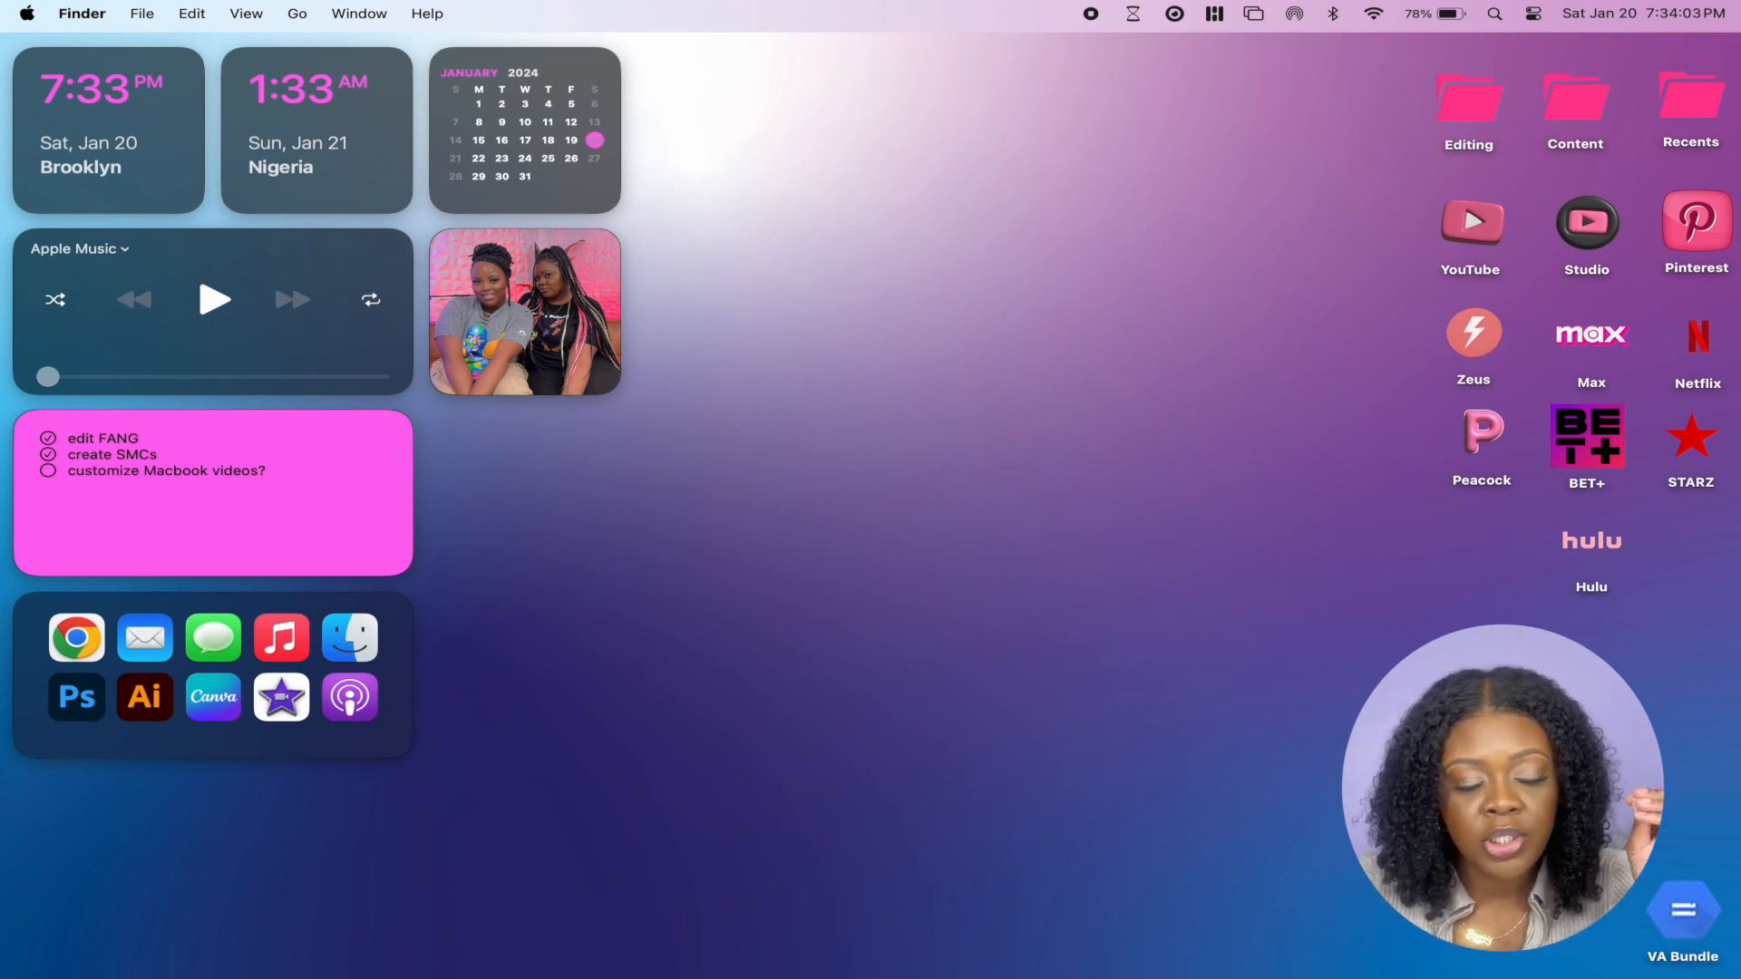
pyautogui.click(1677, 902)
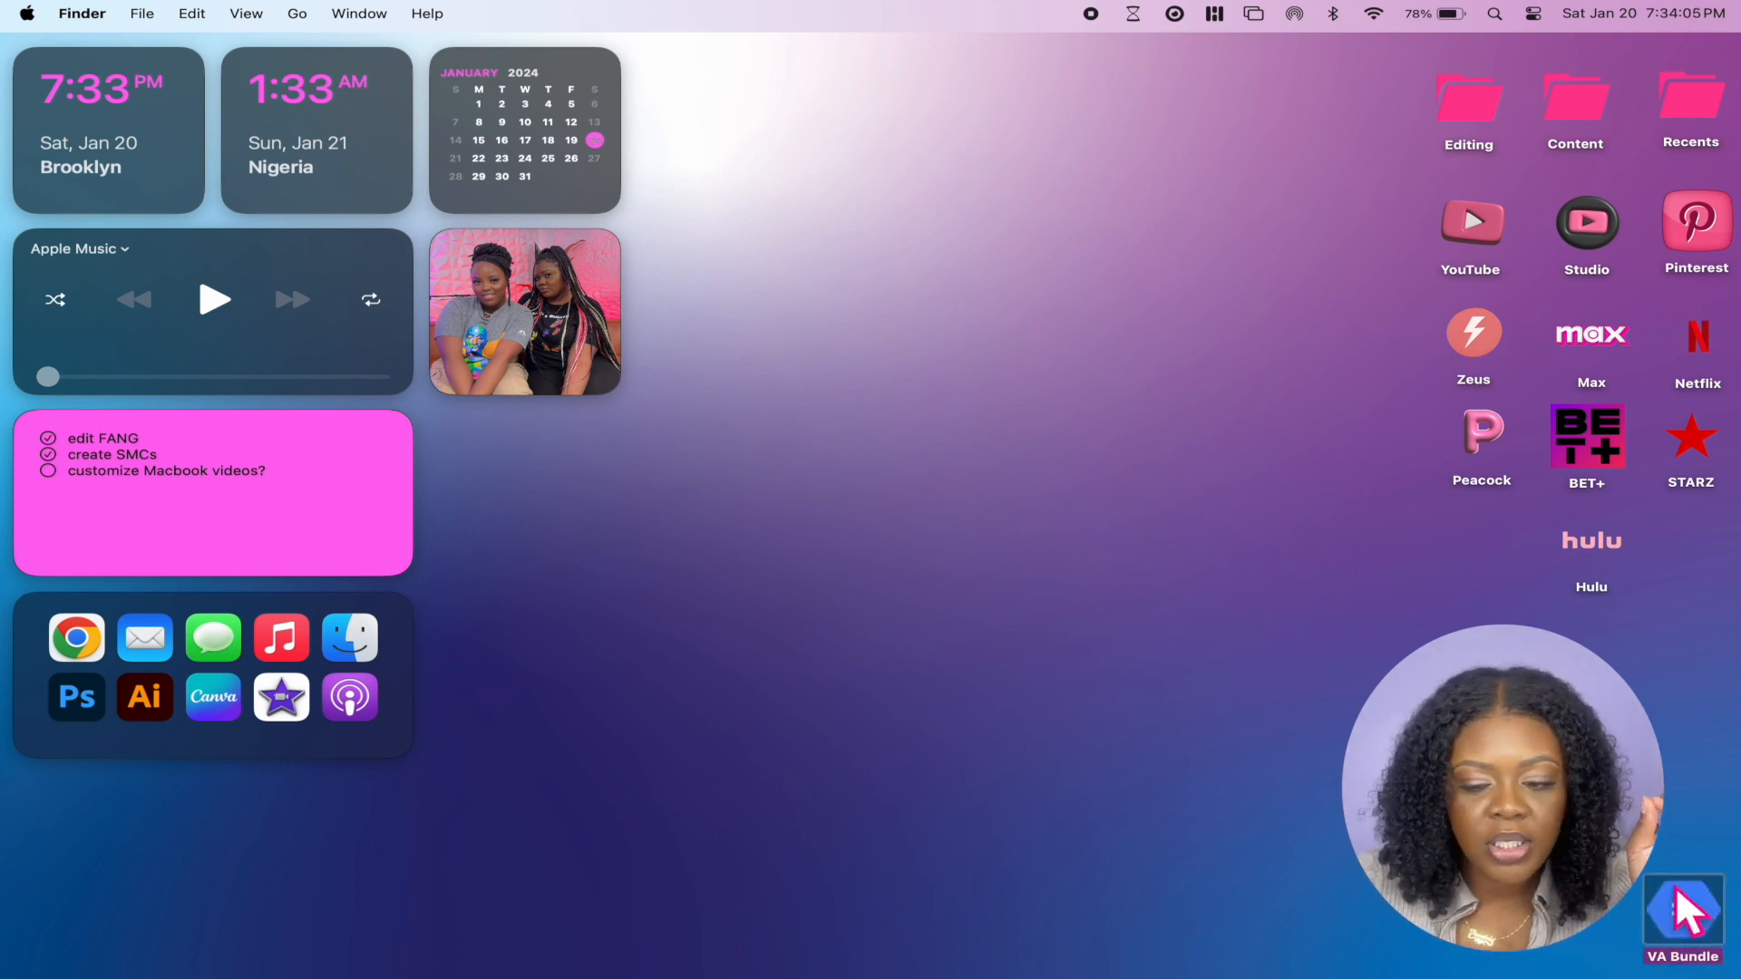
pyautogui.moveTo(1669, 920)
pyautogui.mouseDown()
pyautogui.moveTo(1671, 976)
pyautogui.moveTo(1599, 651)
pyautogui.moveTo(1673, 921)
pyautogui.mouseUp()
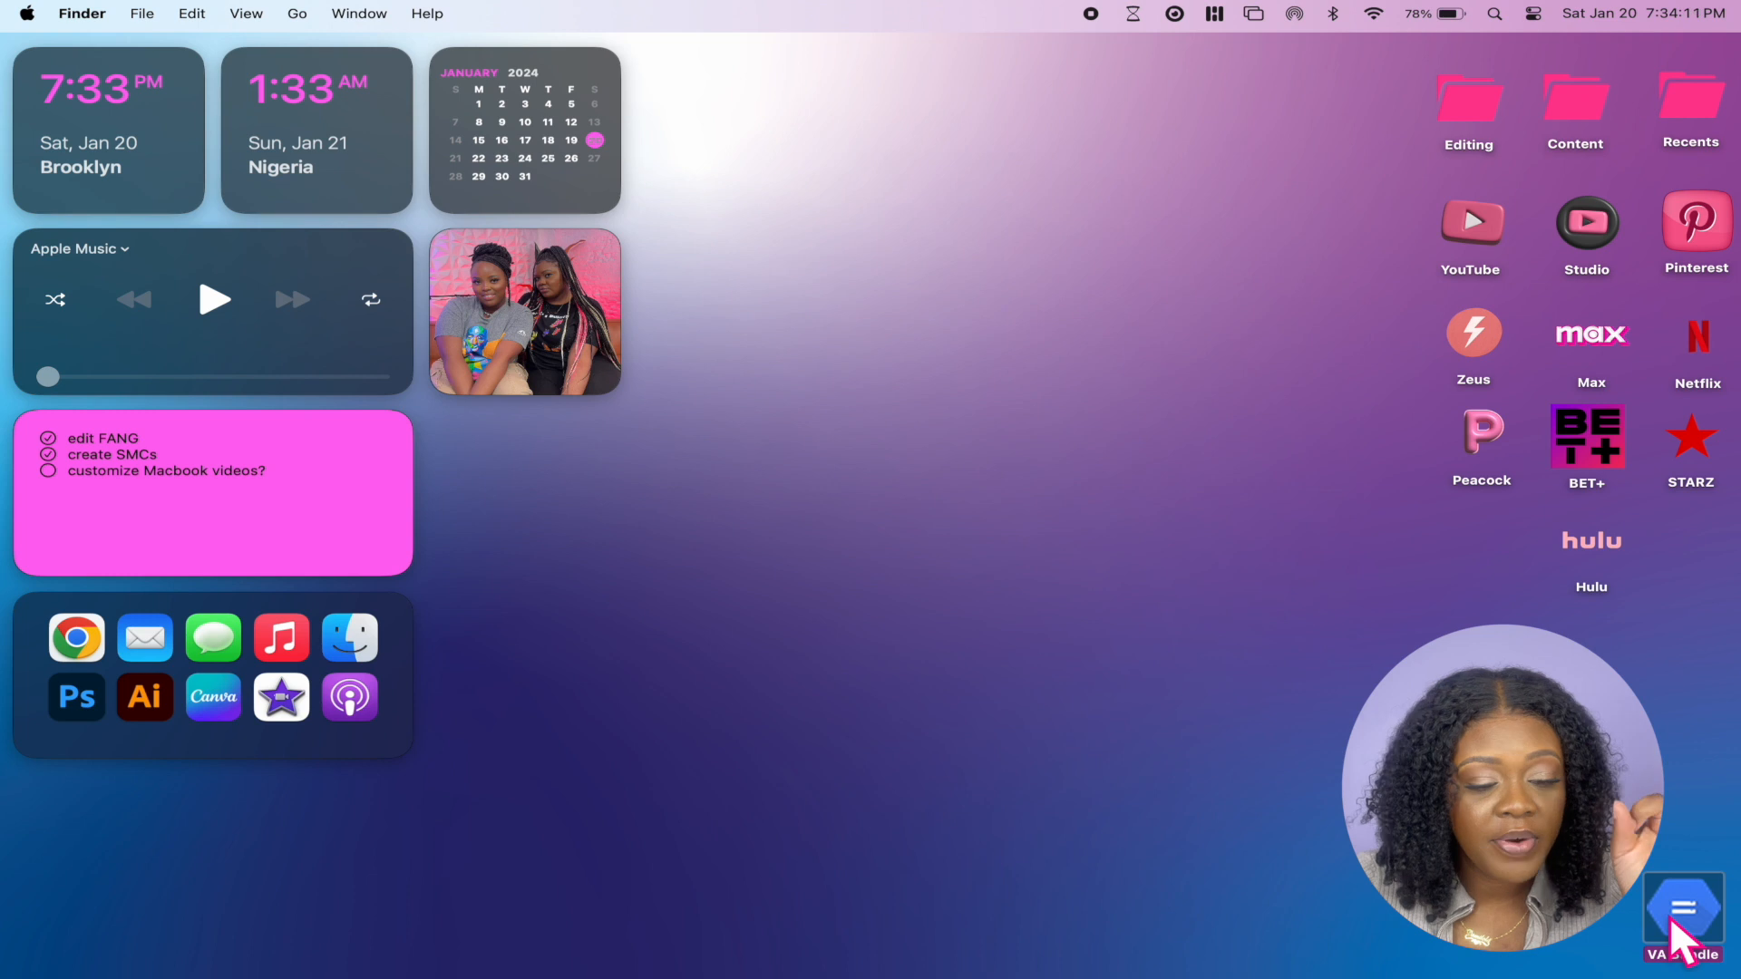
pyautogui.click(820, 574)
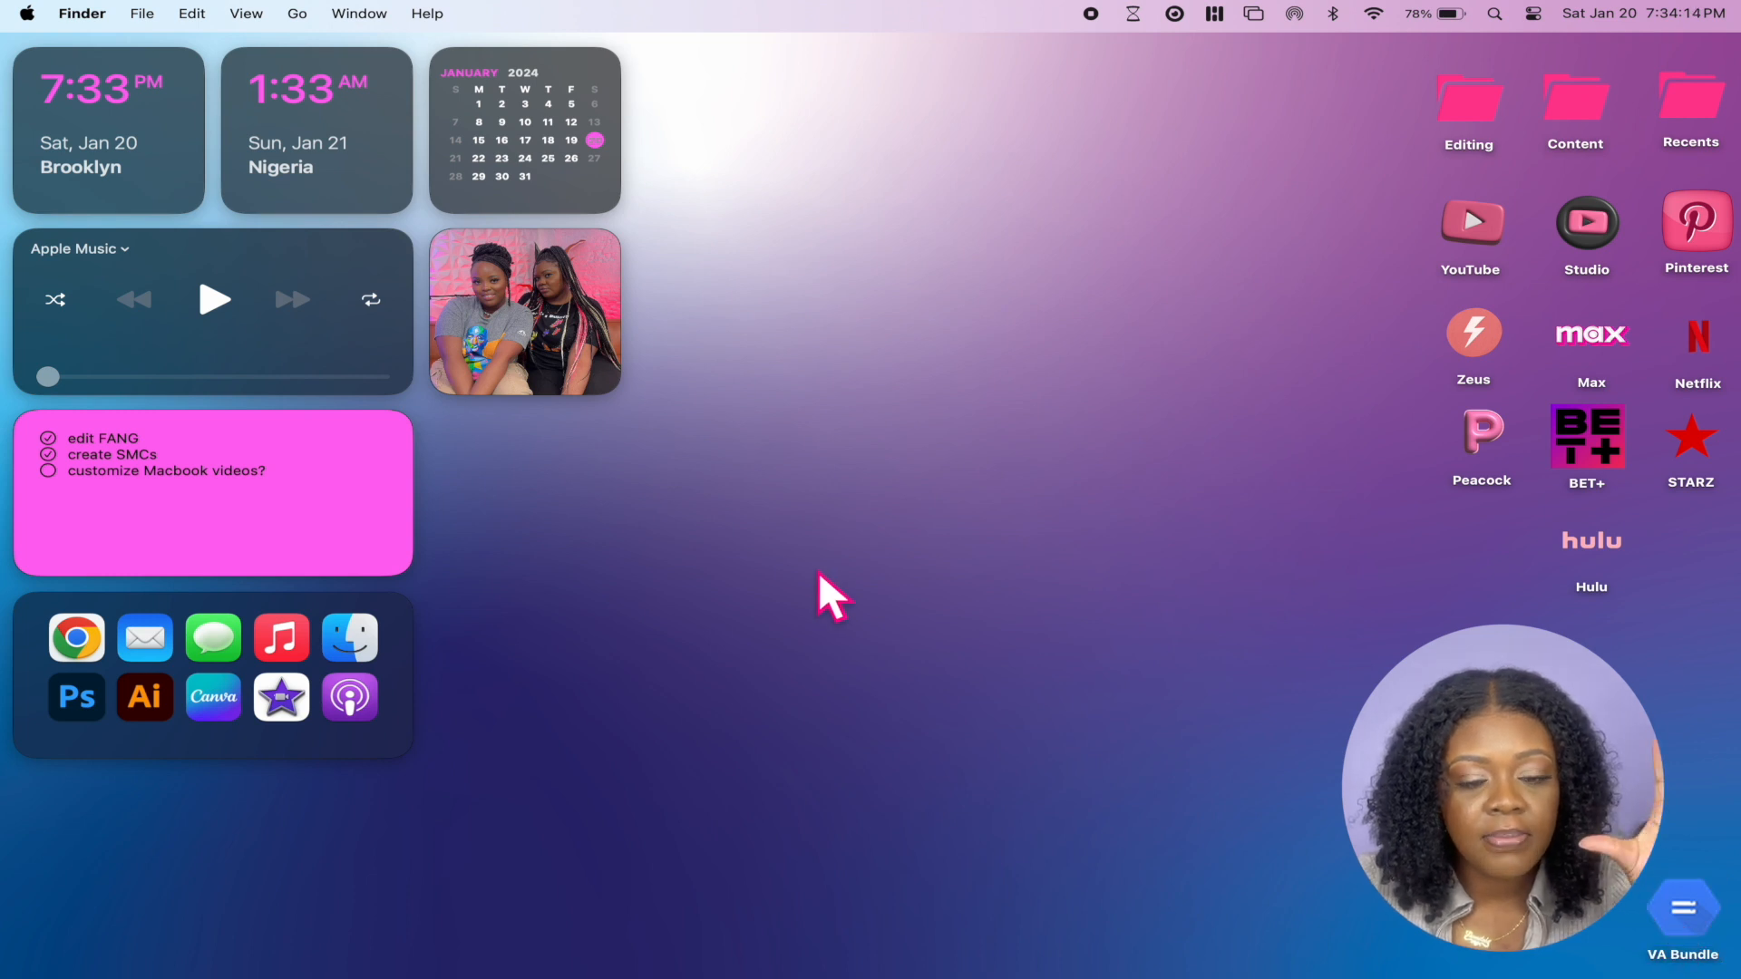
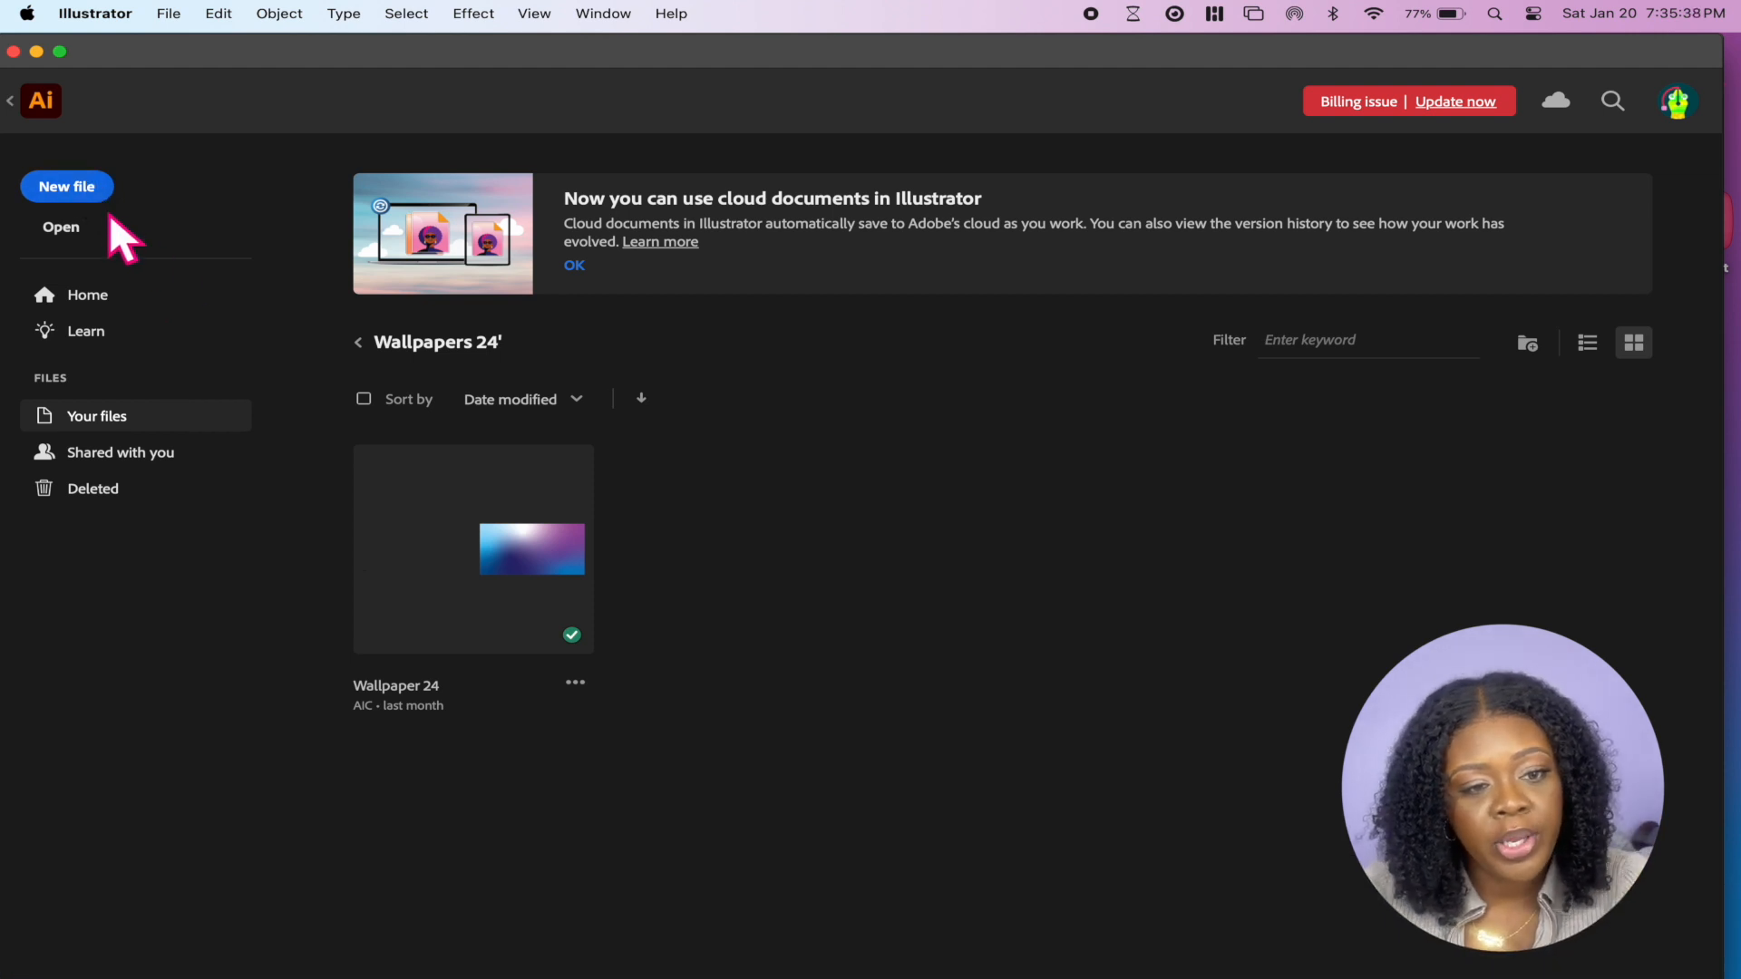
# Create a new landscape document in Illustrator with the CMYK Color mode
pyautogui.click(93, 194)
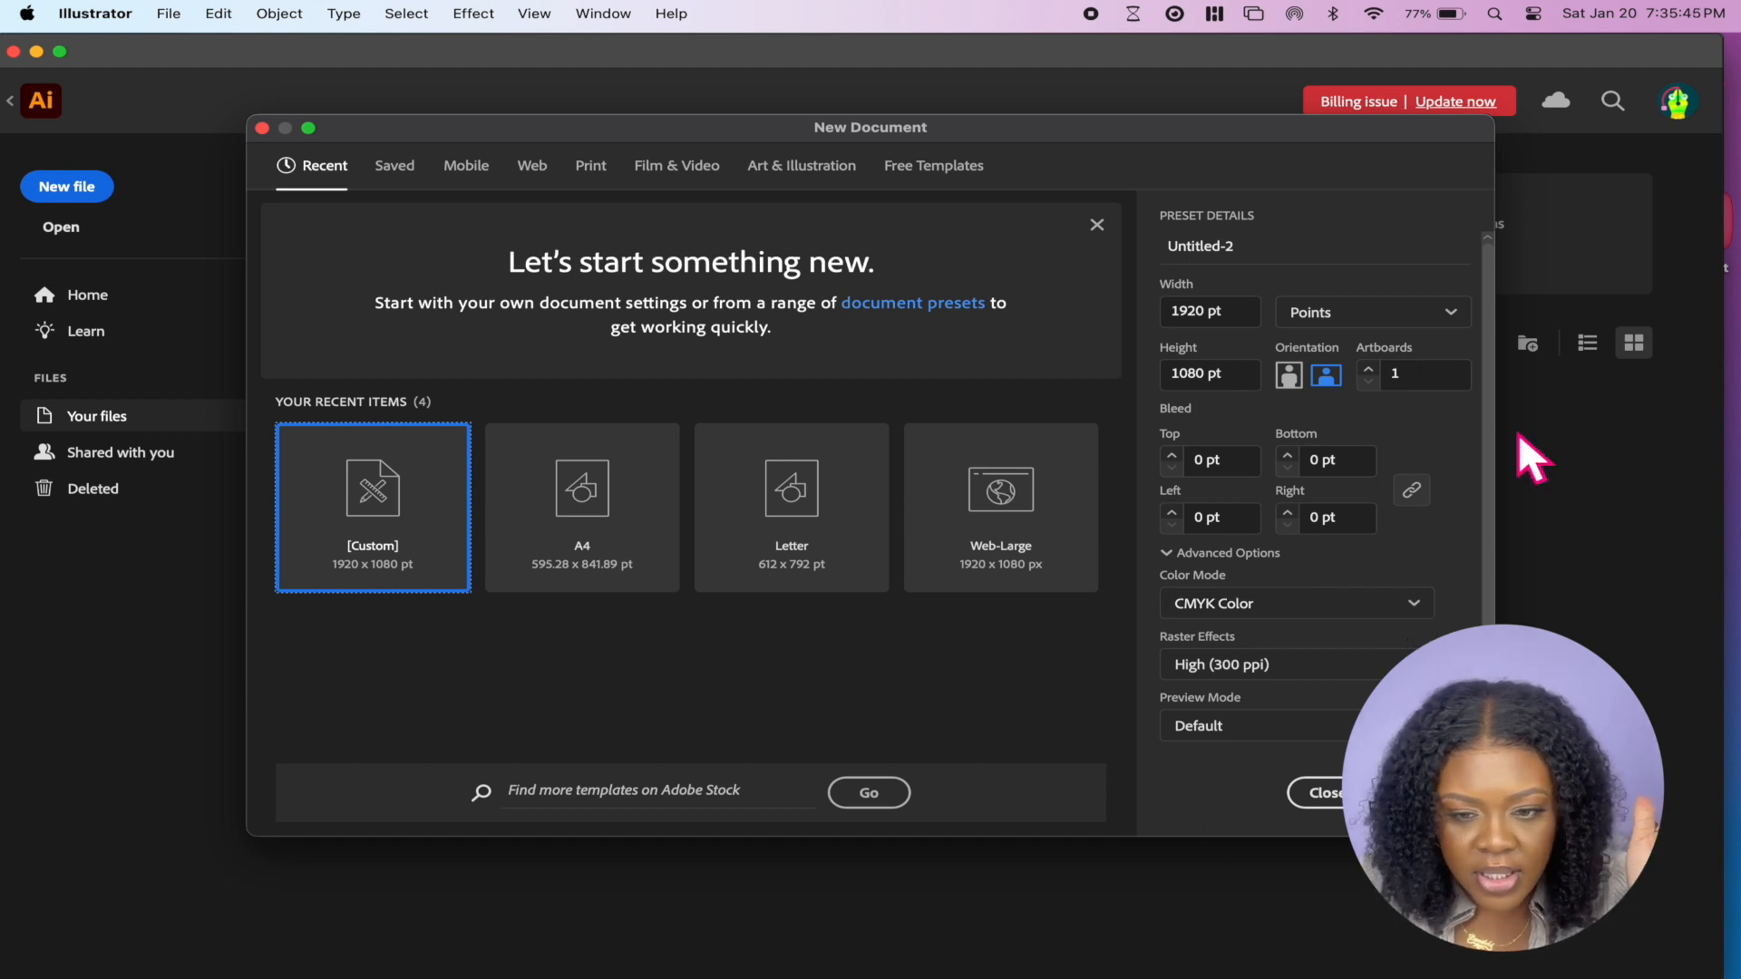
pyautogui.click(1315, 605)
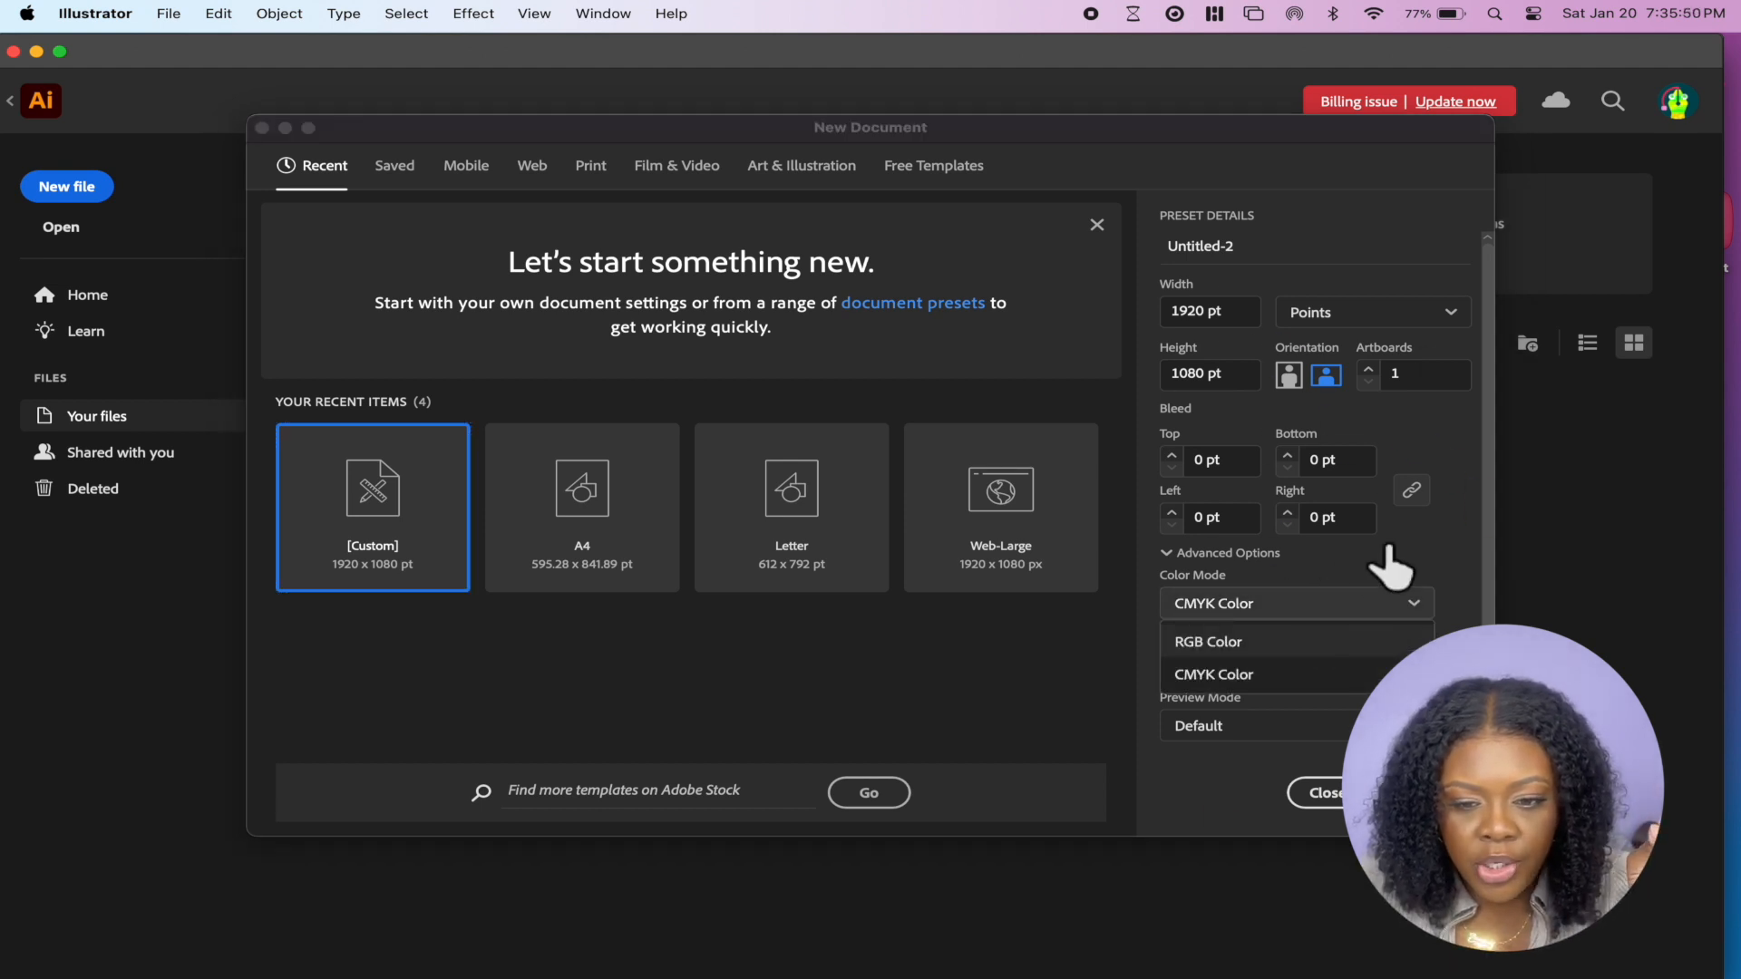
pyautogui.click(1281, 645)
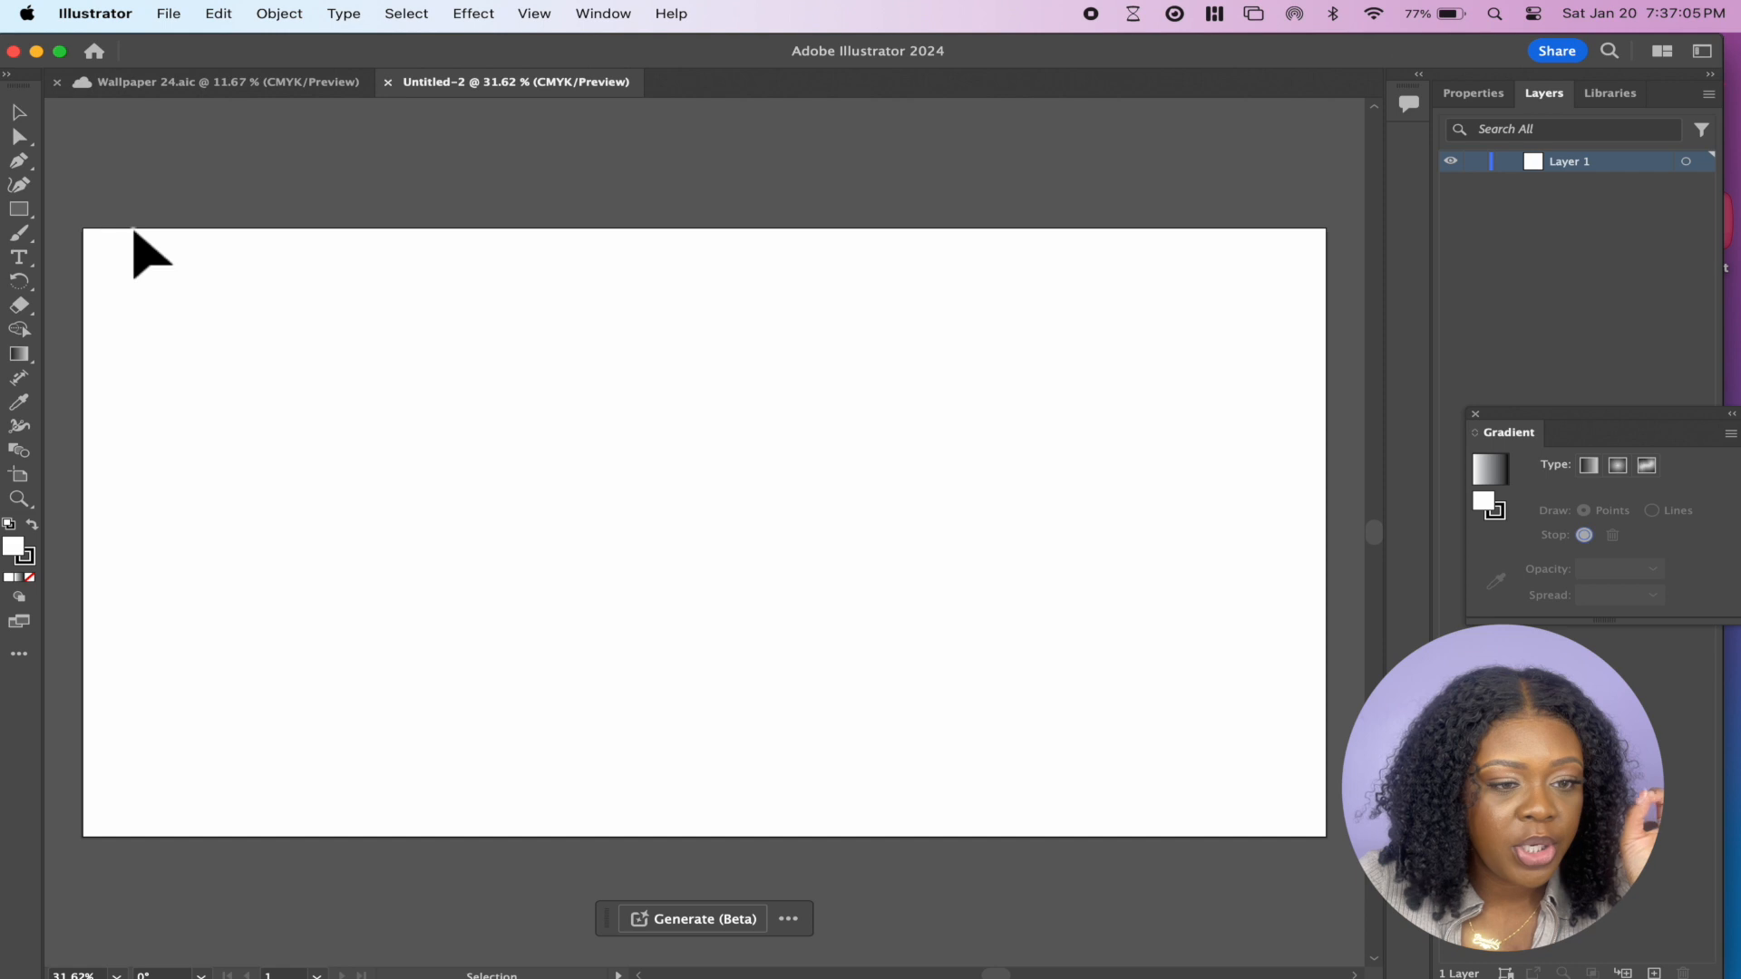
# Draw a large rectangle over the artboard and extend its upper-right corner to the artboard's upper-right corner
pyautogui.click(24, 216)
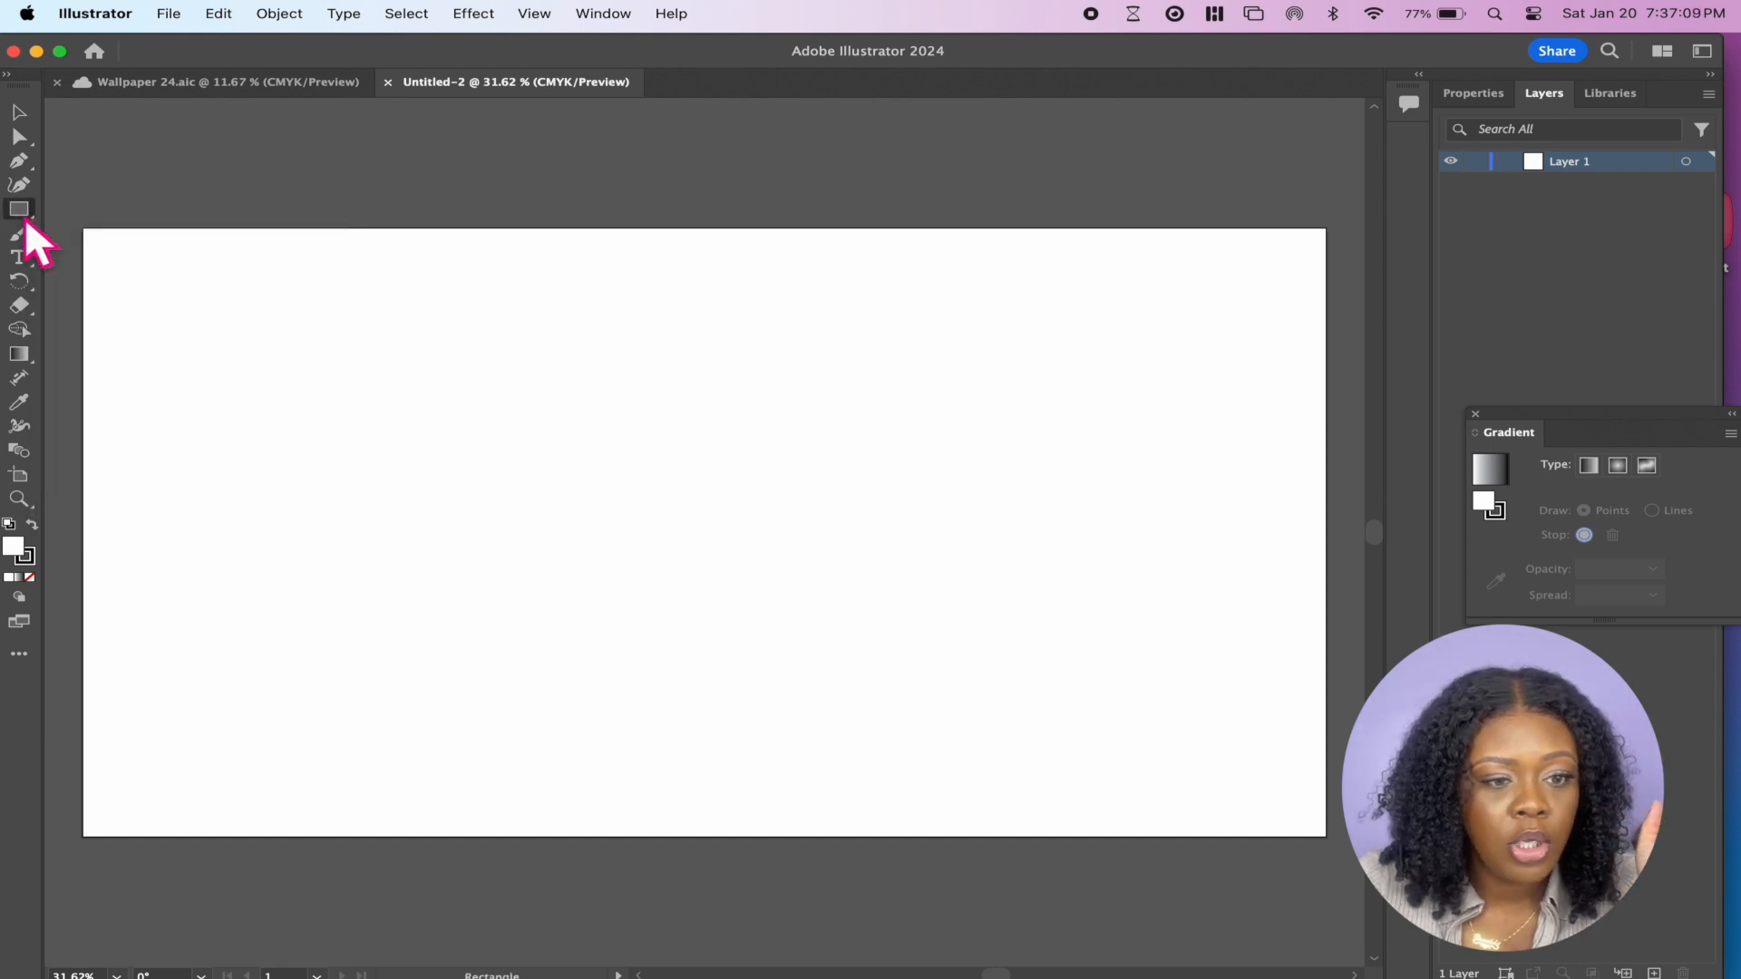
pyautogui.moveTo(89, 239); pyautogui.dragTo(1180, 770)
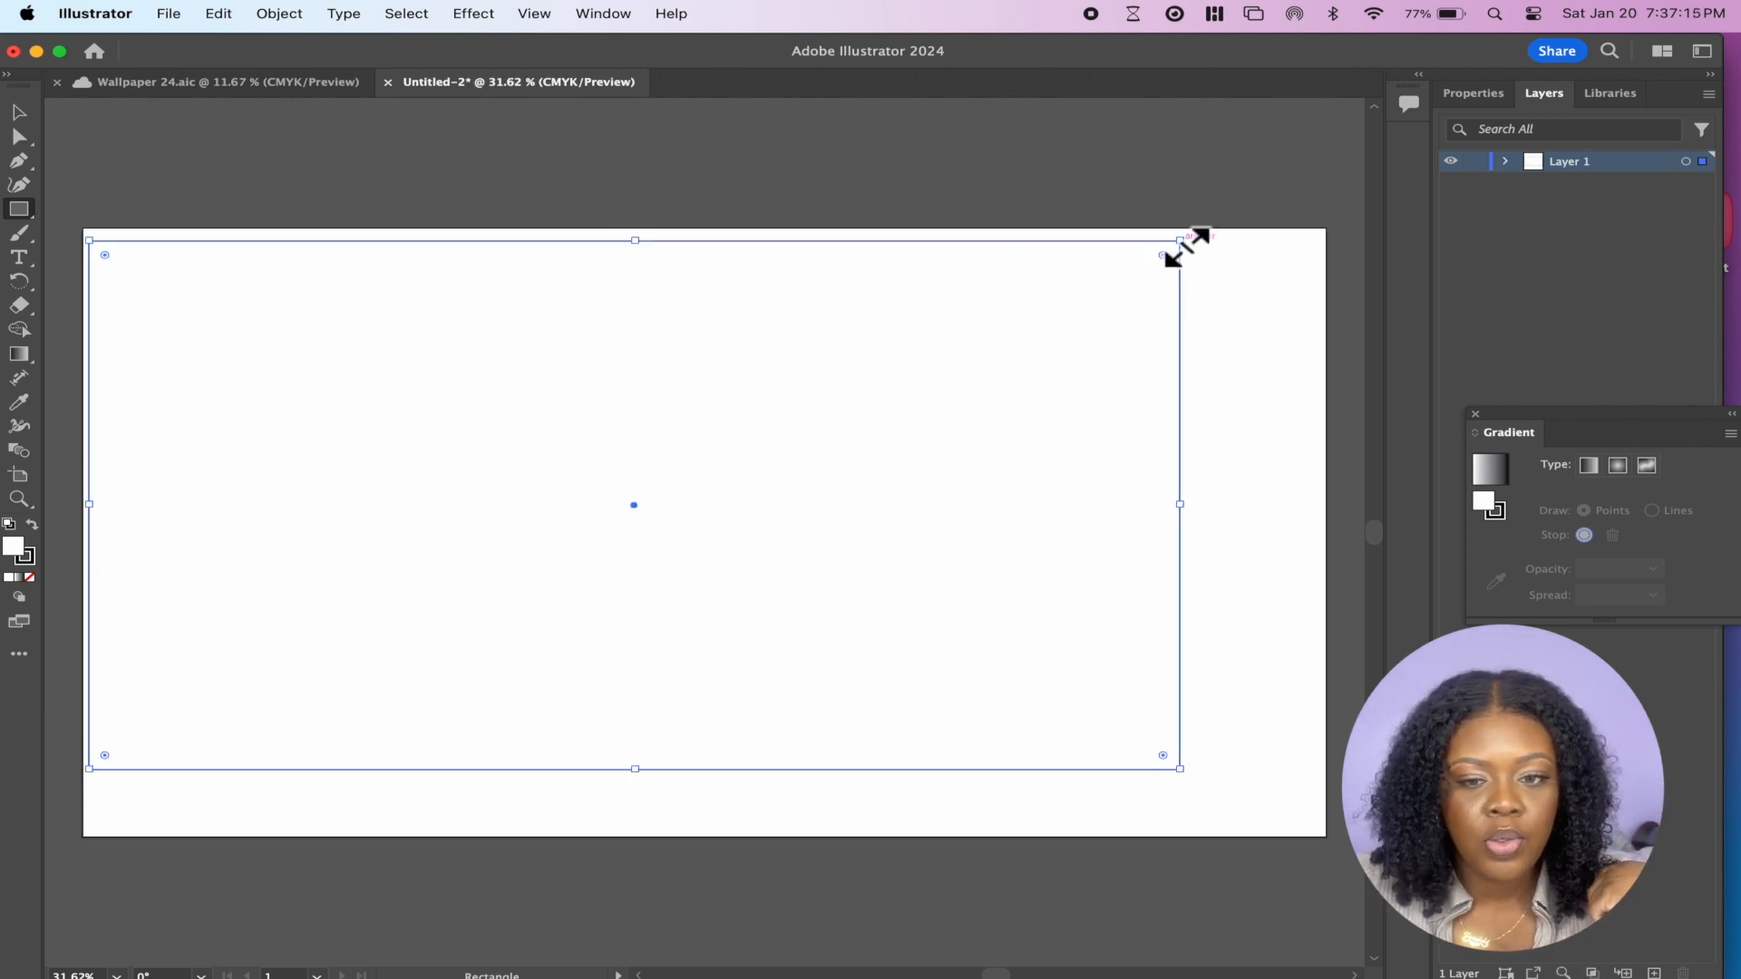
pyautogui.moveTo(1180, 241); pyautogui.dragTo(1326, 228)
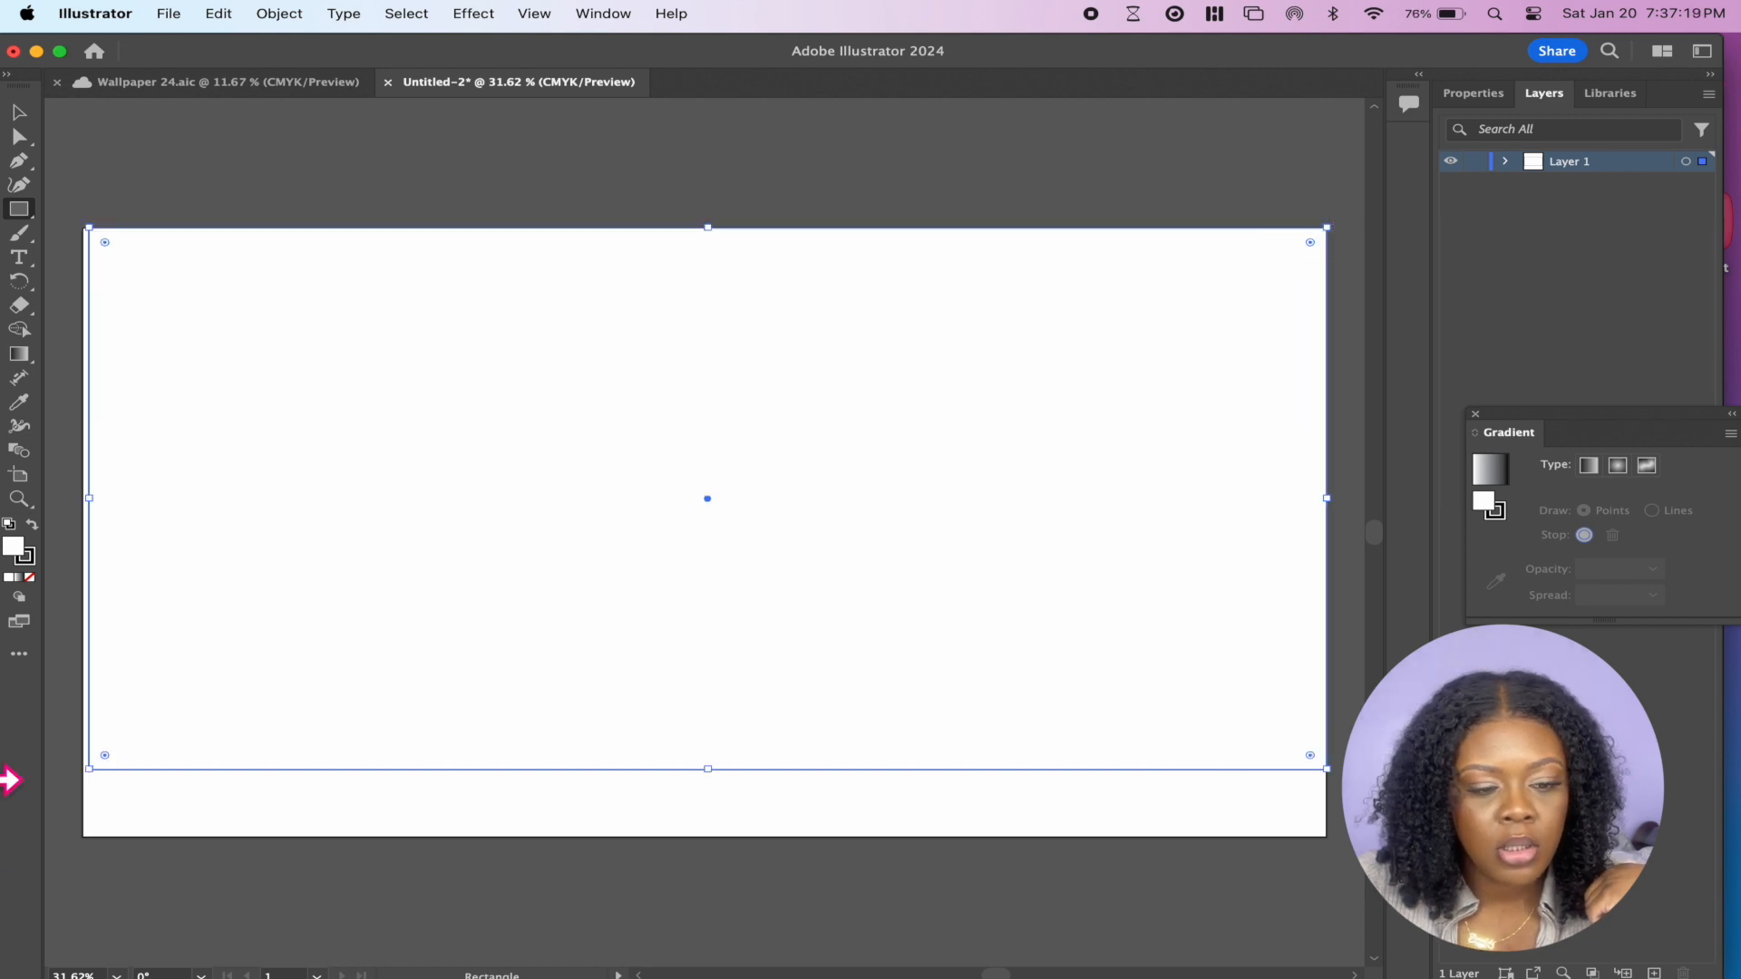
# Extend the rectangle's lower-left corner to the artboard's lower-left corner so it covers the whole artboard
pyautogui.moveTo(92, 767); pyautogui.dragTo(93, 805)
pyautogui.click(126, 760)
pyautogui.press('Escape')
pyautogui.press('cmd+z')
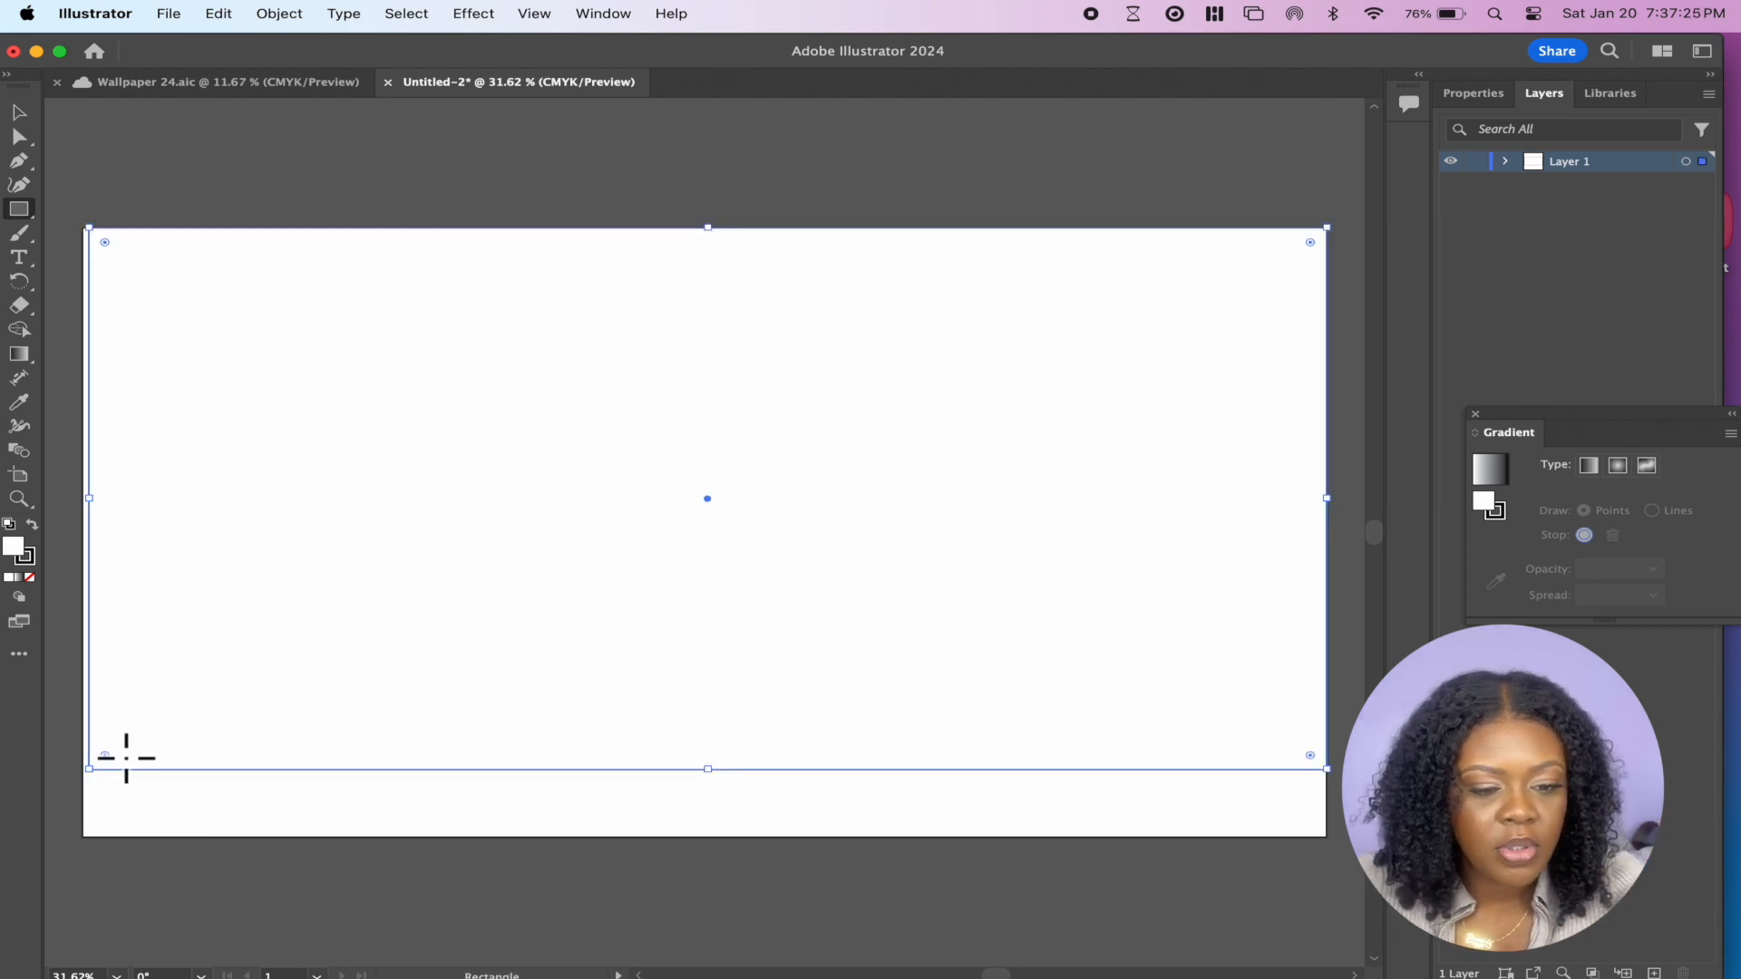
pyautogui.moveTo(89, 769); pyautogui.dragTo(90, 798)
pyautogui.press('cmd+z')
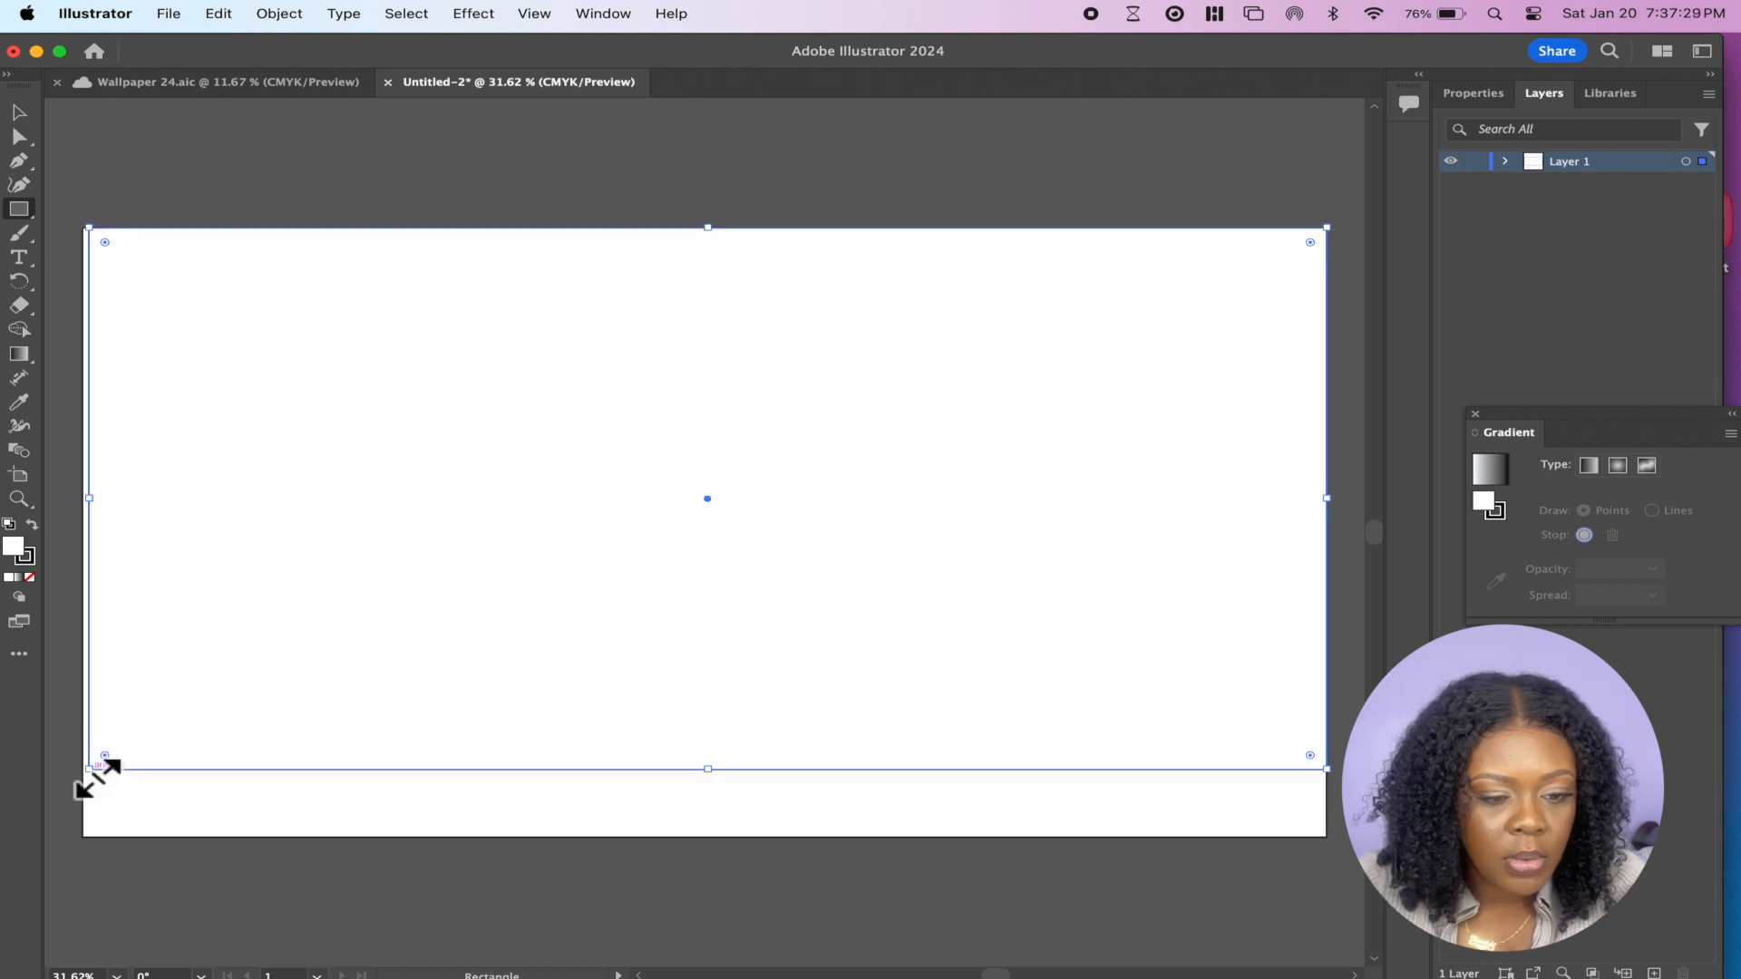
pyautogui.click(91, 771)
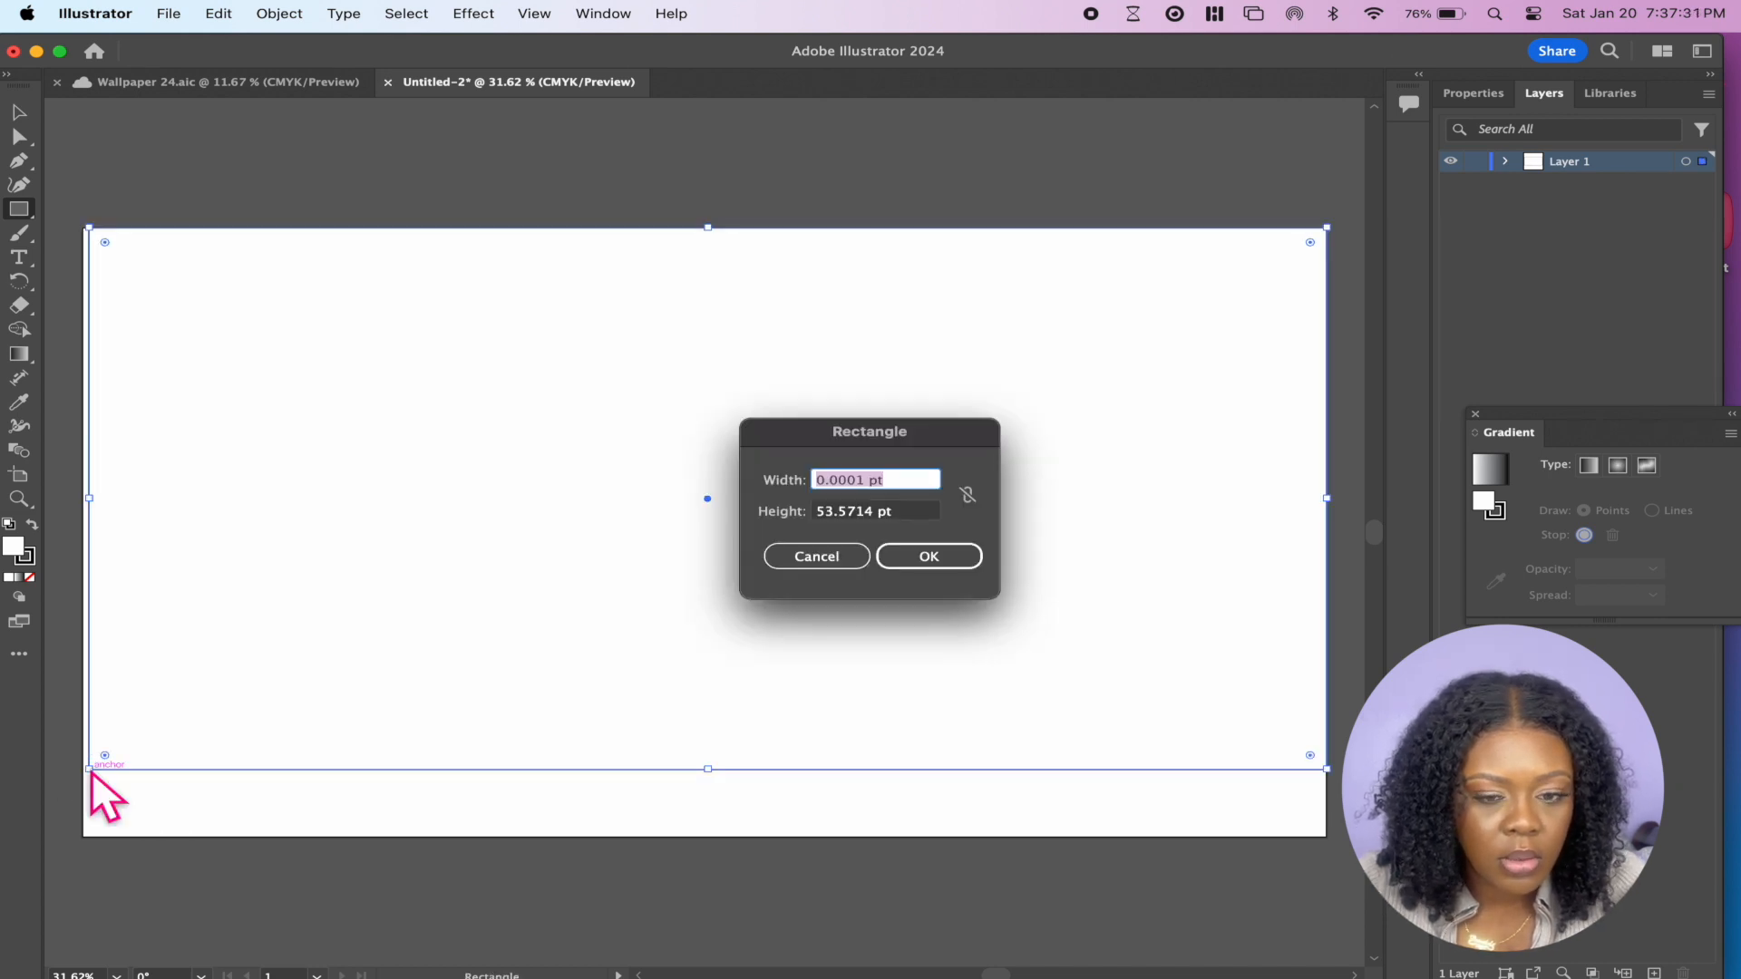
pyautogui.press('Escape')
pyautogui.moveTo(89, 770); pyautogui.dragTo(86, 840)
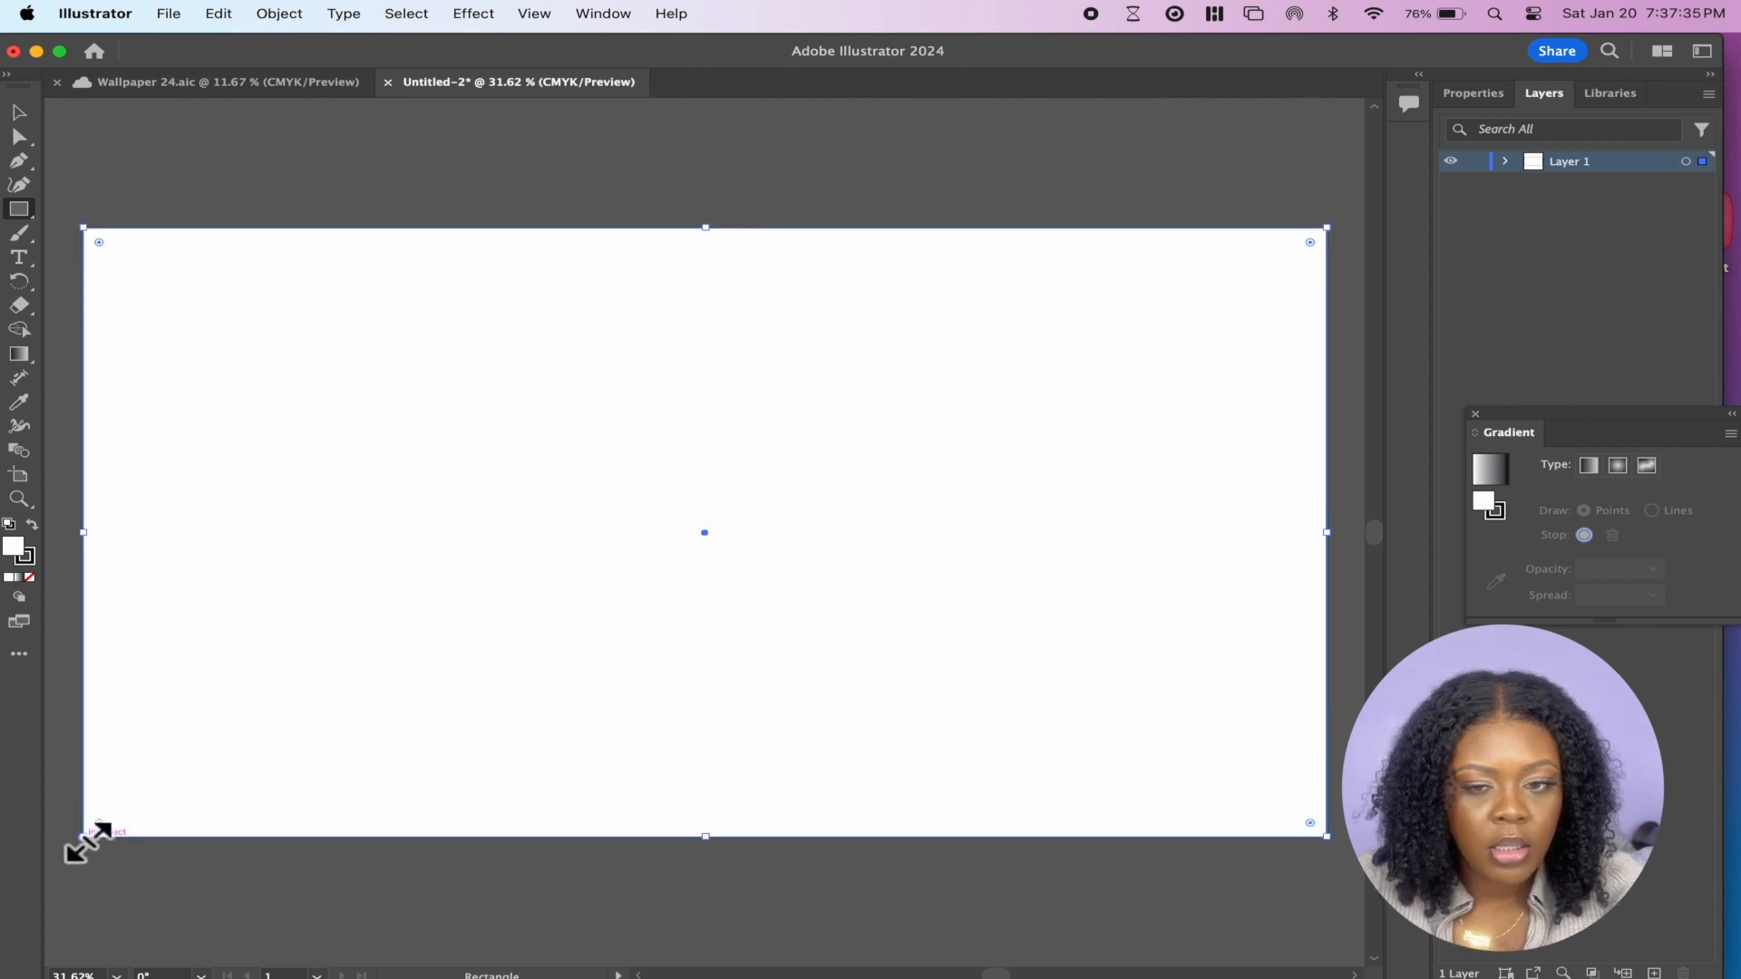
# Fill the rectangle with a dark red and select it with the Selection tool
pyautogui.doubleClick(18, 552)
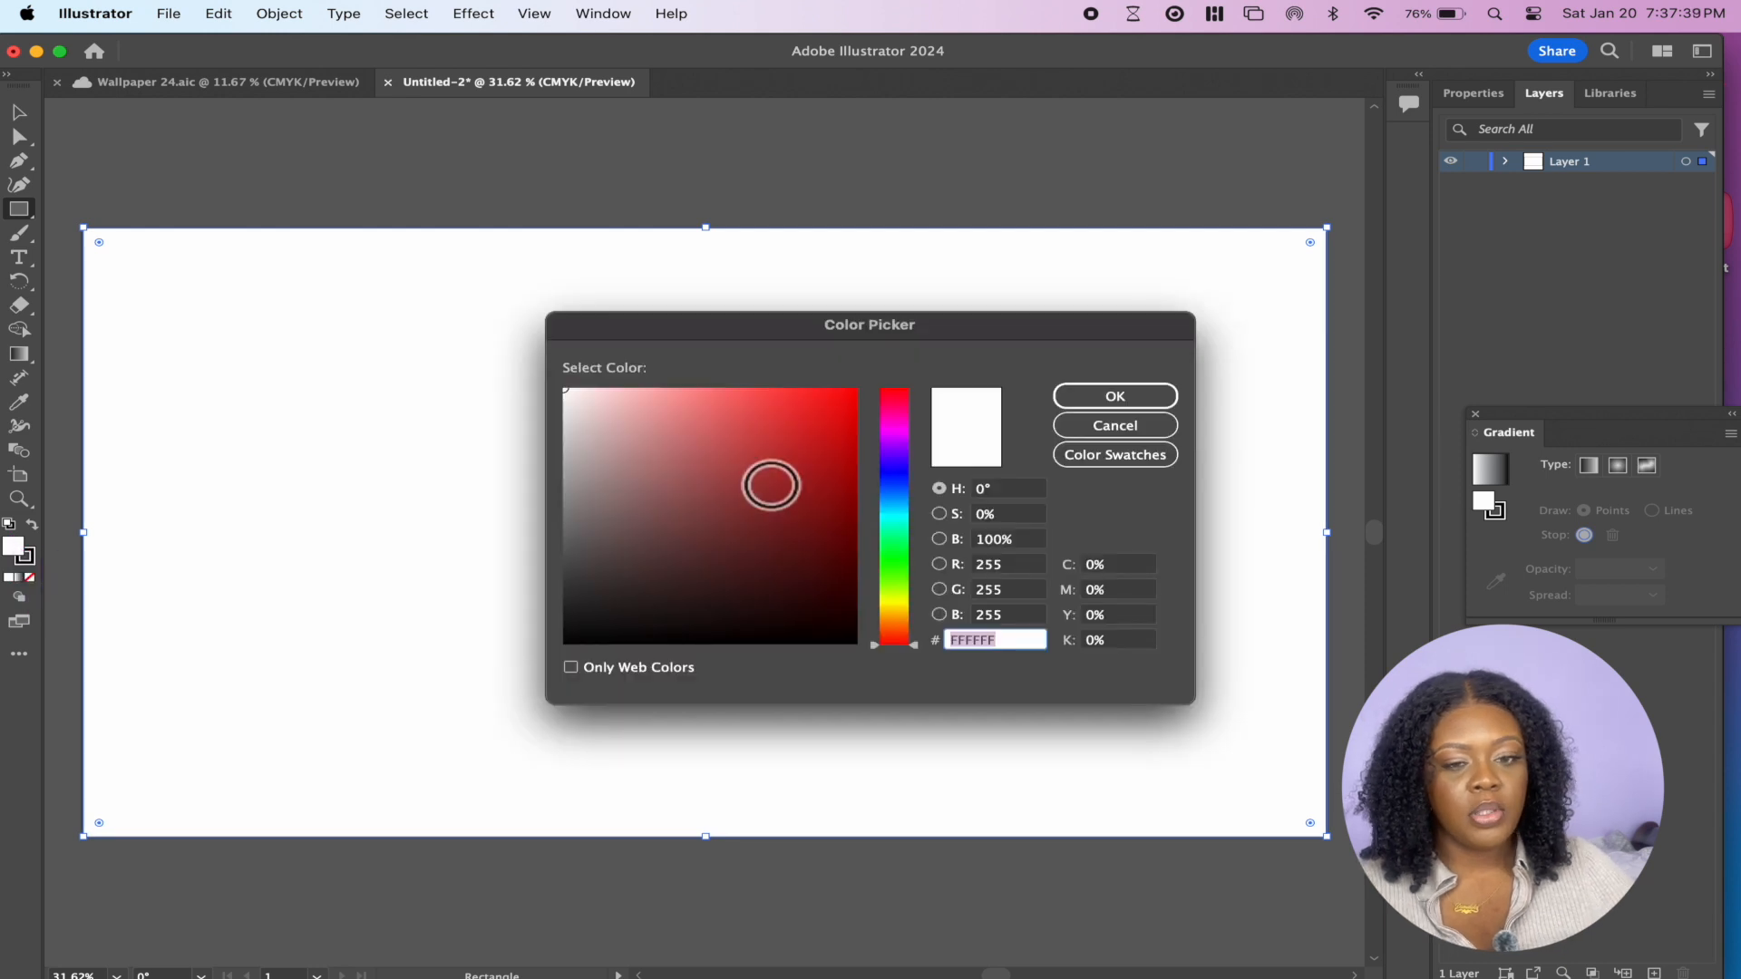
pyautogui.click(774, 473)
pyautogui.click(1150, 393)
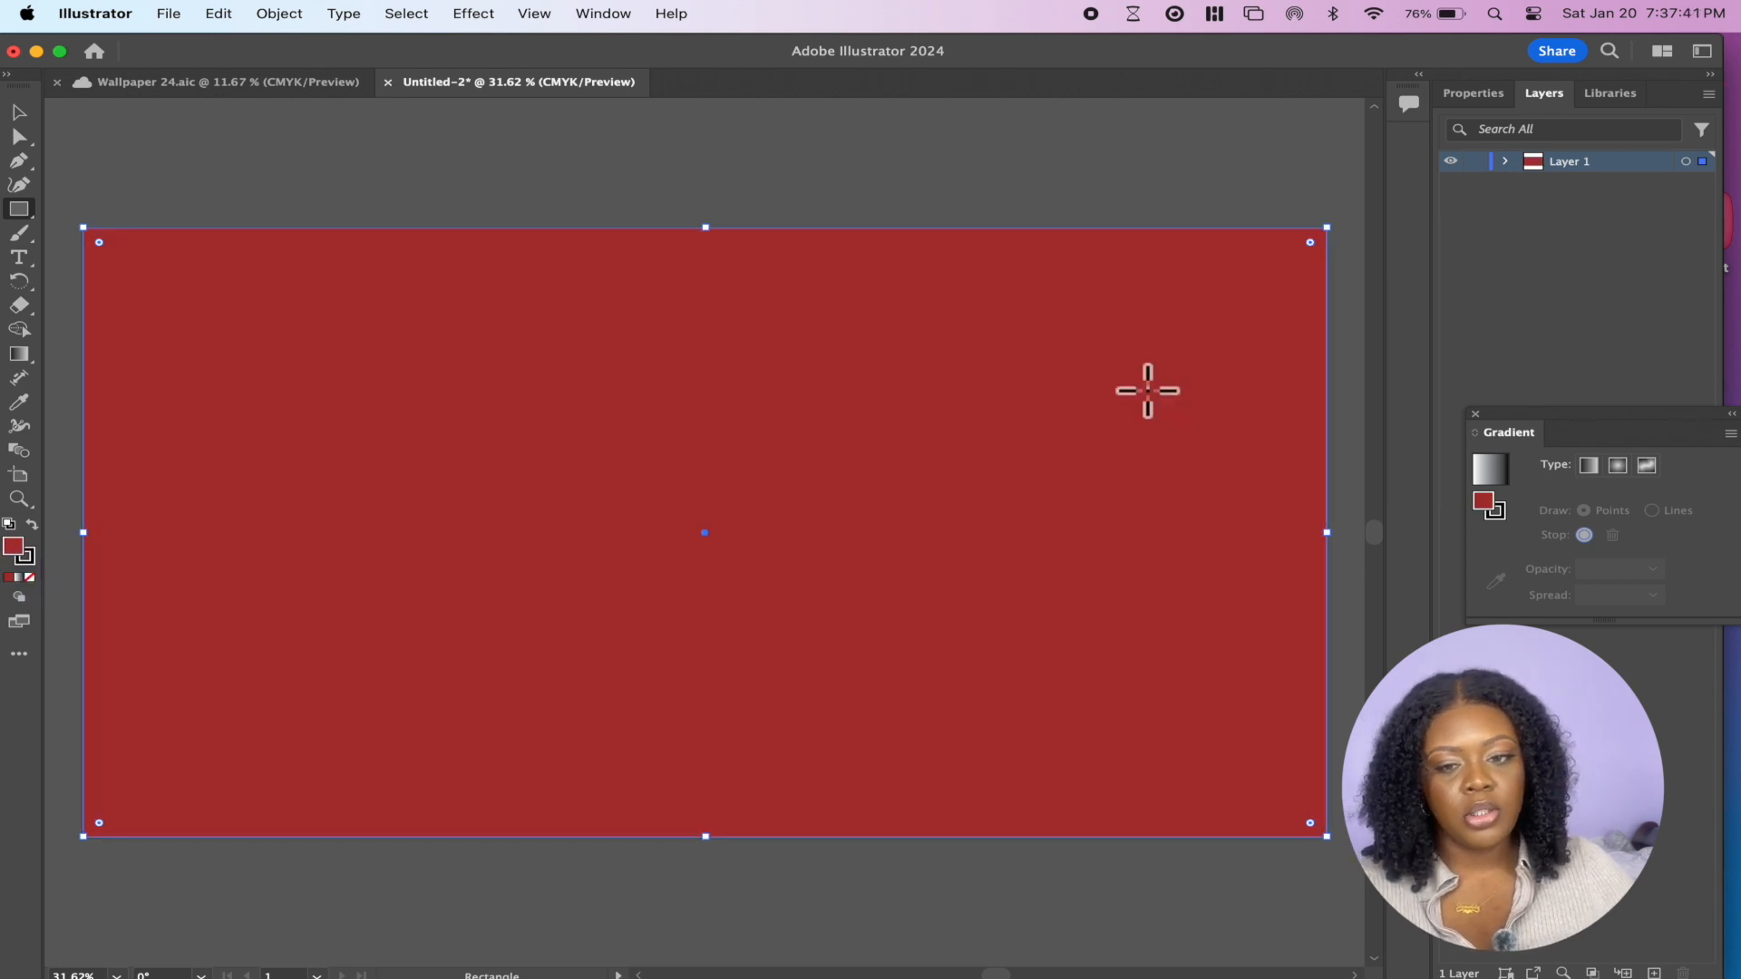
pyautogui.moveTo(1114, 349); pyautogui.dragTo(1114, 550)
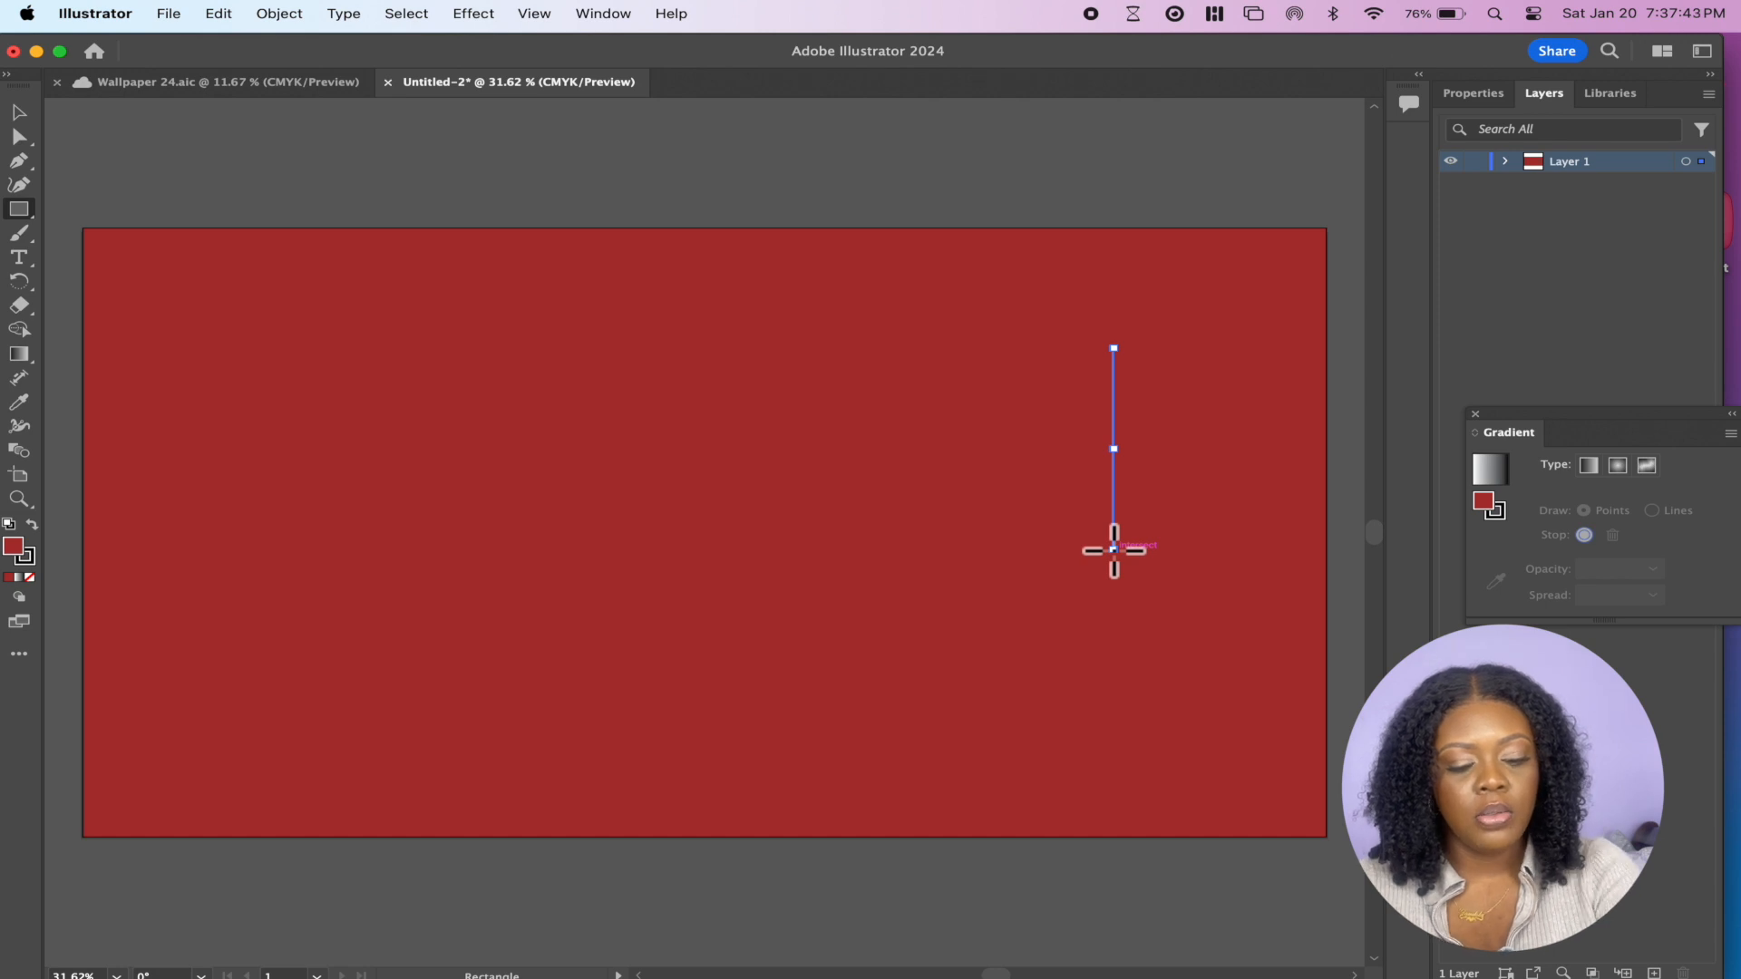
pyautogui.press('super+z')
pyautogui.click(18, 113)
pyautogui.moveTo(550, 431)
pyautogui.mouseDown()
pyautogui.moveTo(797, 553)
pyautogui.moveTo(716, 318)
pyautogui.moveTo(572, 307)
pyautogui.moveTo(696, 329)
pyautogui.moveTo(517, 353)
pyautogui.moveTo(602, 447)
pyautogui.moveTo(550, 426)
pyautogui.mouseUp()
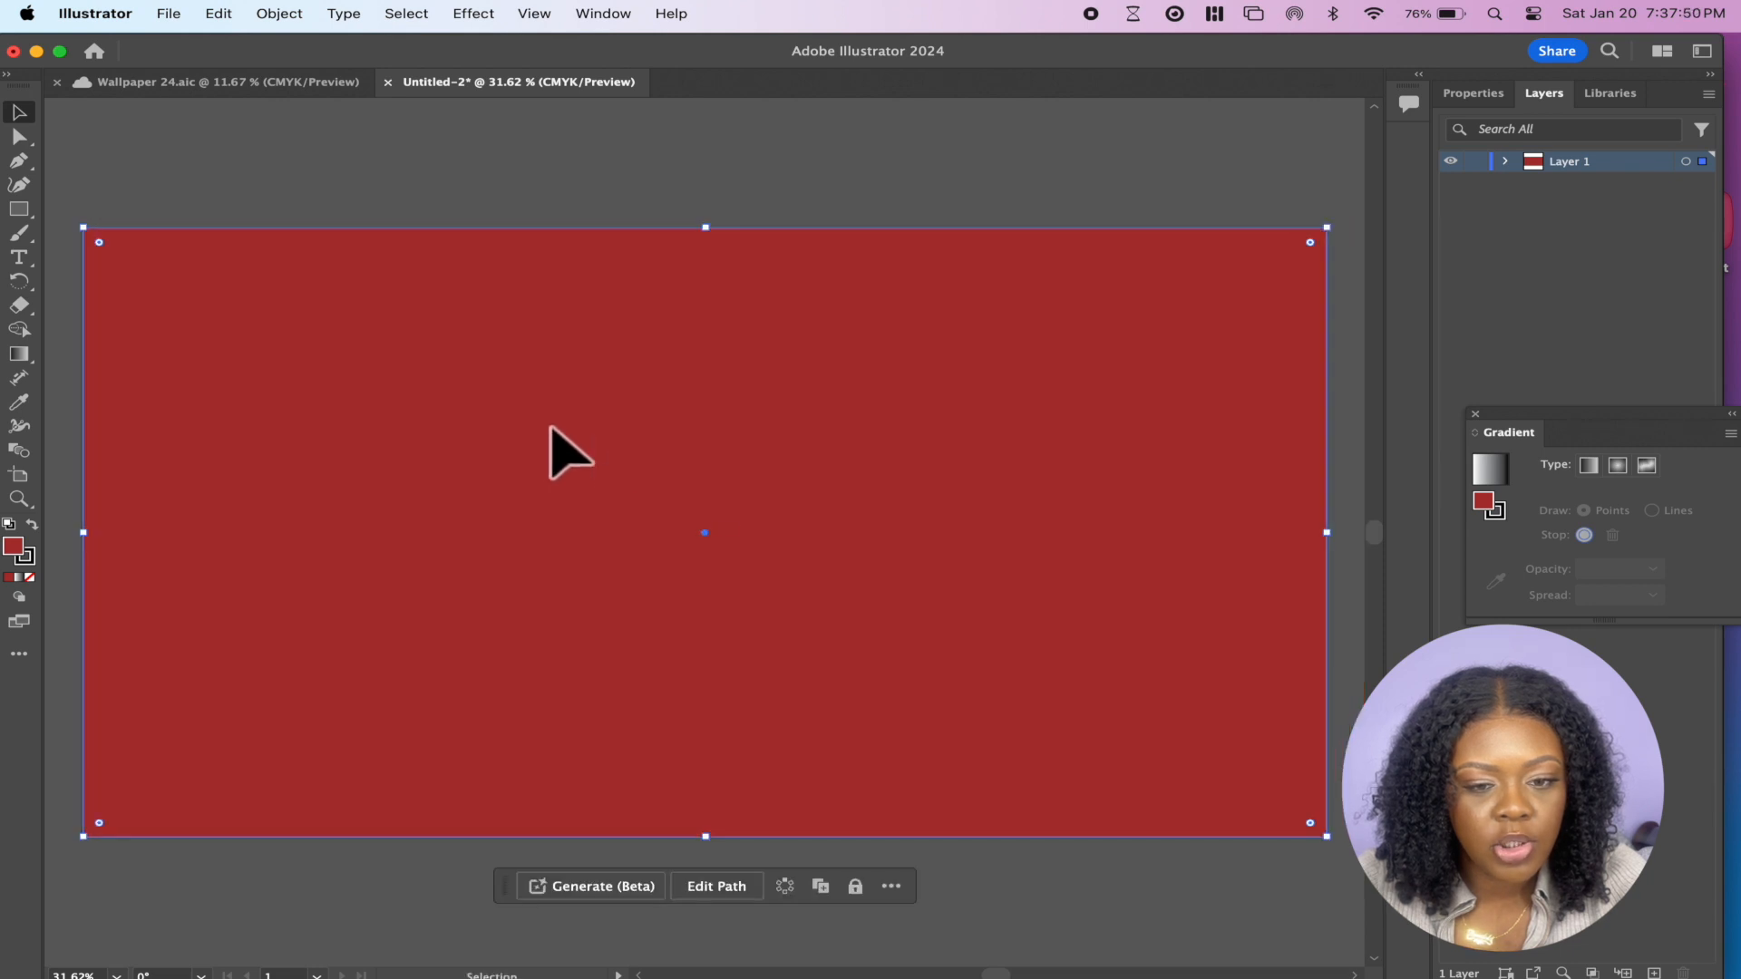
# Apply a white-to-black gradient to the rectangle with the Gradient tool, try the freeform type, and return to linear
pyautogui.click(16, 355)
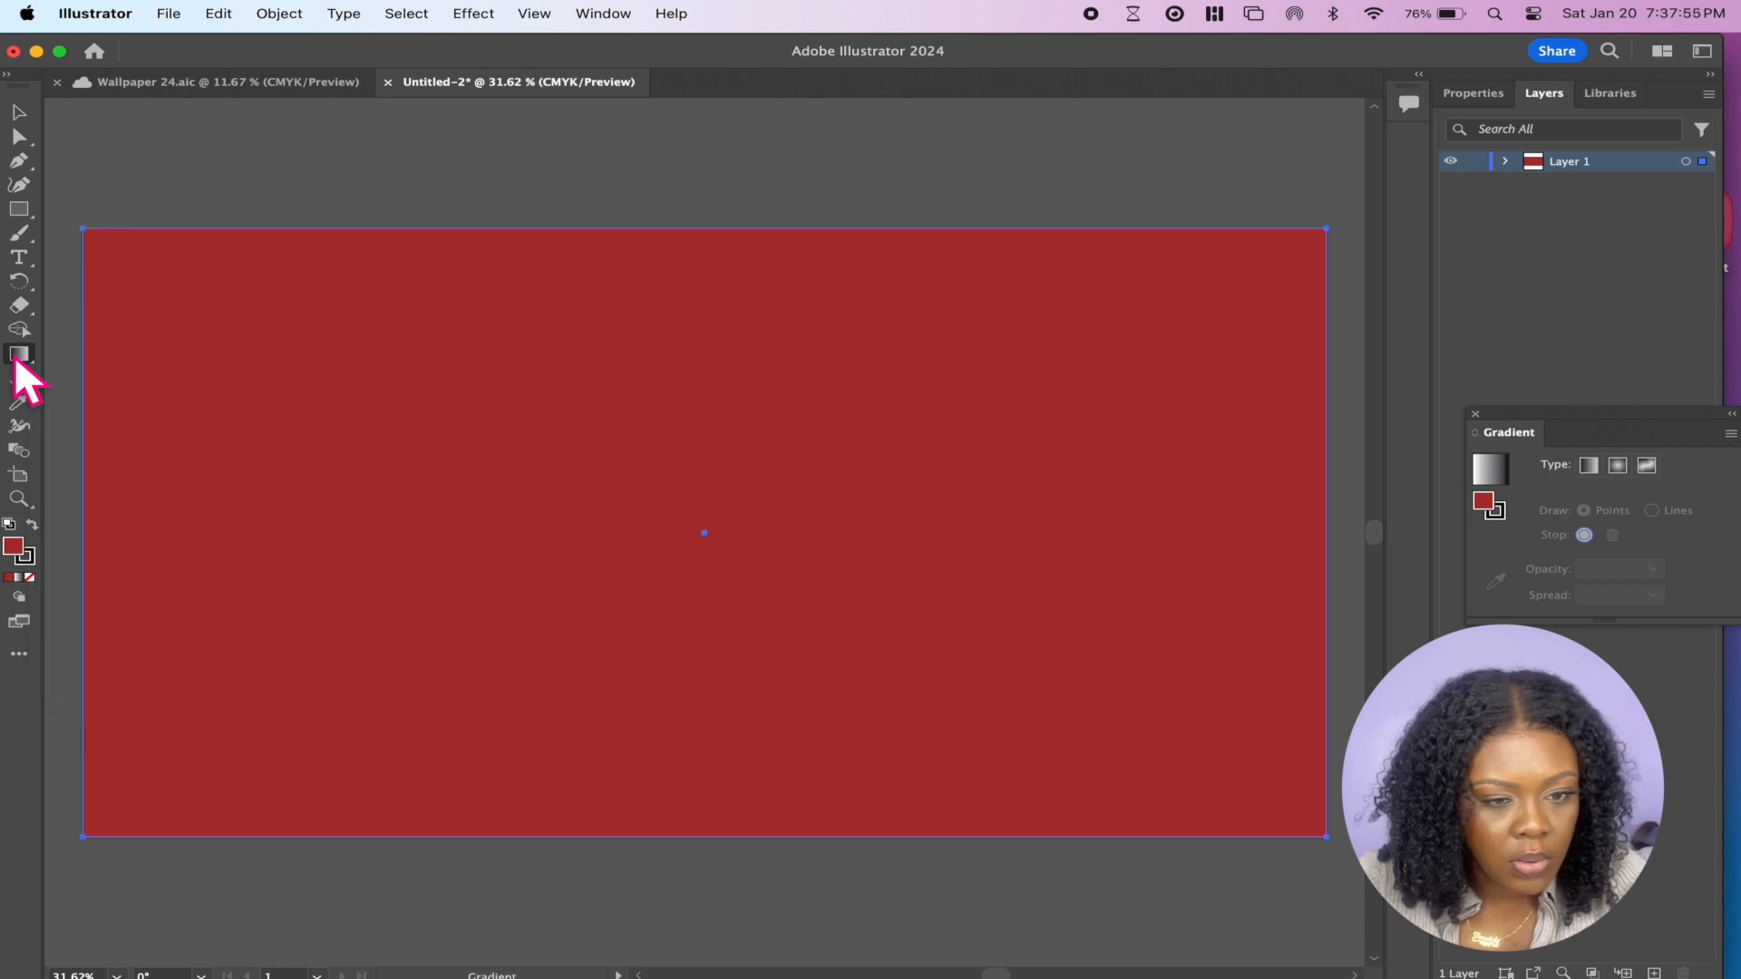
pyautogui.click(671, 471)
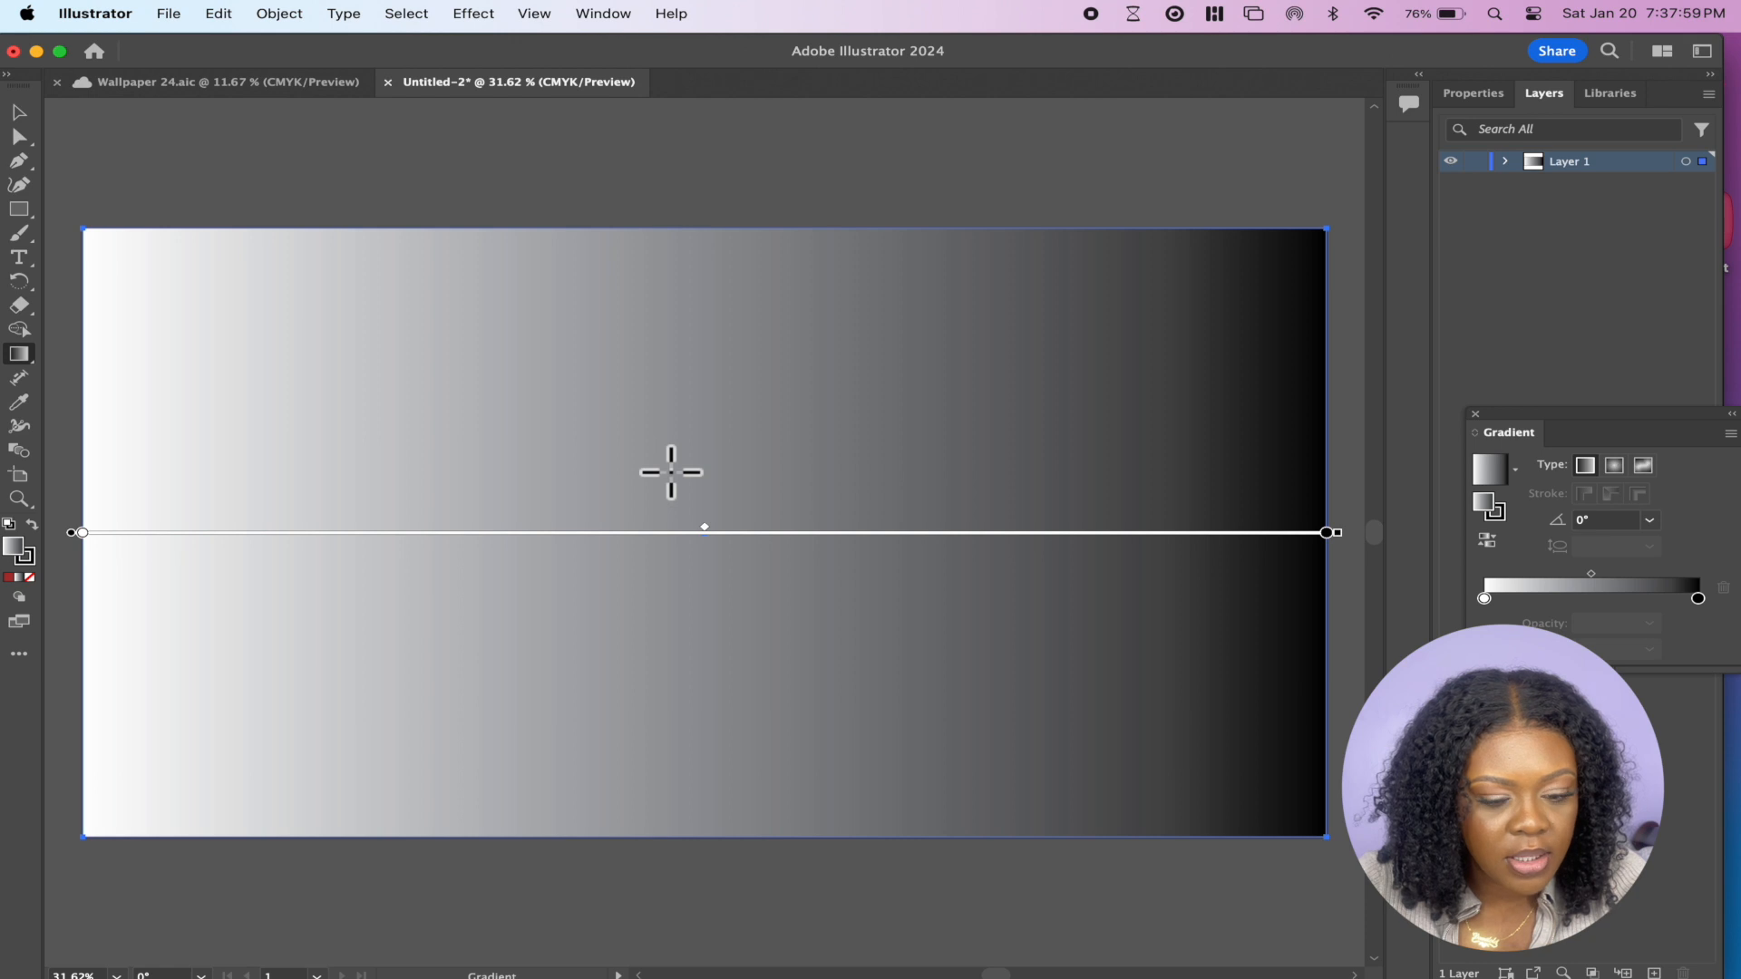
pyautogui.press('super+z')
pyautogui.click(491, 407)
pyautogui.press('super+z')
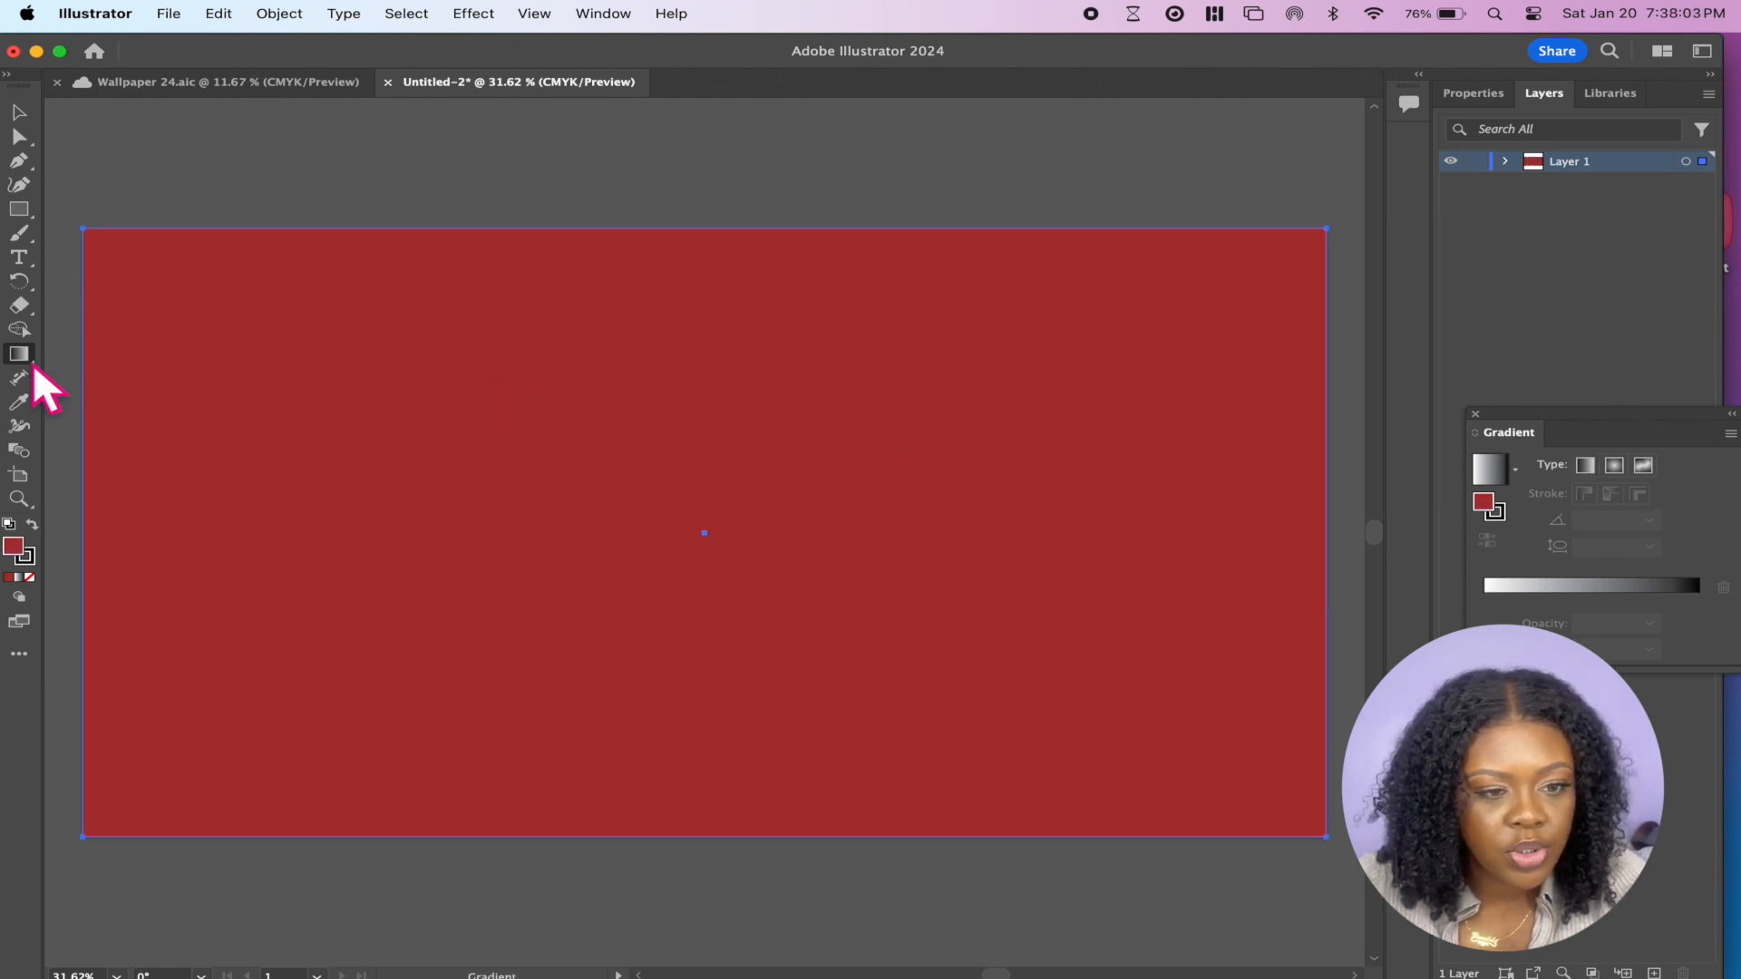
pyautogui.click(646, 407)
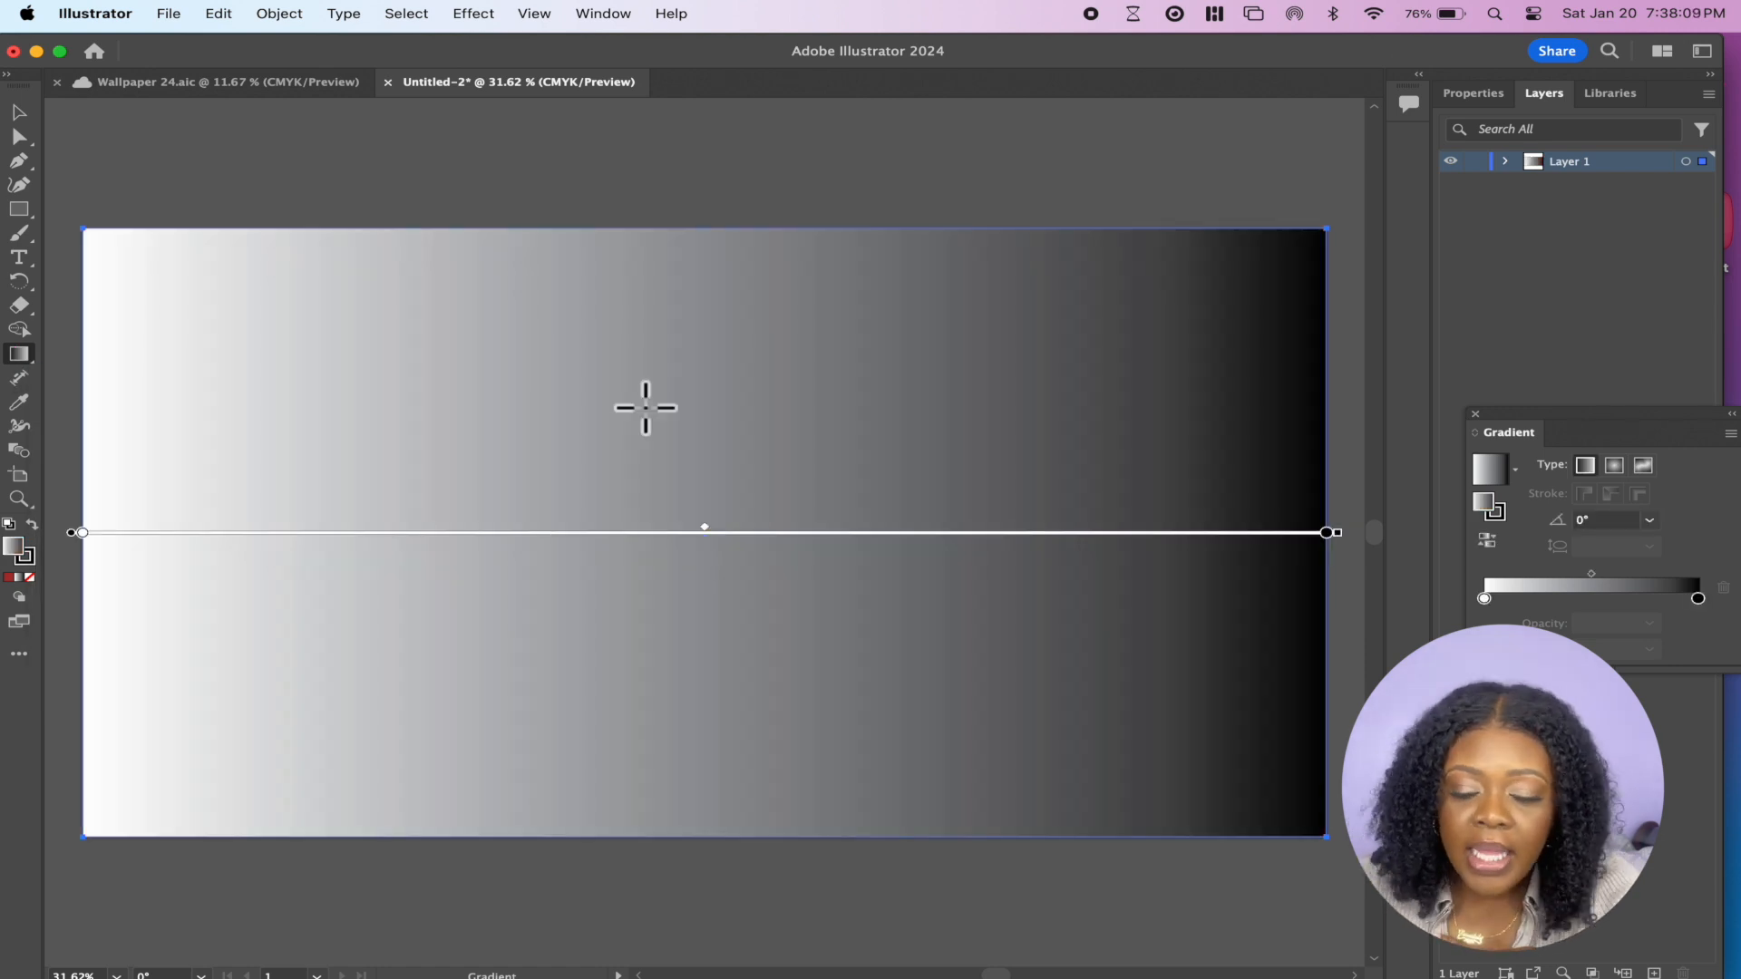
pyautogui.click(1644, 470)
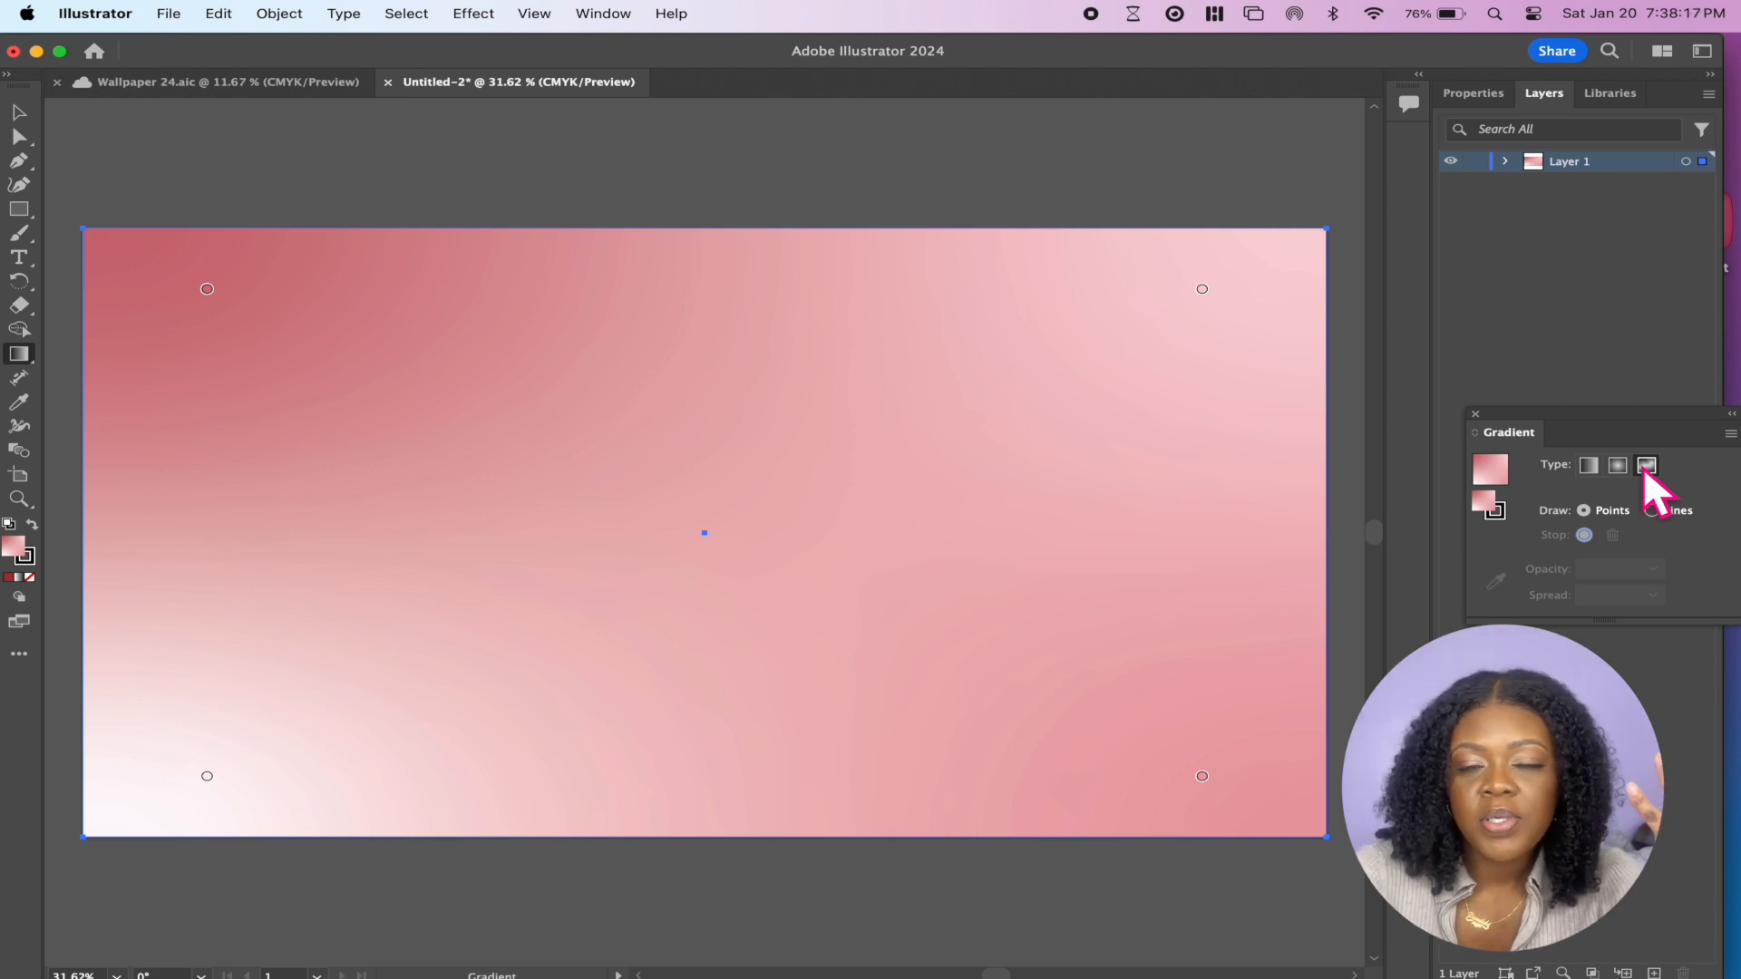
pyautogui.click(1589, 465)
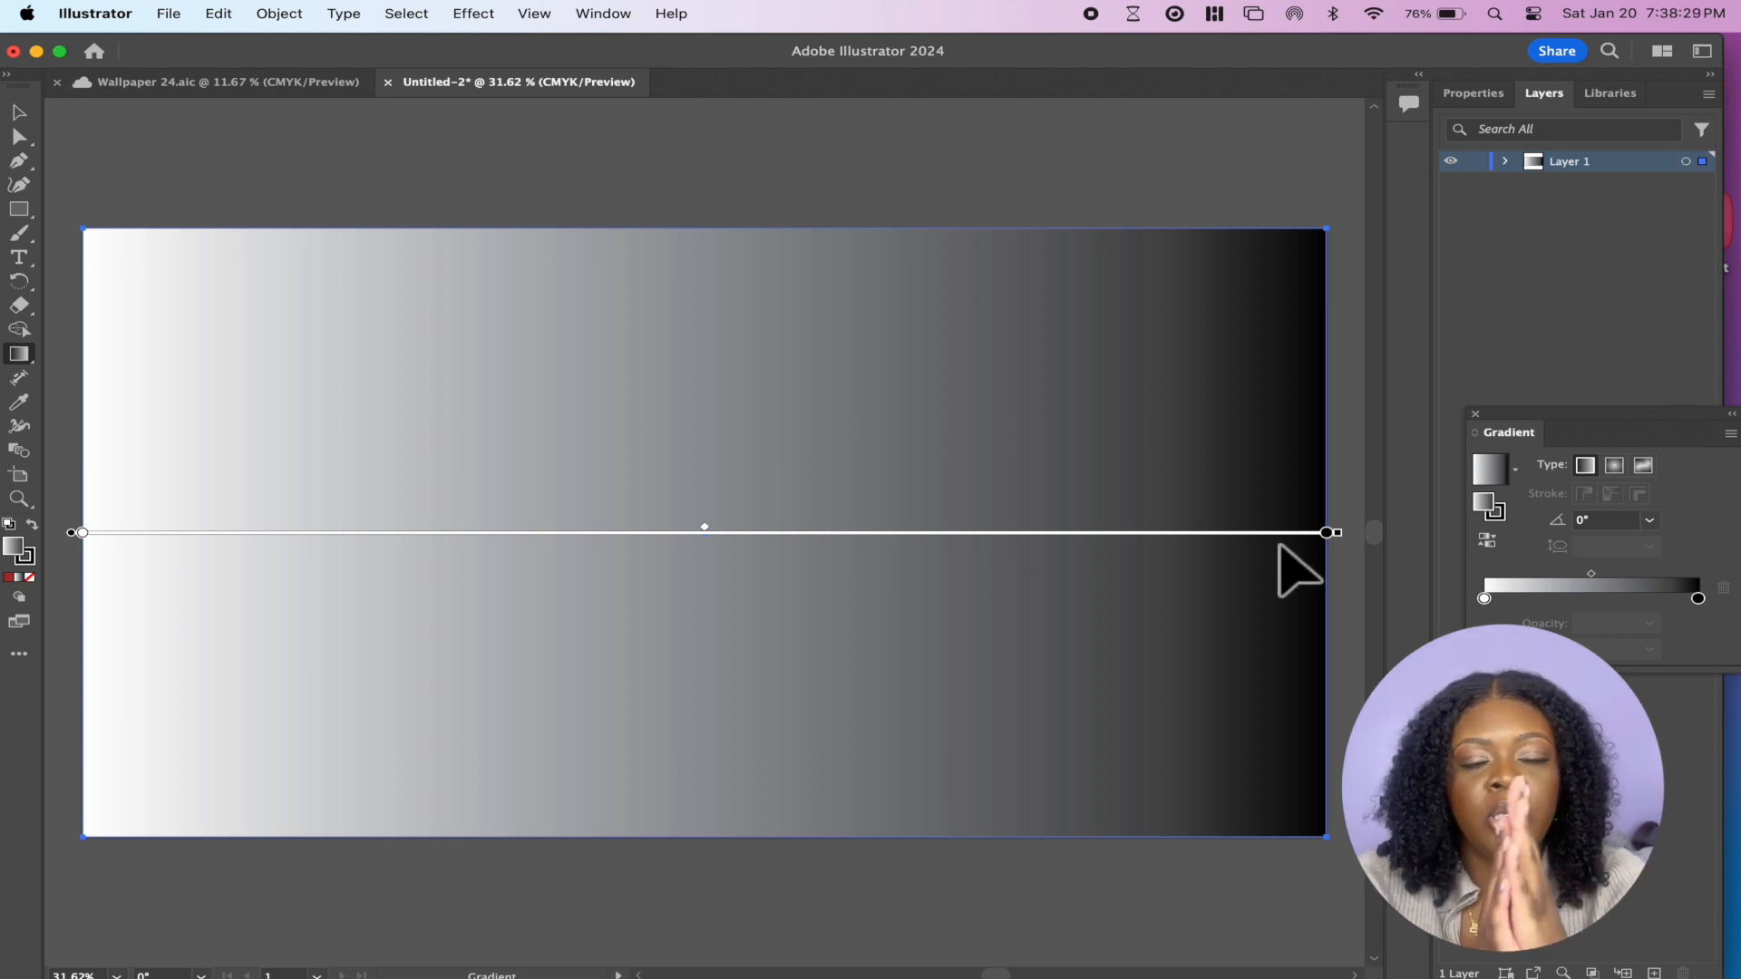
# Color the linear gradient's left end stop purple (A967AA) and its right end stop pink (EA84B5)
pyautogui.doubleClick(1328, 534)
pyautogui.click(1363, 467)
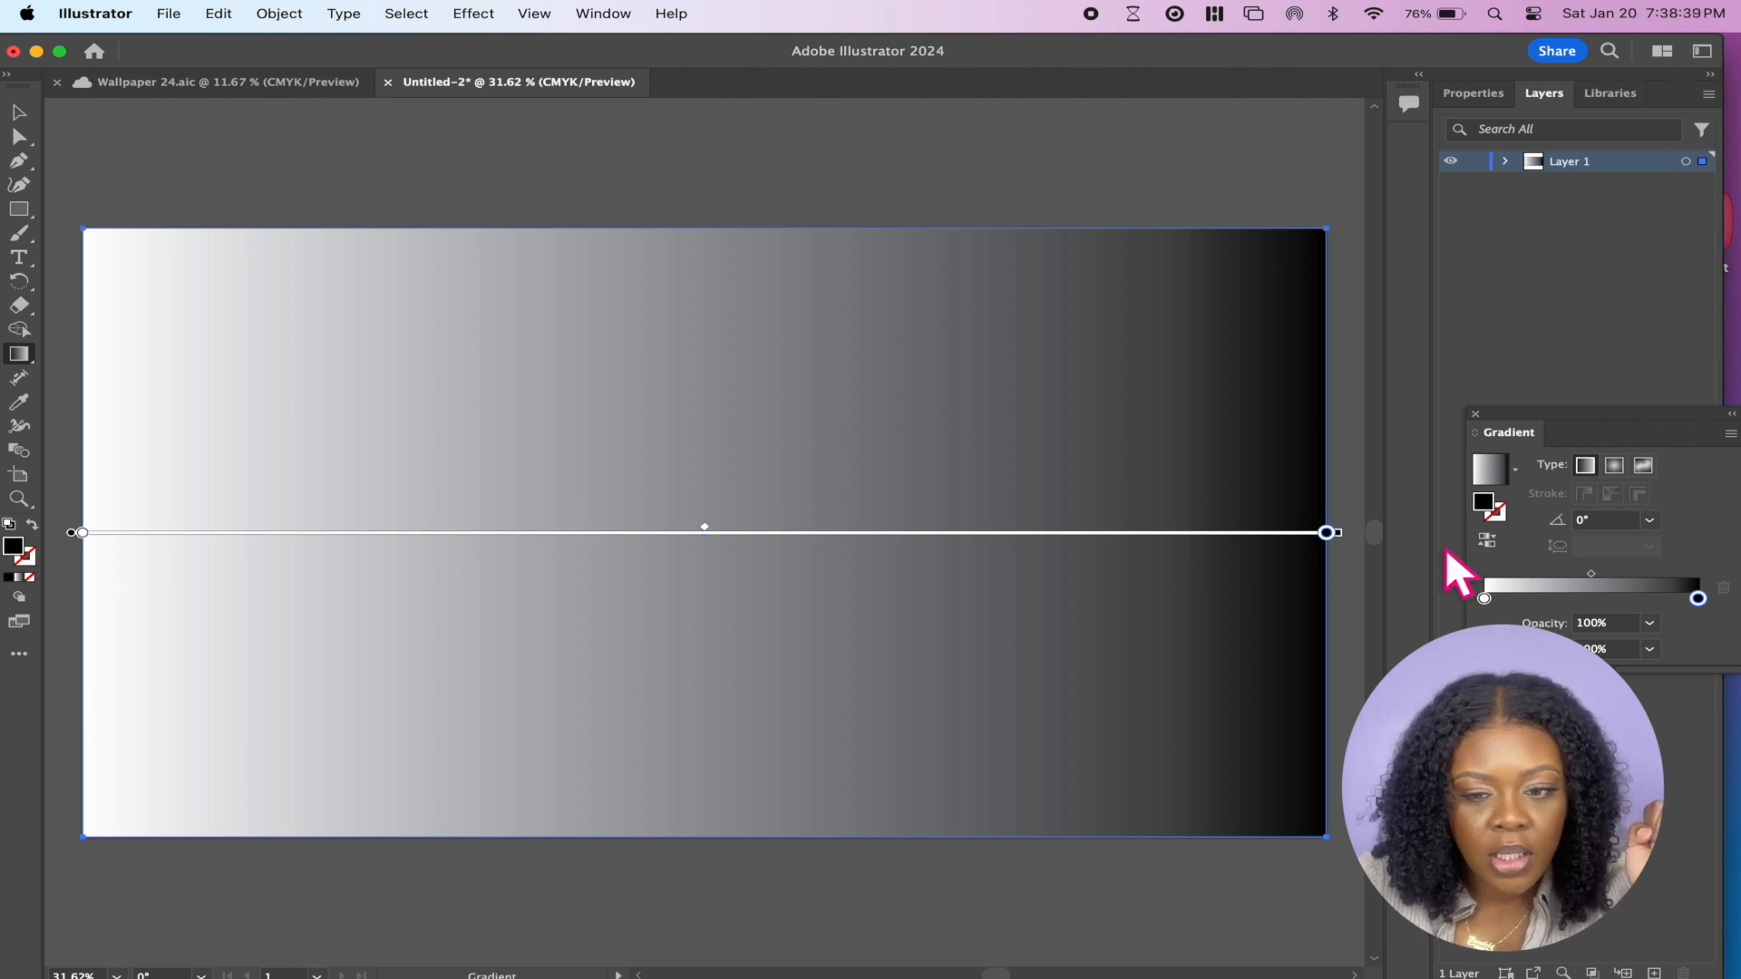
pyautogui.doubleClick(83, 533)
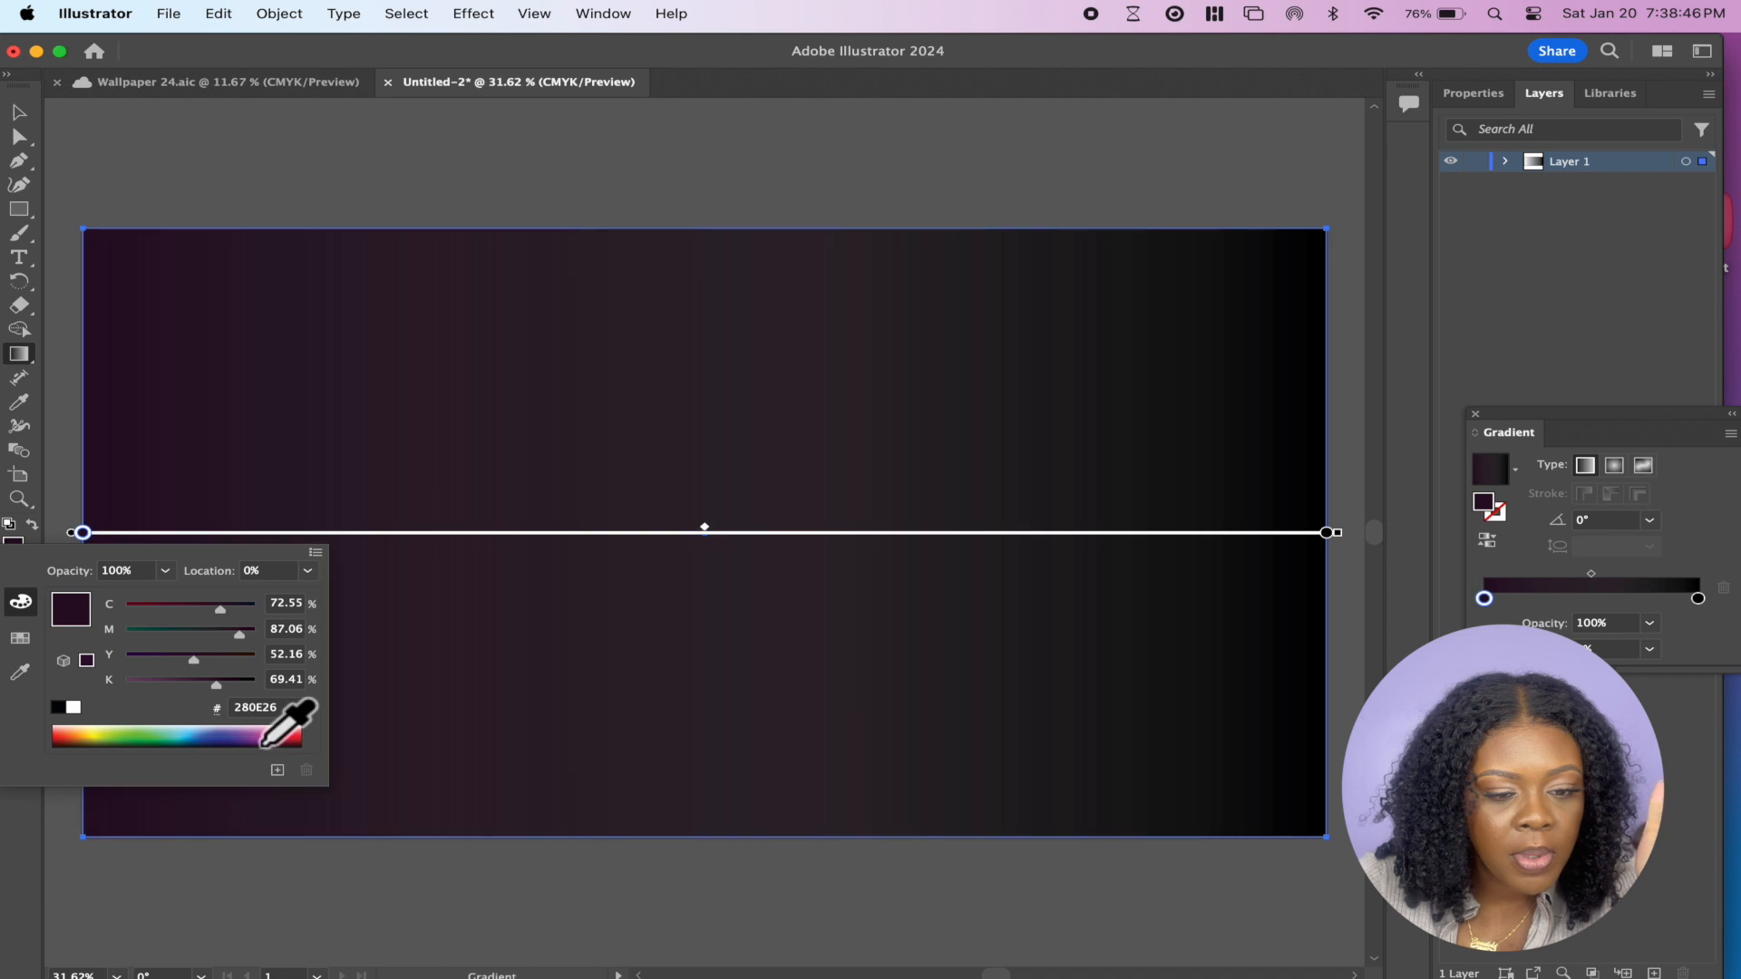
pyautogui.click(264, 744)
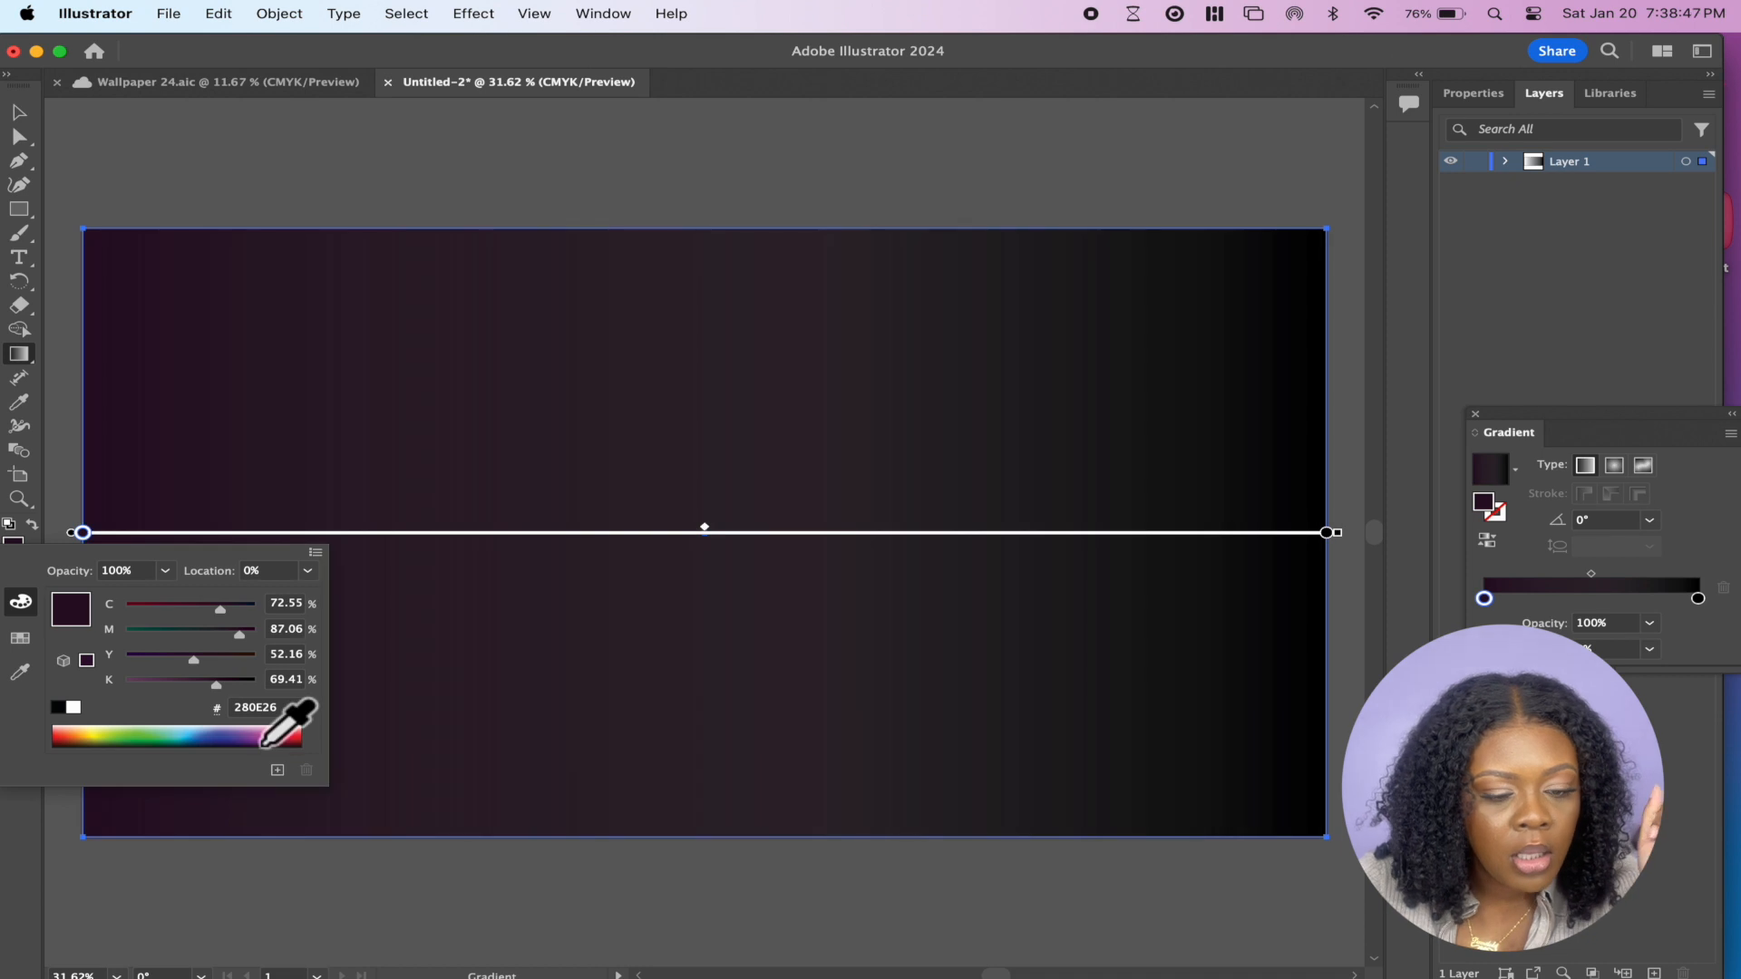
pyautogui.click(261, 737)
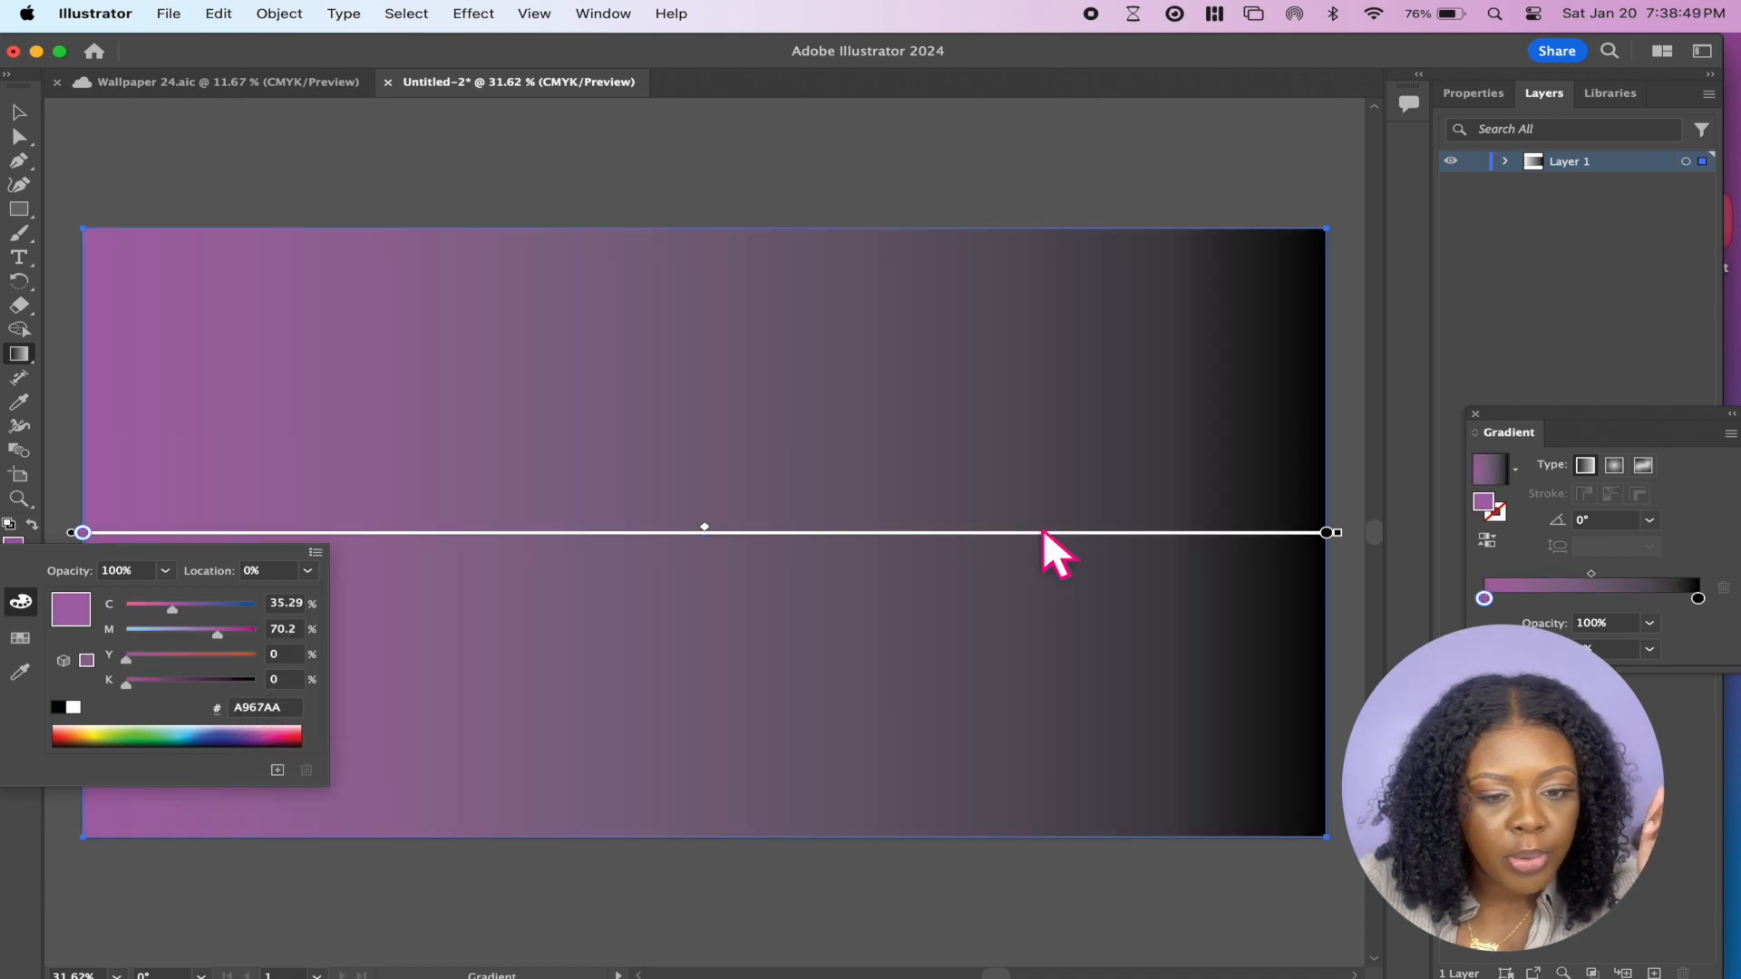
pyautogui.doubleClick(1326, 533)
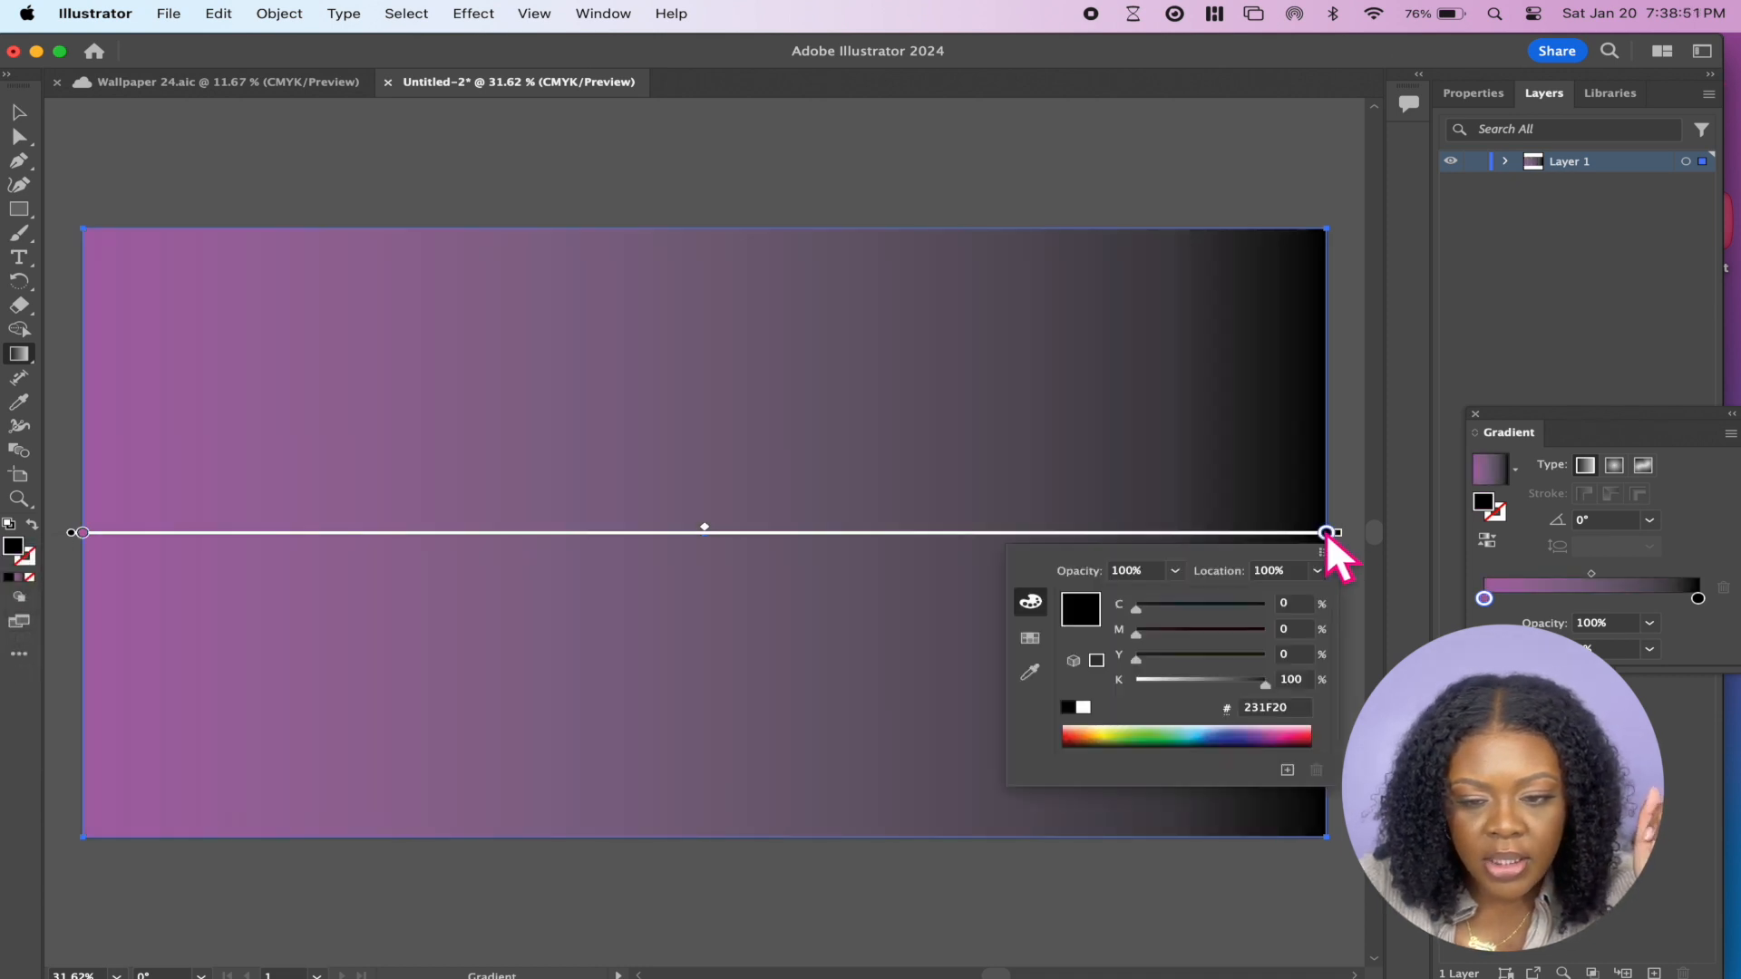
pyautogui.click(1286, 731)
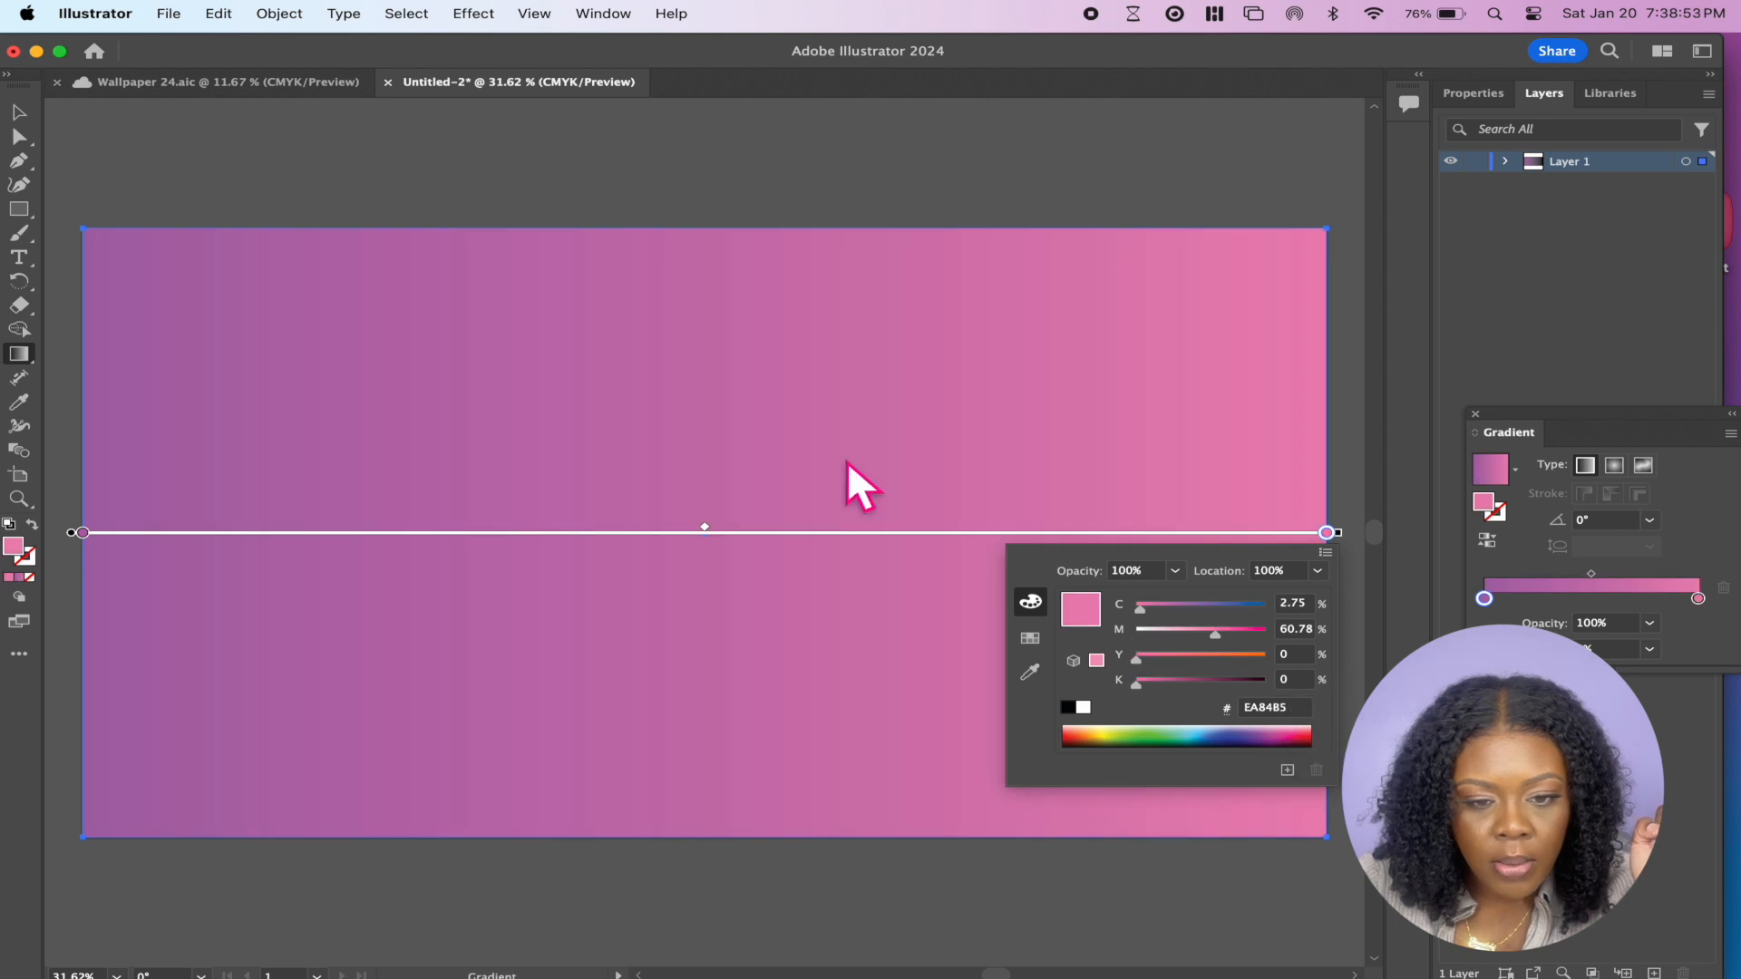
# Add a gradient stop at about 40% along the gradient and color it red-orange (EF4725)
pyautogui.click(644, 533)
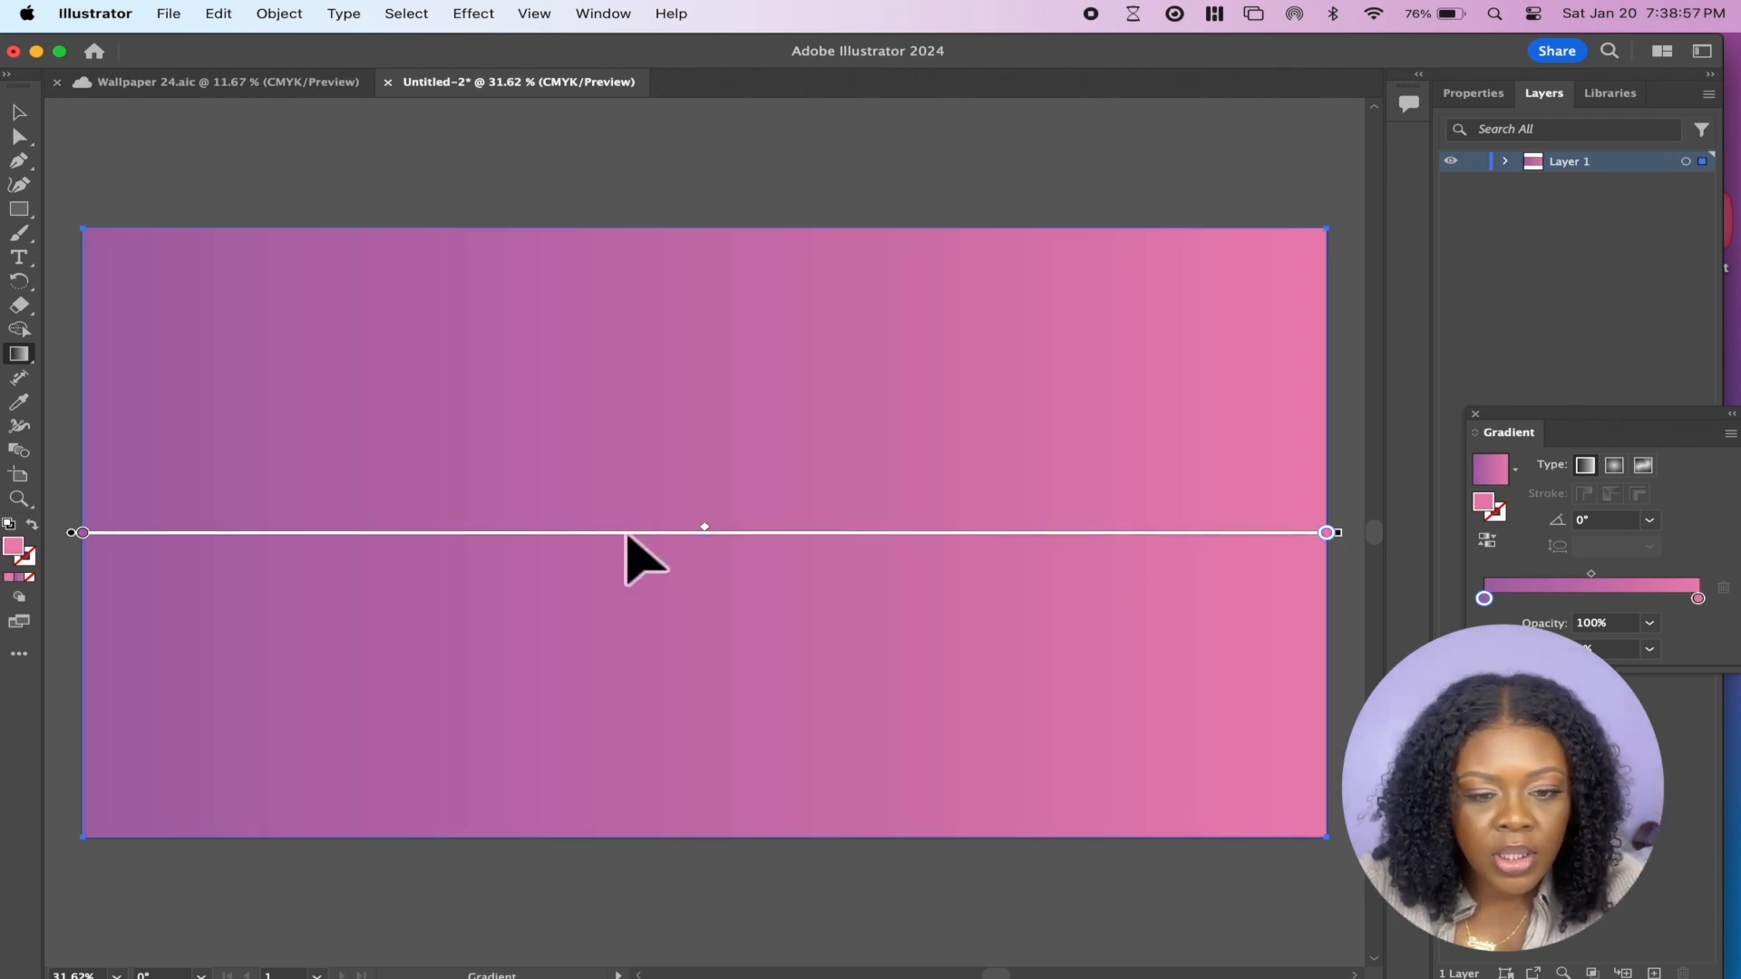
pyautogui.doubleClick(579, 532)
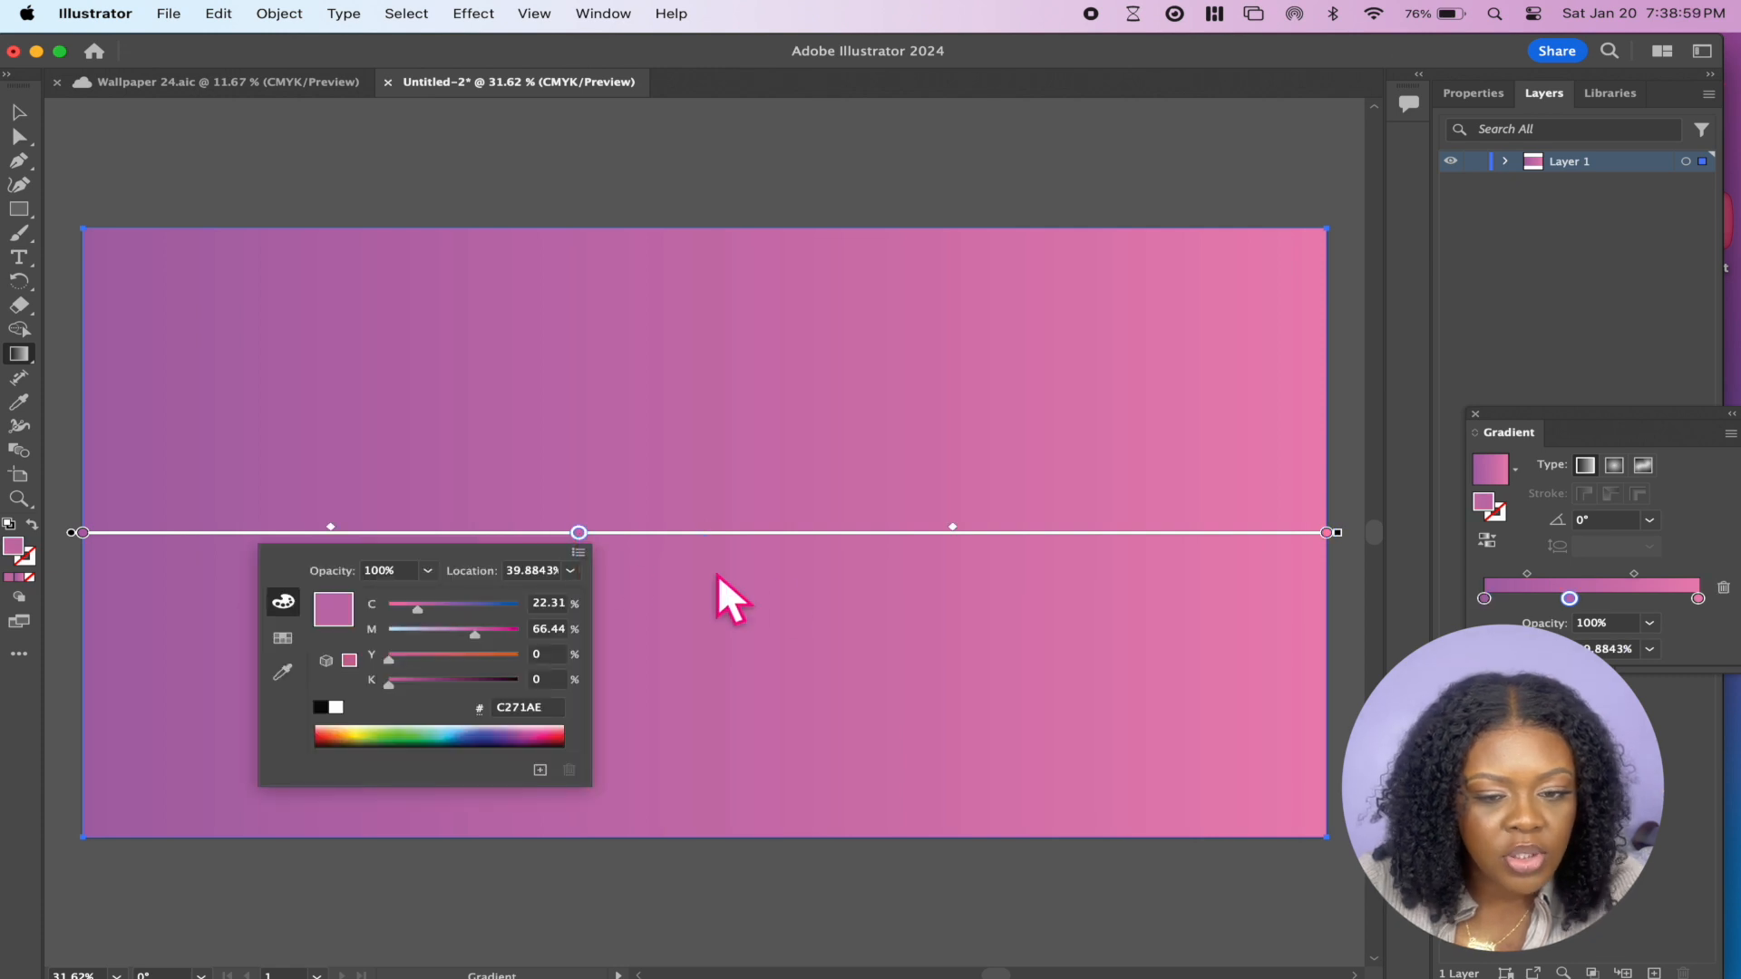
pyautogui.click(324, 730)
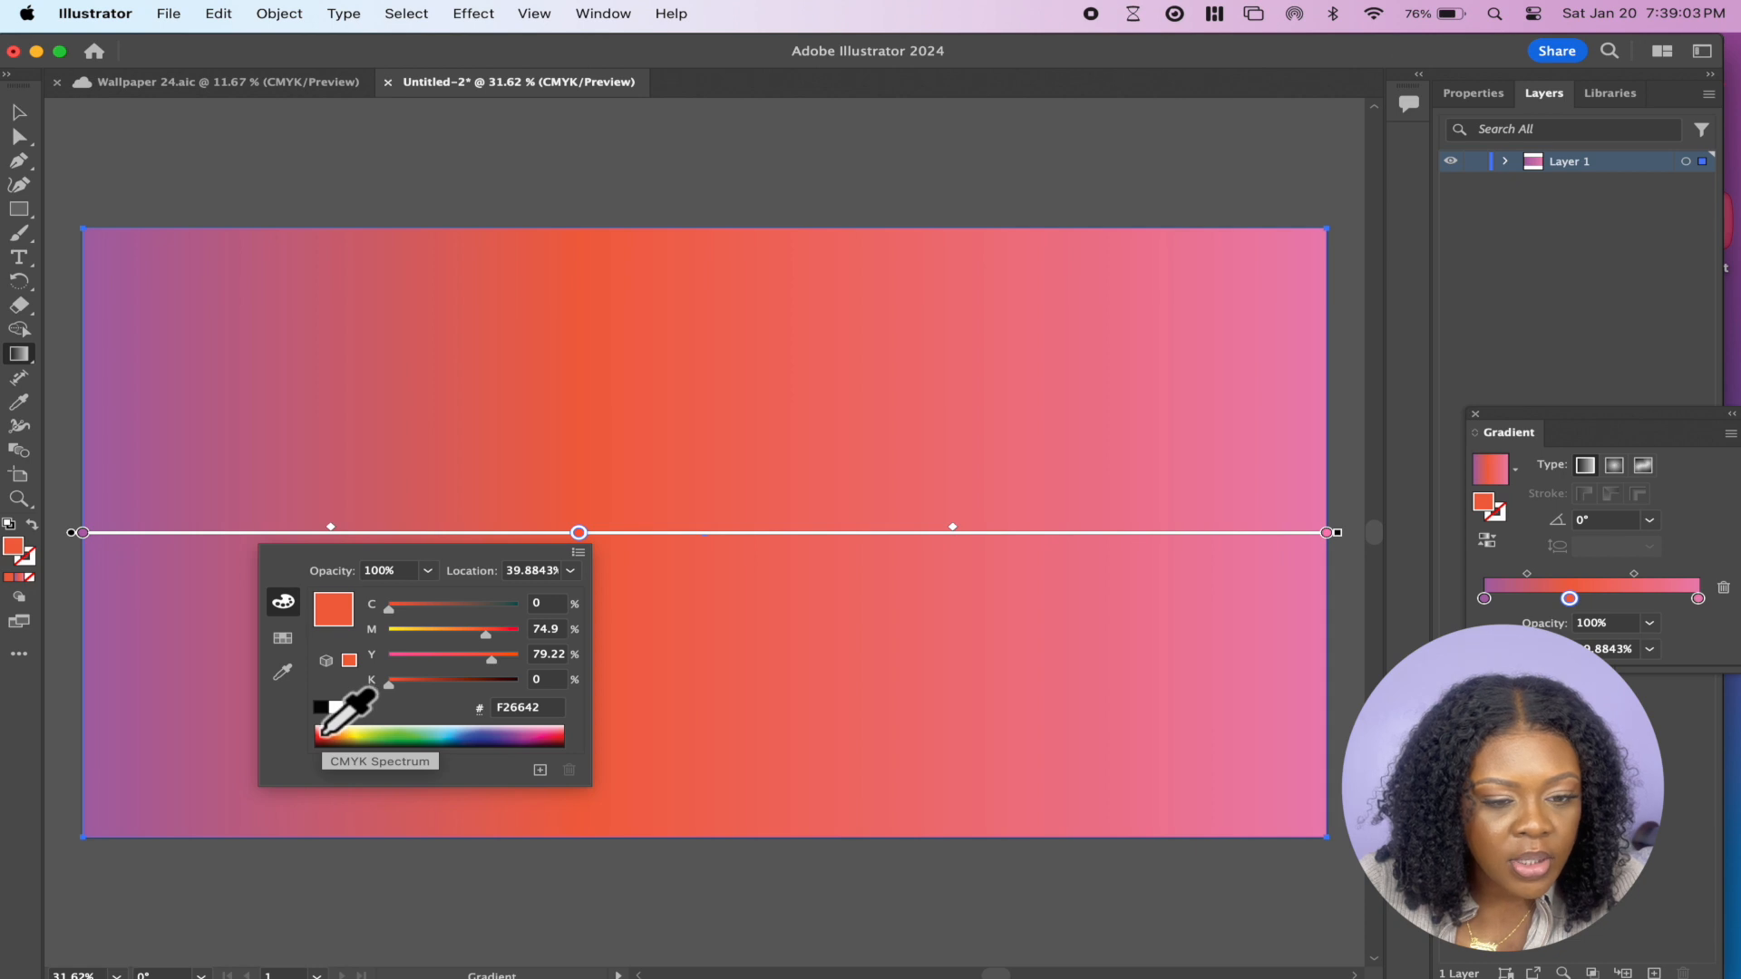
pyautogui.click(325, 737)
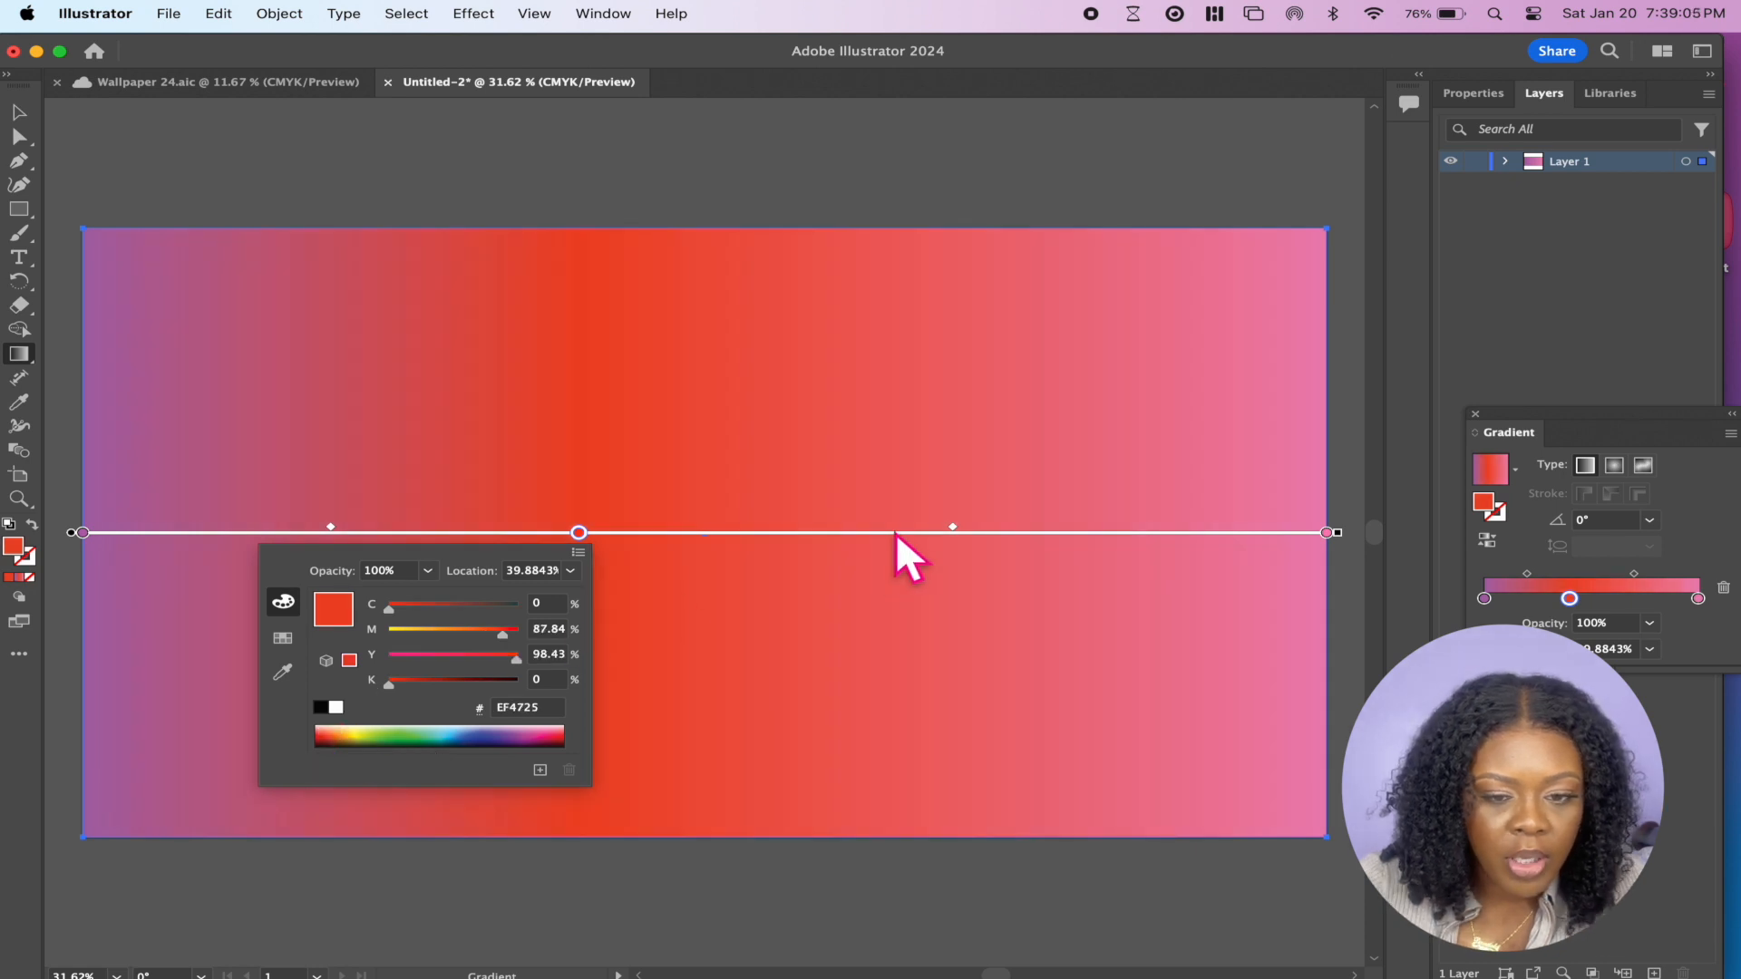
# Add another gradient stop at about 9.5%, near the purple end, and color it magenta (E83895)
pyautogui.click(181, 531)
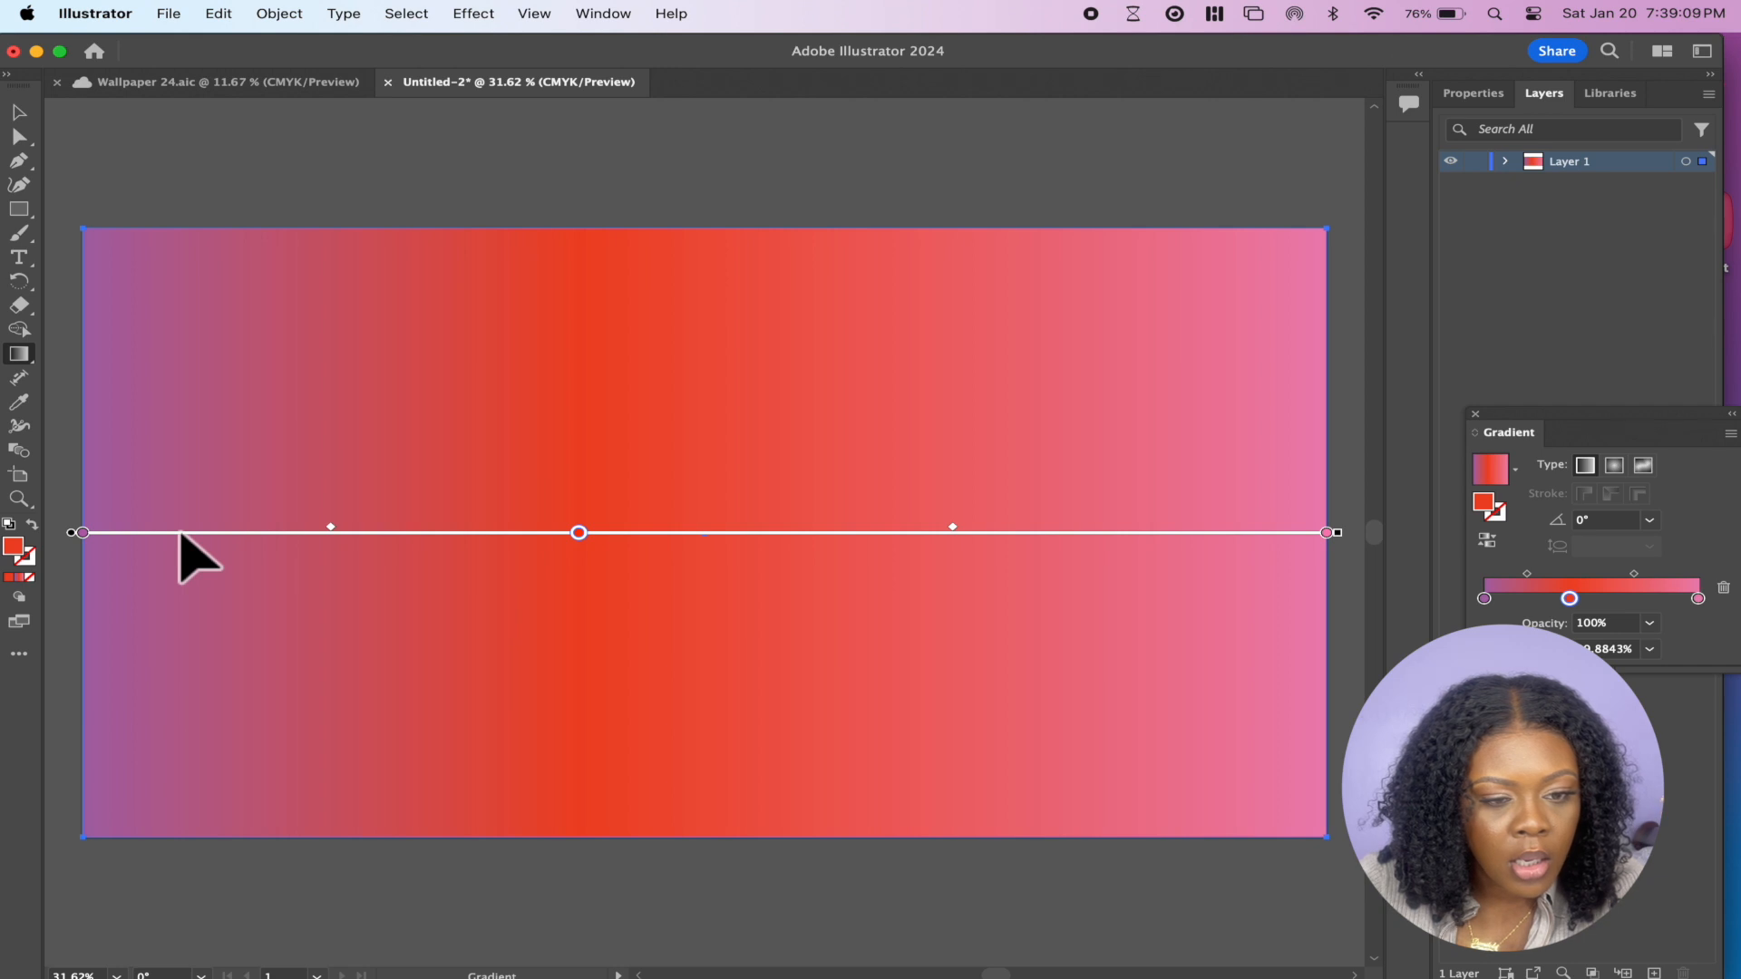
pyautogui.click(201, 532)
pyautogui.doubleClick(200, 533)
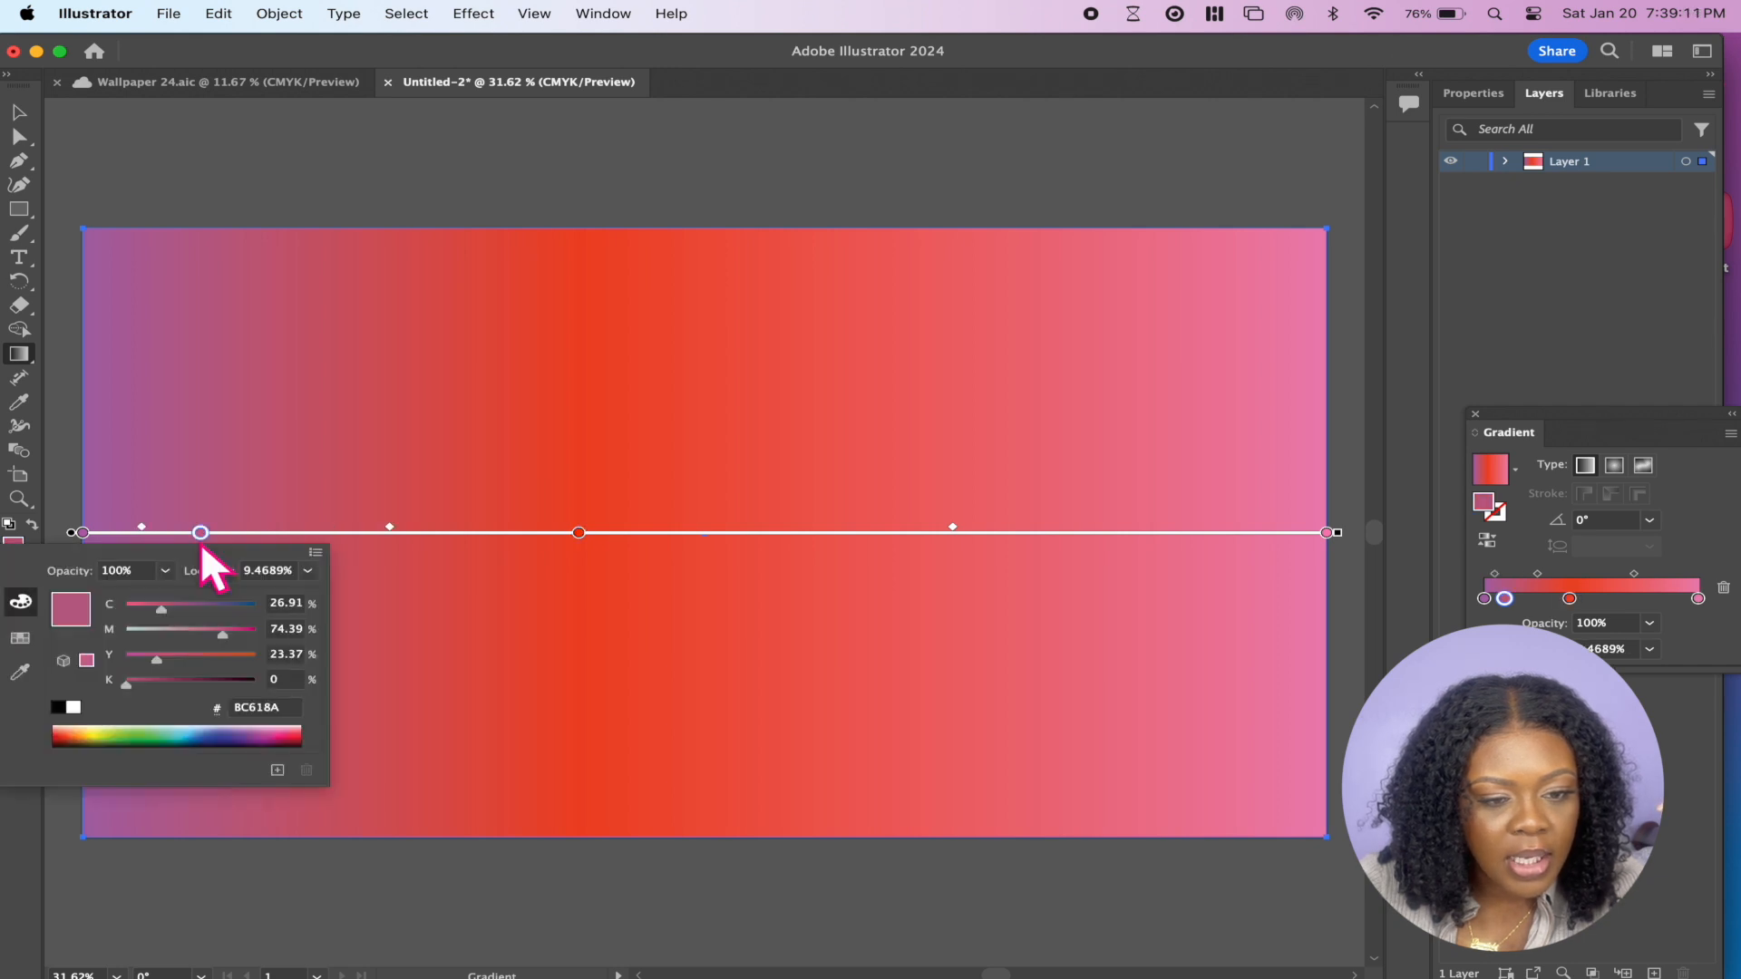
pyautogui.moveTo(288, 734); pyautogui.dragTo(272, 728)
pyautogui.click(271, 736)
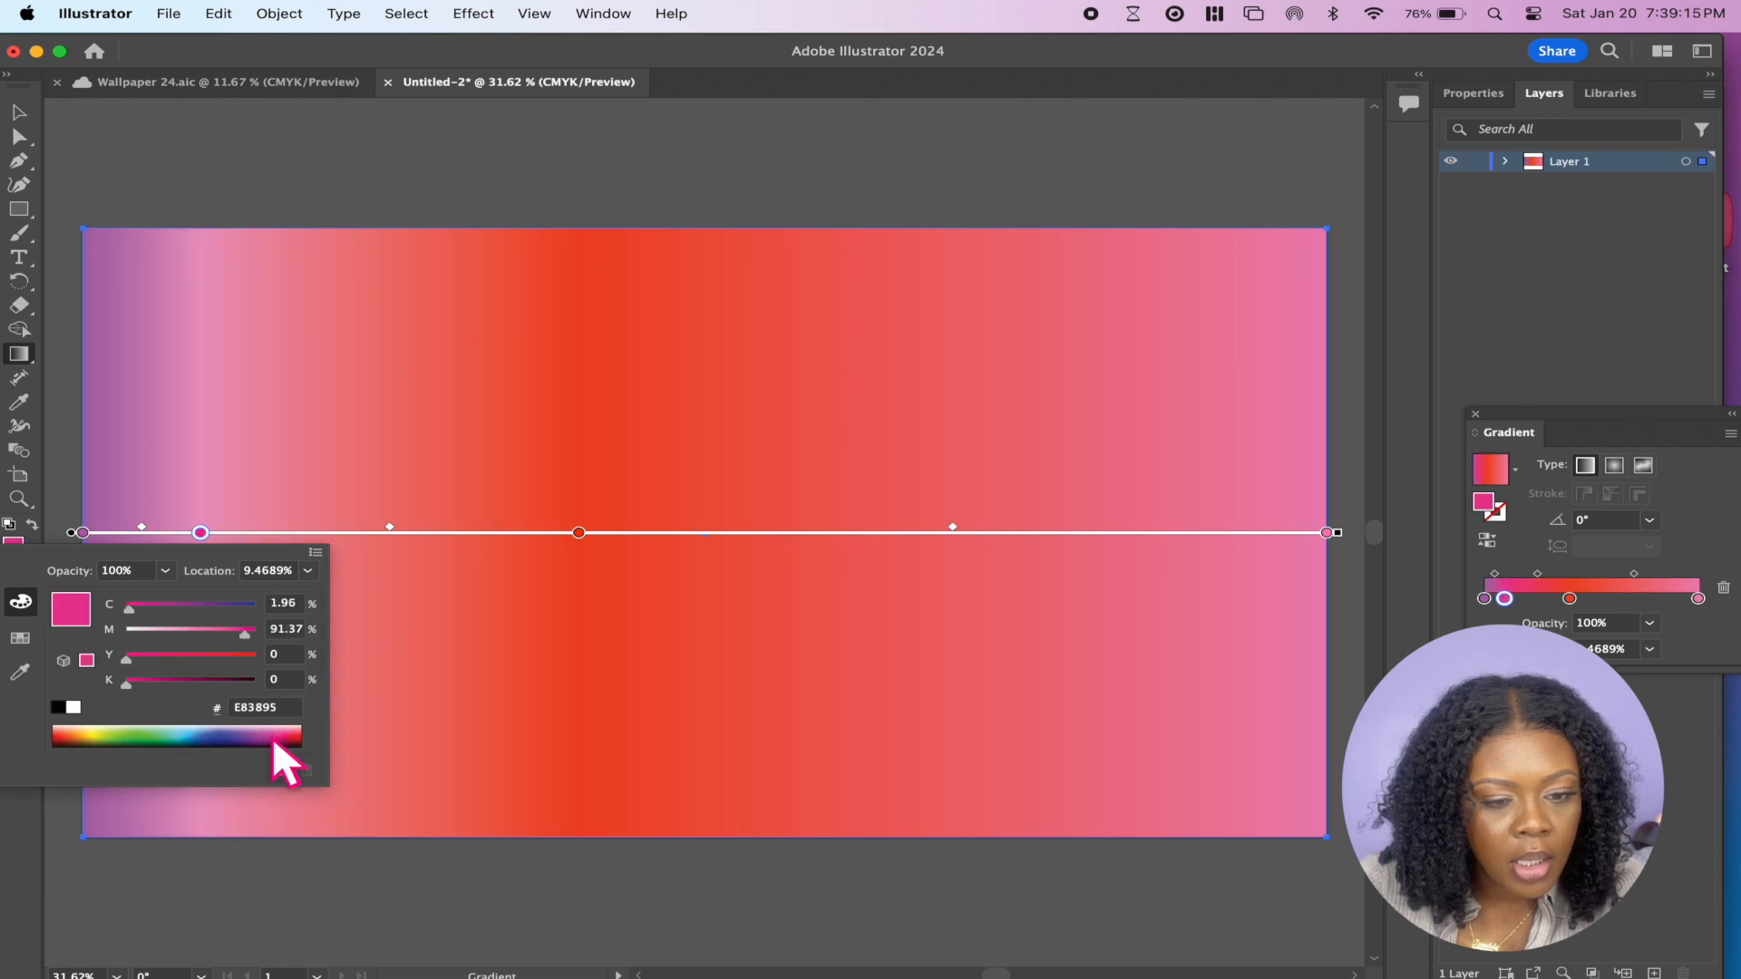
pyautogui.click(772, 164)
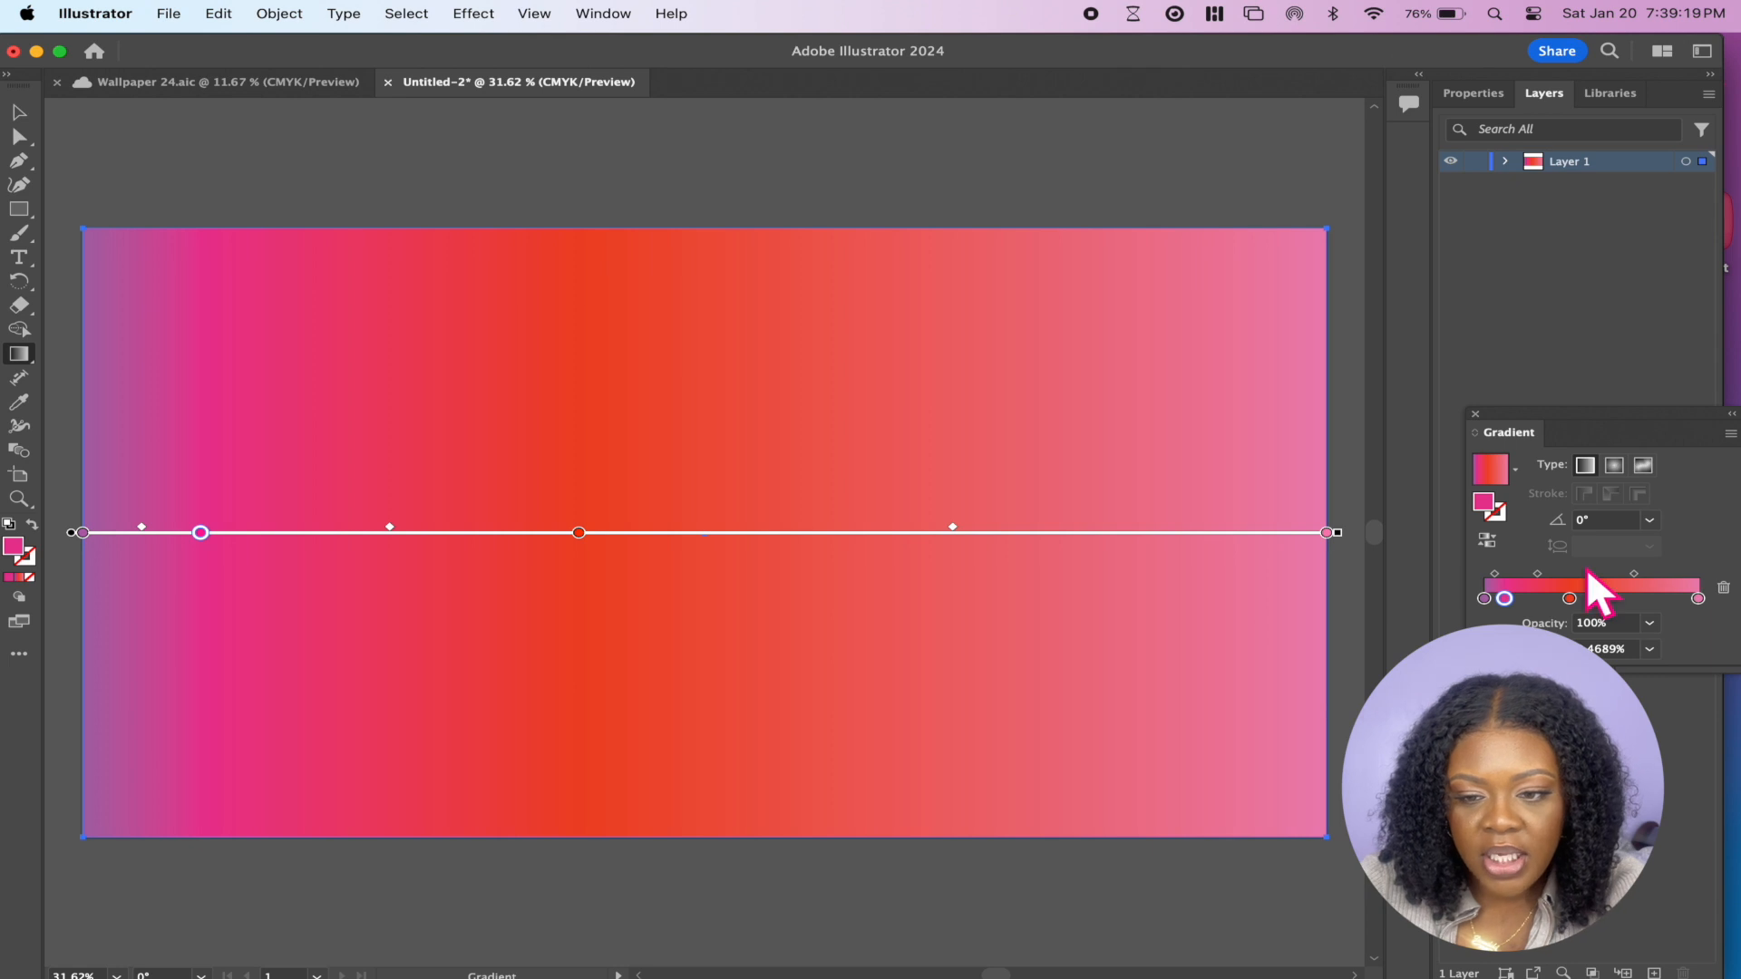
# Try gradient angles of 135° and -60°, and set the angle to 45°
pyautogui.click(1649, 520)
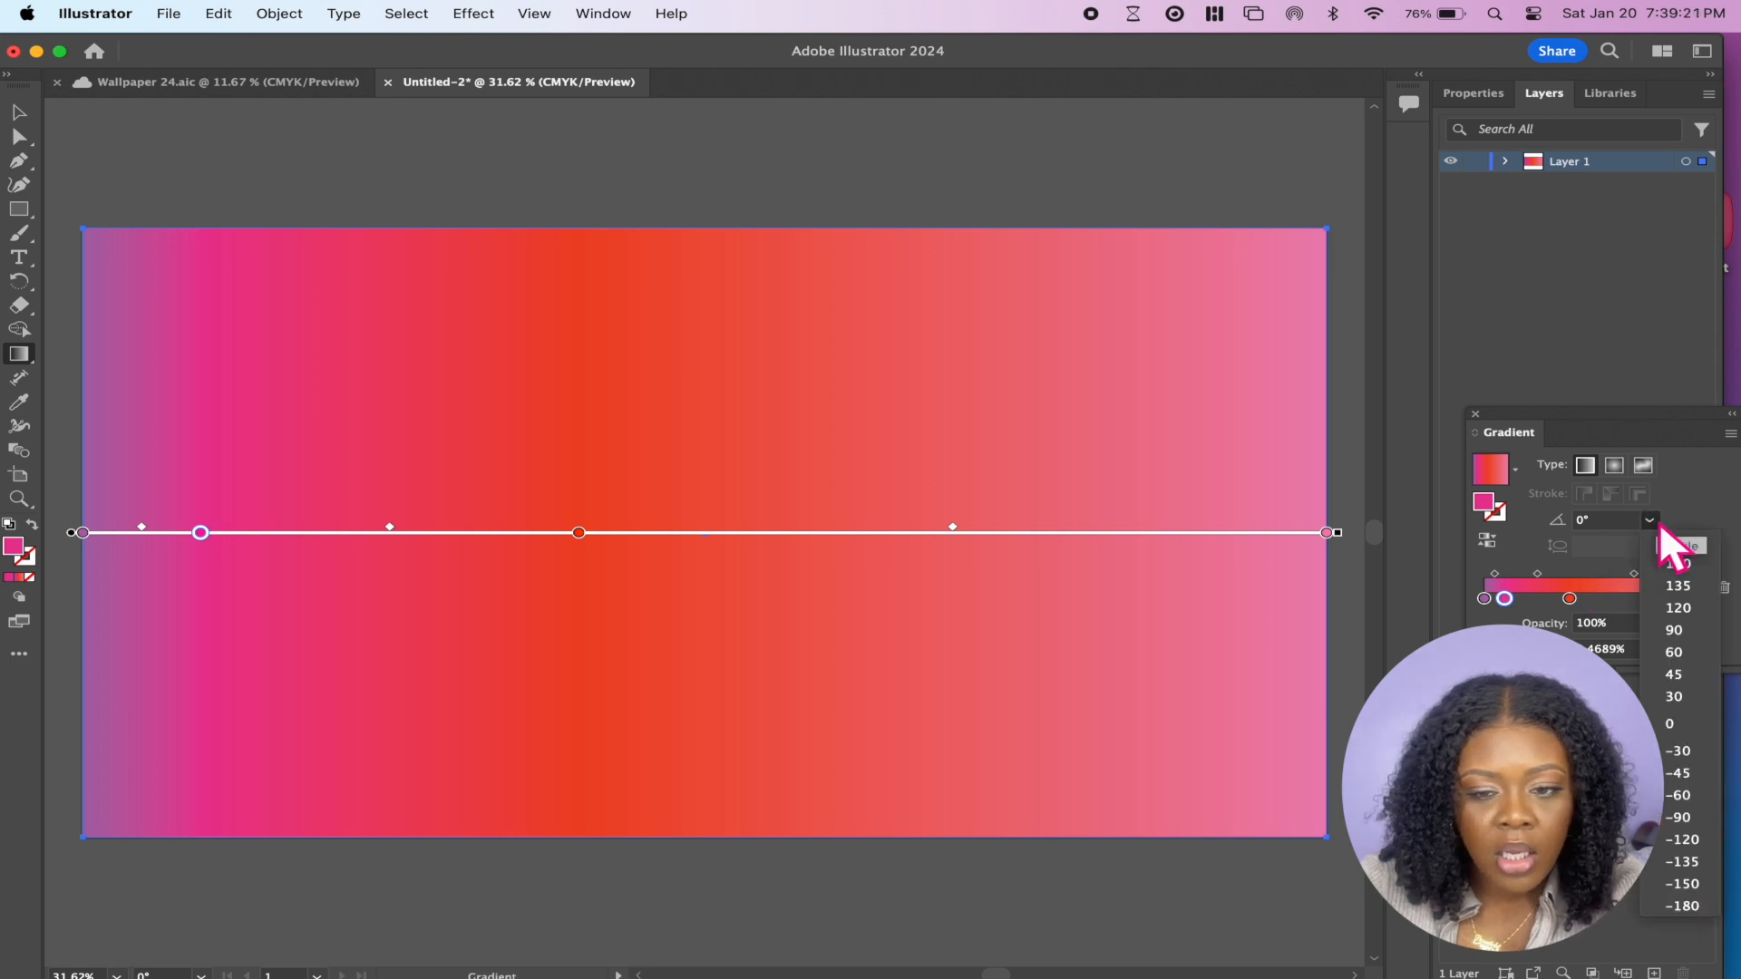
pyautogui.click(1679, 590)
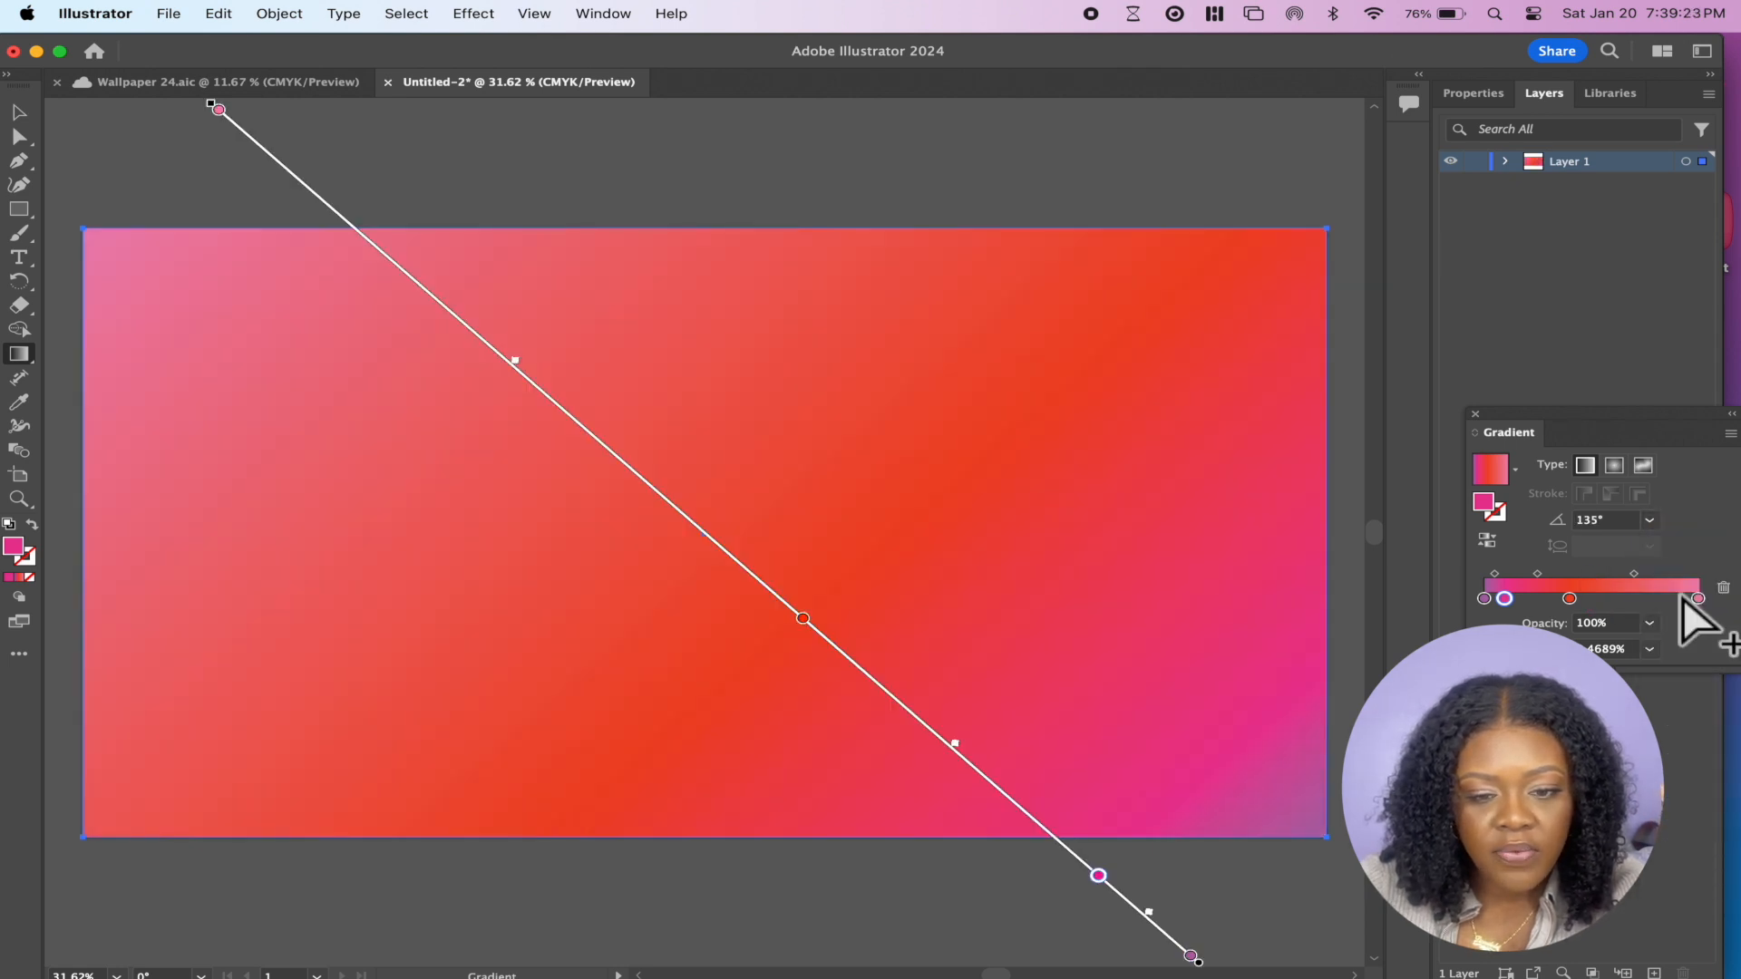
pyautogui.click(1649, 521)
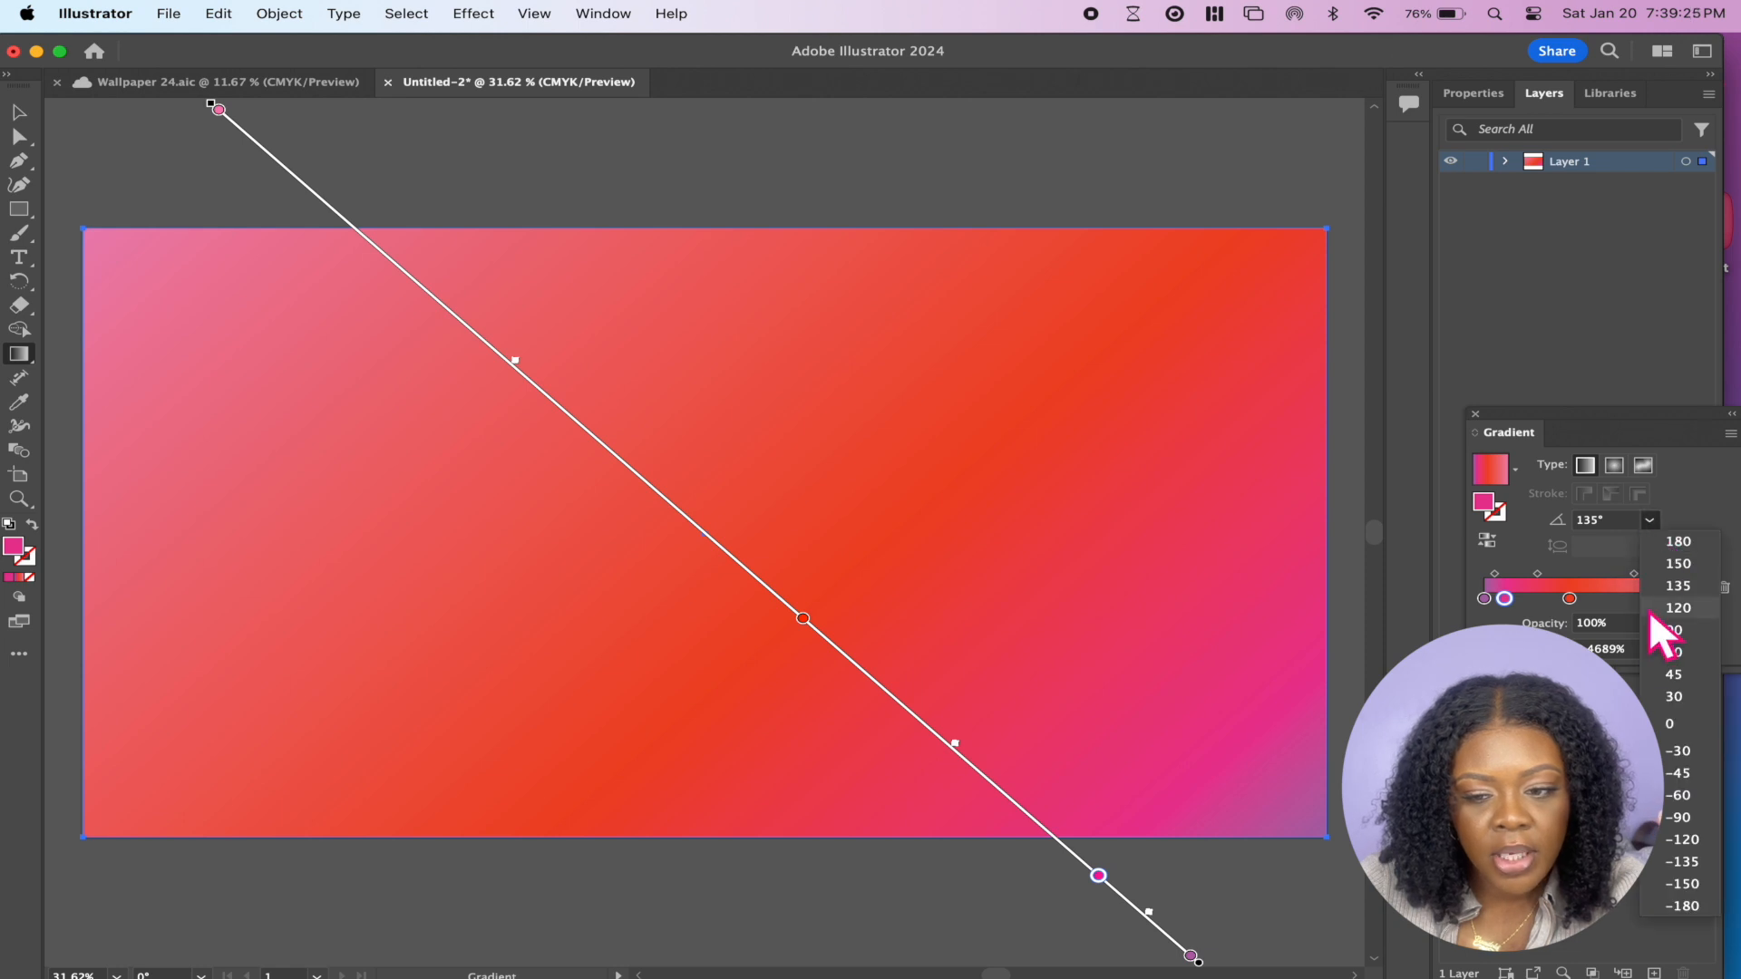
pyautogui.click(1679, 796)
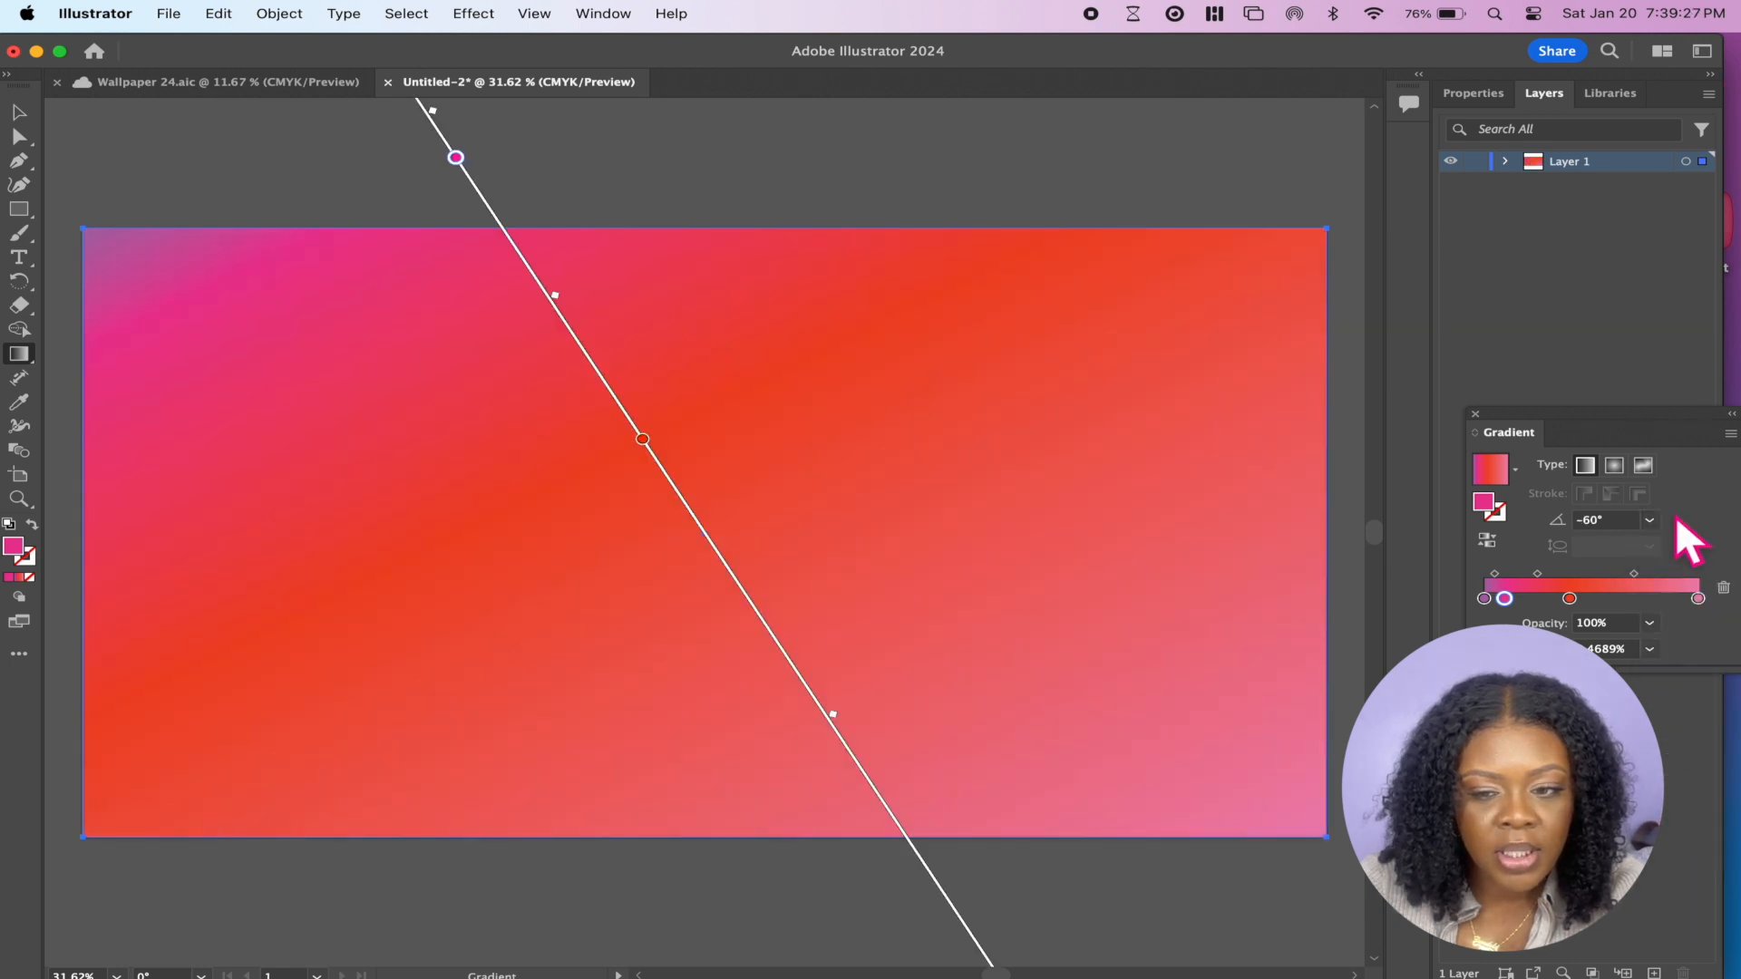
pyautogui.click(1650, 519)
pyautogui.click(1669, 675)
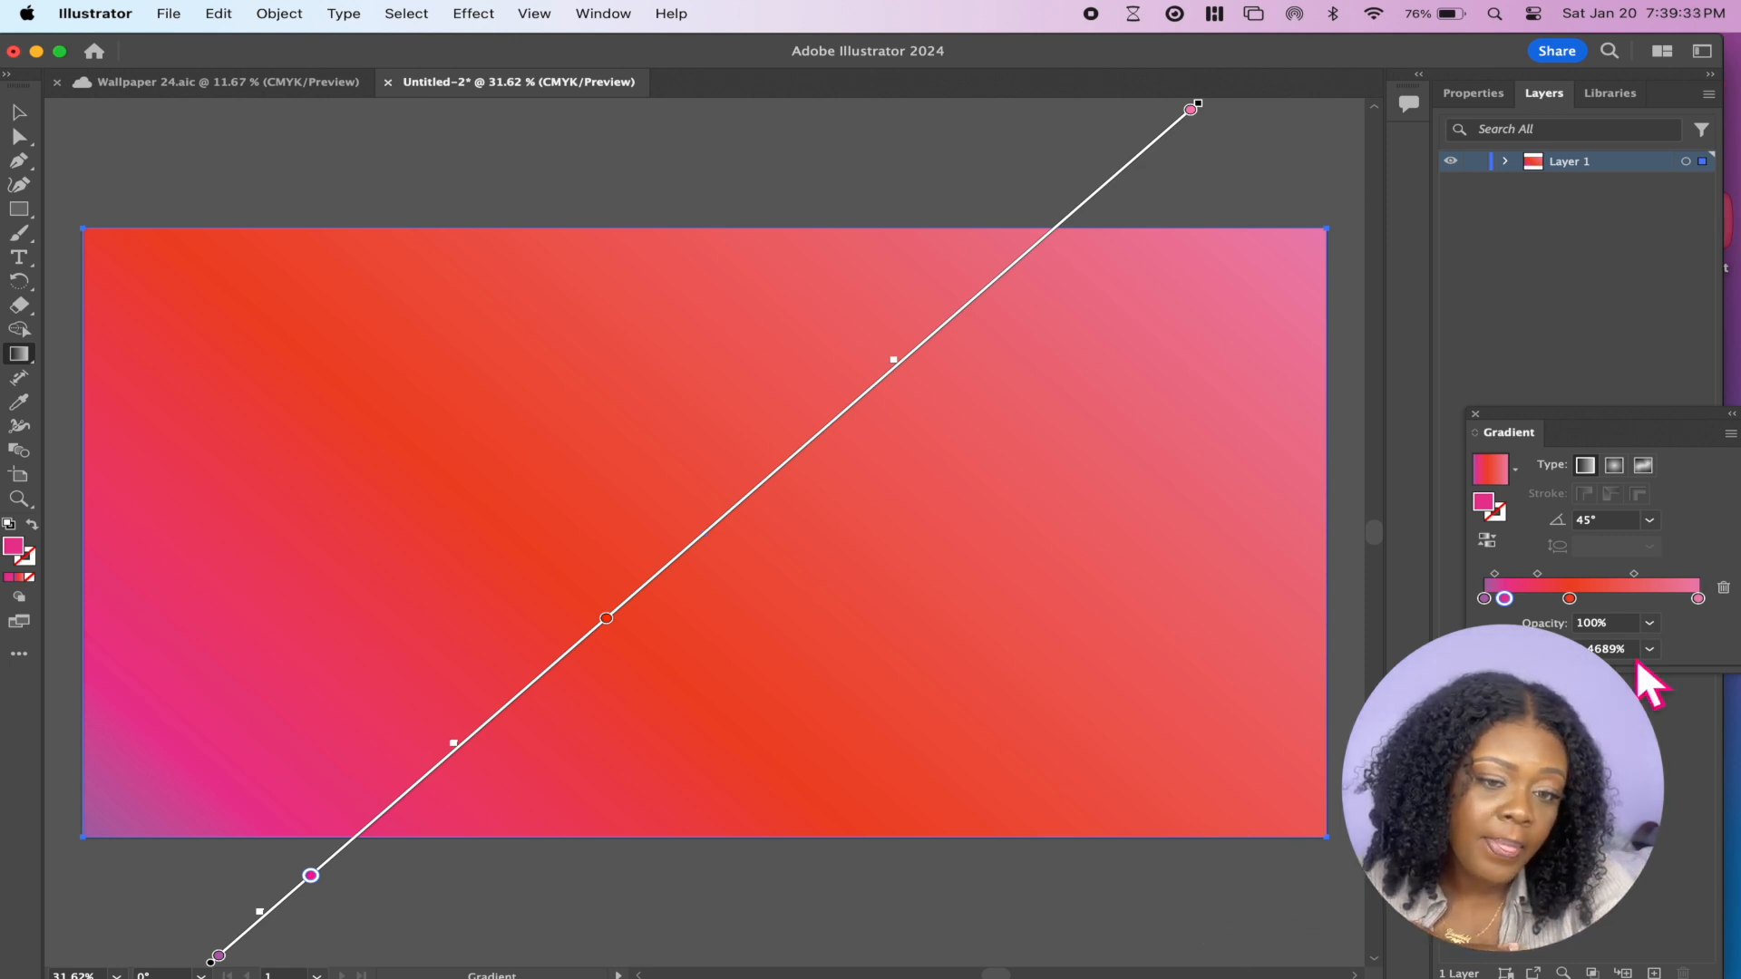
# Switch the rectangle to a freeform gradient and move its lower-right and lower-left color points inward toward the center
pyautogui.click(1649, 467)
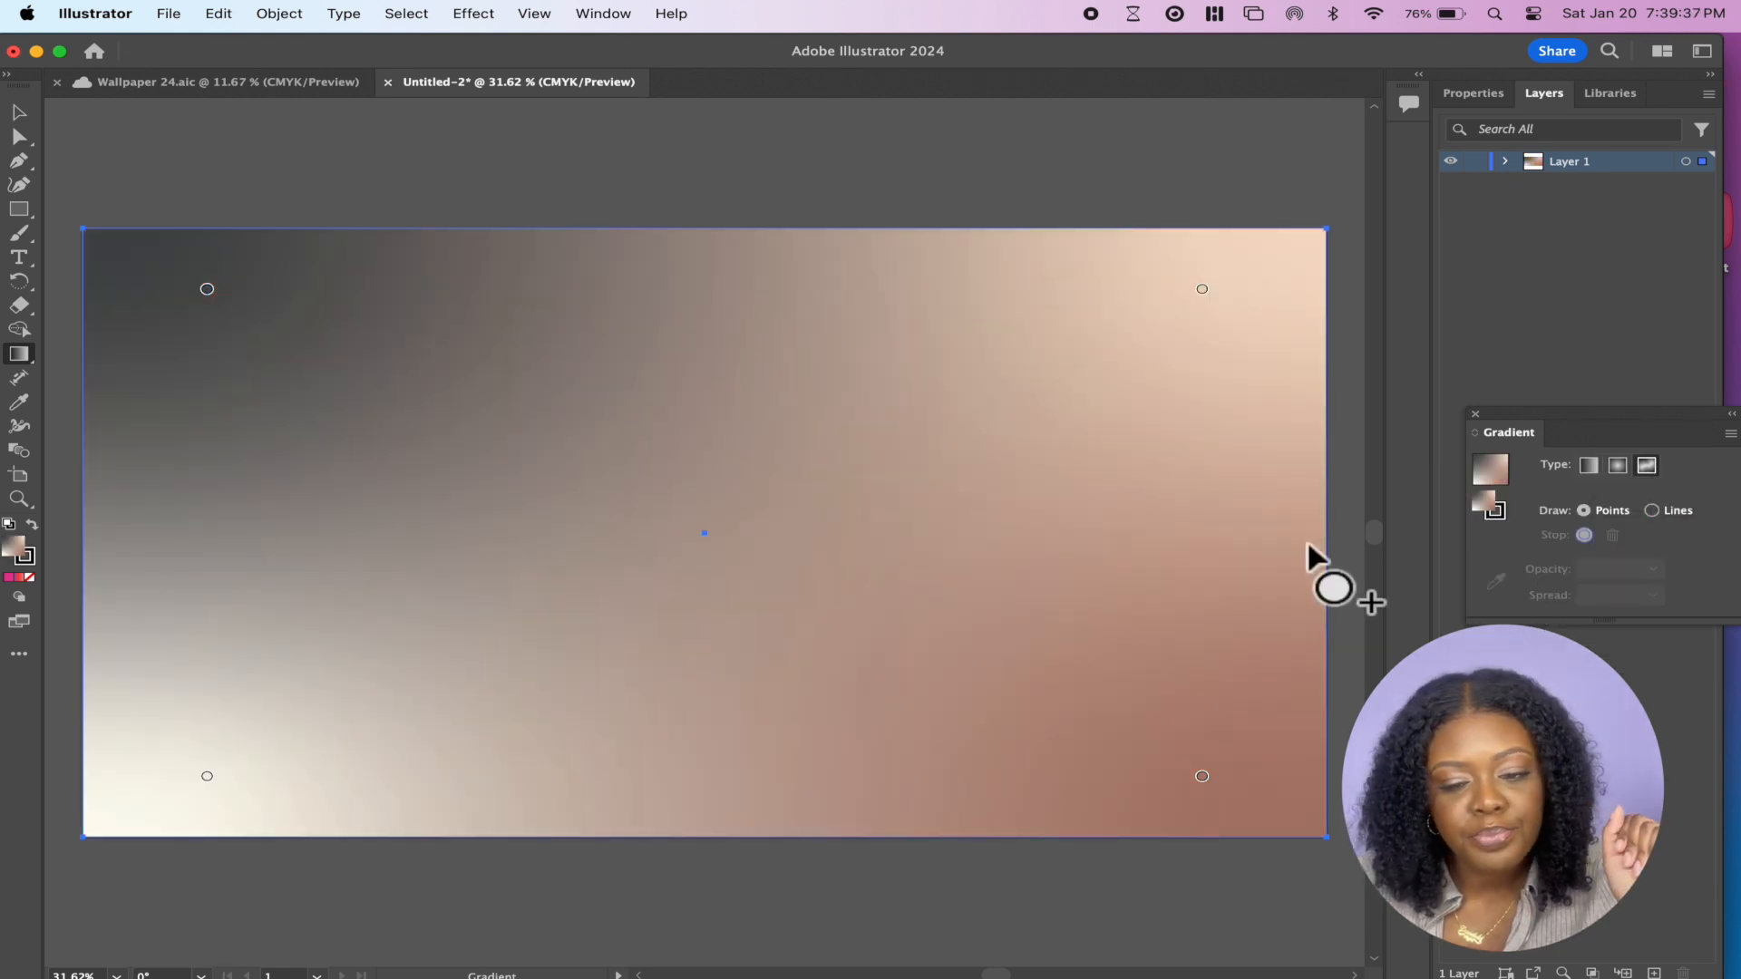
pyautogui.moveTo(1202, 778); pyautogui.dragTo(927, 528)
pyautogui.moveTo(207, 777); pyautogui.dragTo(530, 693)
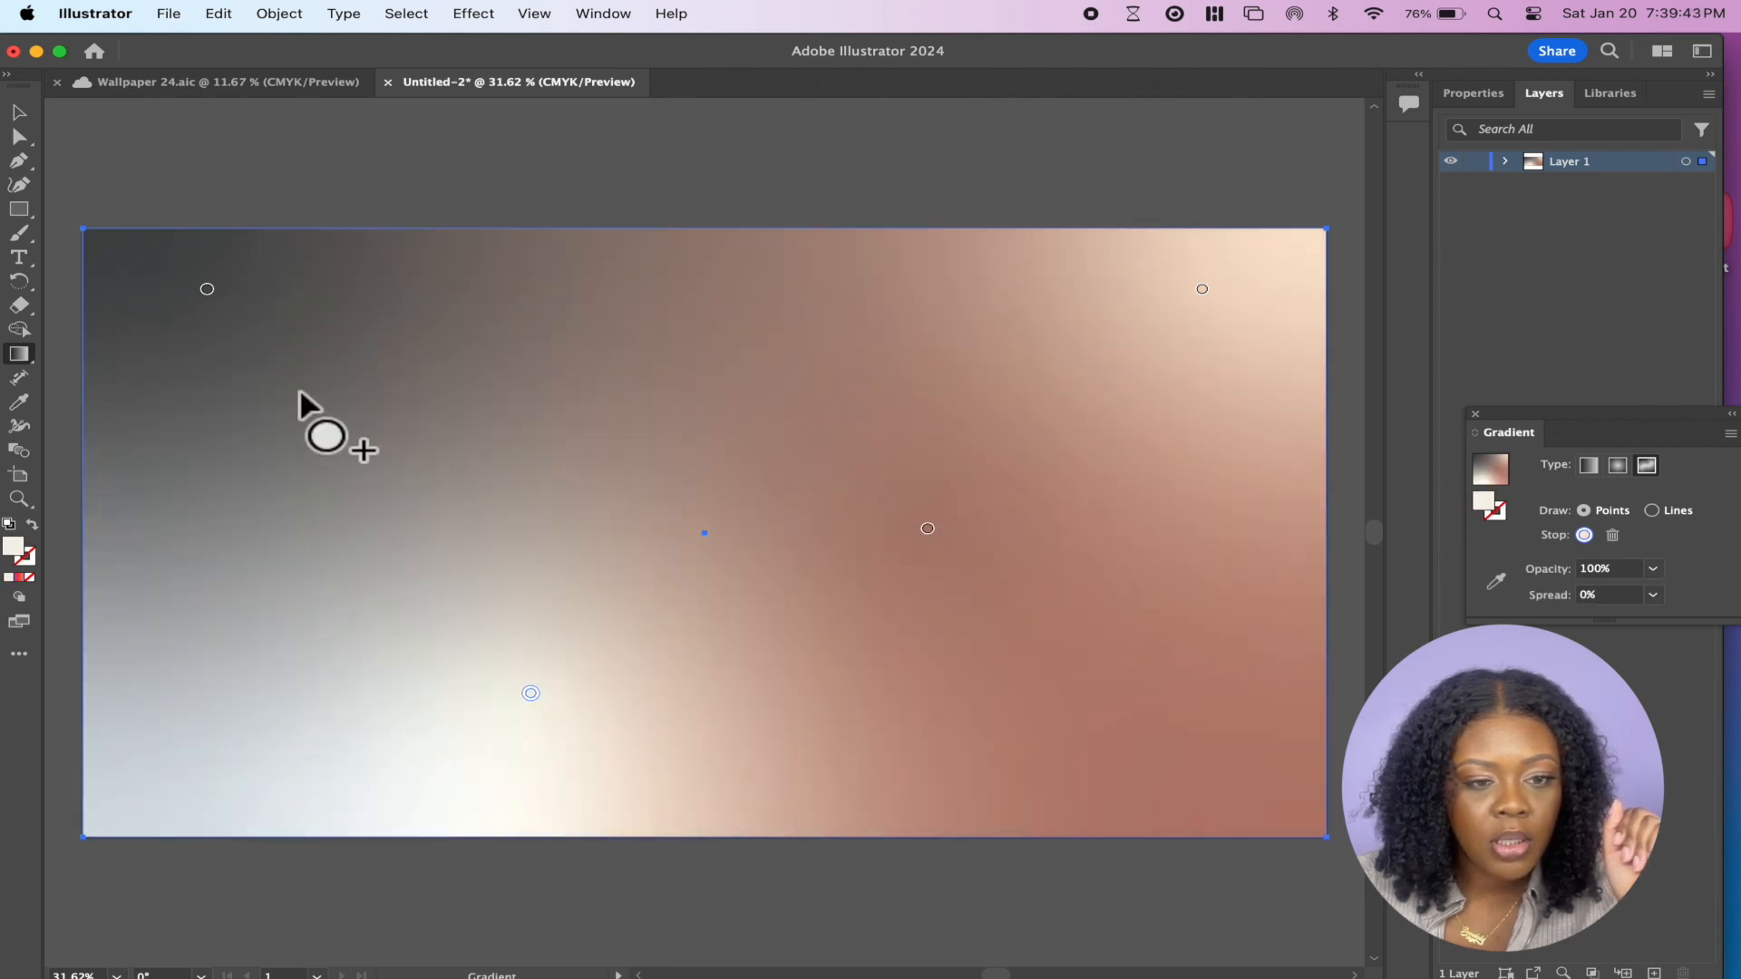
# Move the dark upper-left color point near the rectangle's center and the peach upper-right point to the left side, undoing the unwanted shift
pyautogui.moveTo(206, 290); pyautogui.dragTo(640, 513)
pyautogui.moveTo(1202, 288); pyautogui.dragTo(626, 513)
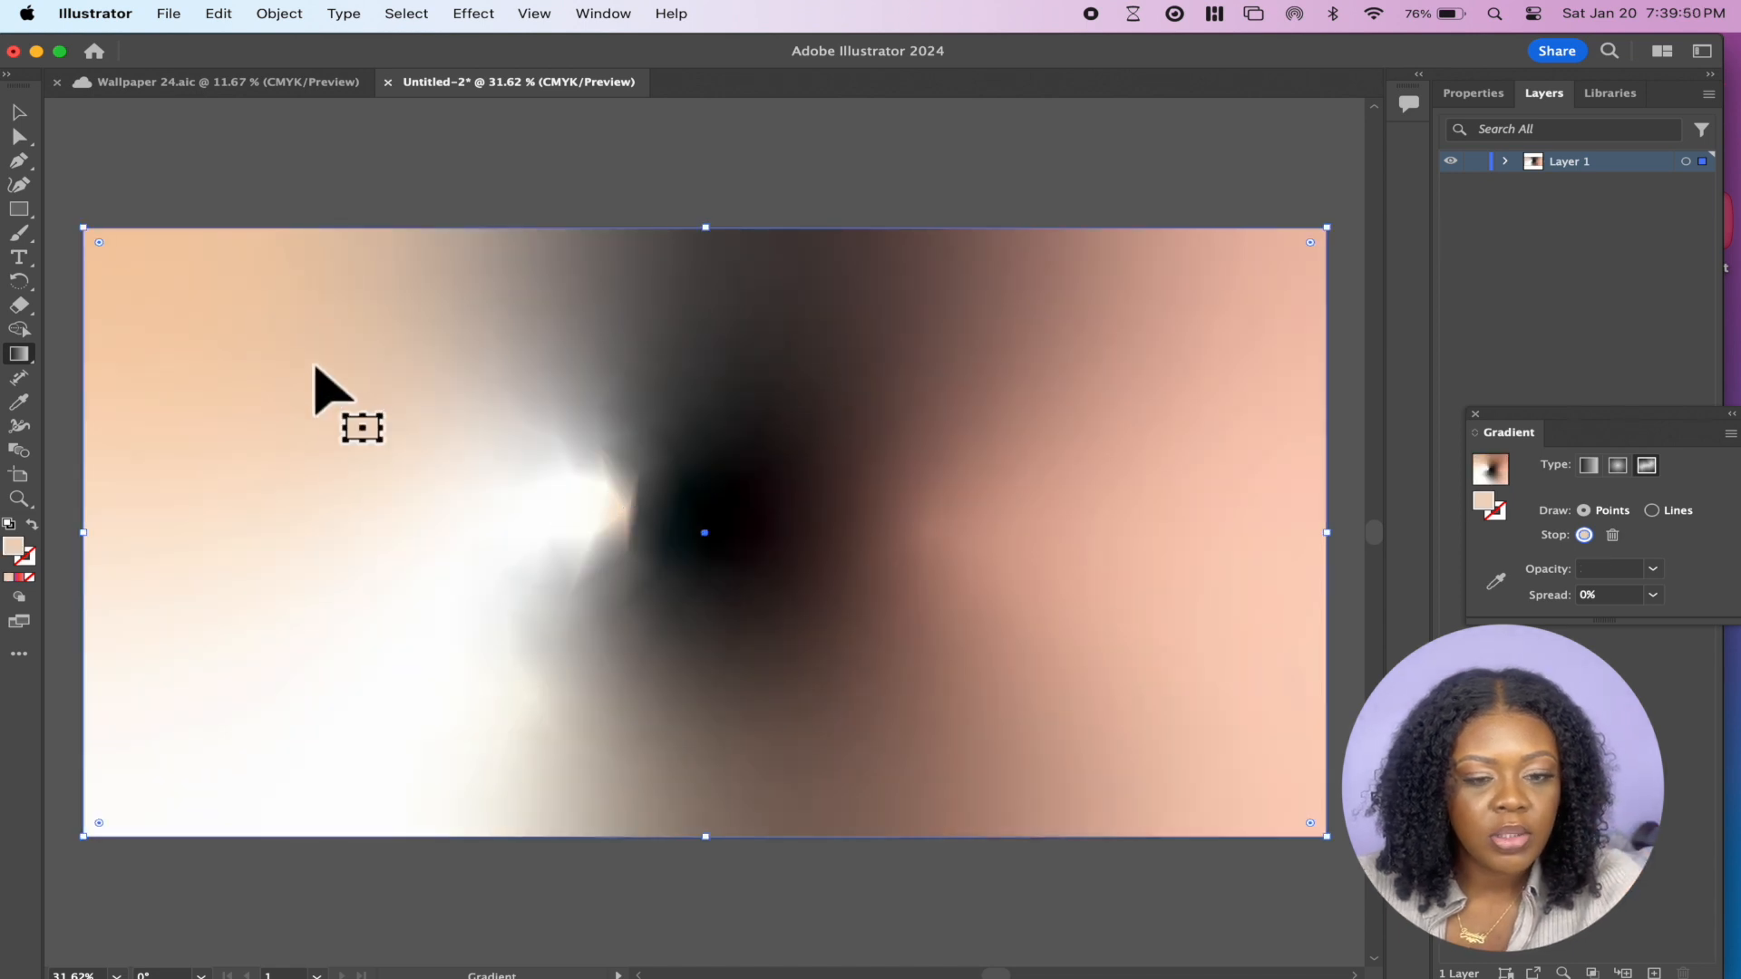
pyautogui.press('super+z')
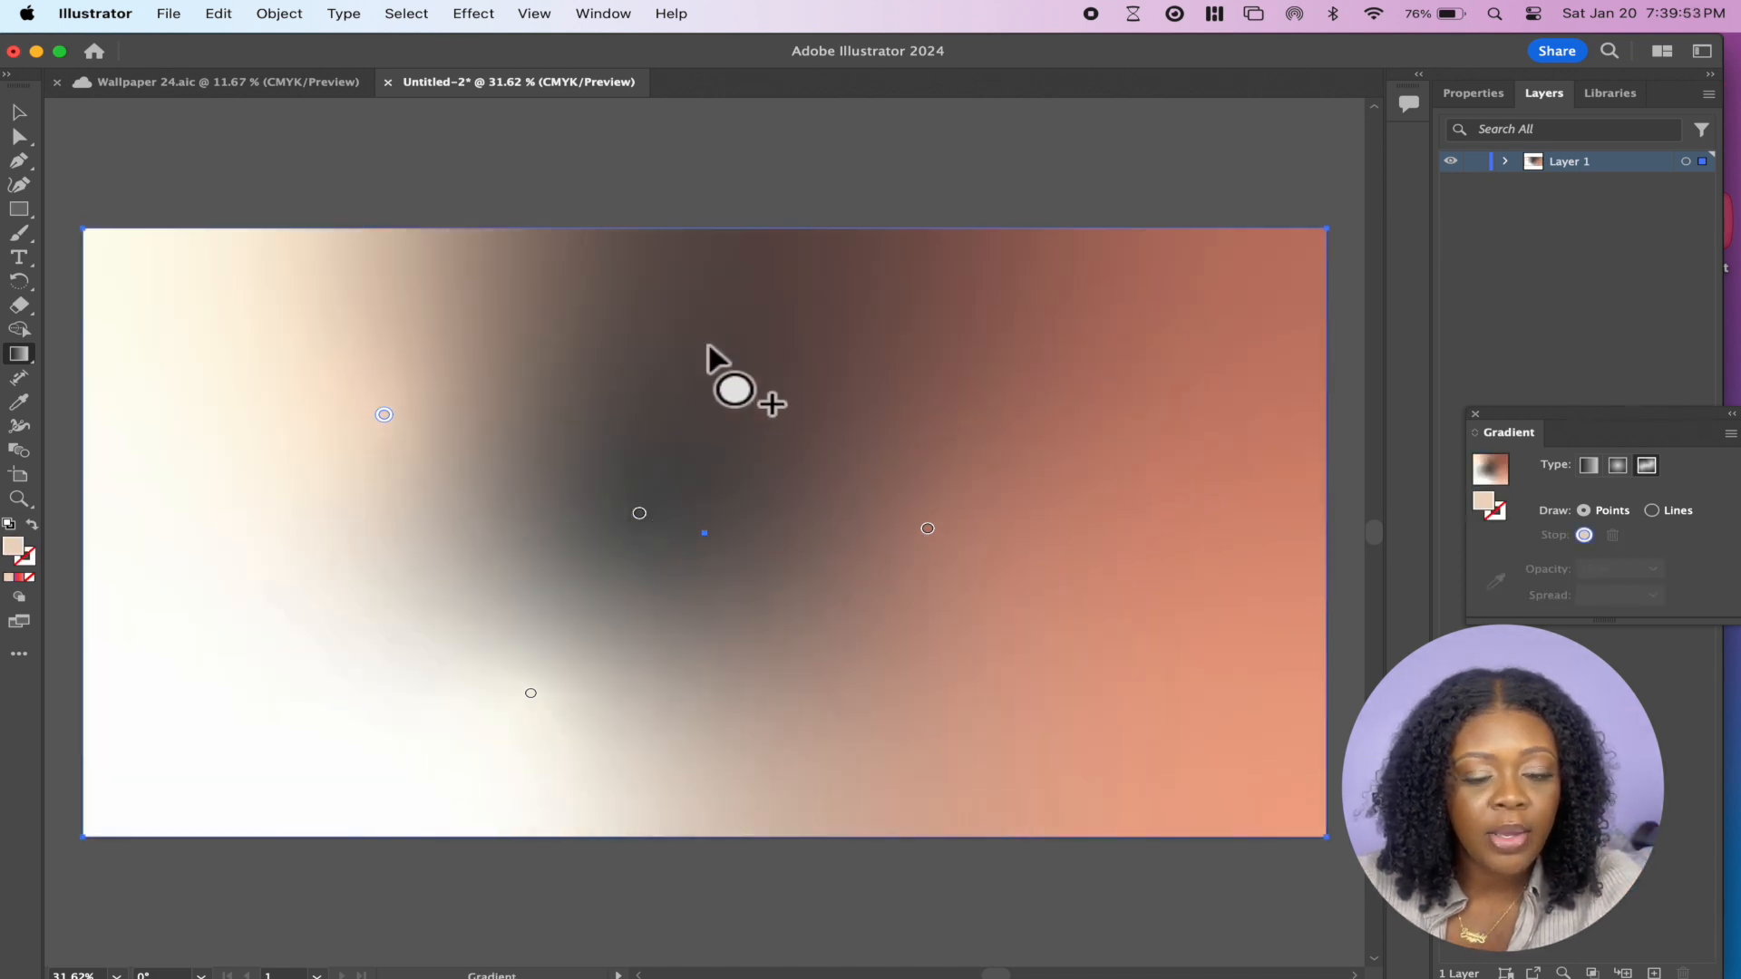
# Try adding peach color points near the upper right, the lower right and left of center, and undo them
pyautogui.click(1000, 298)
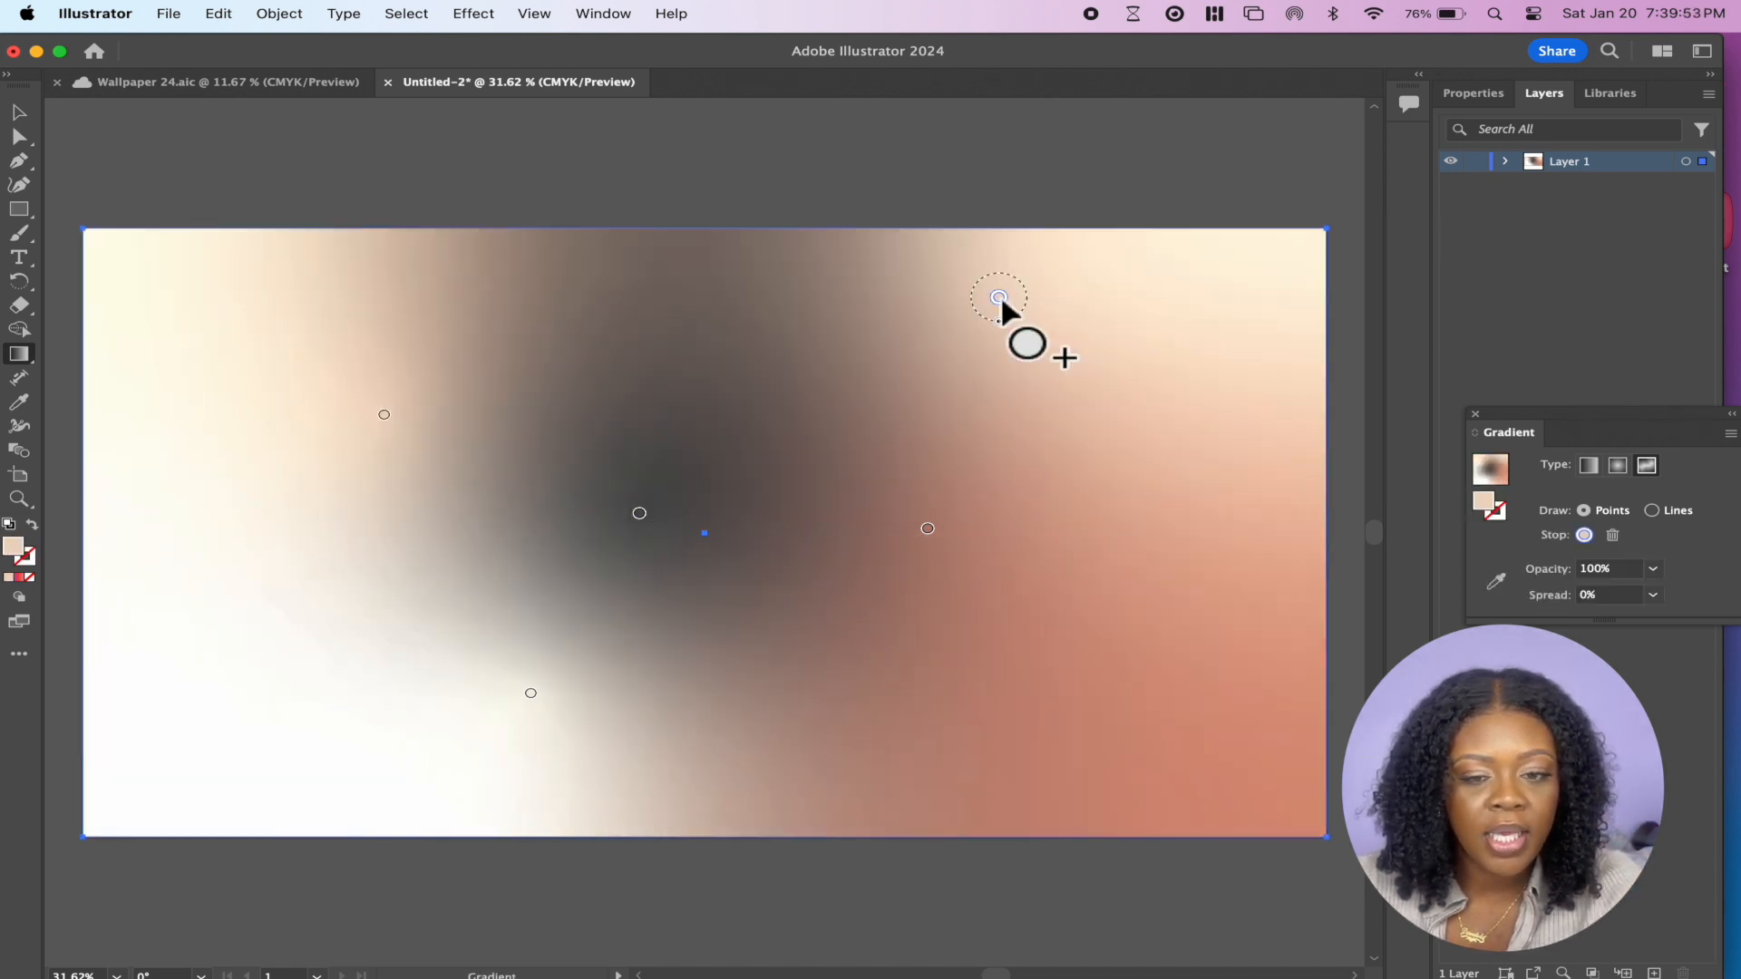
pyautogui.click(1184, 668)
pyautogui.click(486, 568)
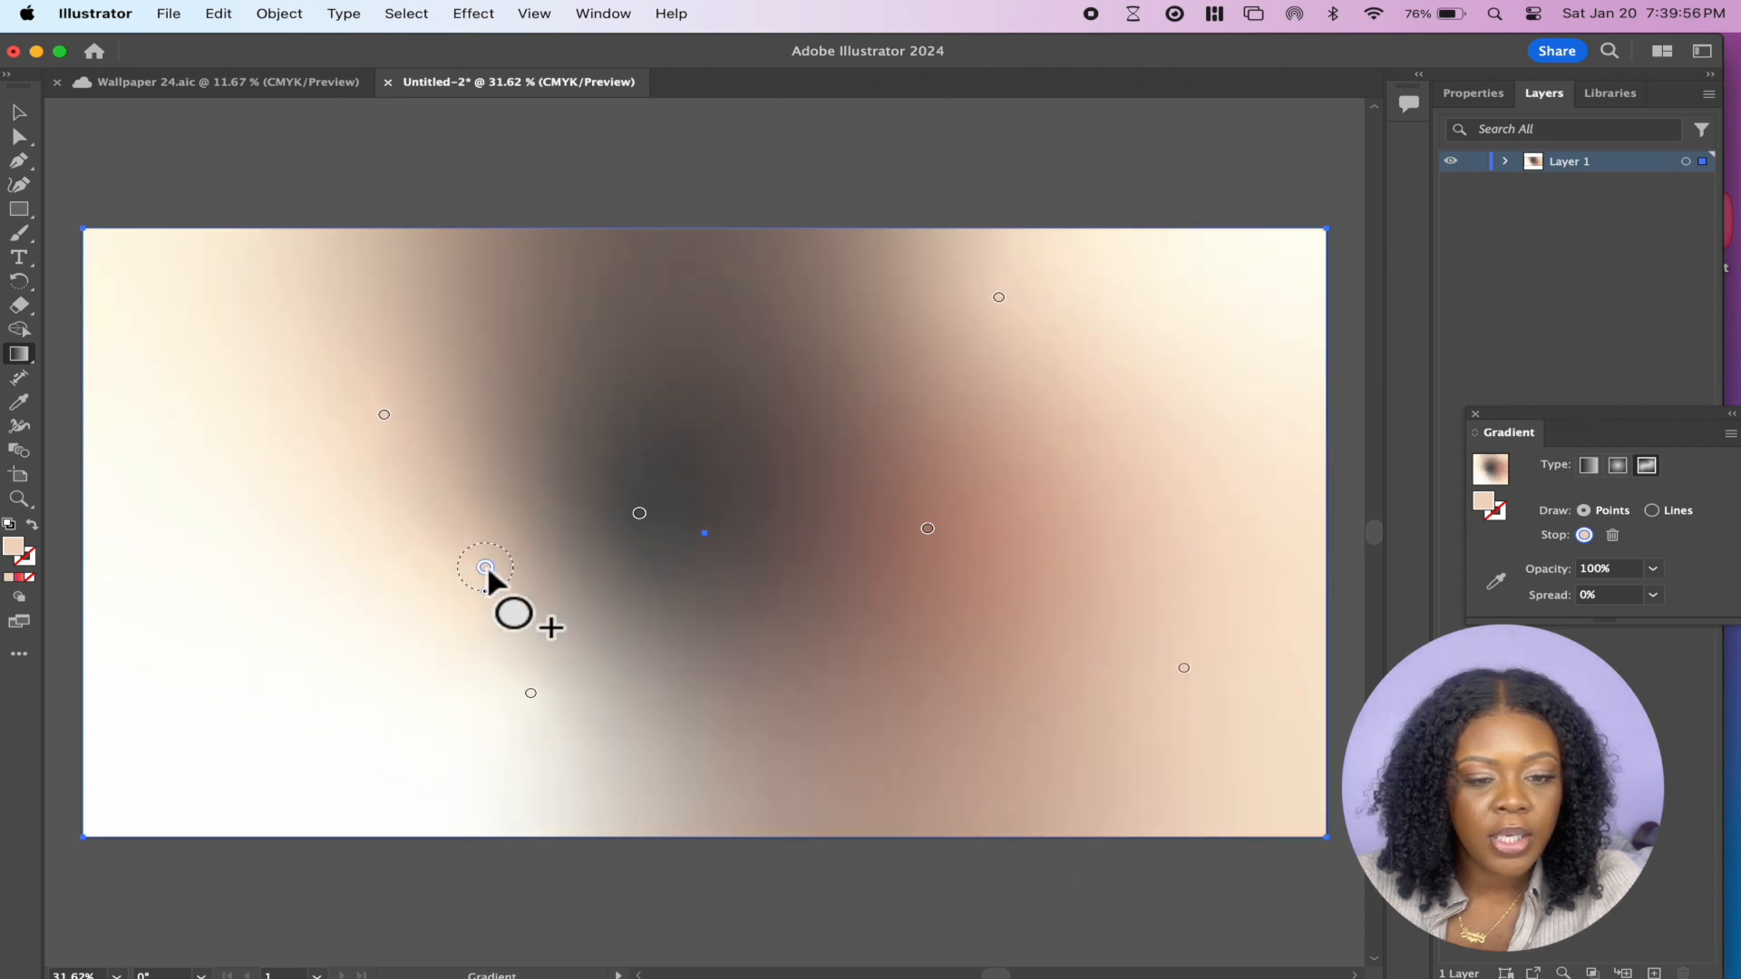
pyautogui.press('v')
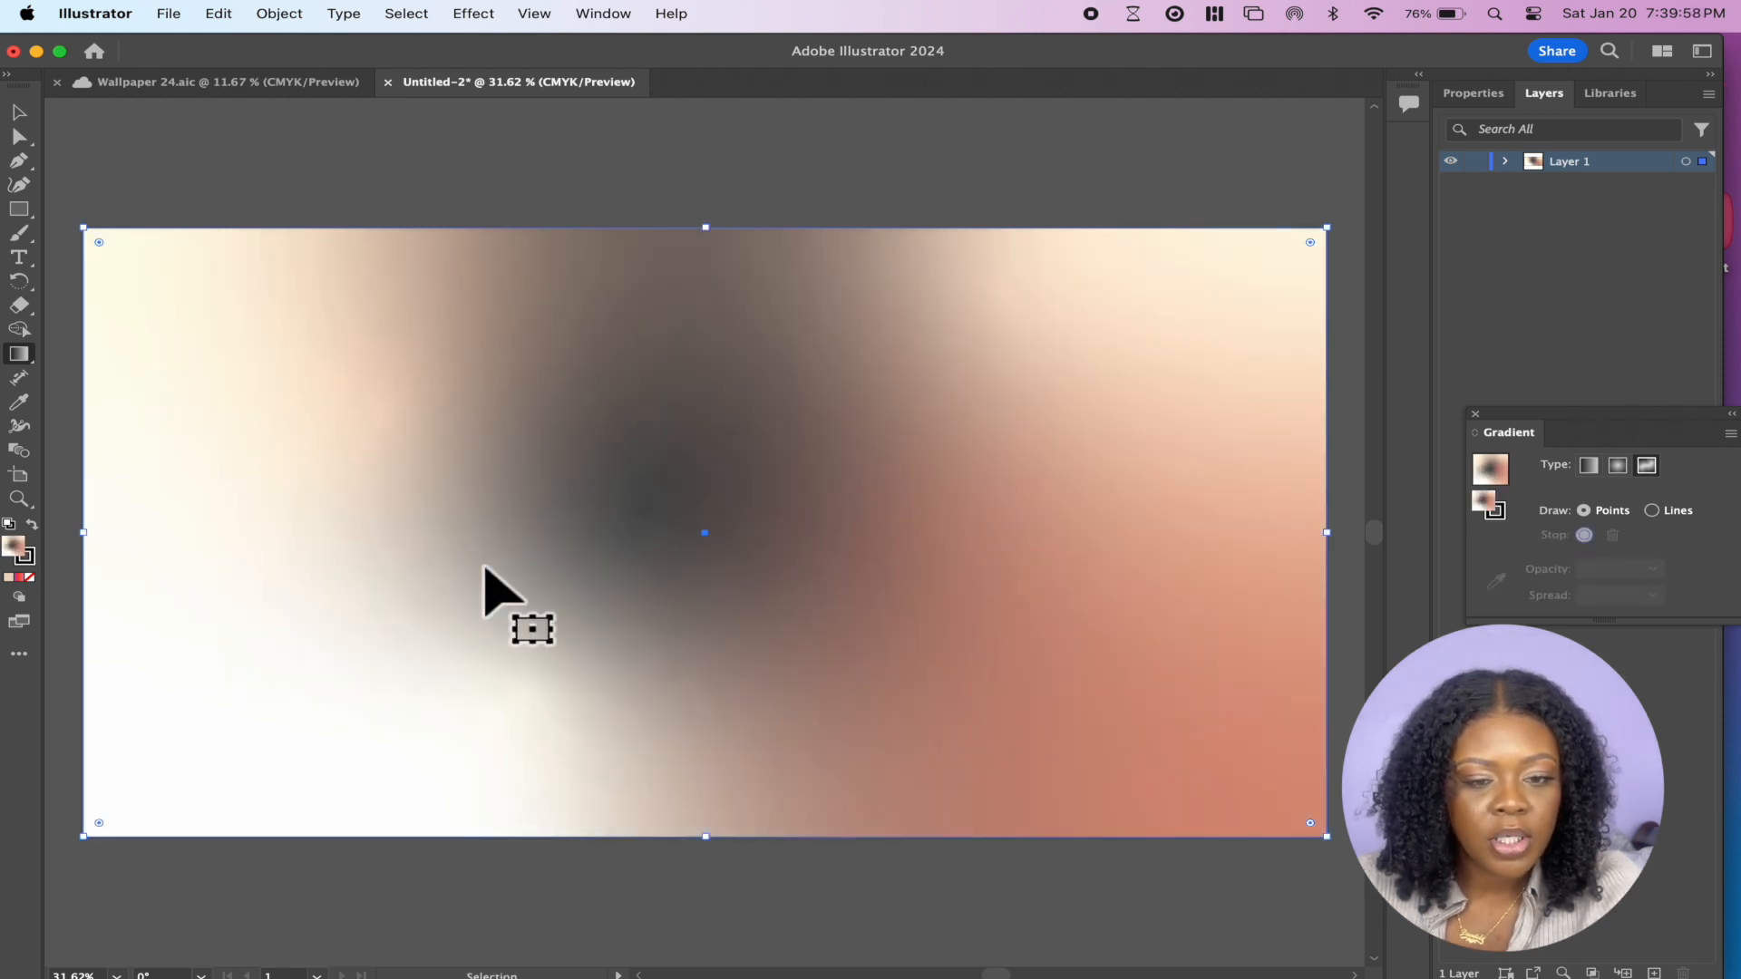
pyautogui.press('super+z')
pyautogui.press('g')
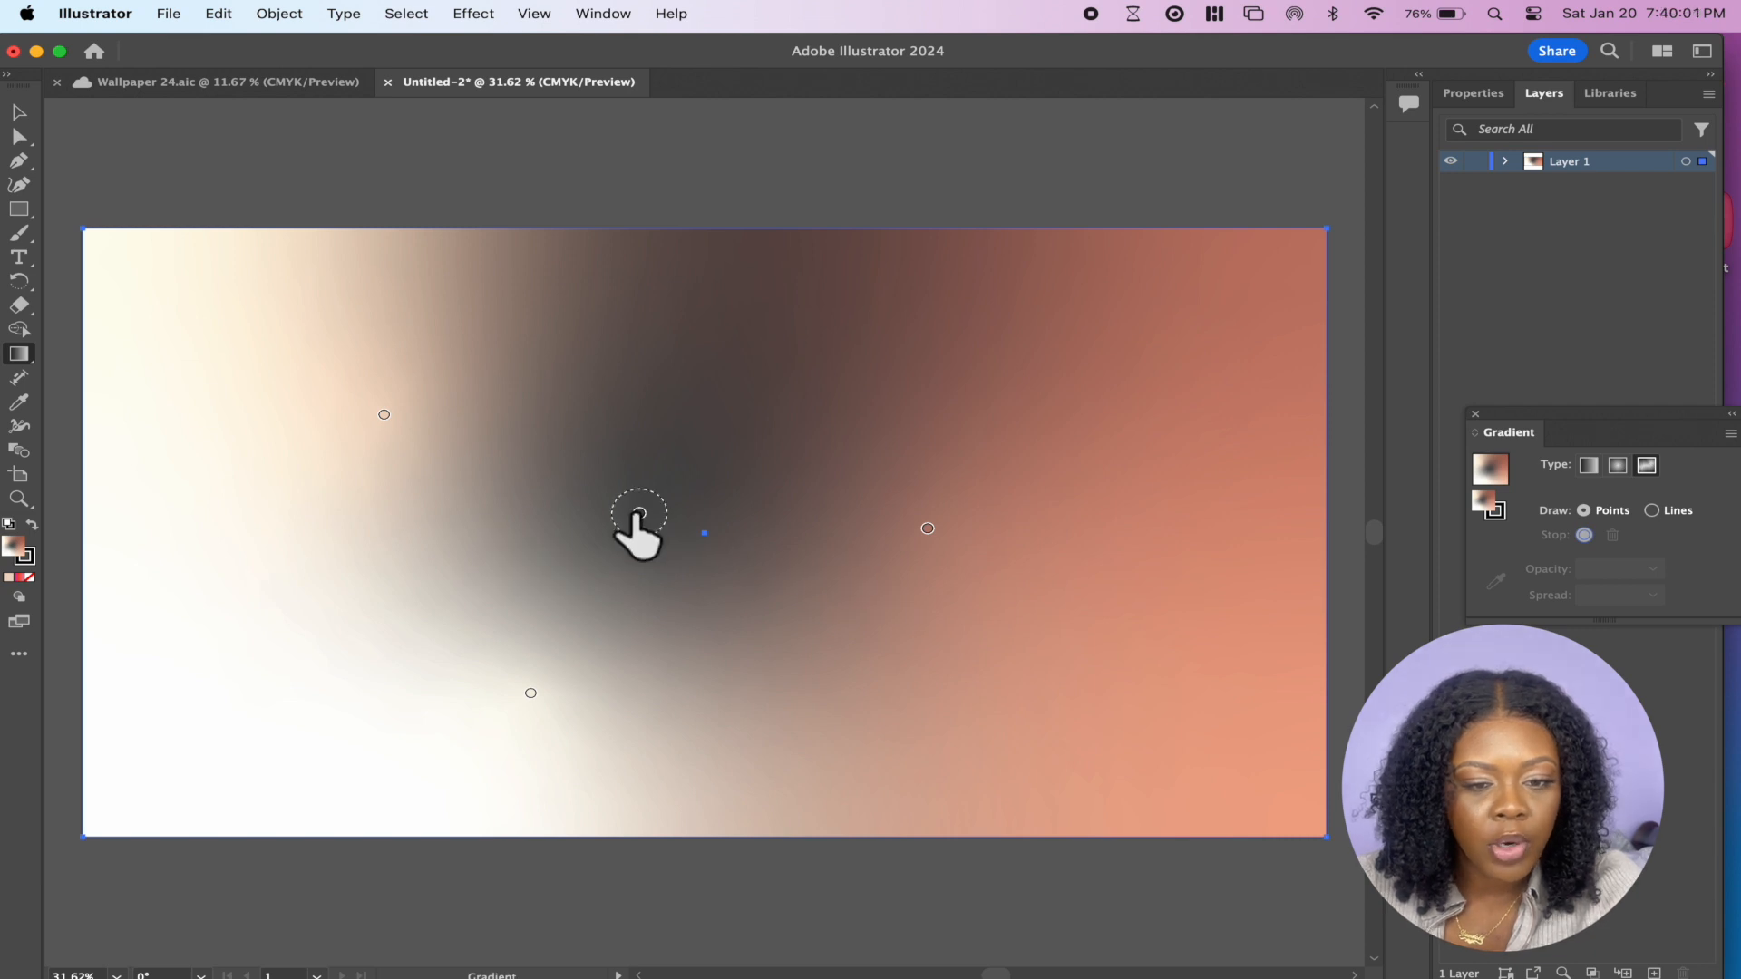
# Spread the four color points toward the rectangle's corners: dark upper right, brown lower right, off-white lower left, peach upper left
pyautogui.moveTo(639, 515); pyautogui.dragTo(1175, 318)
pyautogui.moveTo(910, 544); pyautogui.dragTo(1174, 766)
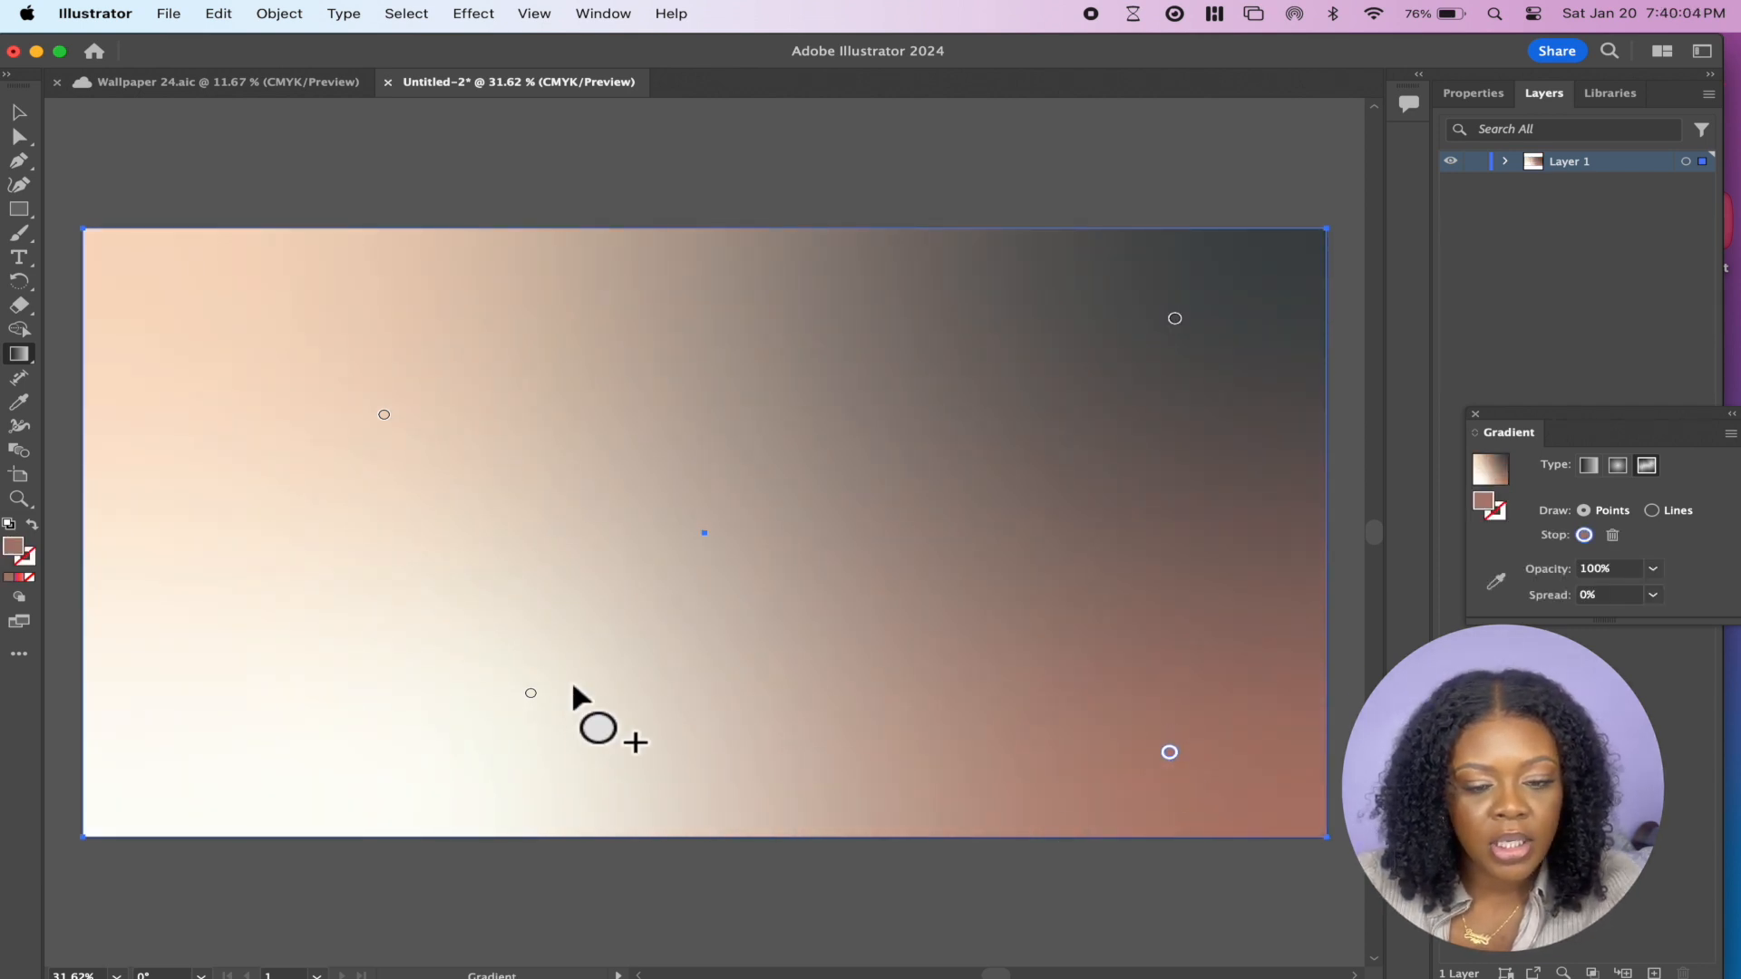
pyautogui.click(516, 689)
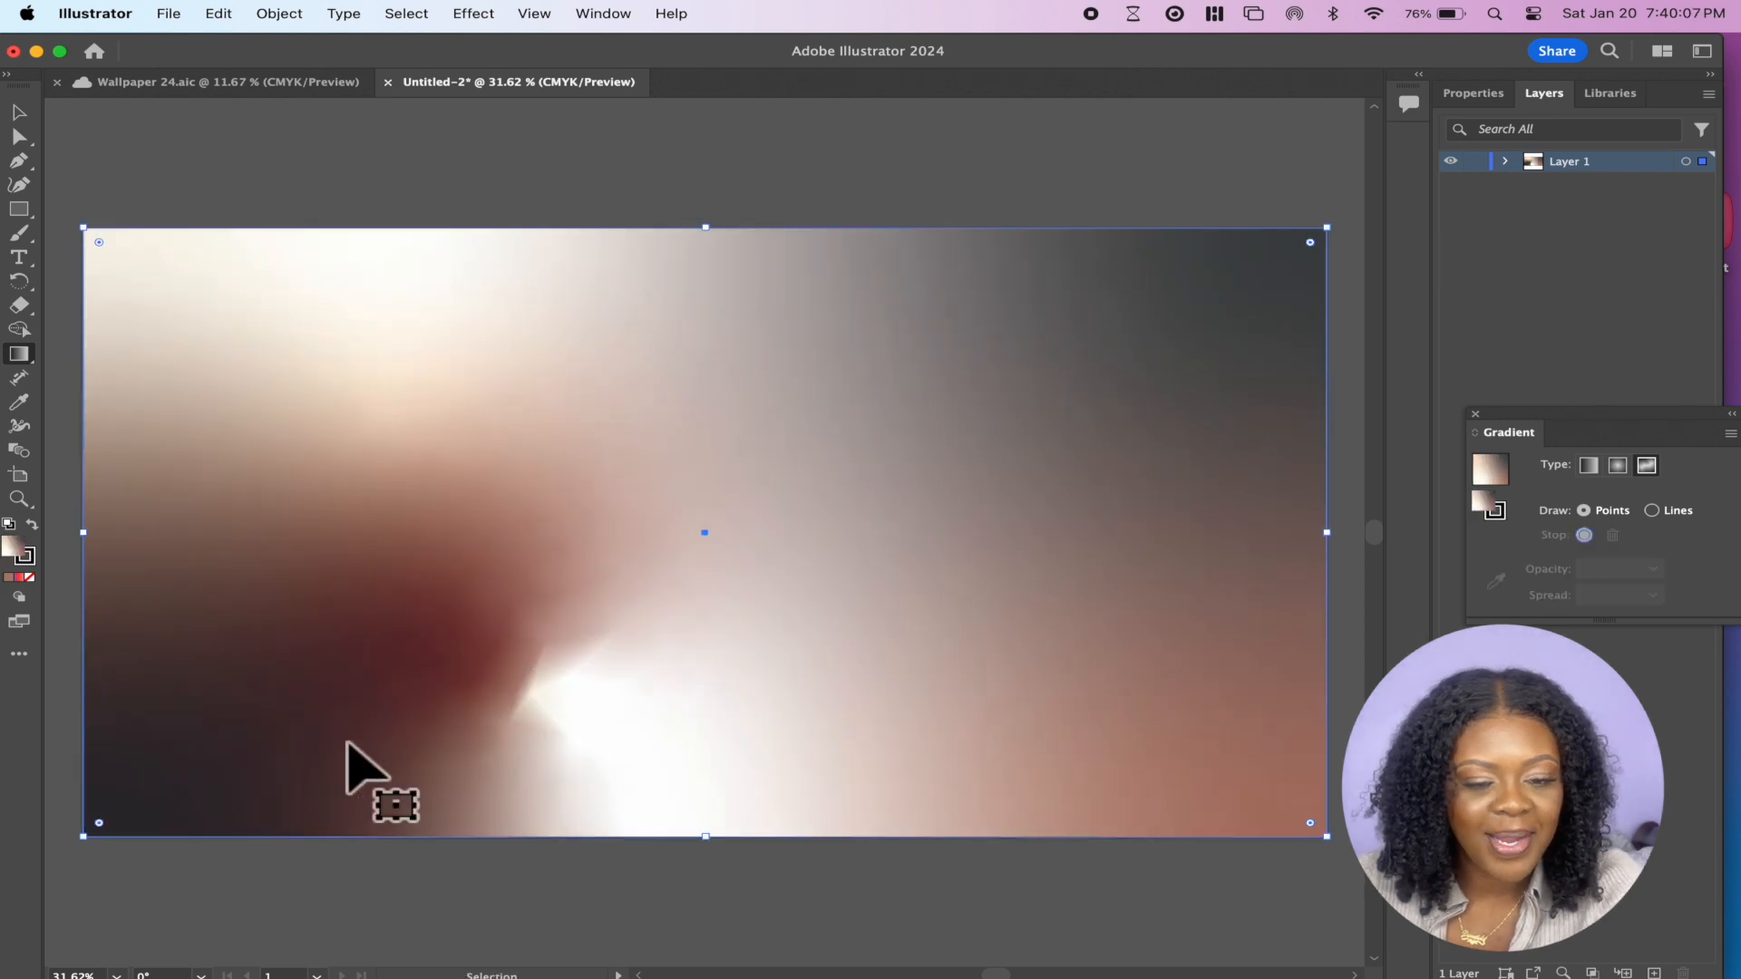
pyautogui.press('super+z')
pyautogui.moveTo(531, 693); pyautogui.dragTo(281, 729)
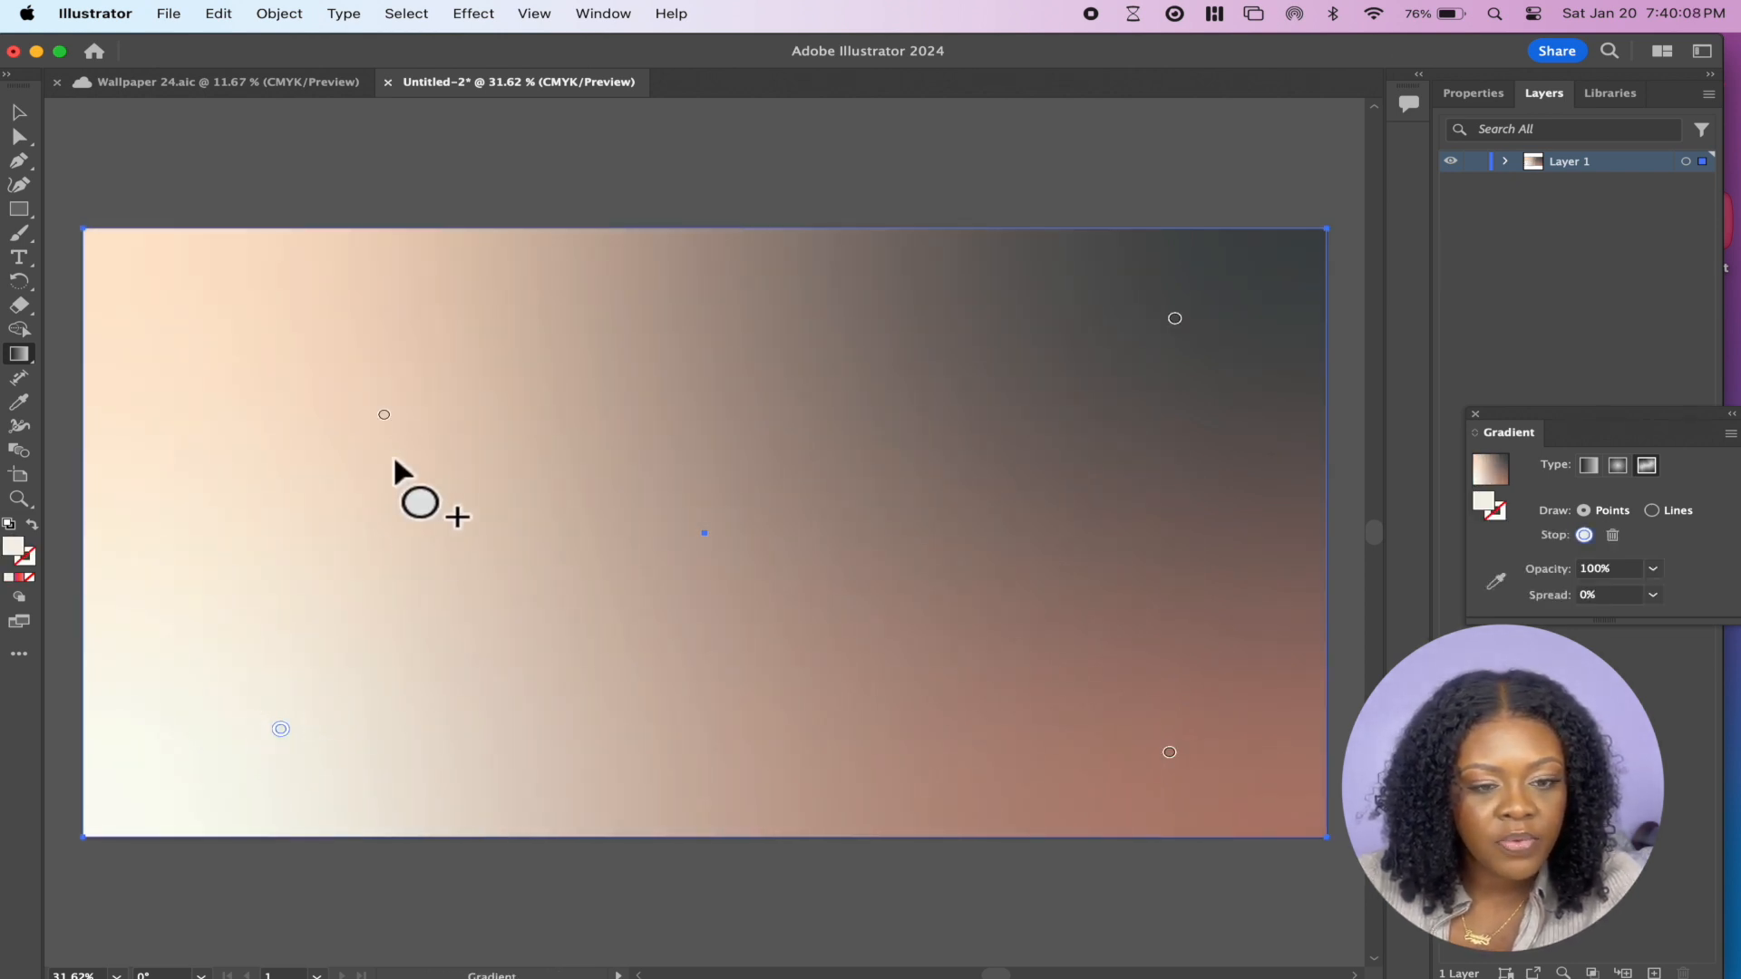
pyautogui.moveTo(385, 415); pyautogui.dragTo(270, 367)
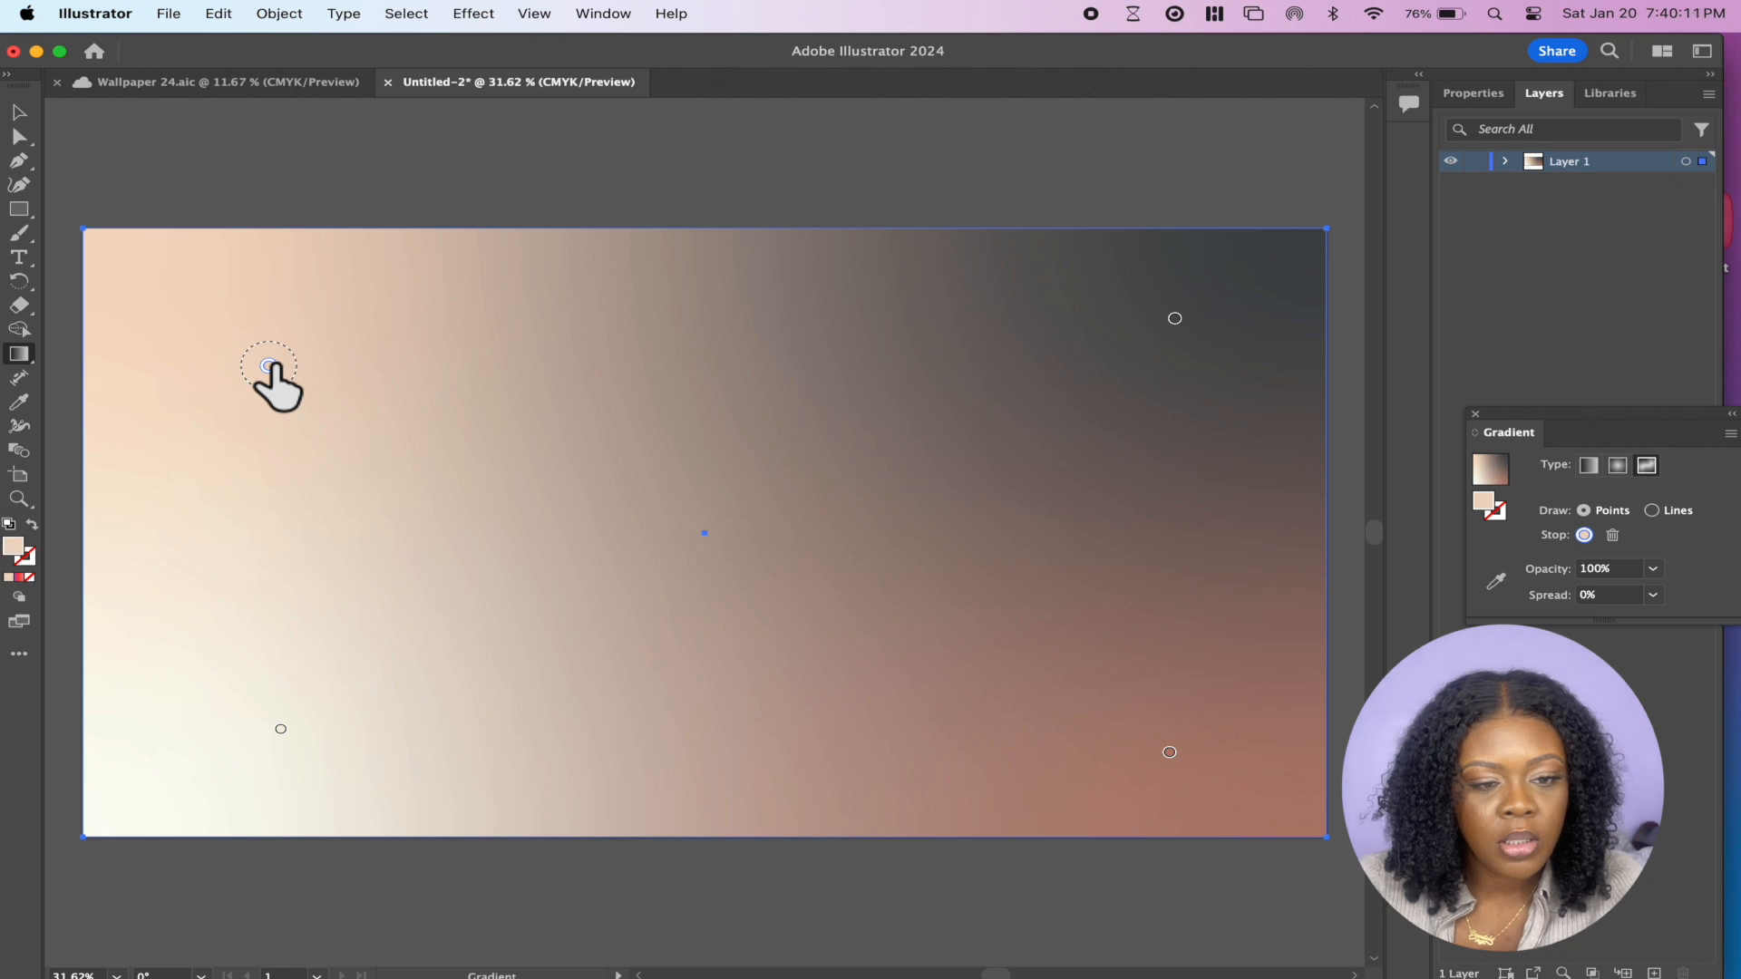
# Recolor the upper-left color point to a hot pink swatch
pyautogui.doubleClick(269, 367)
pyautogui.click(16, 475)
pyautogui.click(263, 441)
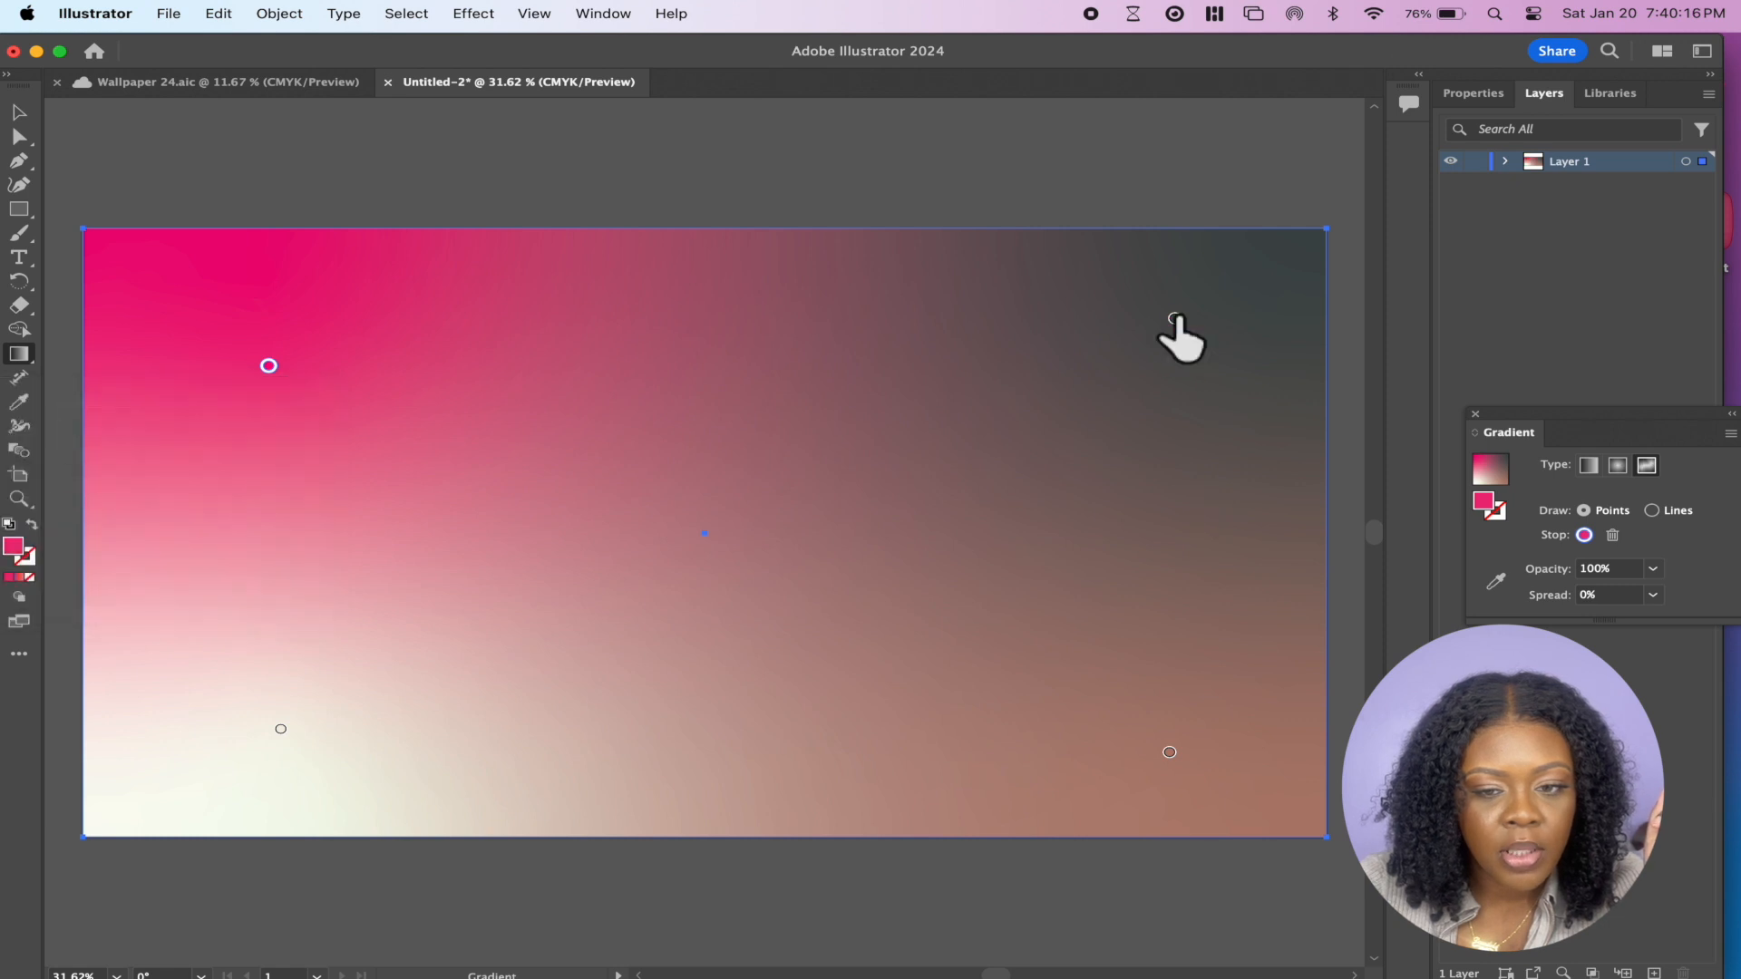
# Try maroon and bright red swatches on the upper-right color point and settle on dark red (BE1E2D)
pyautogui.doubleClick(1175, 318)
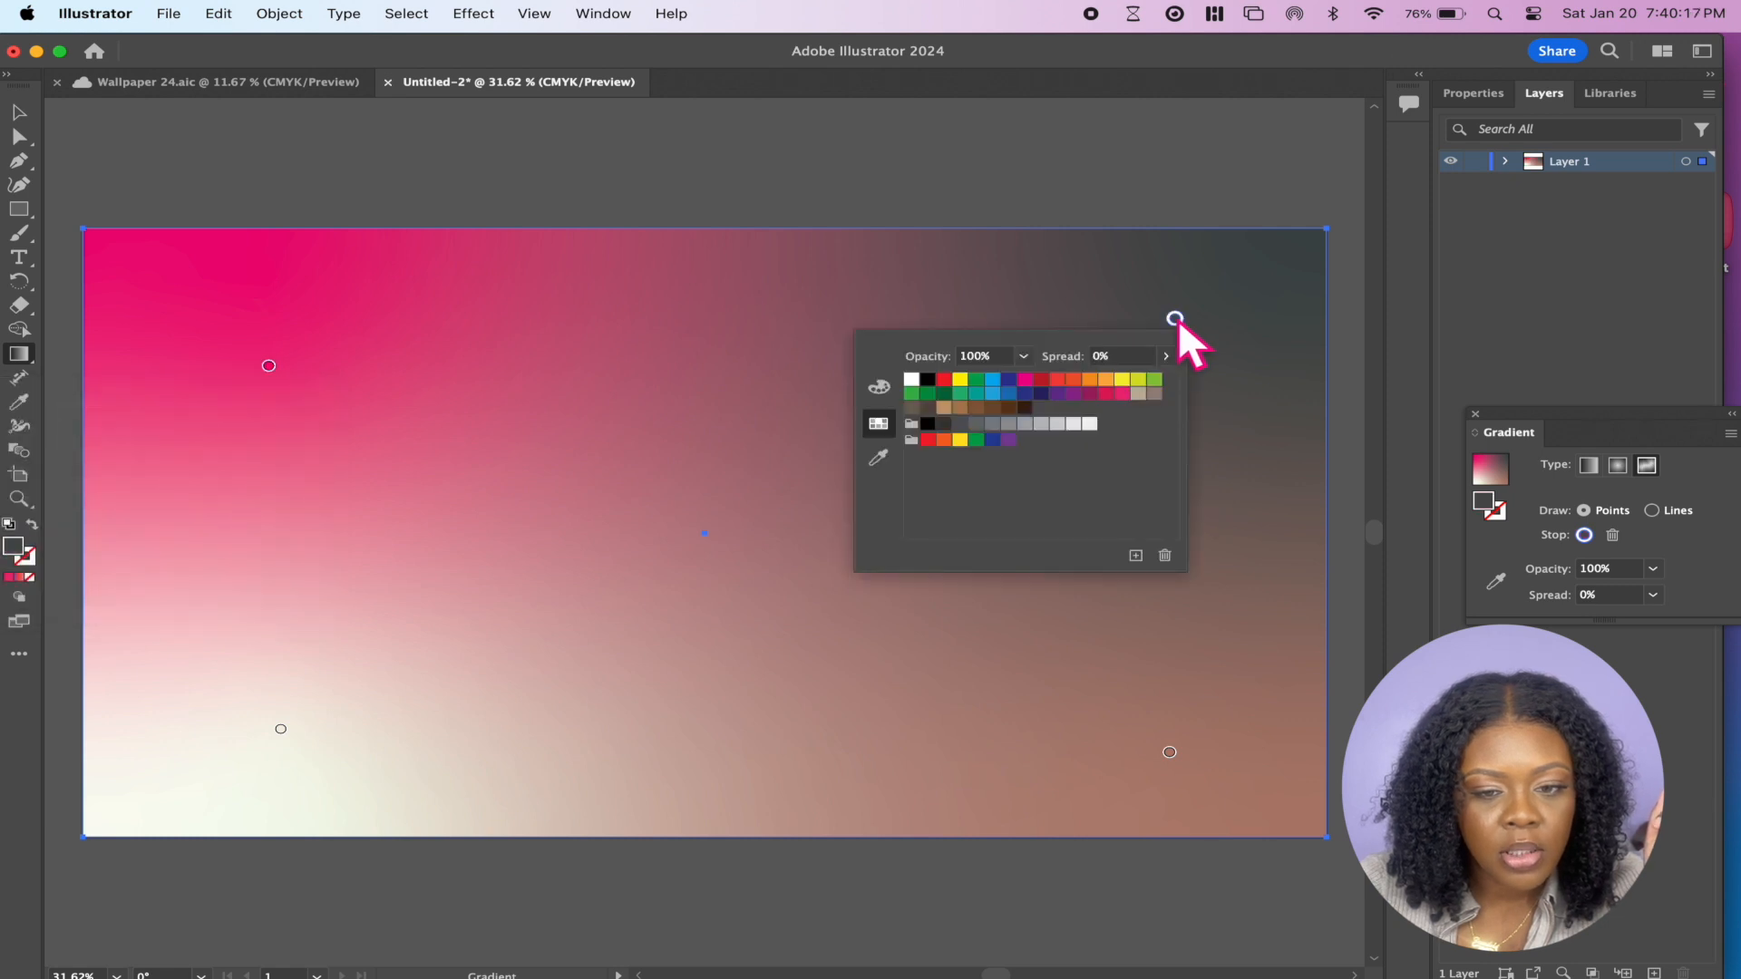
pyautogui.click(1090, 393)
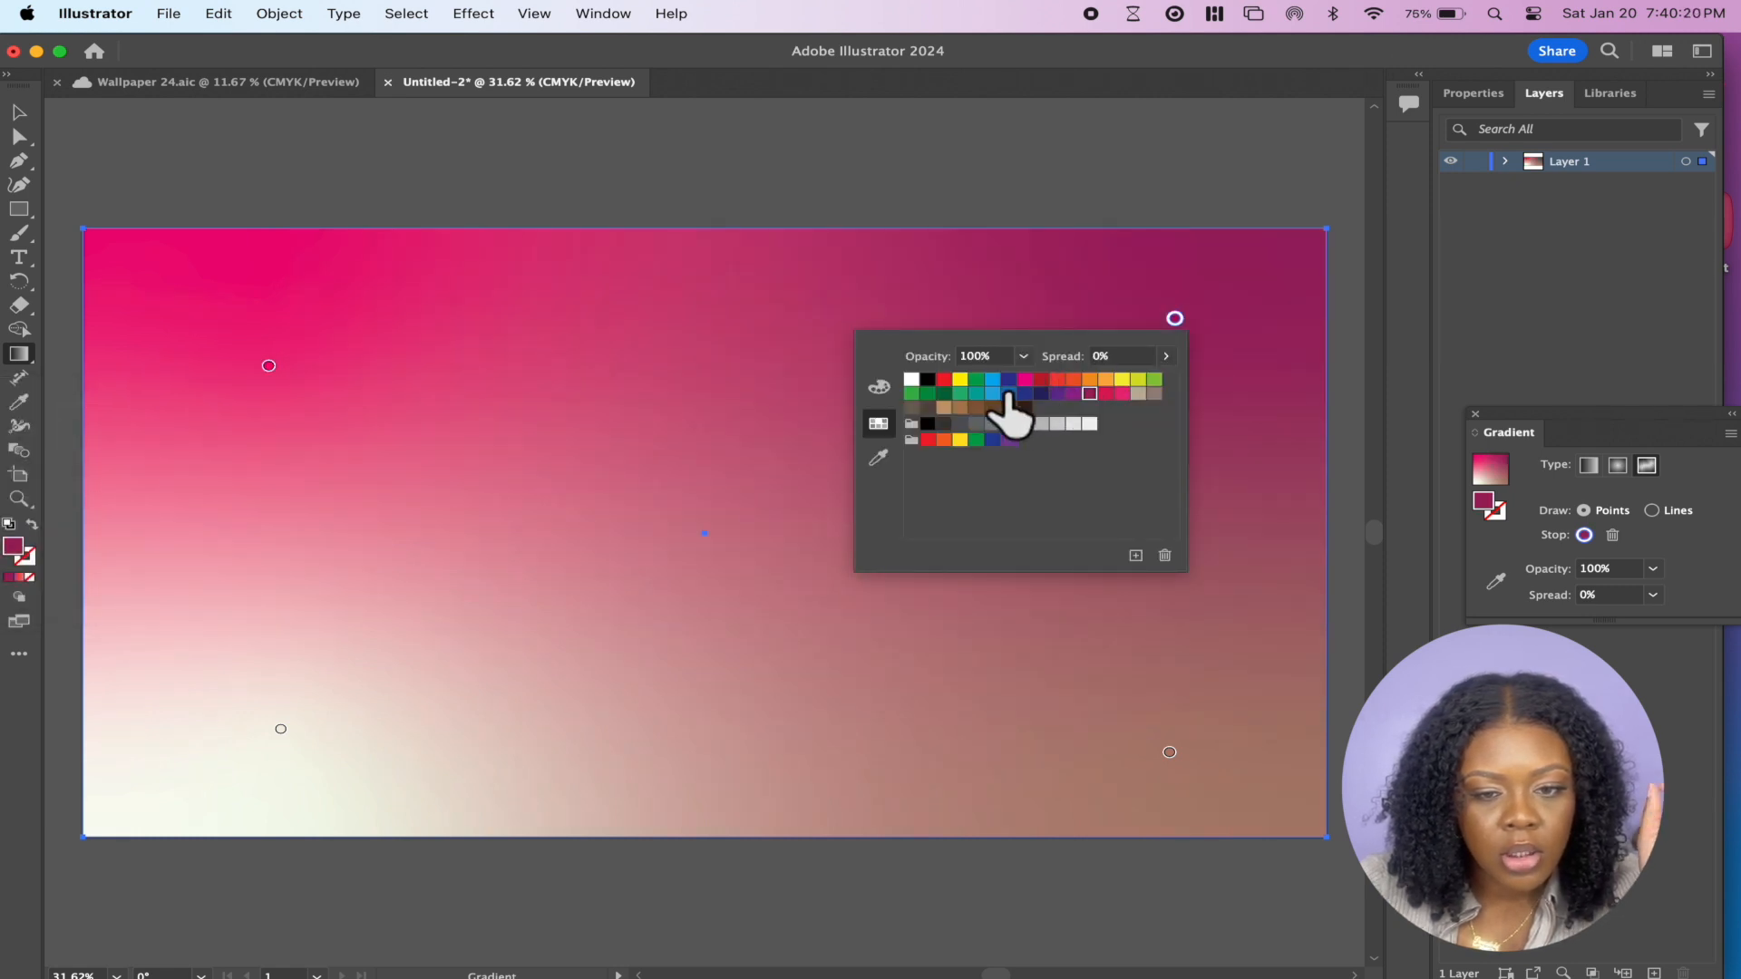
pyautogui.click(944, 380)
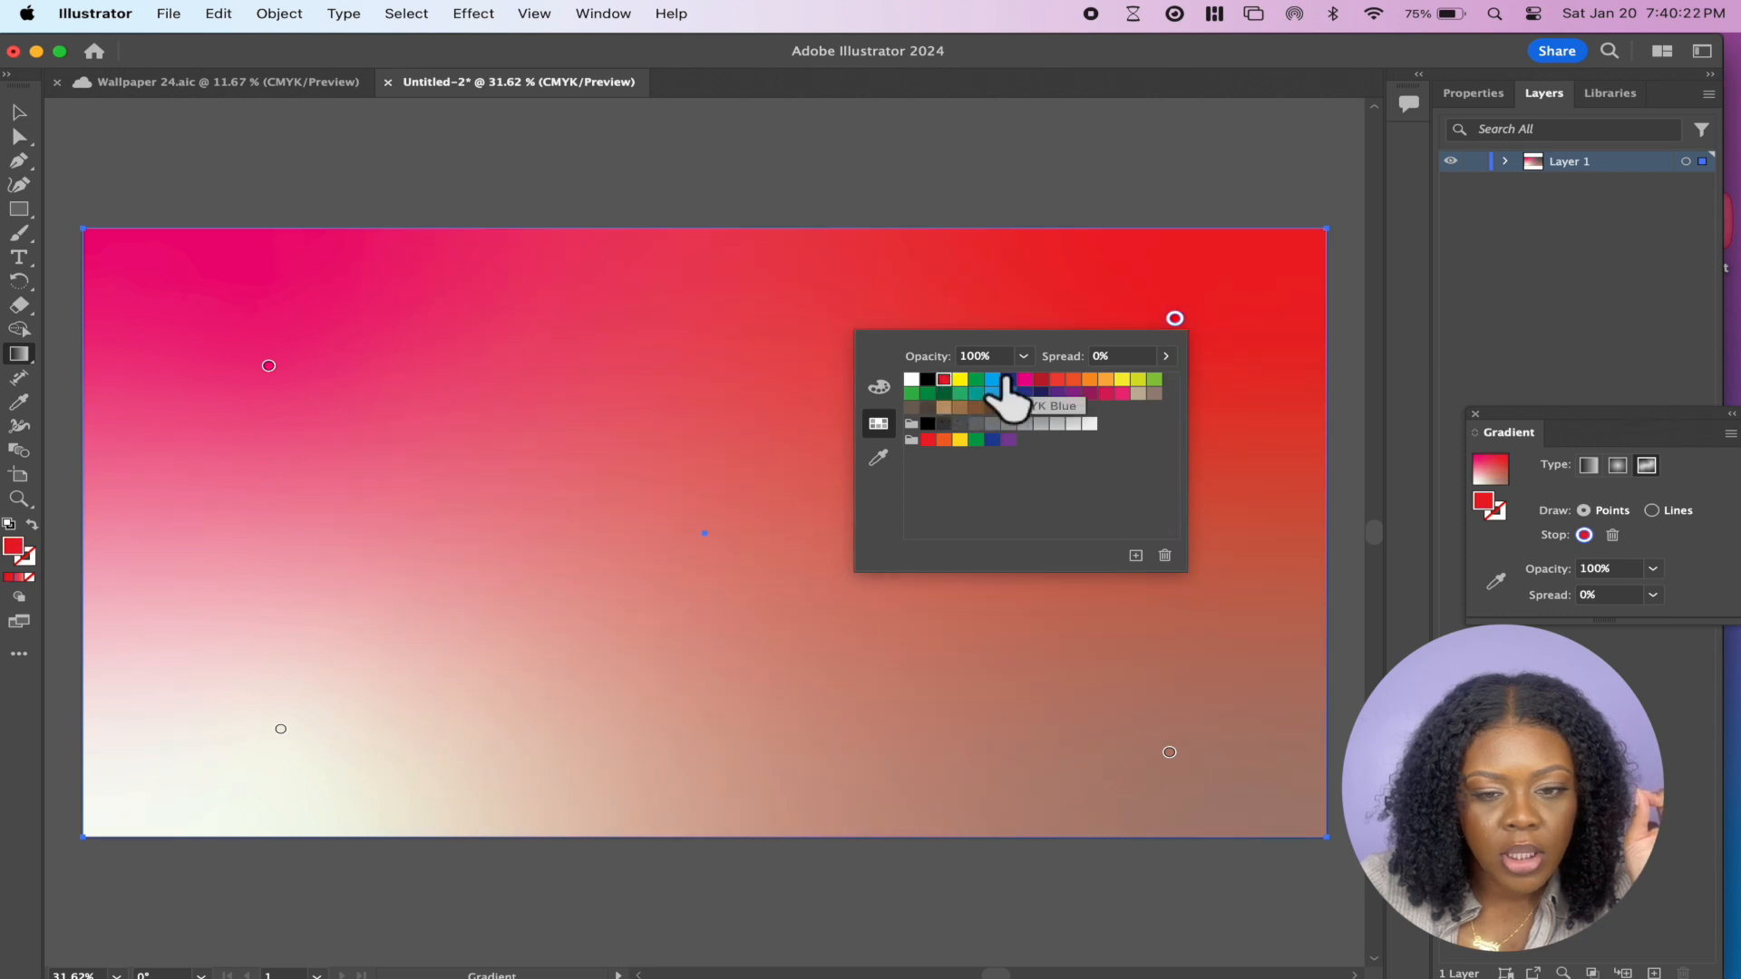
pyautogui.click(1040, 380)
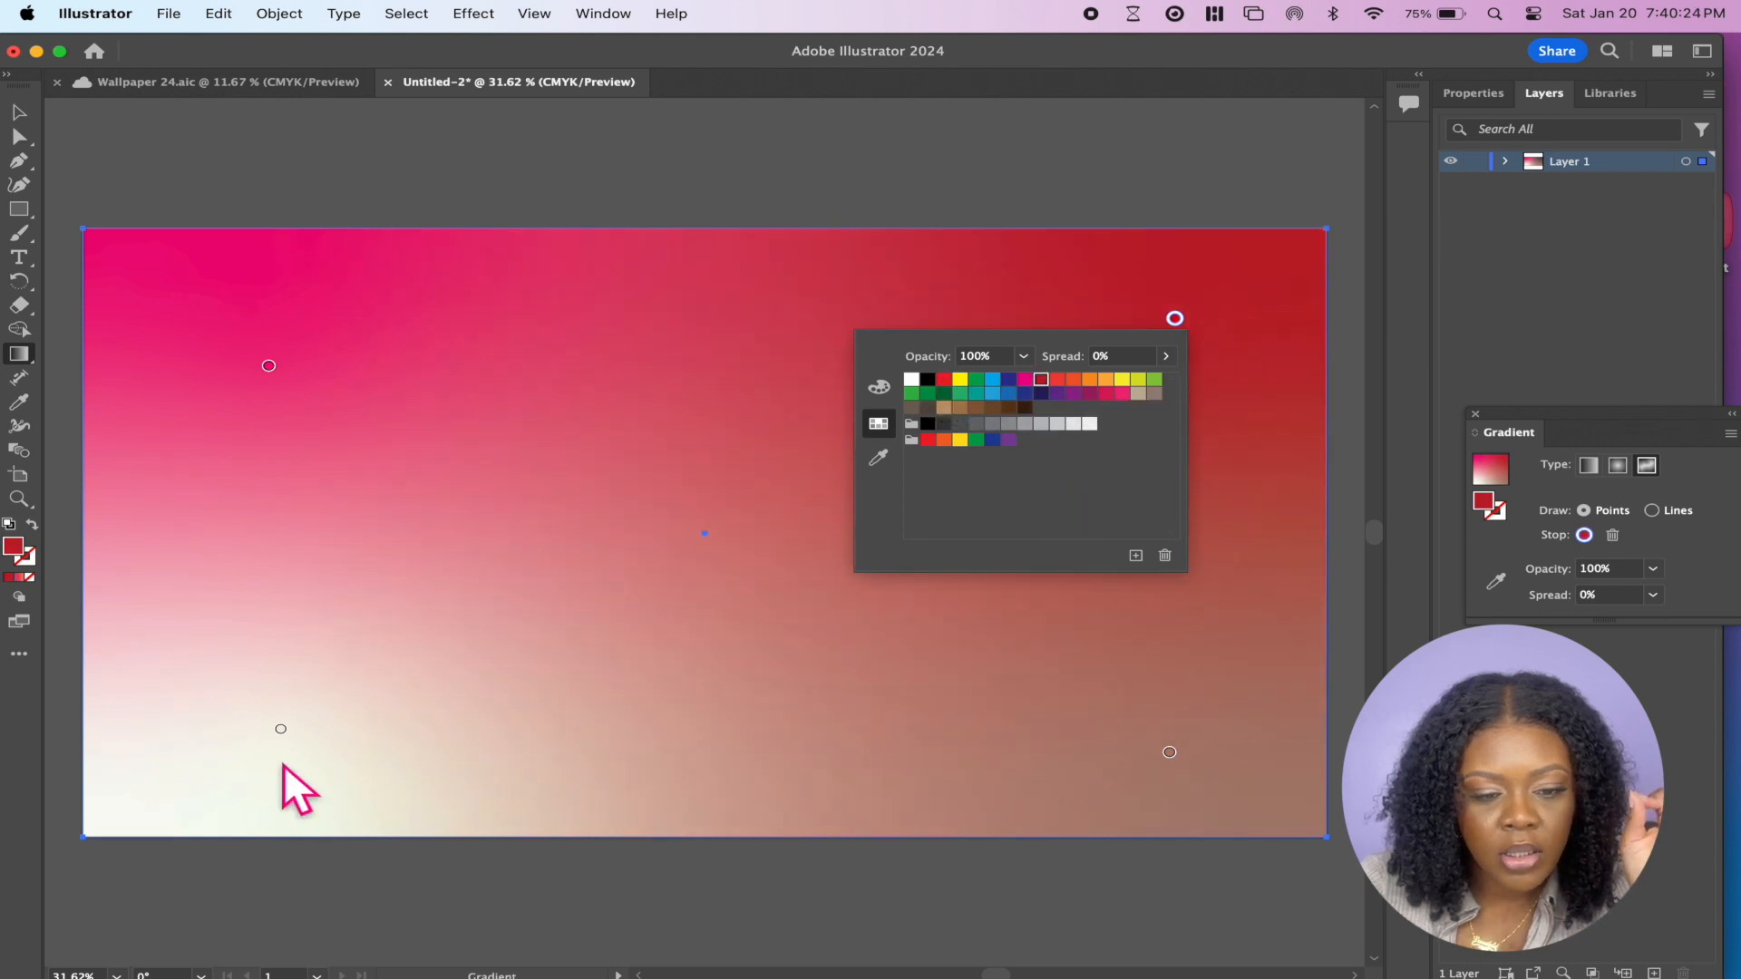
# Recolor the lower-left color point pink and lighten it to F591A0 by reducing magenta to 54%
pyautogui.doubleClick(280, 730)
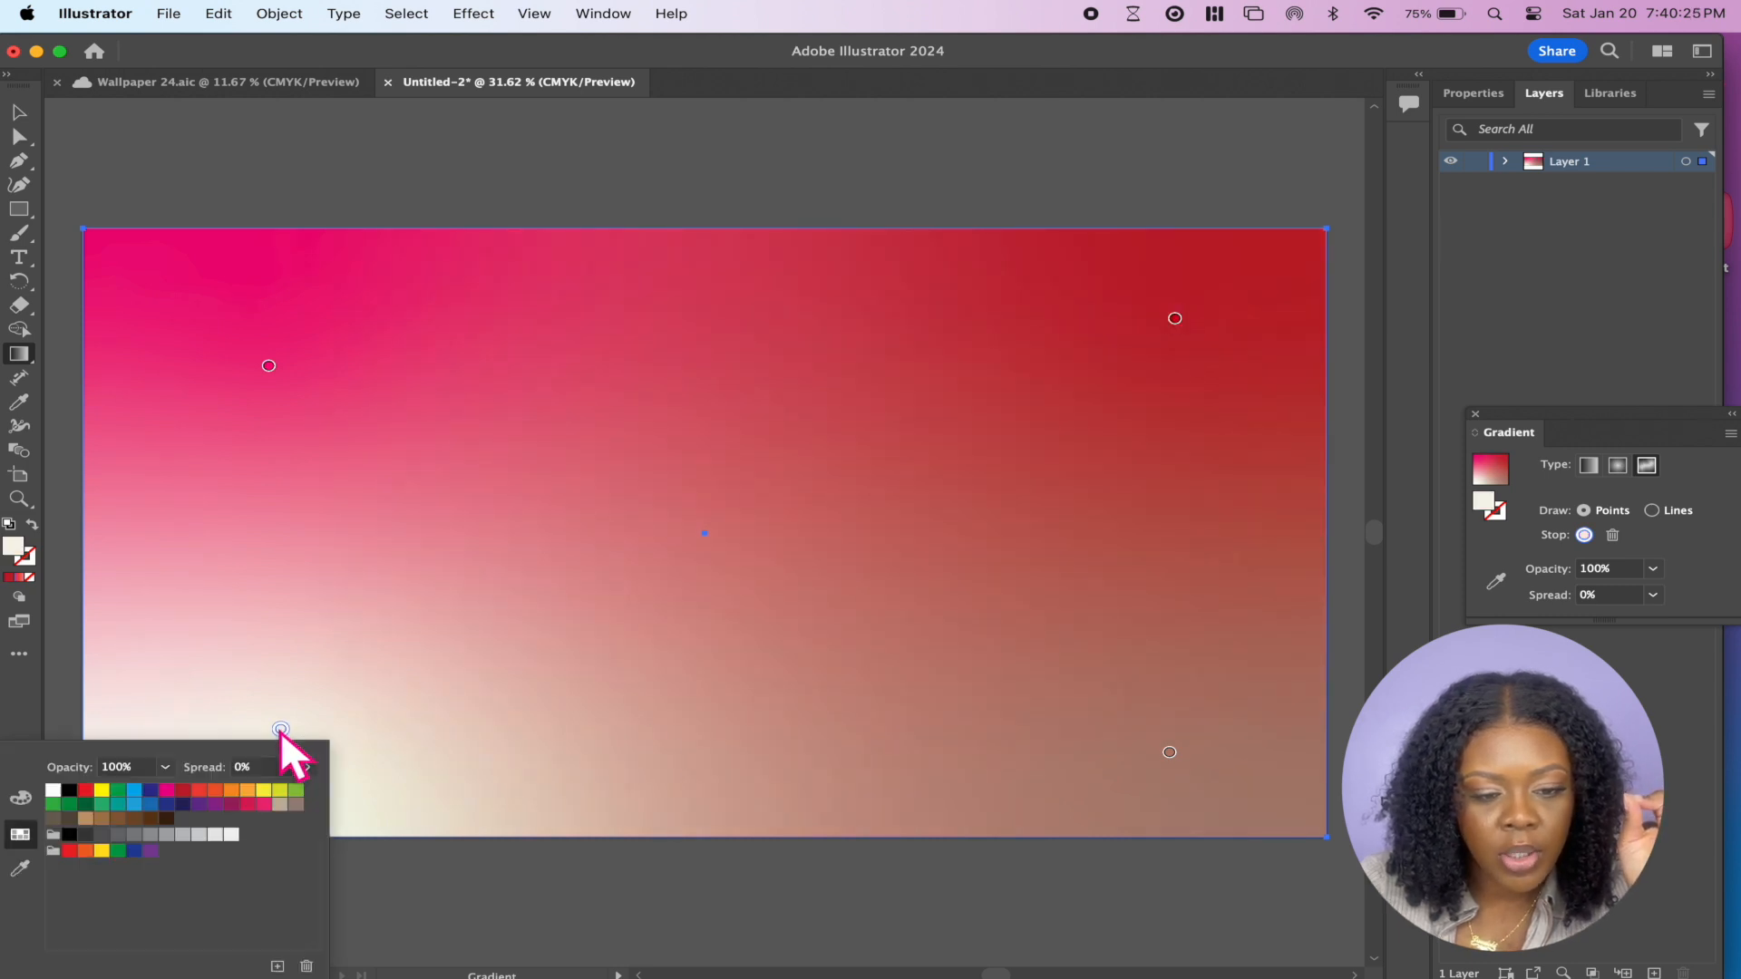
pyautogui.click(263, 804)
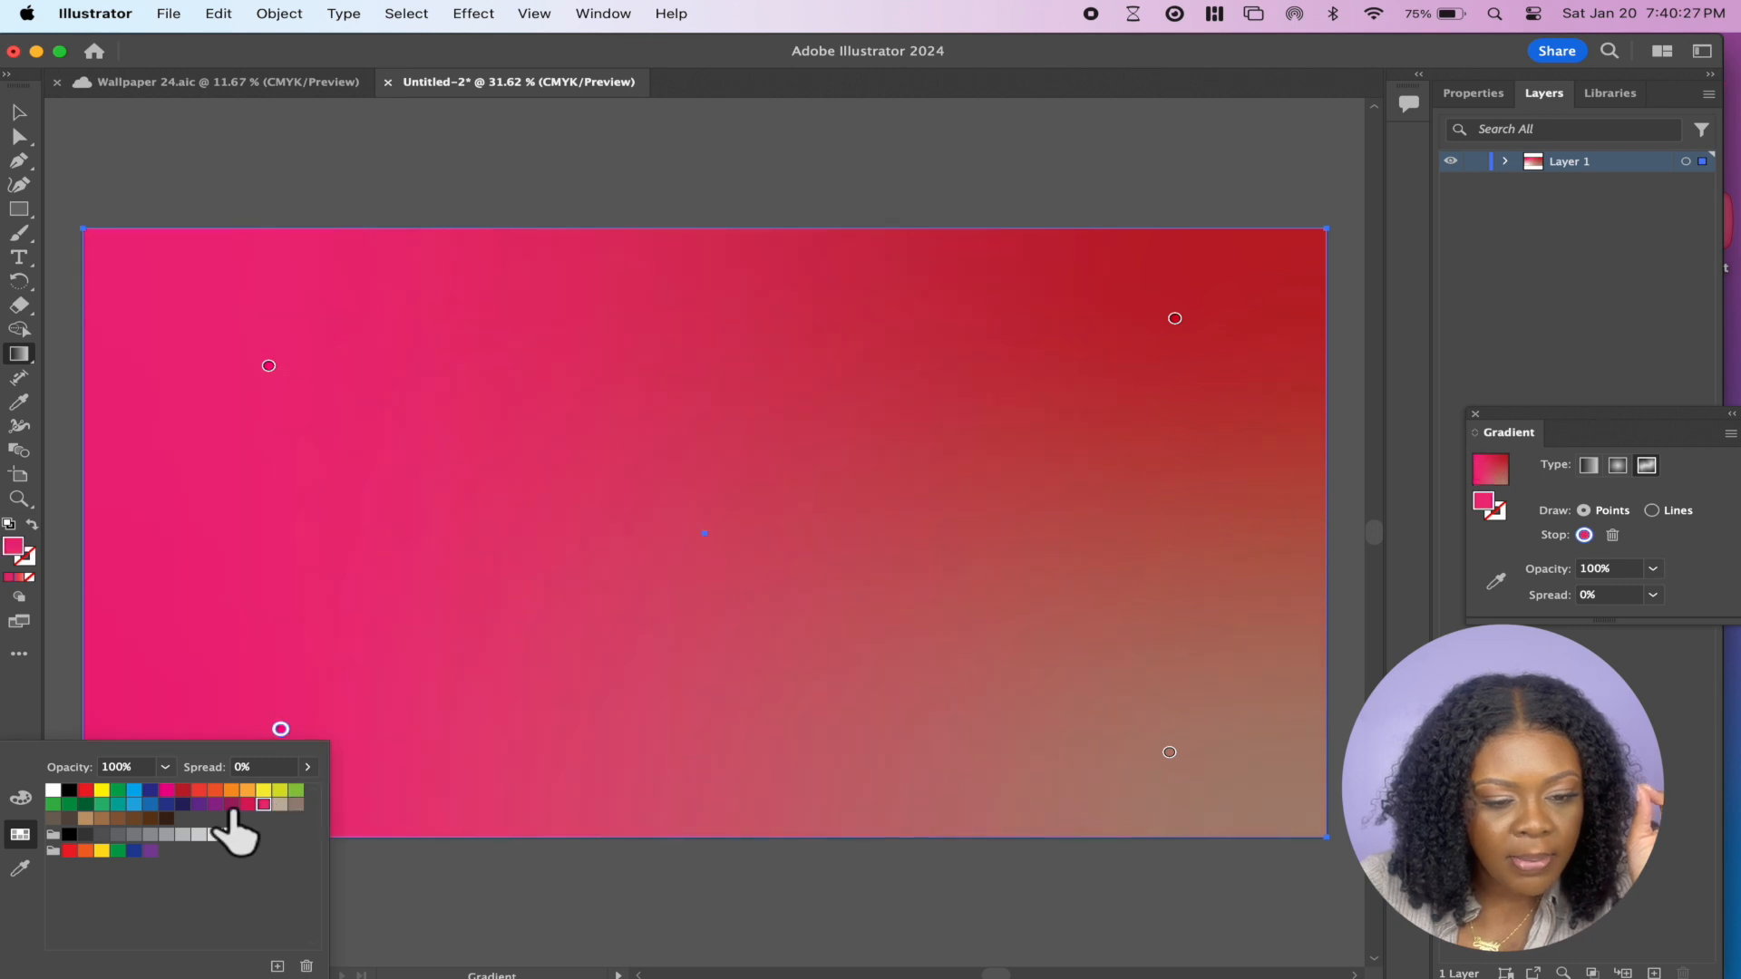
pyautogui.click(21, 799)
pyautogui.moveTo(249, 829); pyautogui.dragTo(195, 831)
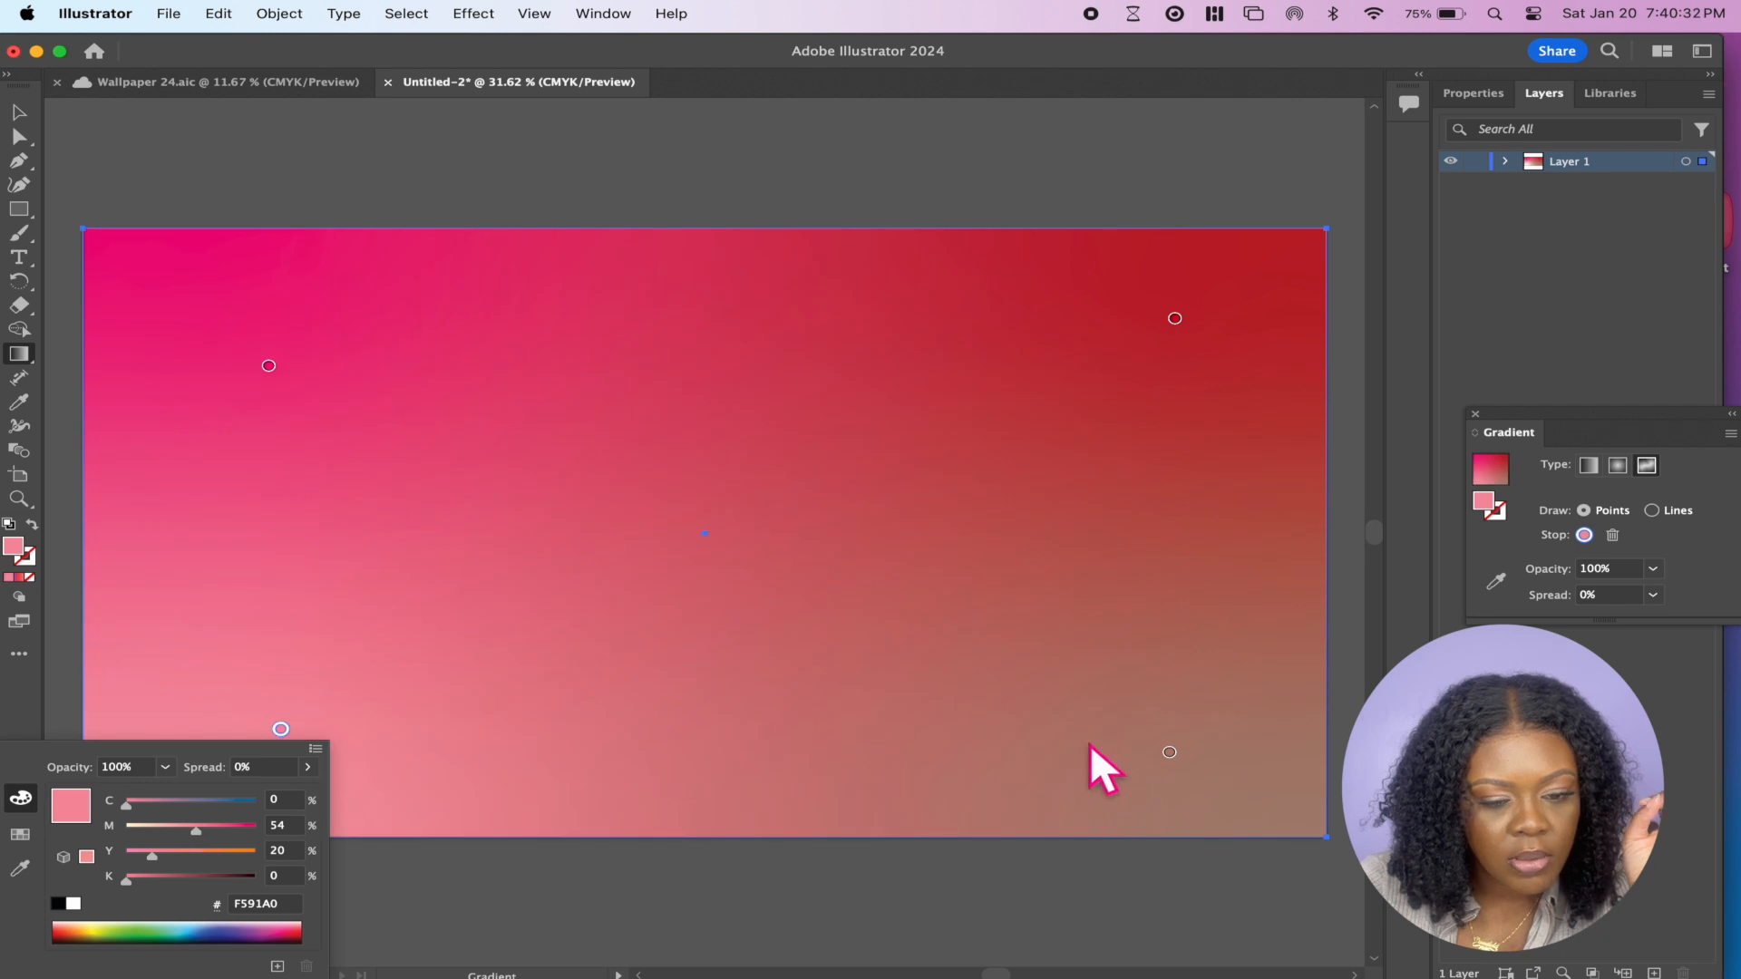
# Recolor the lower-right color point white (FFFFFF)
pyautogui.click(1168, 752)
pyautogui.doubleClick(1168, 752)
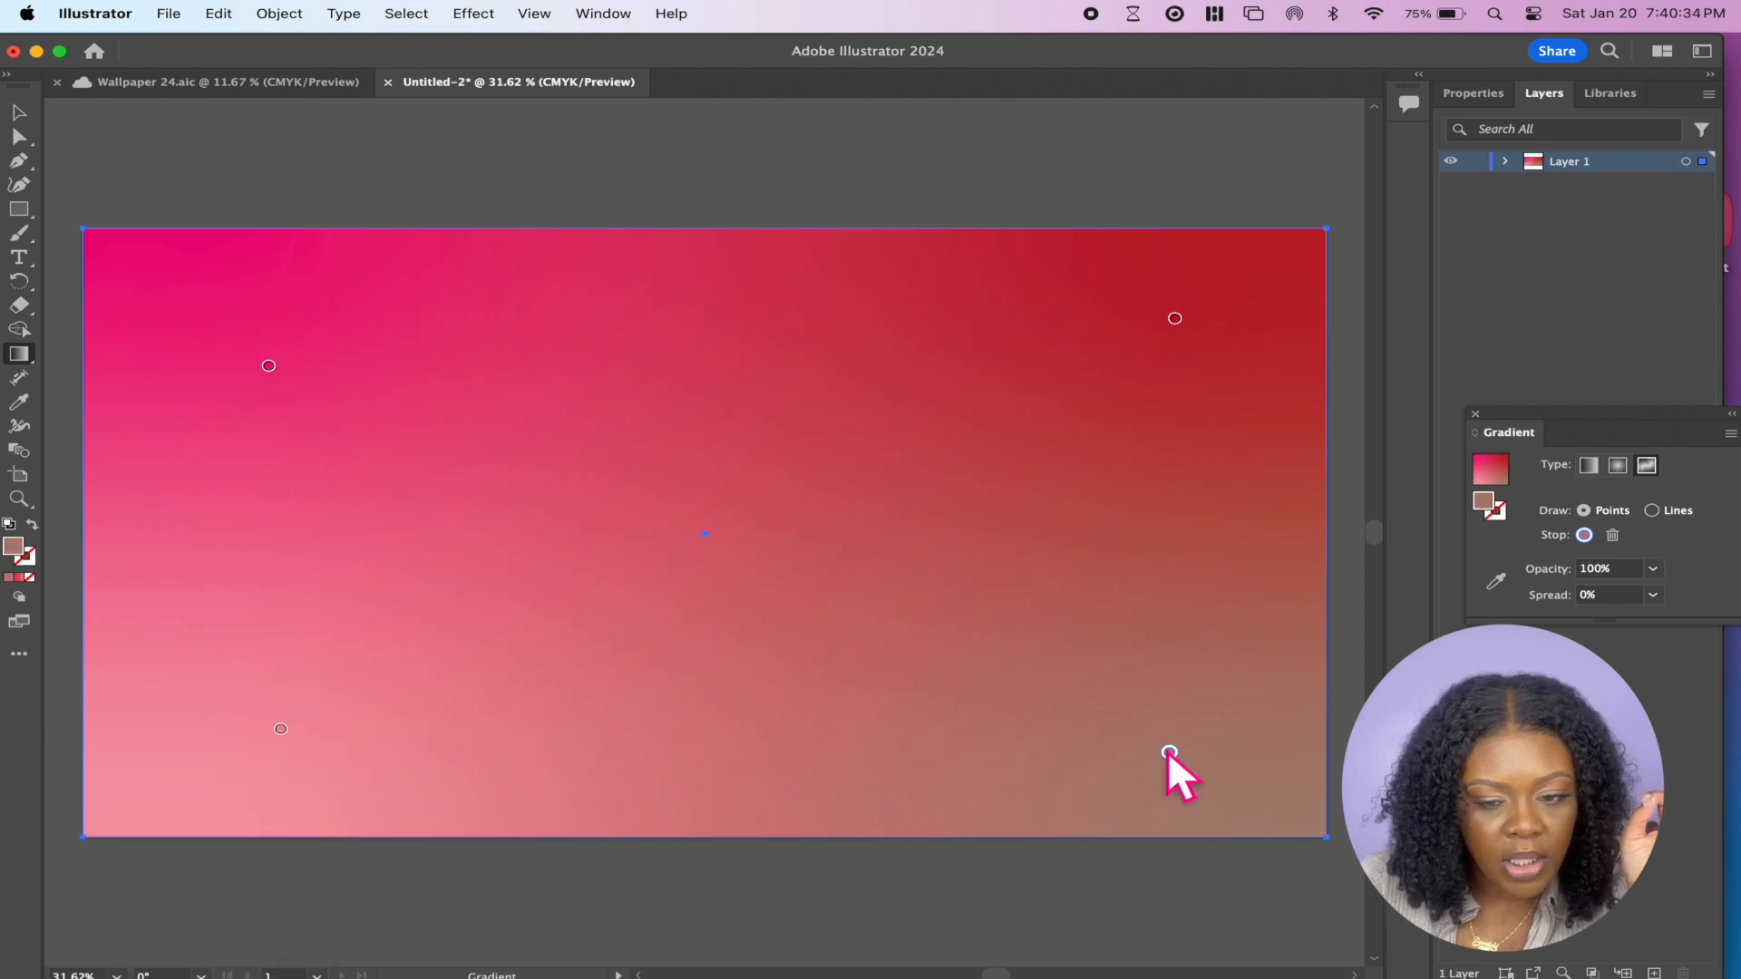
pyautogui.click(925, 662)
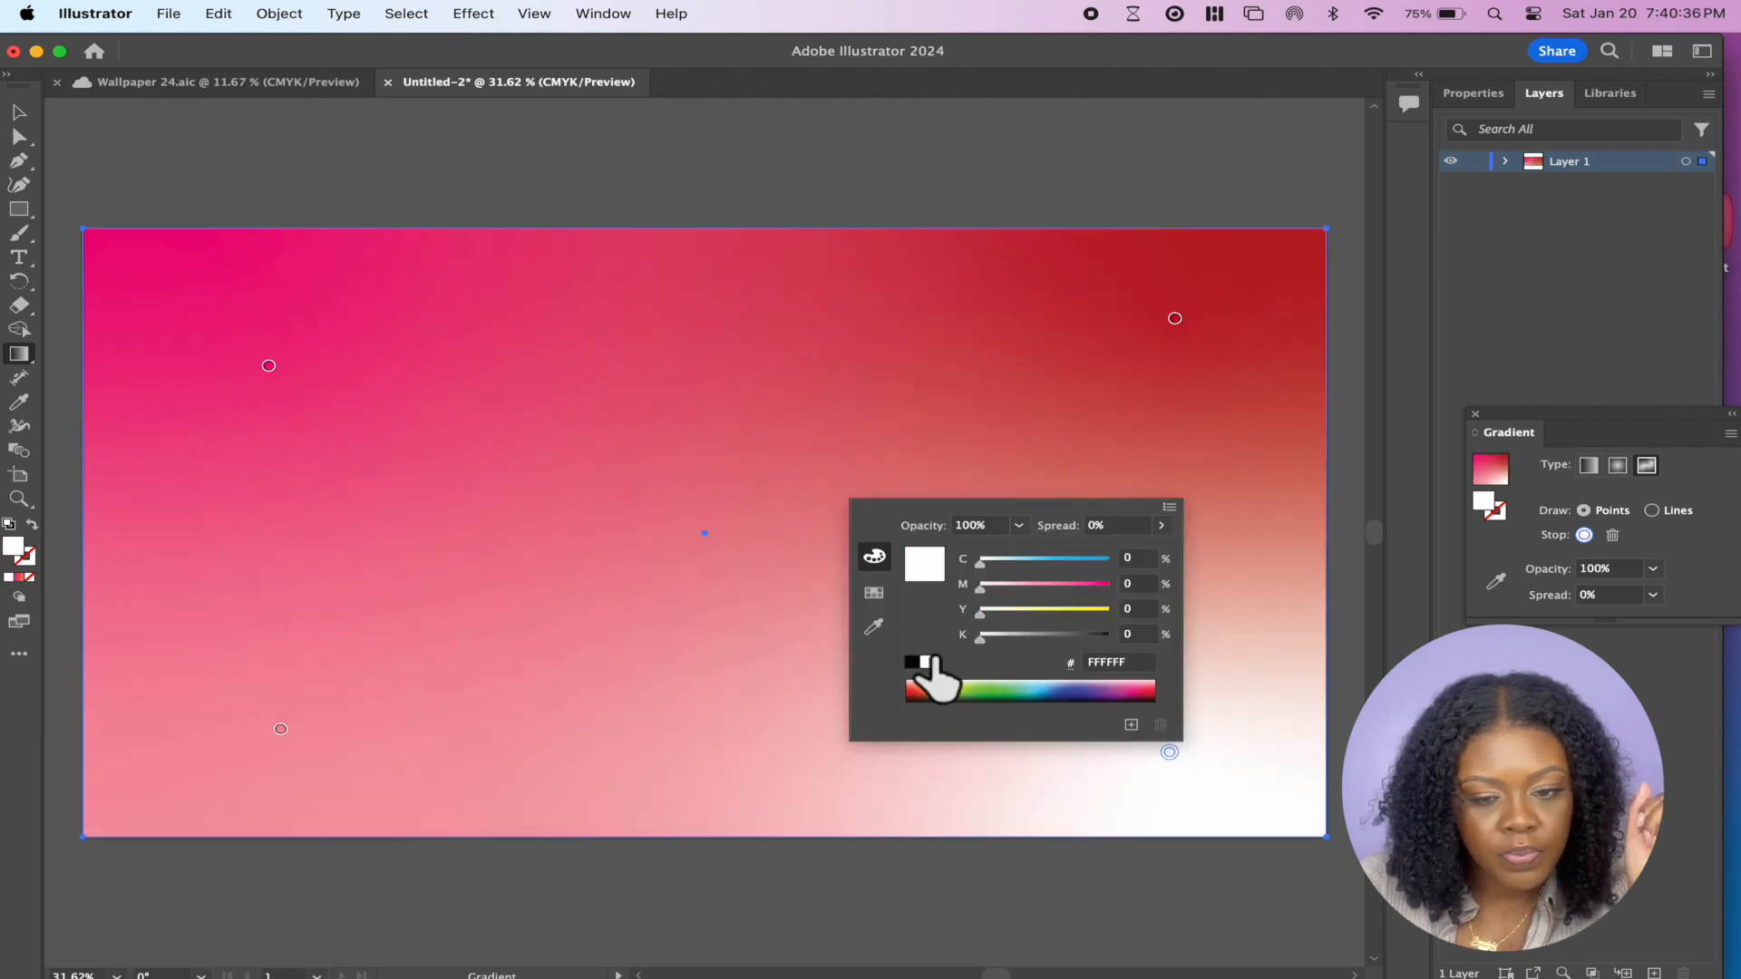
pyautogui.click(832, 879)
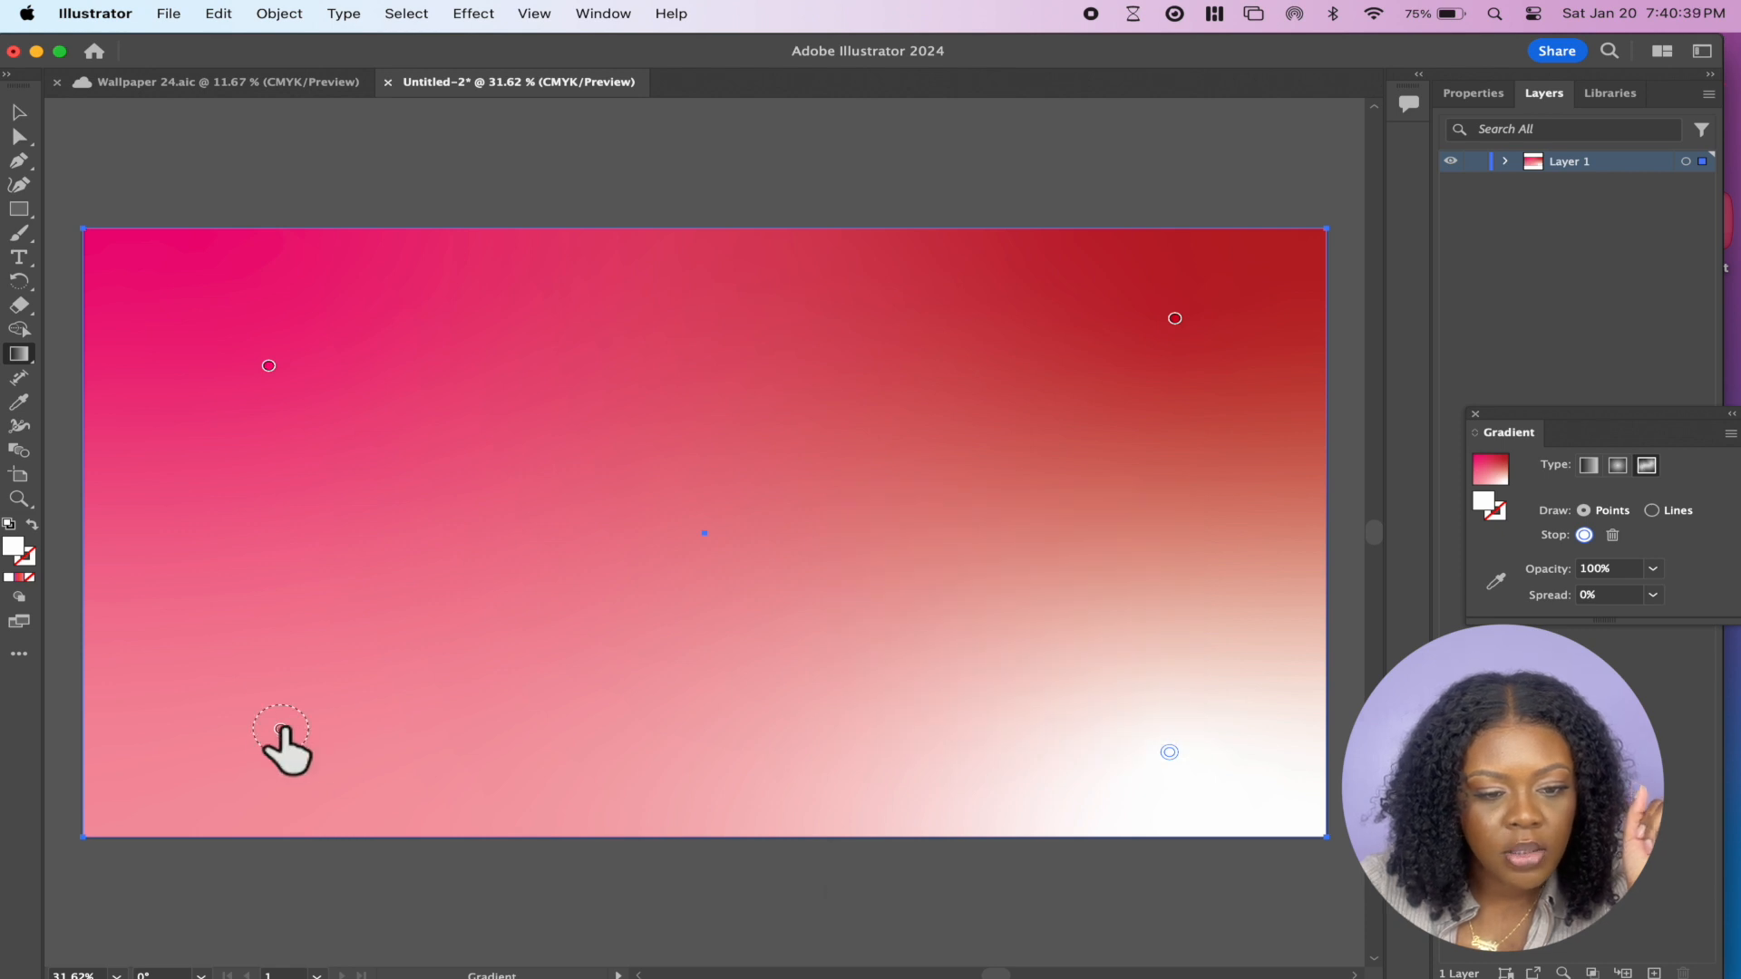
# Rearrange the color points, placing white at the lower left, hot pink left of center and light pink near the right edge
pyautogui.moveTo(281, 730); pyautogui.dragTo(499, 548)
pyautogui.moveTo(1170, 752); pyautogui.dragTo(254, 712)
pyautogui.moveTo(269, 366); pyautogui.dragTo(530, 530)
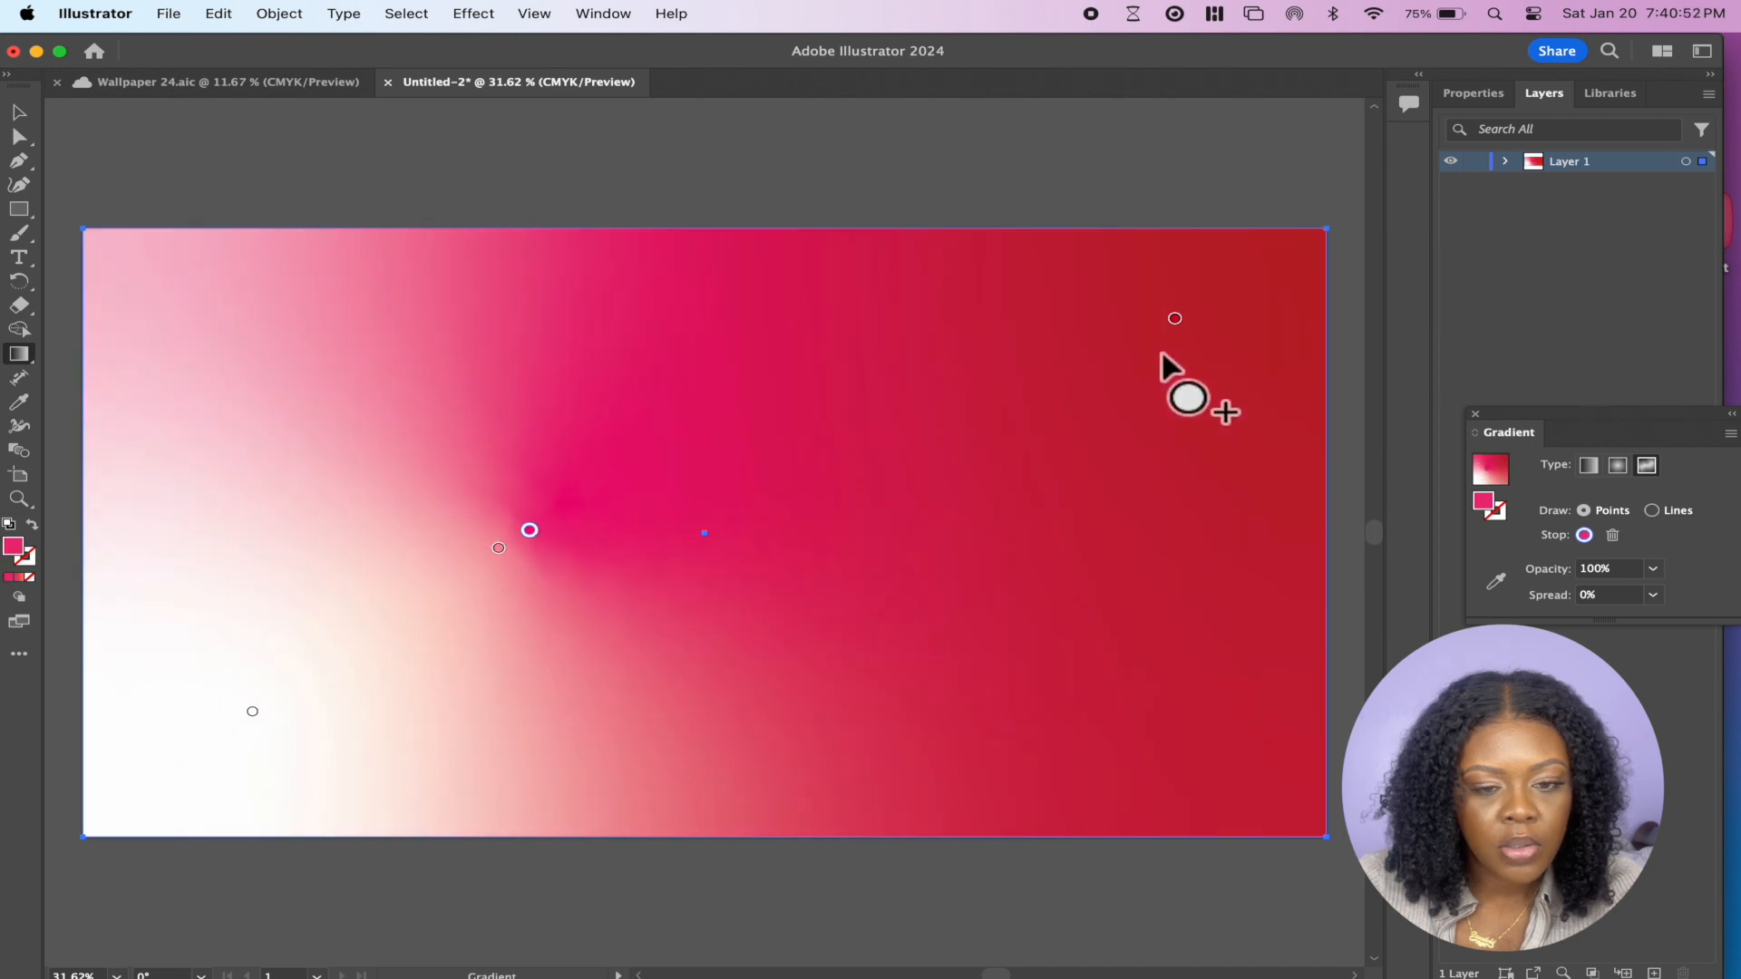
pyautogui.moveTo(1176, 320); pyautogui.dragTo(1270, 810)
pyautogui.moveTo(500, 549); pyautogui.dragTo(1218, 586)
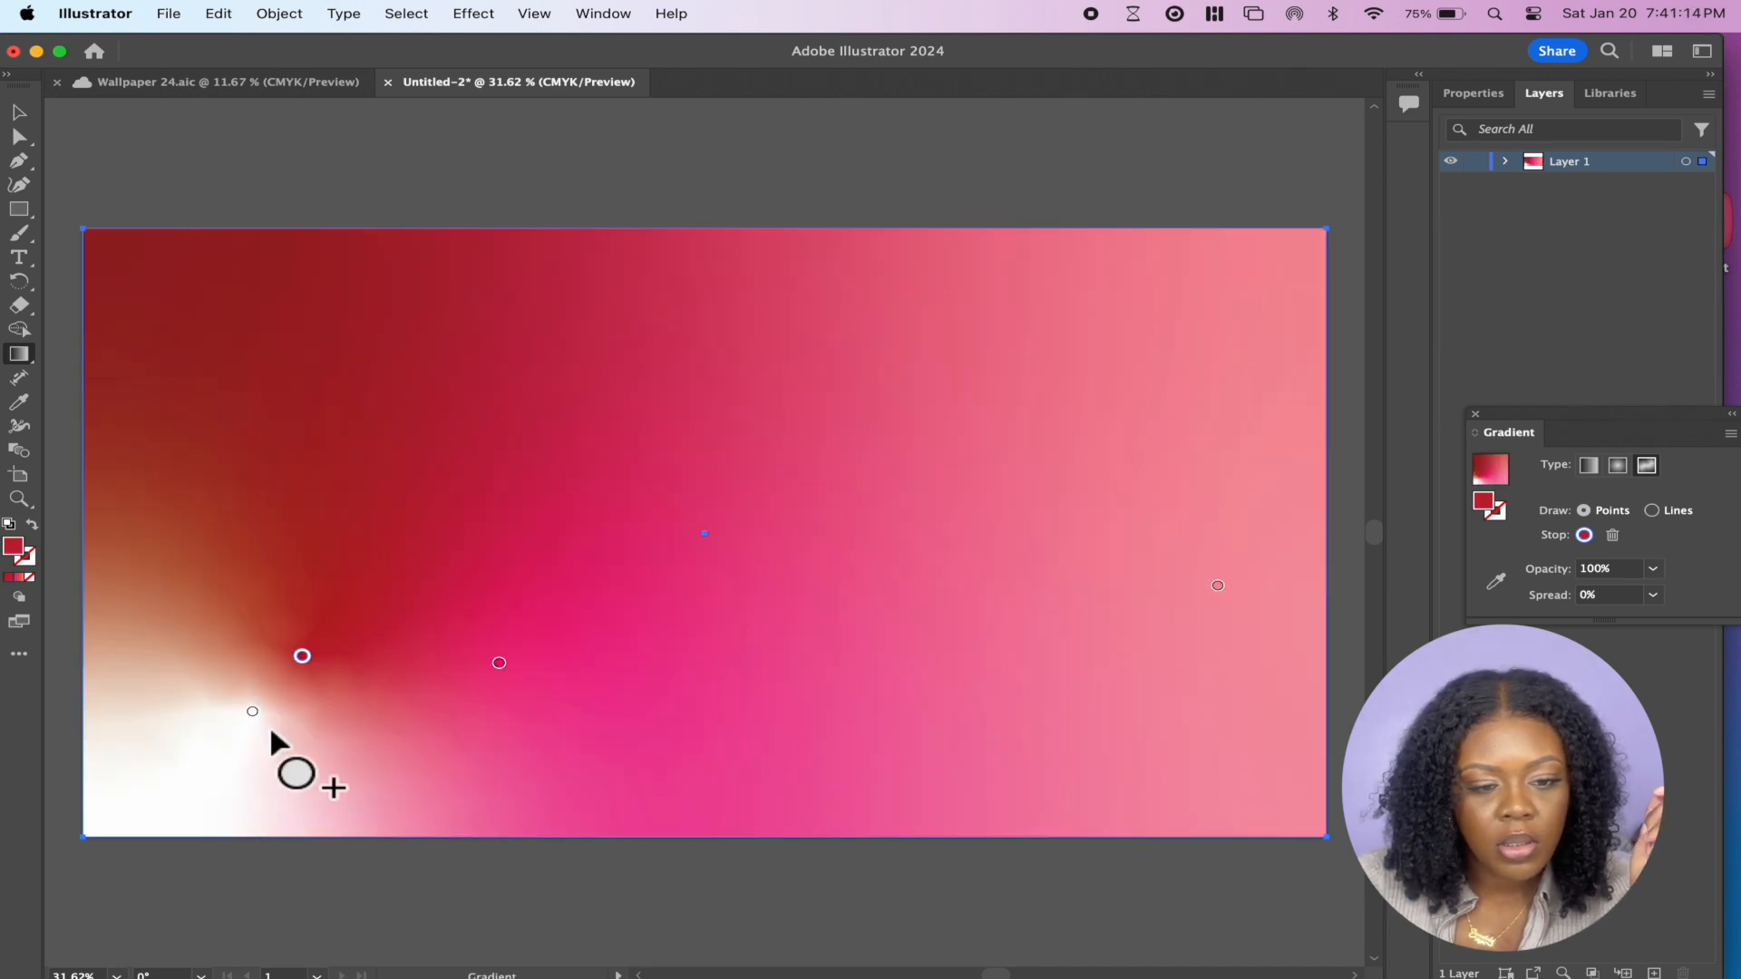
# Reposition the white color point to adjust the blend and open the swatches for the dark red point at the lower left
pyautogui.click(253, 711)
pyautogui.moveTo(252, 713); pyautogui.dragTo(254, 723)
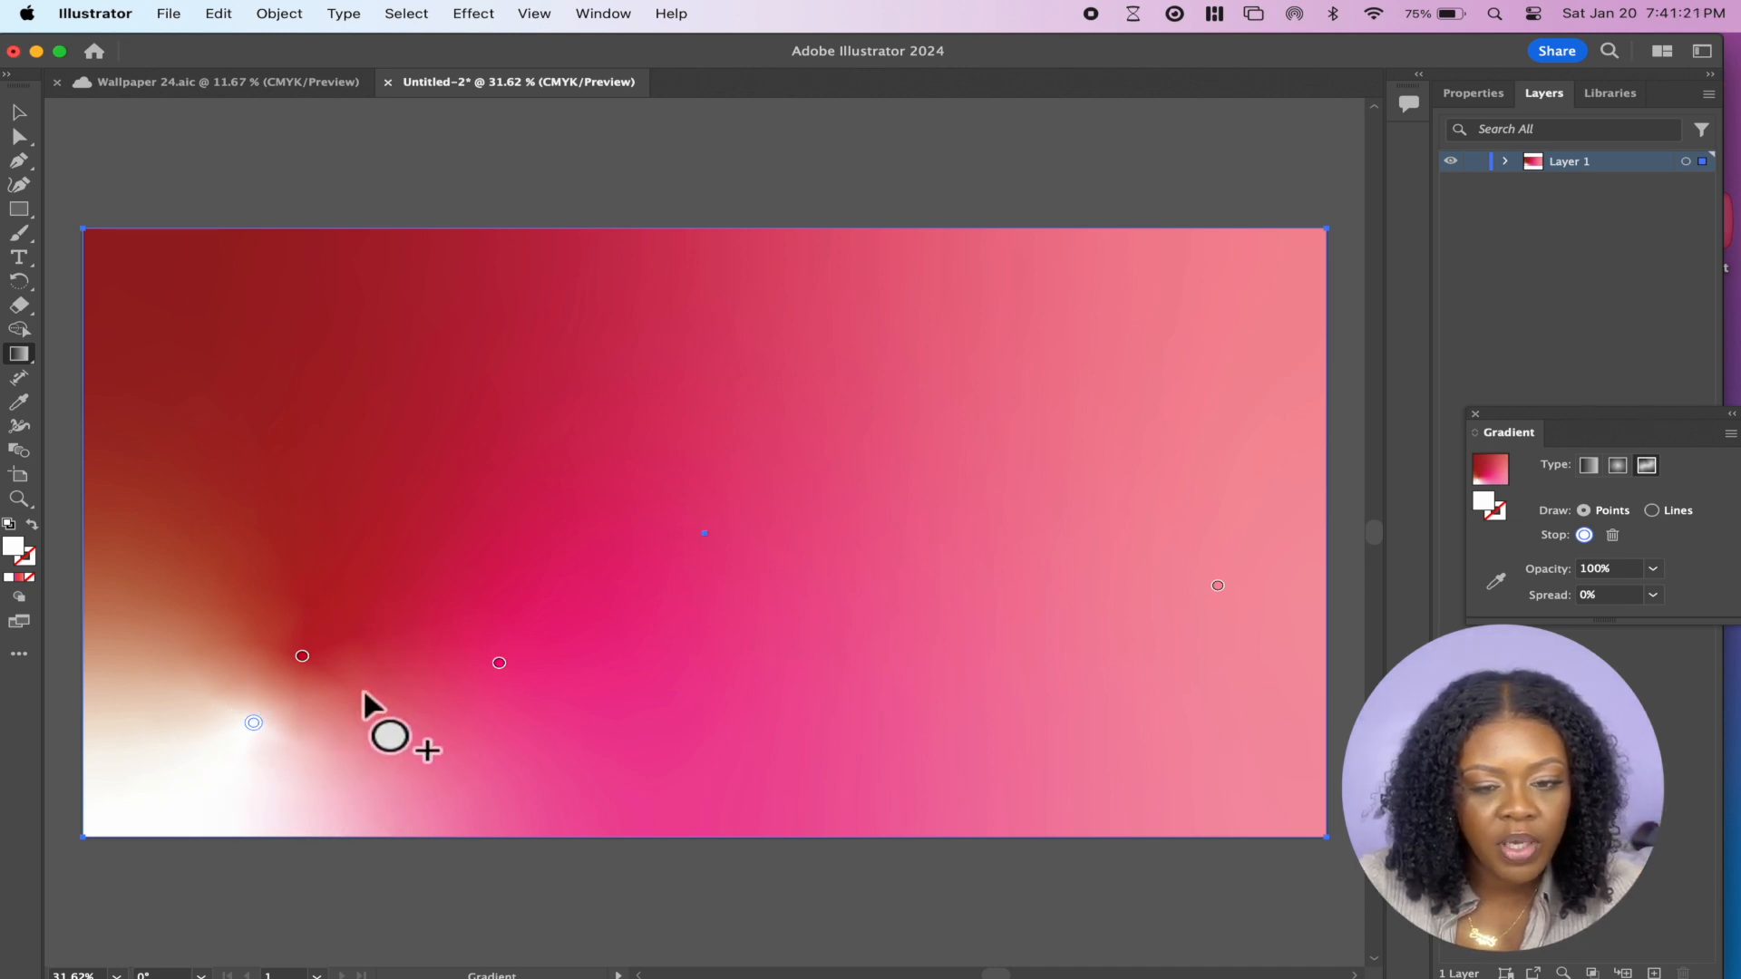
pyautogui.moveTo(254, 722); pyautogui.dragTo(813, 810)
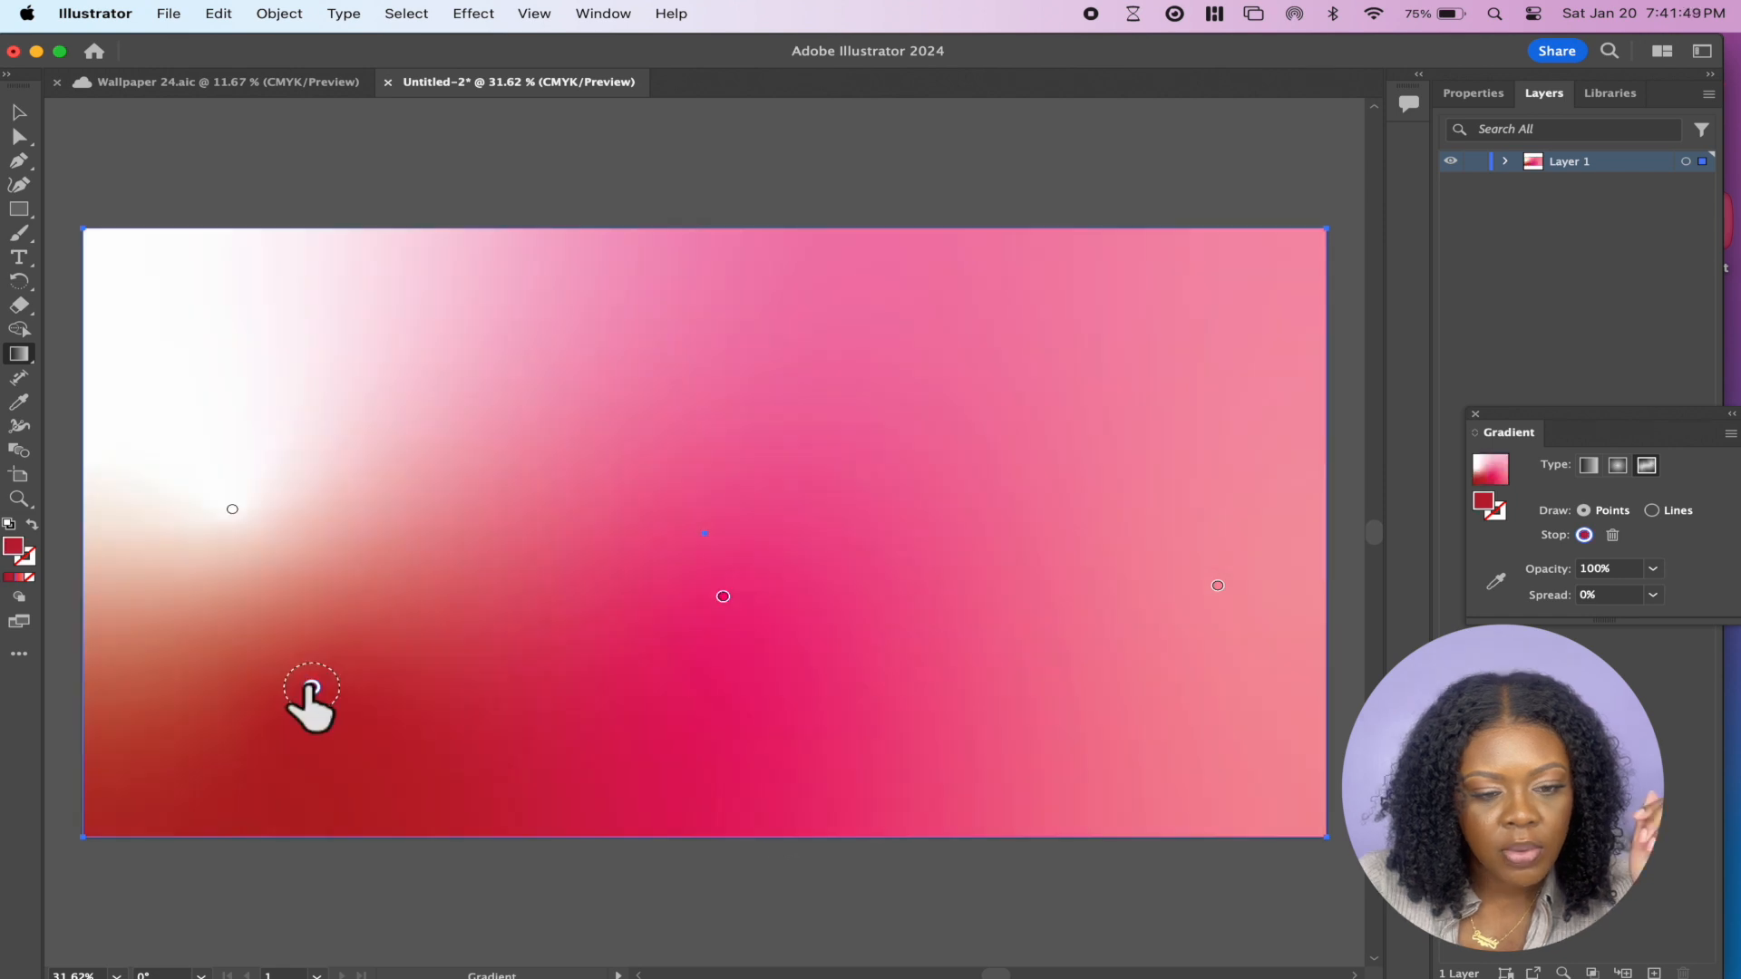
pyautogui.doubleClick(311, 686)
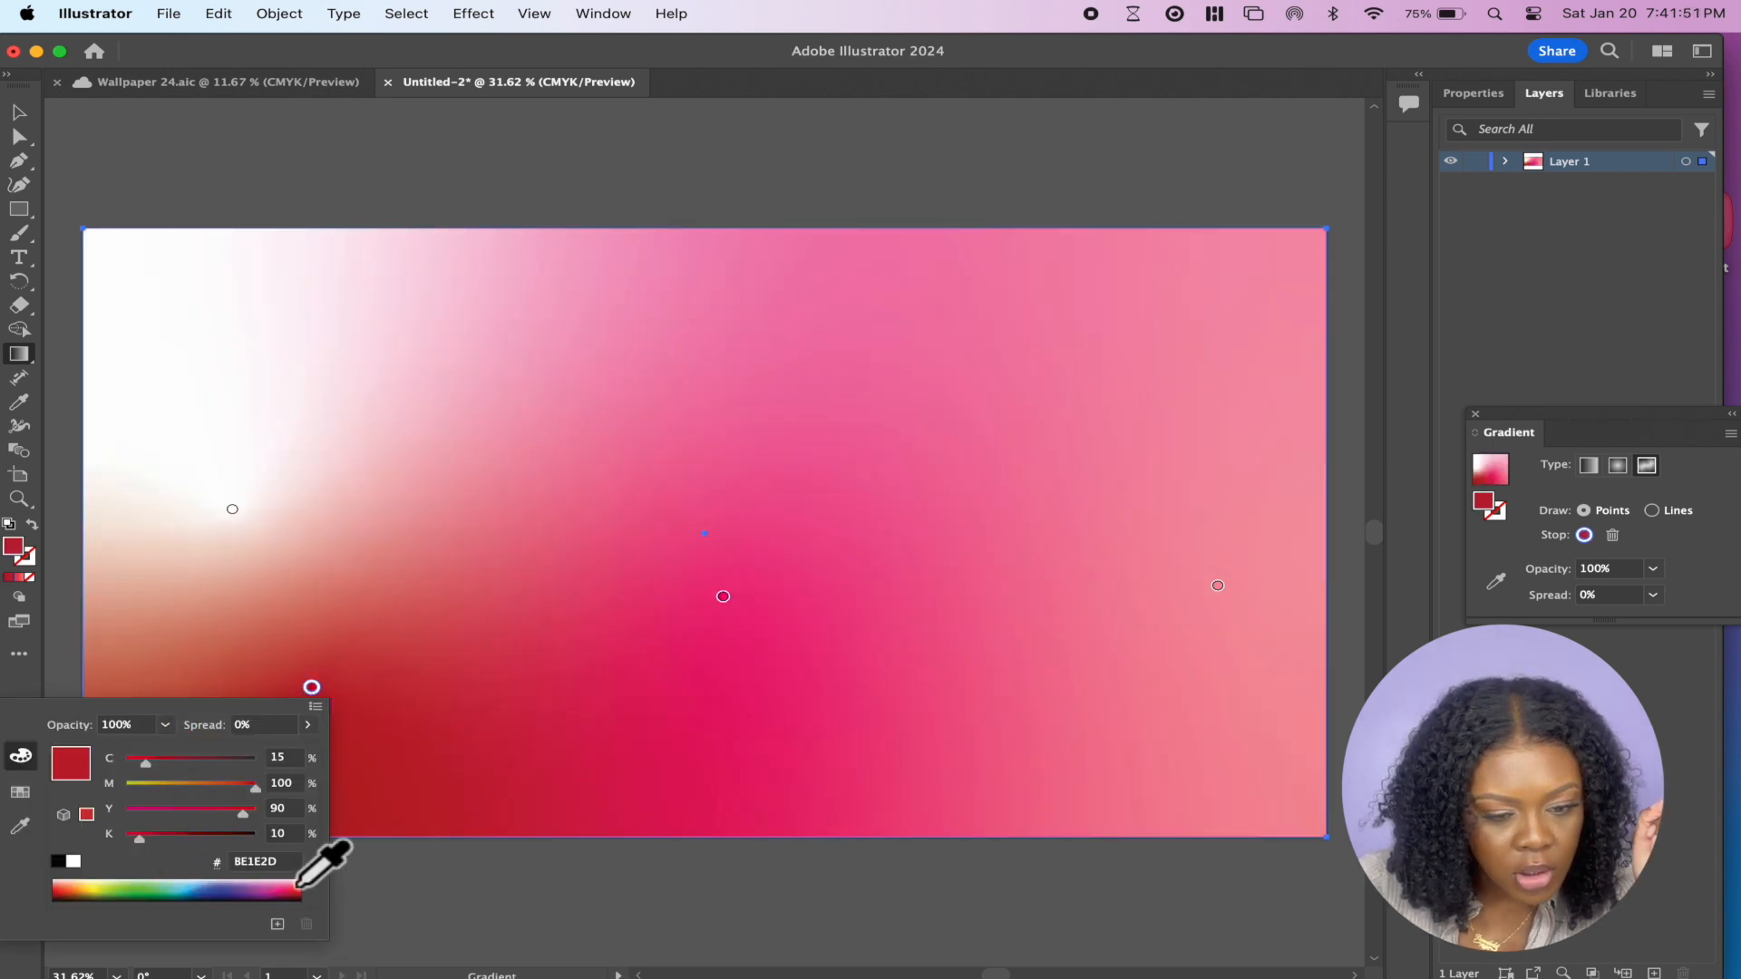
pyautogui.click(23, 791)
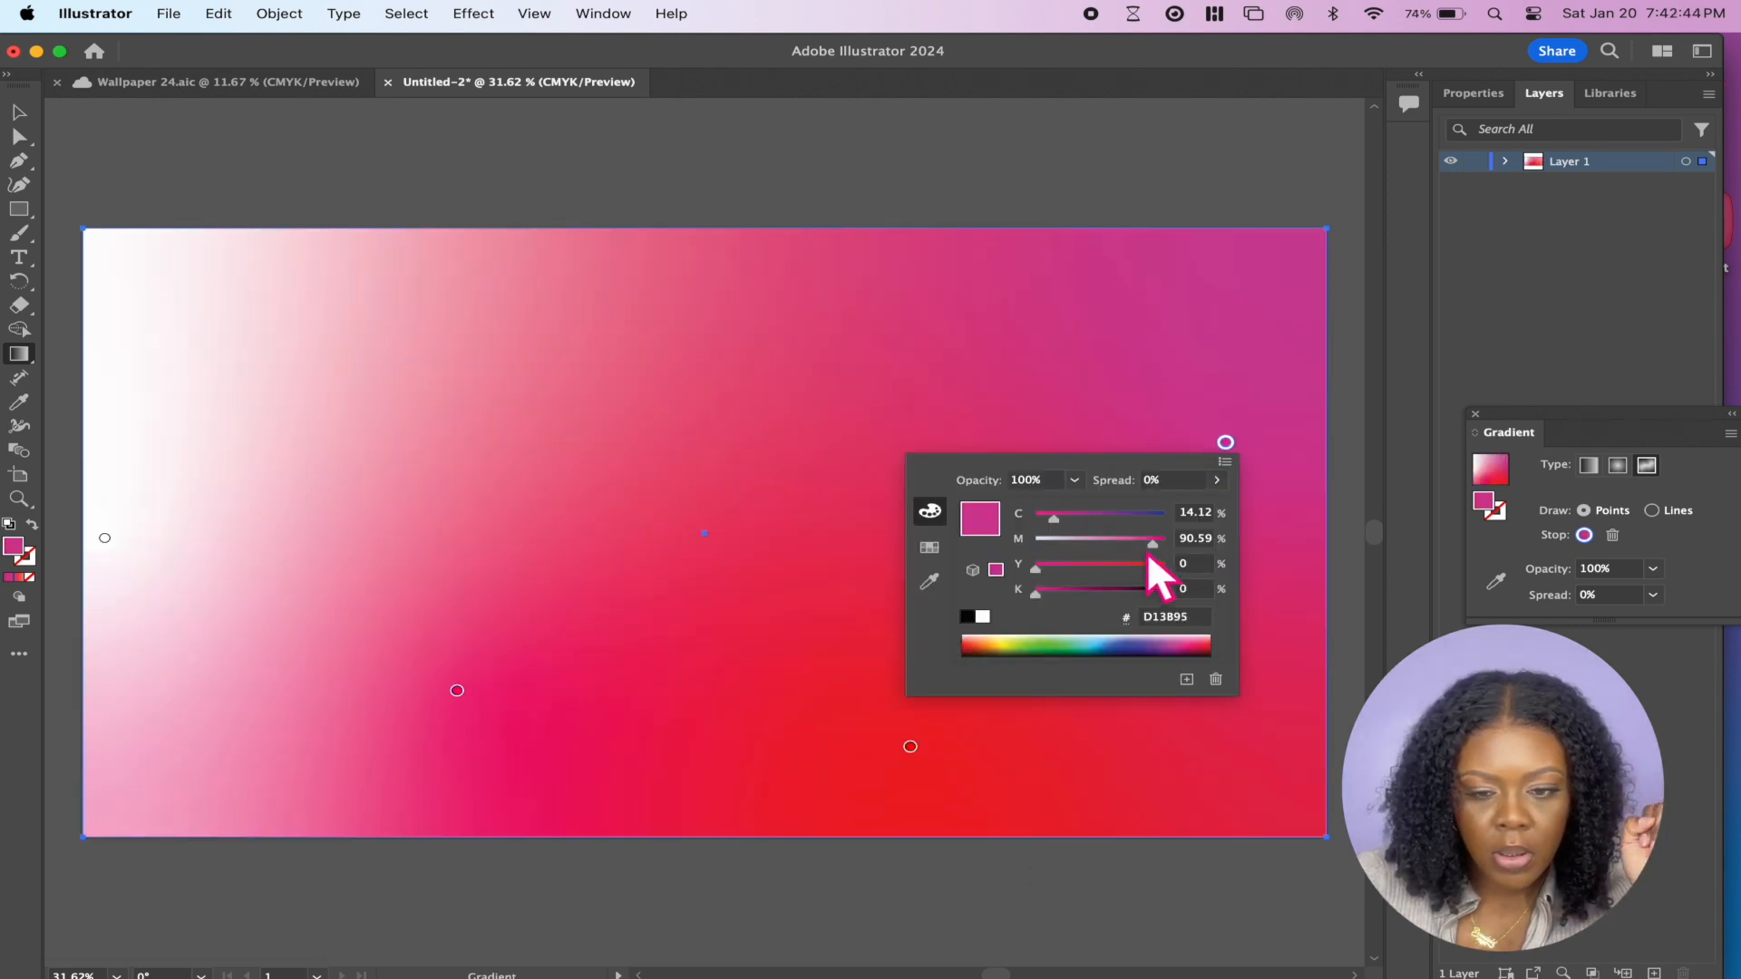
# Reduce the magenta of the purple-pink color point near the right edge and shift it slightly toward the upper-right corner
pyautogui.moveTo(1156, 546); pyautogui.dragTo(1118, 546)
pyautogui.click(990, 941)
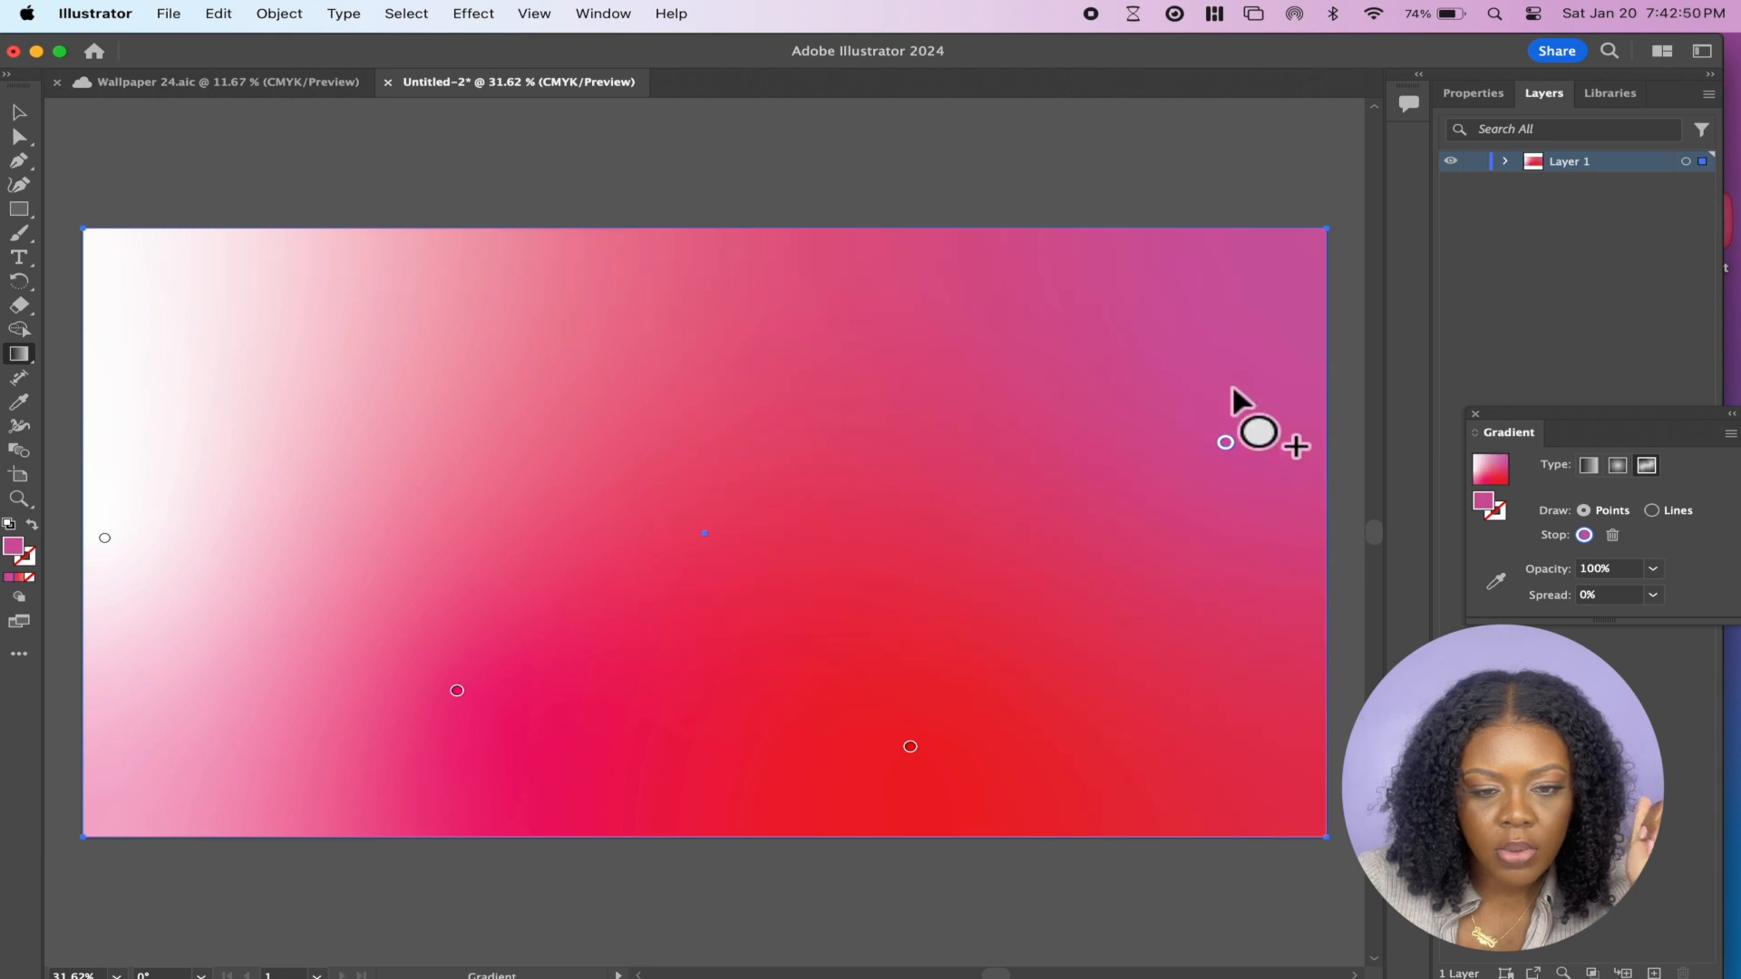
pyautogui.moveTo(1235, 441); pyautogui.dragTo(1257, 395)
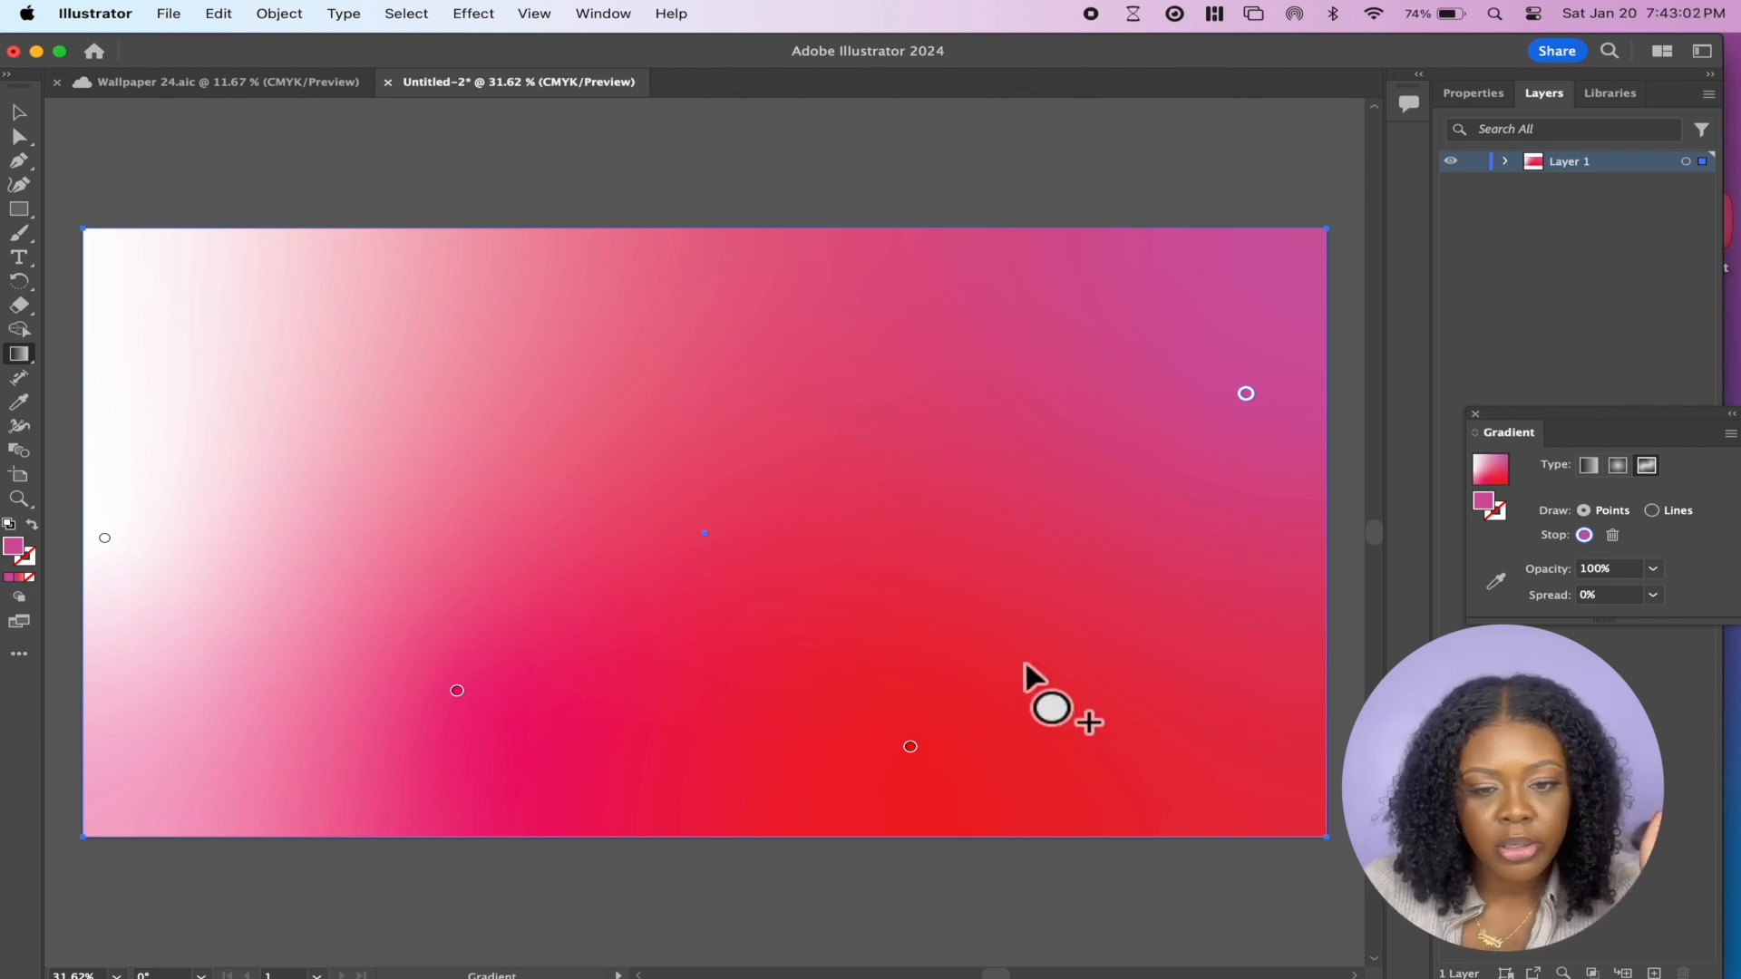
# Try a black color point added at the lower right and moved to the lower middle, and delete it
pyautogui.click(1215, 794)
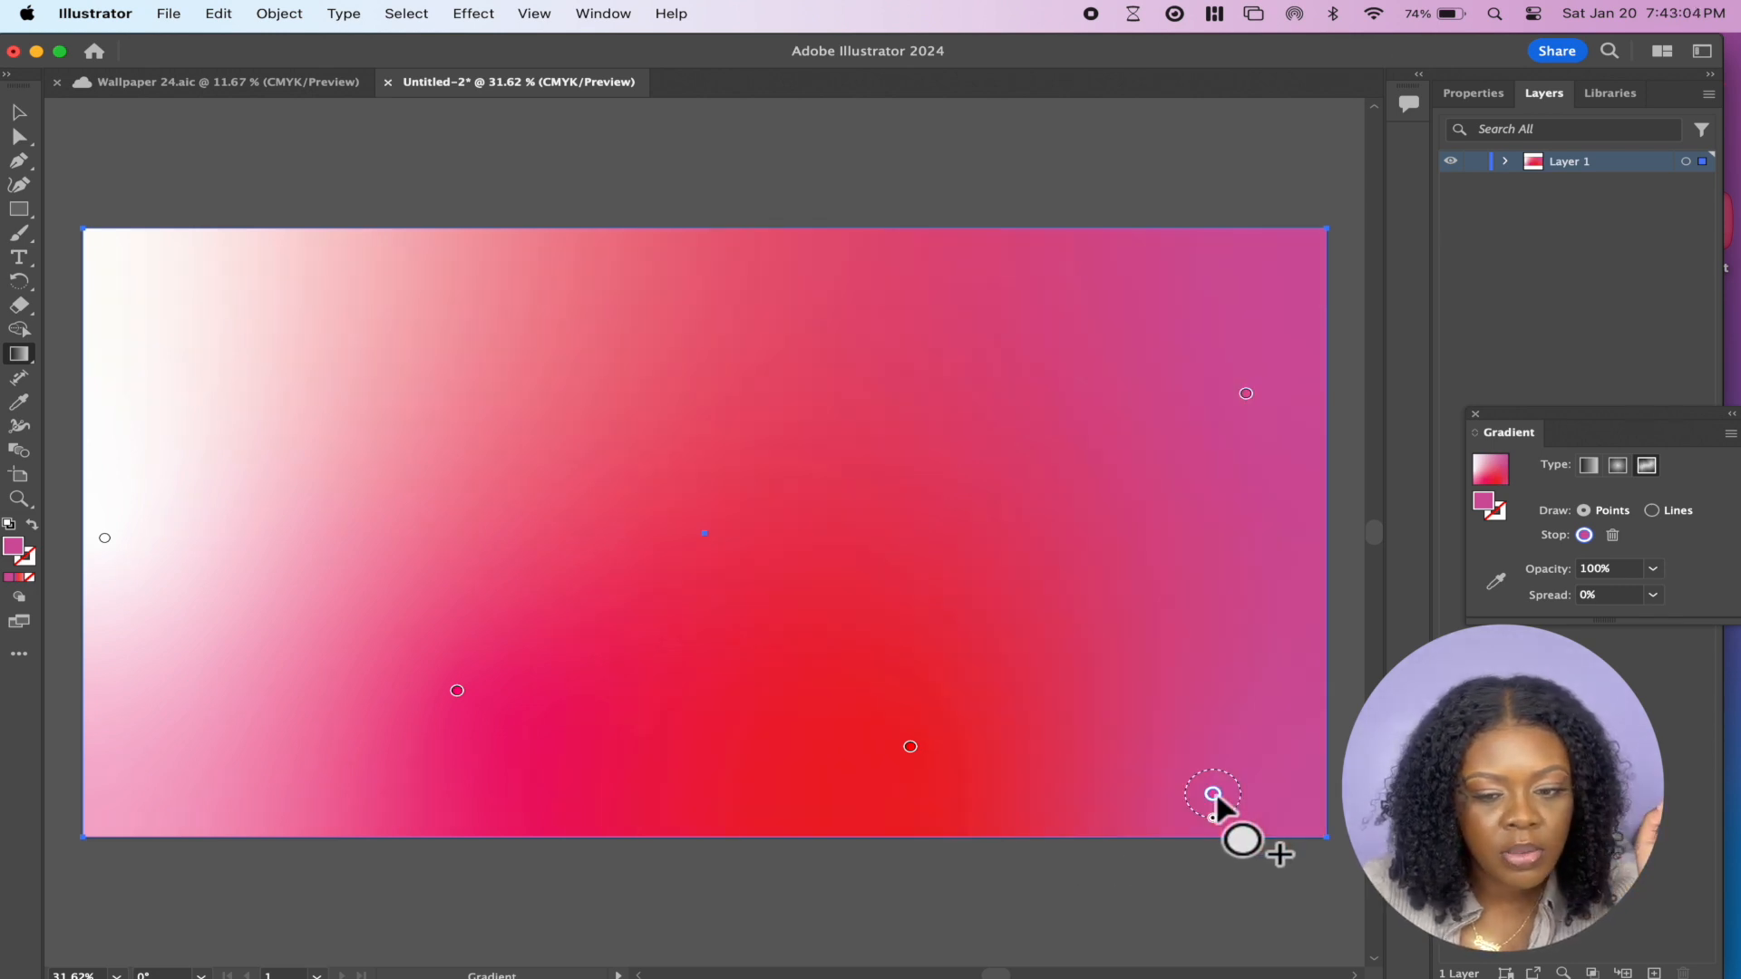
pyautogui.doubleClick(1214, 795)
pyautogui.click(953, 705)
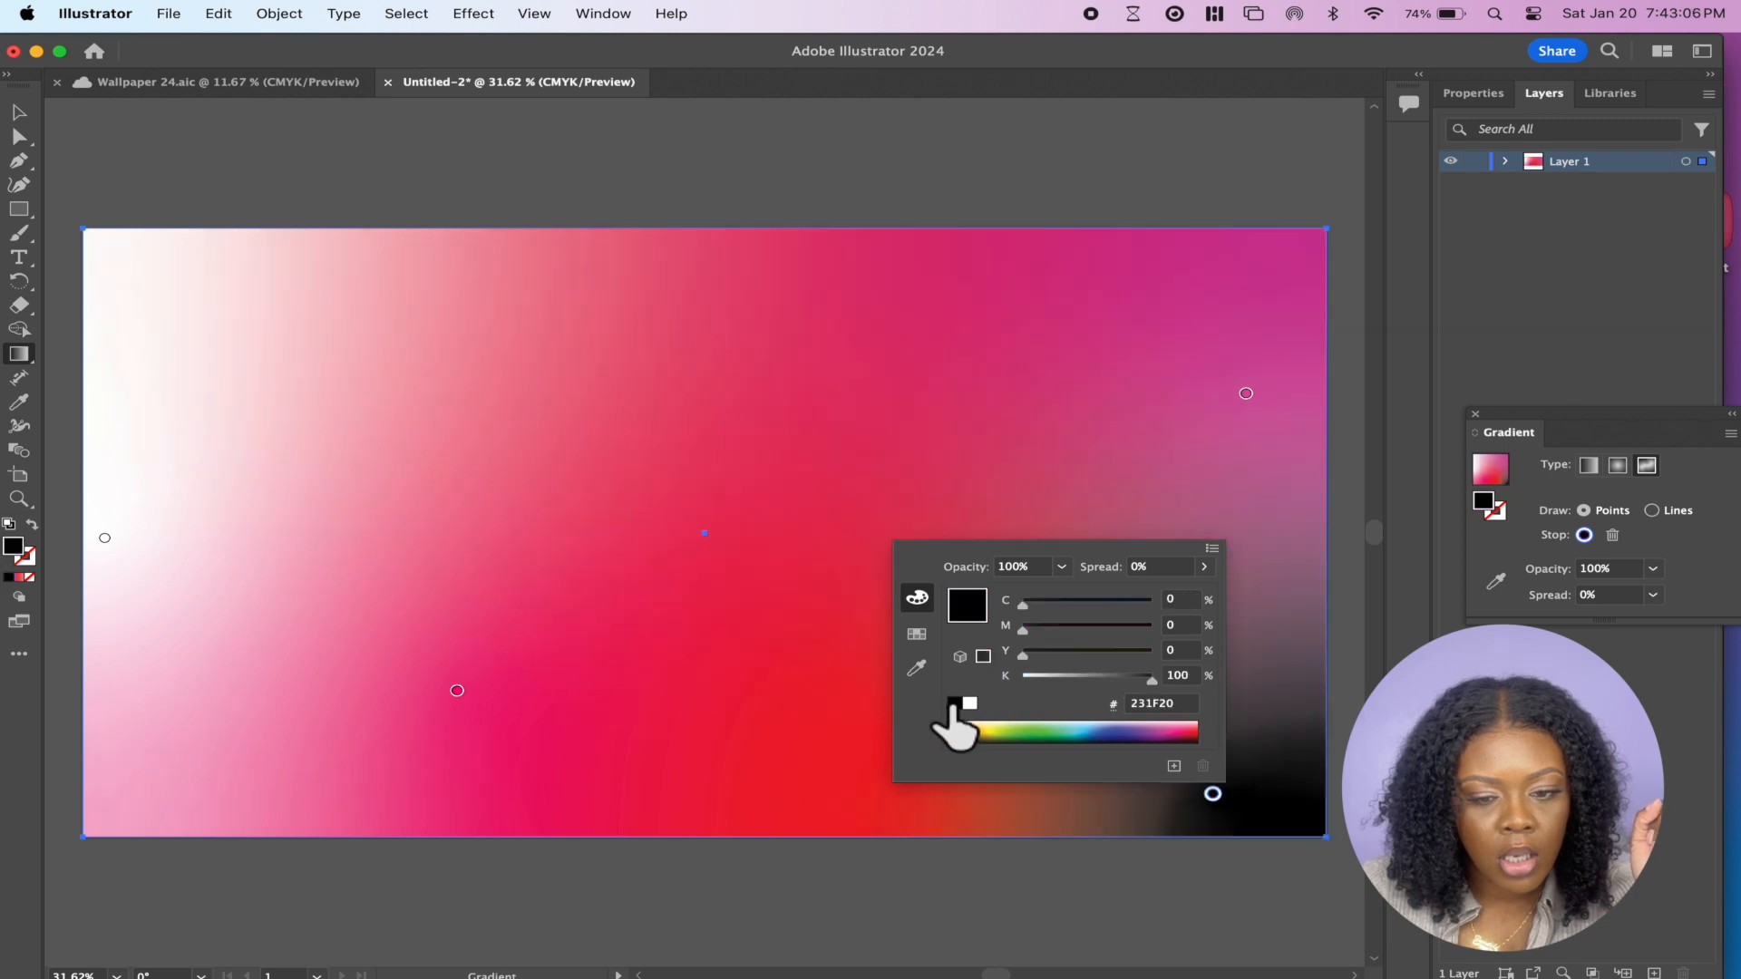
pyautogui.click(1003, 895)
pyautogui.moveTo(1213, 794); pyautogui.dragTo(1027, 628)
pyautogui.moveTo(1006, 570); pyautogui.dragTo(662, 727)
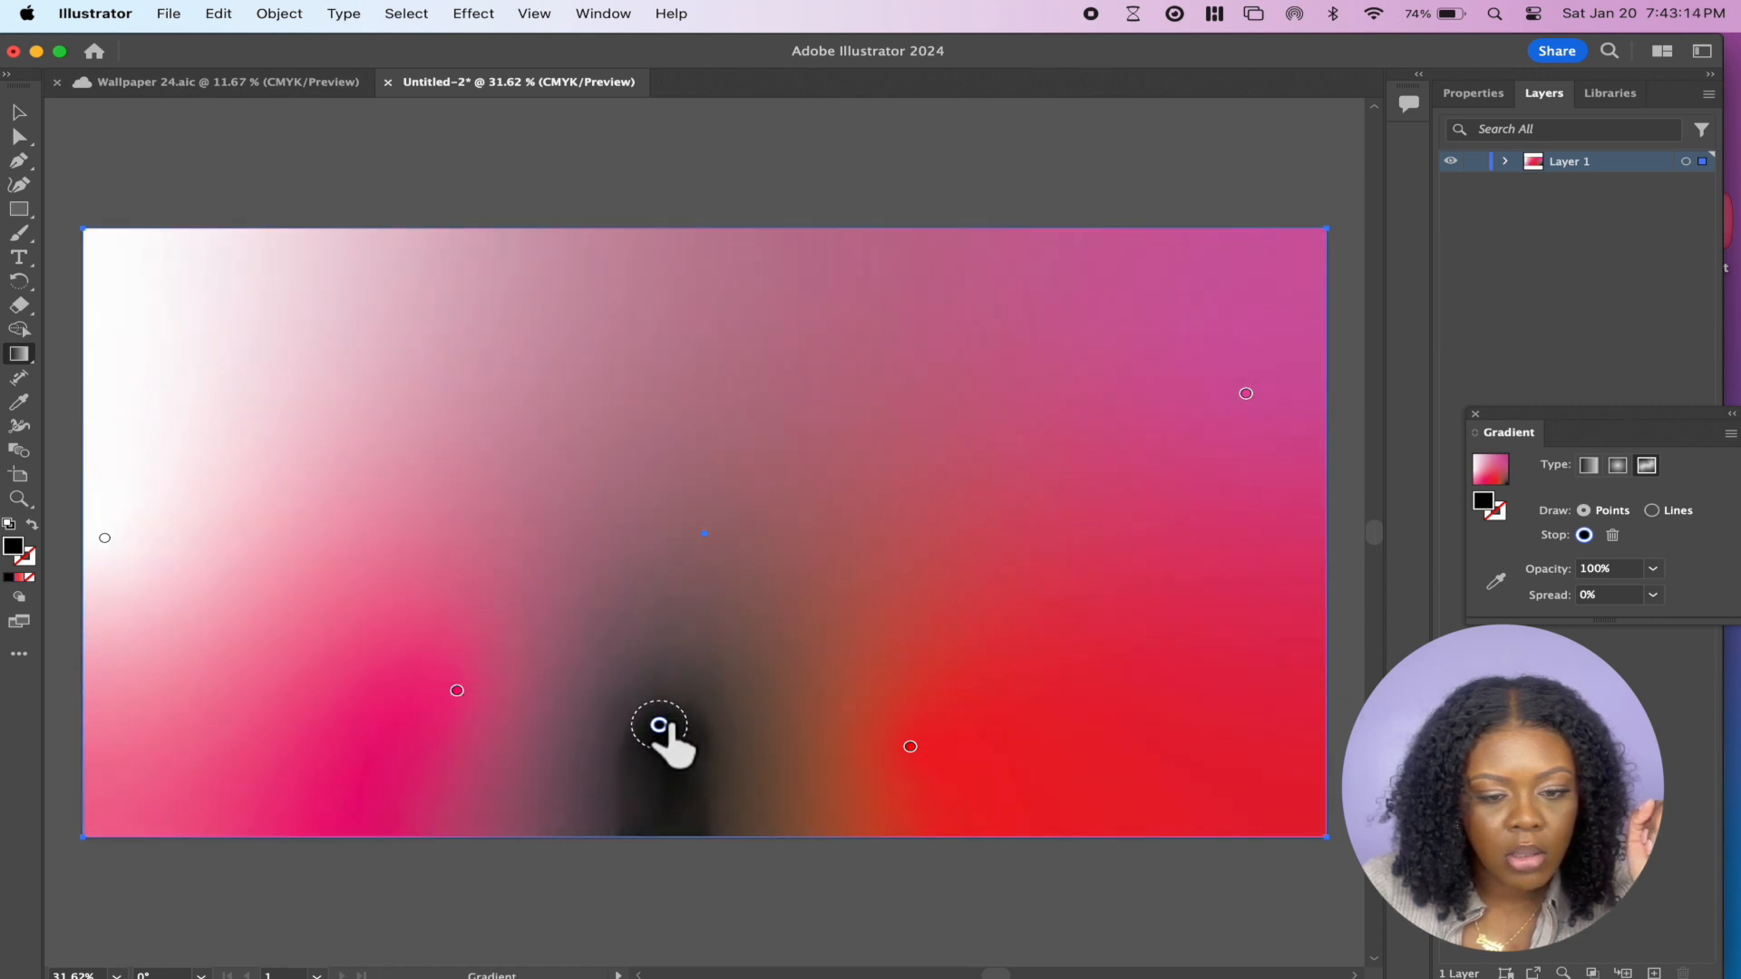
pyautogui.press('Delete')
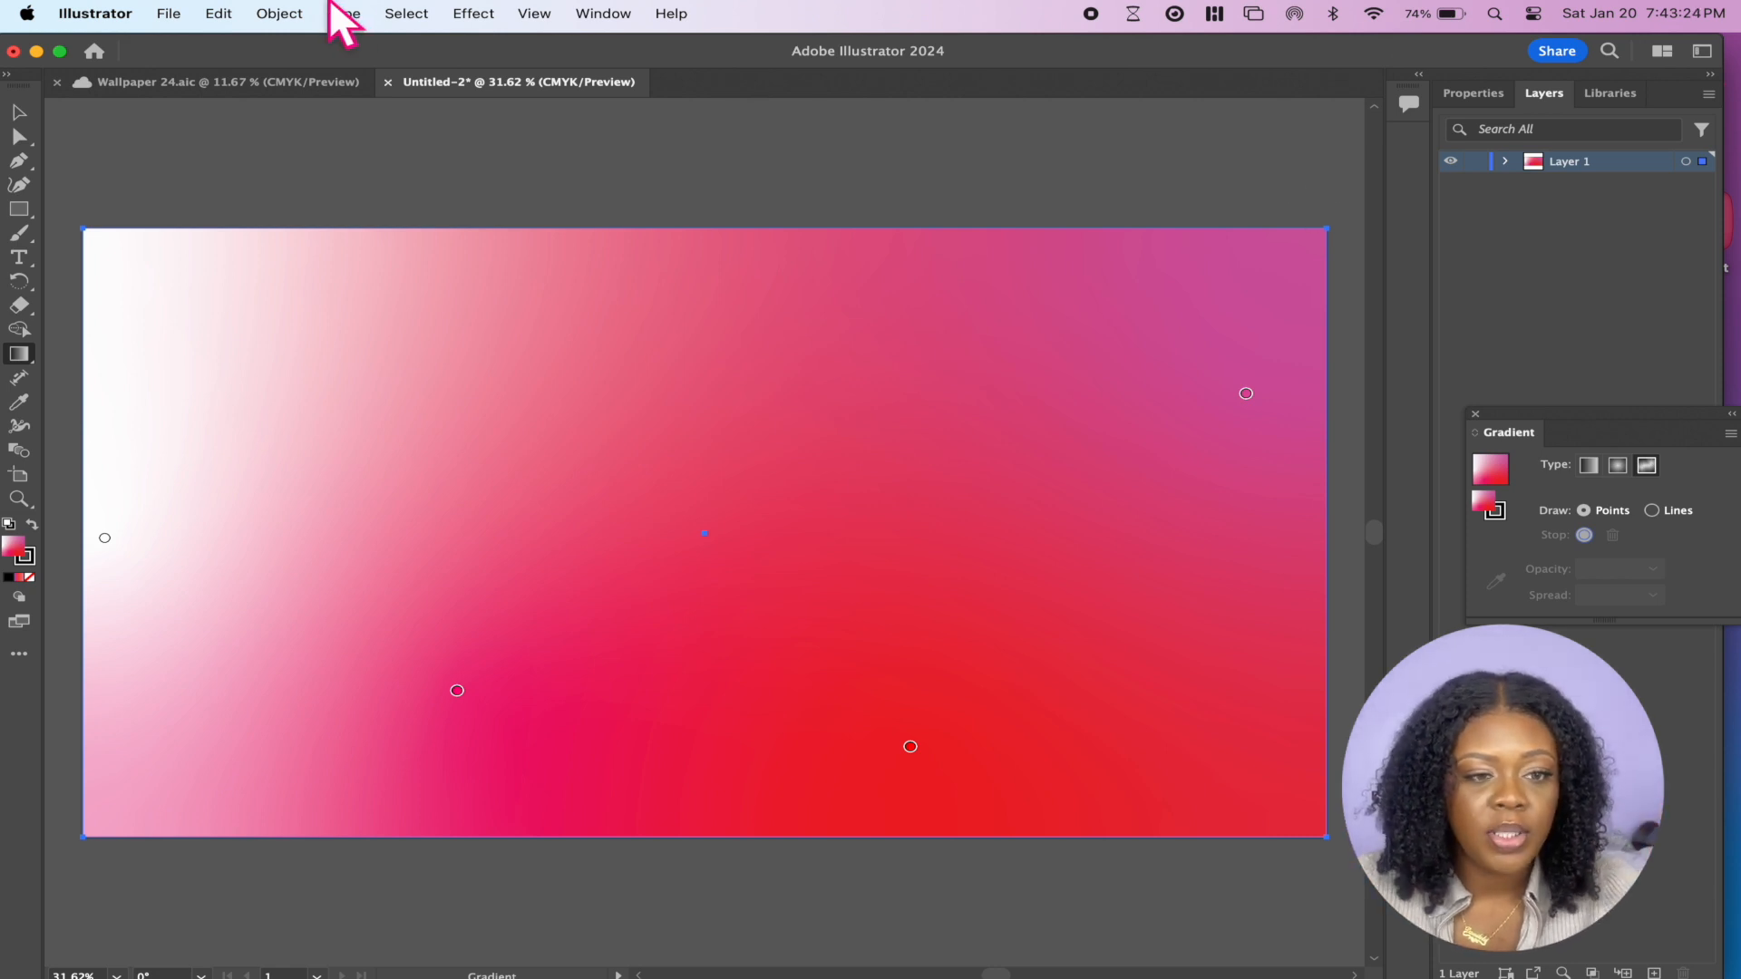
# Start exporting the gradient artwork in PNG format and look through the files in the Recents folder
pyautogui.click(167, 17)
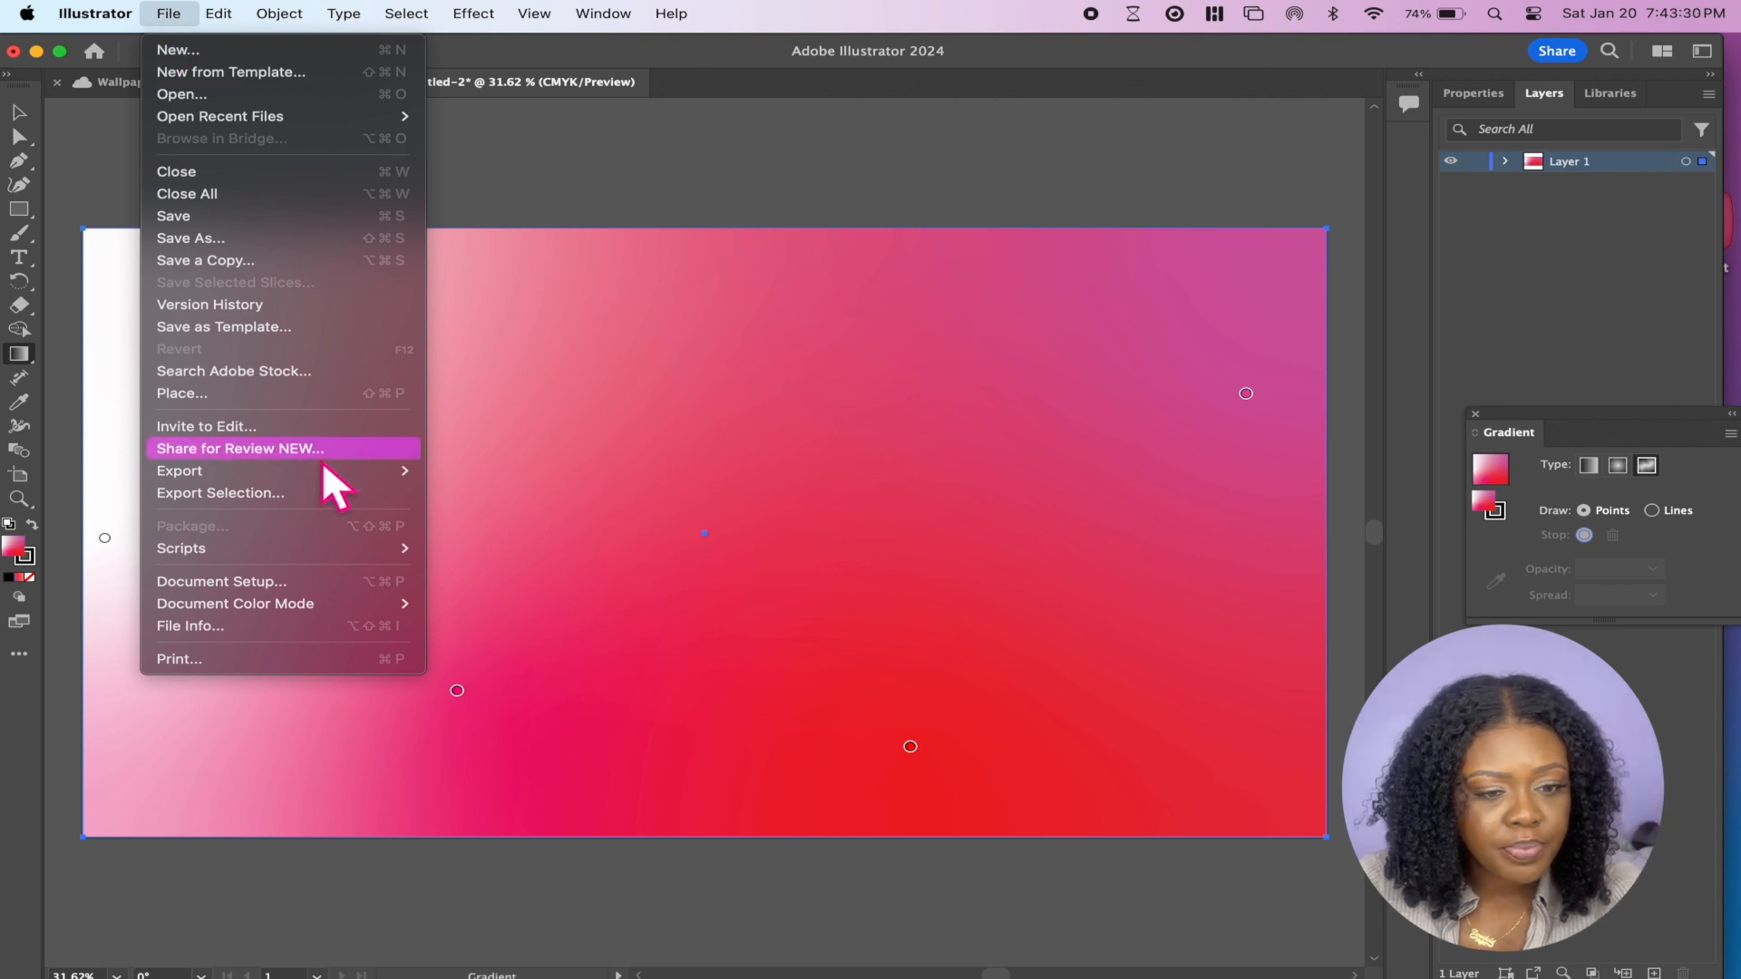
pyautogui.moveTo(350, 464)
pyautogui.click(488, 496)
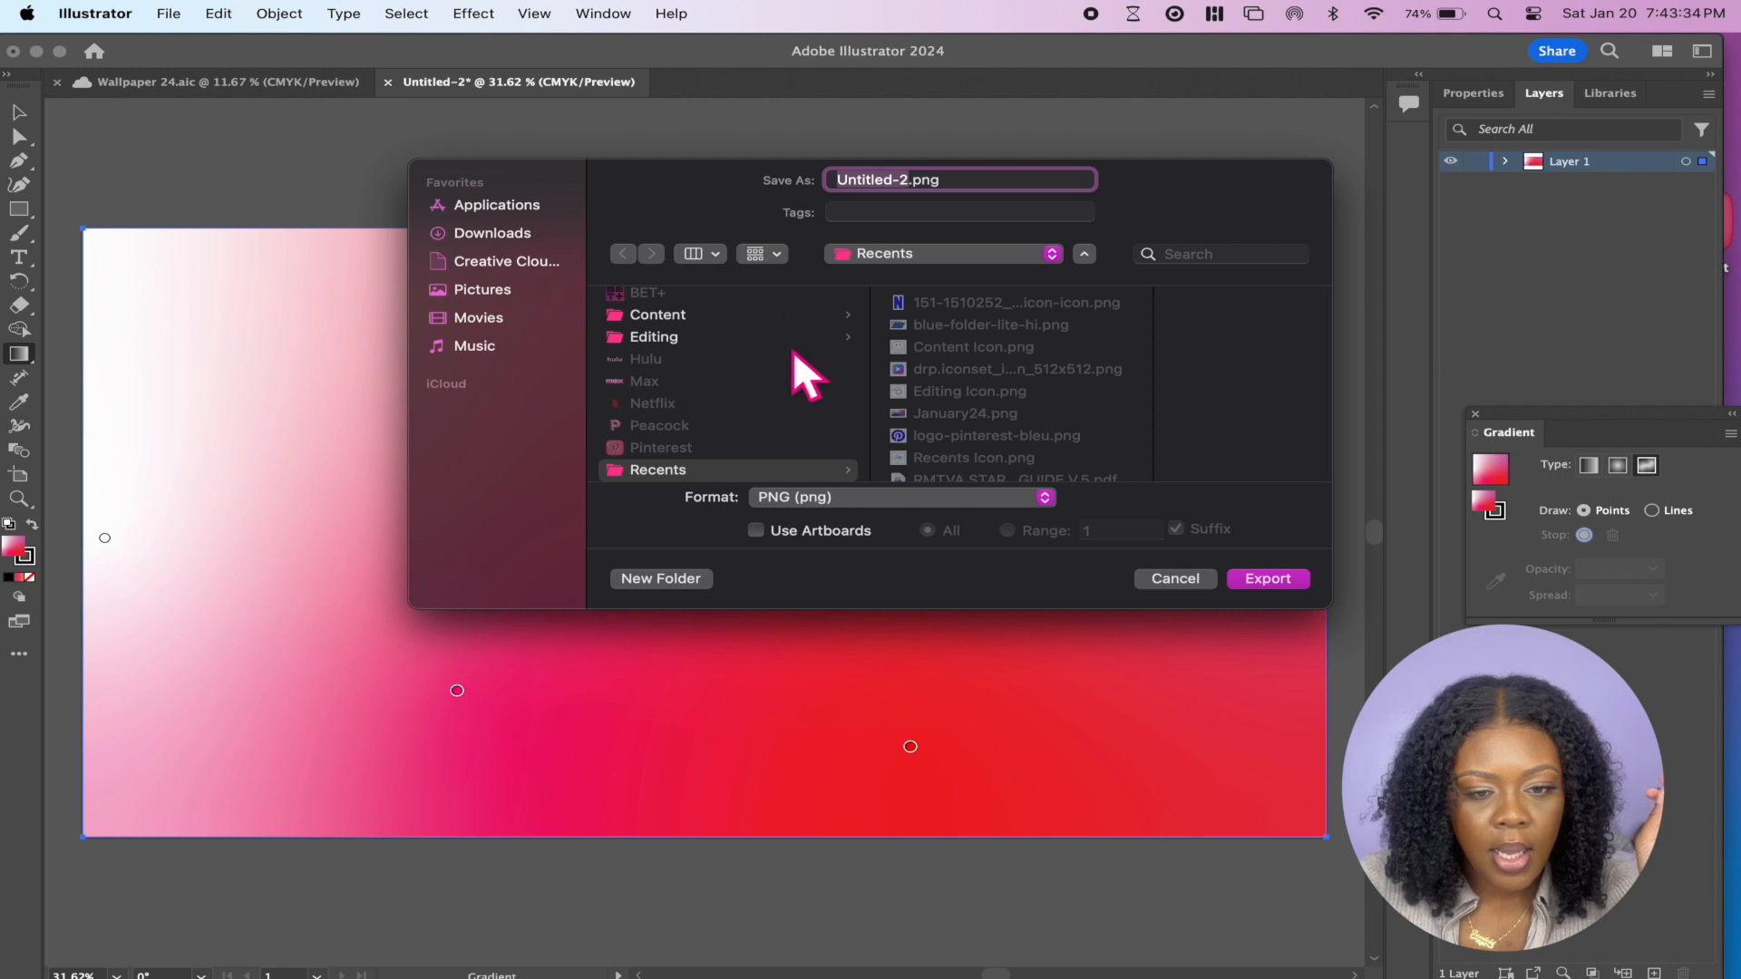
pyautogui.scroll(-5, 1025, 366)
pyautogui.scroll(5, 1025, 366)
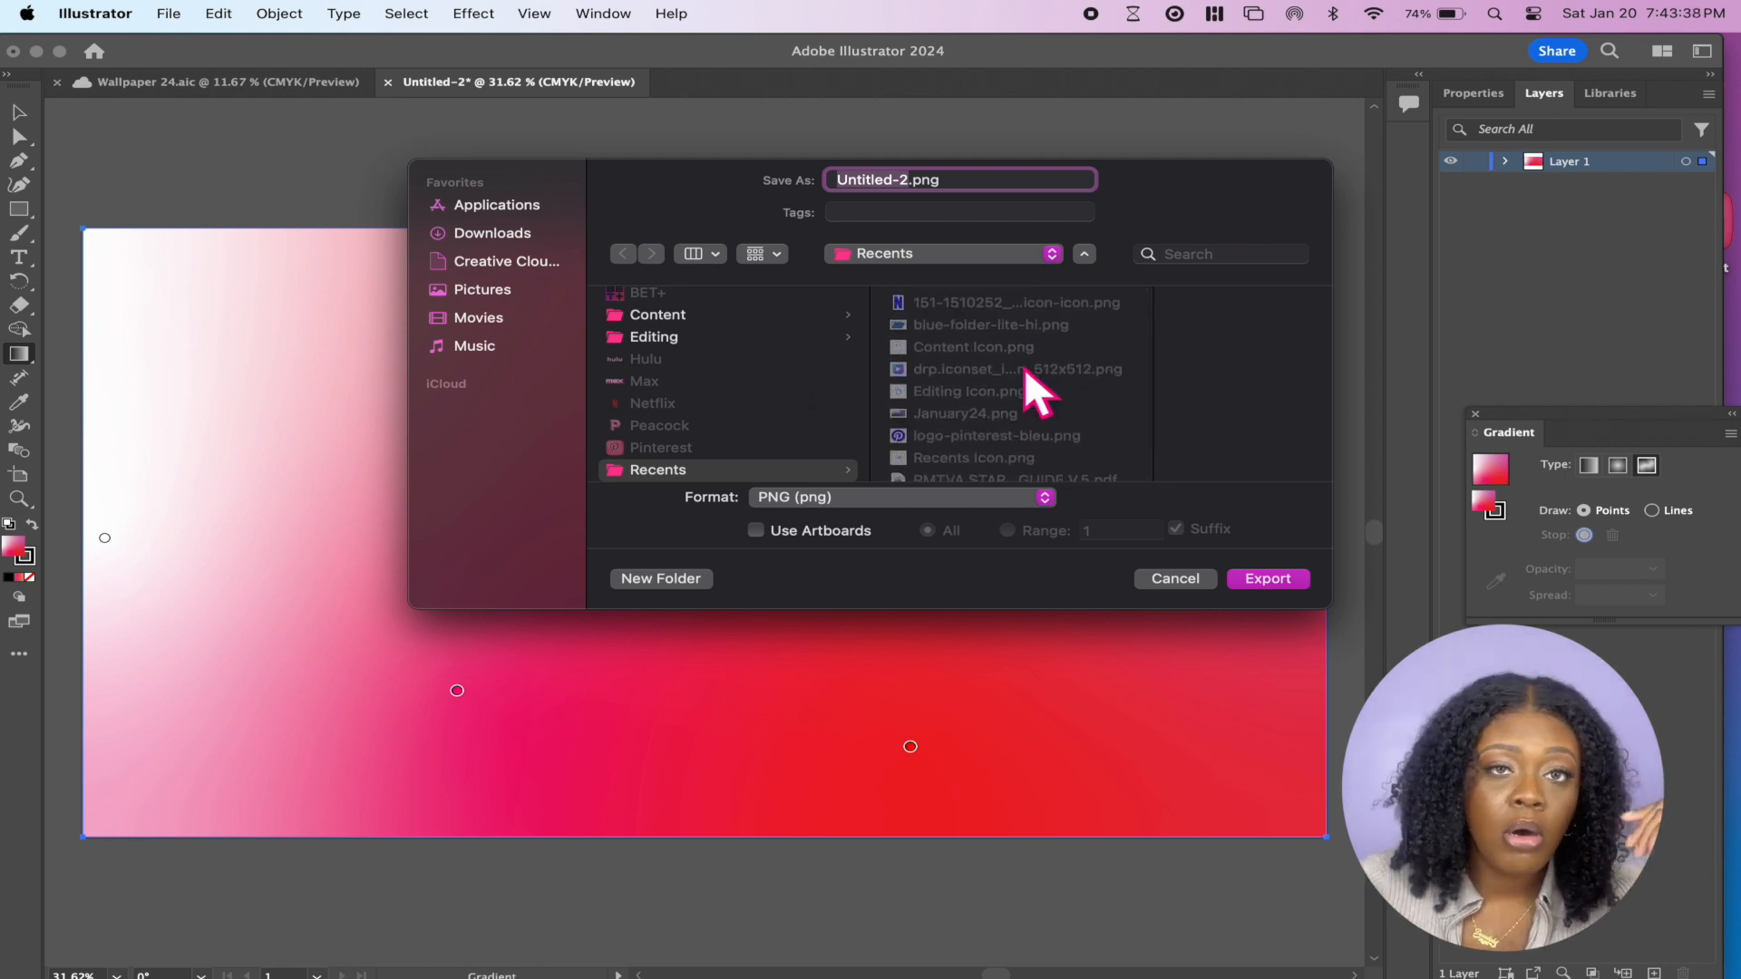
pyautogui.scroll(1, 717, 354)
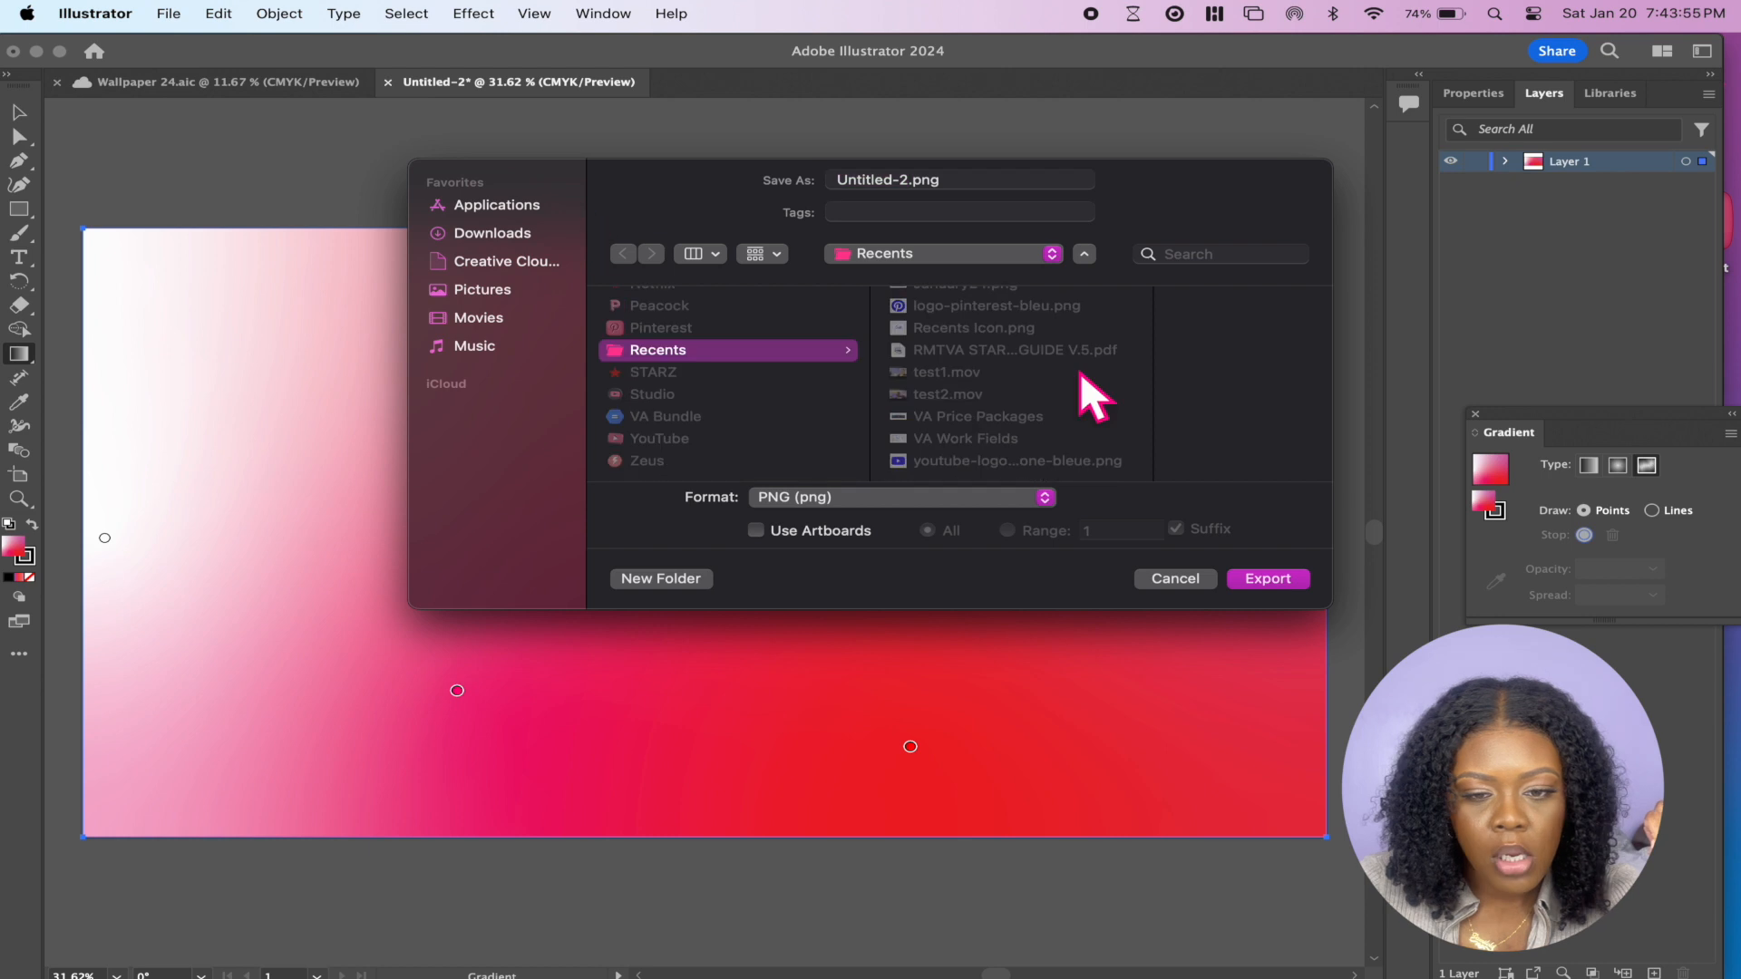
pyautogui.scroll(4, 1080, 372)
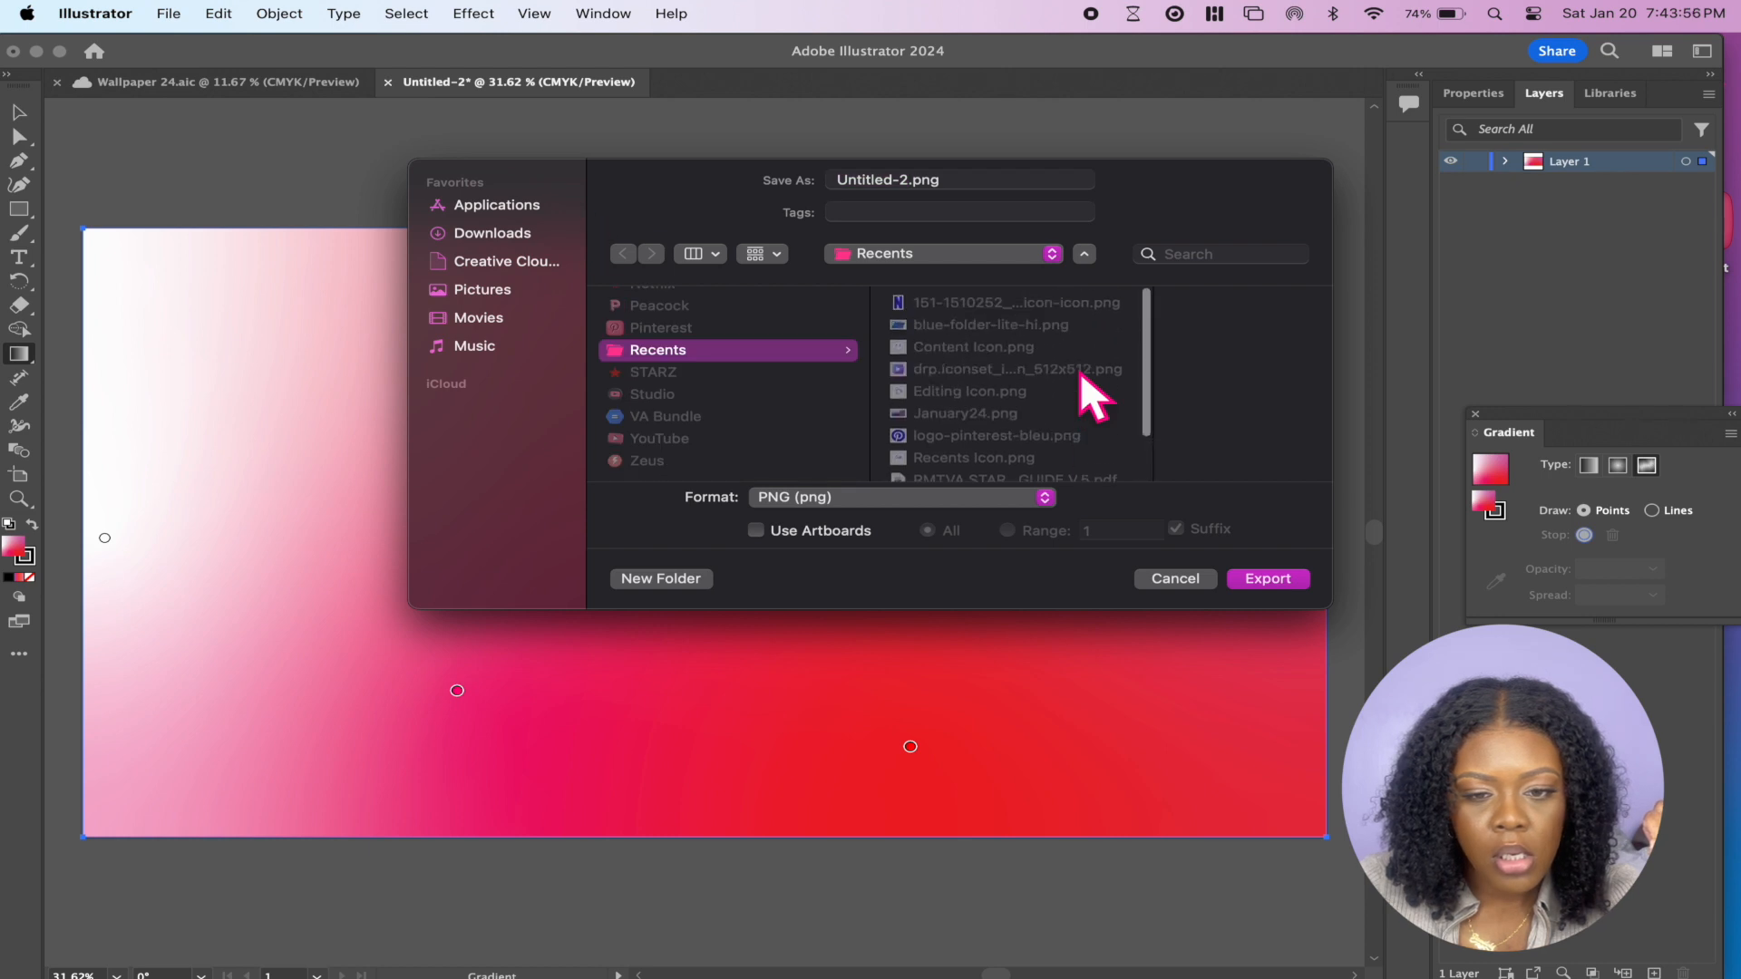
# Name the file February24.png with the Recents folder as destination and export it
pyautogui.click(836, 319)
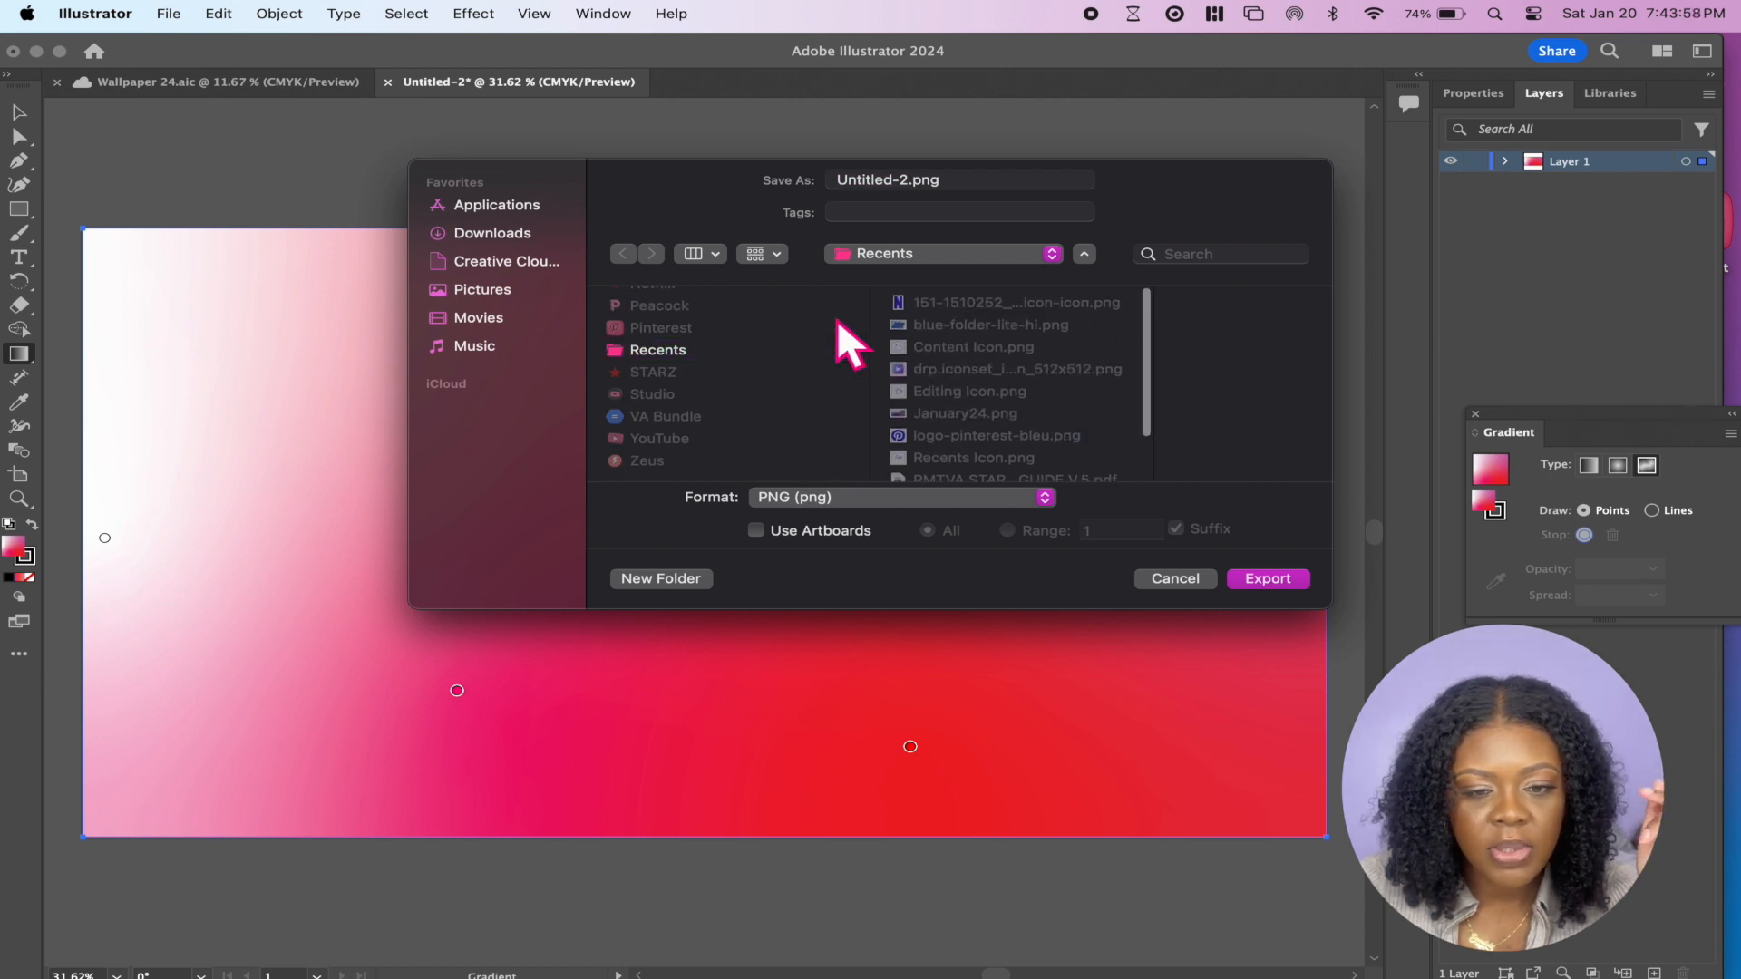
pyautogui.click(987, 419)
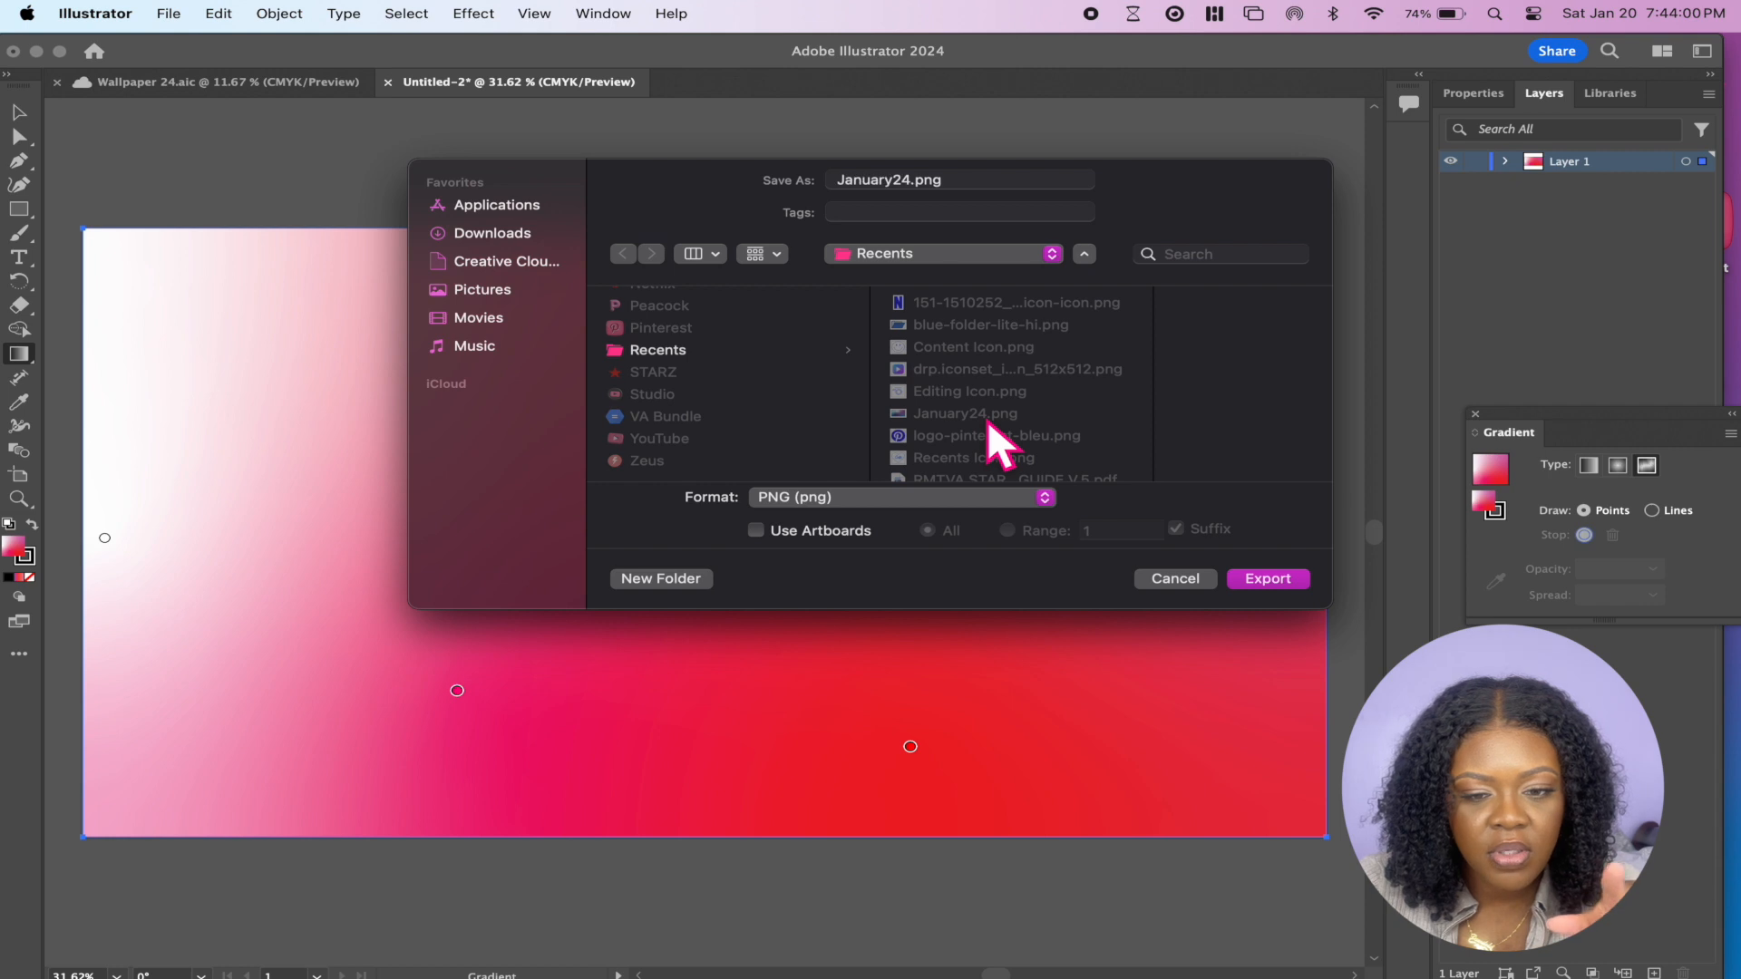
pyautogui.click(687, 352)
pyautogui.click(858, 180)
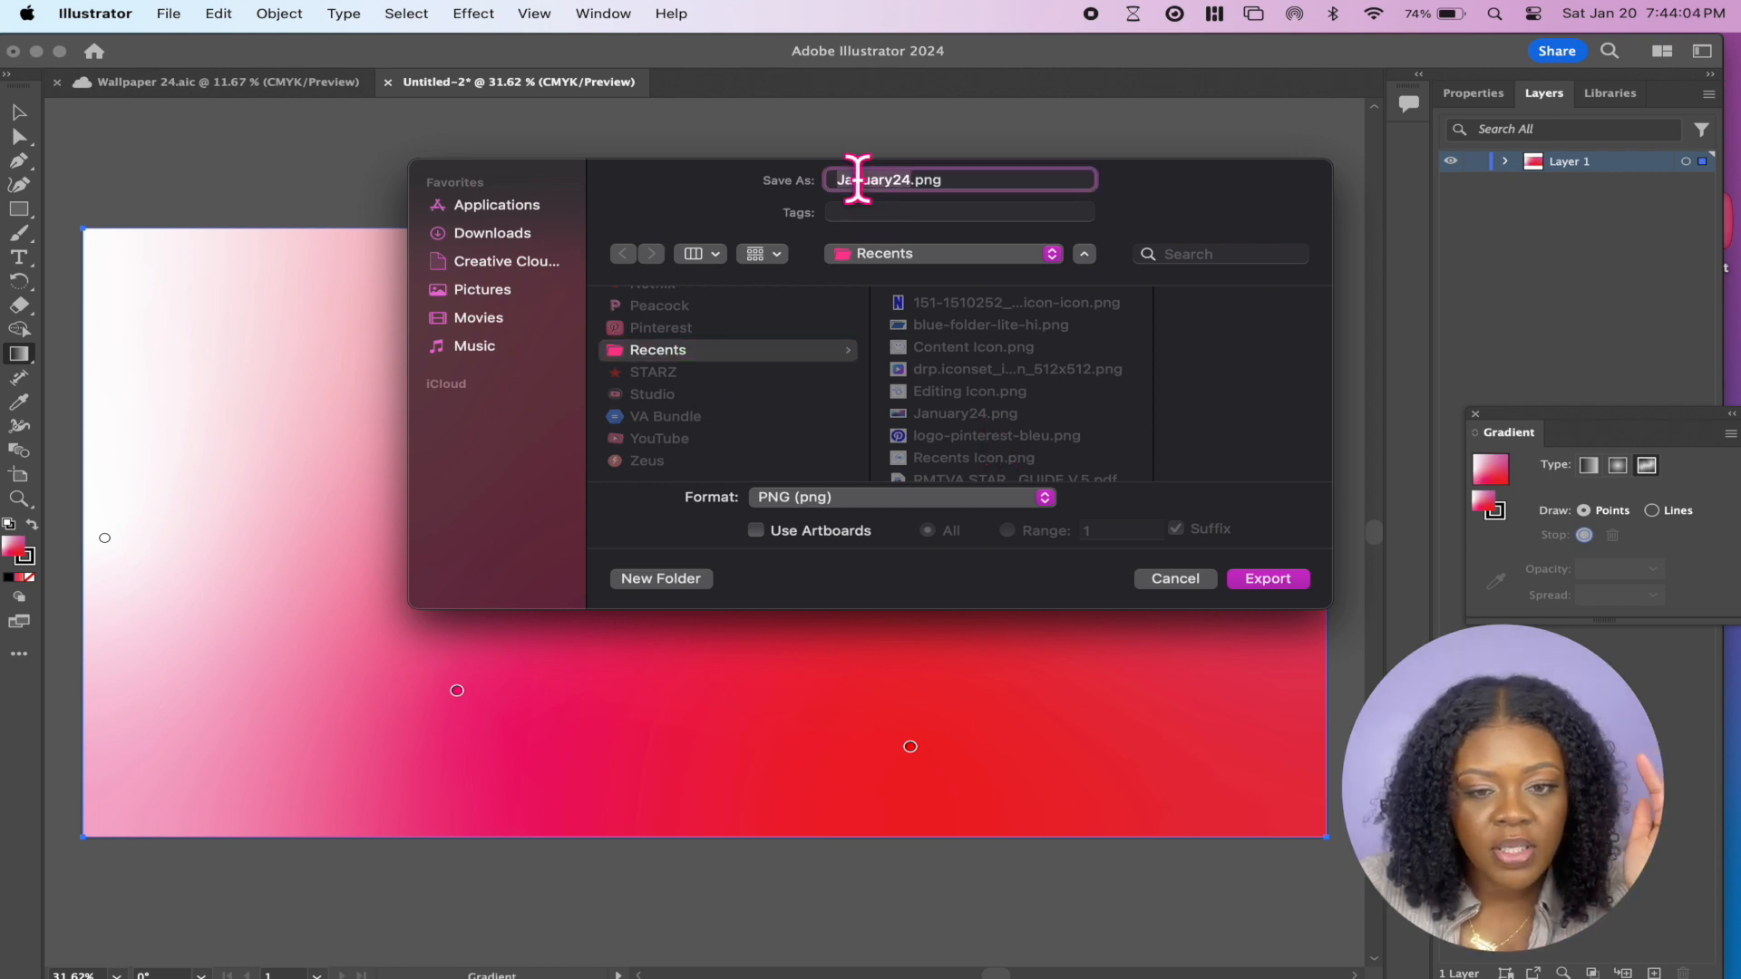
pyautogui.doubleClick(858, 181)
pyautogui.write('February24')
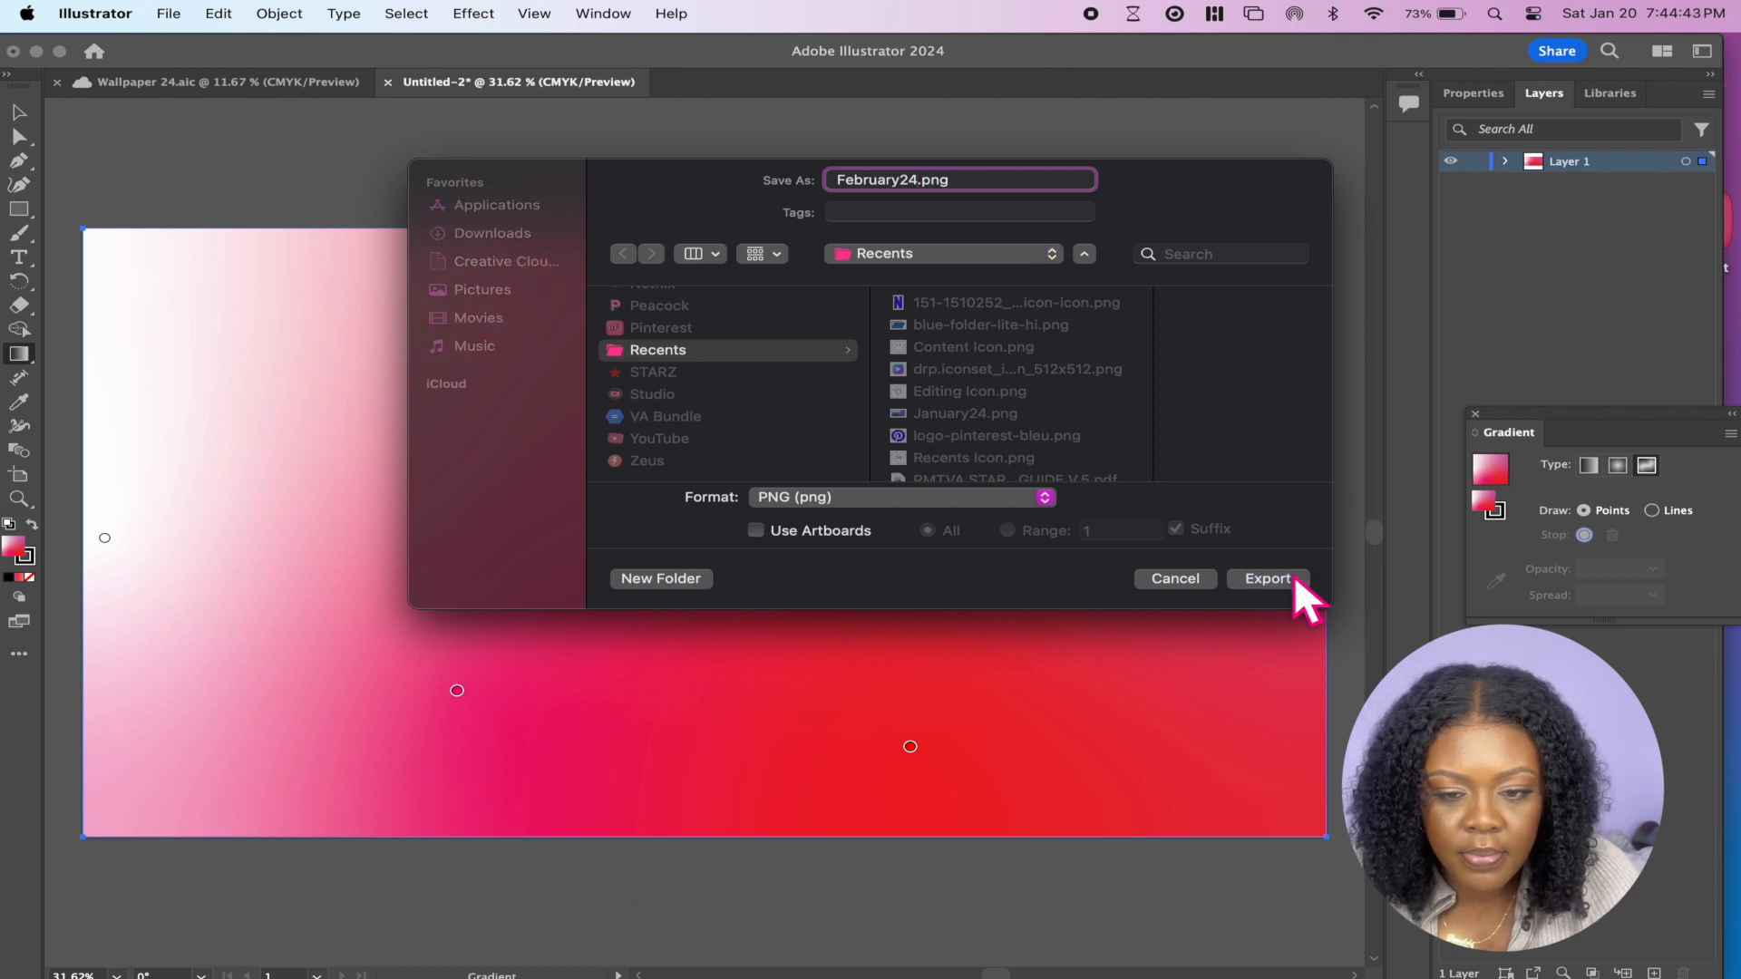
pyautogui.click(1294, 574)
pyautogui.click(1018, 826)
# Switch to the desktop and set February24.png from the Recents folder as the desktop picture
pyautogui.click(36, 51)
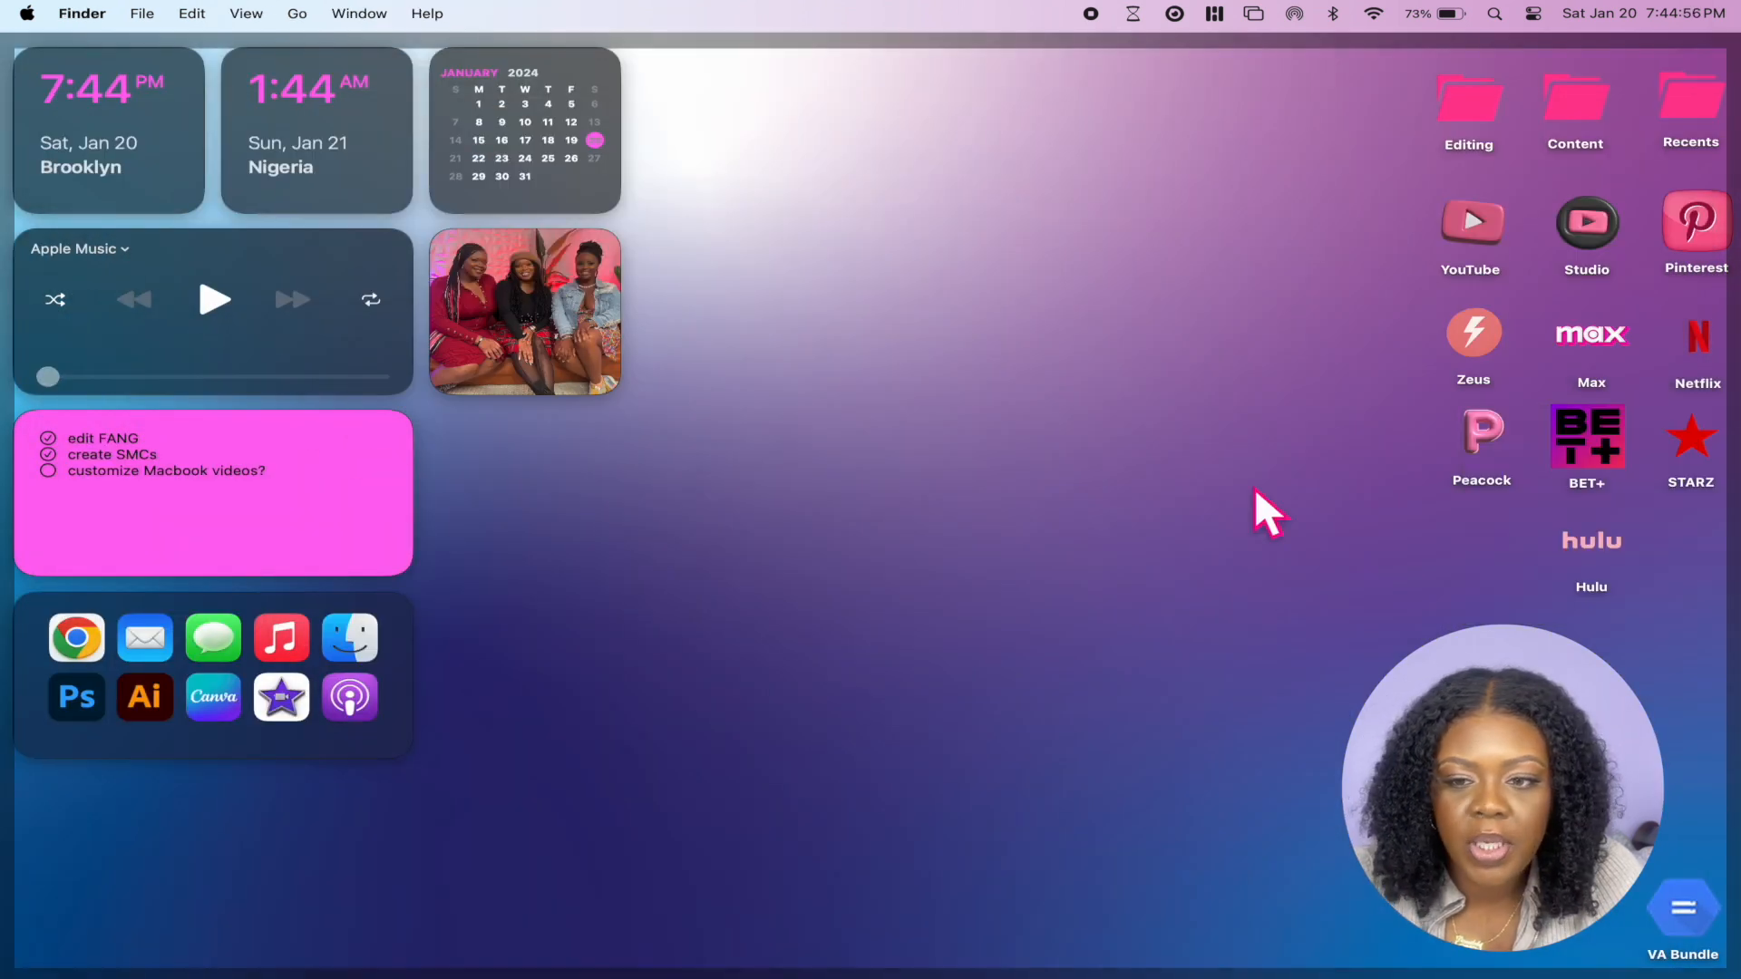
pyautogui.doubleClick(1672, 109)
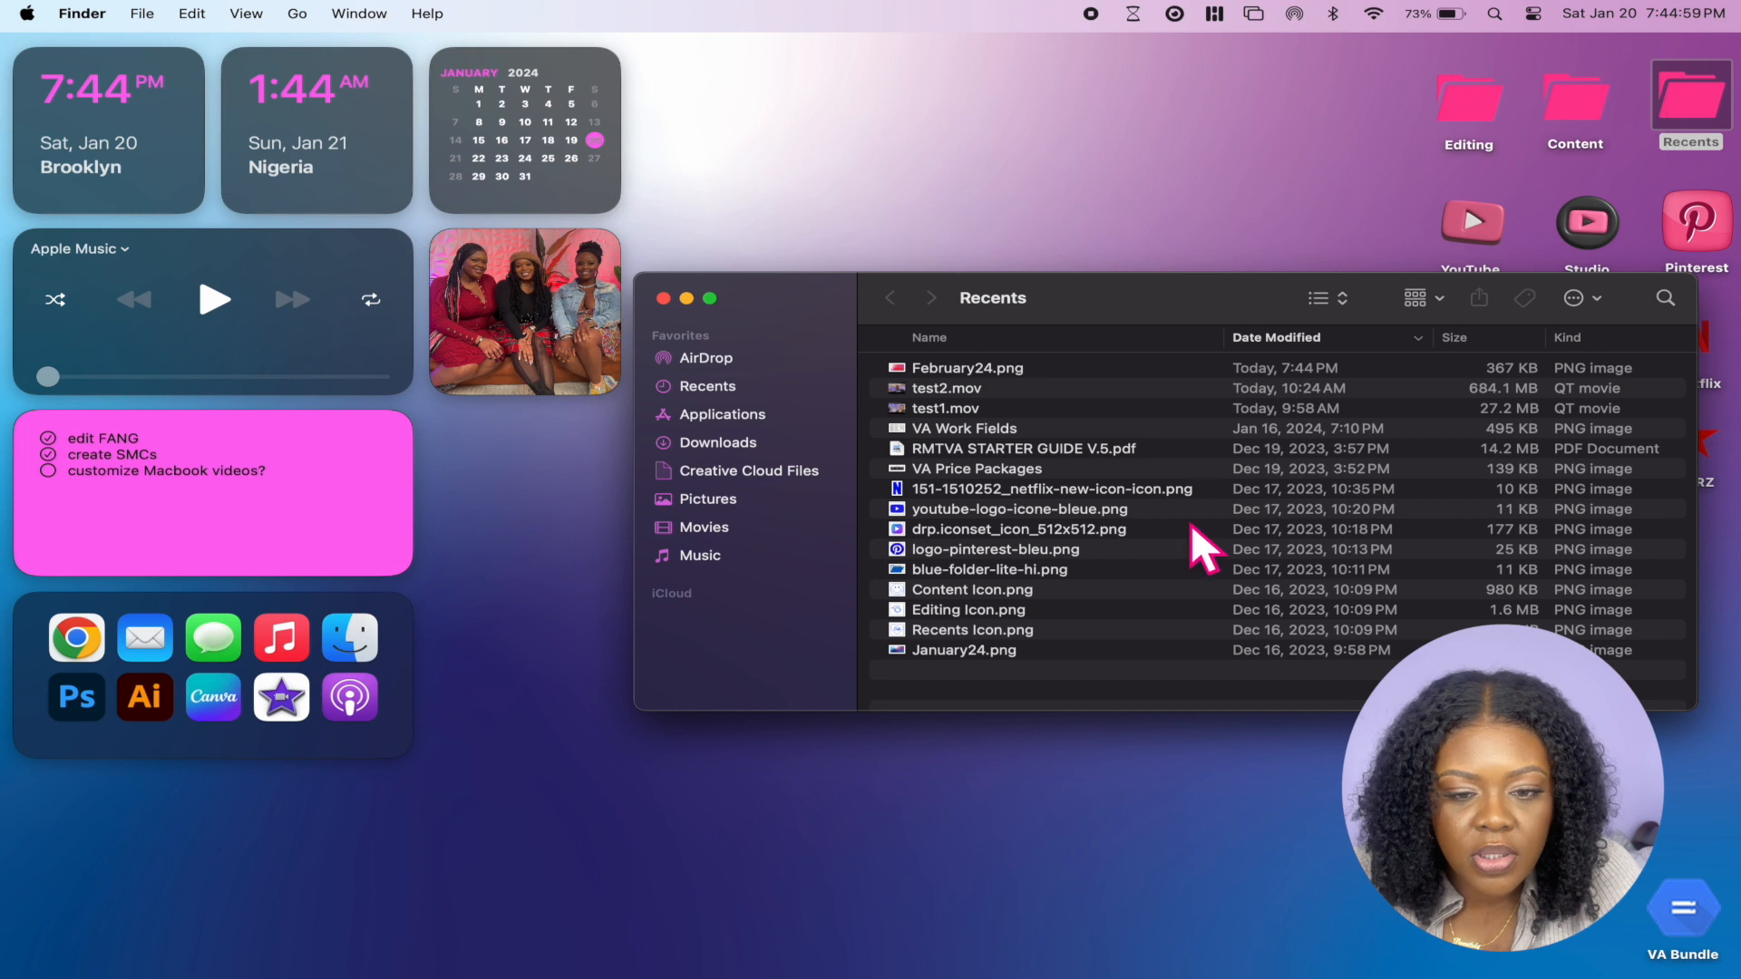
pyautogui.click(1020, 369)
pyautogui.rightClick(1019, 369)
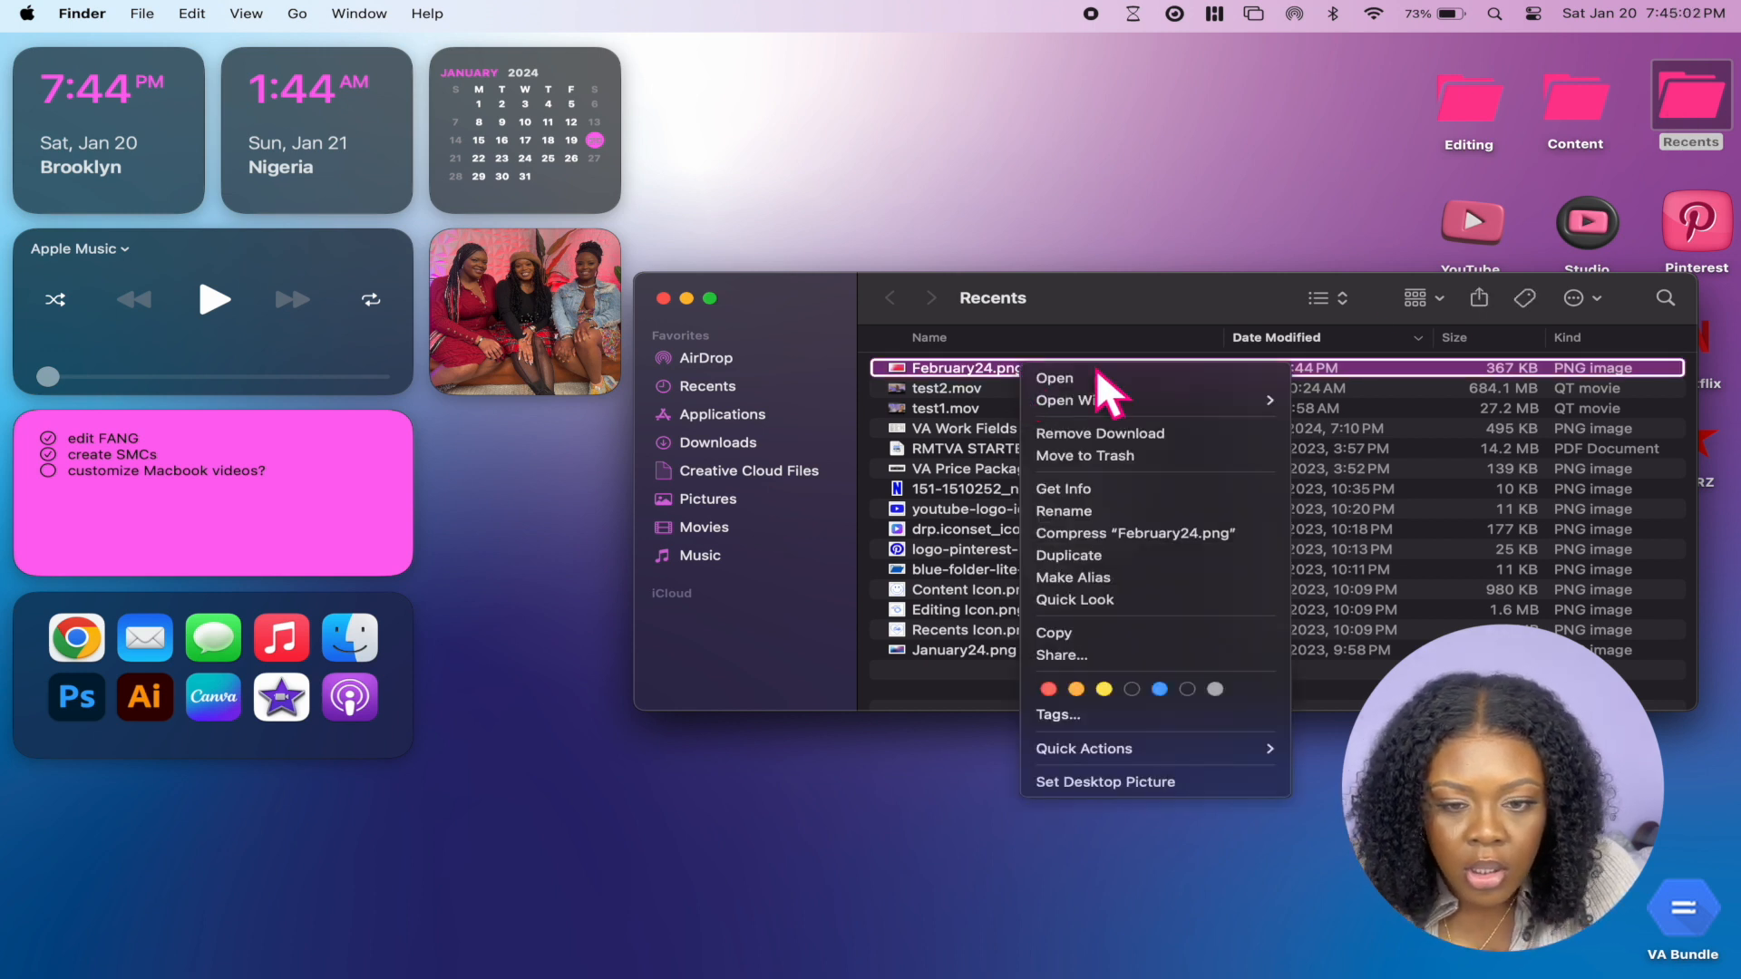
pyautogui.click(1233, 783)
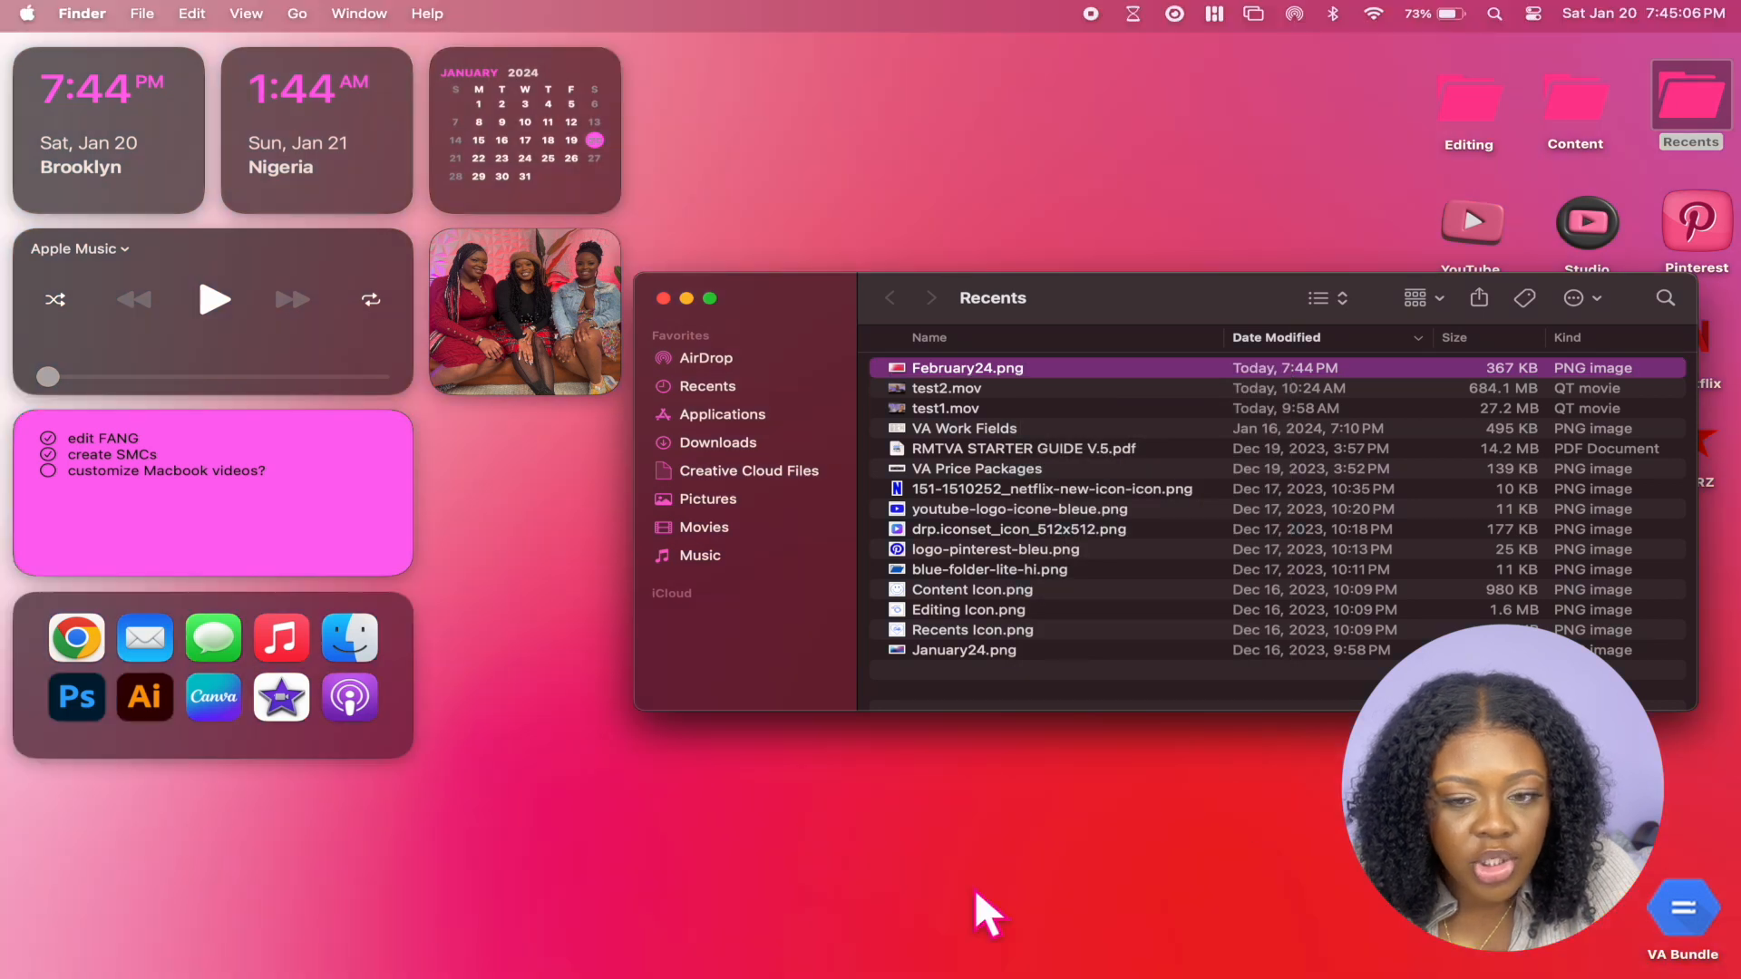
pyautogui.click(664, 299)
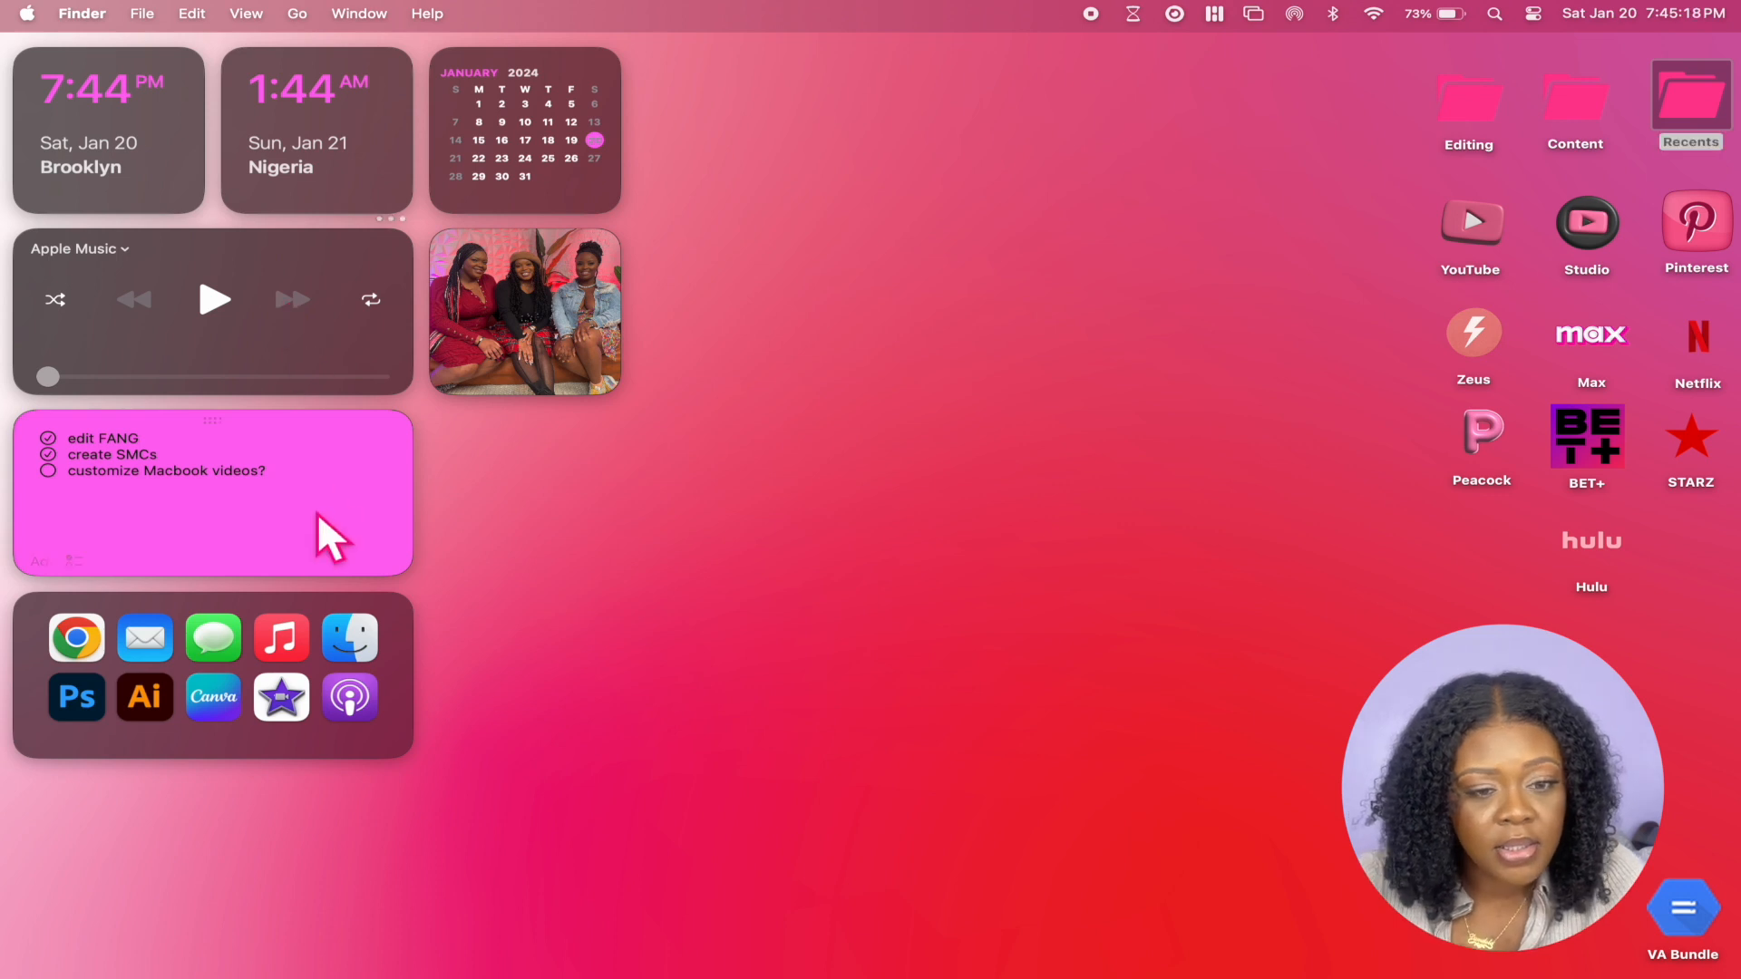
# Change the sticky note widget's color to a custom light pink
pyautogui.click(319, 517)
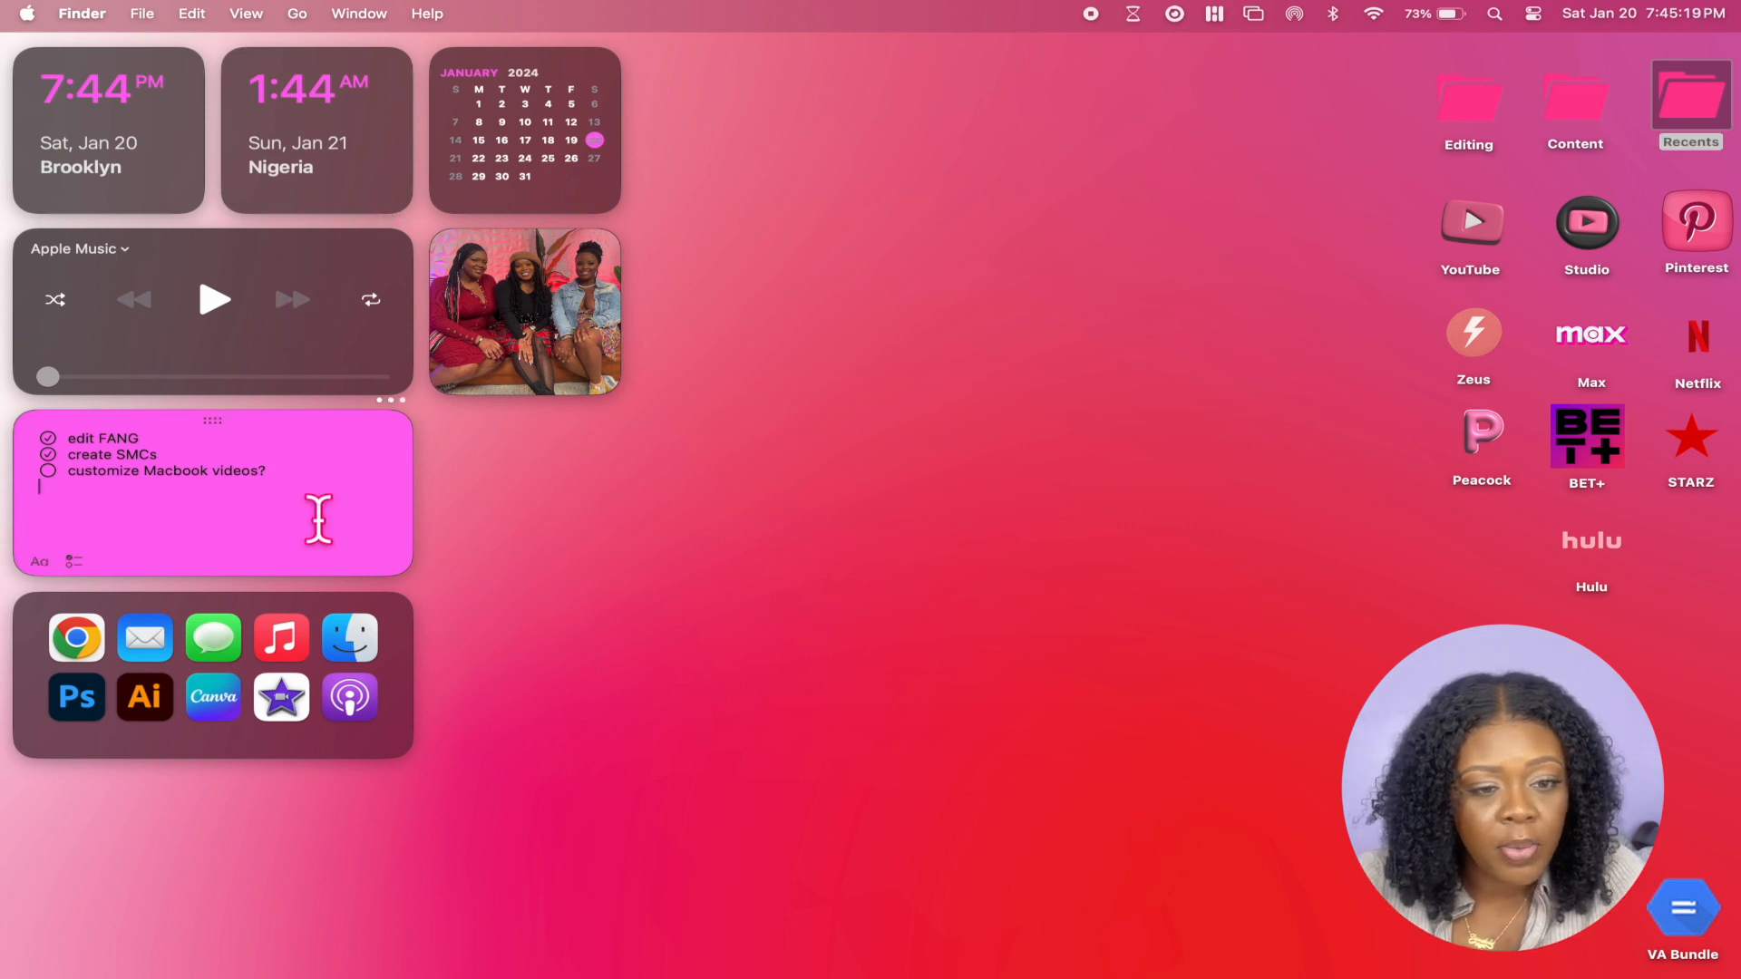
pyautogui.rightClick(400, 414)
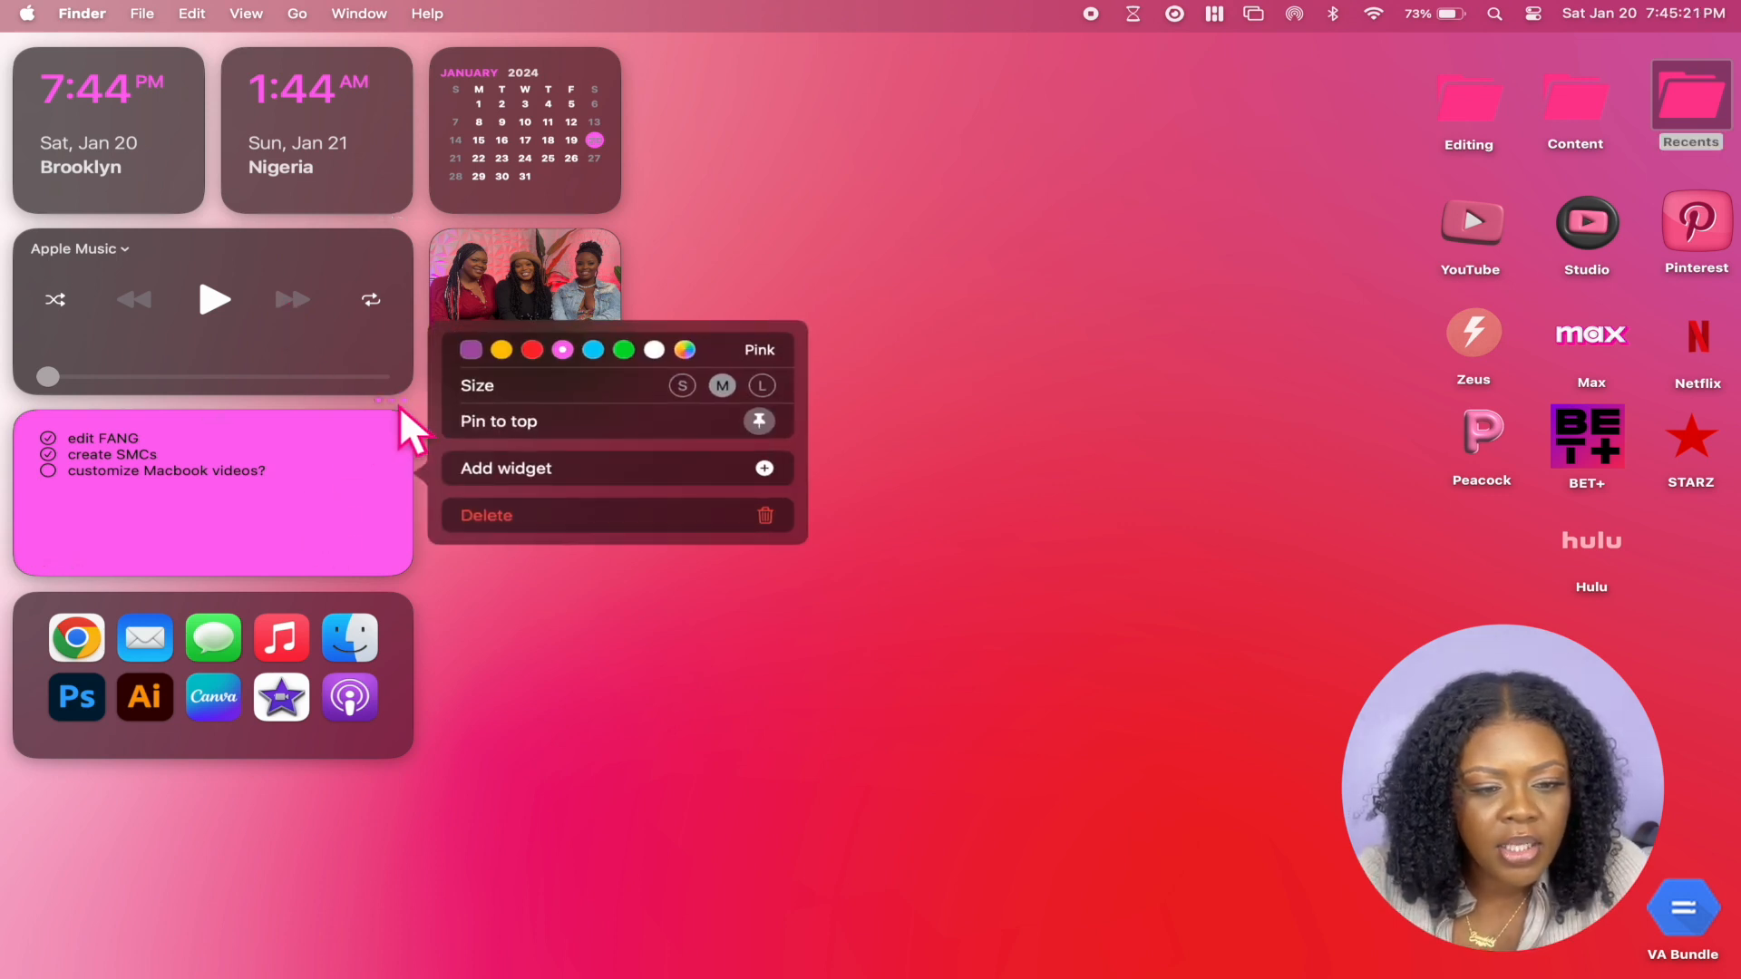
pyautogui.click(689, 356)
pyautogui.moveTo(154, 827); pyautogui.dragTo(145, 785)
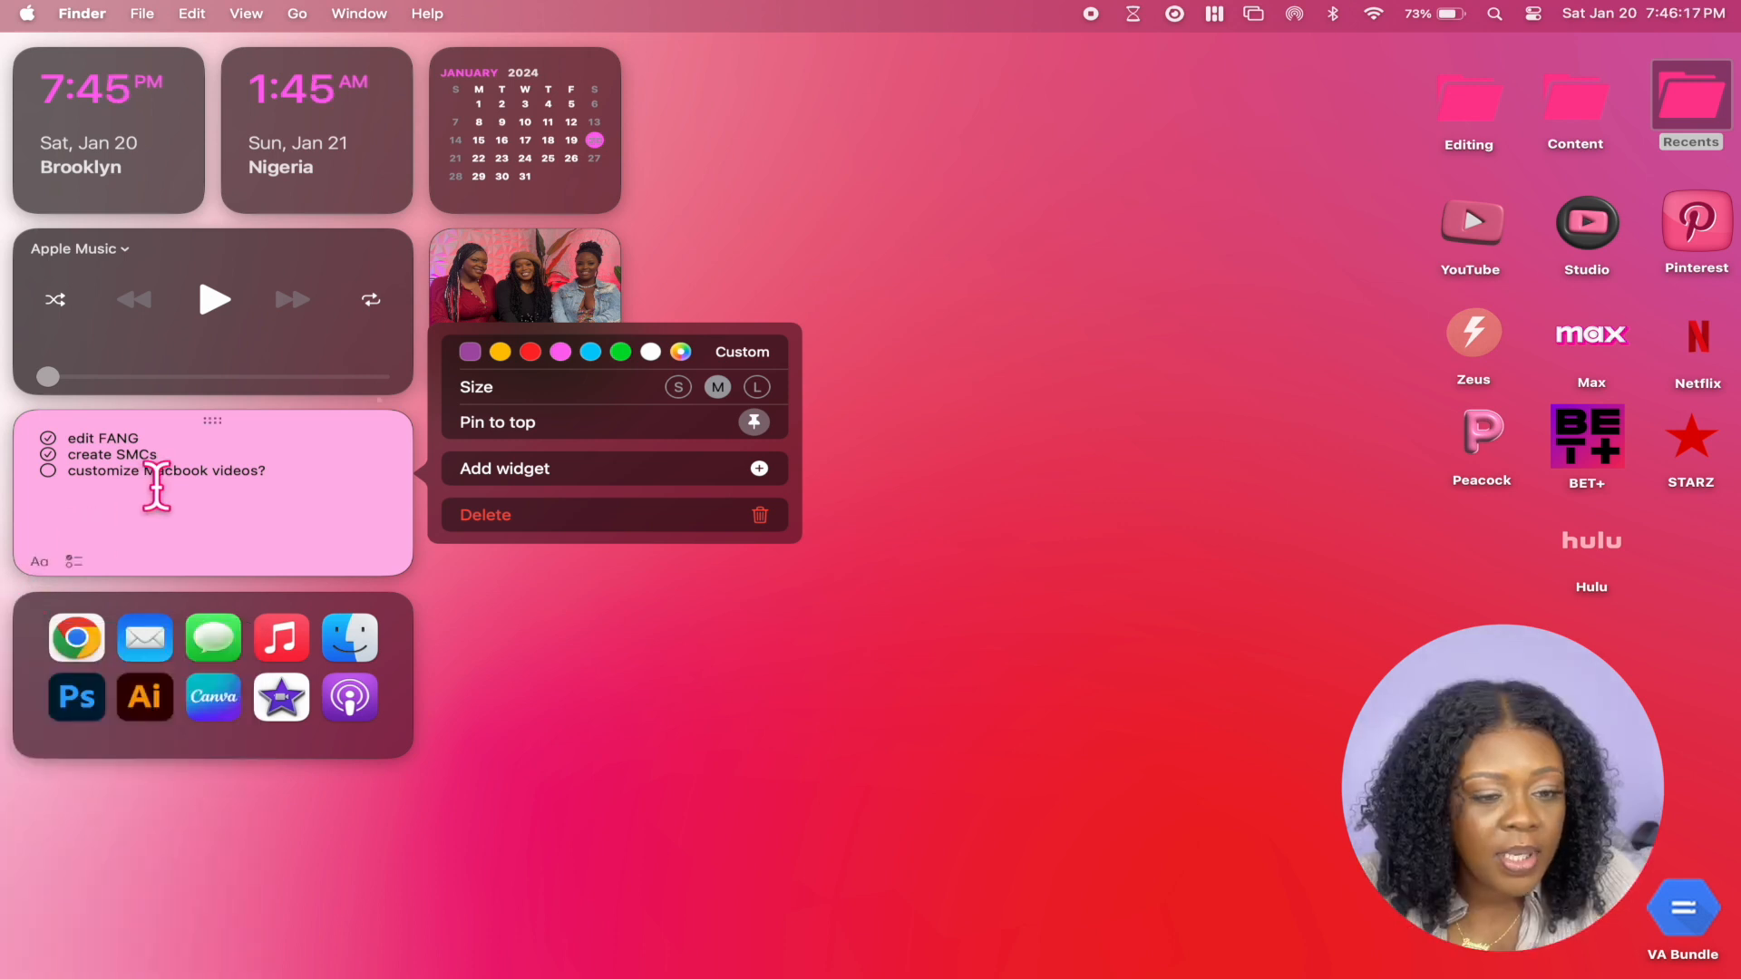
# Set the color of the Brooklyn and Nigeria clock widgets to red
pyautogui.rightClick(166, 56)
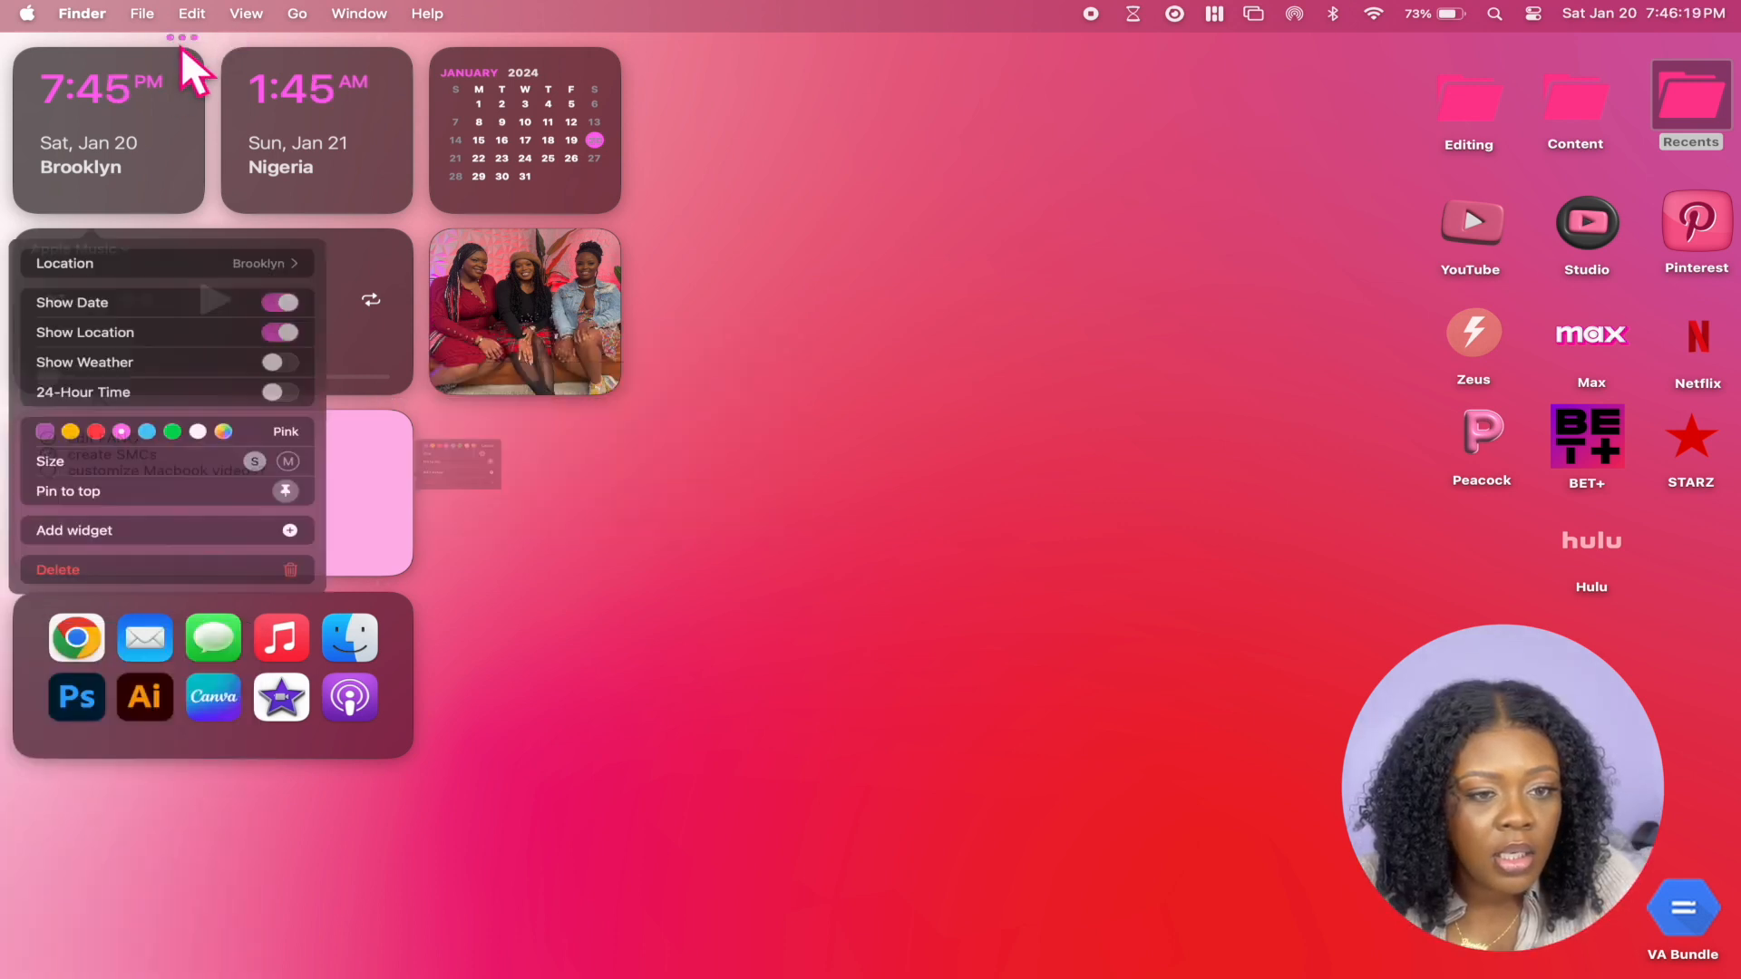
pyautogui.click(266, 456)
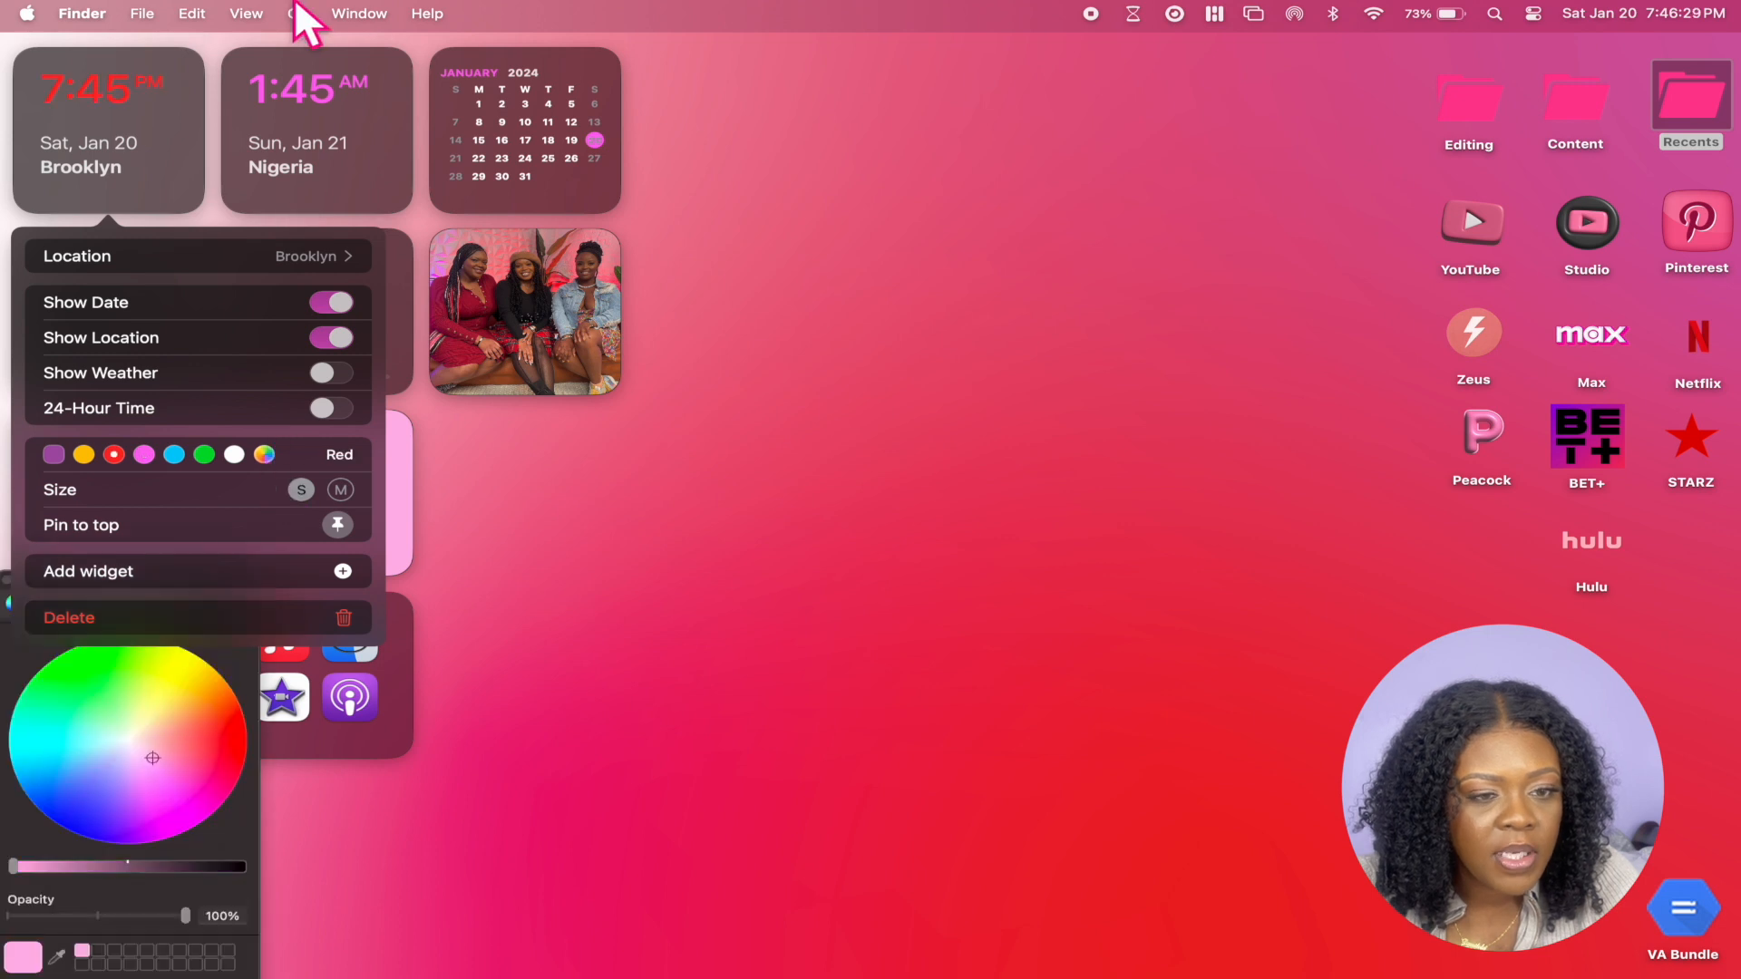
pyautogui.click(407, 69)
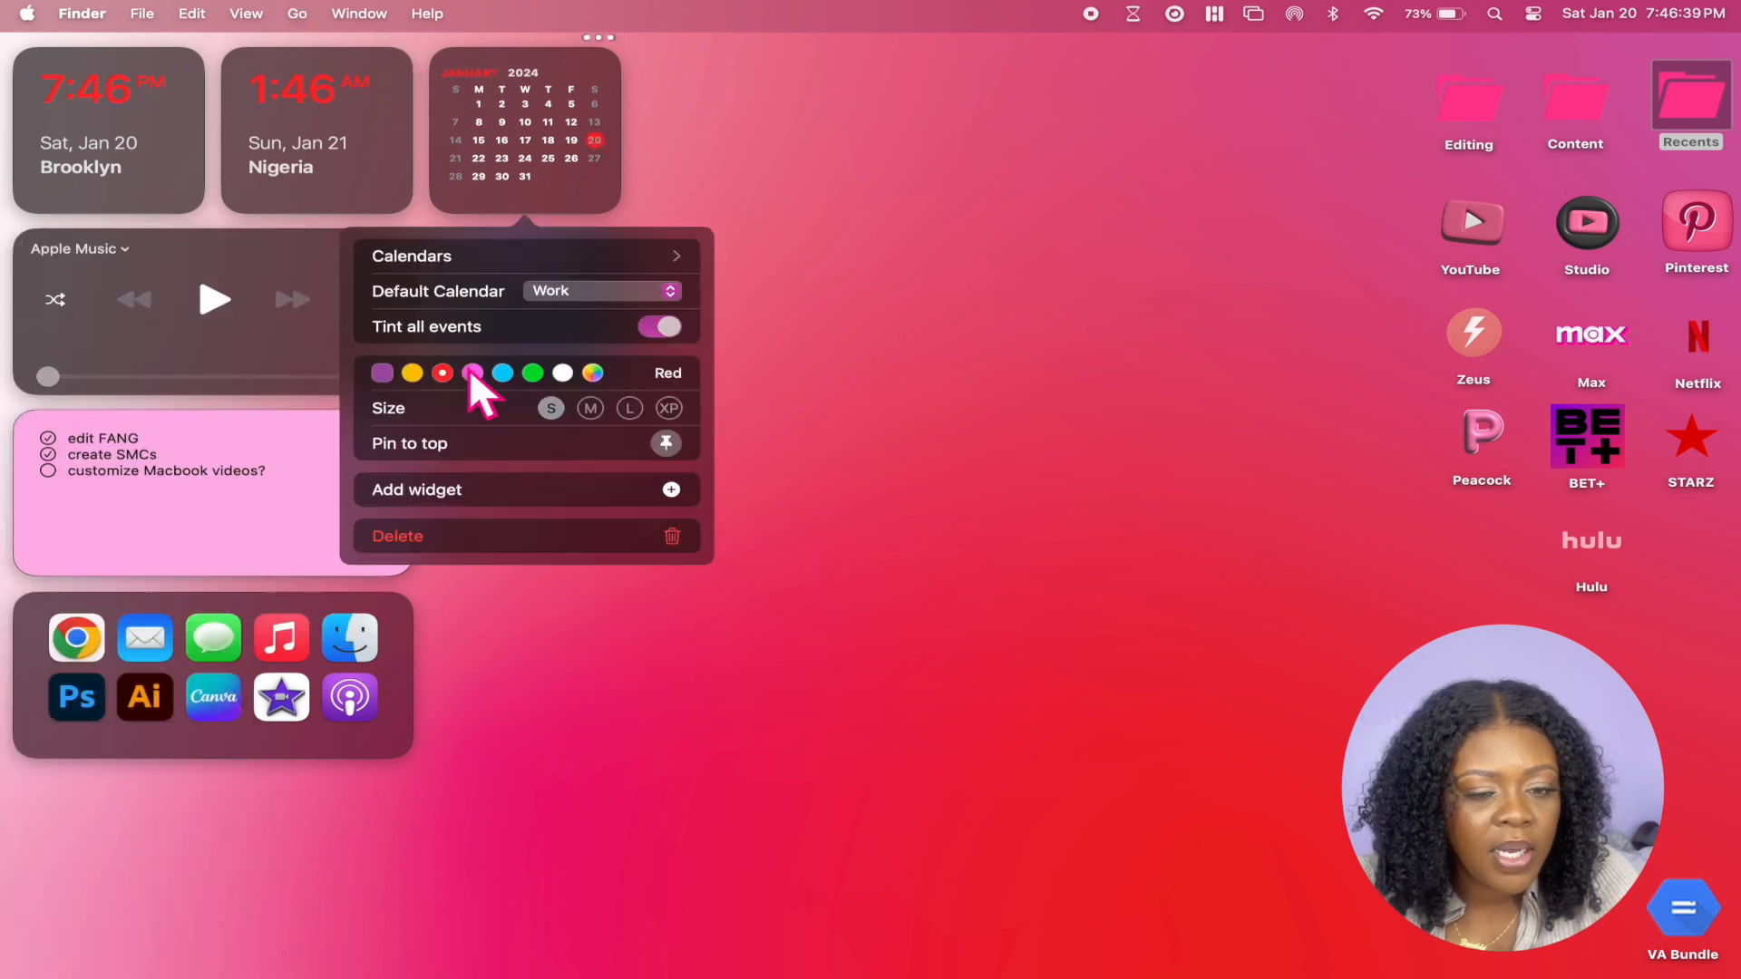
# Set the calendar widget's color to pink and close the widget's settings
pyautogui.click(470, 369)
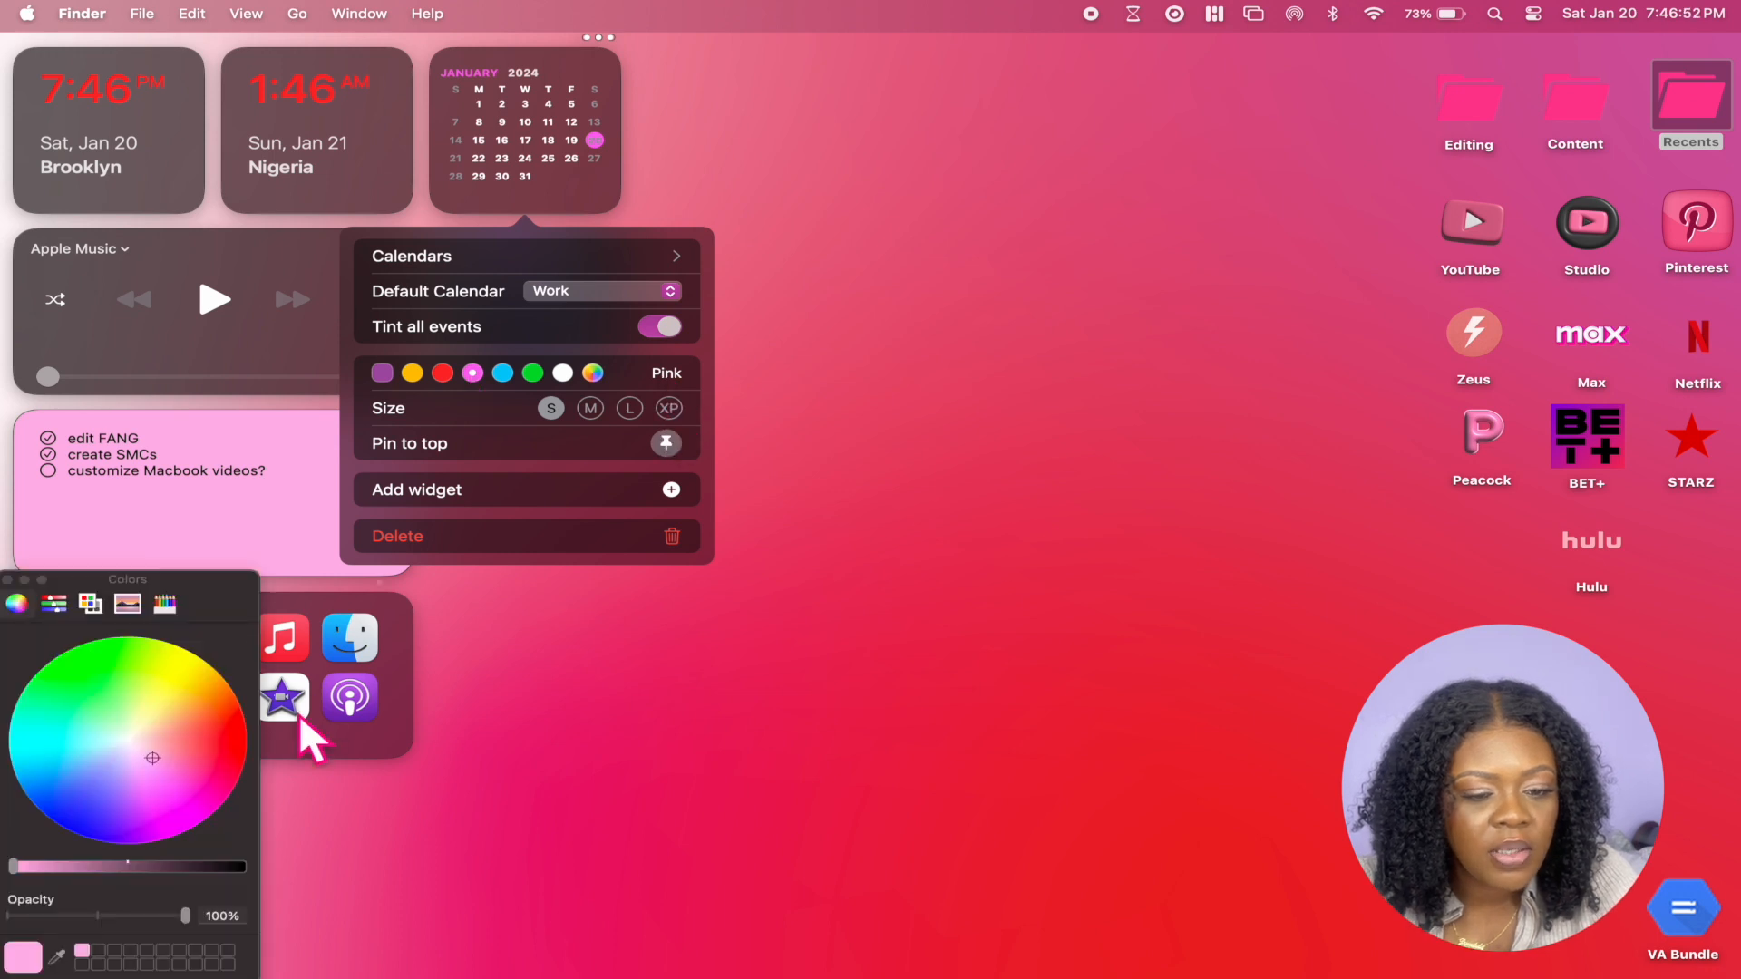
pyautogui.click(298, 716)
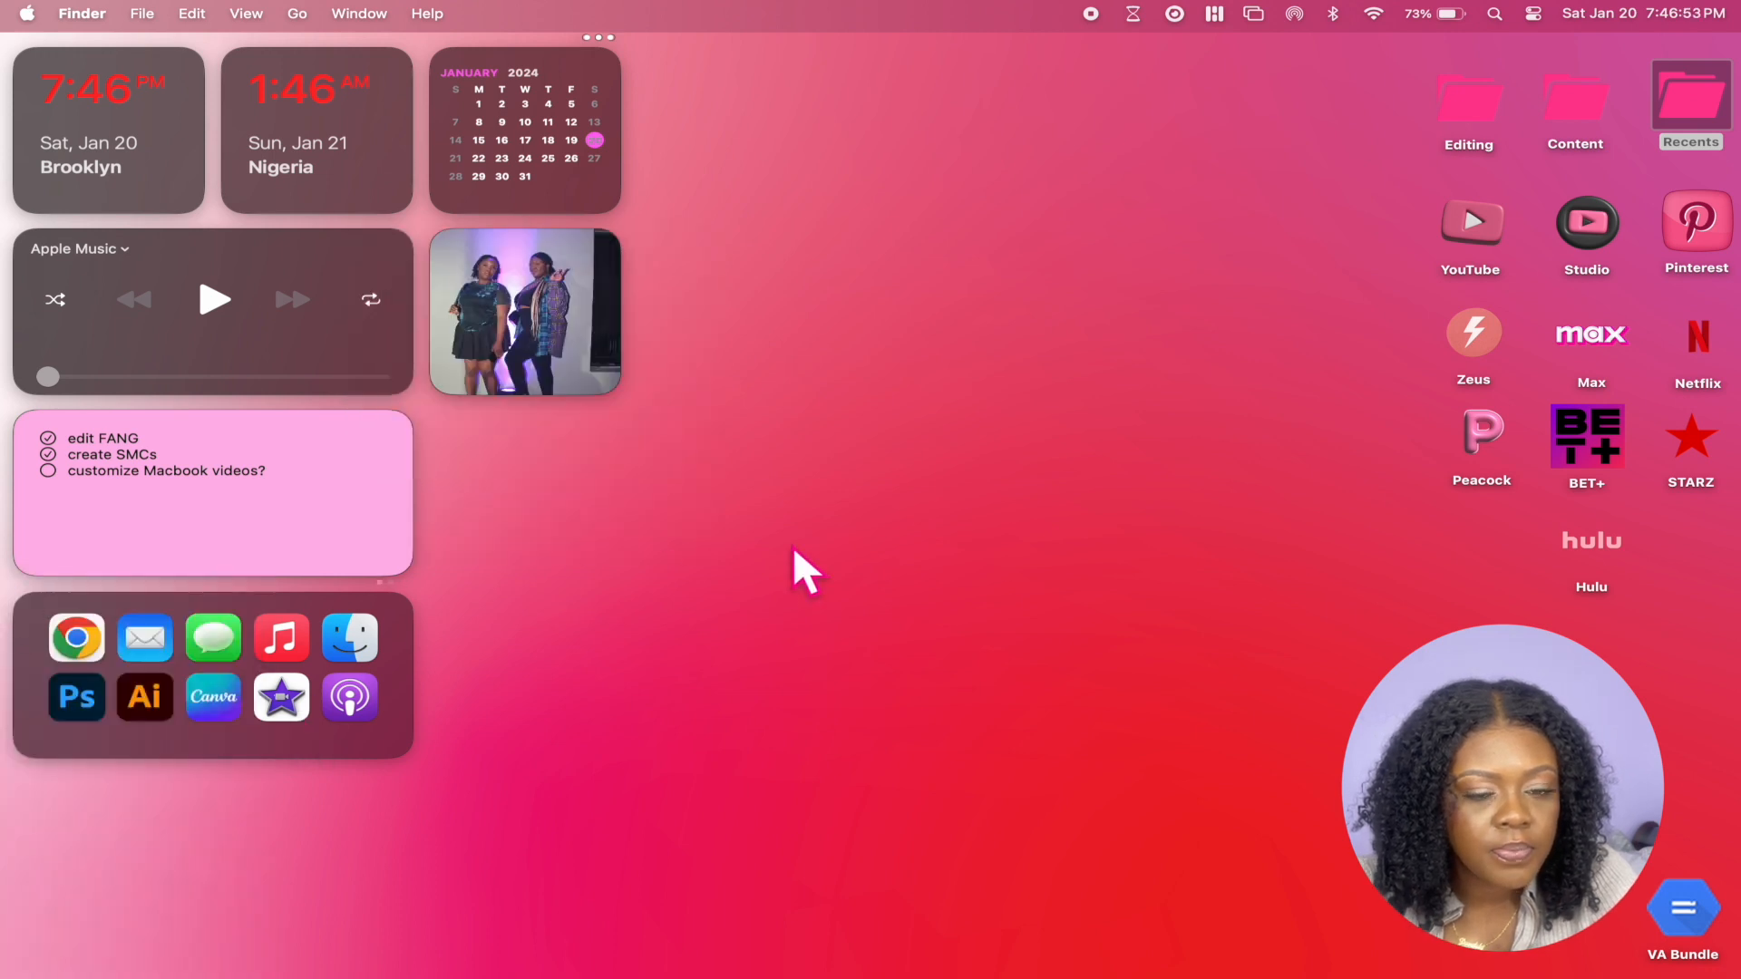
pyautogui.click(797, 571)
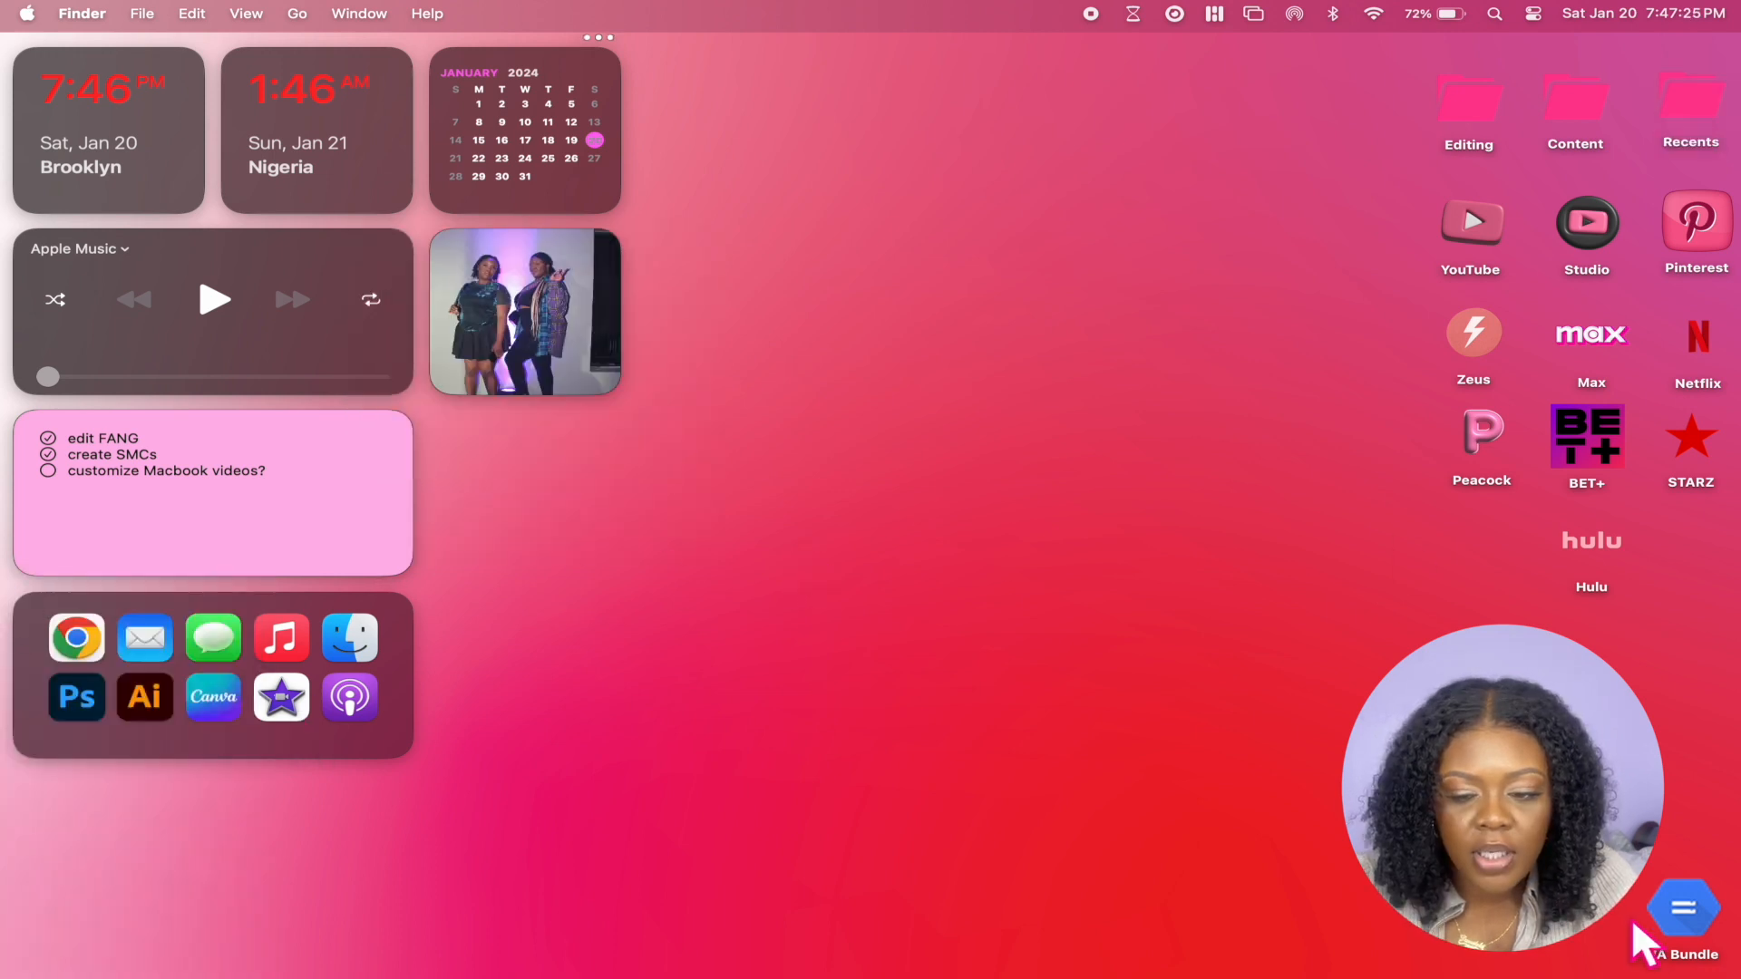
# Find a pink hearts image in Safari and apply it as the icon of the VA Bundle desktop shortcut
pyautogui.moveTo(871, 952)
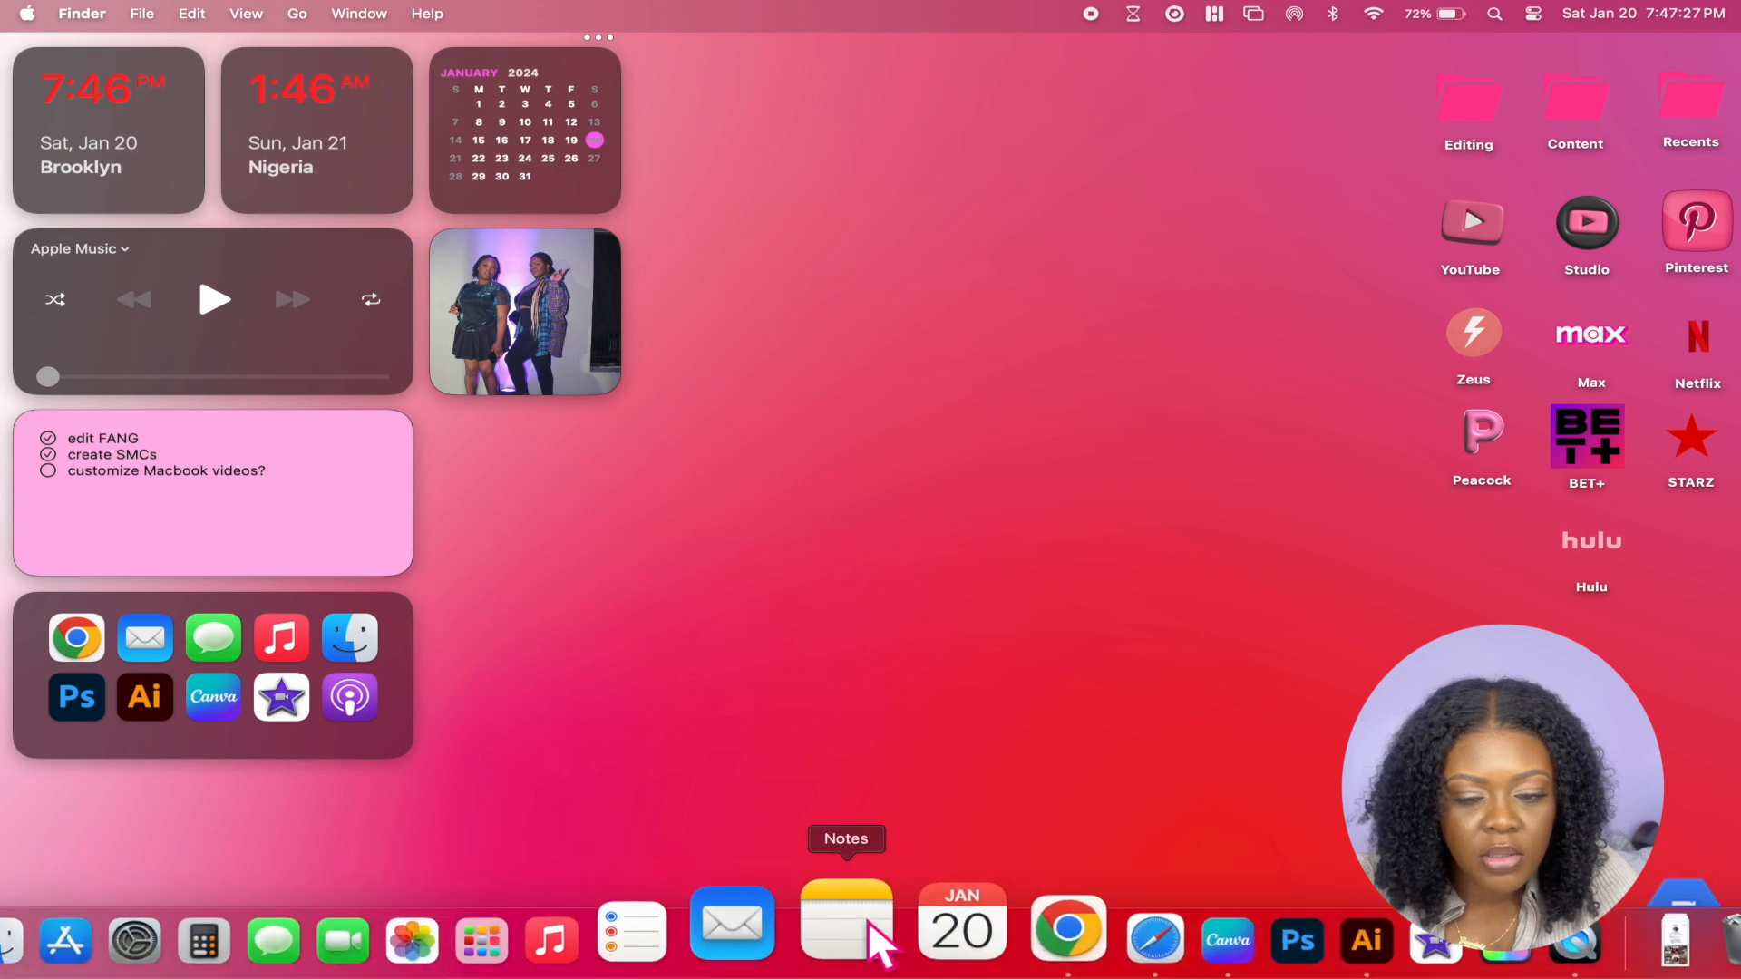
pyautogui.click(1057, 952)
pyautogui.scroll(10, 649, 474)
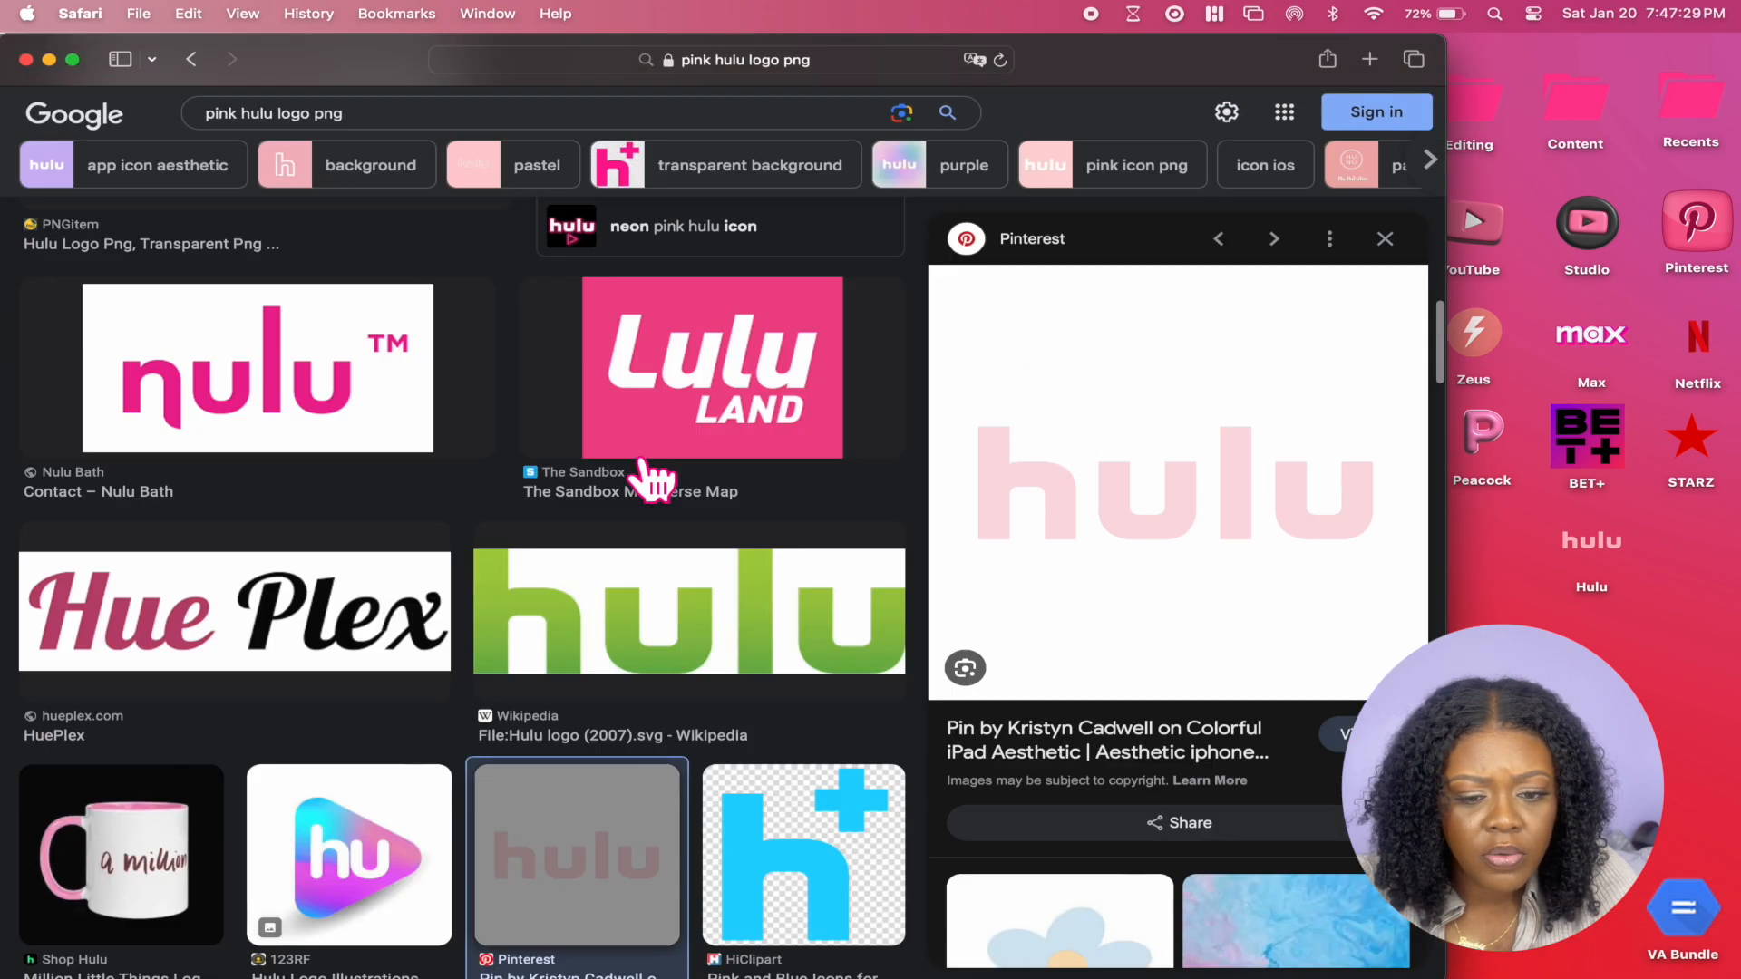
pyautogui.scroll(5, 649, 474)
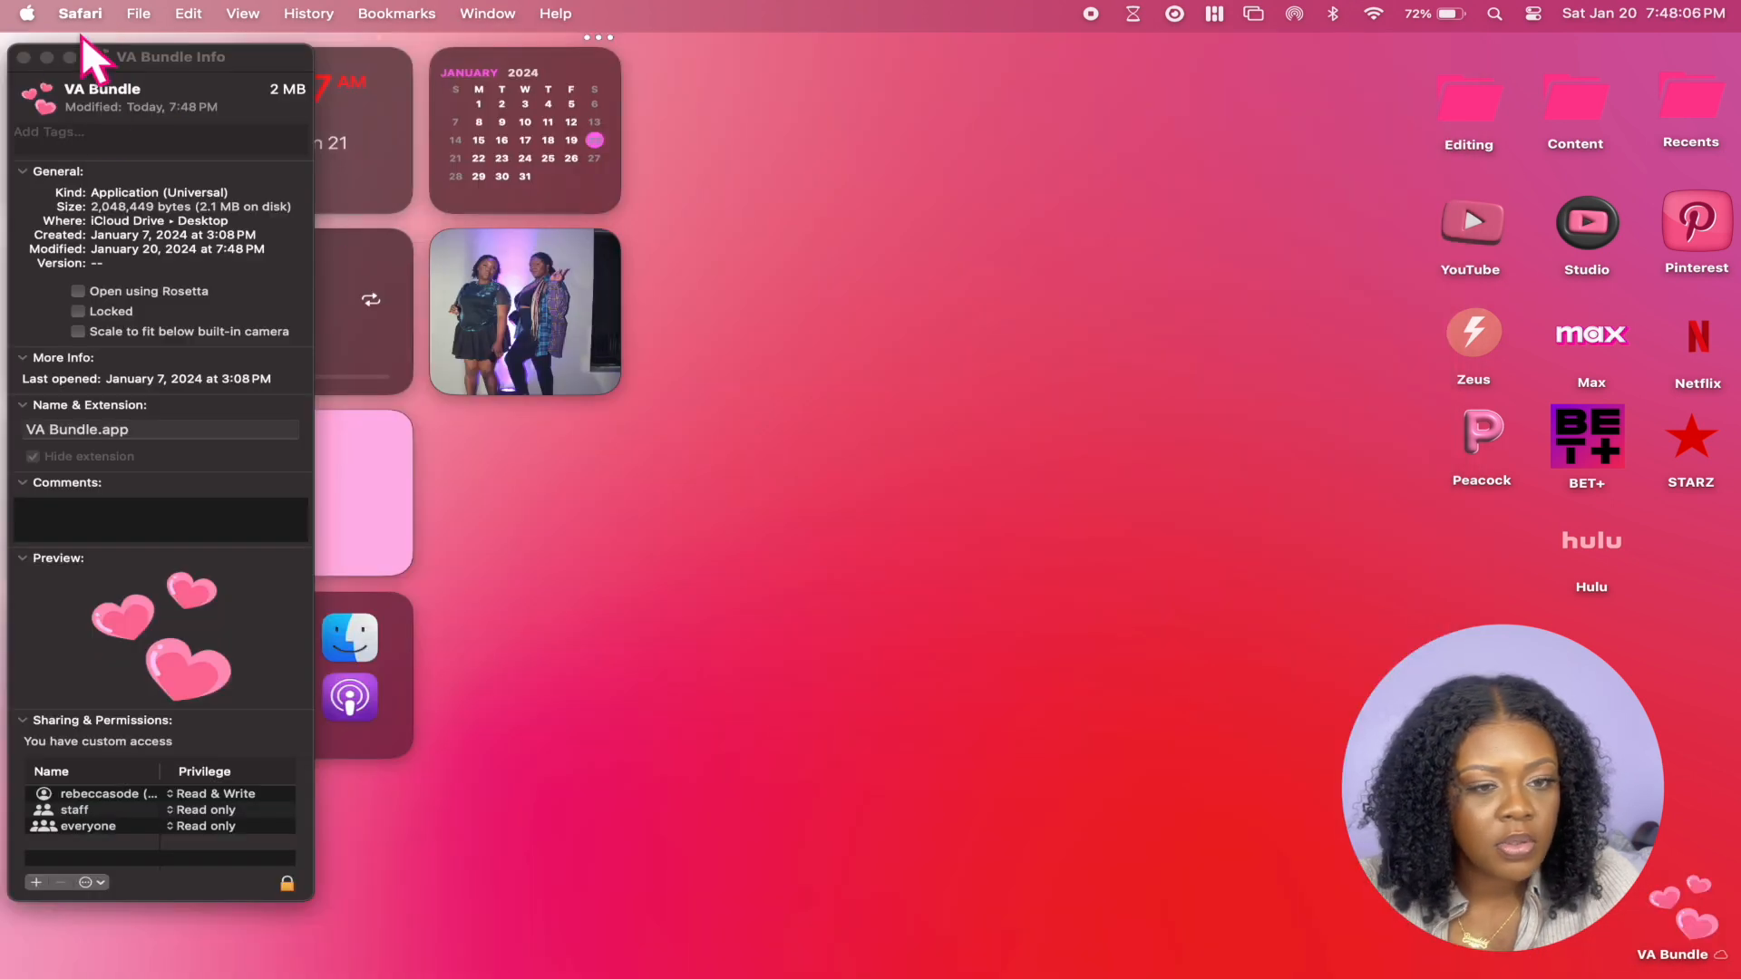
pyautogui.click(25, 51)
pyautogui.click(24, 57)
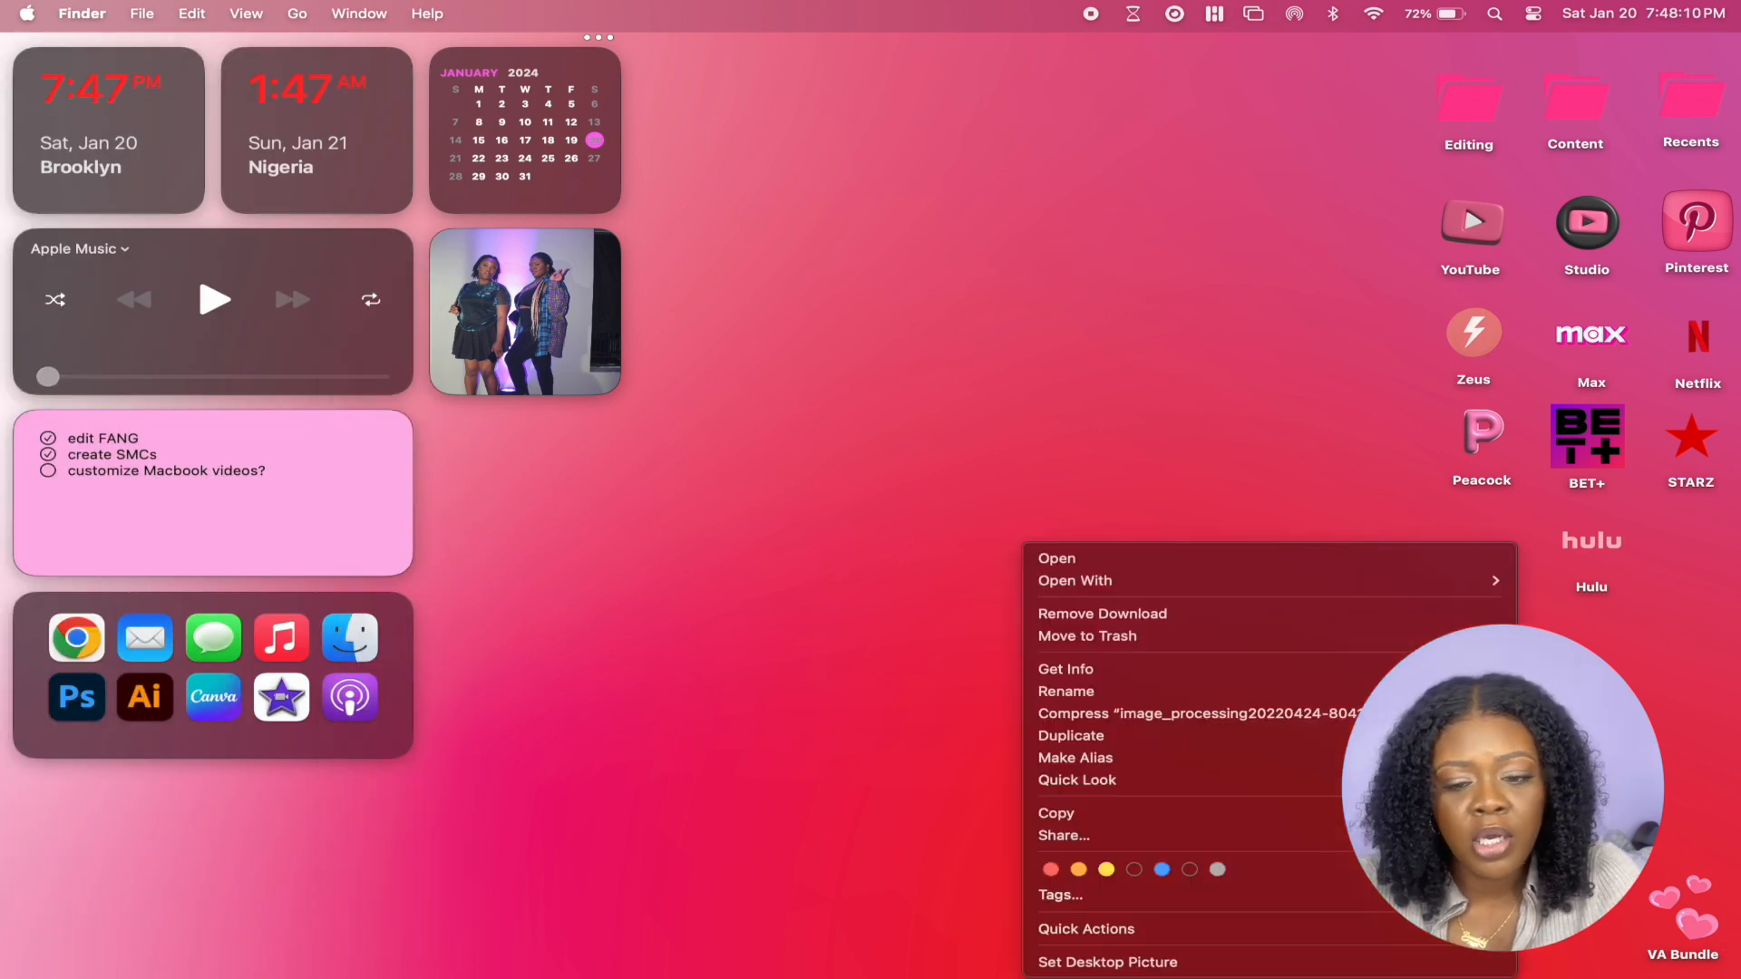
pyautogui.click(1030, 436)
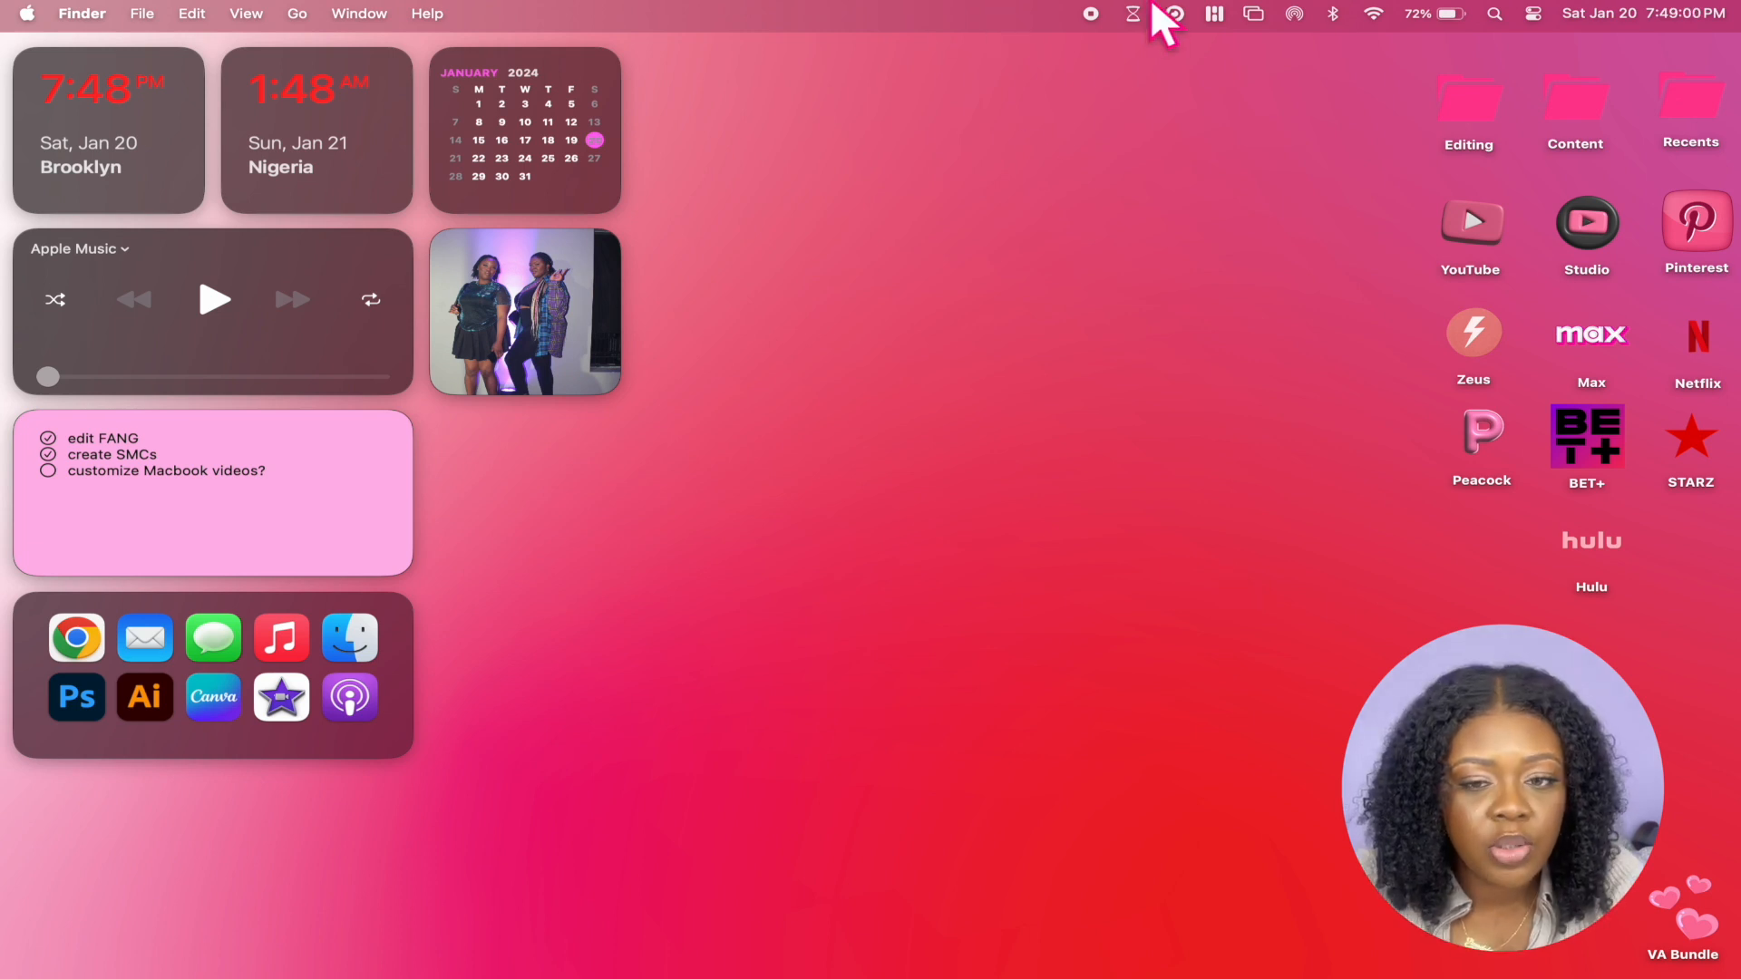
pyautogui.click(1215, 13)
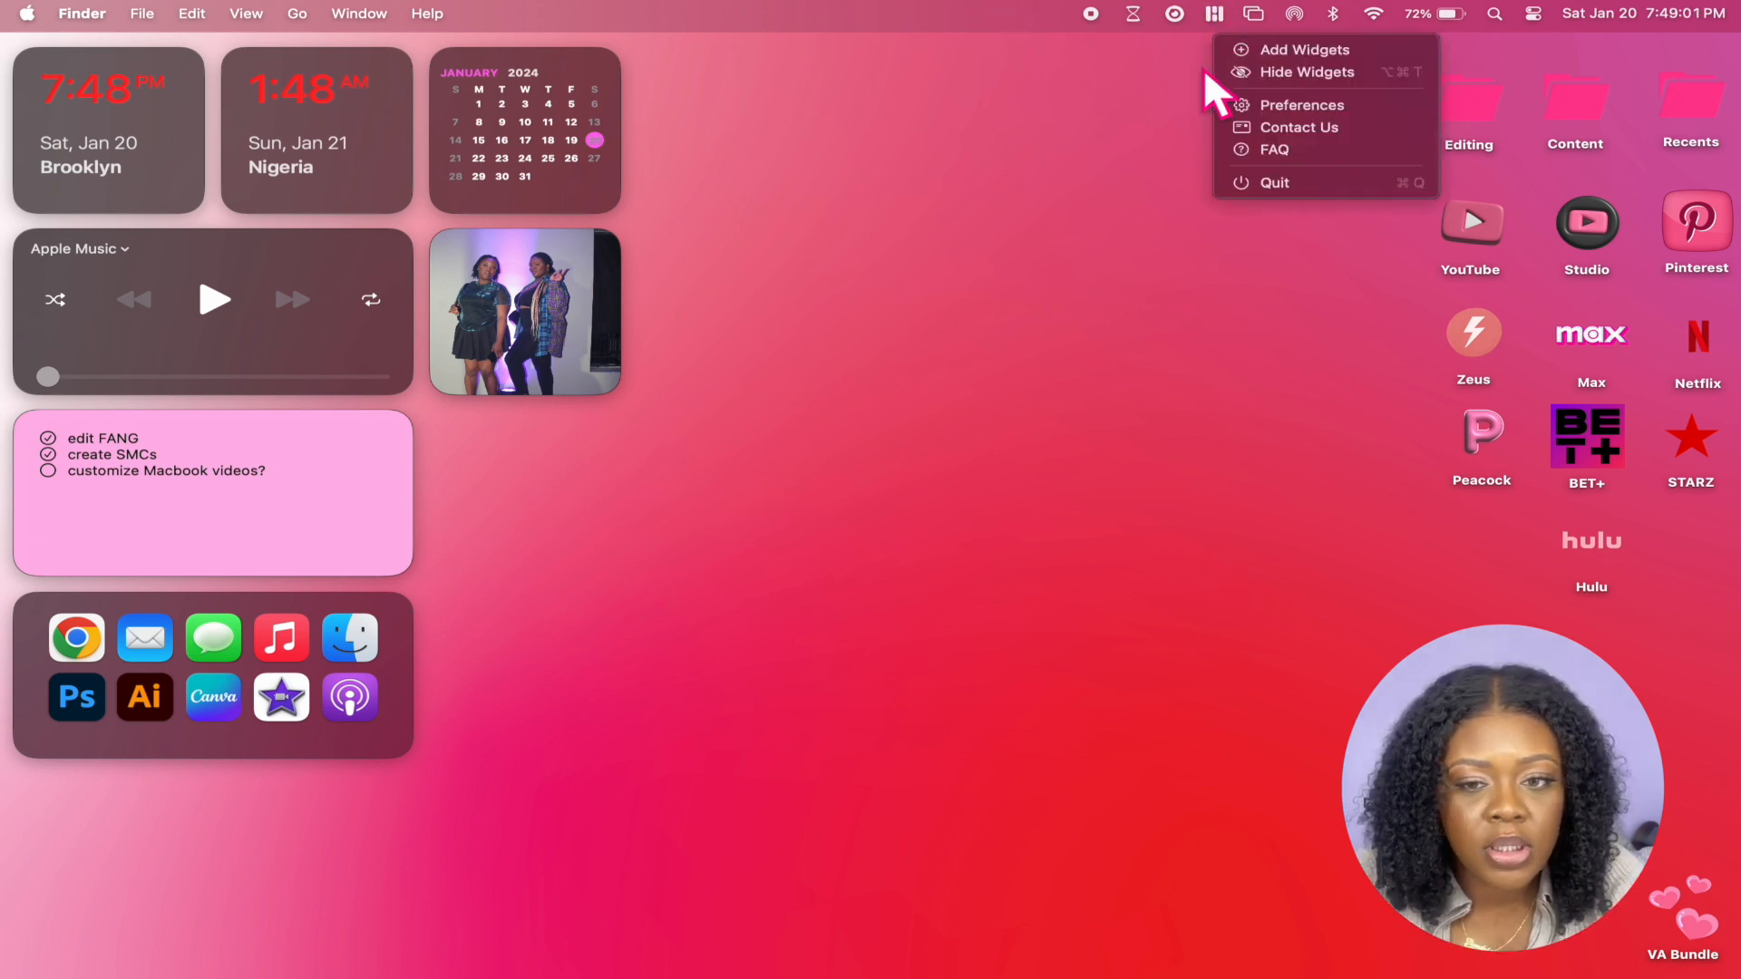
pyautogui.click(1112, 428)
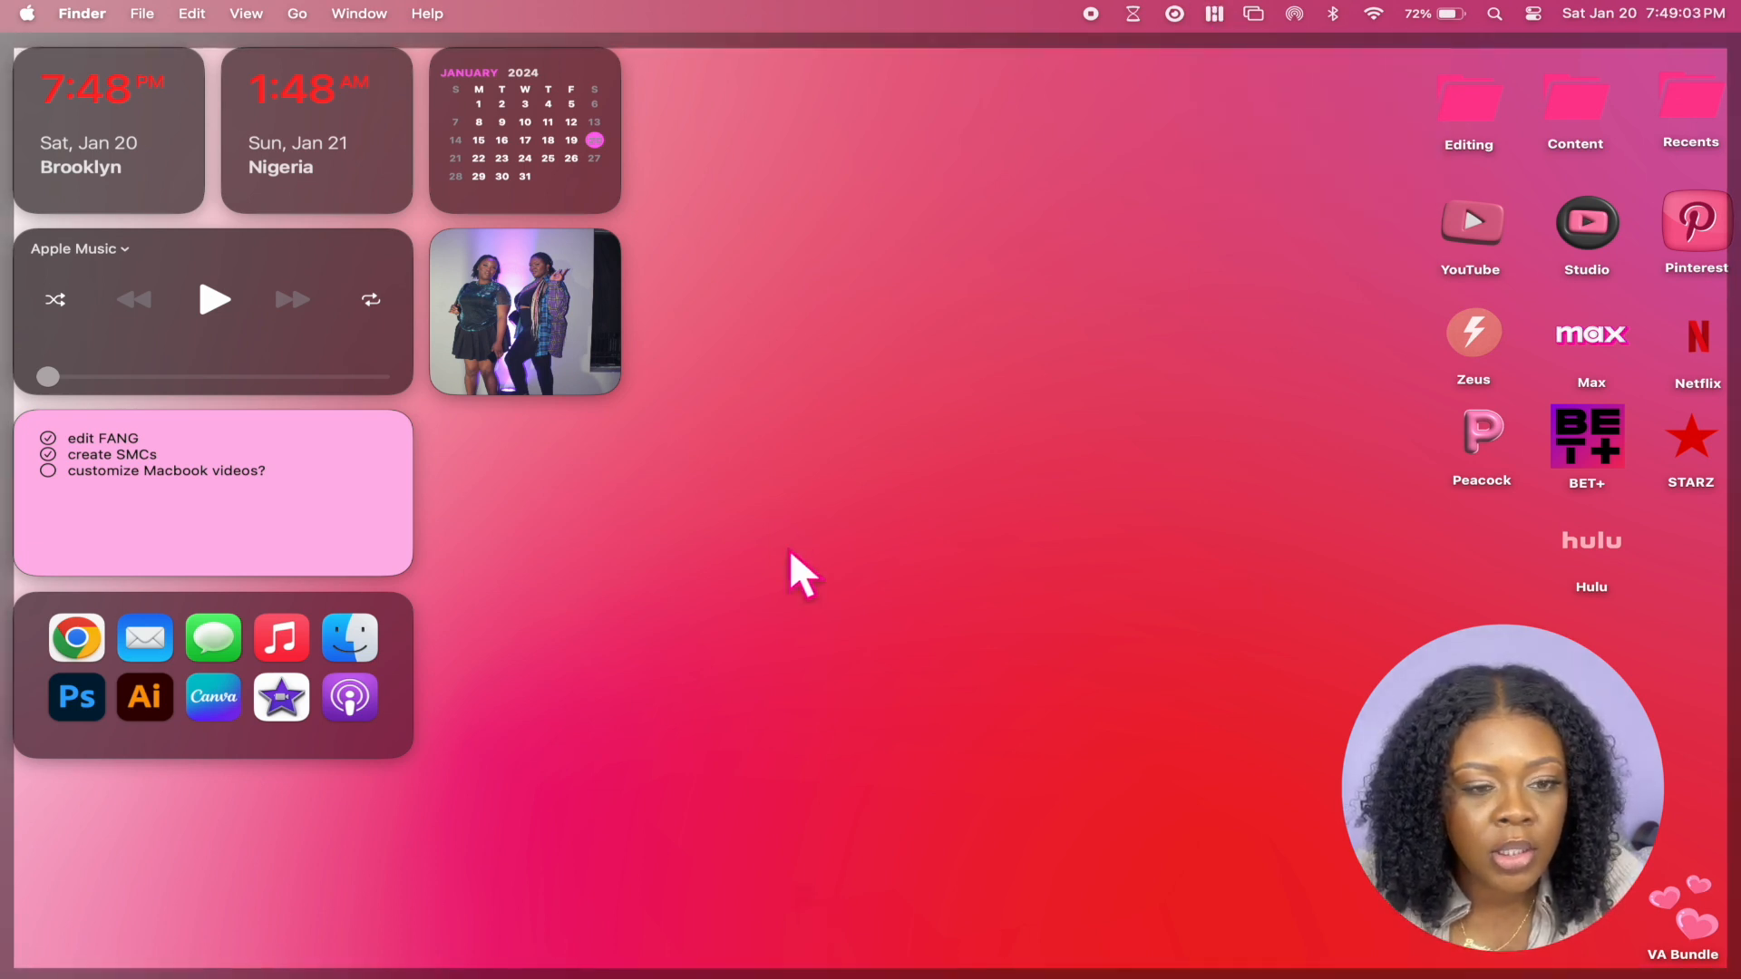
pyautogui.click(384, 533)
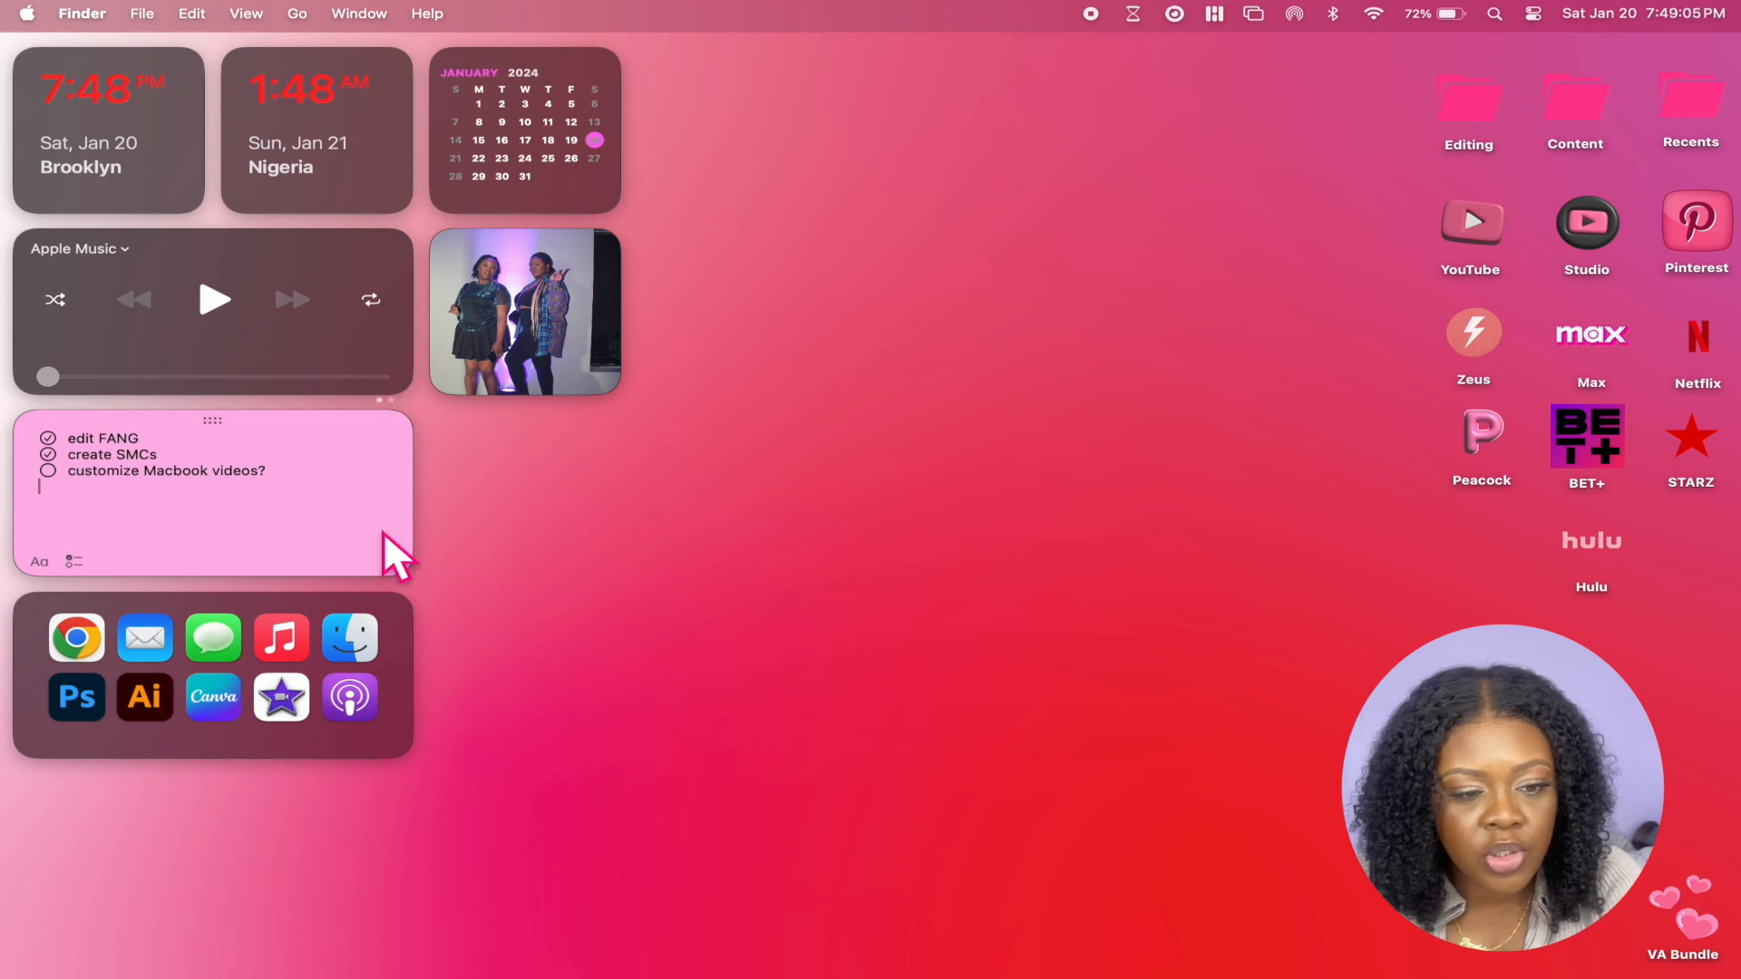
pyautogui.click(1091, 257)
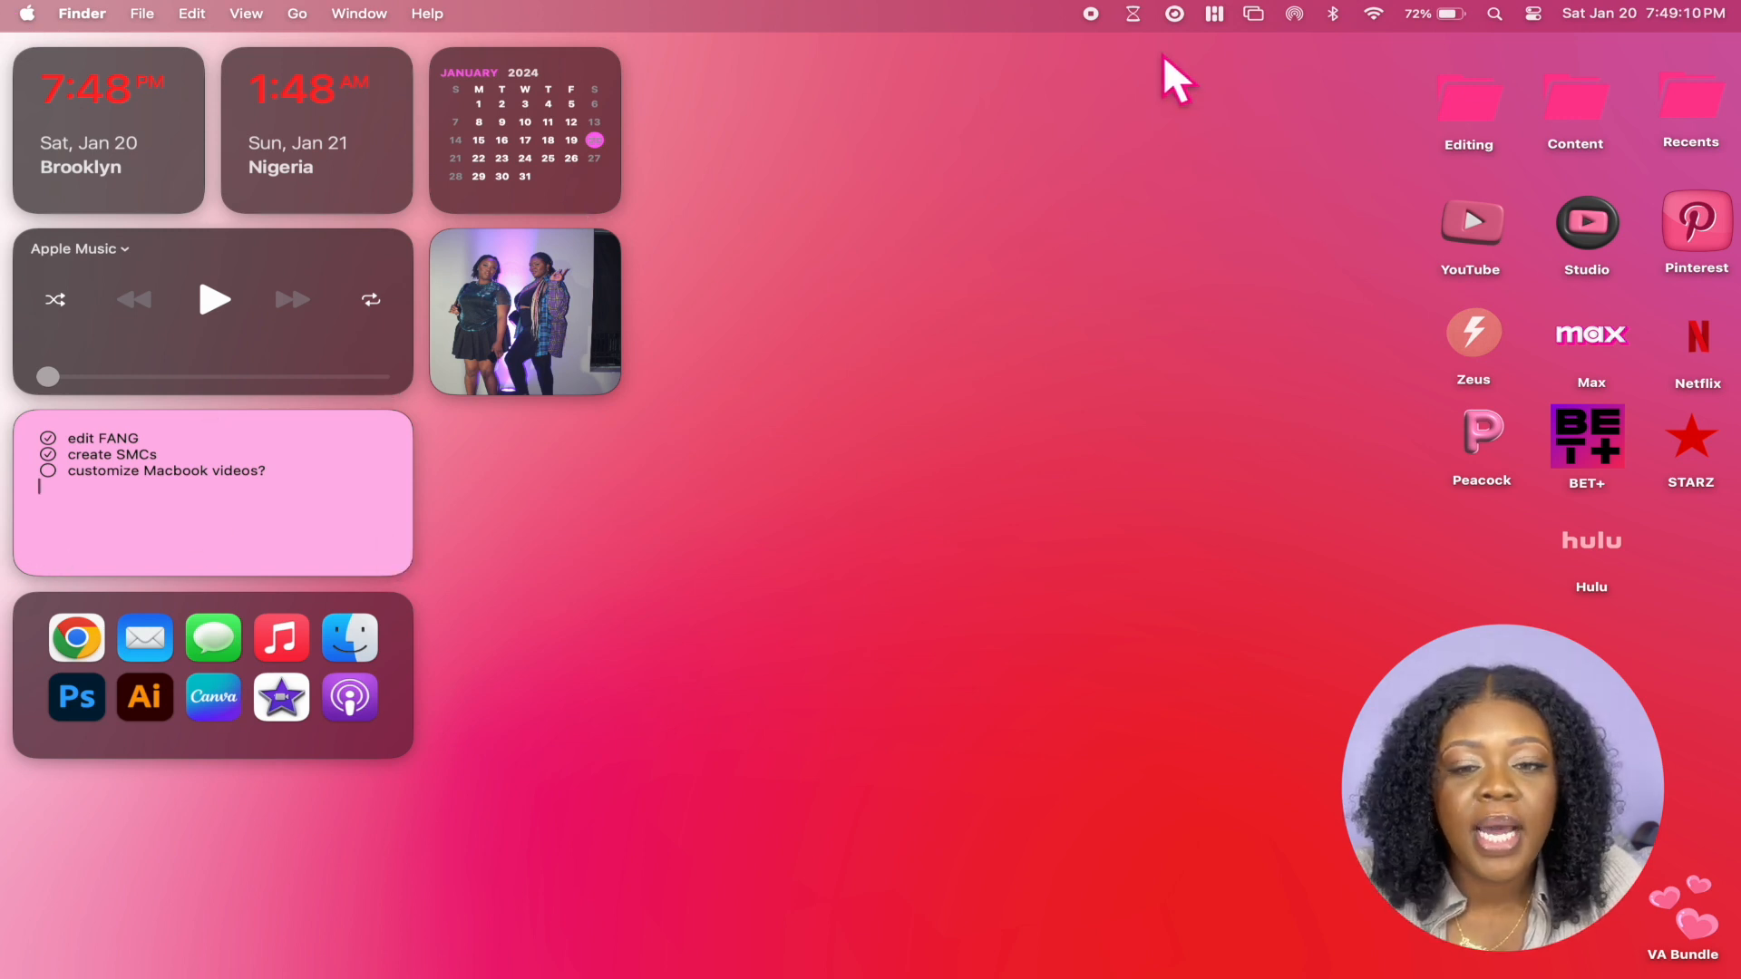
# Show the Horo countdown timer and search the App Store for "horo"
pyautogui.click(1139, 26)
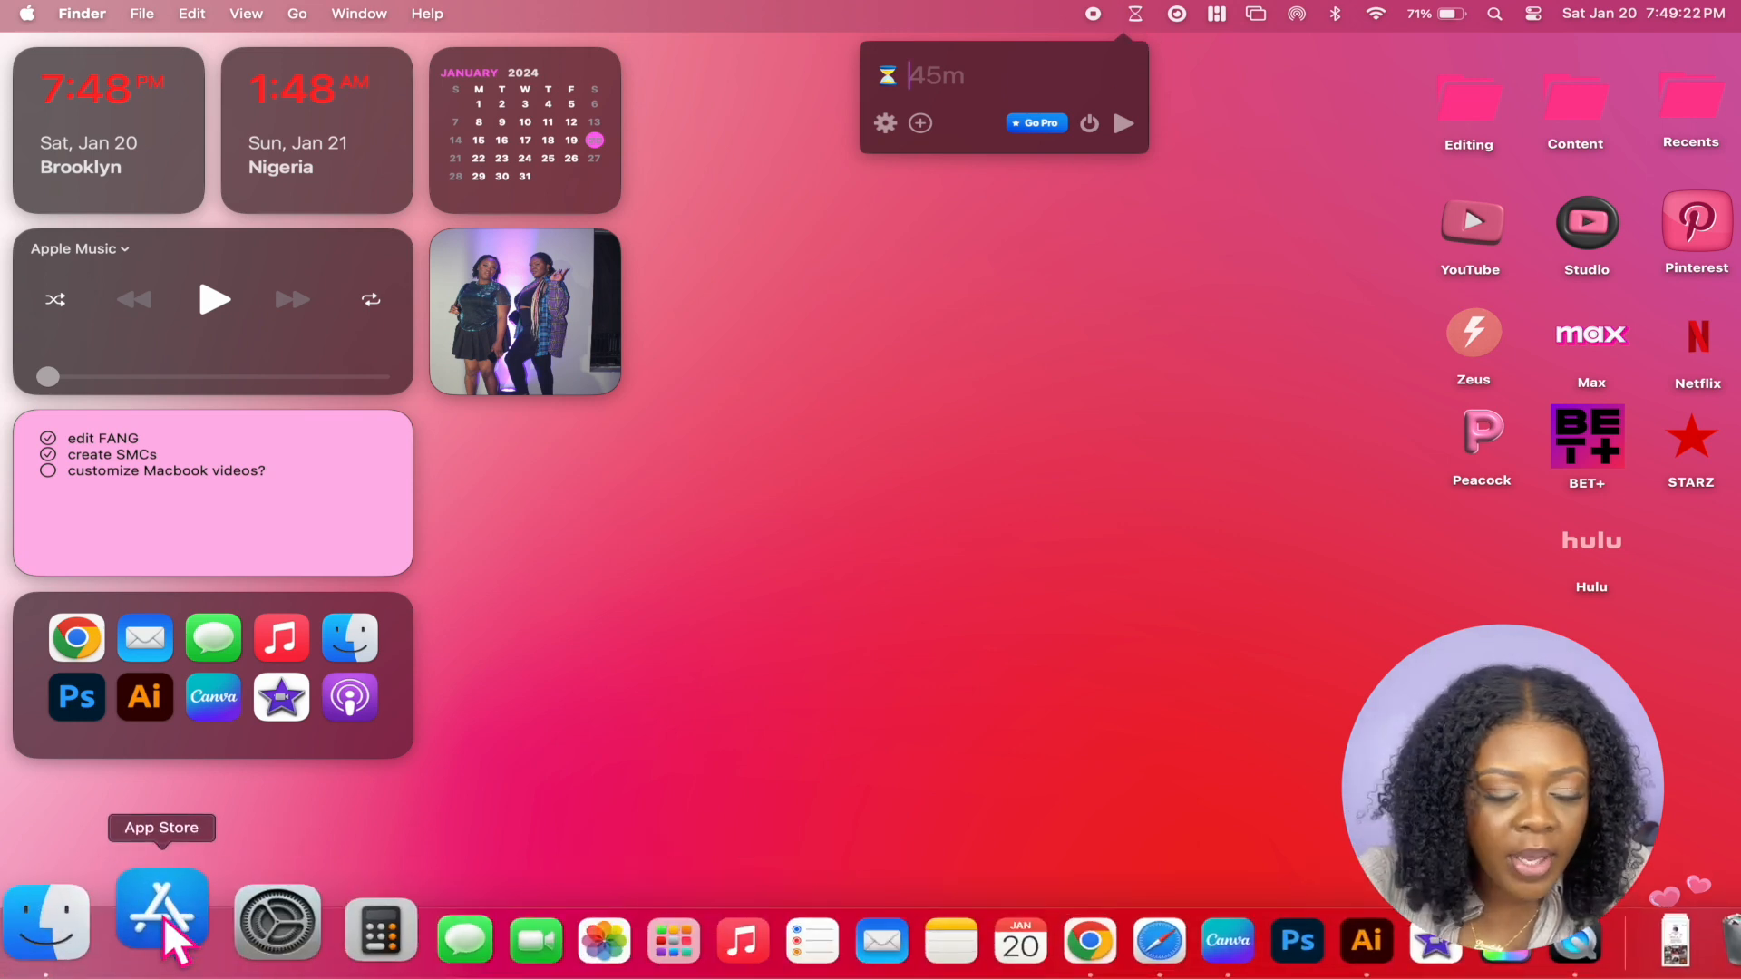
pyautogui.click(155, 925)
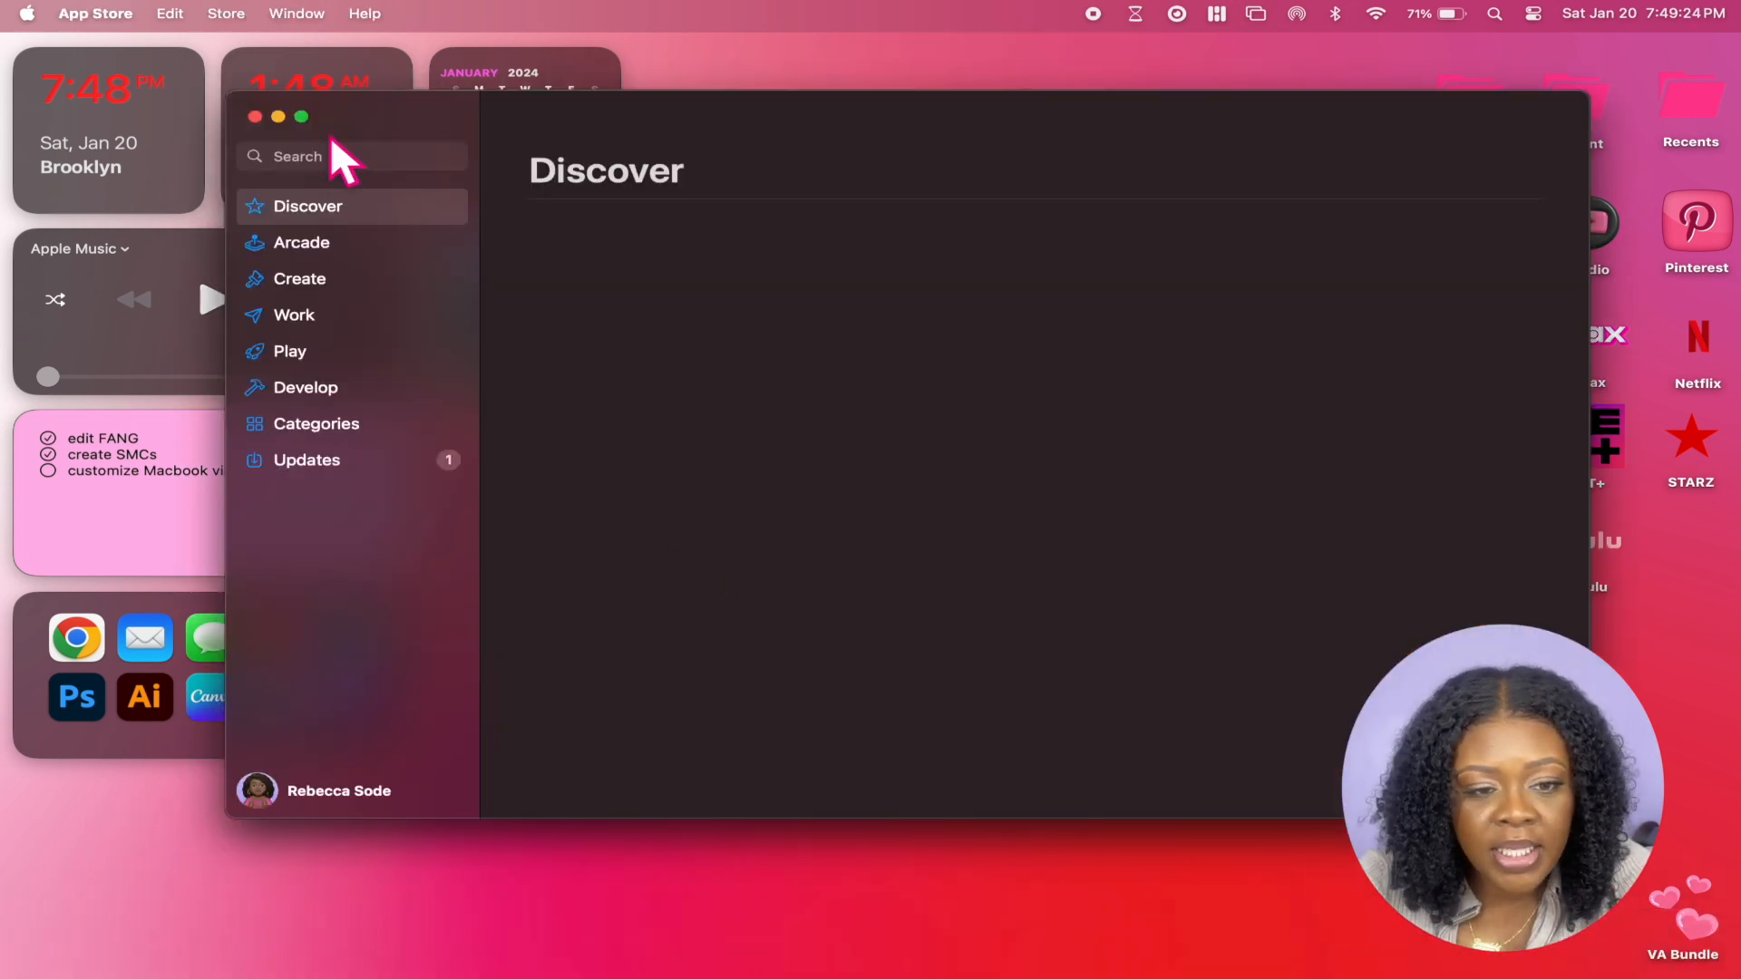
pyautogui.click(334, 155)
pyautogui.write('horo')
pyautogui.press('Return')
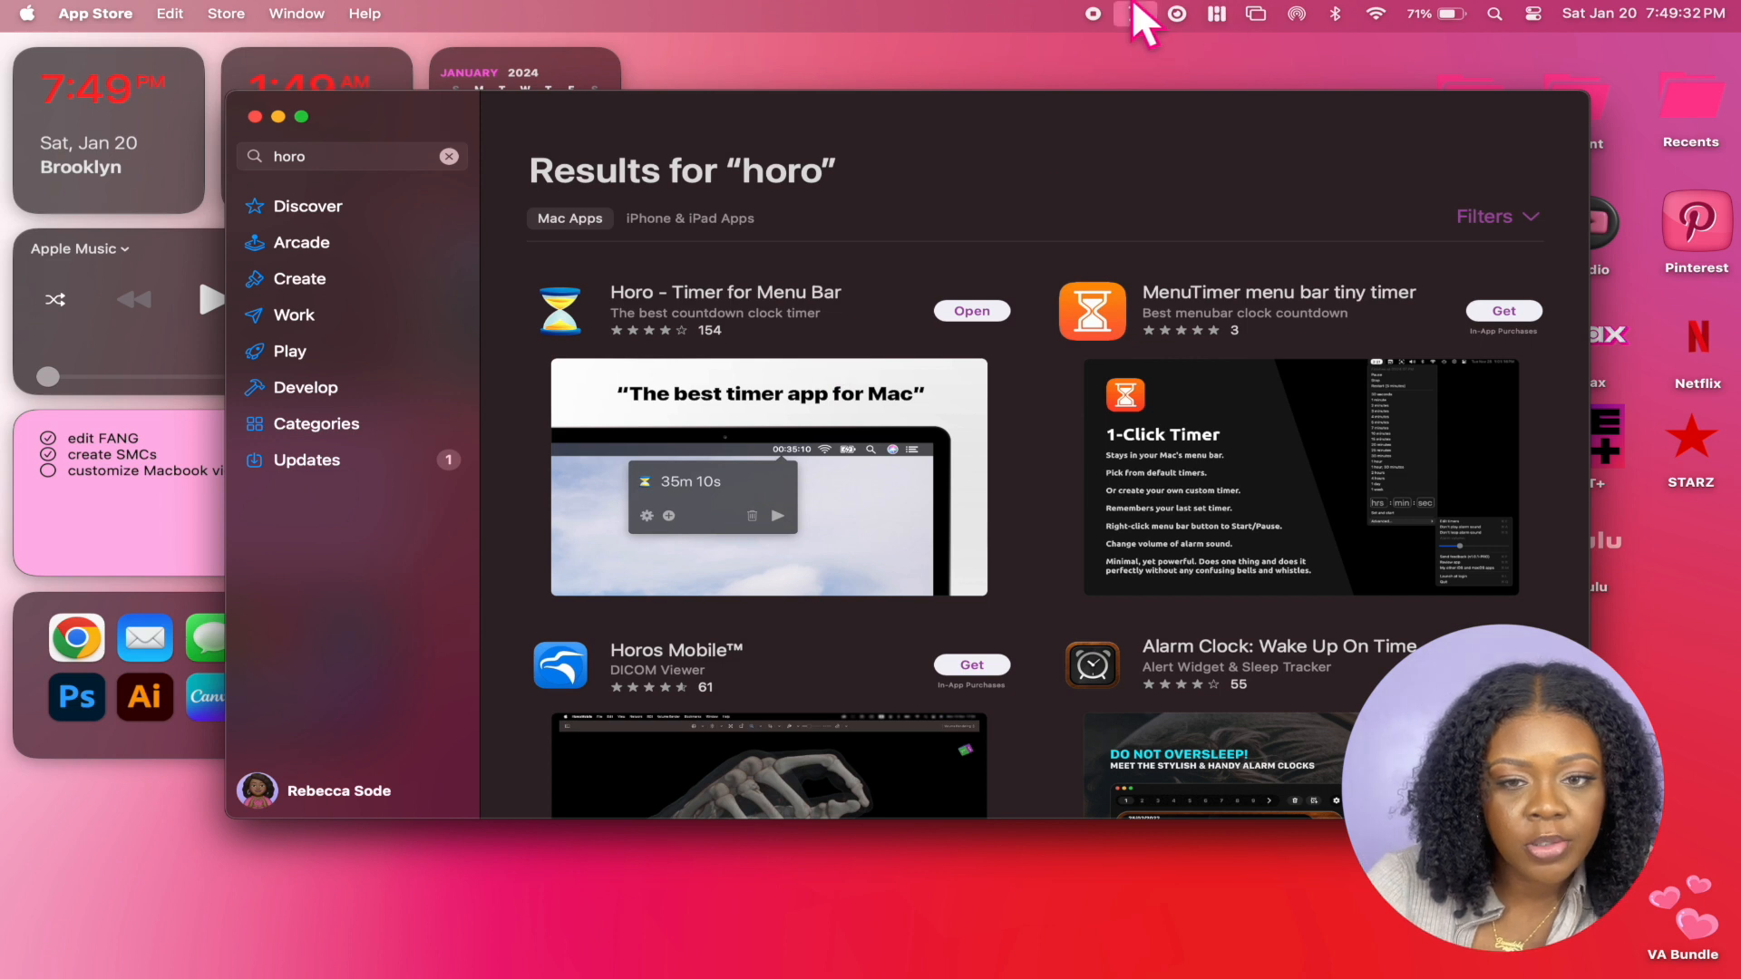
# Start a 20-minute countdown in the Horo timer and delete the running timer
pyautogui.click(1136, 14)
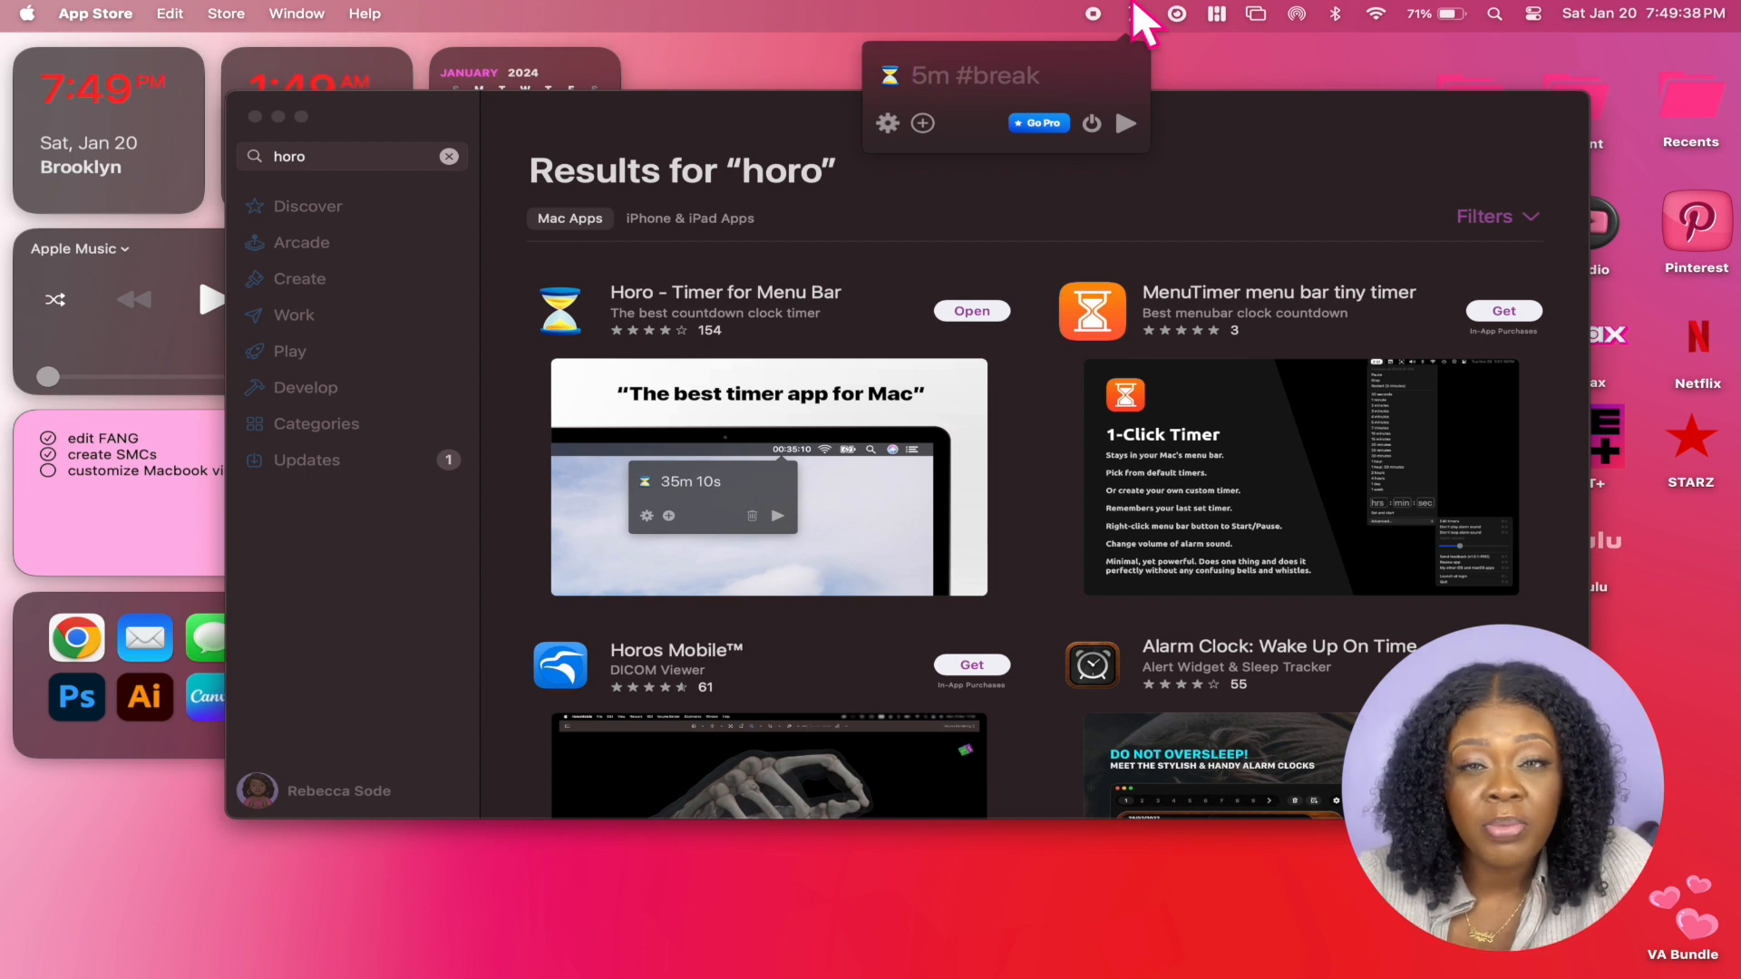
pyautogui.write('2')
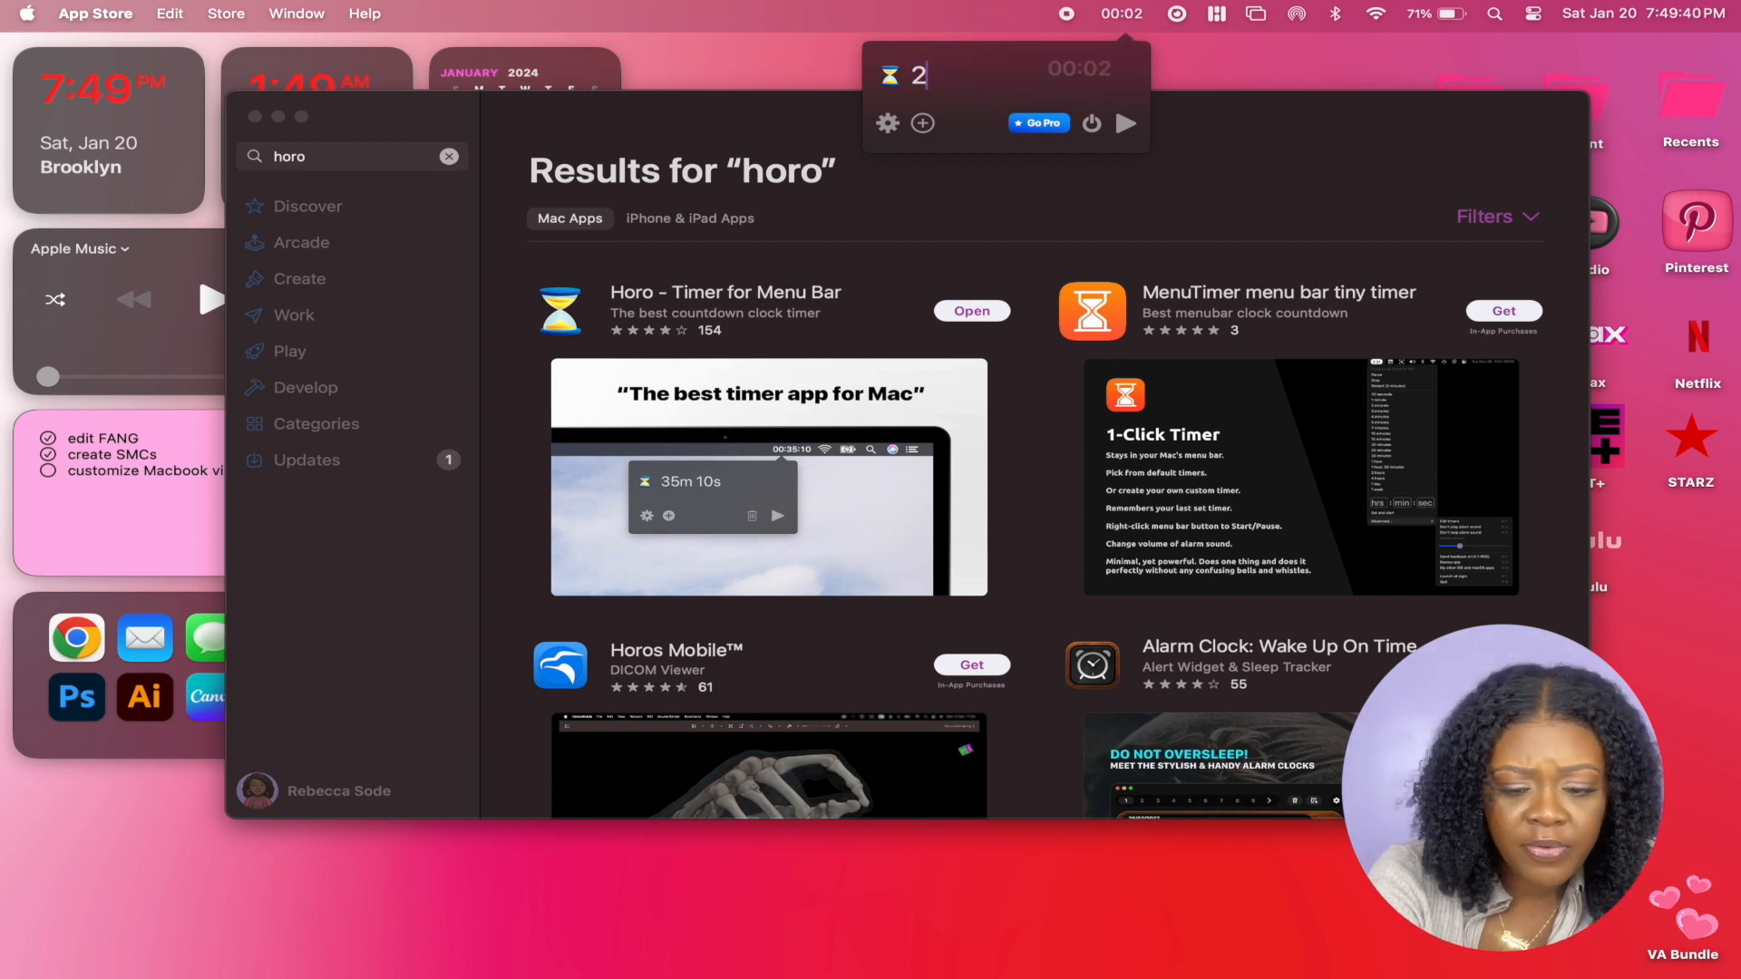
pyautogui.write('0m')
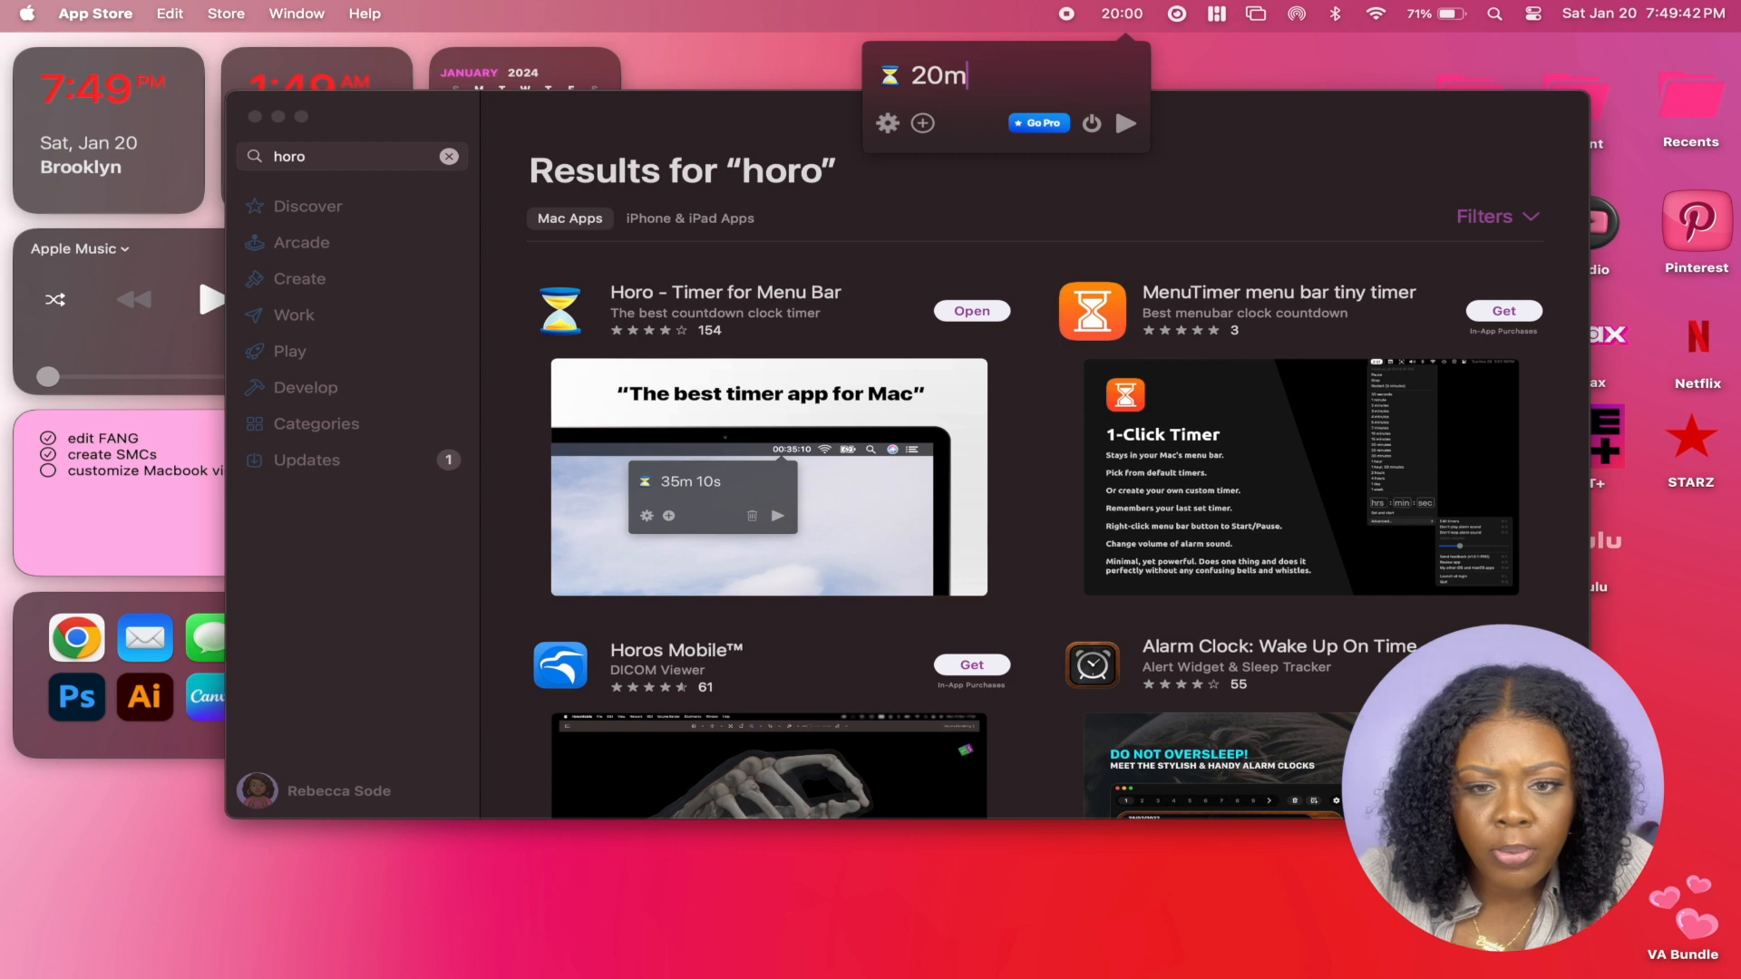
pyautogui.click(1014, 88)
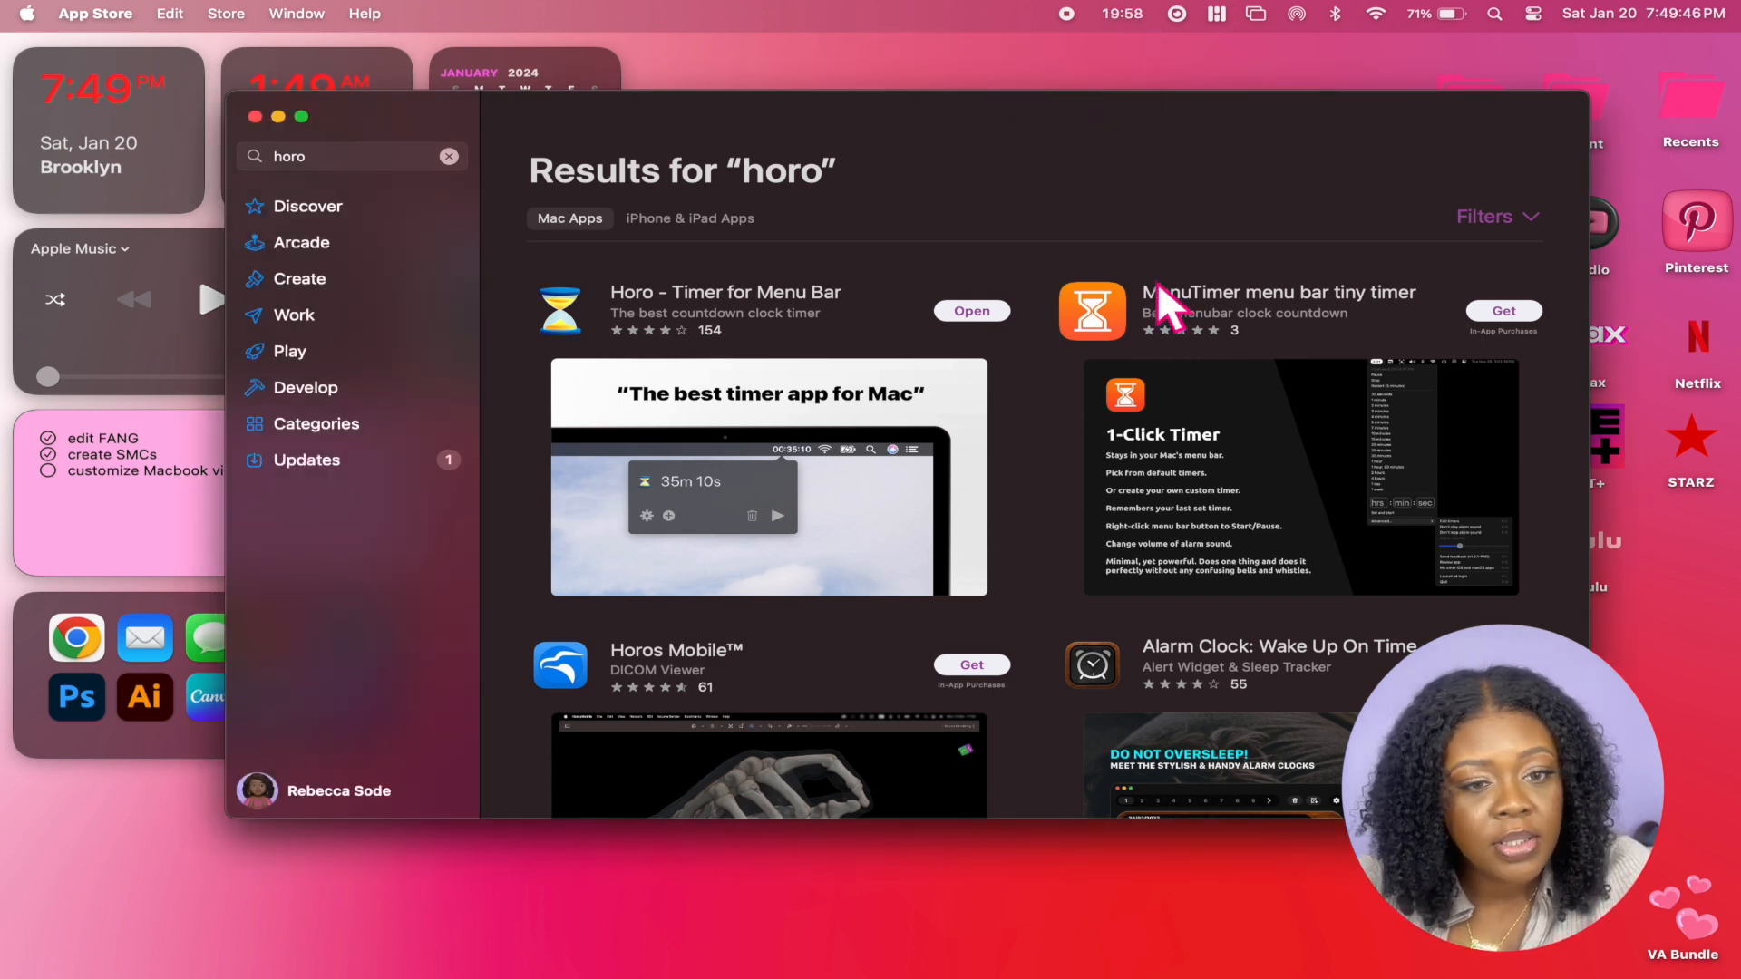
pyautogui.click(1124, 14)
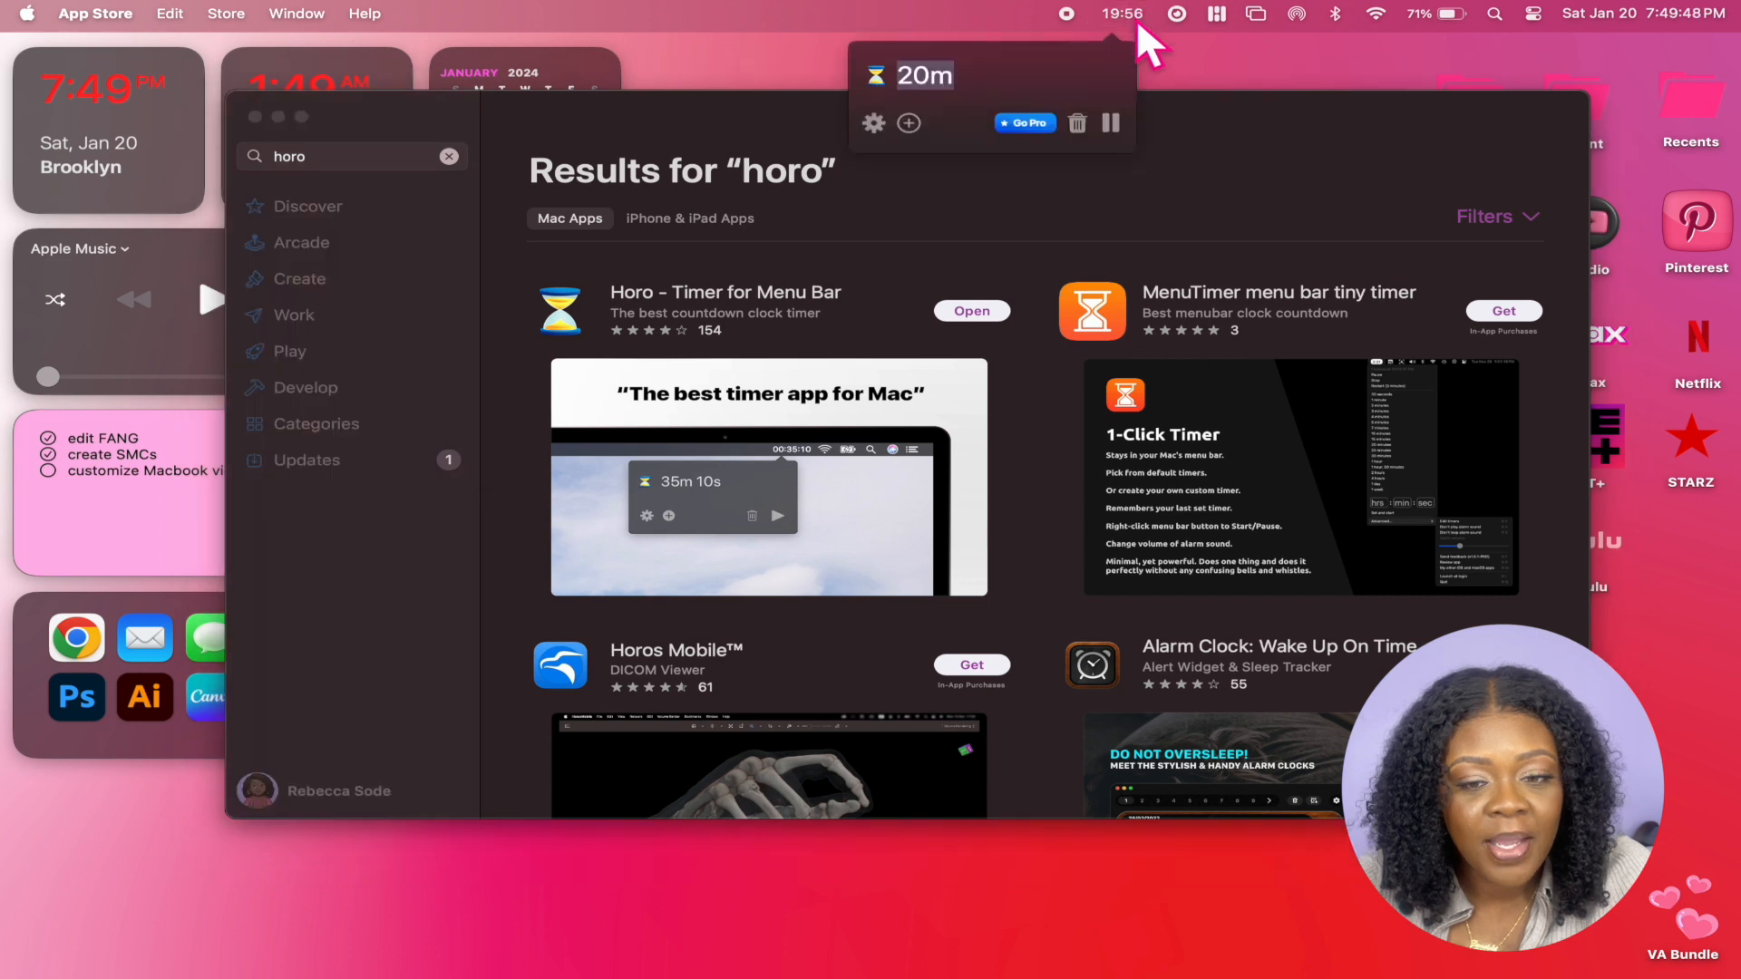
pyautogui.click(1079, 125)
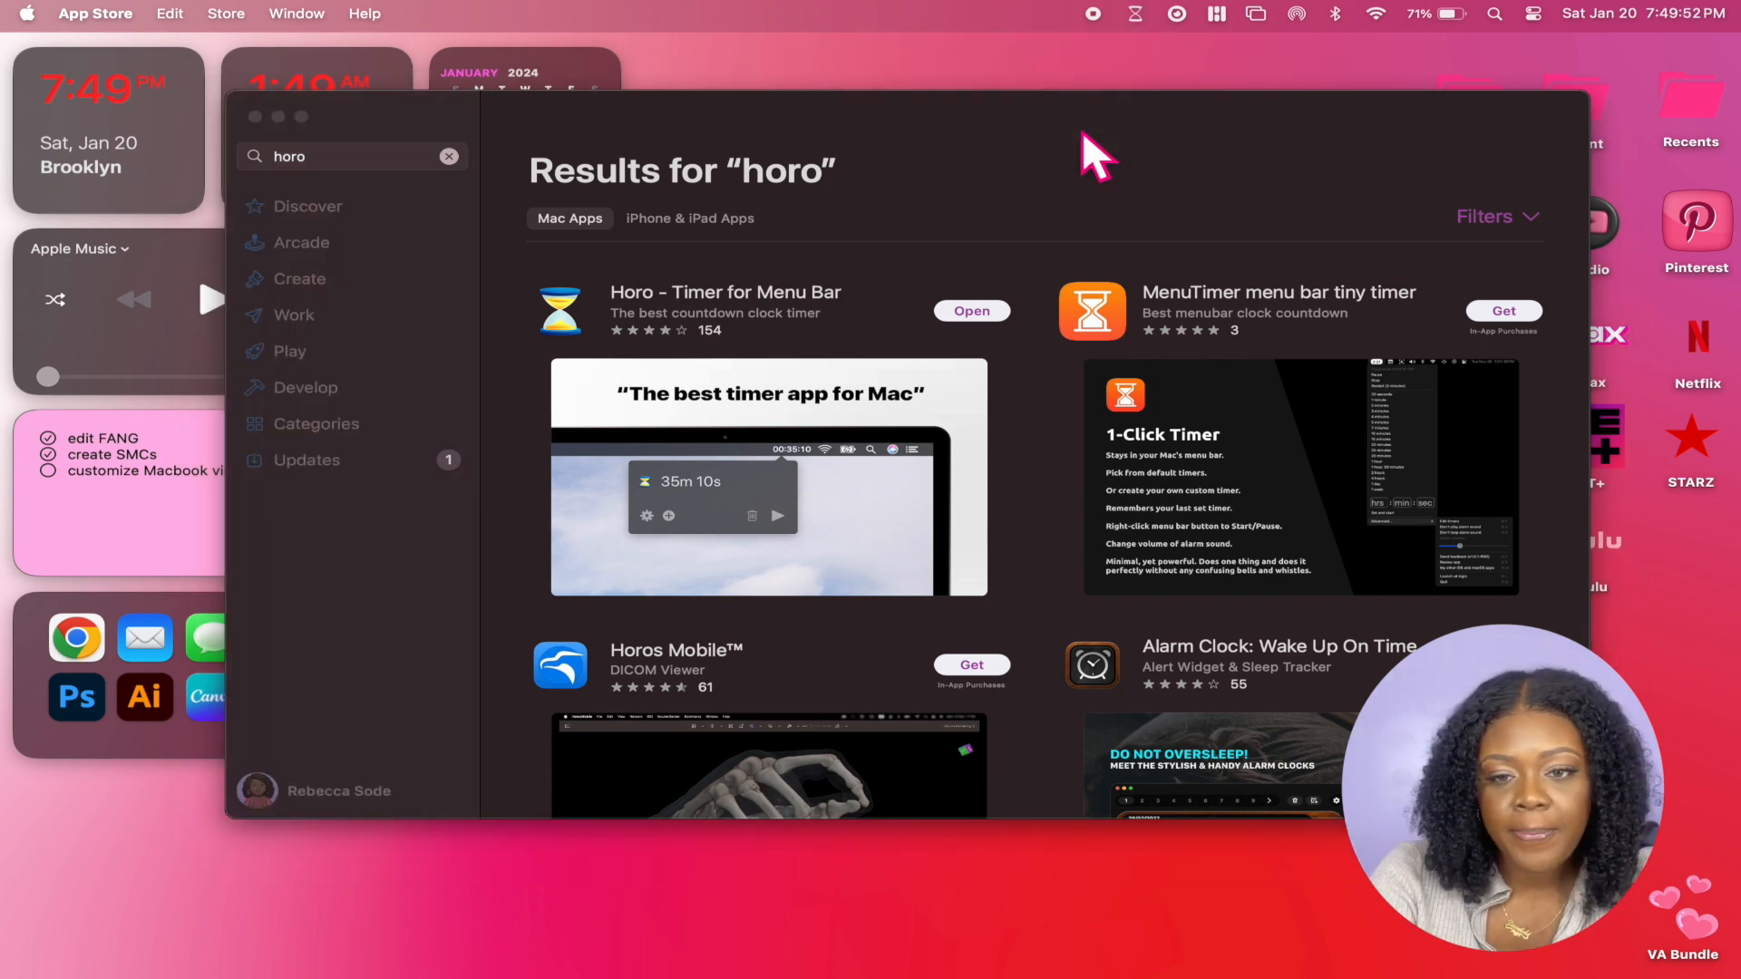
# Show the camera preview from the menu-bar mirror app and close it
pyautogui.click(1177, 22)
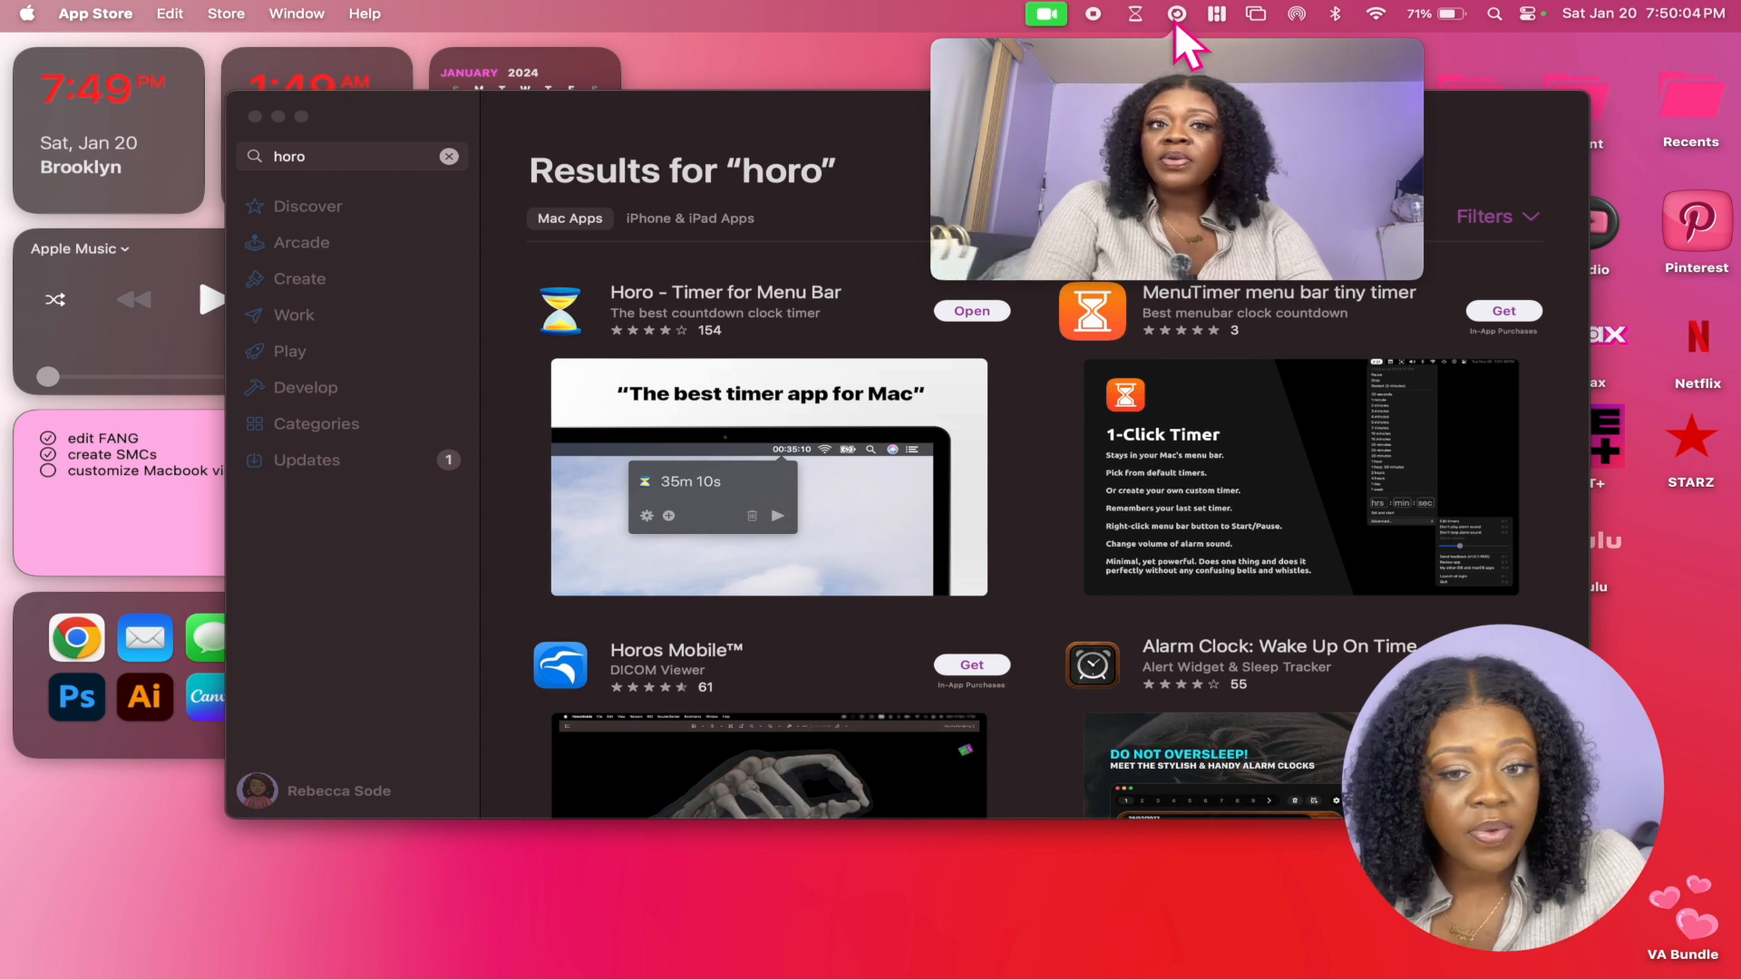
pyautogui.click(1176, 27)
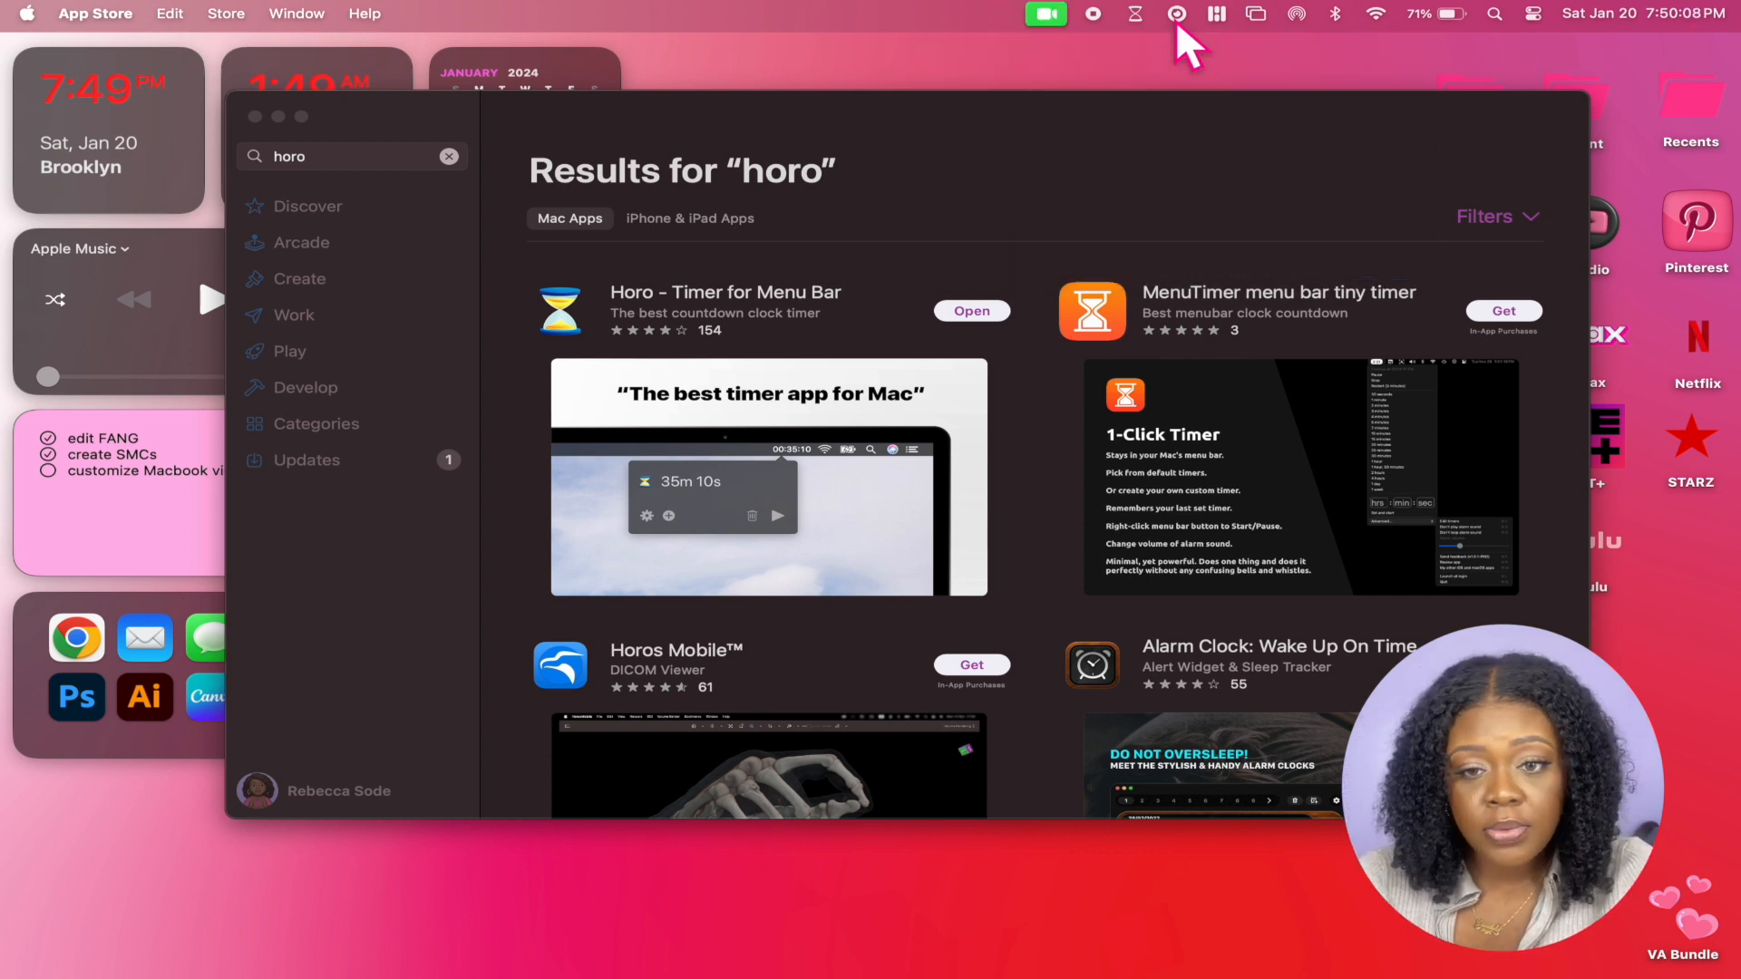
pyautogui.click(1178, 29)
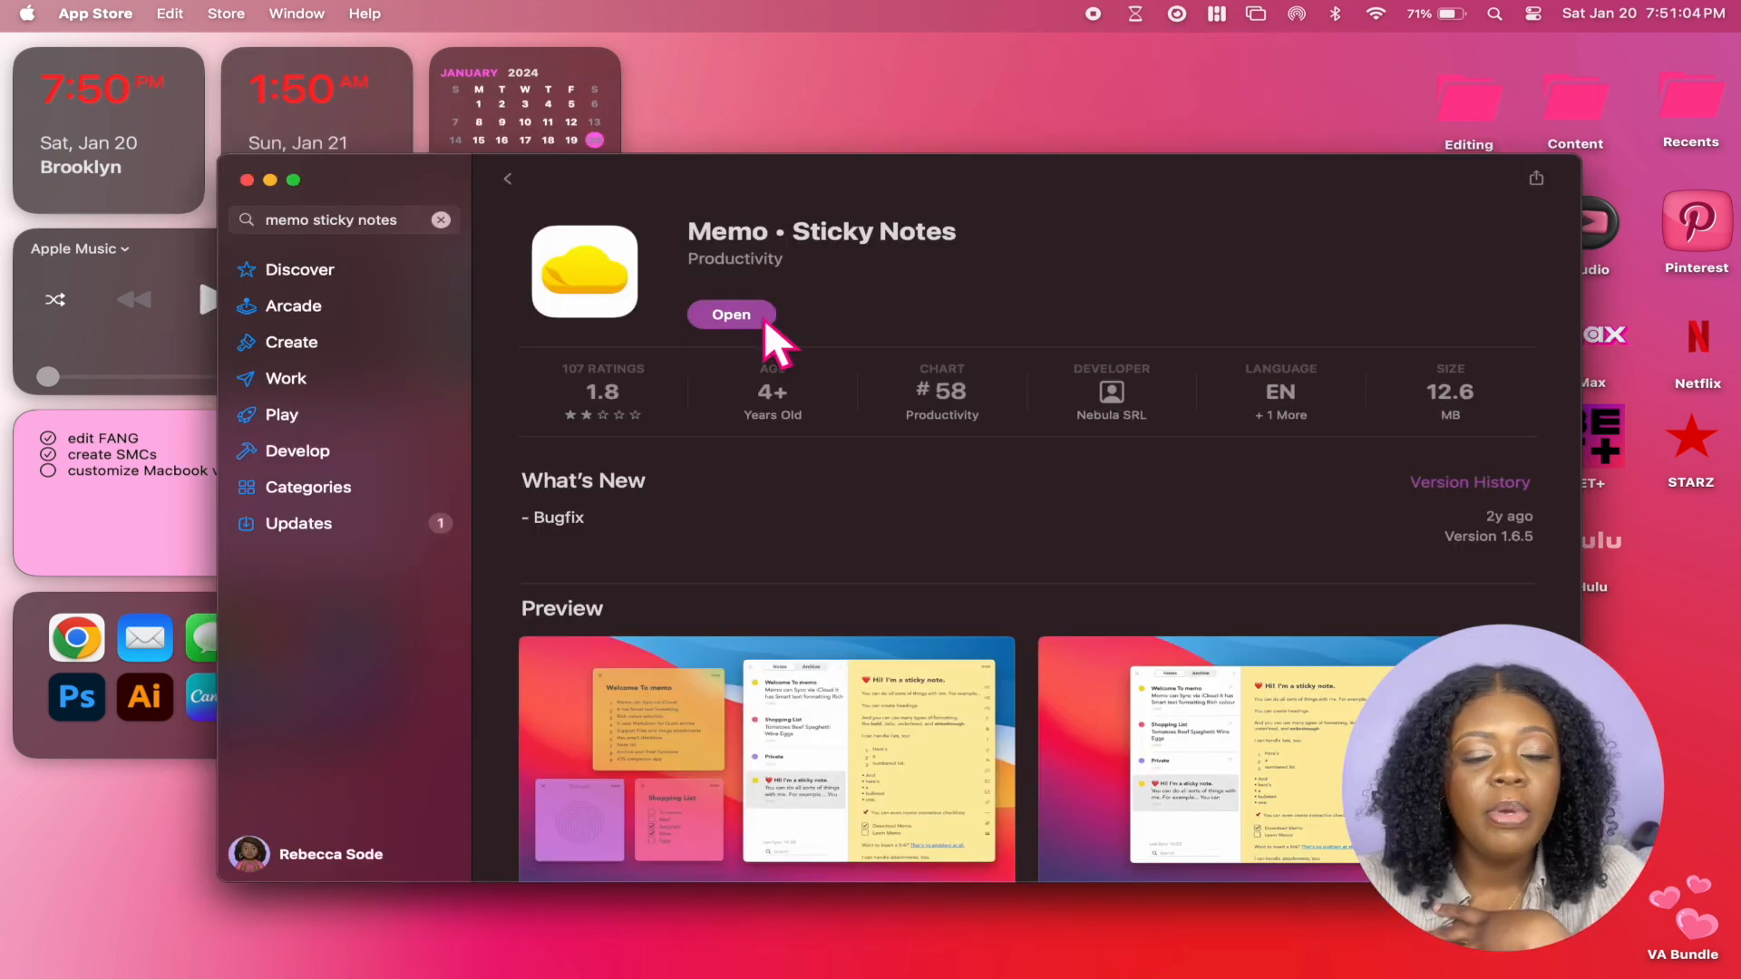
# Launch the Memo sticky notes app from its App Store page and close the App Store window
pyautogui.click(763, 318)
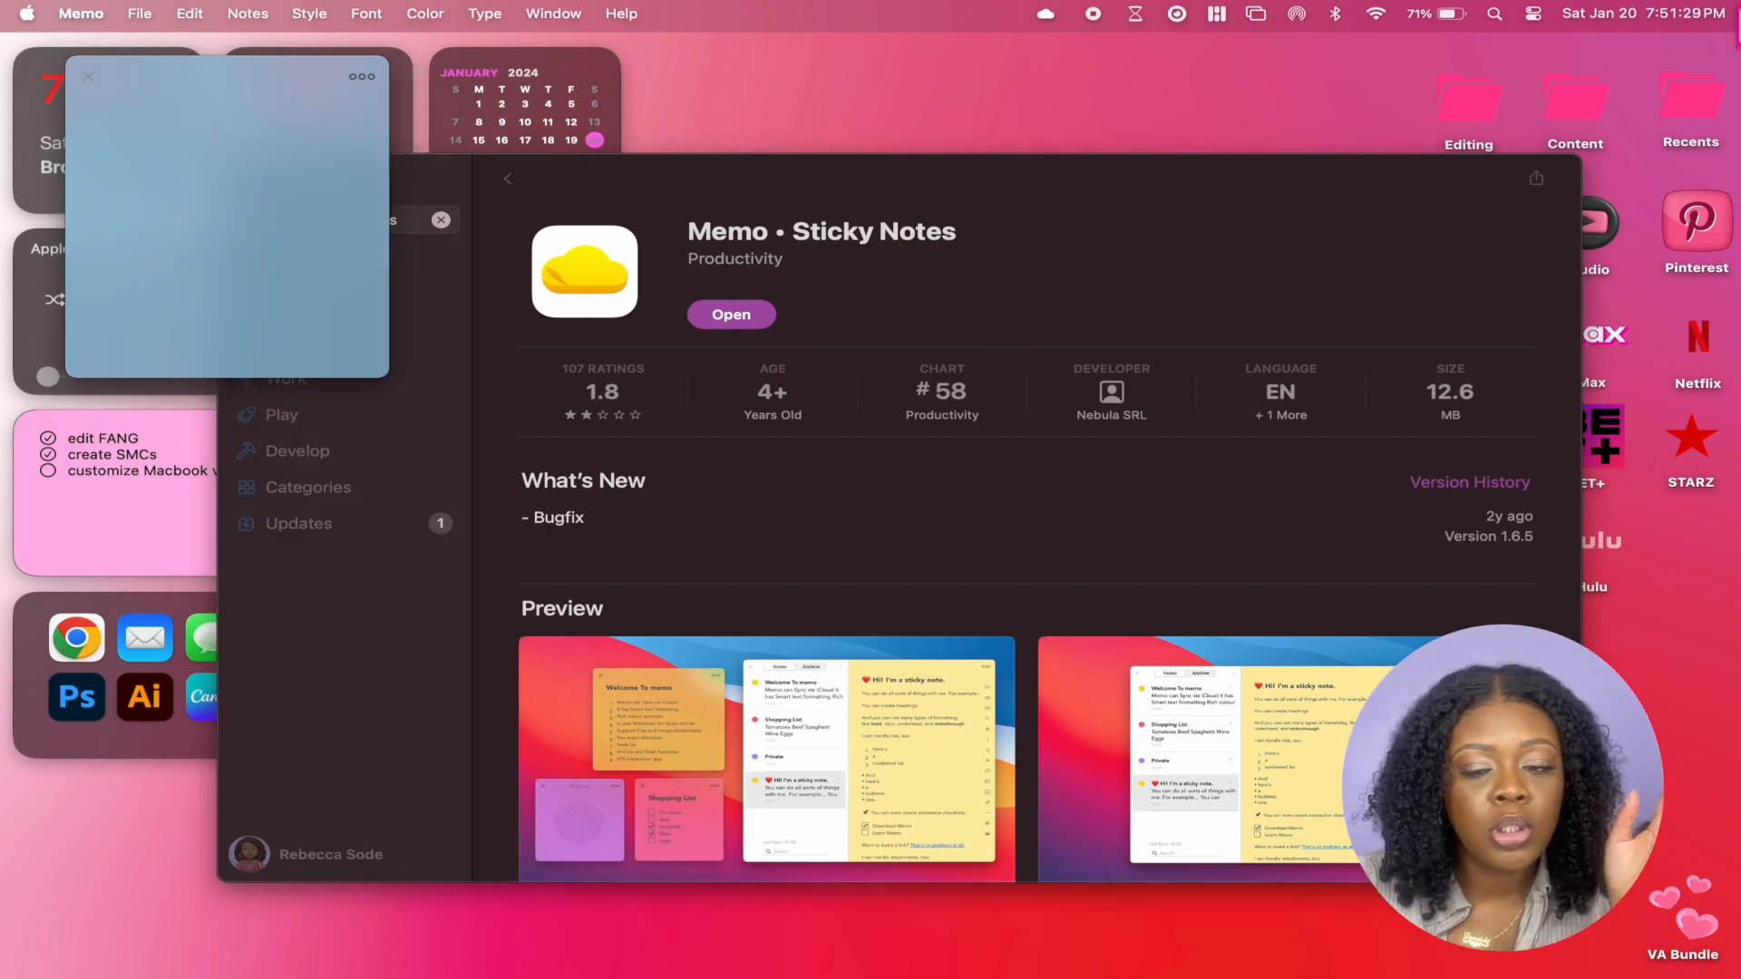
pyautogui.click(1738, 11)
pyautogui.scroll(-1, 1729, 195)
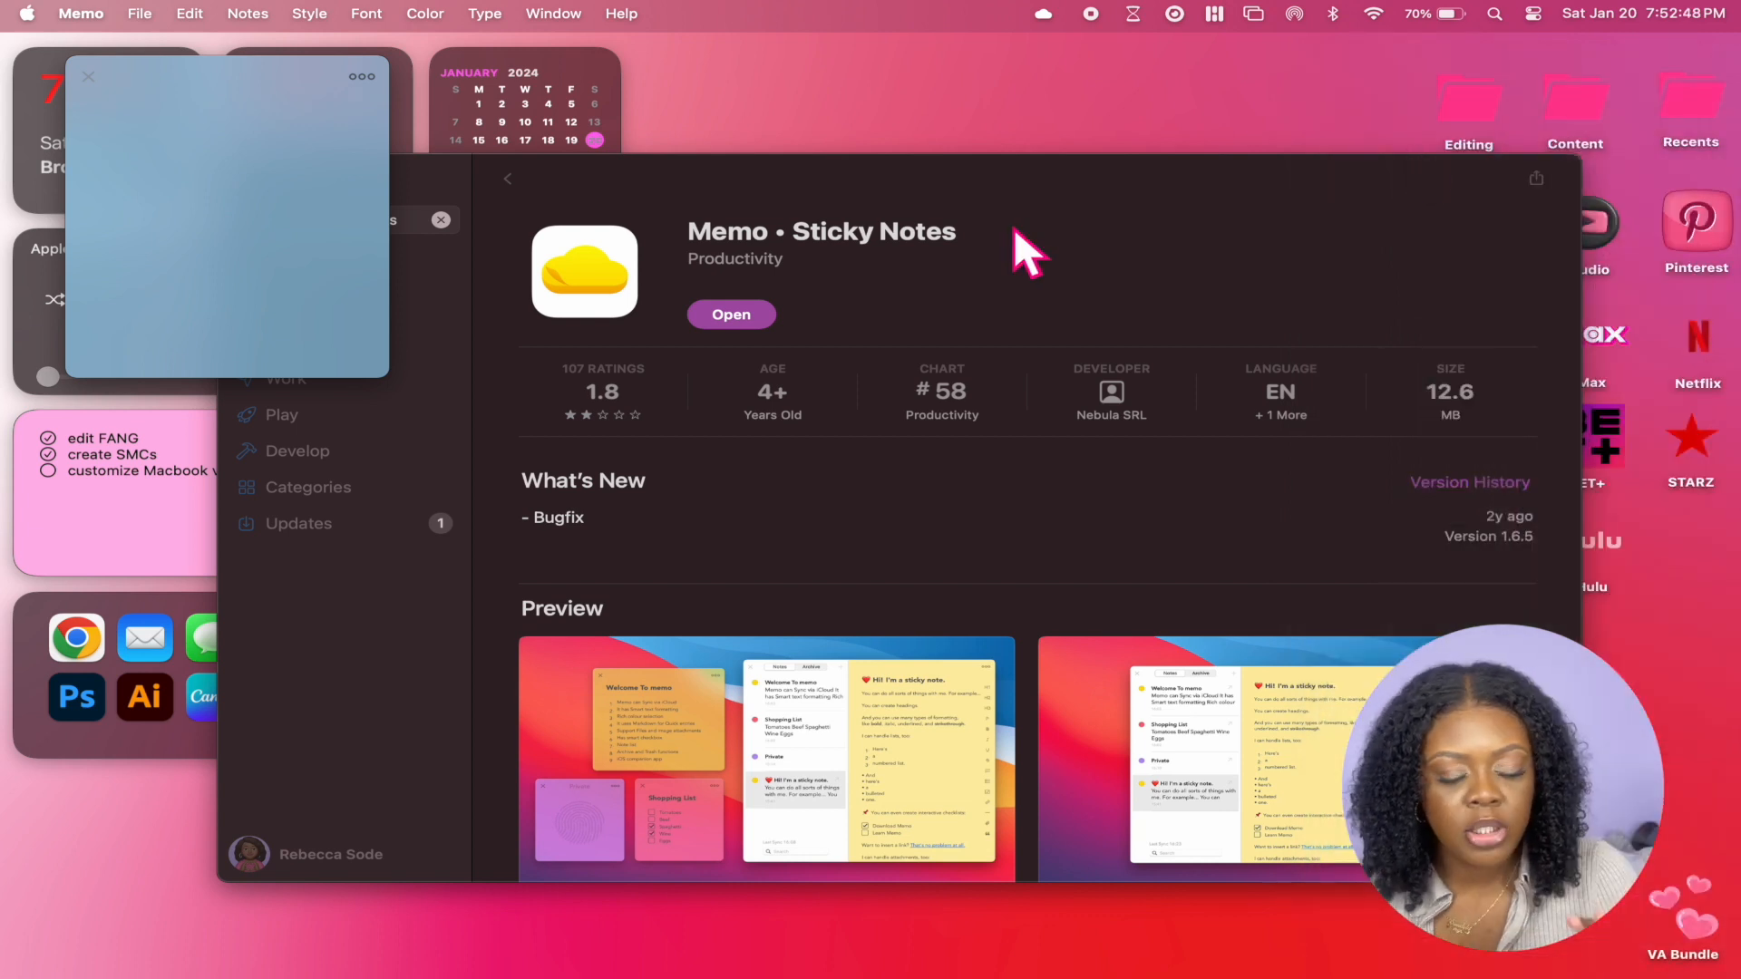
pyautogui.click(1016, 230)
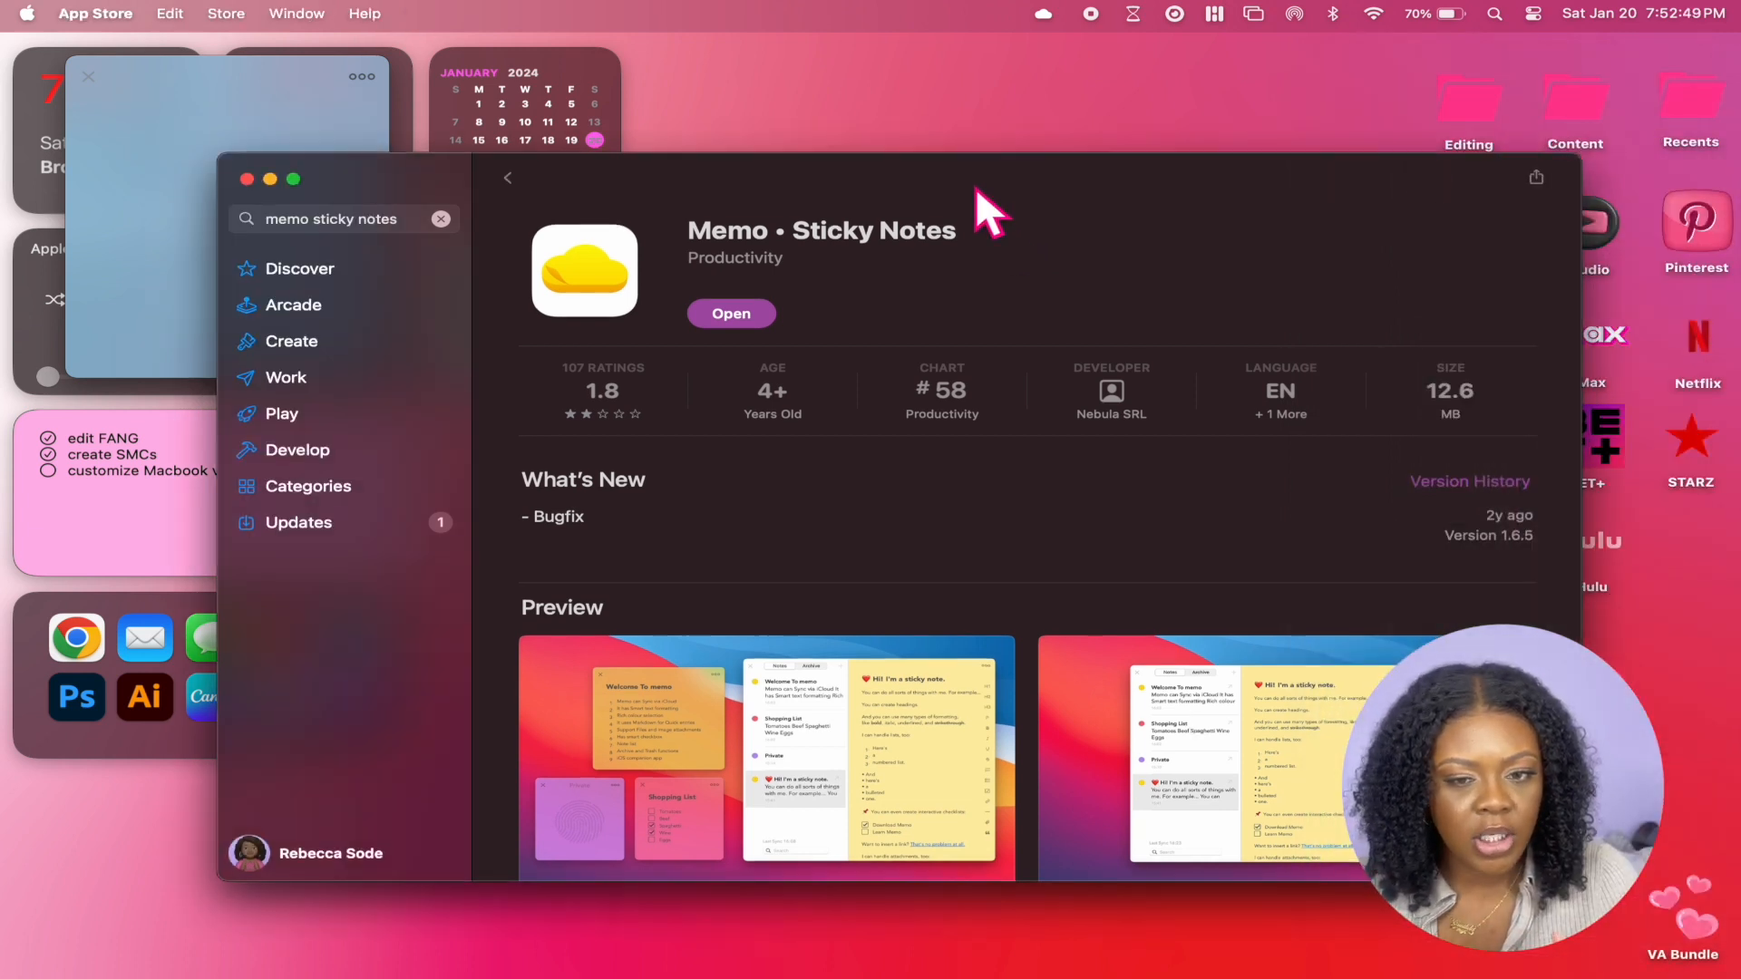
pyautogui.moveTo(976, 187); pyautogui.dragTo(1128, 187)
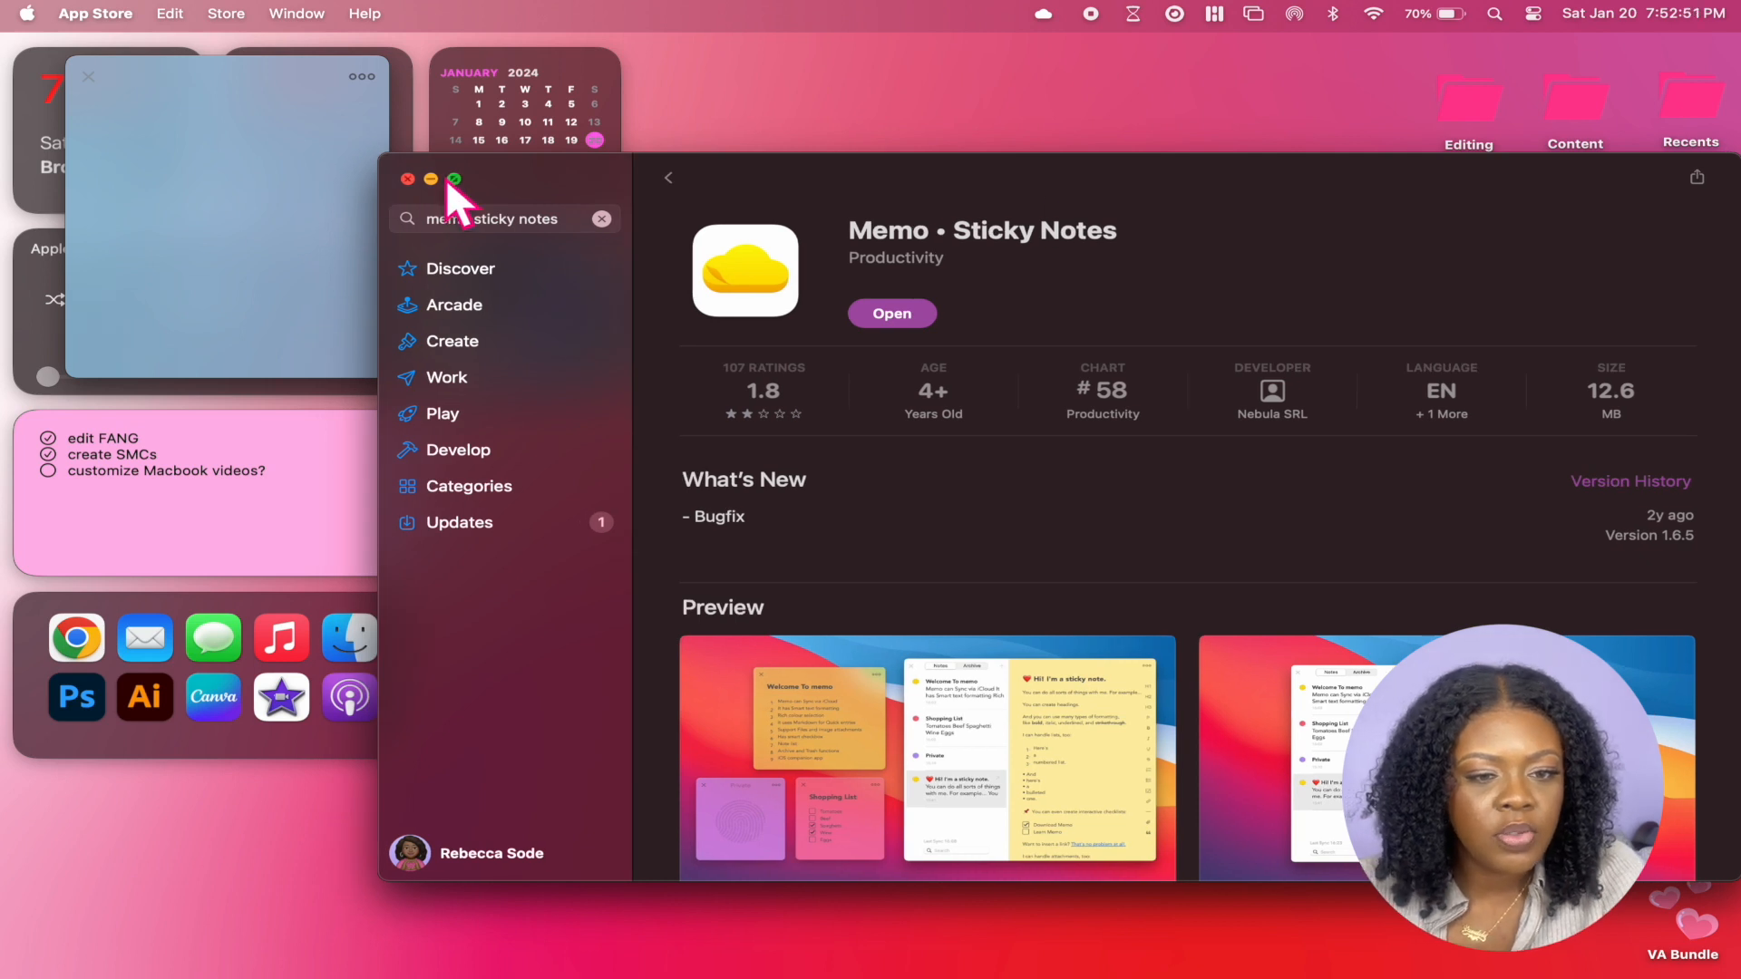
pyautogui.click(409, 178)
# Enter "dvjn" in the sticky note placed beneath the photo widget and set the note's color to red
pyautogui.moveTo(246, 91); pyautogui.dragTo(619, 457)
pyautogui.write('dvjn')
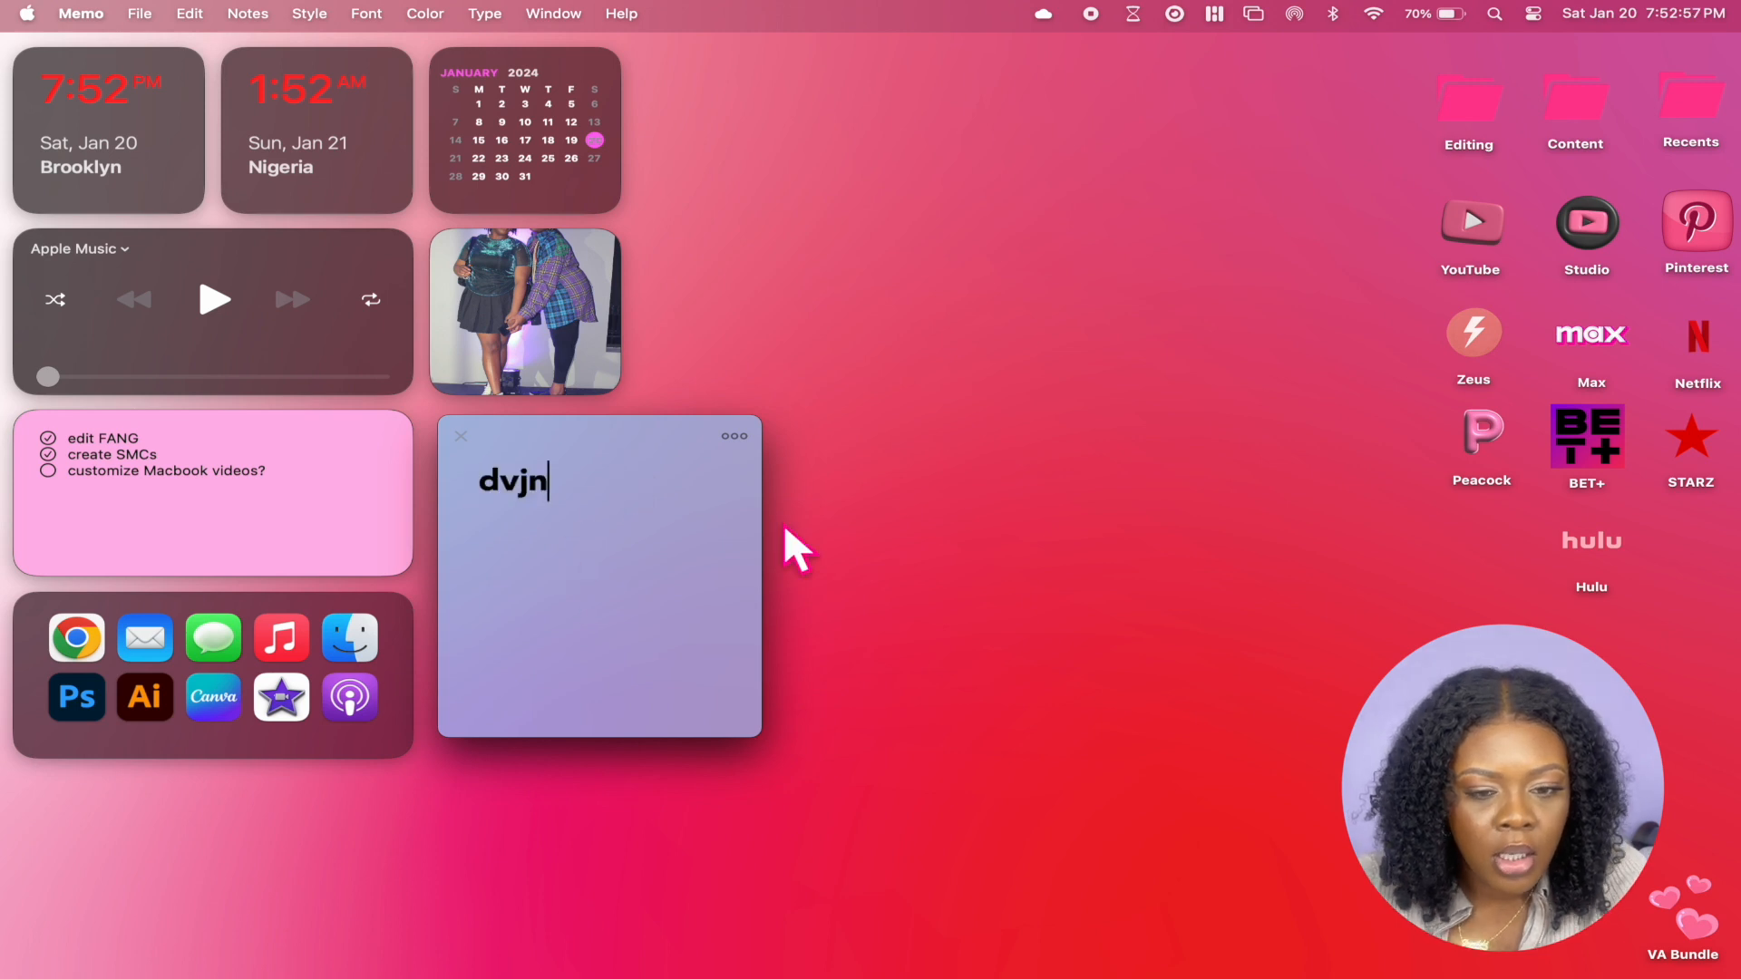
pyautogui.click(735, 437)
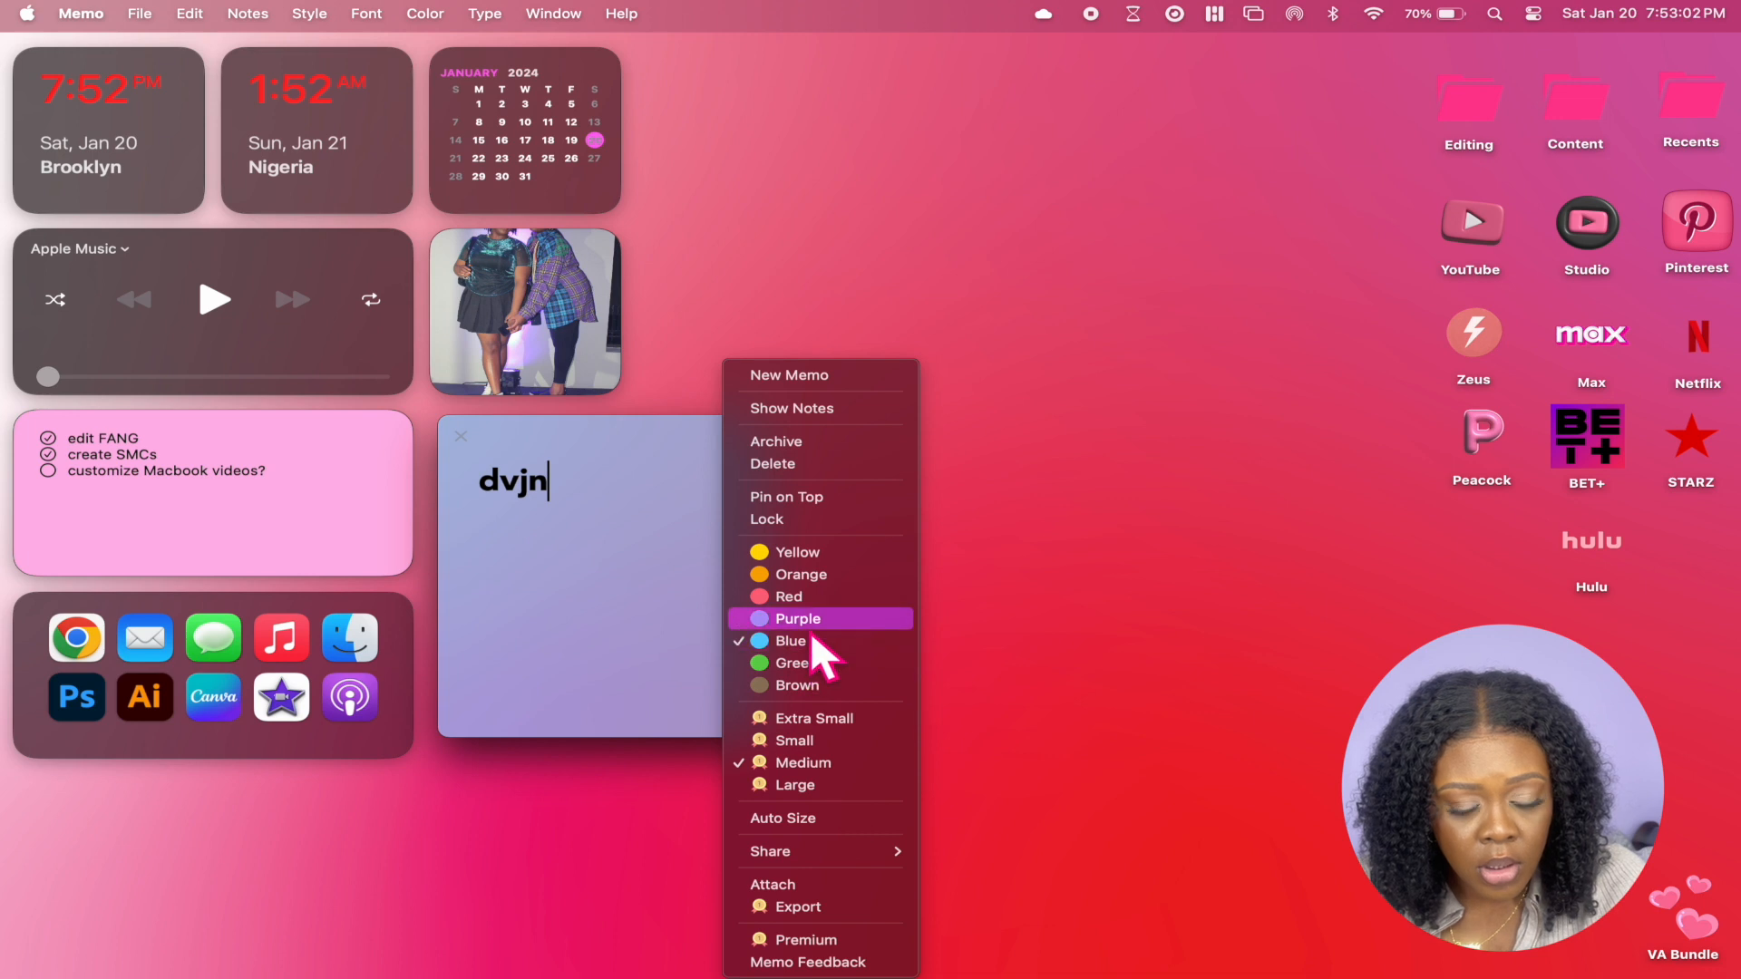
pyautogui.click(818, 602)
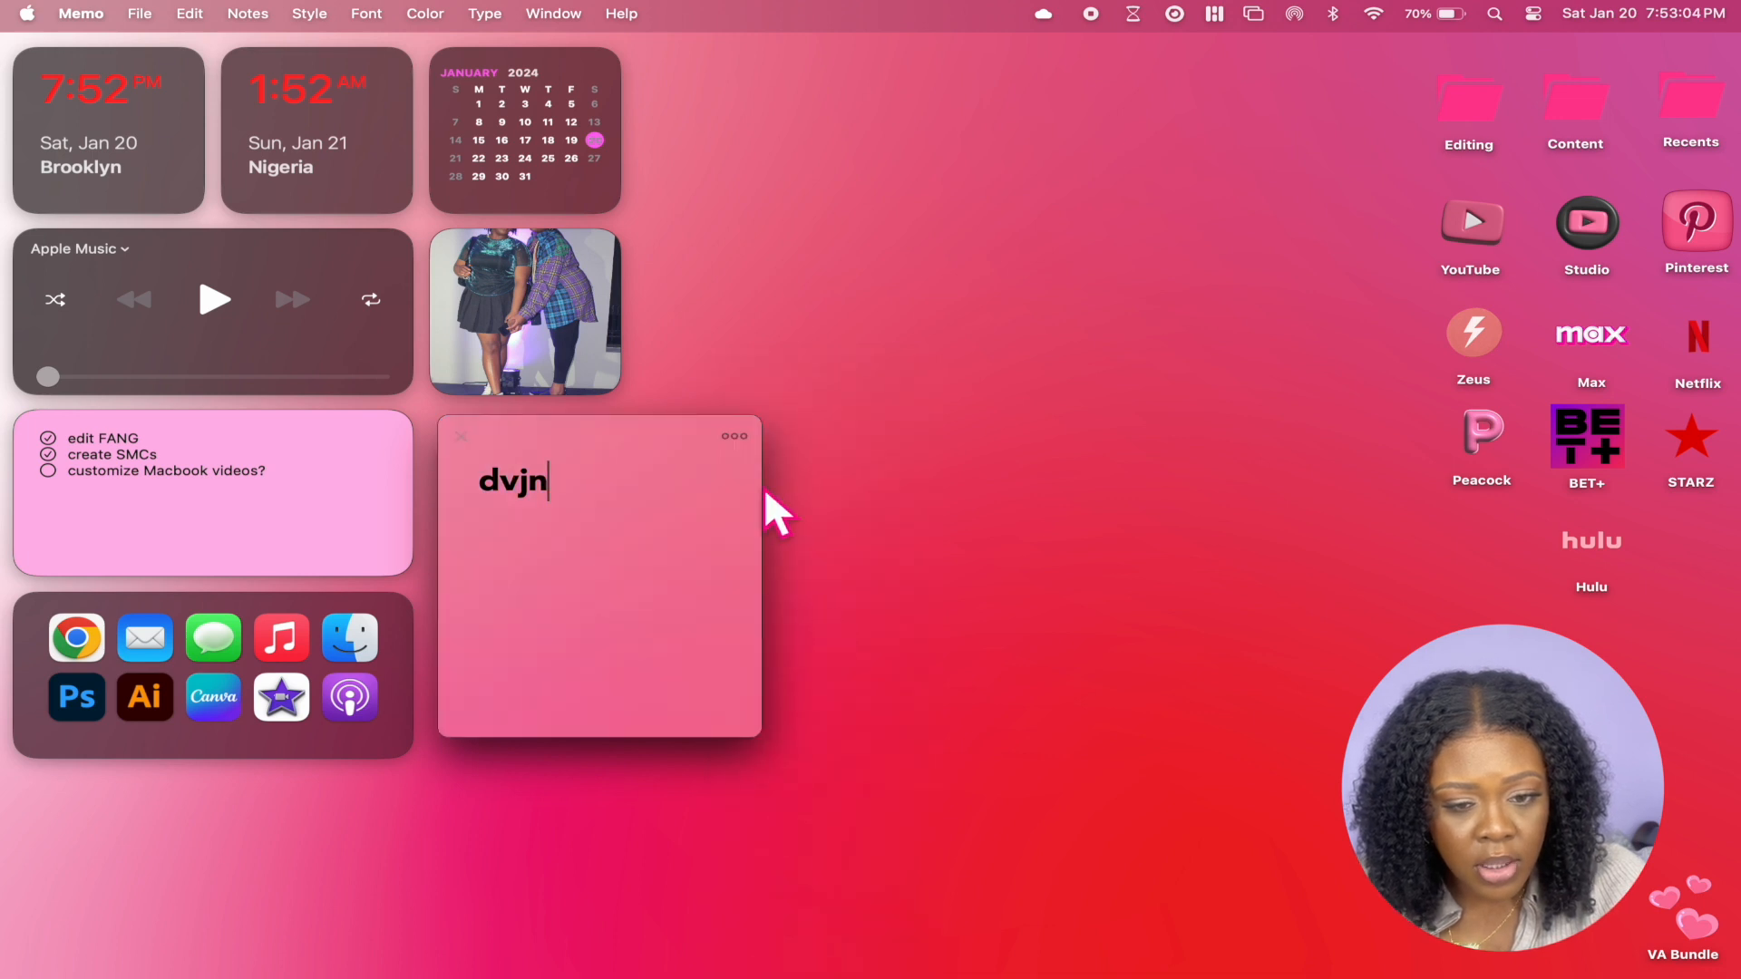
pyautogui.moveTo(612, 438)
pyautogui.mouseDown()
pyautogui.moveTo(922, 69)
pyautogui.moveTo(743, 439)
pyautogui.moveTo(616, 460)
pyautogui.moveTo(613, 444)
pyautogui.mouseUp()
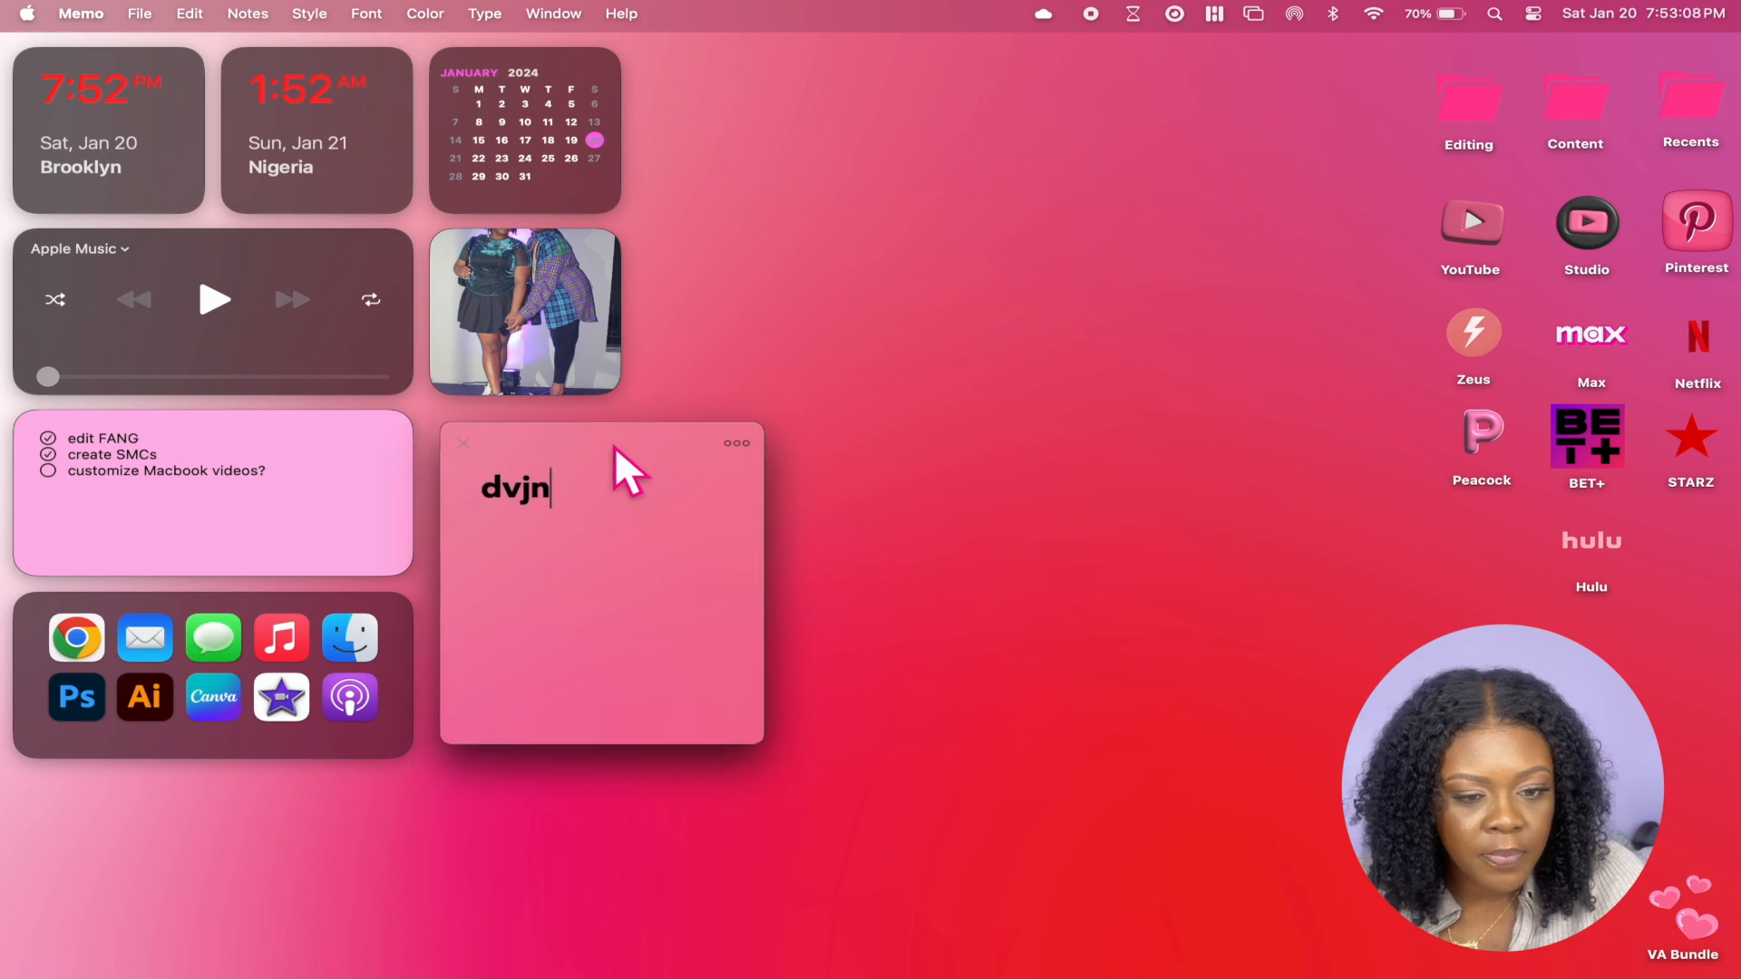
# Compare the pink checklist widget with the red Memo note by switching between the two
pyautogui.click(327, 525)
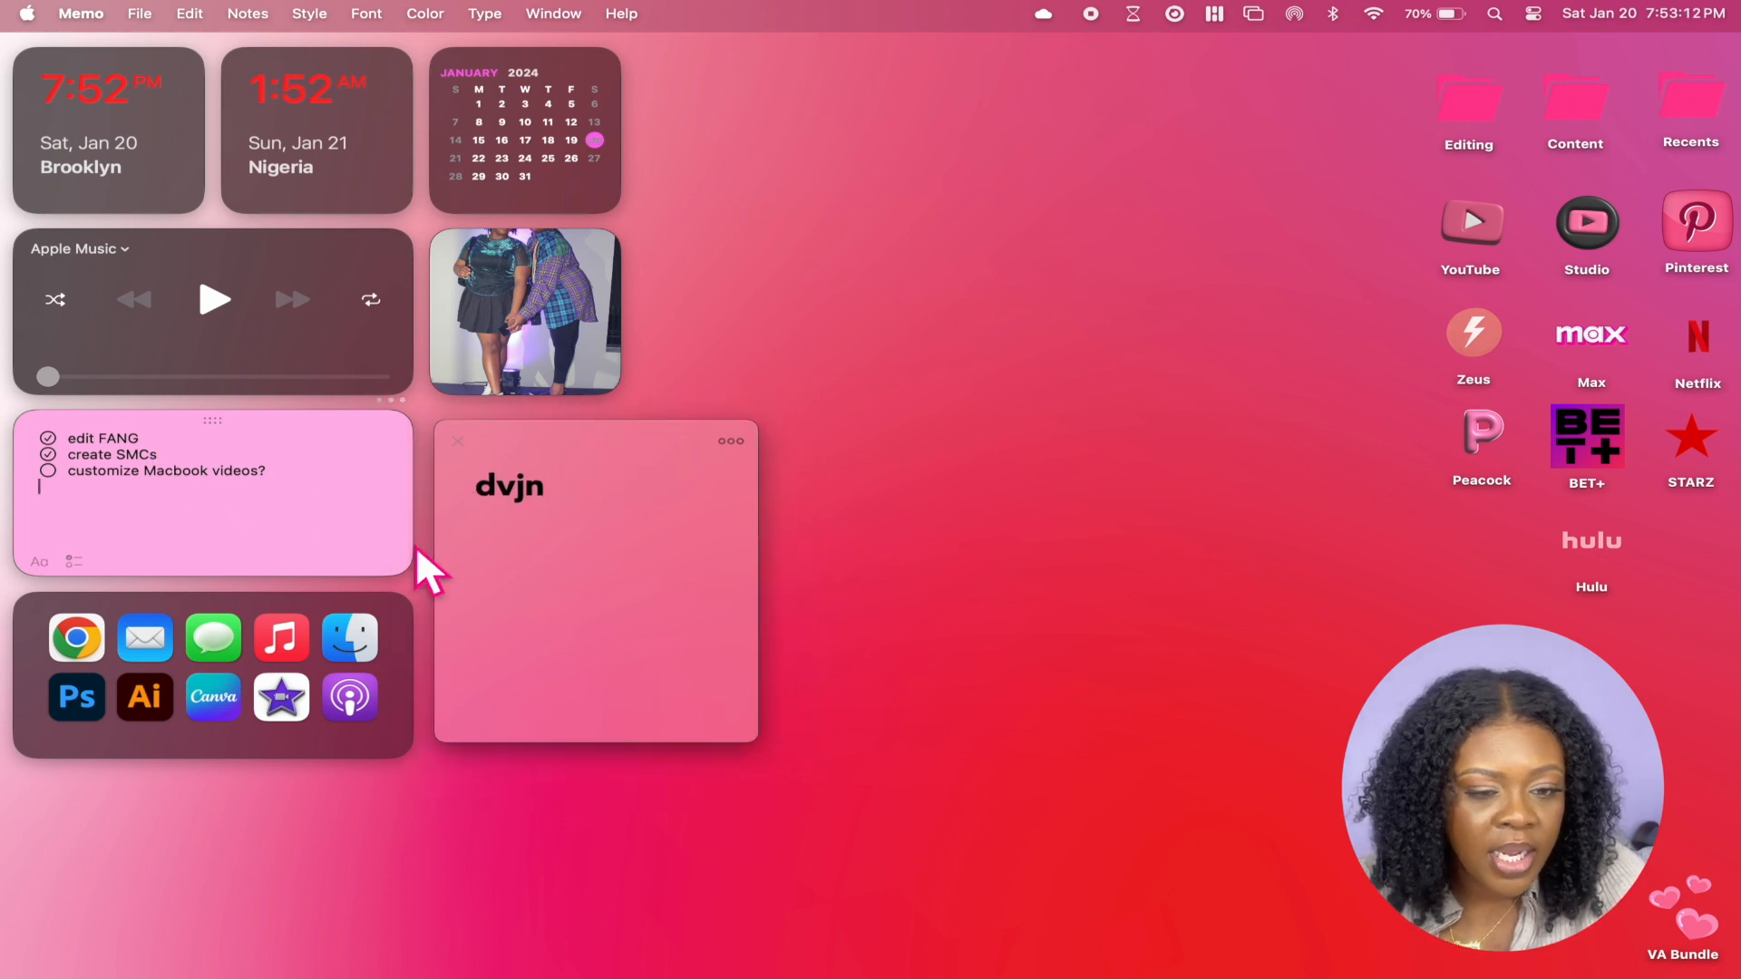
pyautogui.click(561, 564)
pyautogui.click(258, 522)
pyautogui.click(539, 560)
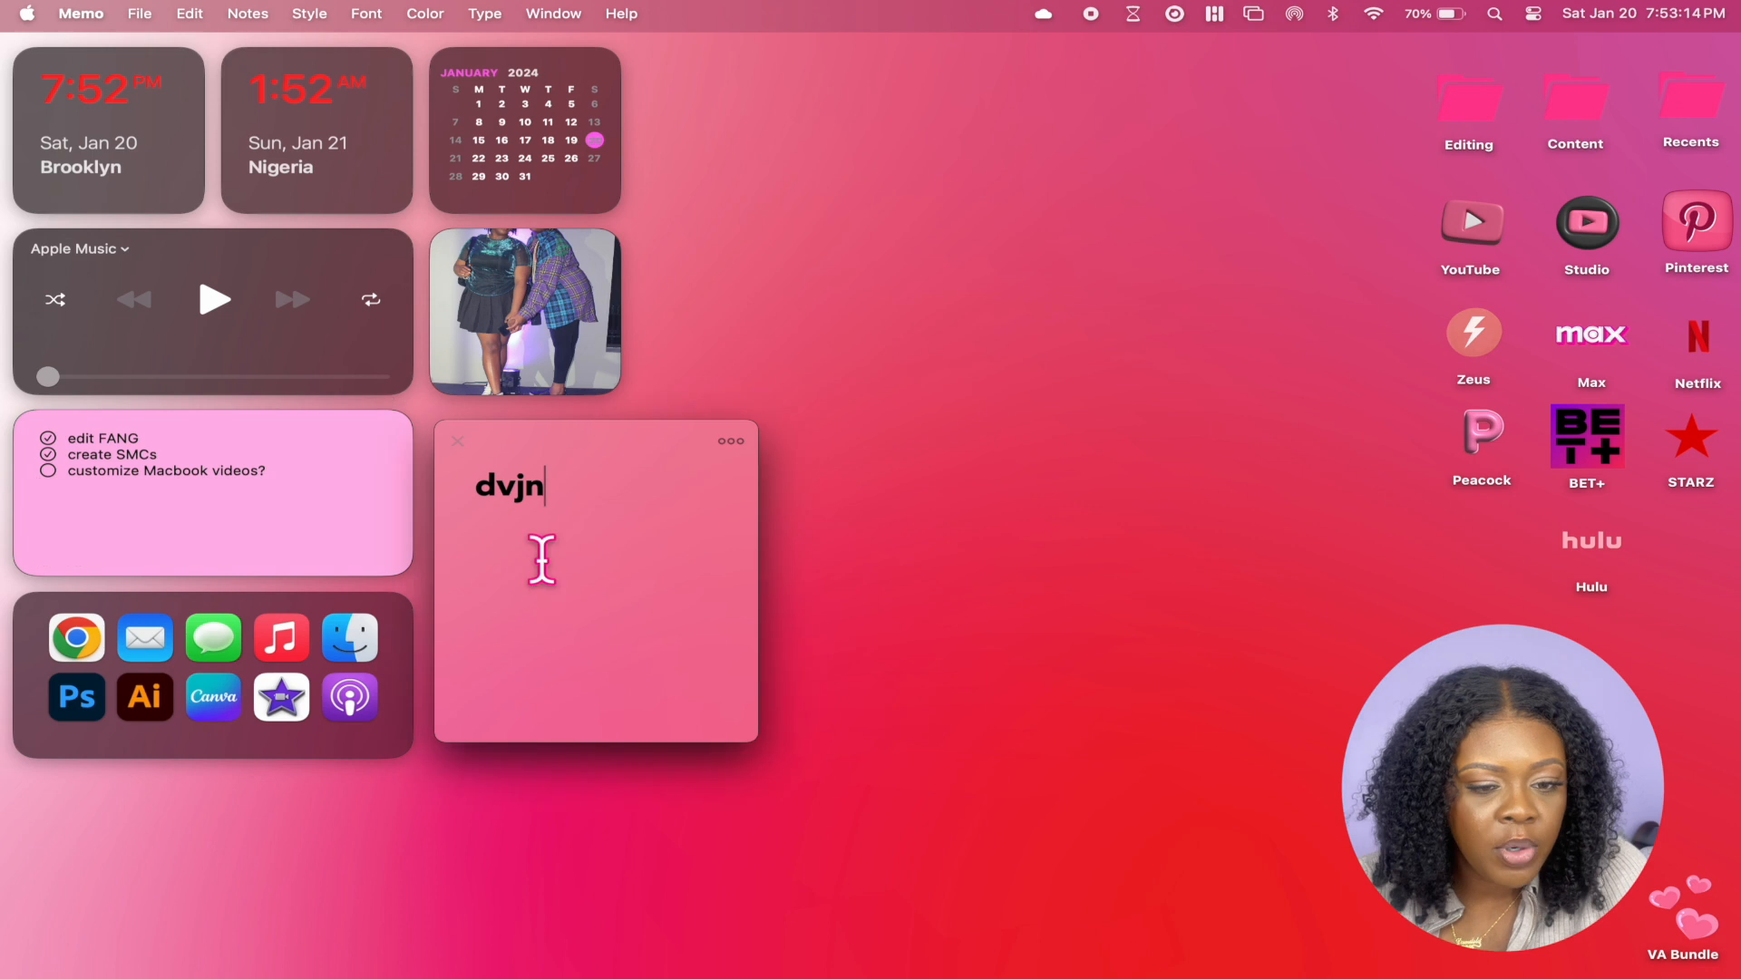
pyautogui.click(317, 546)
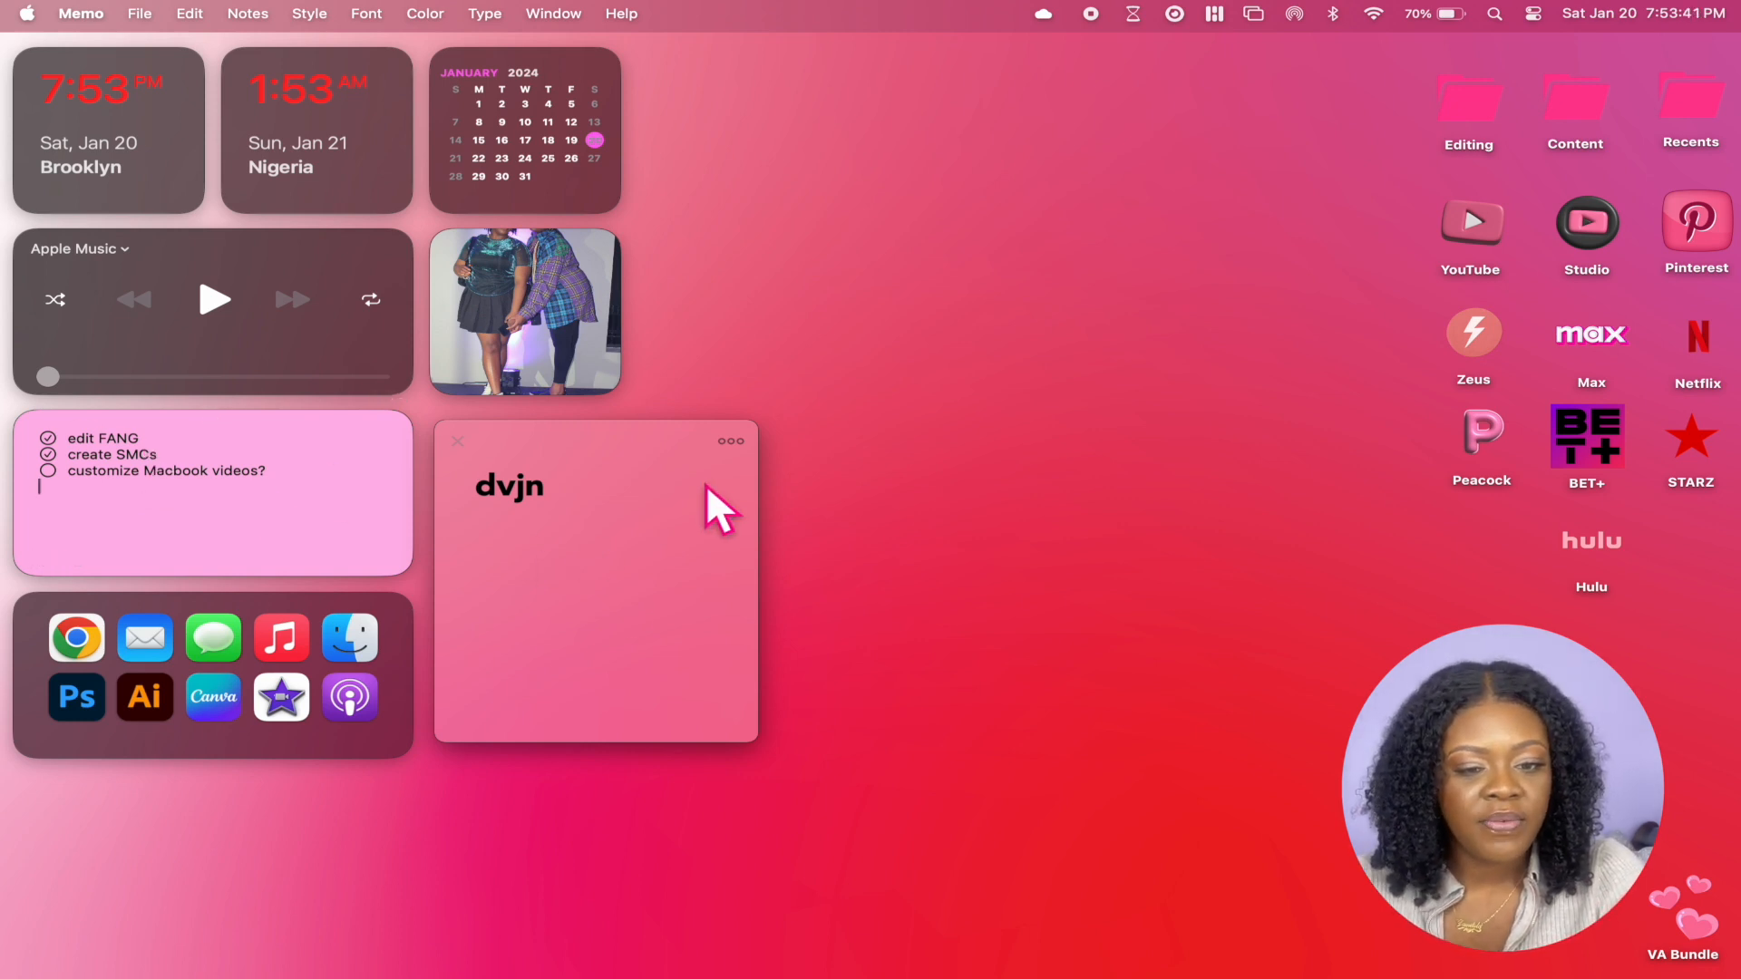
# Show Memo's notes overview and extend the red note's text to "dvjnms C"
pyautogui.click(726, 439)
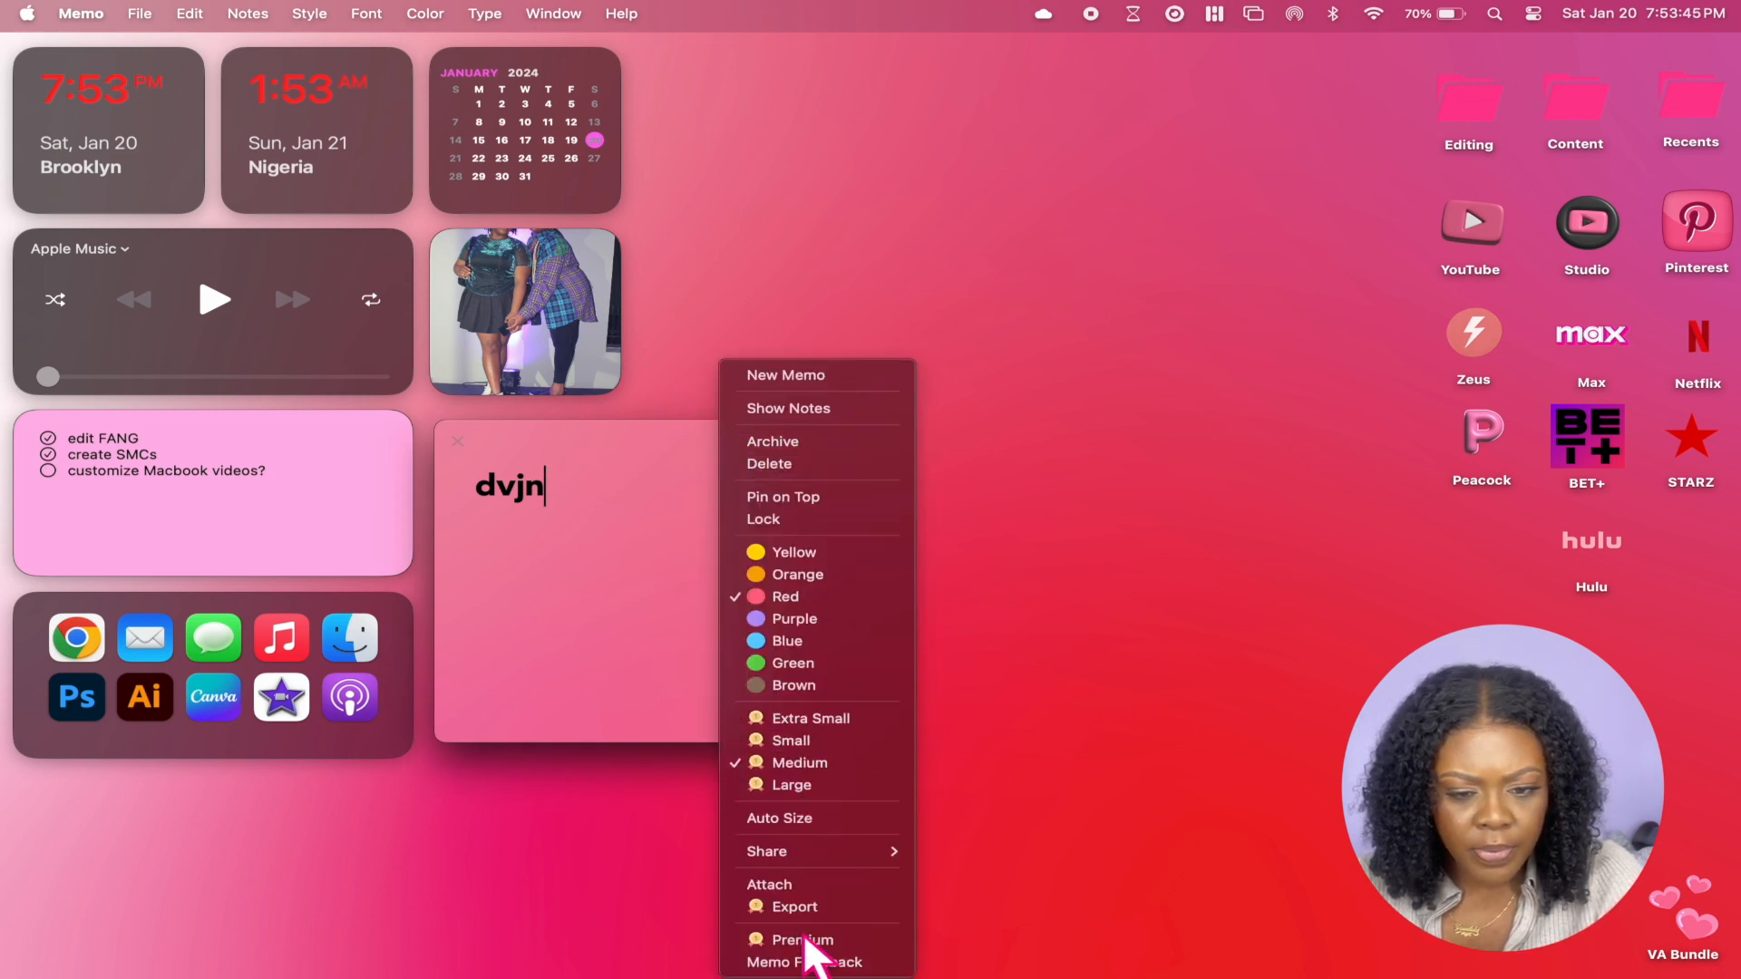
pyautogui.click(834, 410)
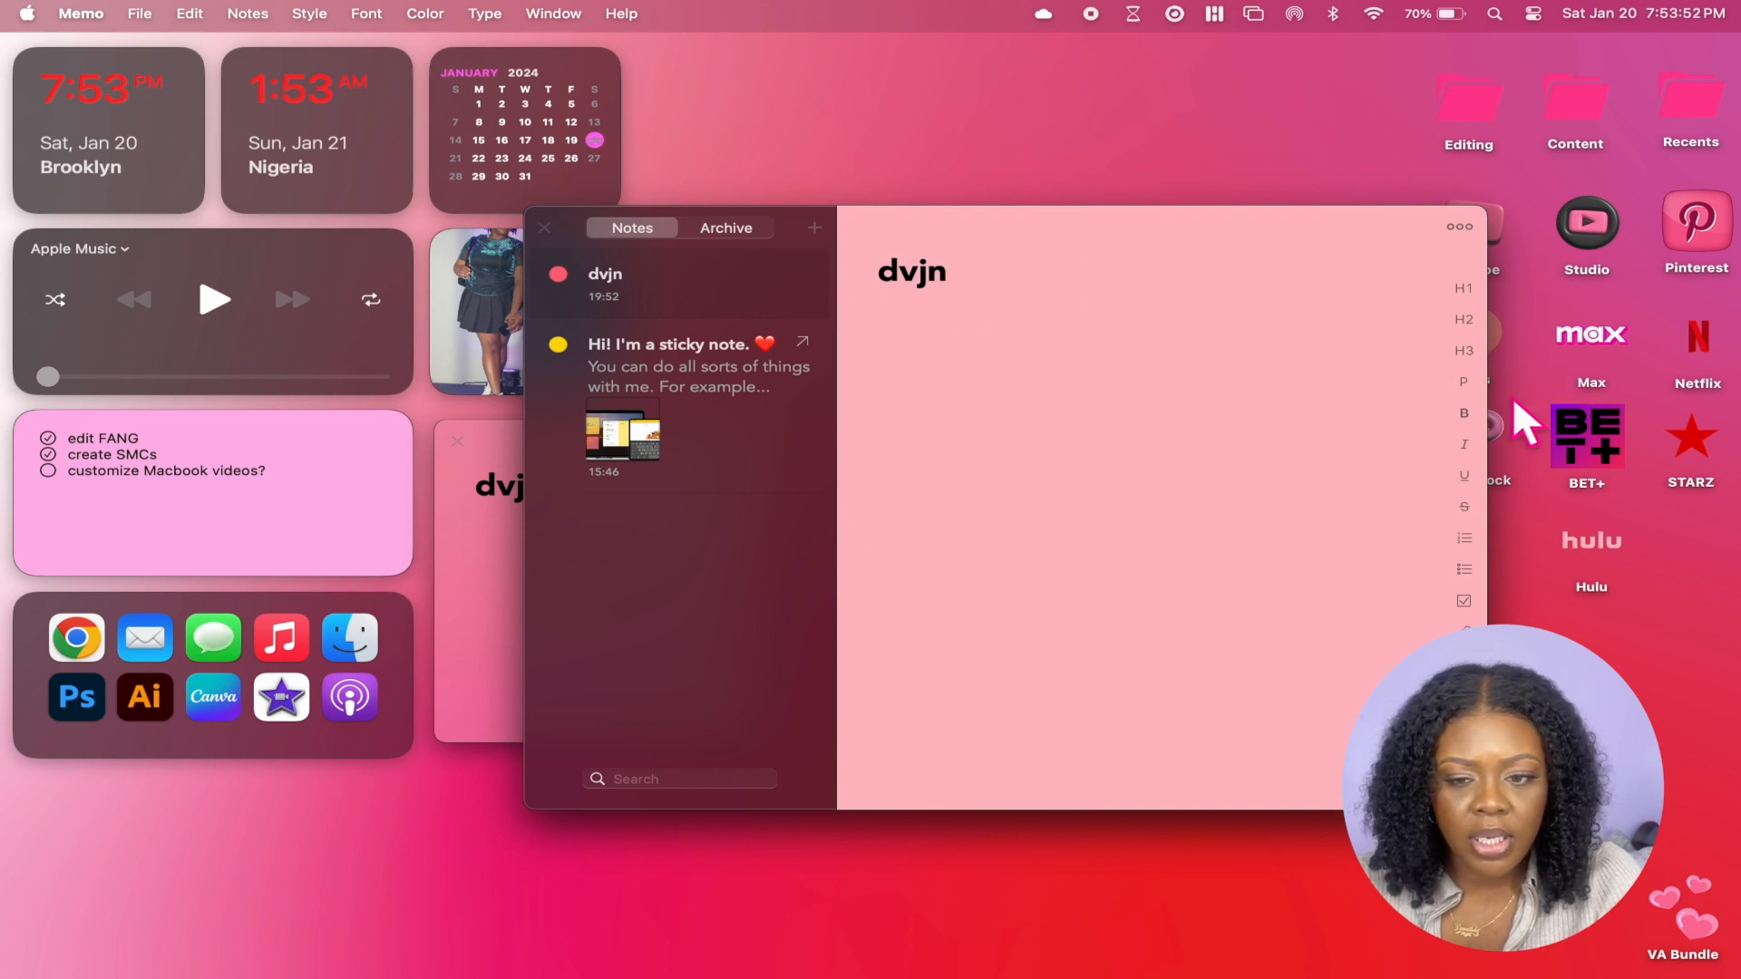
pyautogui.write('ms C')
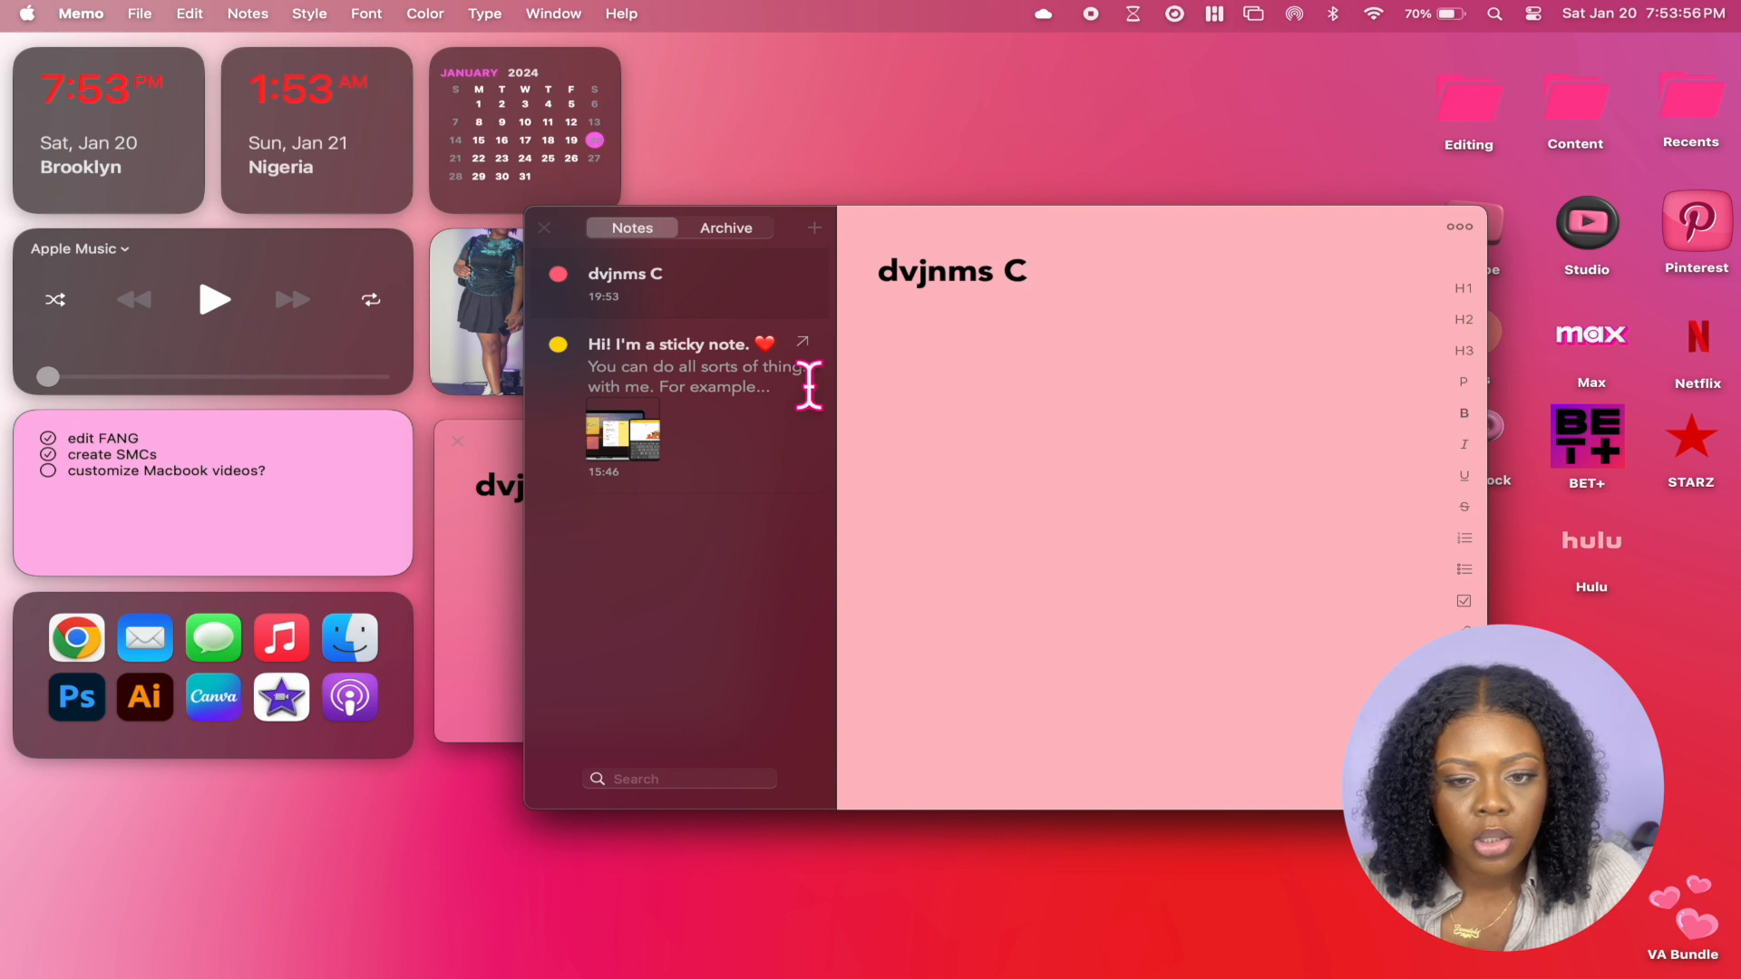
# Format "nms C" in the note as italic, underlined and struck through
pyautogui.moveTo(910, 333); pyautogui.dragTo(1148, 272)
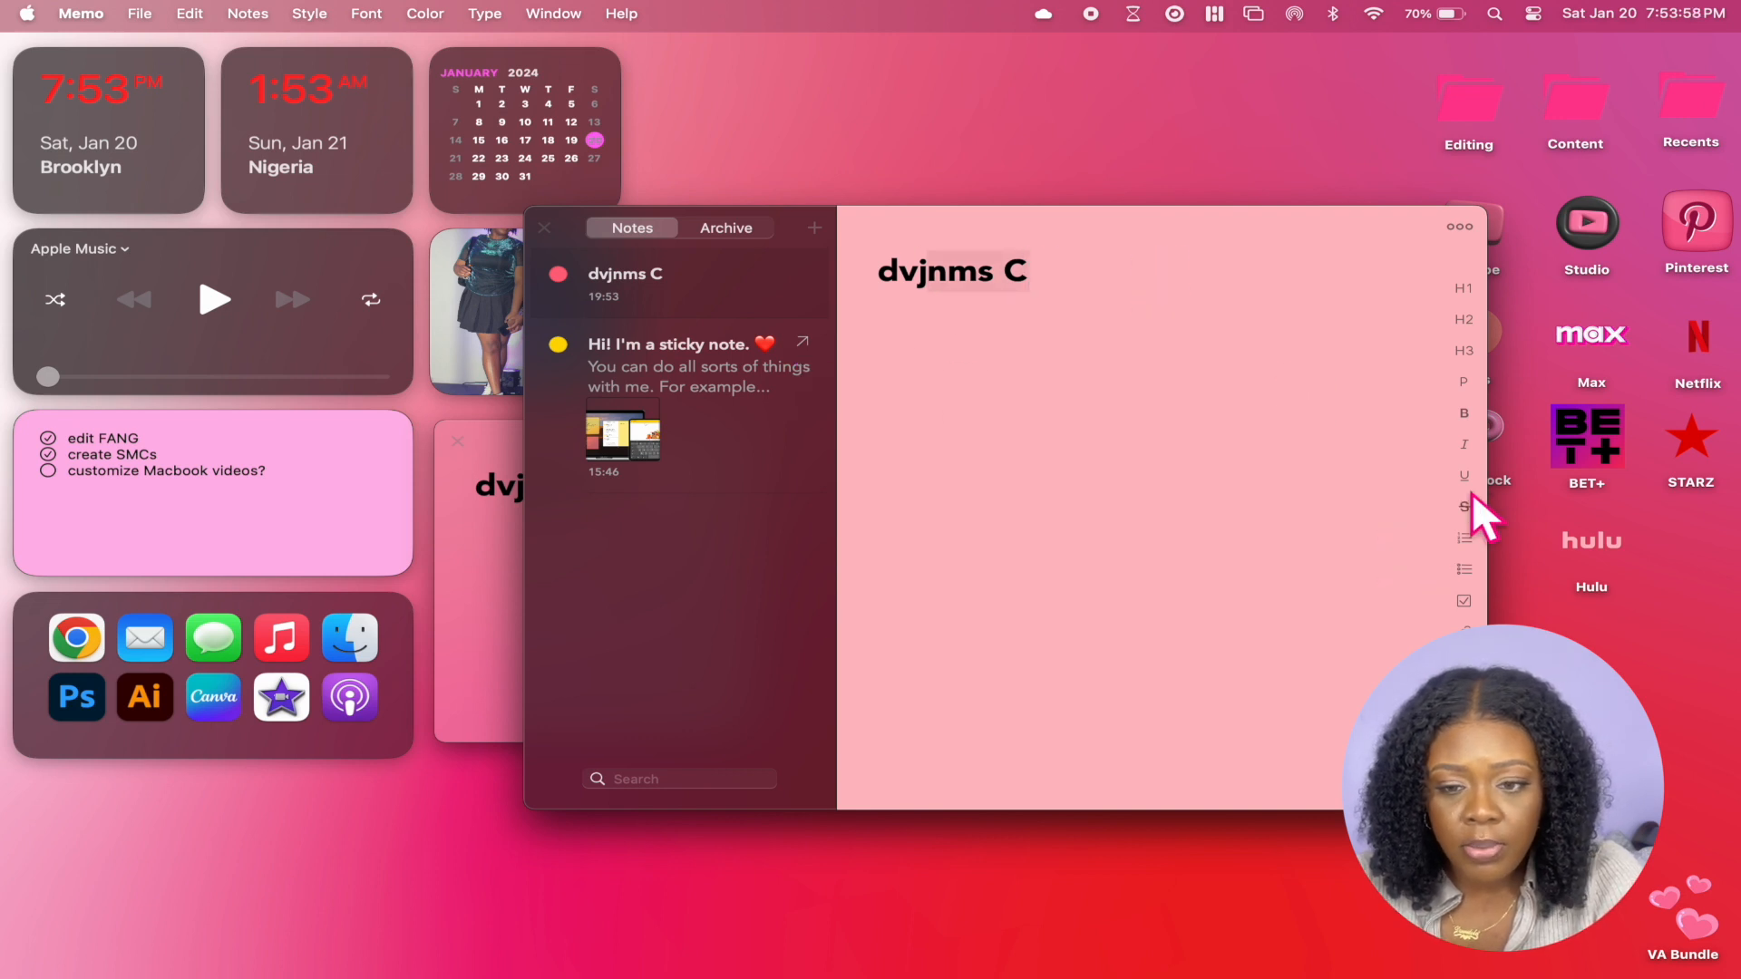
pyautogui.click(1465, 443)
pyautogui.click(1465, 471)
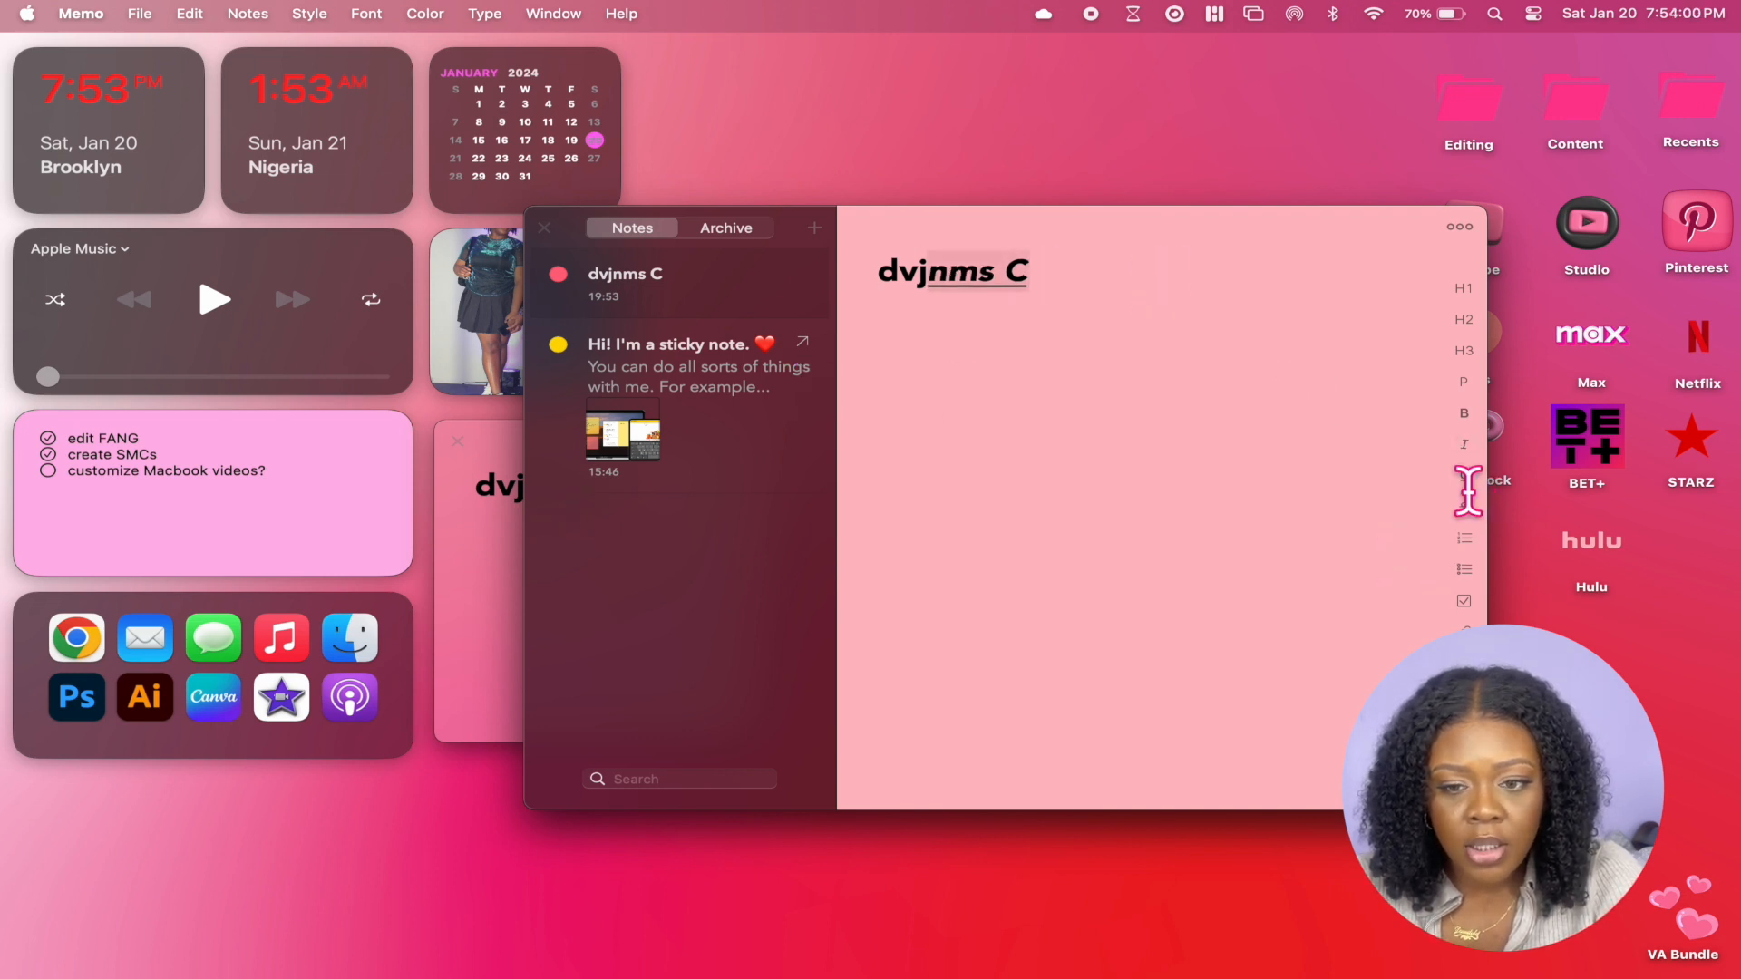
pyautogui.click(1465, 504)
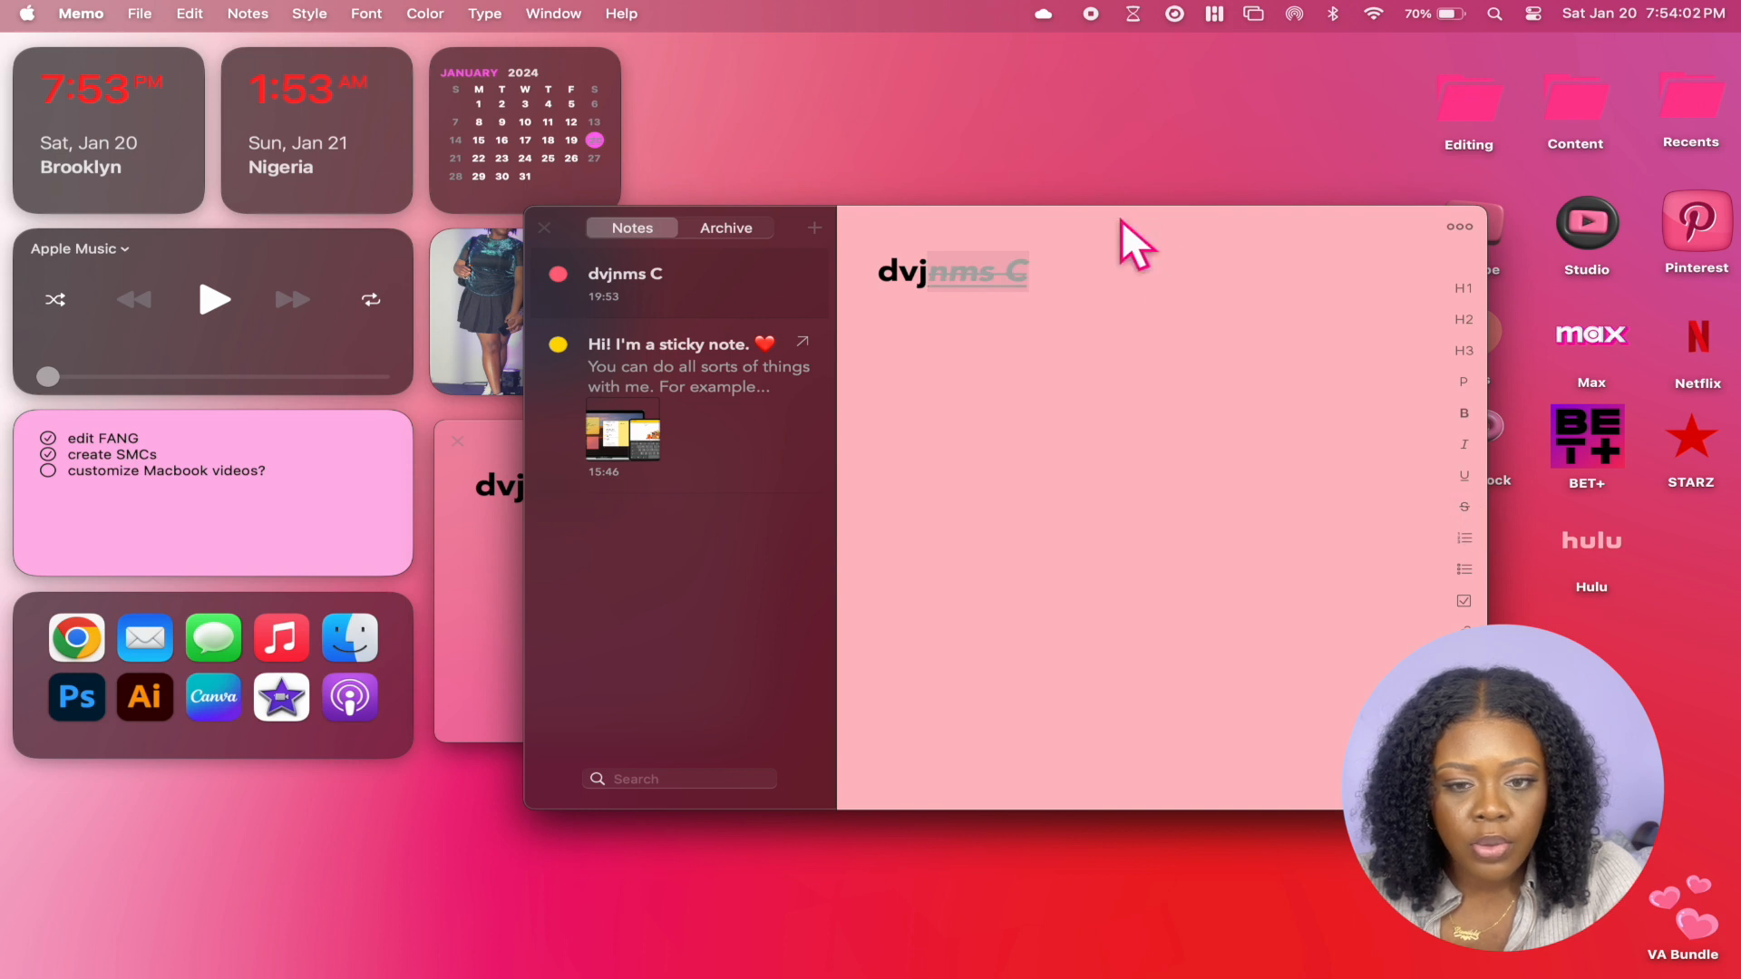
# Replace the note's text with the heading "february todo", a divider and an empty bullet, and close the notes overview
pyautogui.moveTo(1121, 219); pyautogui.dragTo(1558, 221)
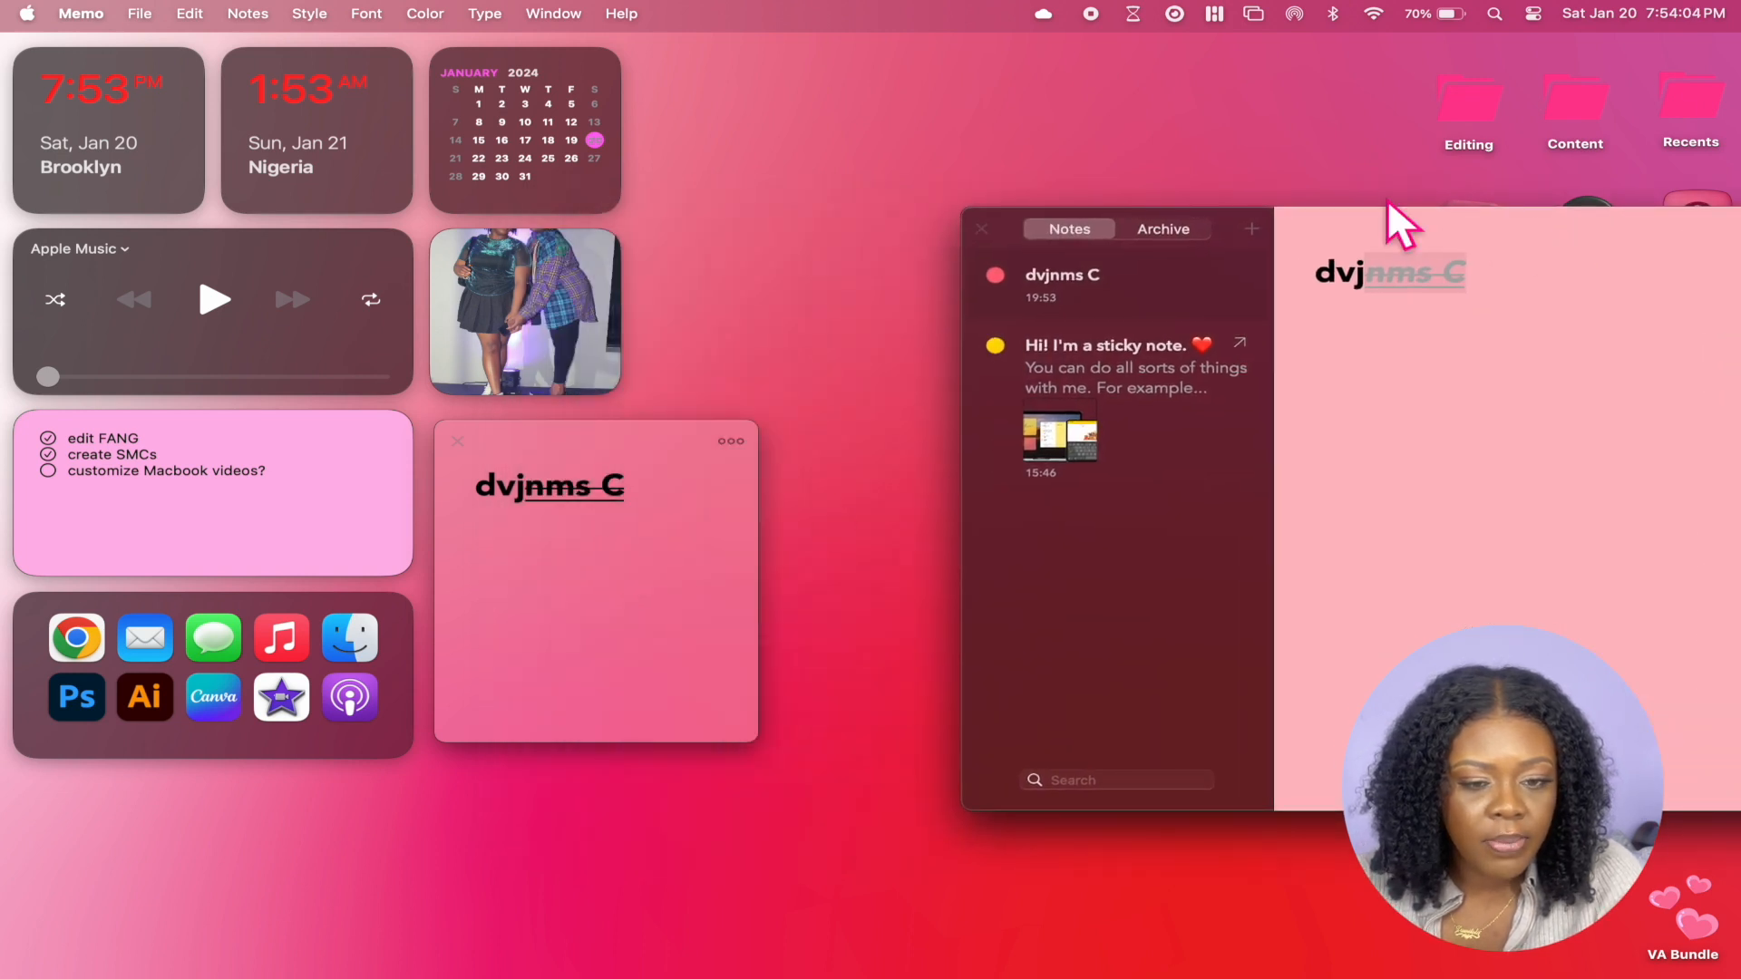
pyautogui.moveTo(1659, 238); pyautogui.dragTo(1396, 93)
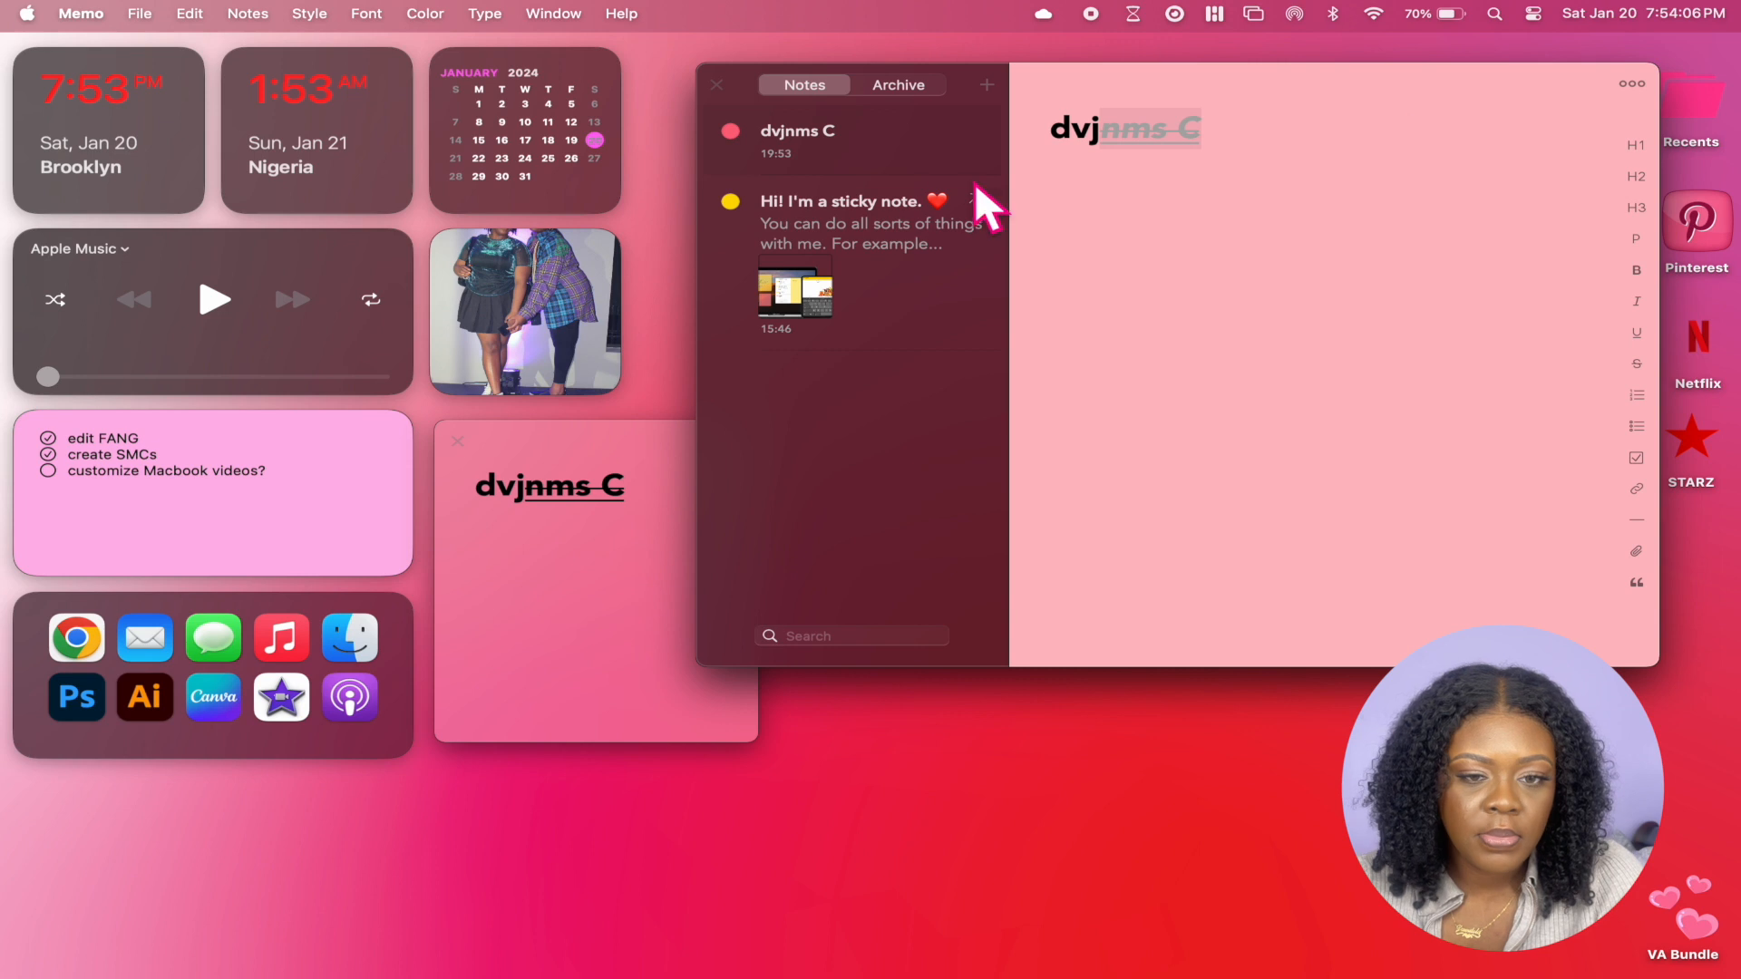
pyautogui.click(716, 84)
pyautogui.doubleClick(595, 494)
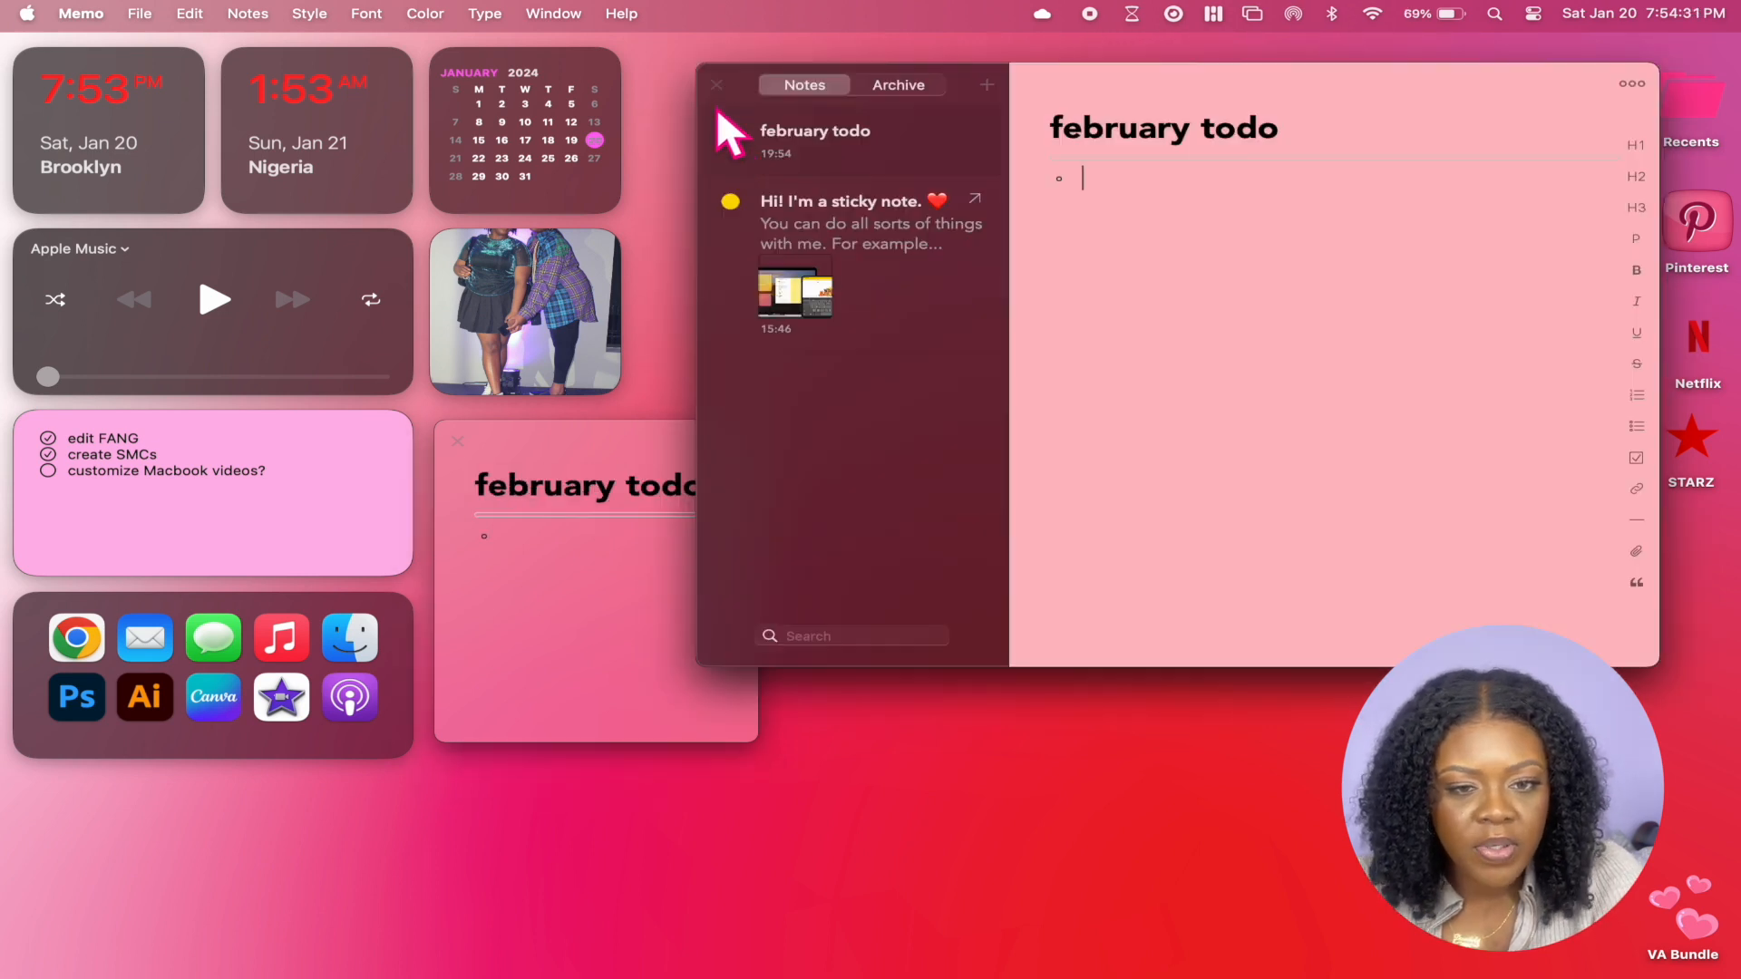
pyautogui.click(717, 86)
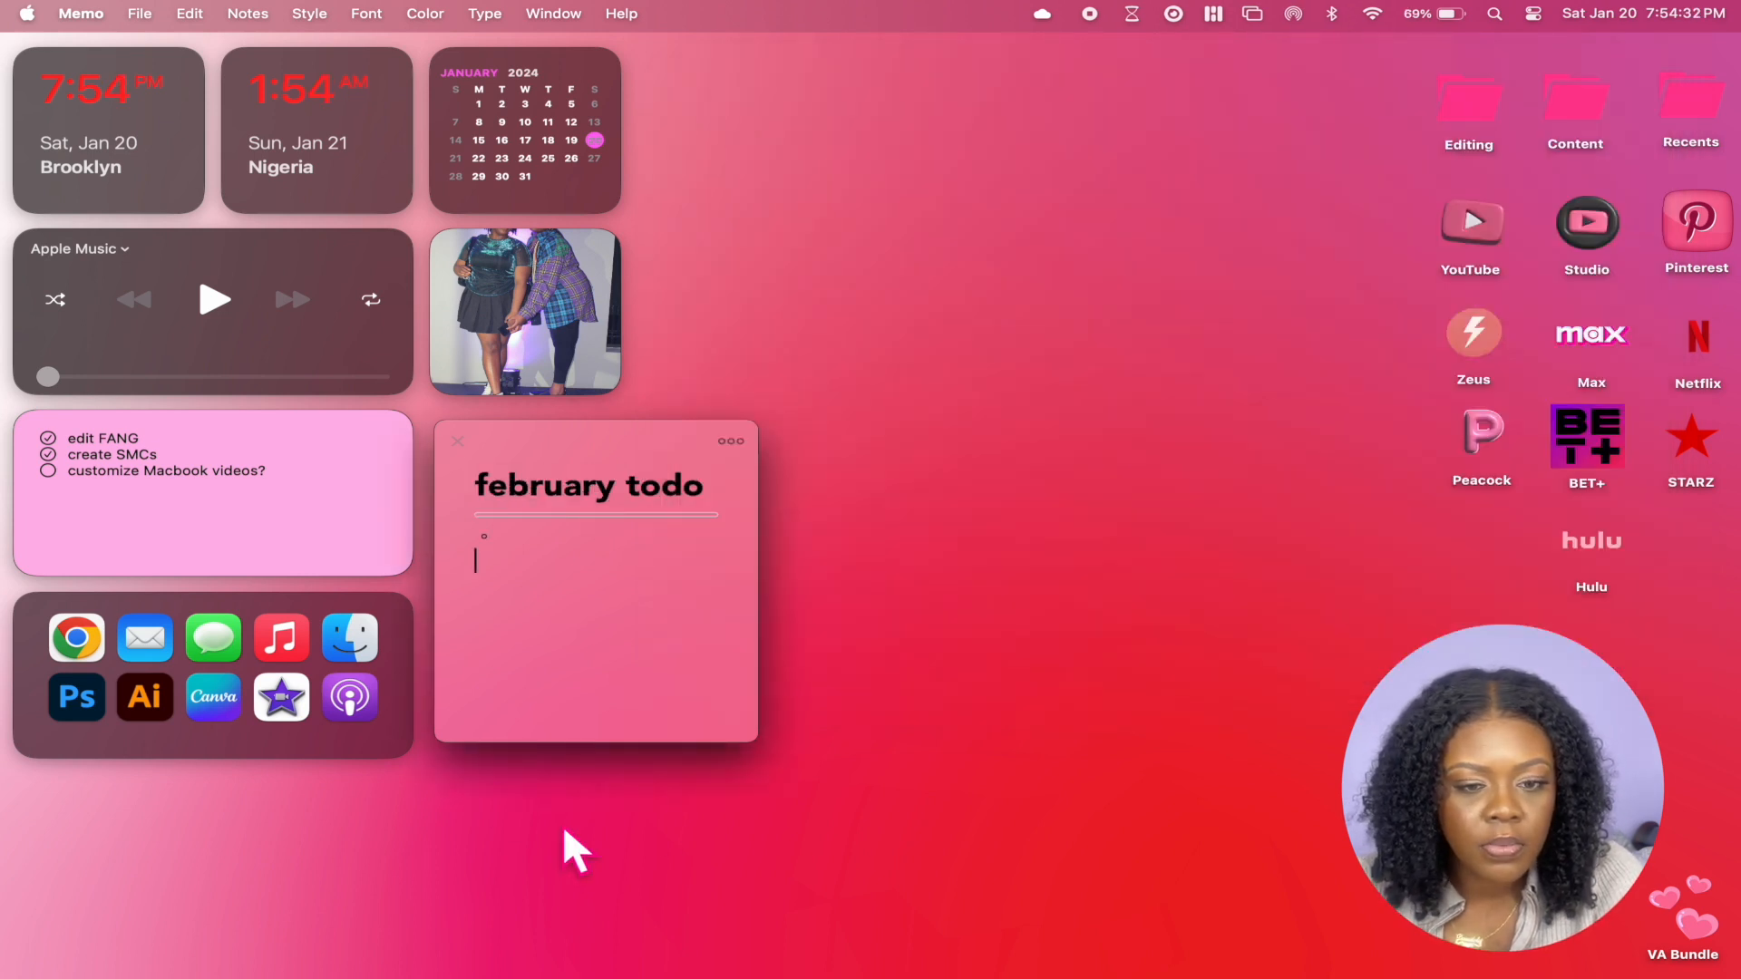
# Correct the sticky note's heading to "february to-do" and leave the note
pyautogui.click(661, 490)
pyautogui.write('-')
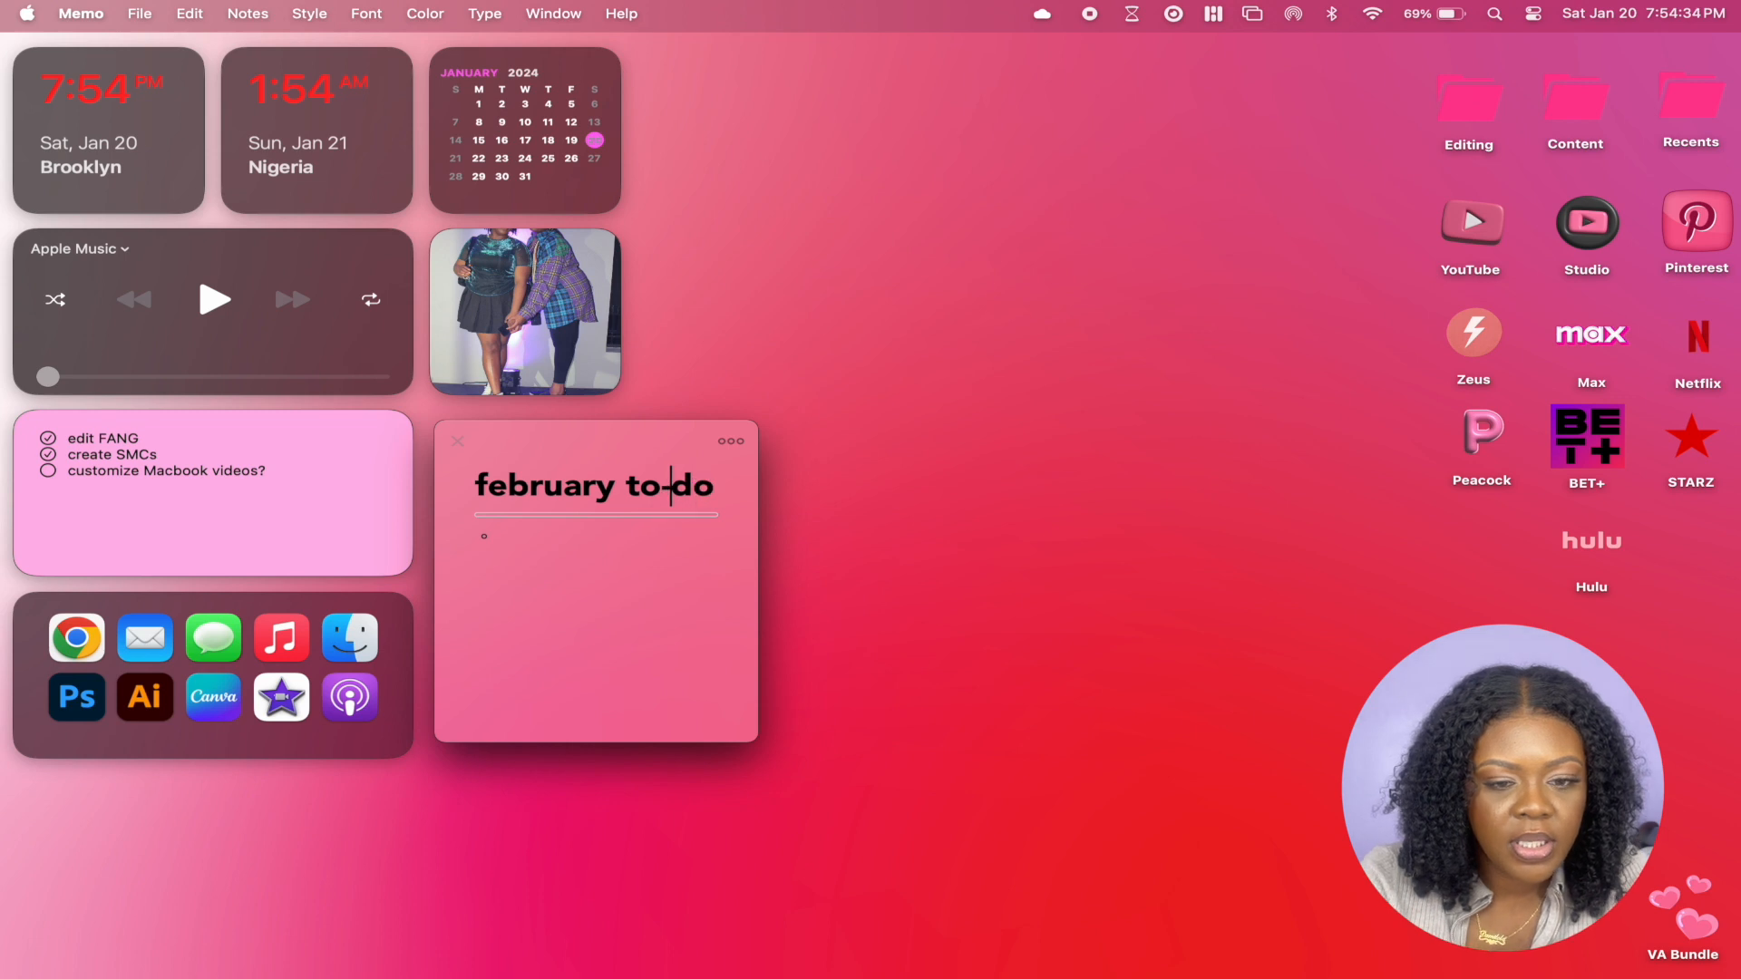
pyautogui.click(530, 543)
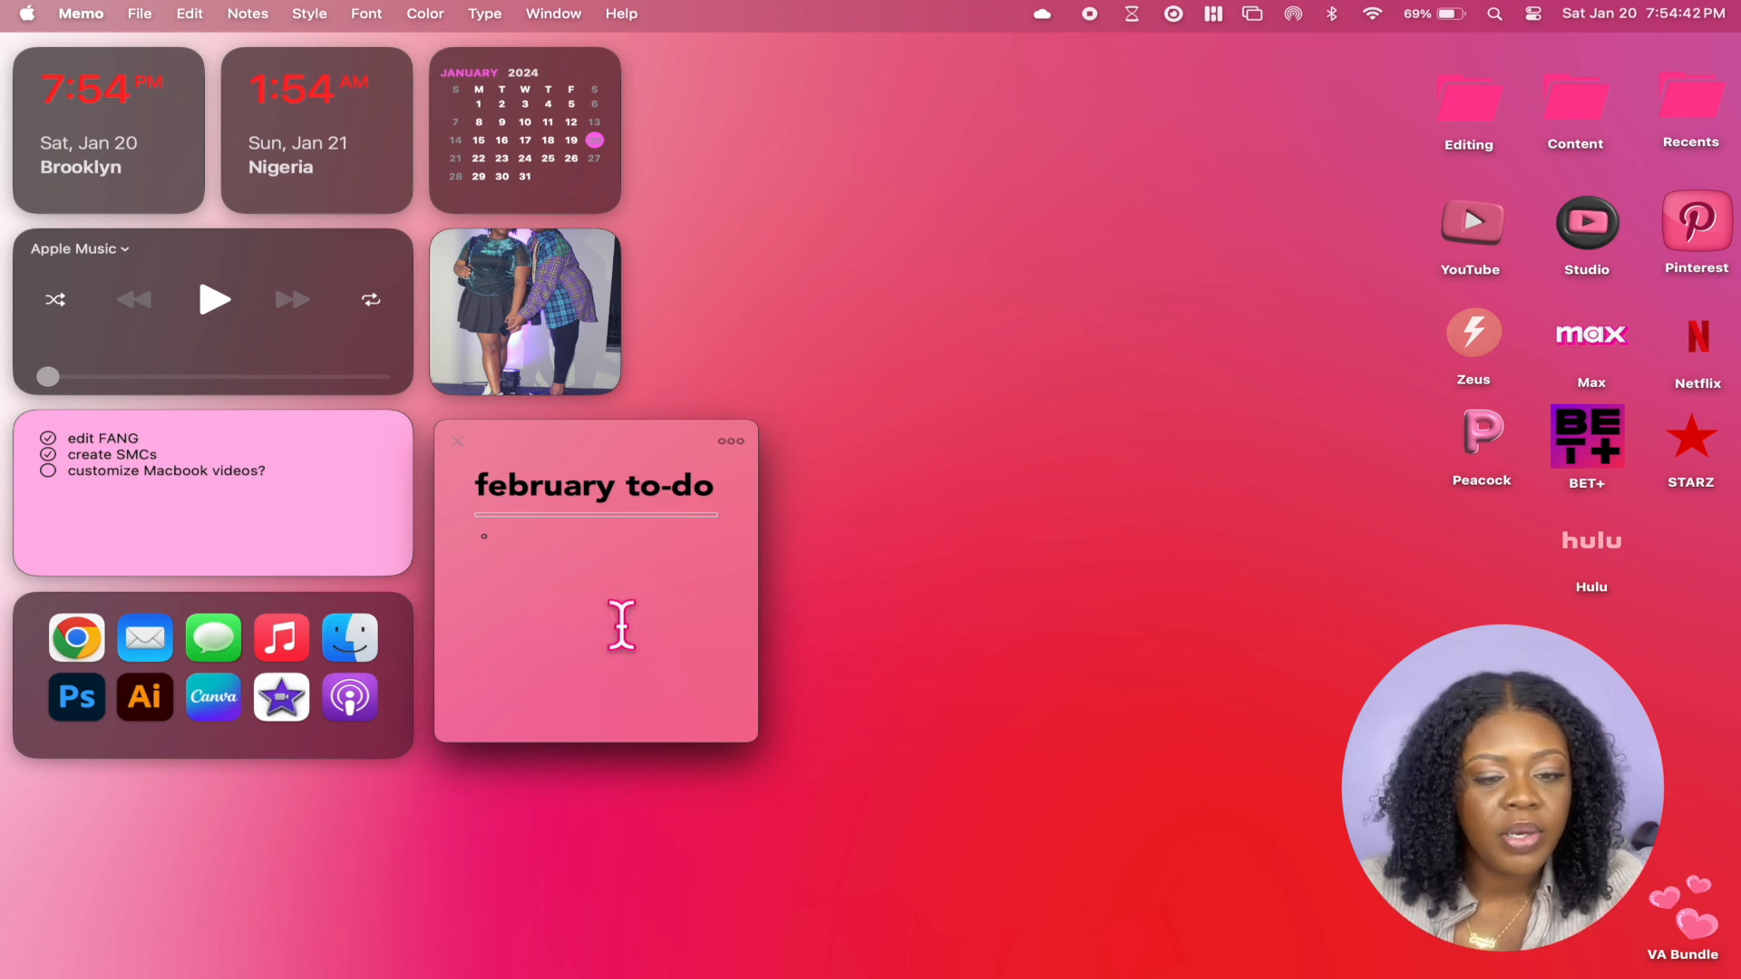
pyautogui.click(936, 786)
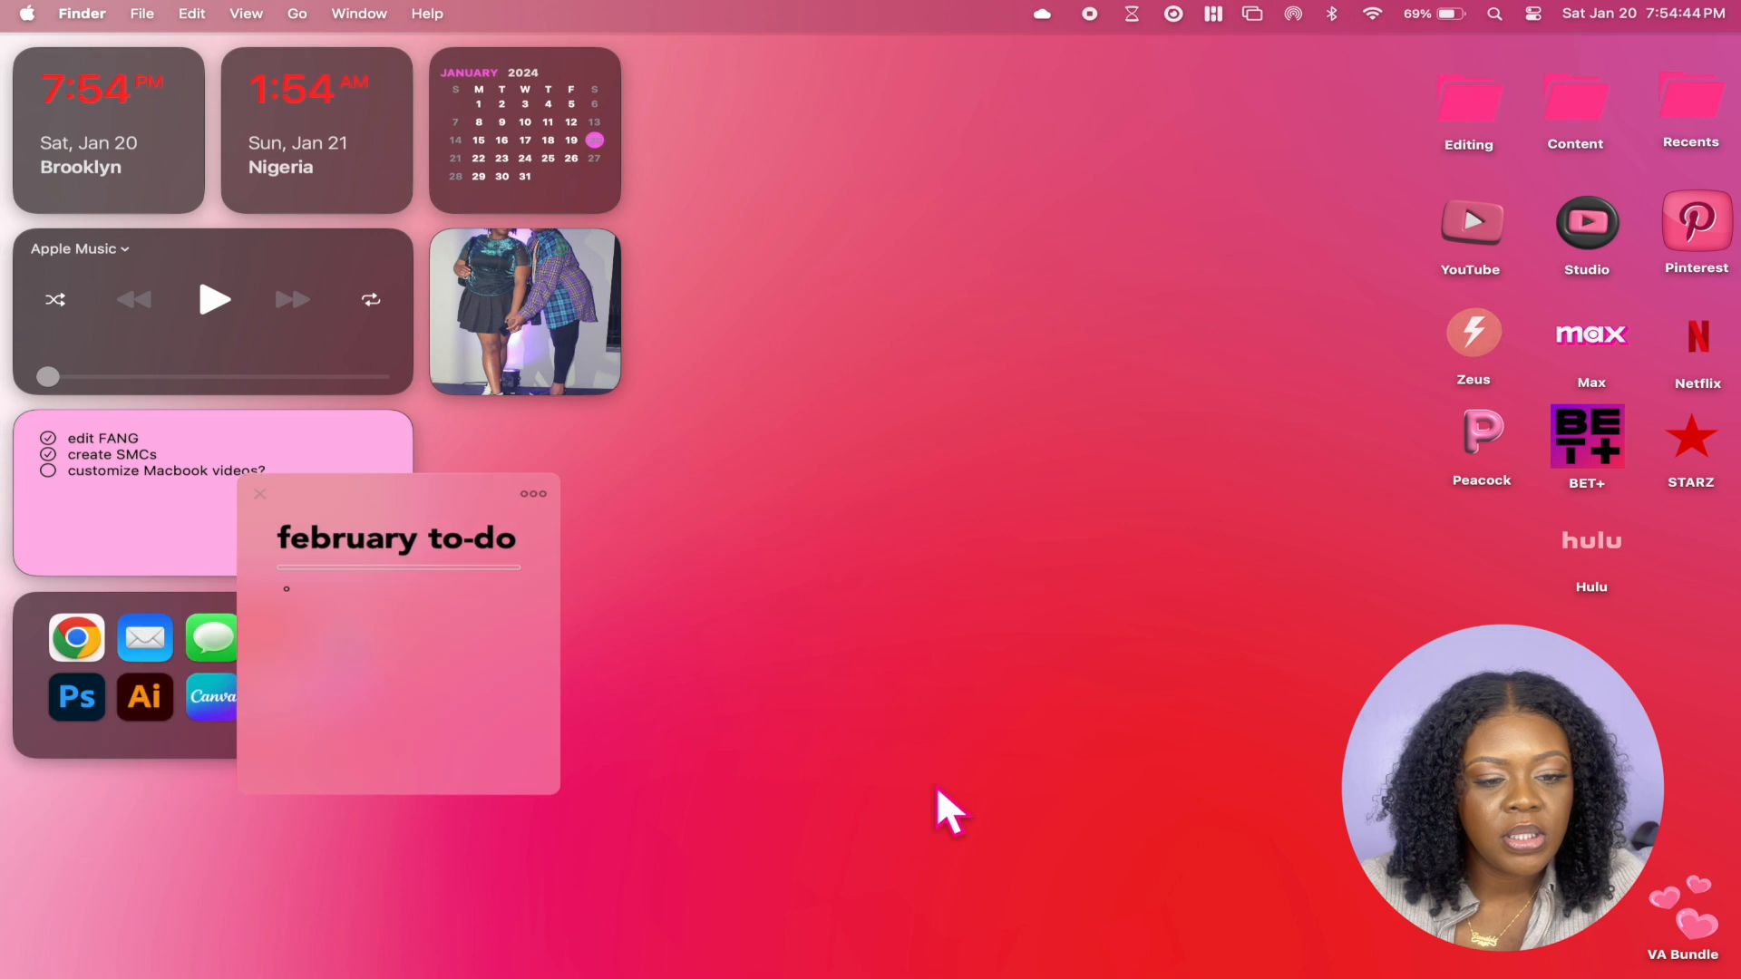
# Review the menu-bar apps in turn: Memo's menu, the Horo timer, the camera preview and the widget app's menu
pyautogui.moveTo(953, 976)
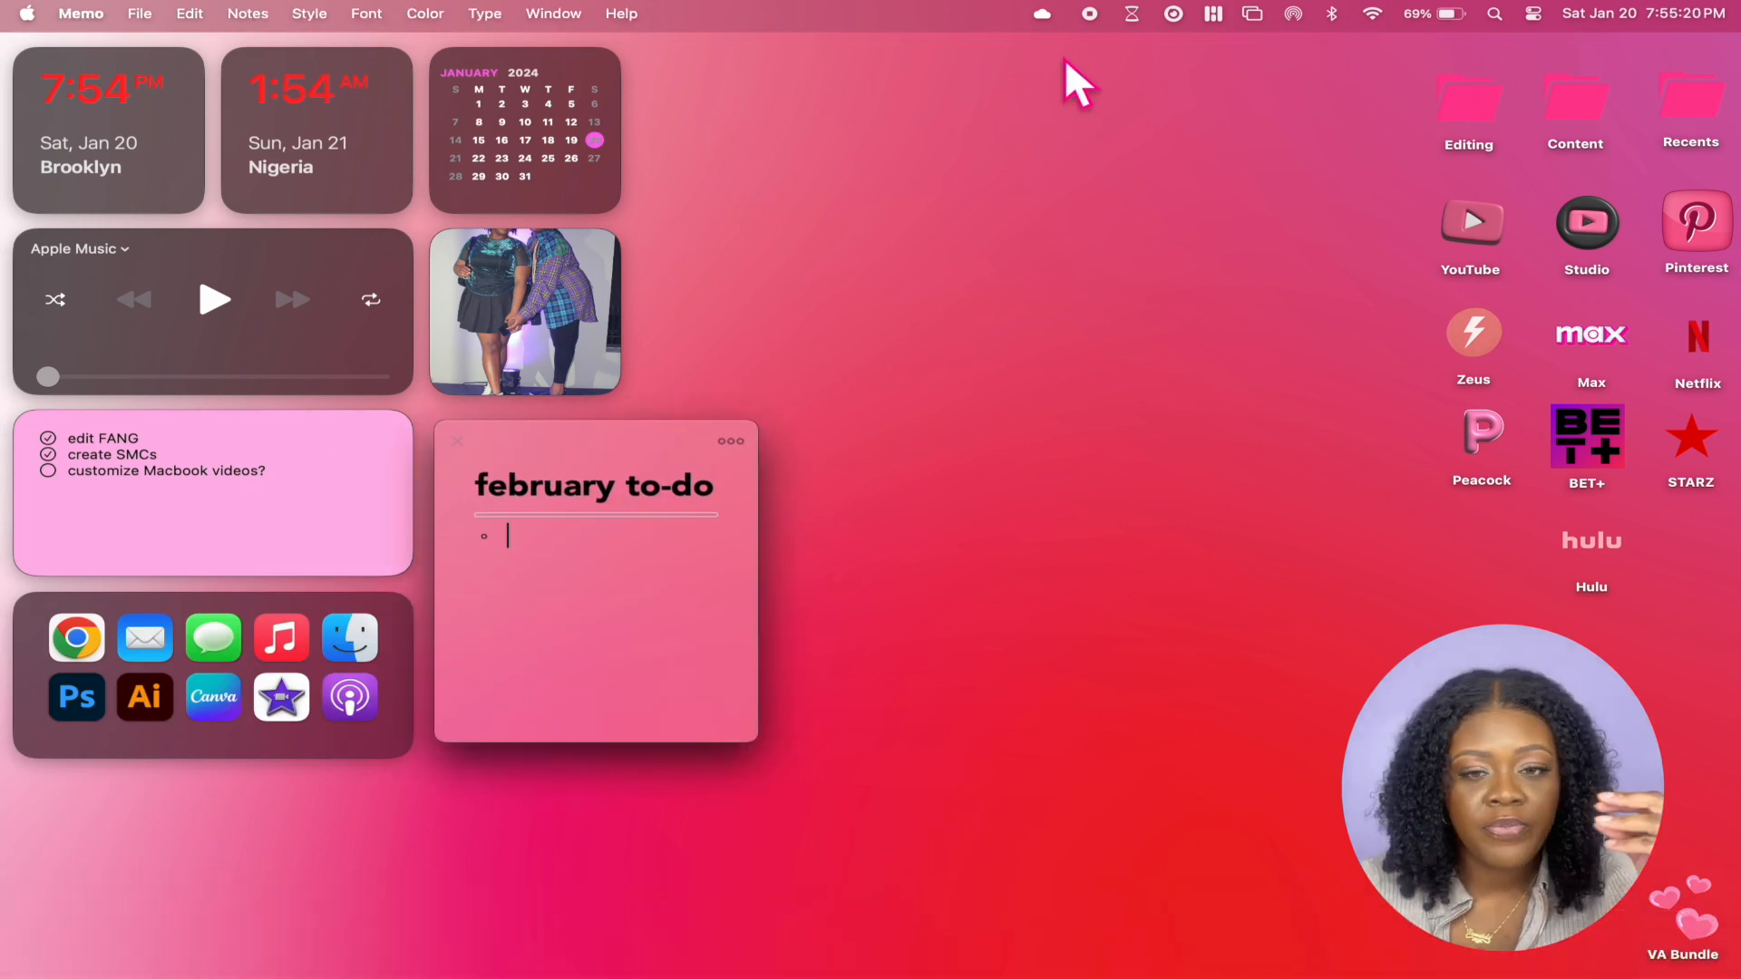
pyautogui.click(1042, 13)
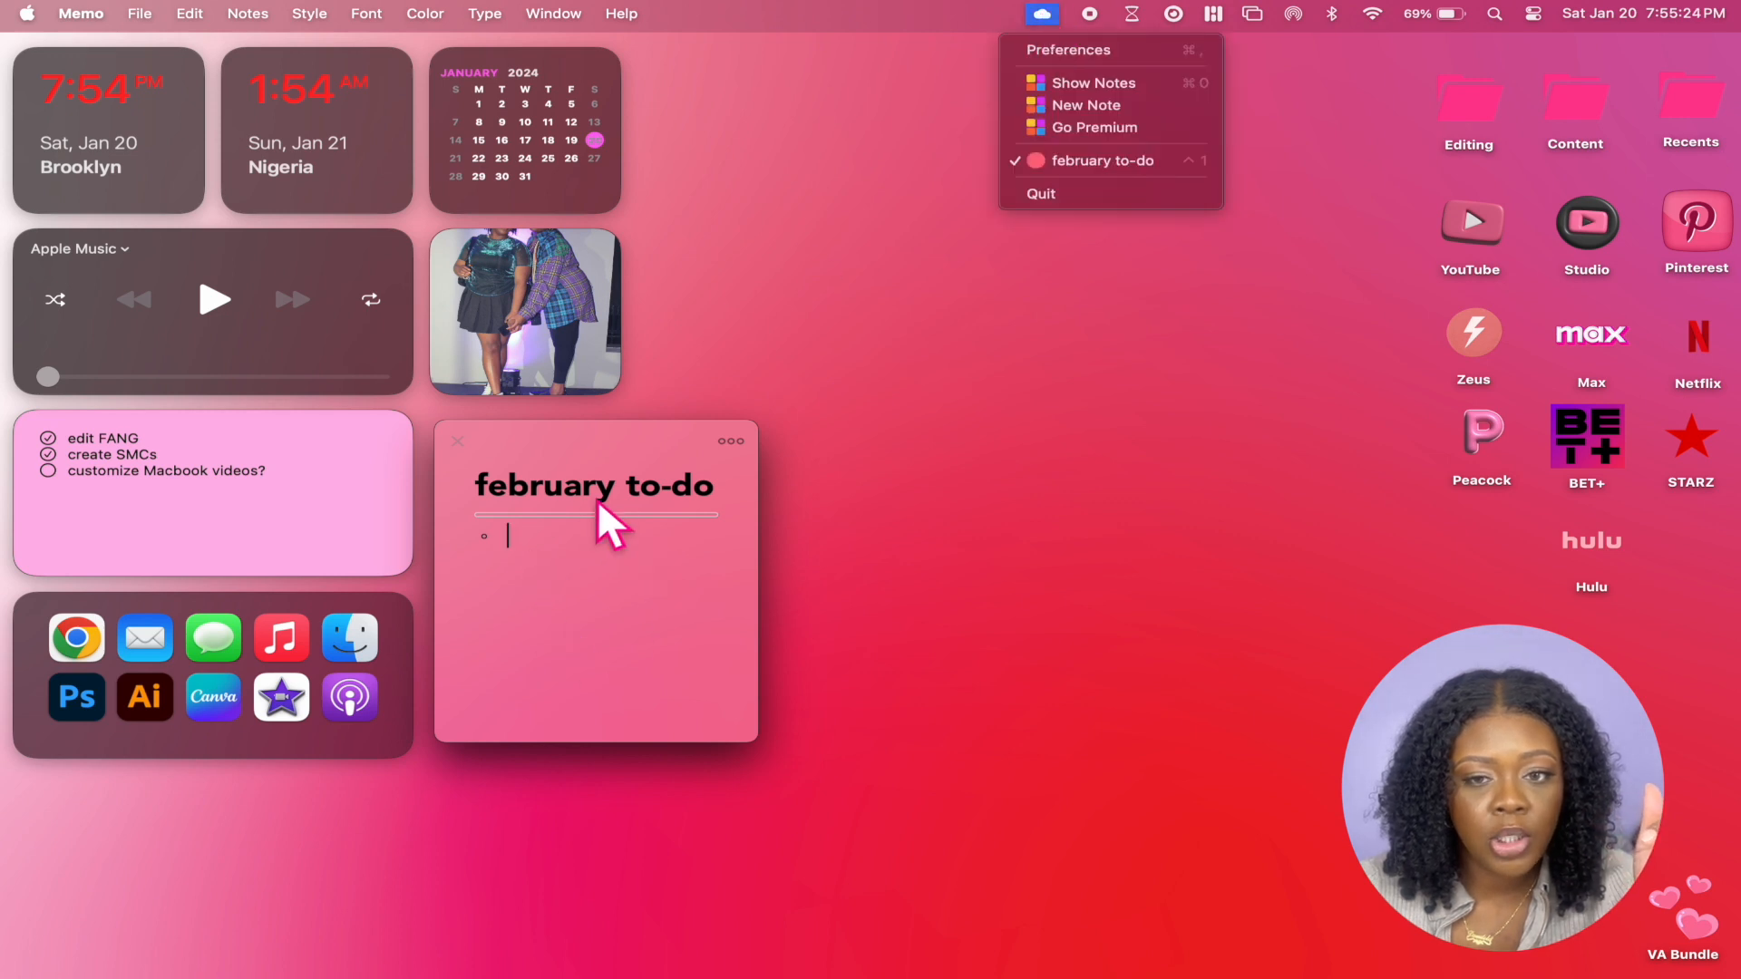
pyautogui.click(1131, 13)
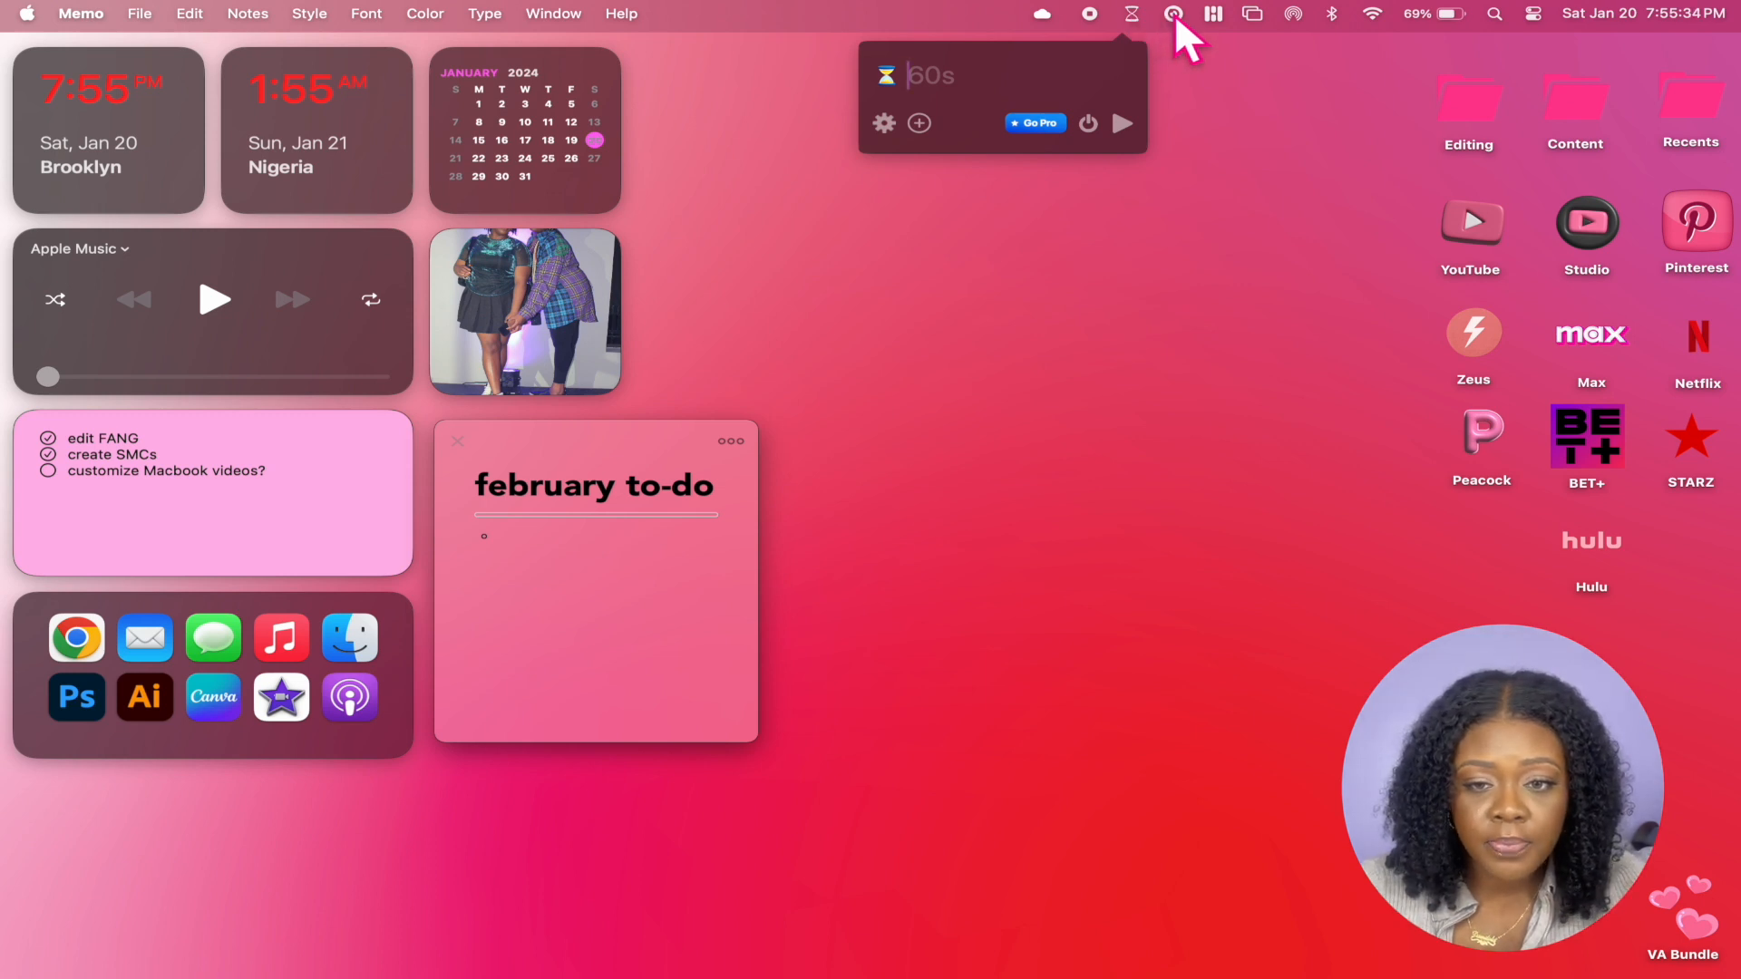
pyautogui.click(1173, 14)
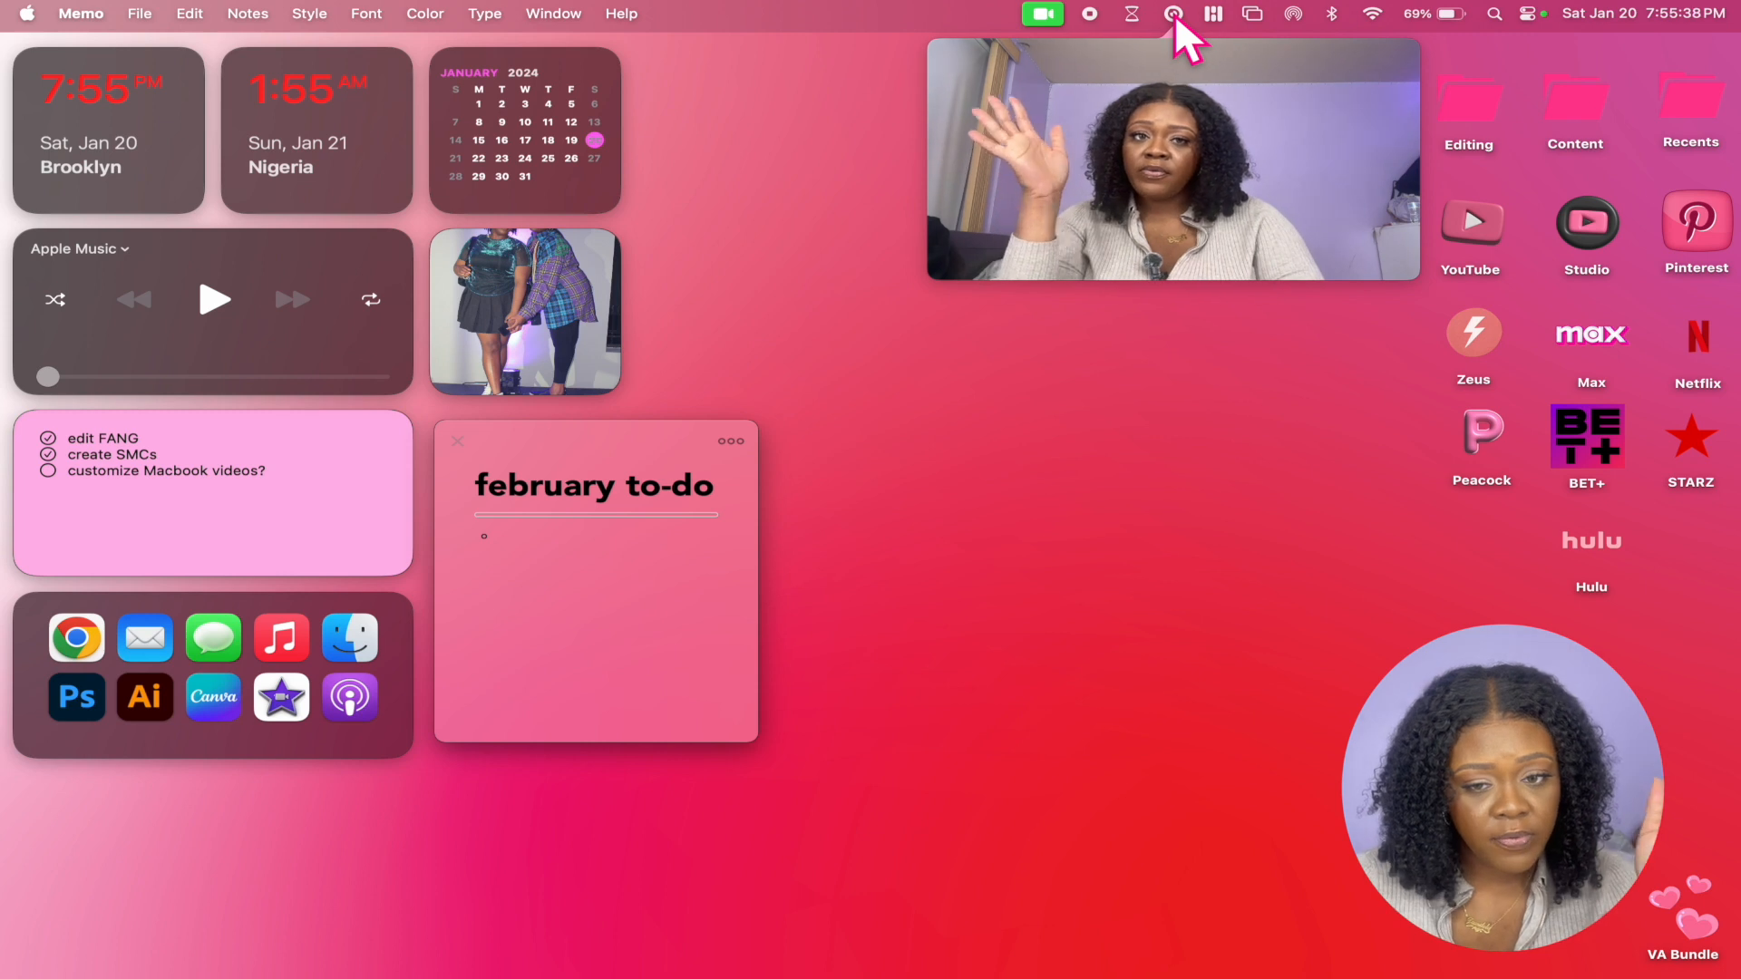
pyautogui.click(1213, 13)
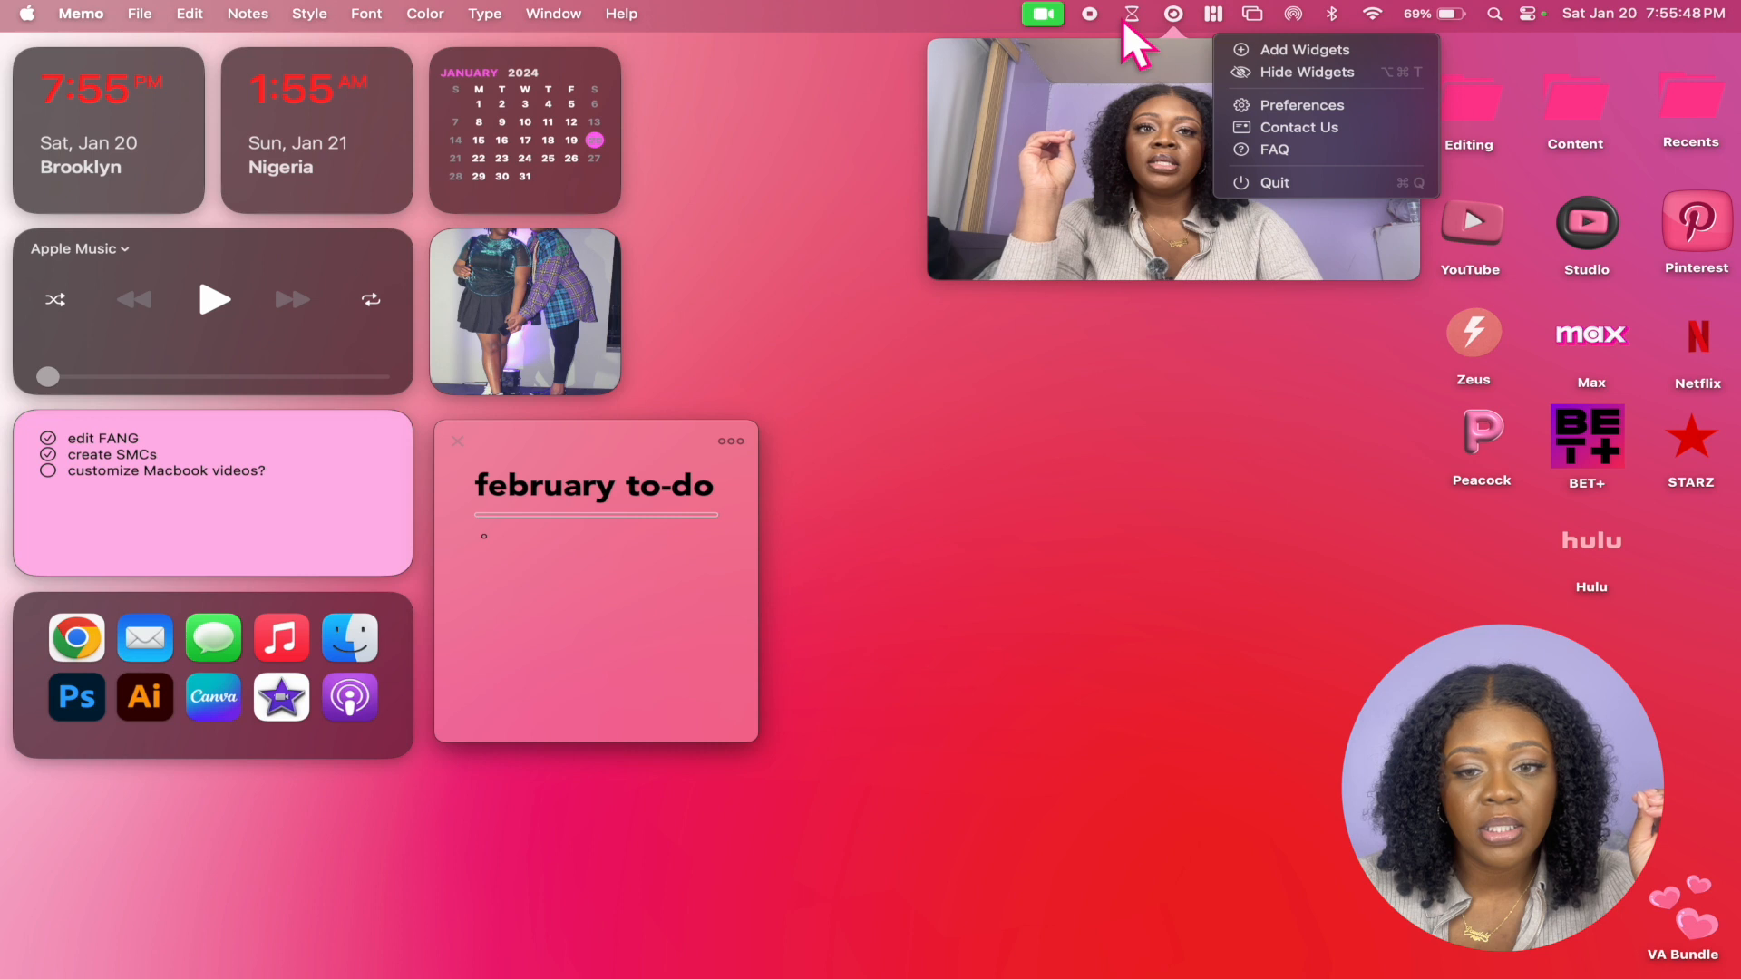
pyautogui.click(1174, 13)
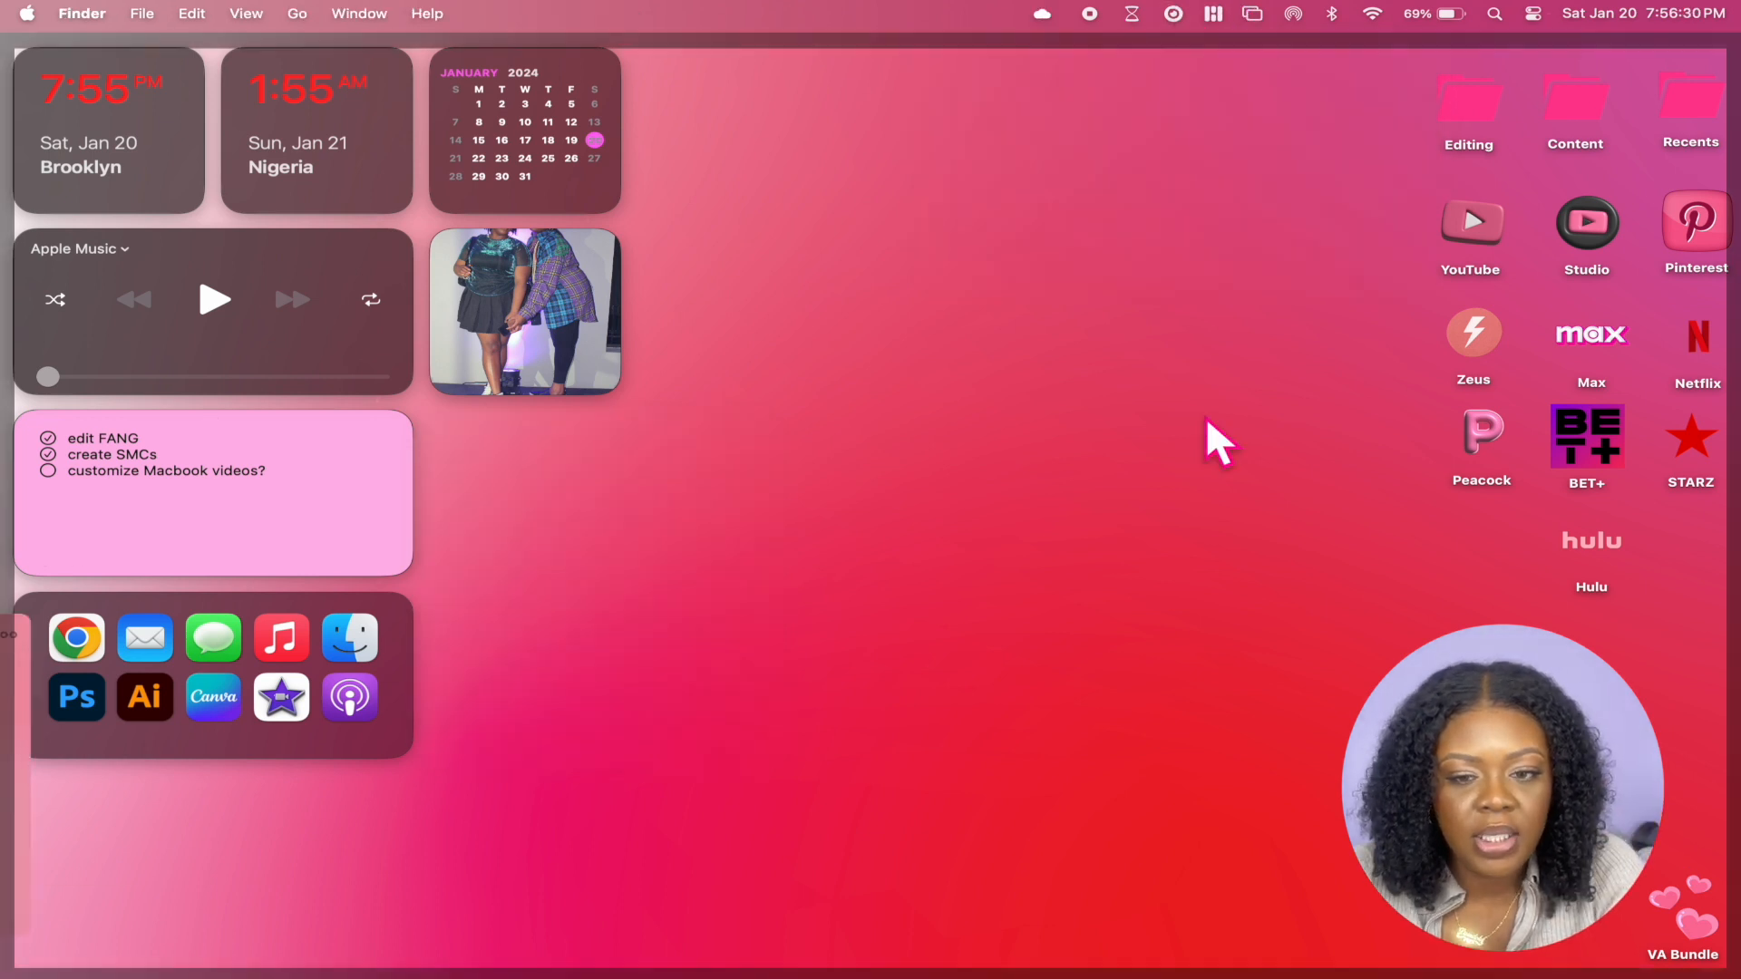
pyautogui.click(1205, 416)
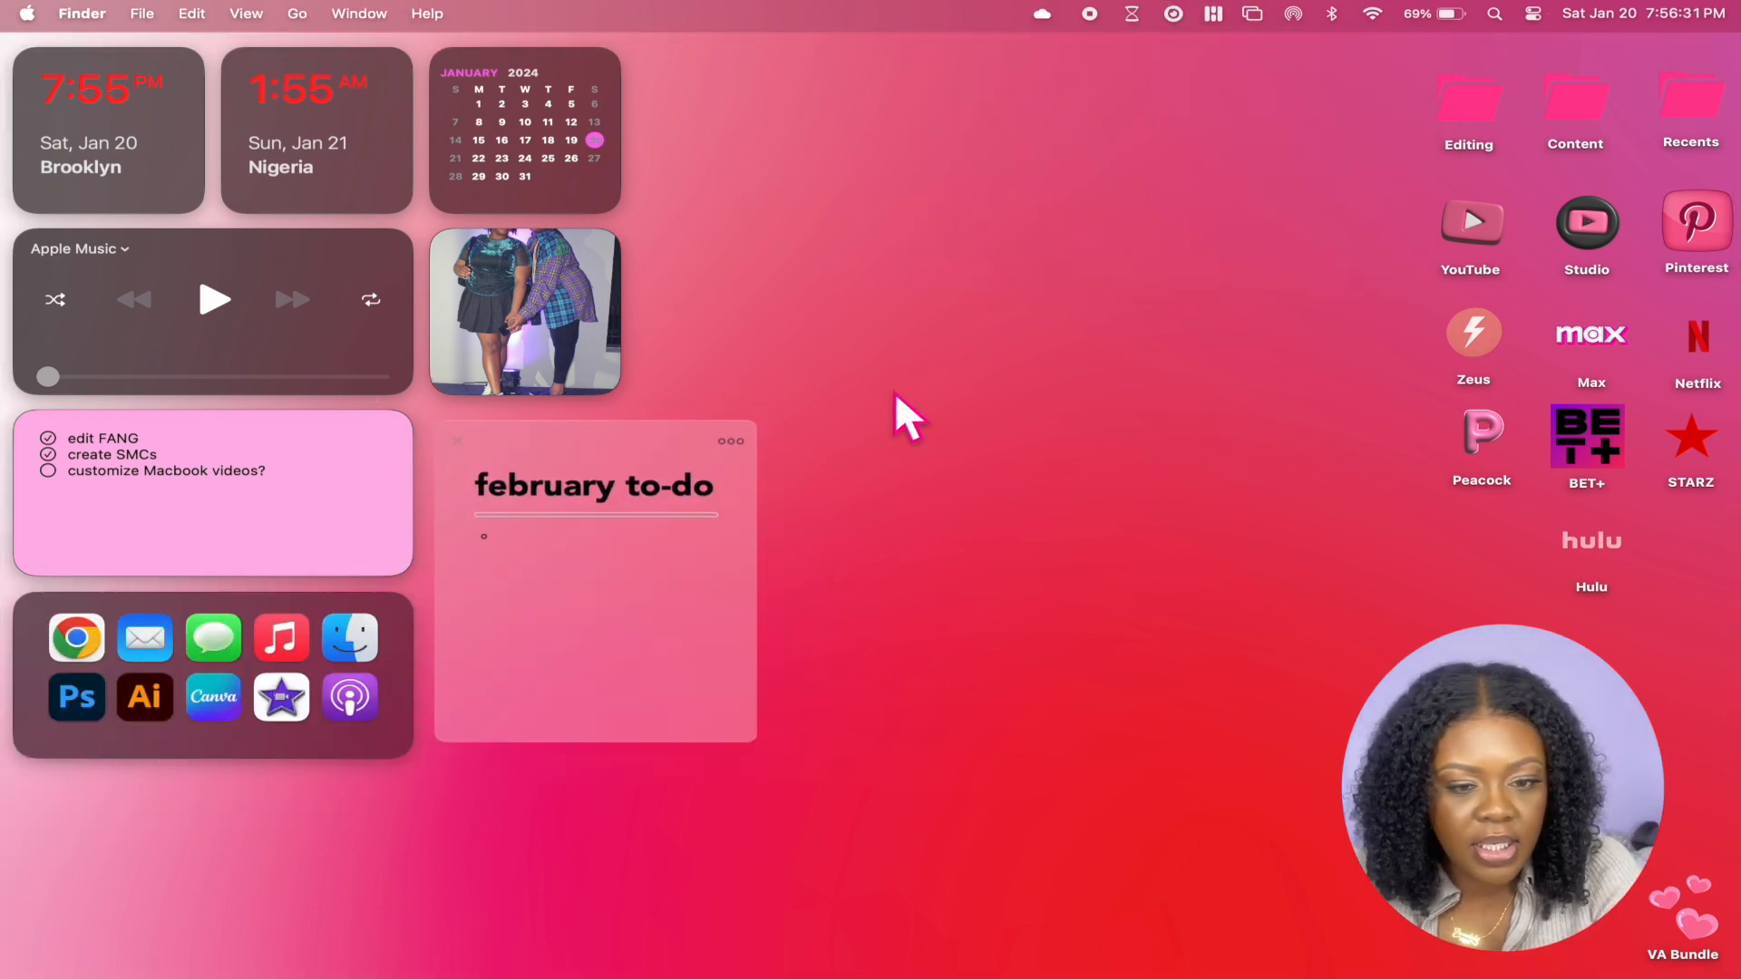